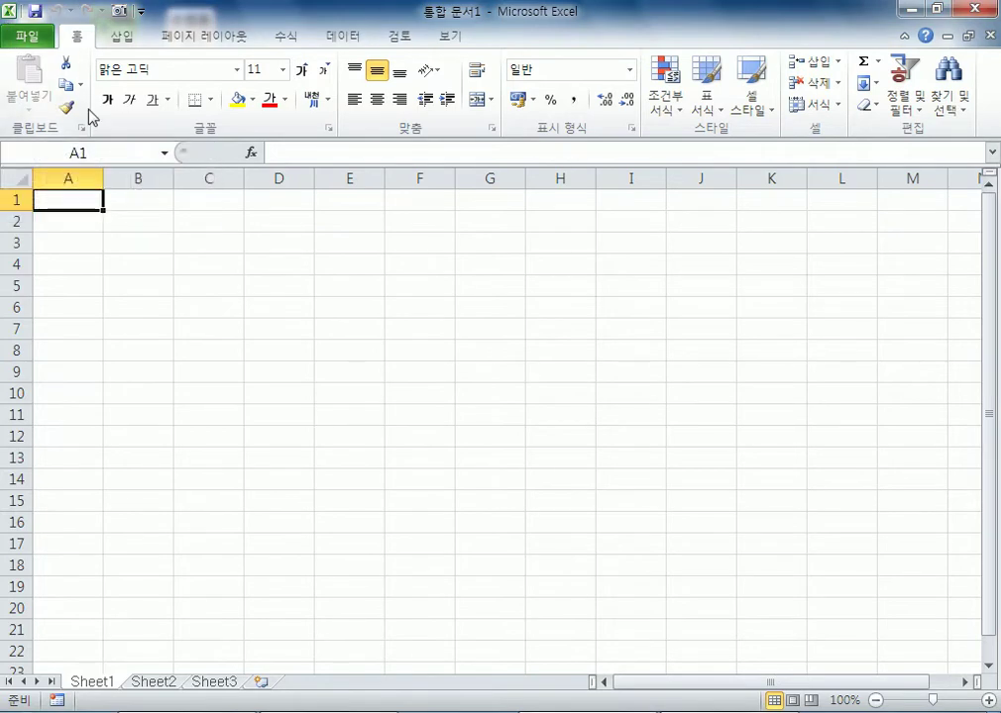
Step: Open Chapter06.xlsx from the folder ITQ 엑셀 2010 > Part1 출제유형 분석하기 > Chapter 06 on drive C
left_click(27, 36)
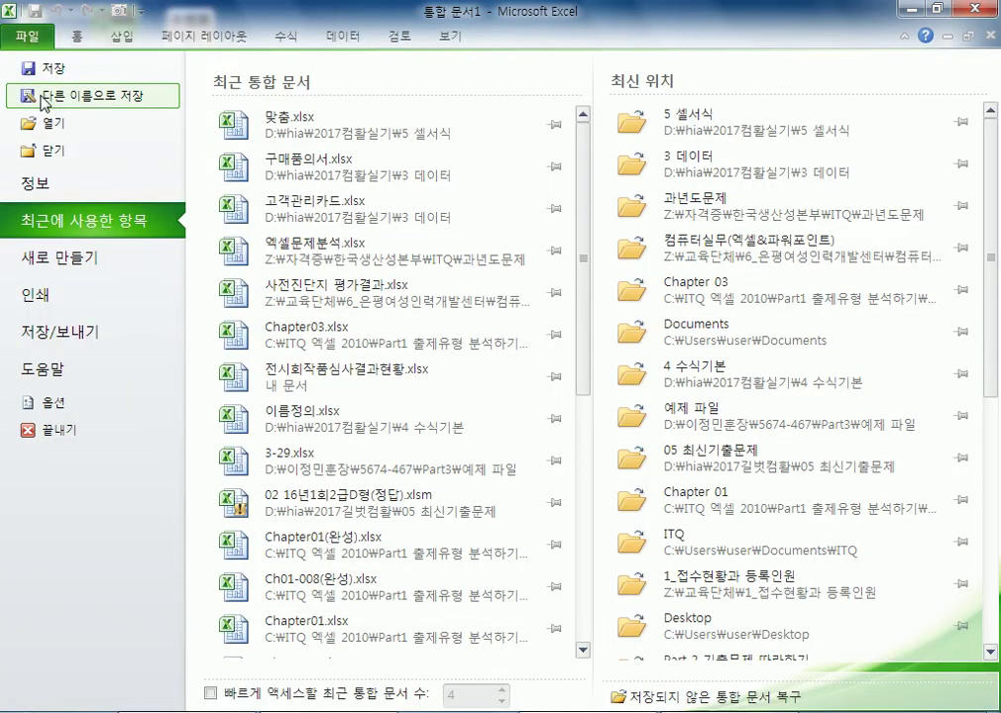
left_click(47, 127)
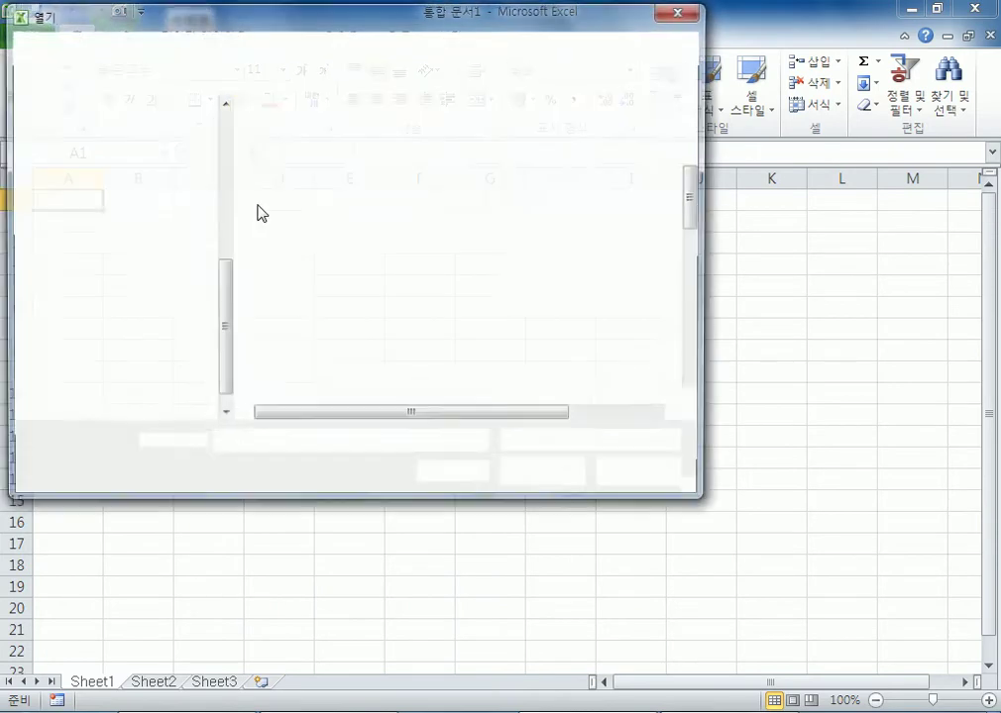
left_click_drag(228, 183, 232, 341)
left_click(146, 256)
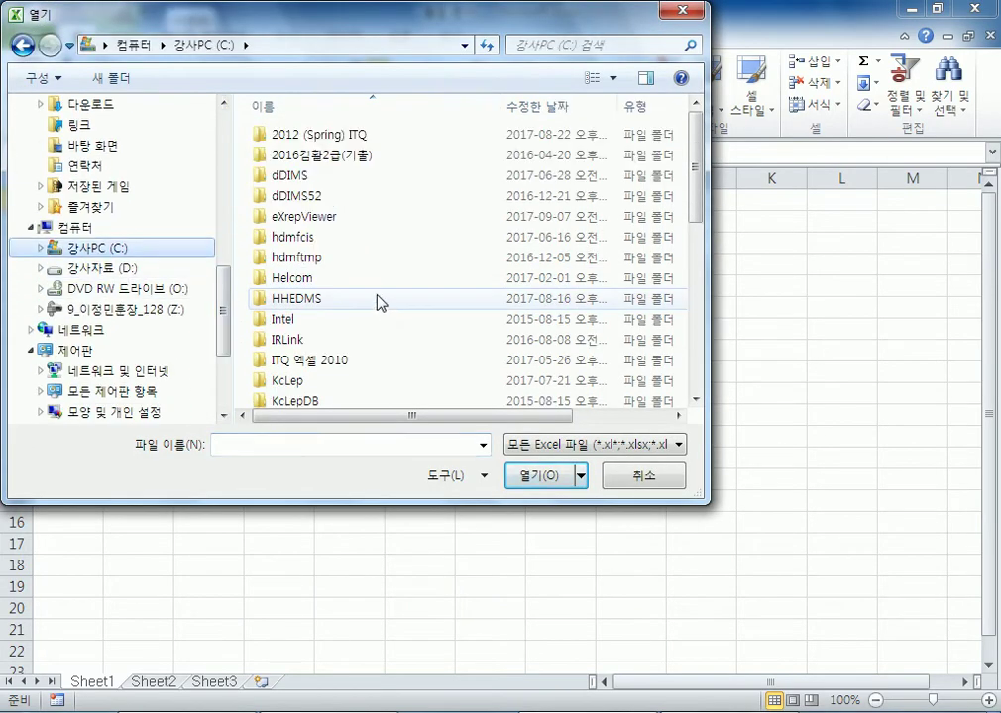
double_click(337, 359)
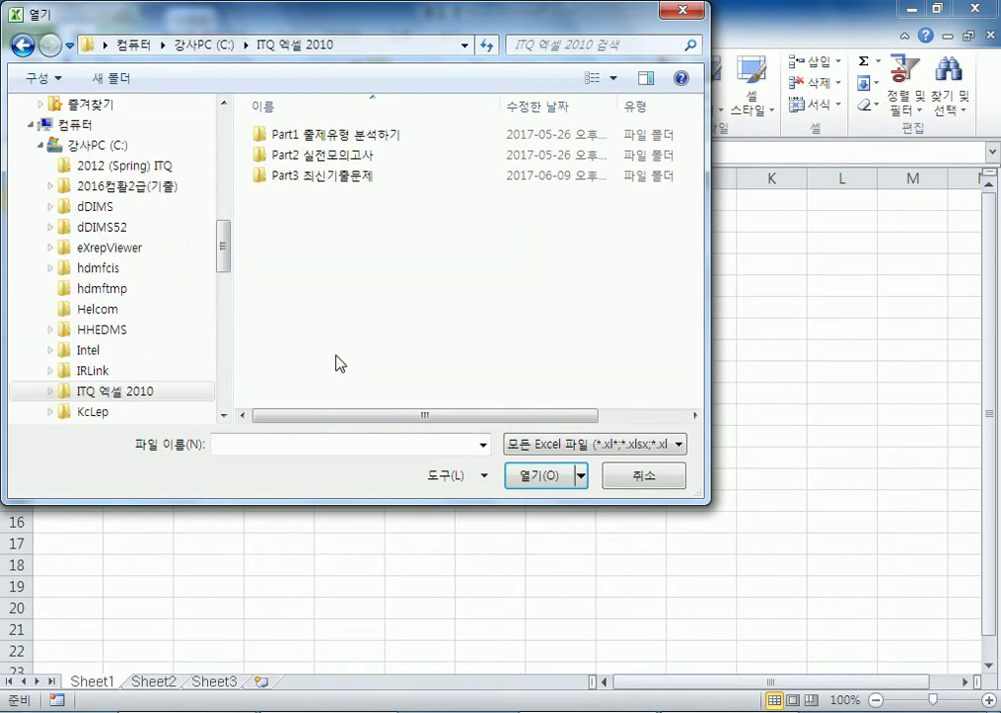
double_click(299, 139)
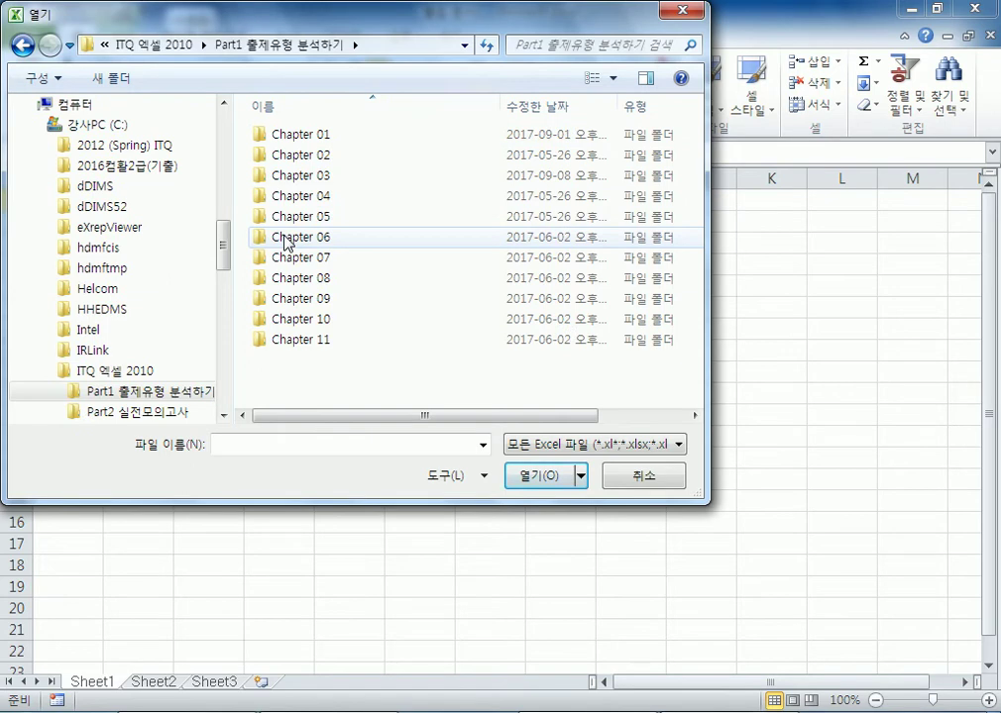
double_click(287, 237)
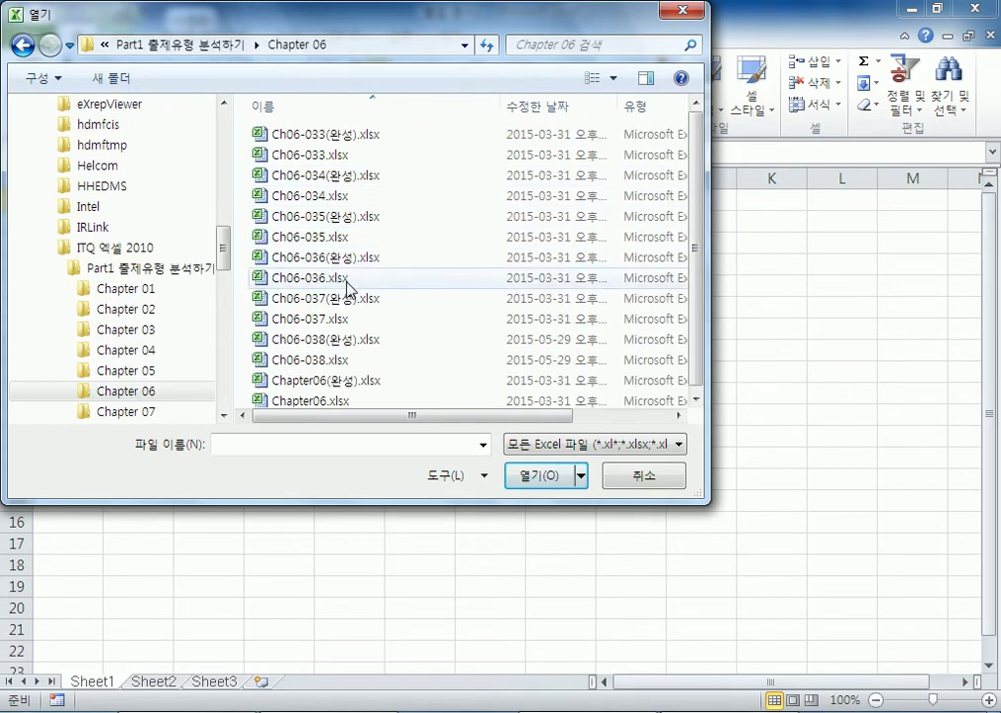
scroll(380, 331, "down", 1)
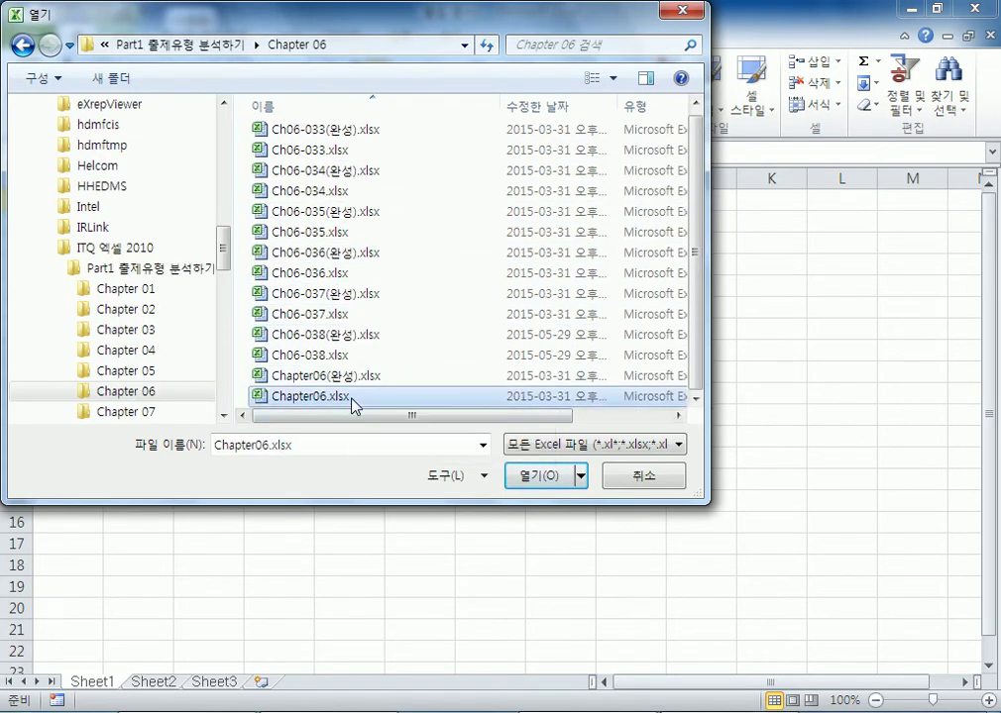
double_click(352, 399)
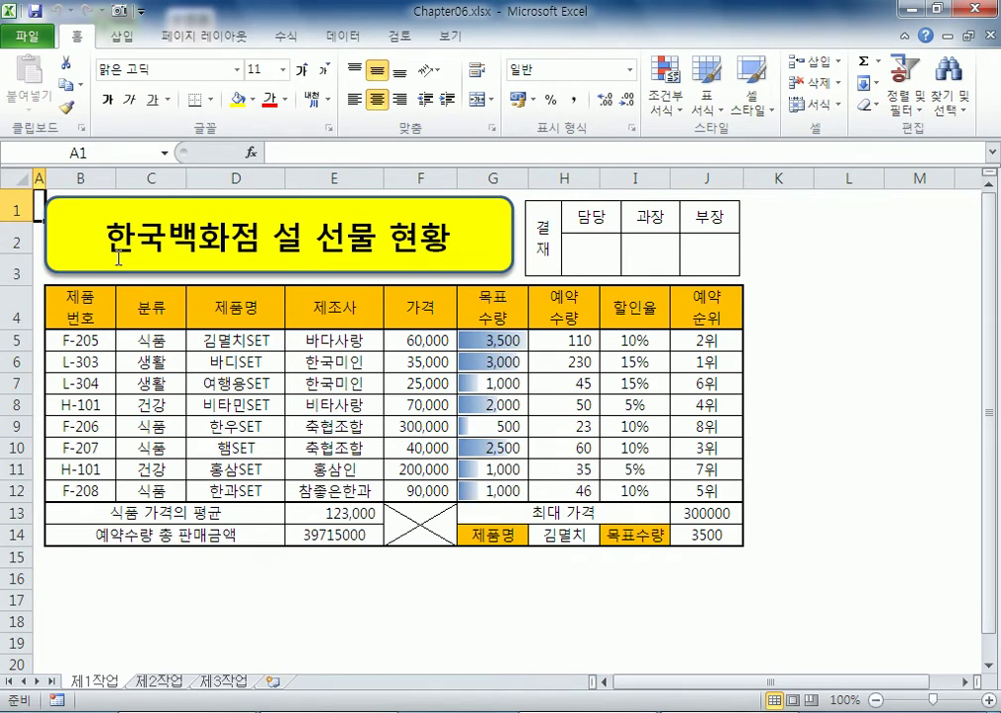
Step: Copy B4:H12 from sheet 제1작업 and paste only its column widths at cell B2 of sheet 제2작업
left_click(67, 312)
left_click_drag(67, 312, 561, 486)
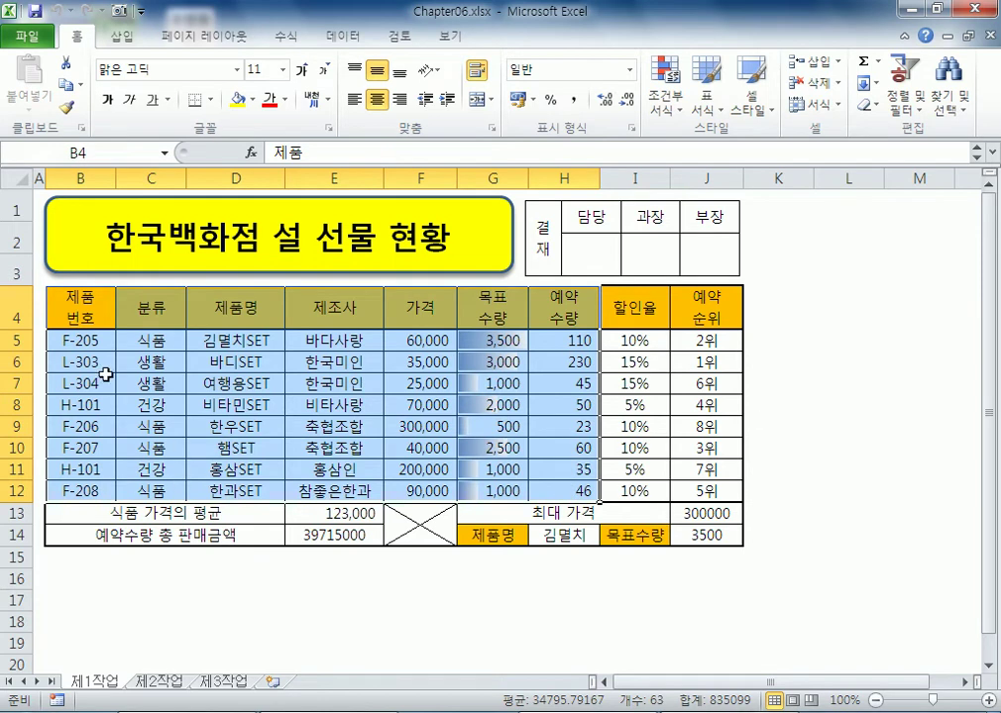
right_click(75, 327)
left_click(127, 363)
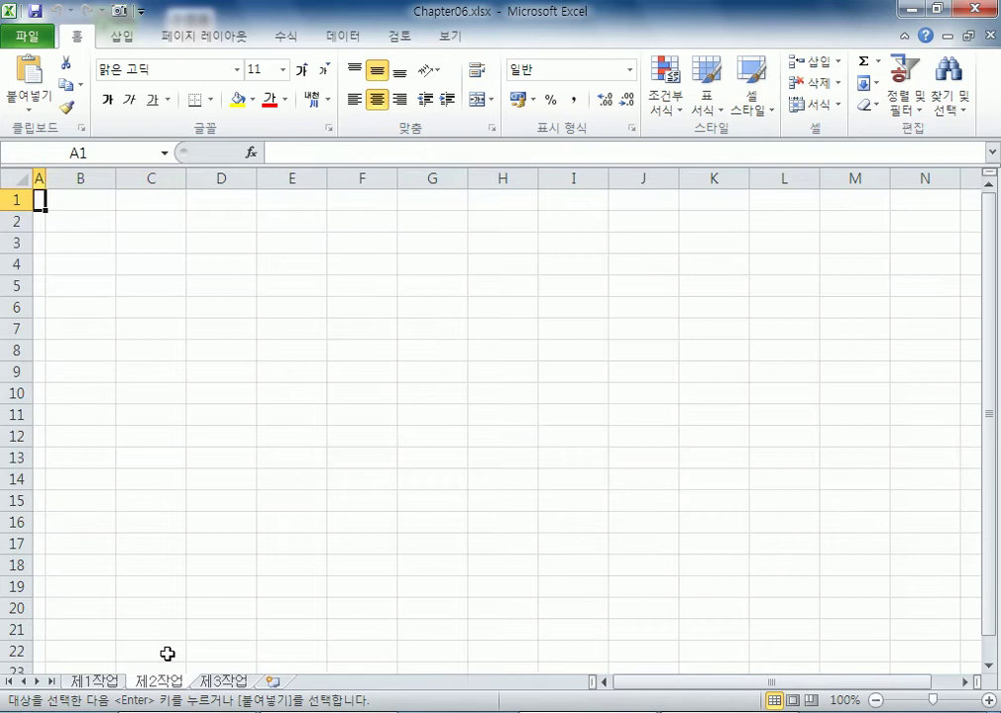
left_click(159, 682)
left_click(74, 221)
right_click(74, 222)
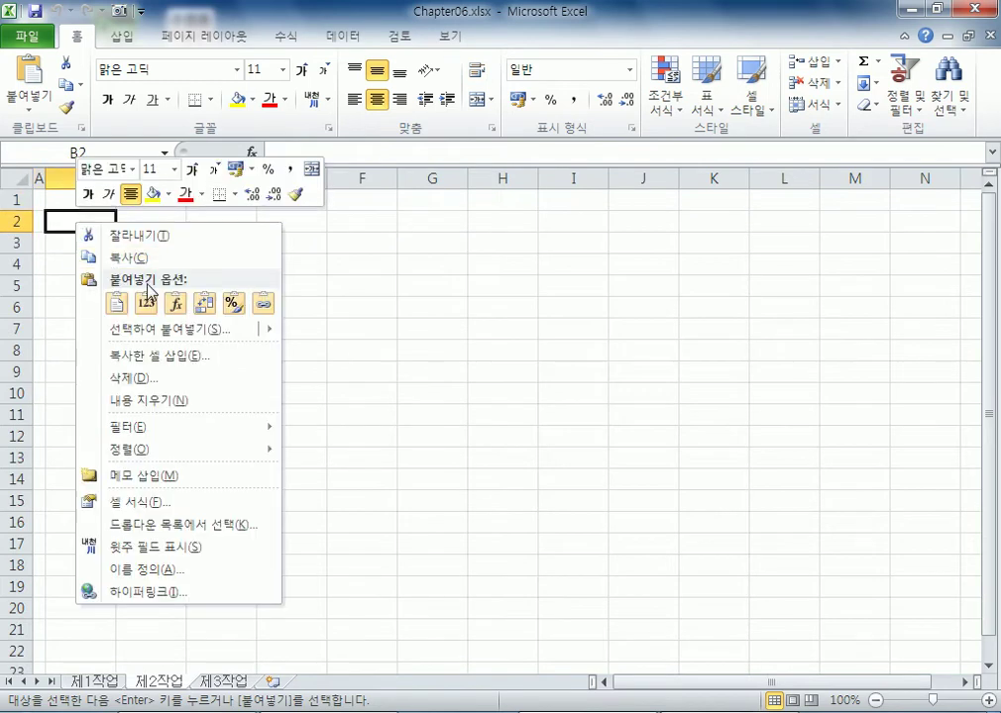
left_click(148, 333)
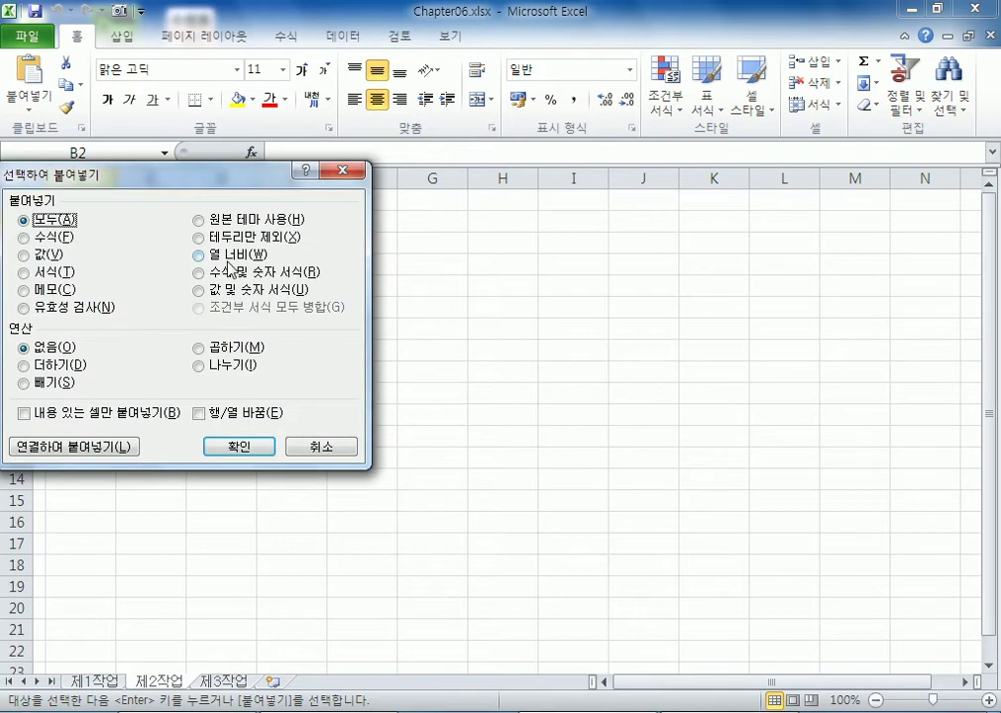
left_click(230, 266)
left_click(261, 446)
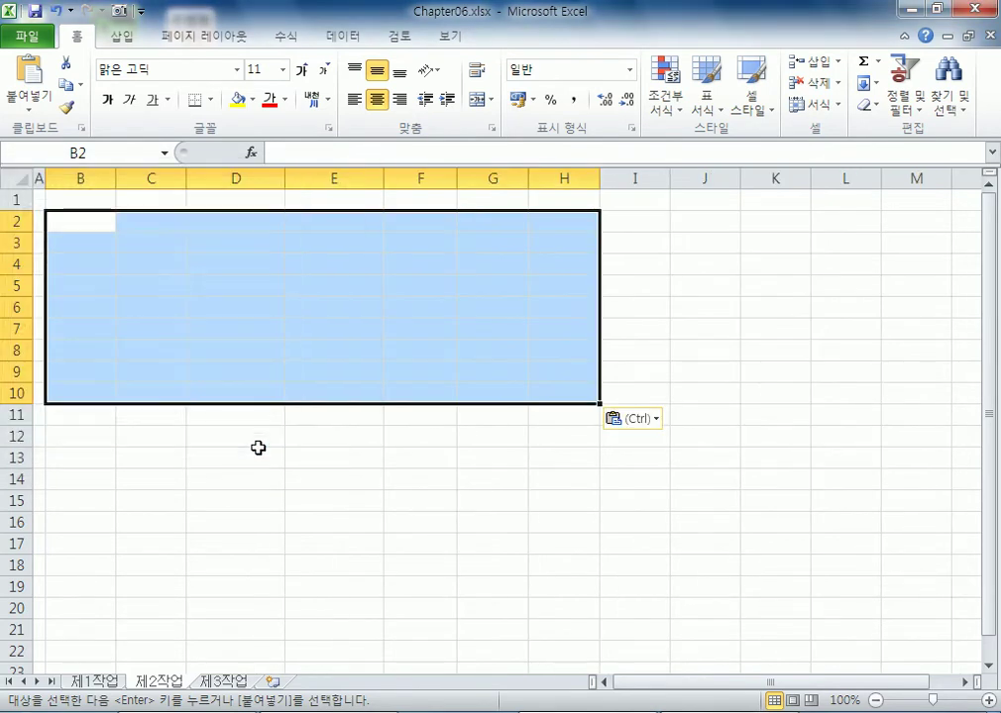
Step: Paste the copied table with its contents and formatting at cell B2 of sheet 제2작업
right_click(82, 215)
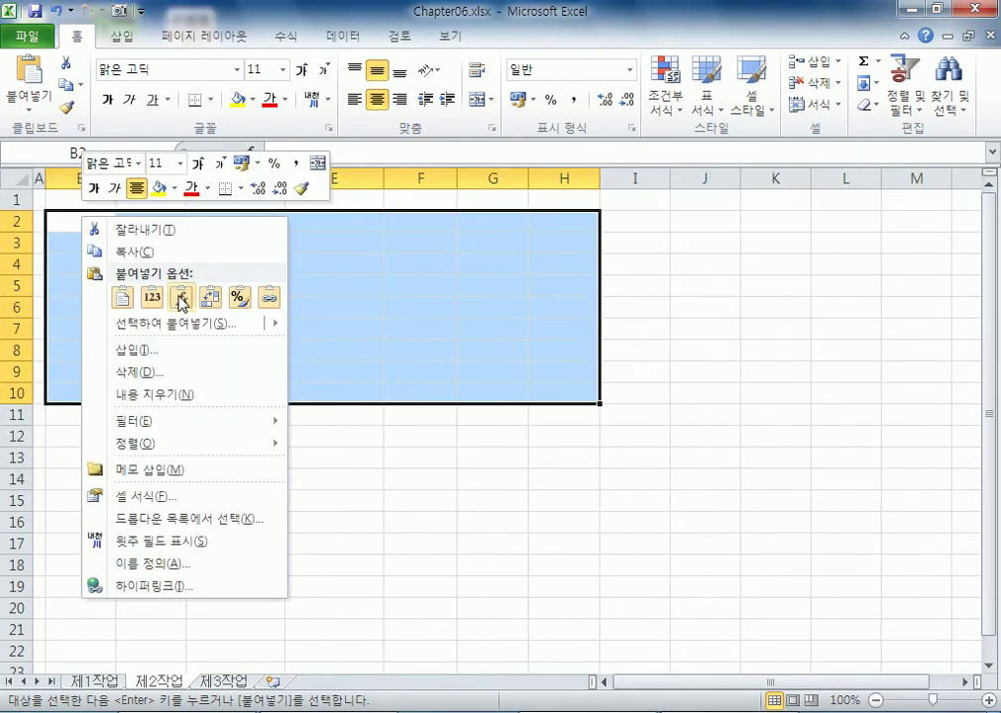
left_click(123, 297)
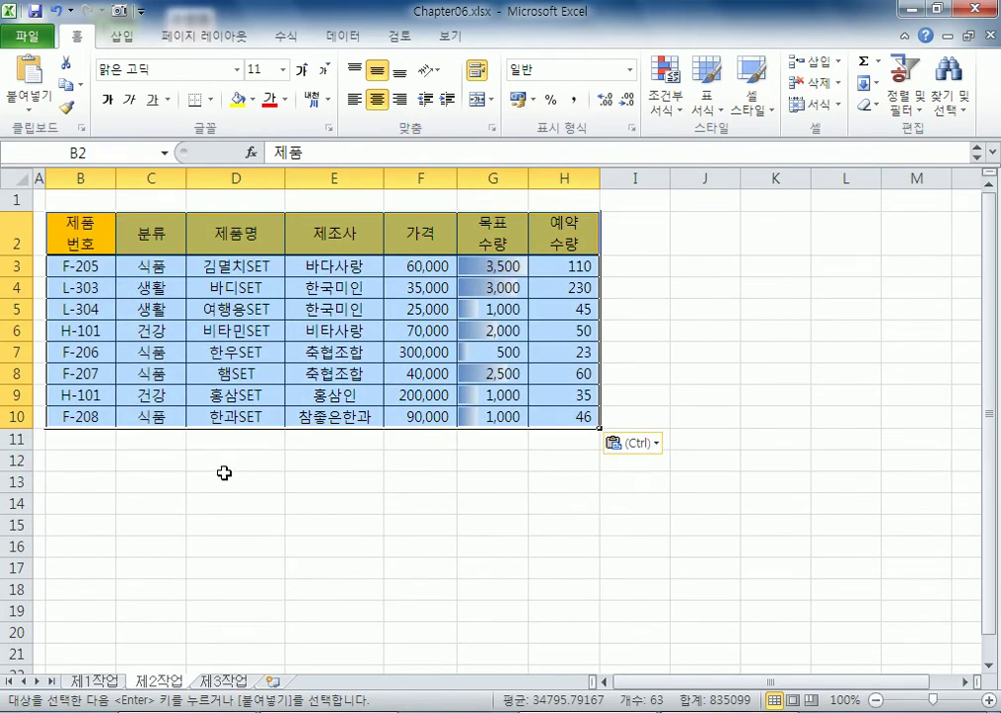
key("shift+BackSpace")
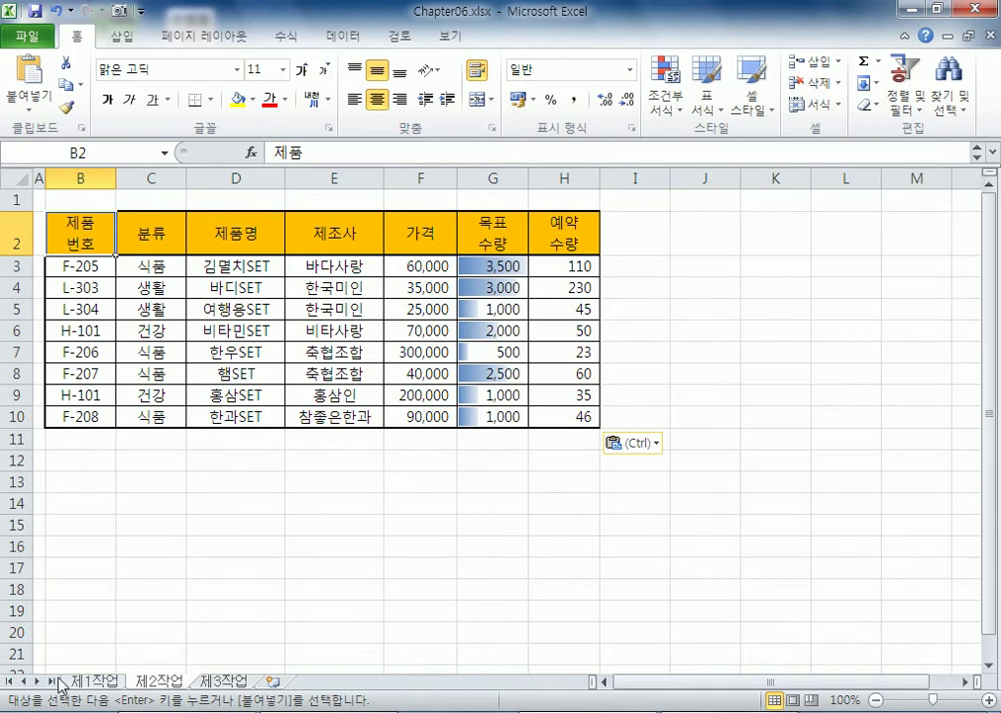
left_click(94, 683)
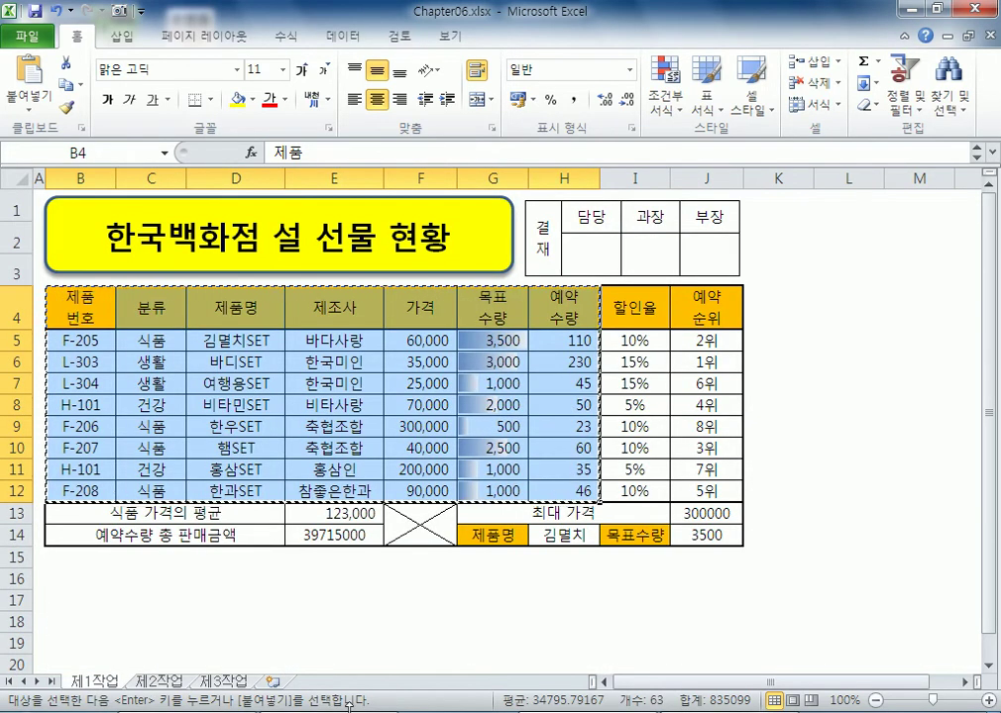
left_click(153, 682)
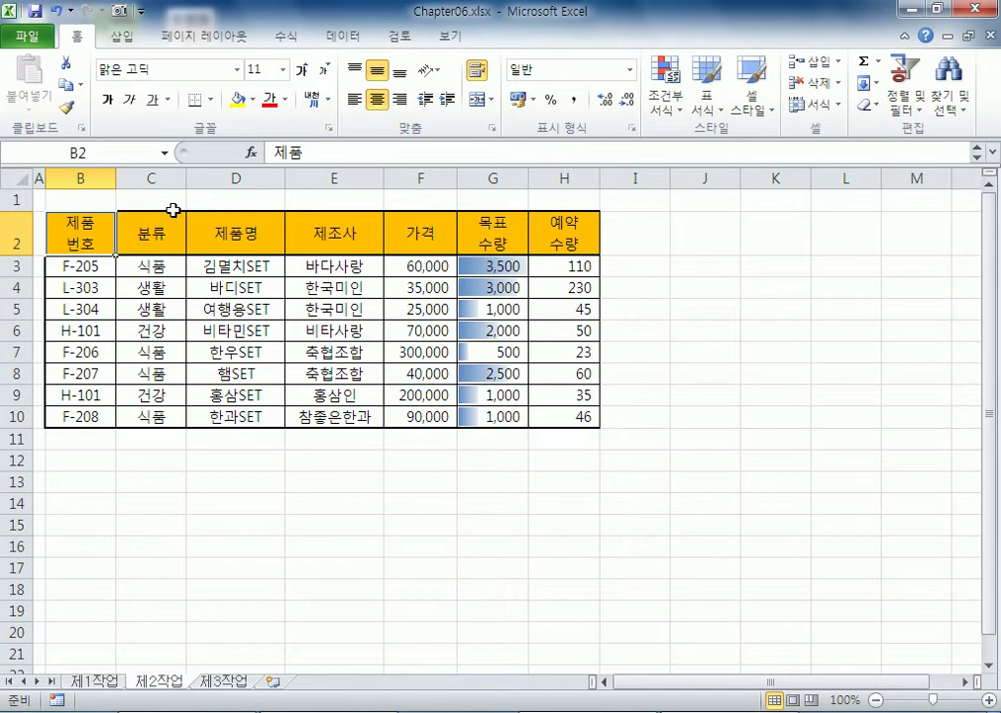
Step: Remove duplicate rows from the table B2:H10 on sheet 제2작업, comparing only the 제품 번호 column
left_click_drag(60, 239, 547, 418)
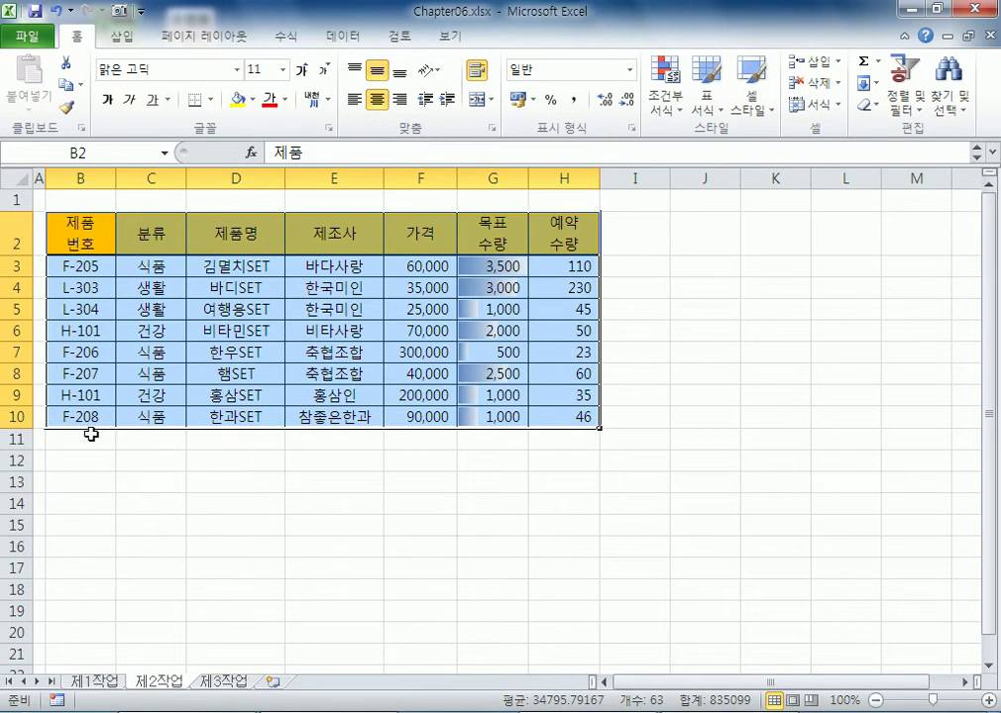
left_click(354, 38)
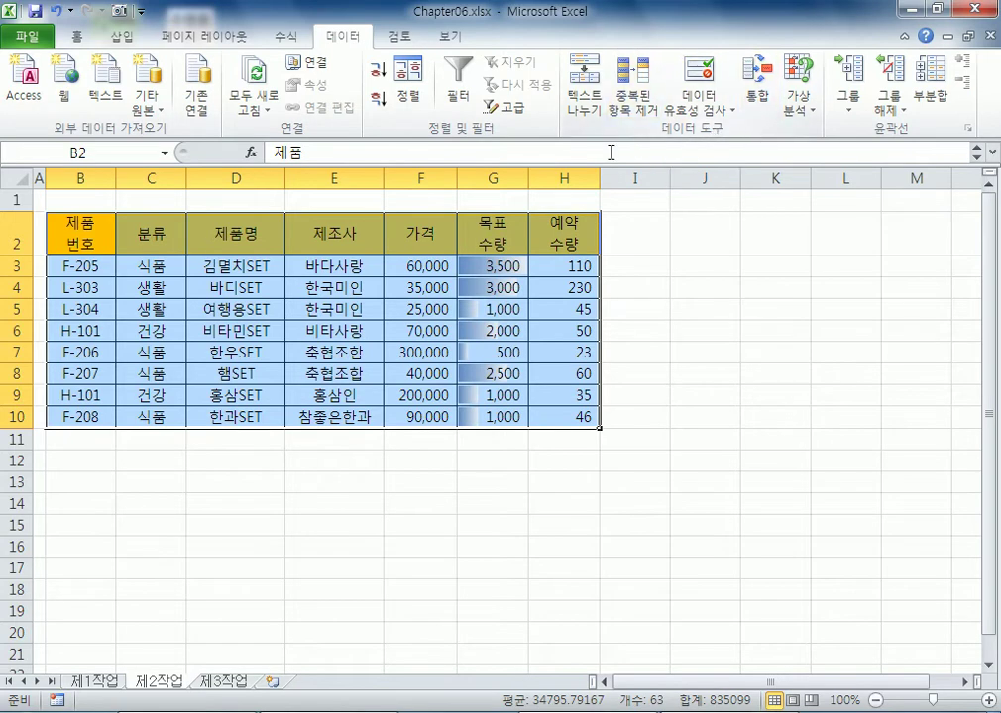
left_click(646, 115)
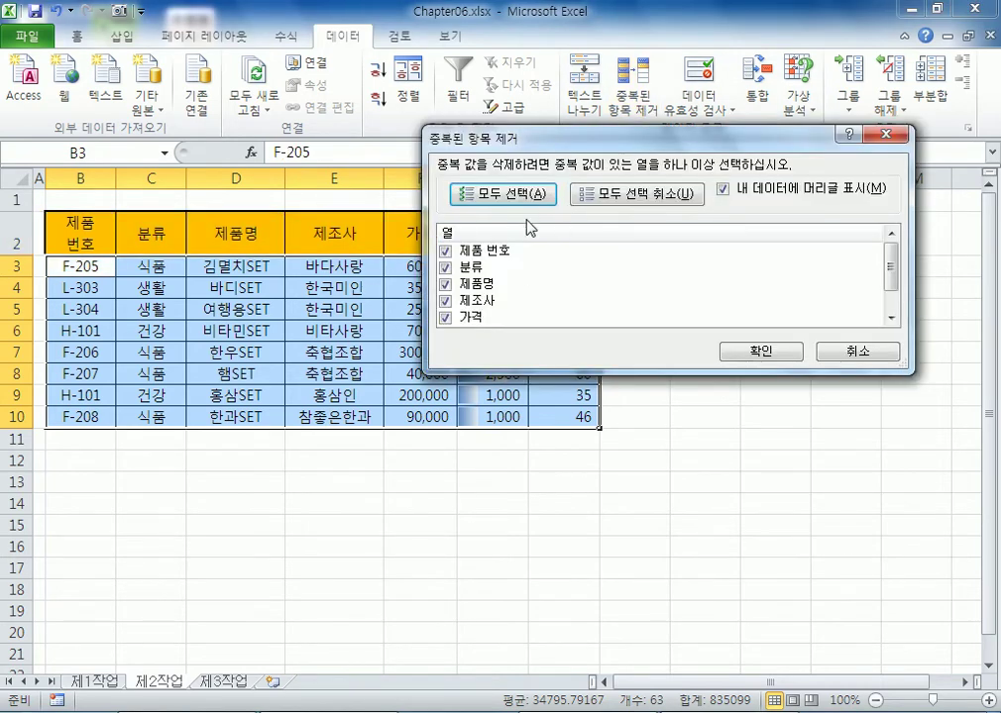
left_click(669, 203)
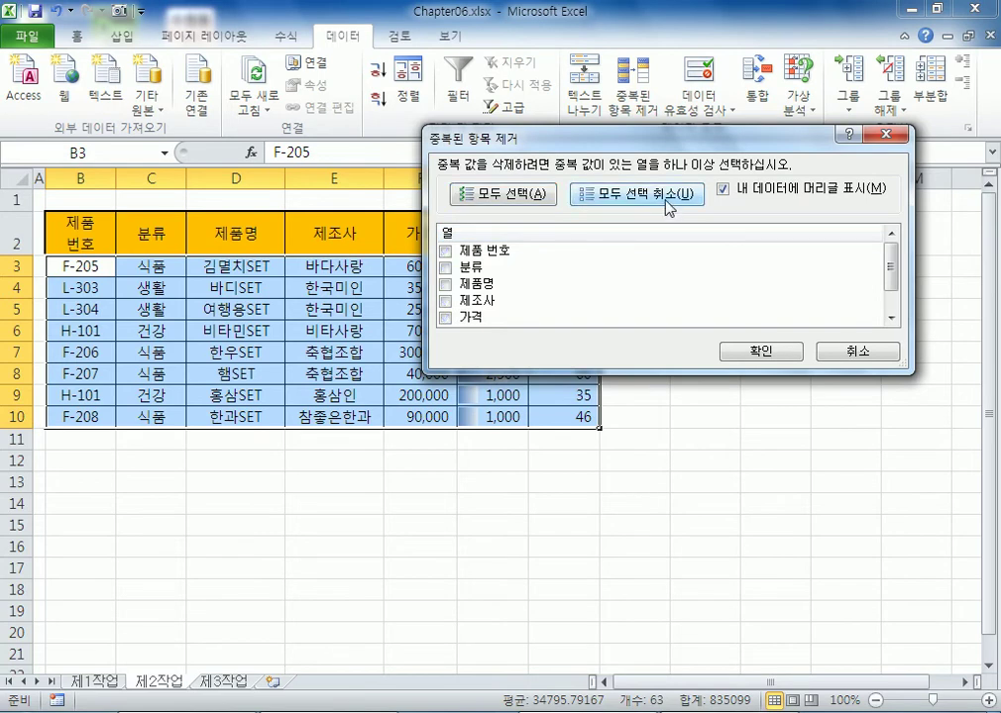
left_click(507, 194)
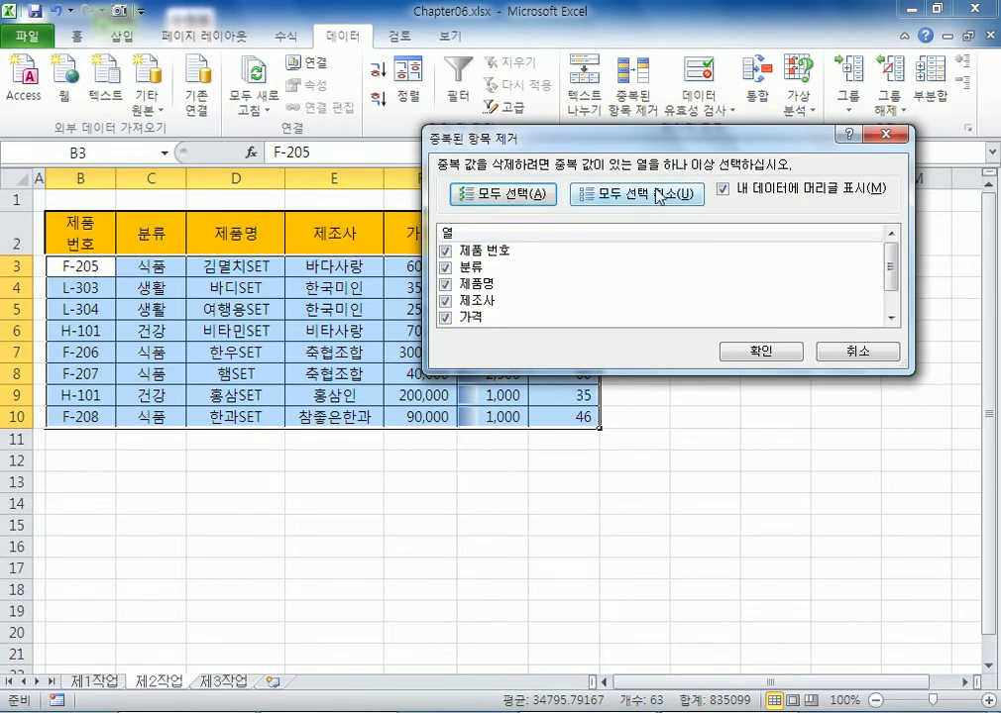
left_click(664, 198)
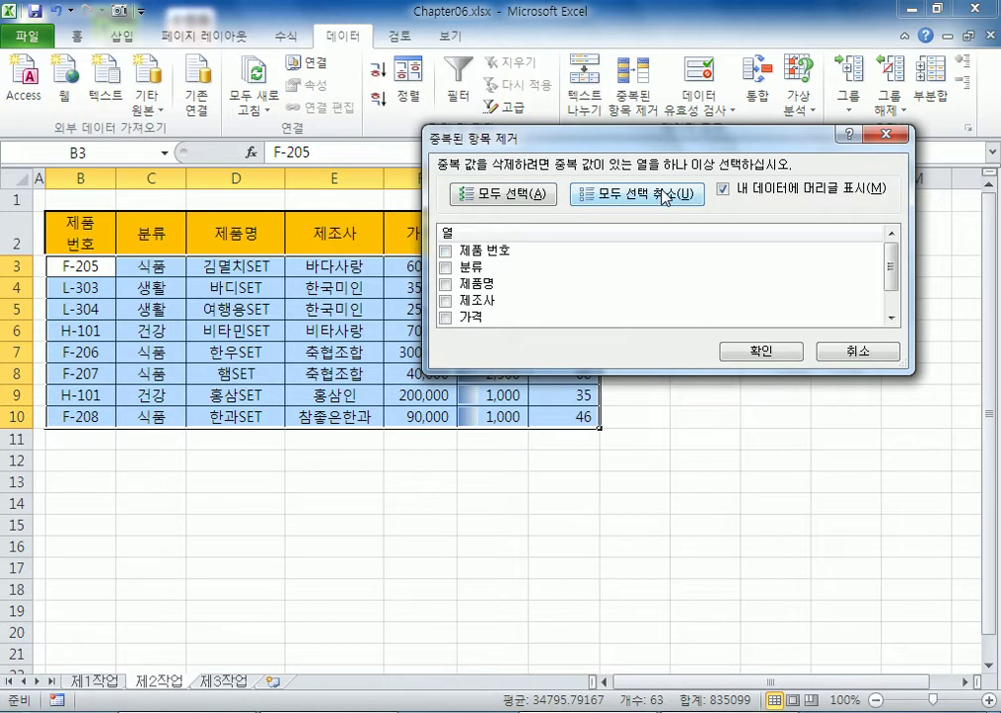
left_click(447, 256)
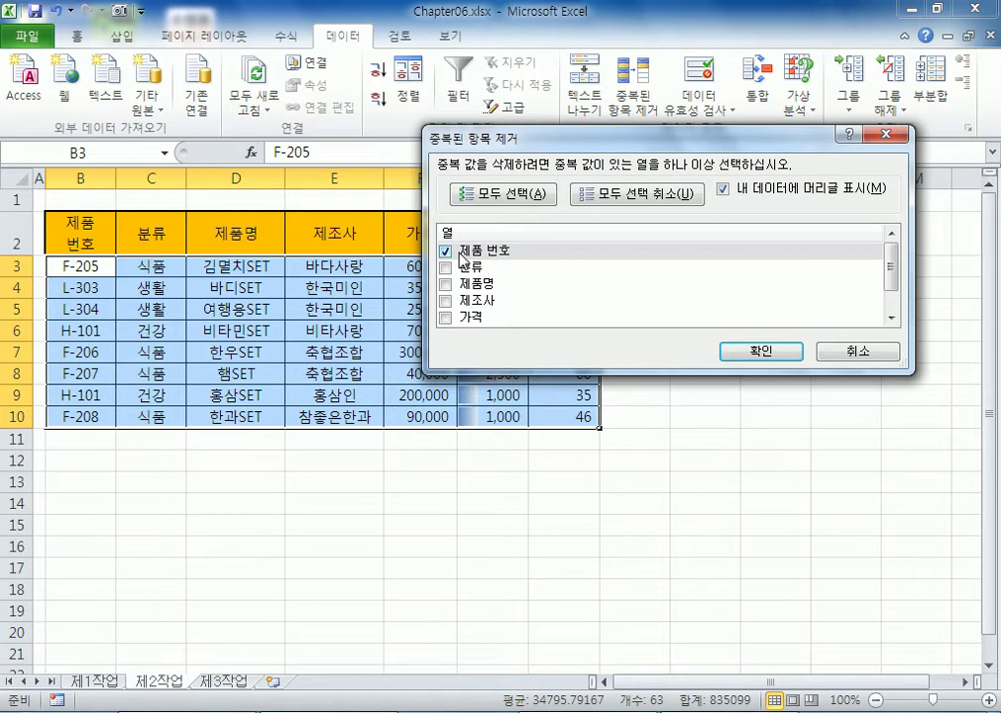
left_click(764, 355)
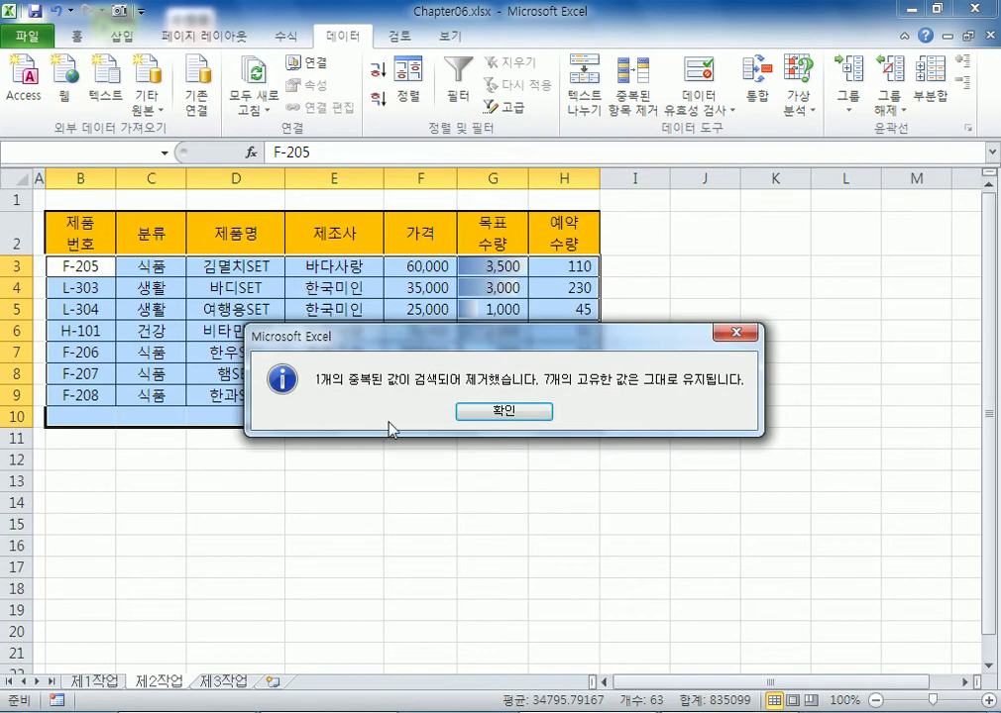
left_click(494, 424)
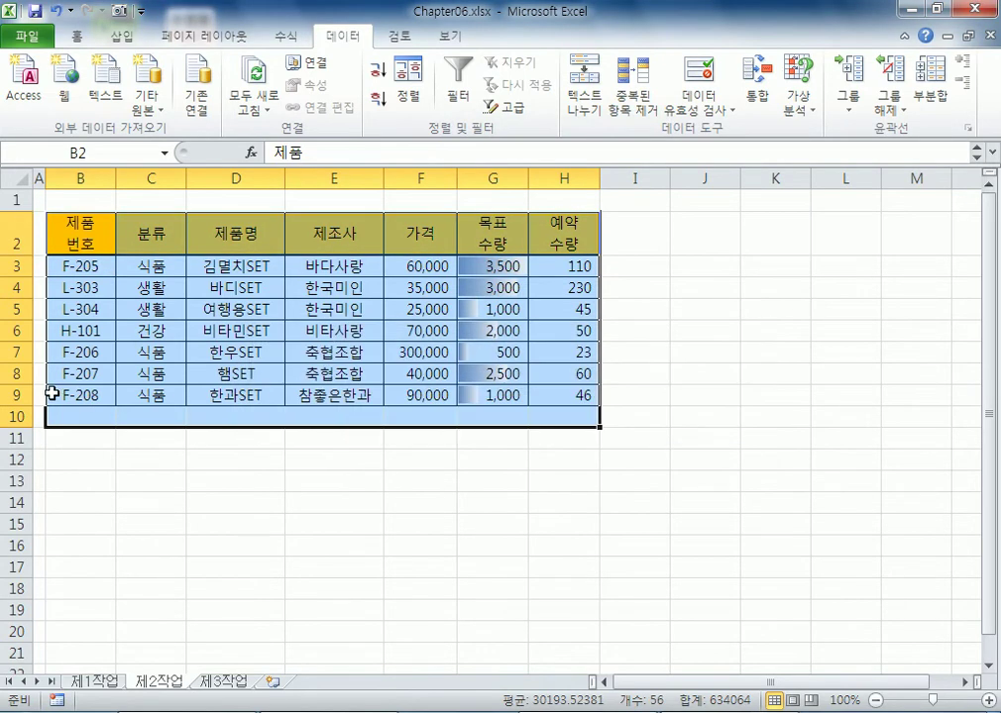
Step: Examine the 제품 번호 column of the original table on sheet 제1작업 for repeated product numbers
left_click(99, 682)
left_click(84, 341)
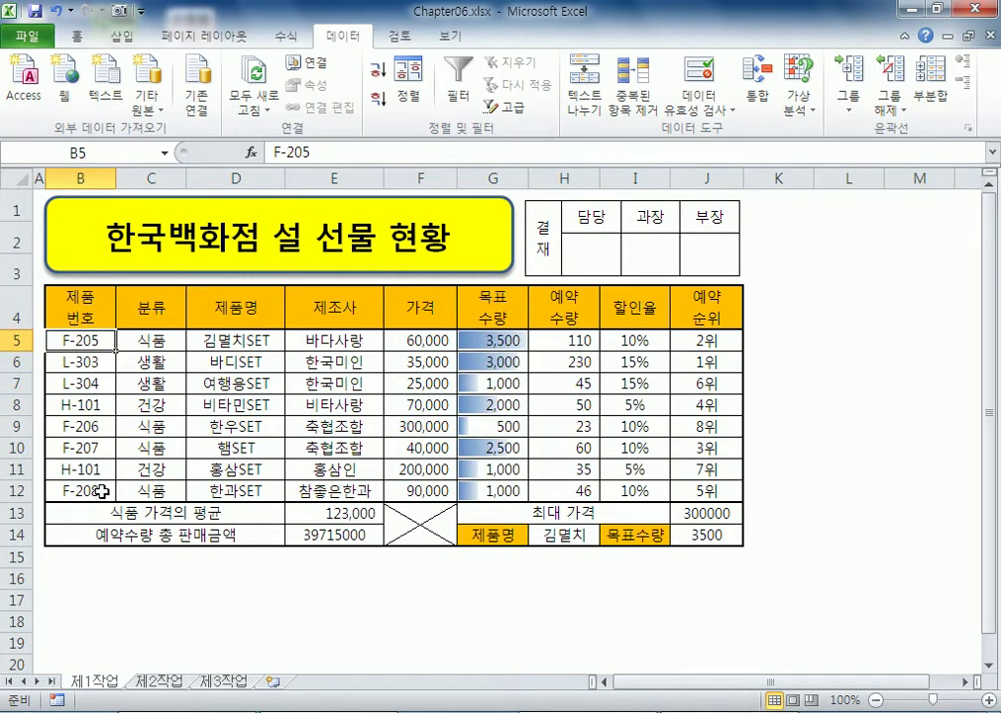
left_click(98, 406)
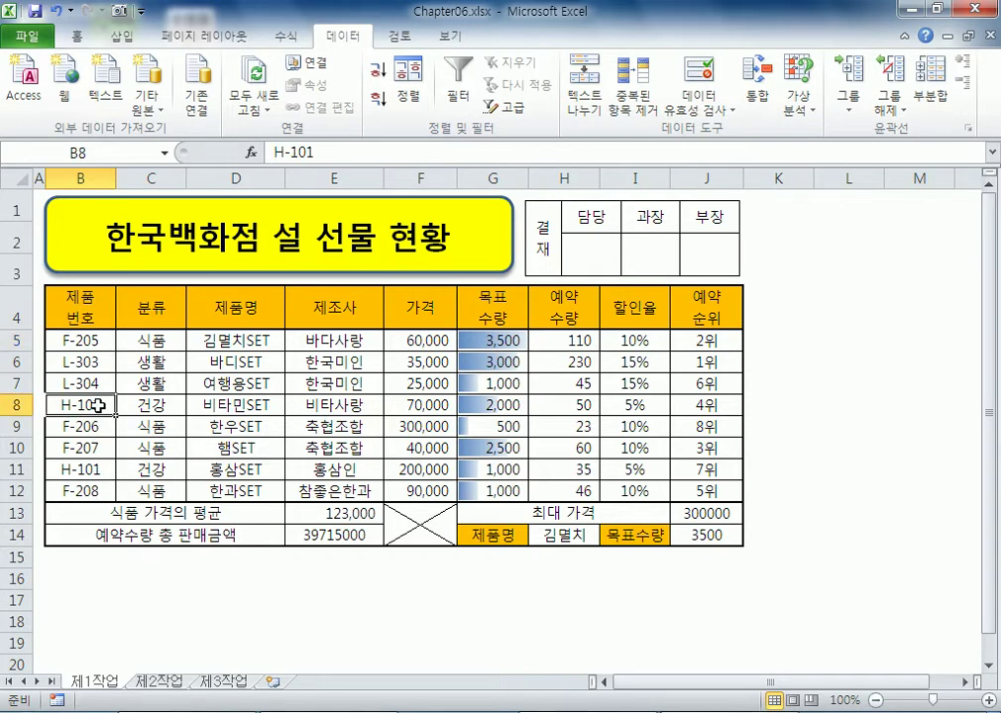
left_click(12, 405)
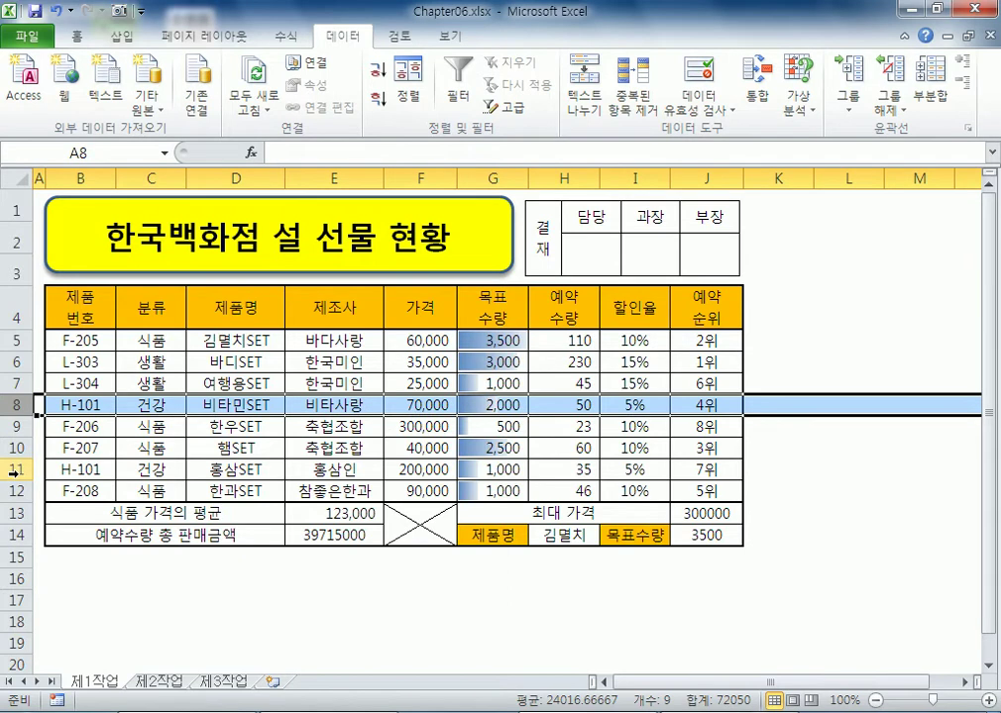
left_click(14, 472)
left_click(79, 405)
left_click(79, 471)
left_click(64, 404)
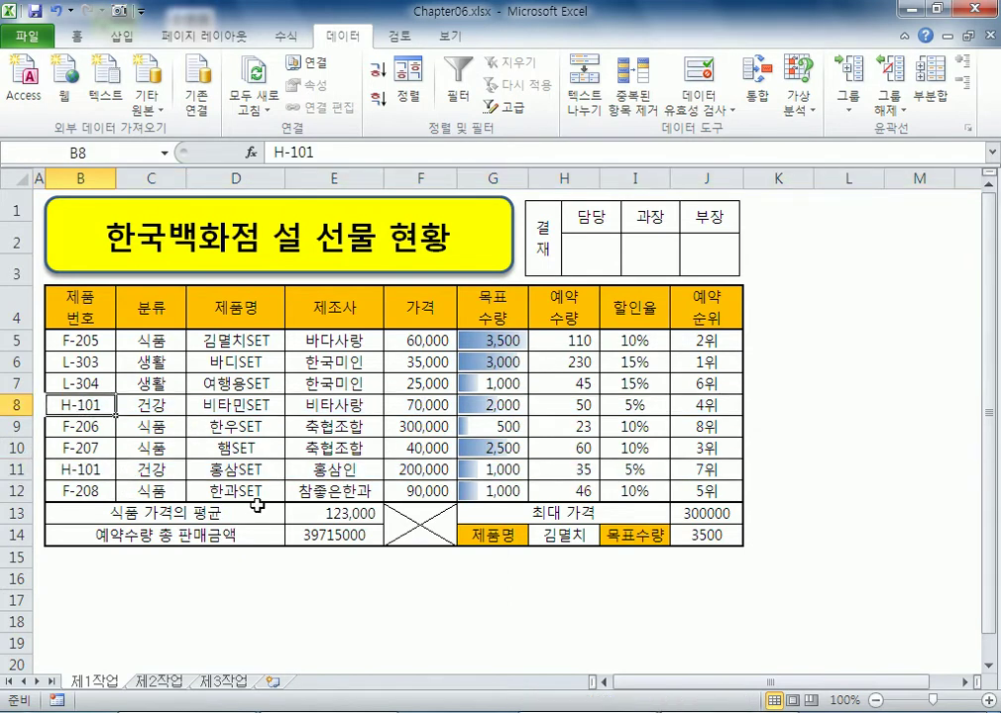
left_click(149, 681)
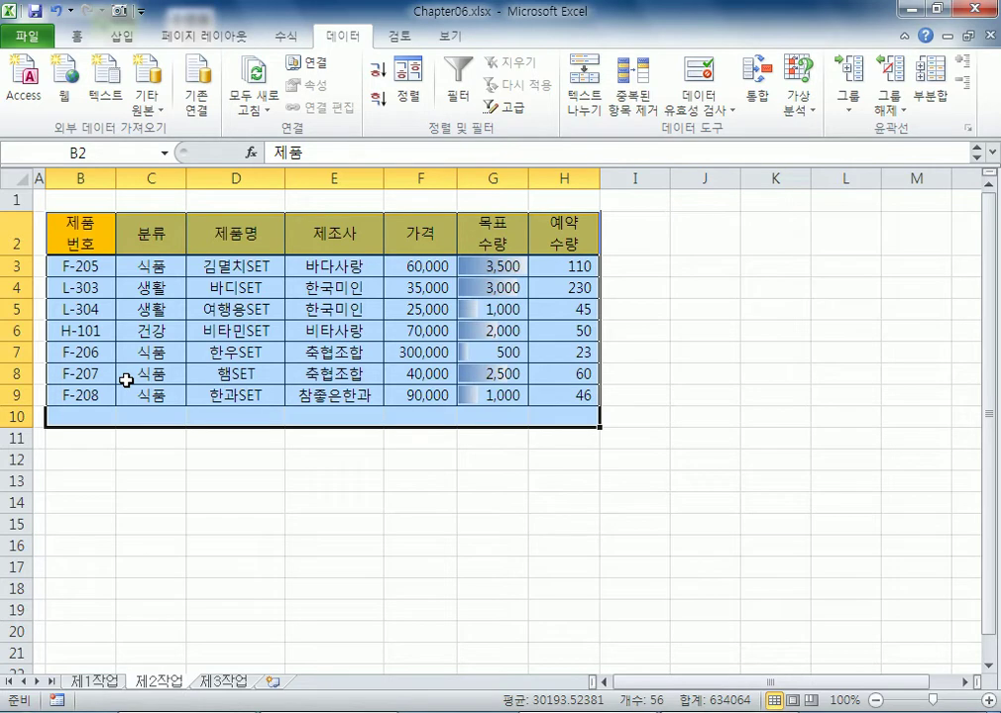
left_click(87, 235)
left_click_drag(79, 219, 550, 397)
left_click_drag(334, 331, 393, 317)
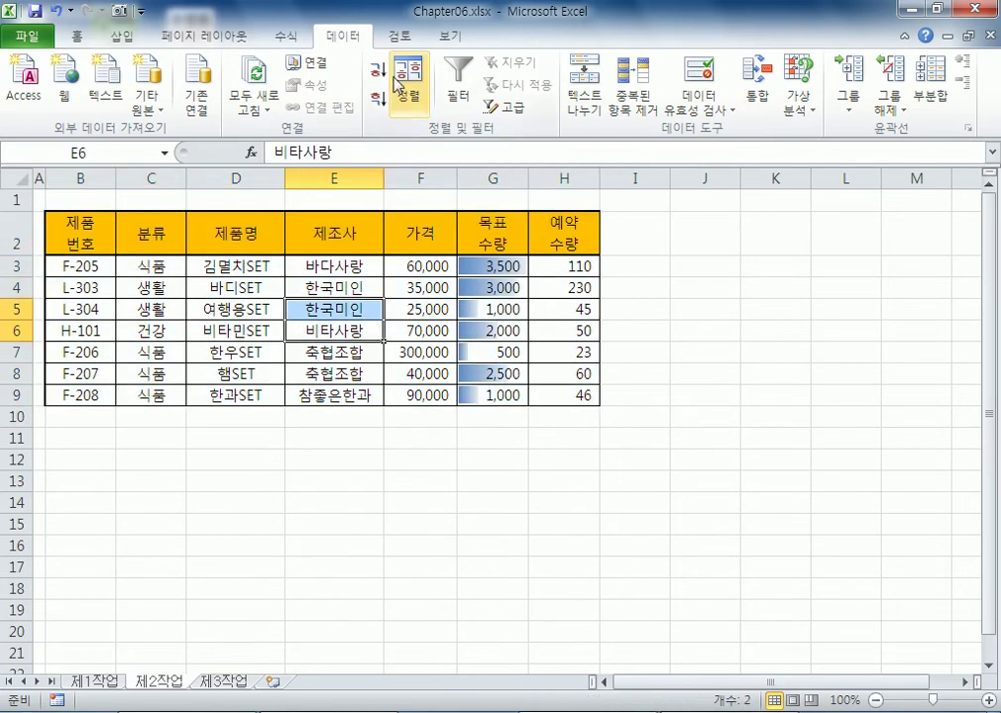
left_click(459, 91)
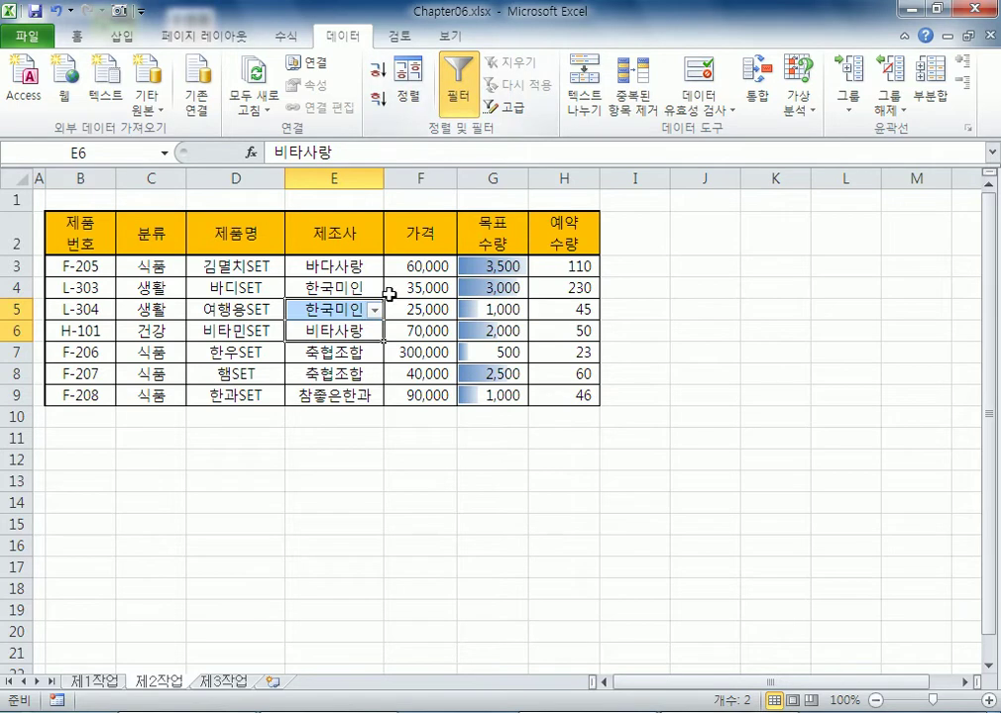
key("ctrl+z")
left_click(356, 236)
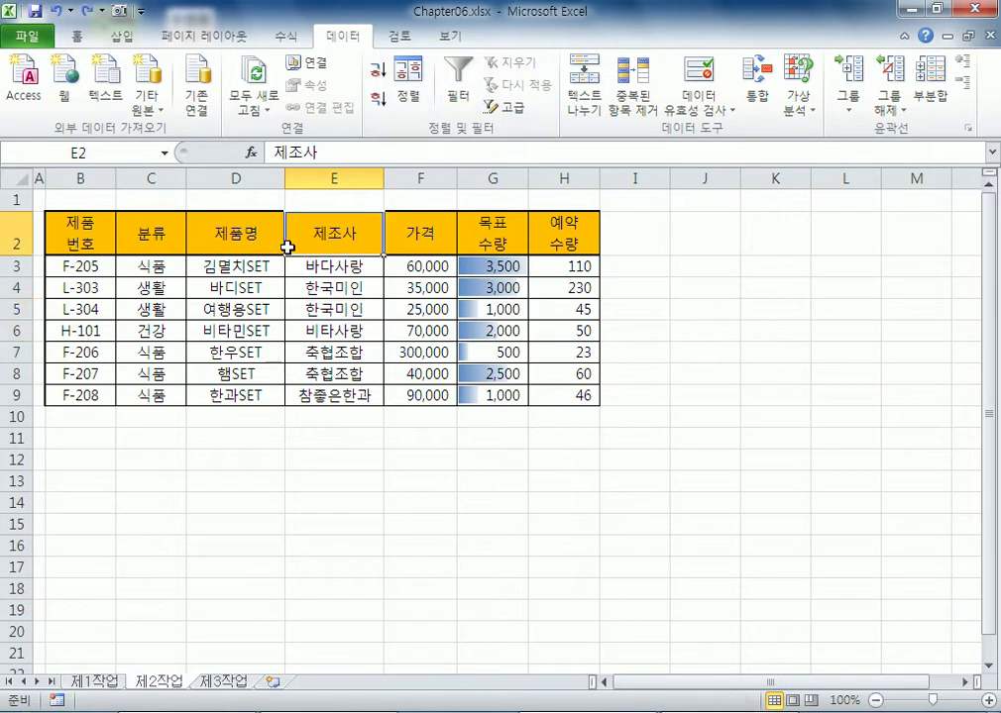
Step: Turn on filtering for the product table B2:H9 on sheet 제2작업
left_click_drag(146, 222, 303, 332)
left_click_drag(104, 238, 562, 395)
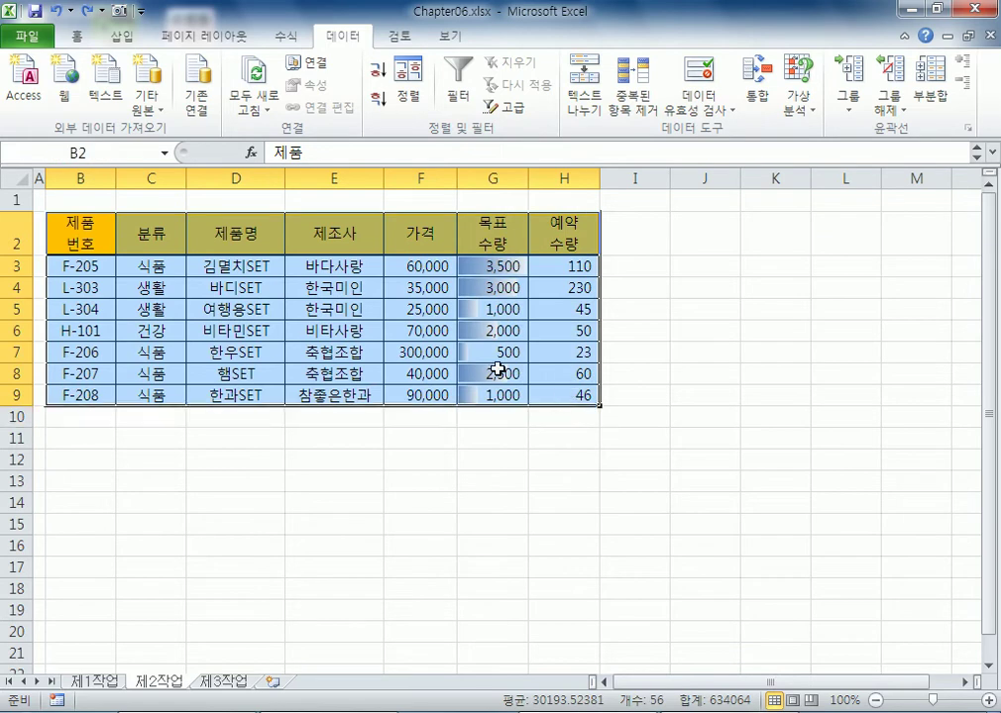
left_click(217, 286)
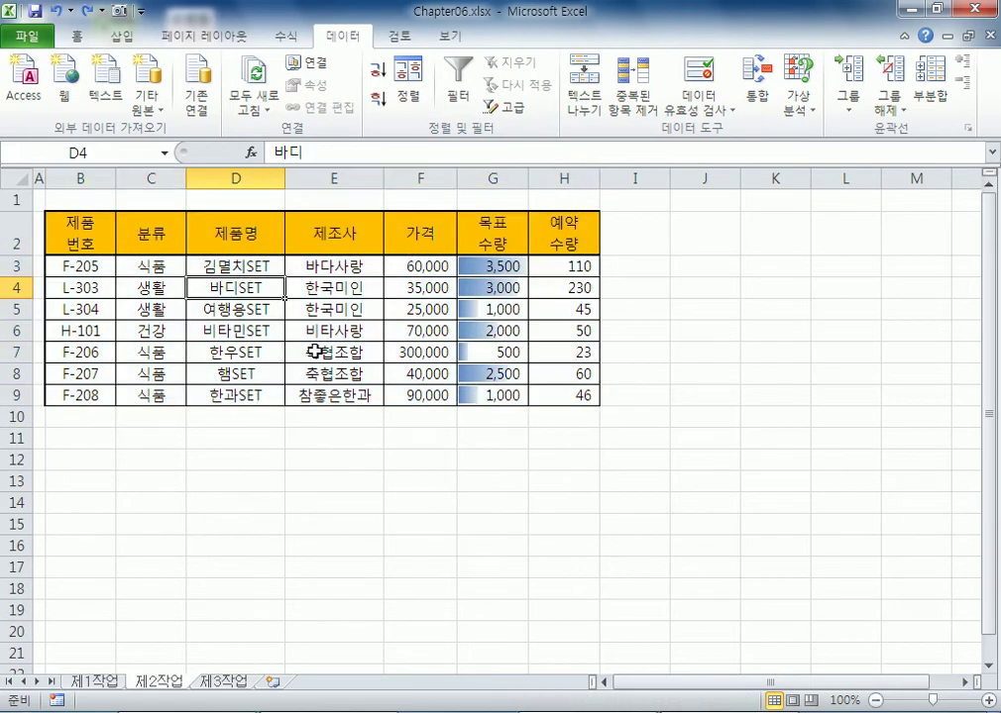
left_click(467, 99)
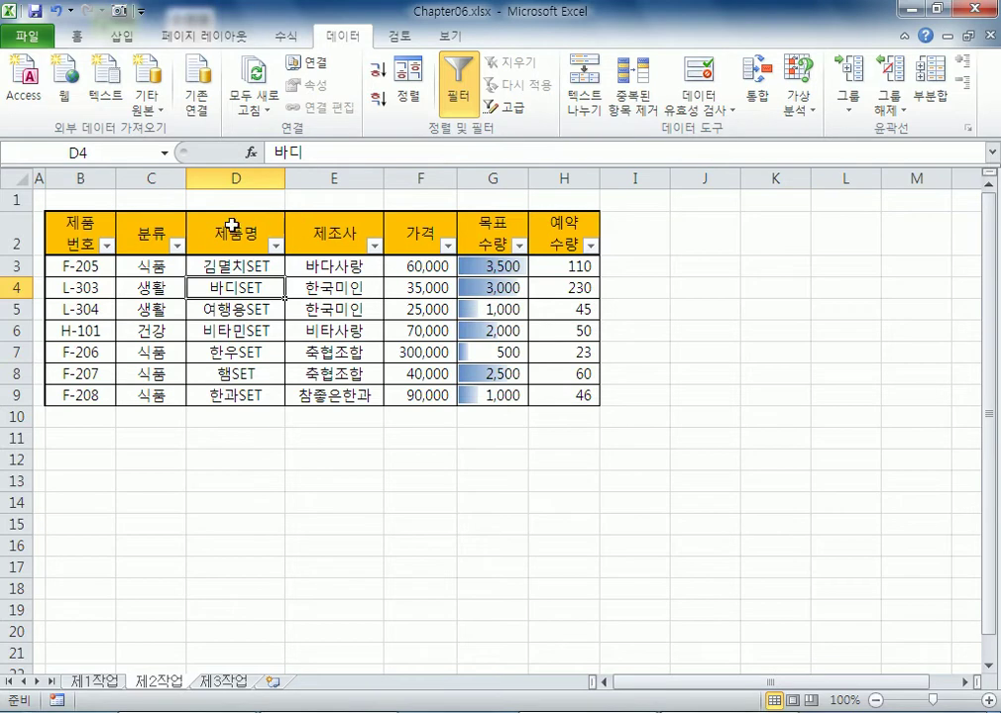
Step: Filter the 분류 column to show only the 식품 rows
left_click(176, 248)
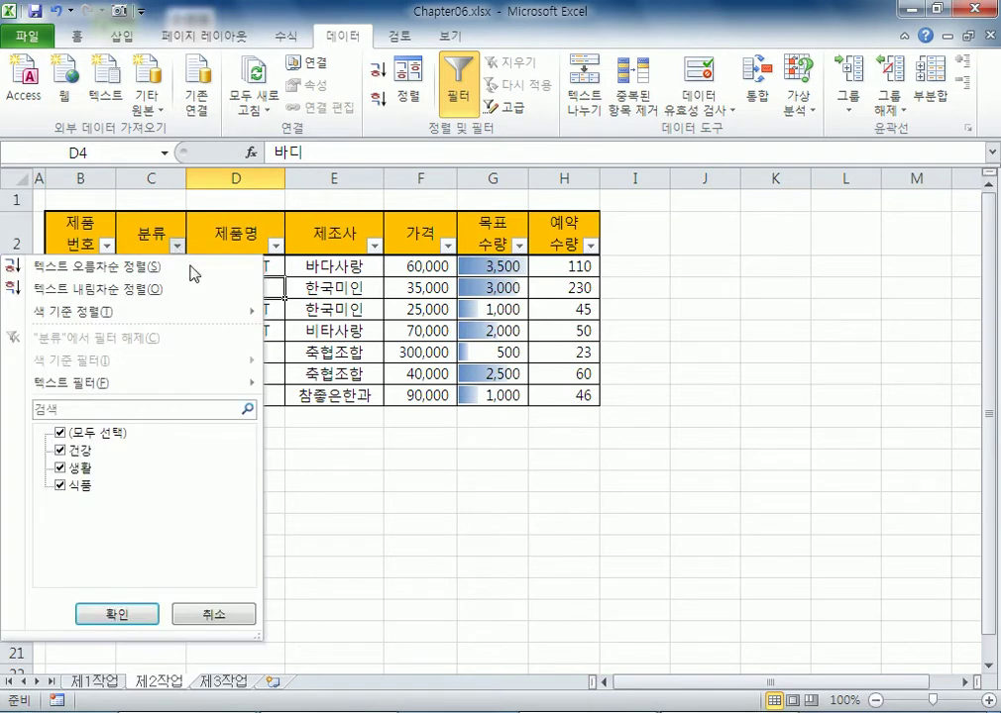
left_click(59, 433)
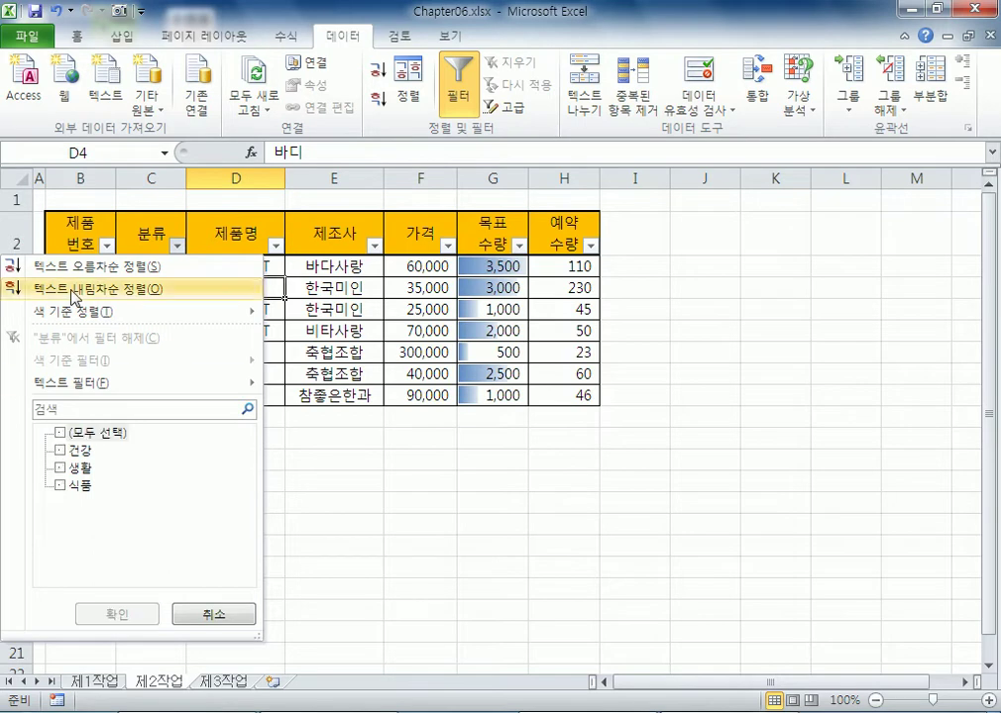
left_click(59, 485)
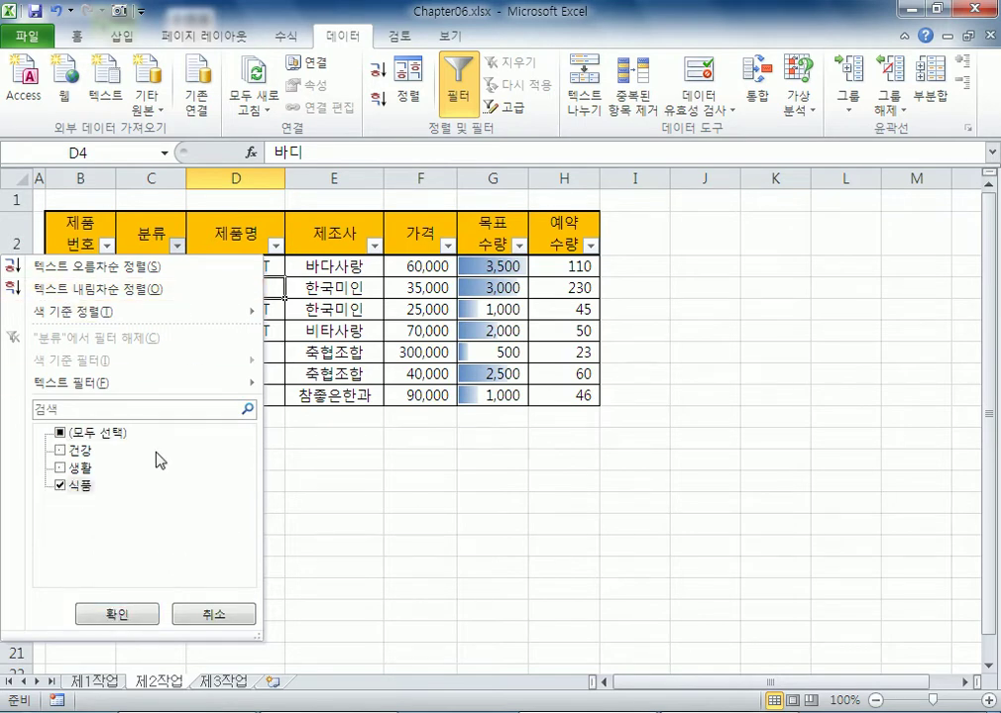
left_click(127, 616)
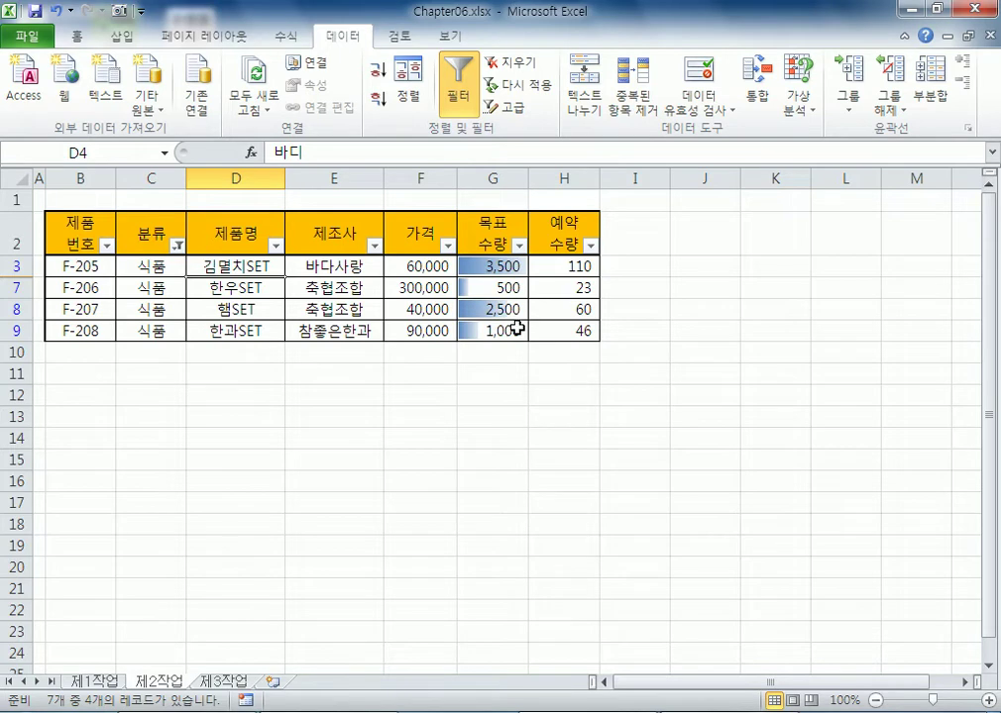
Step: Filter the 목표 수량 column to values less than or equal to 1000
left_click(518, 248)
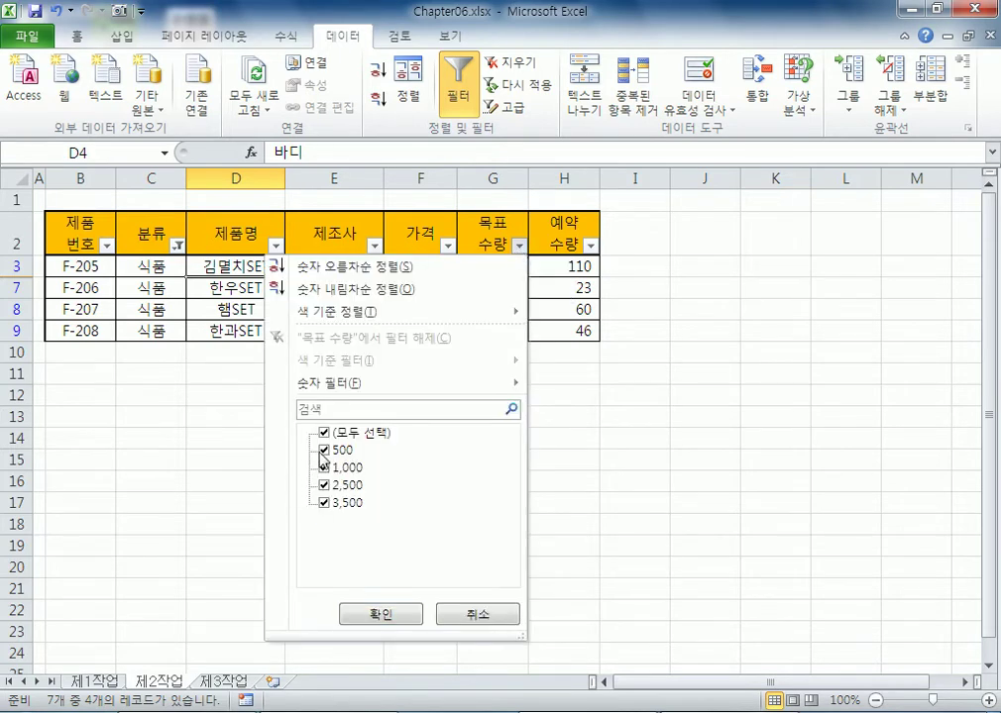
mouse_move(335, 388)
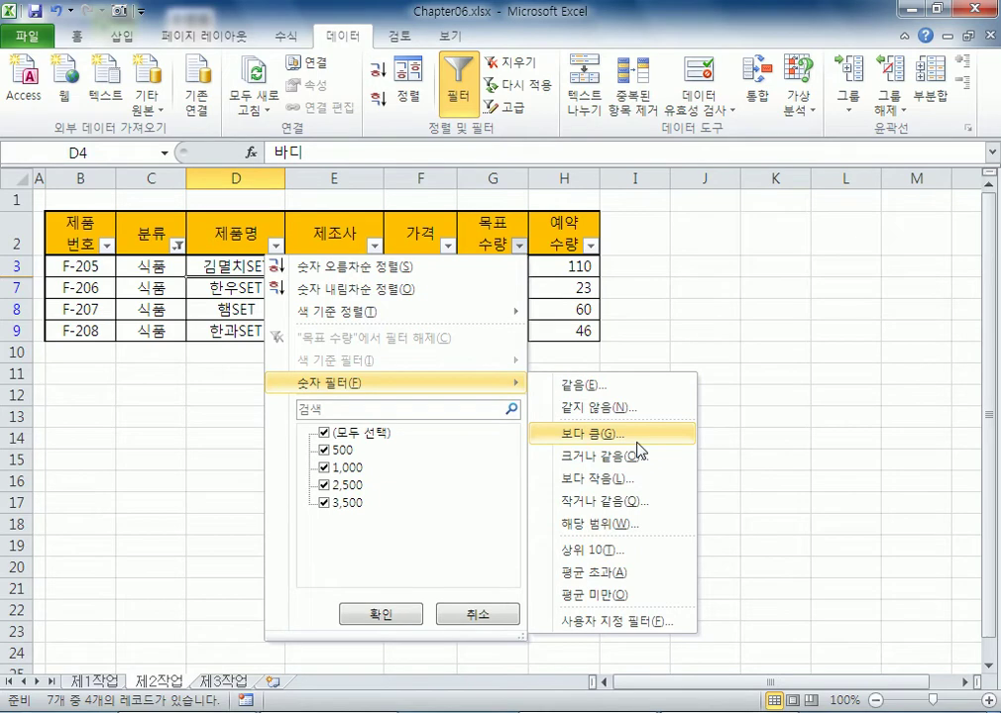
left_click(569, 502)
type("1000")
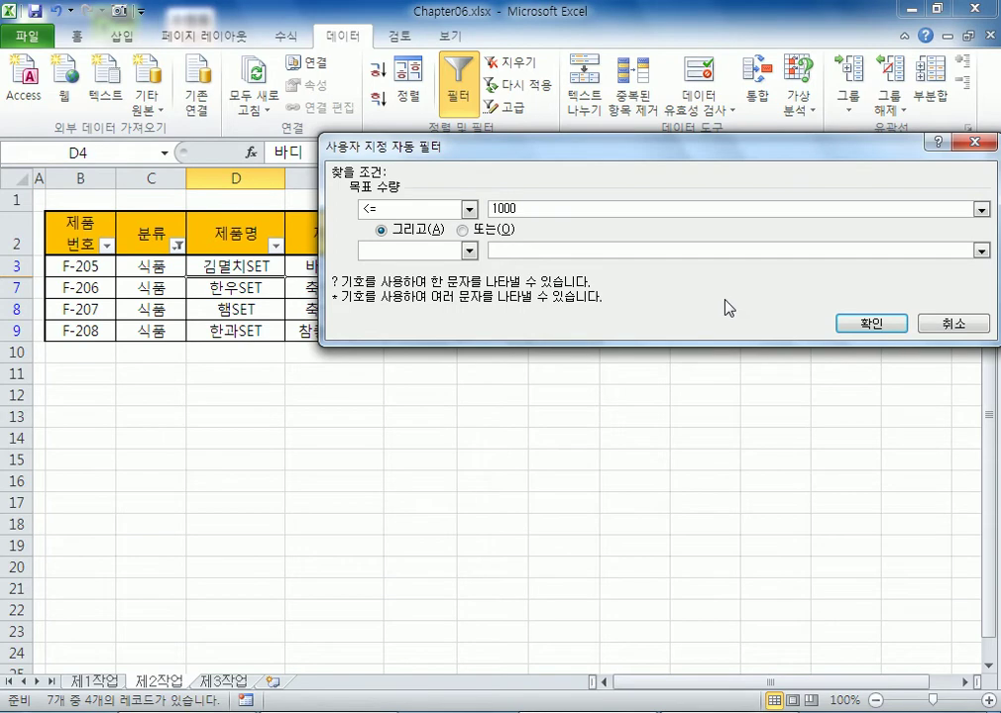
left_click(876, 330)
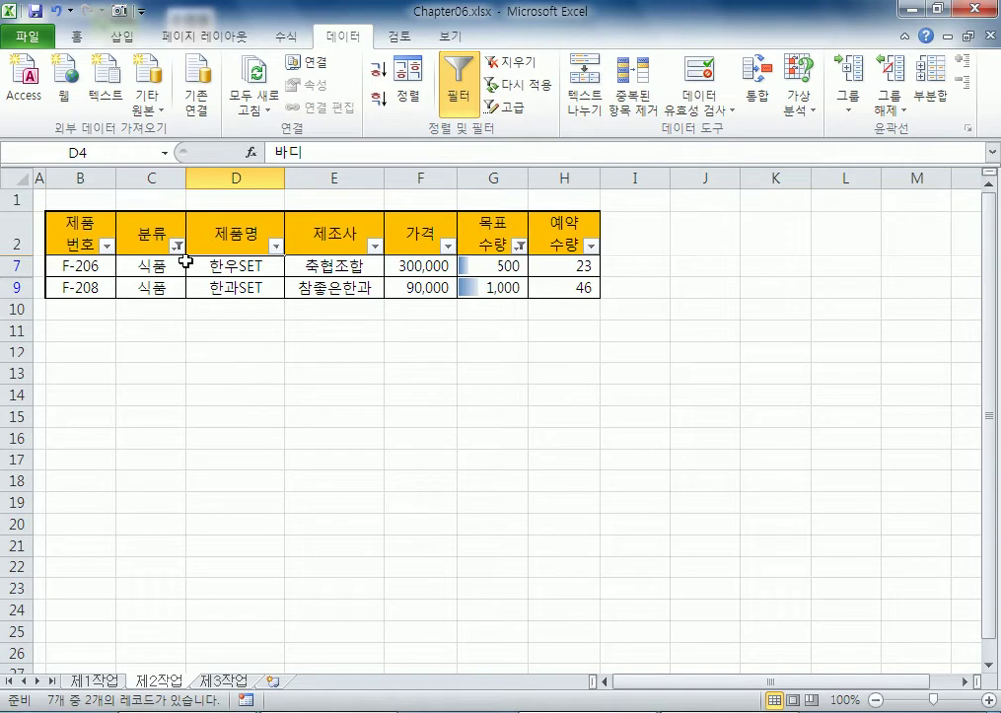
left_click_drag(75, 220, 566, 287)
right_click(370, 273)
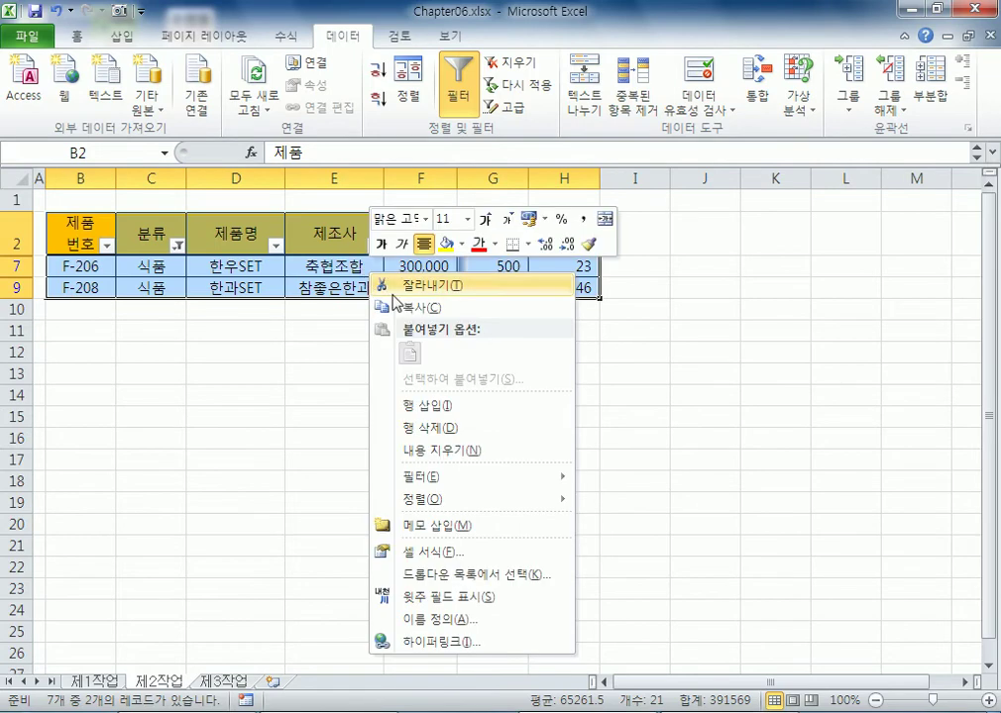
left_click(421, 308)
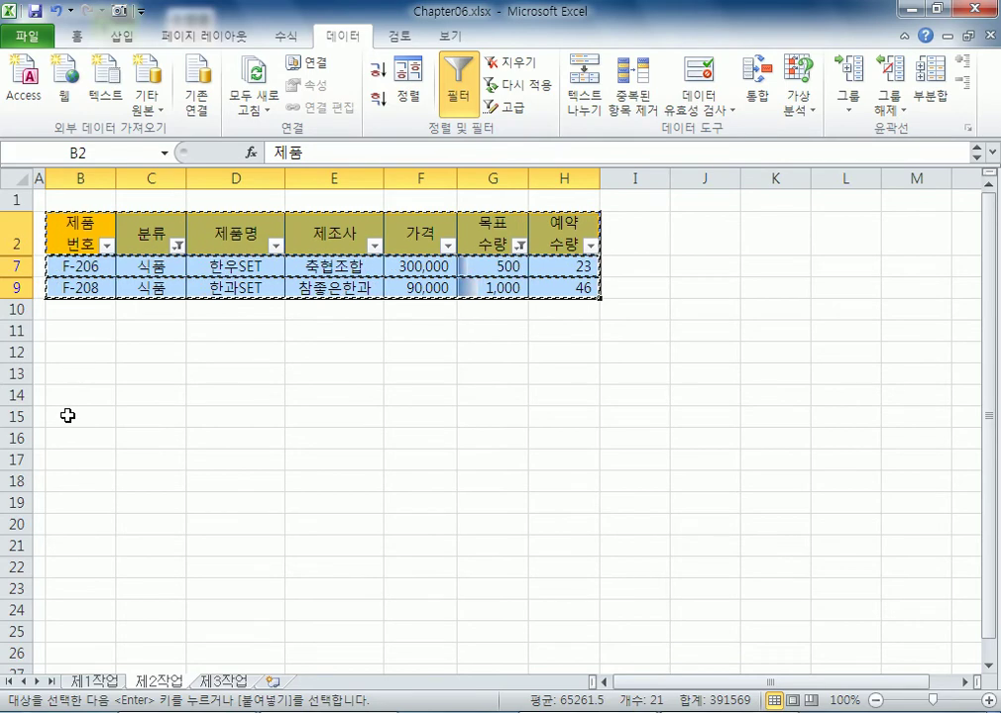
left_click(73, 375)
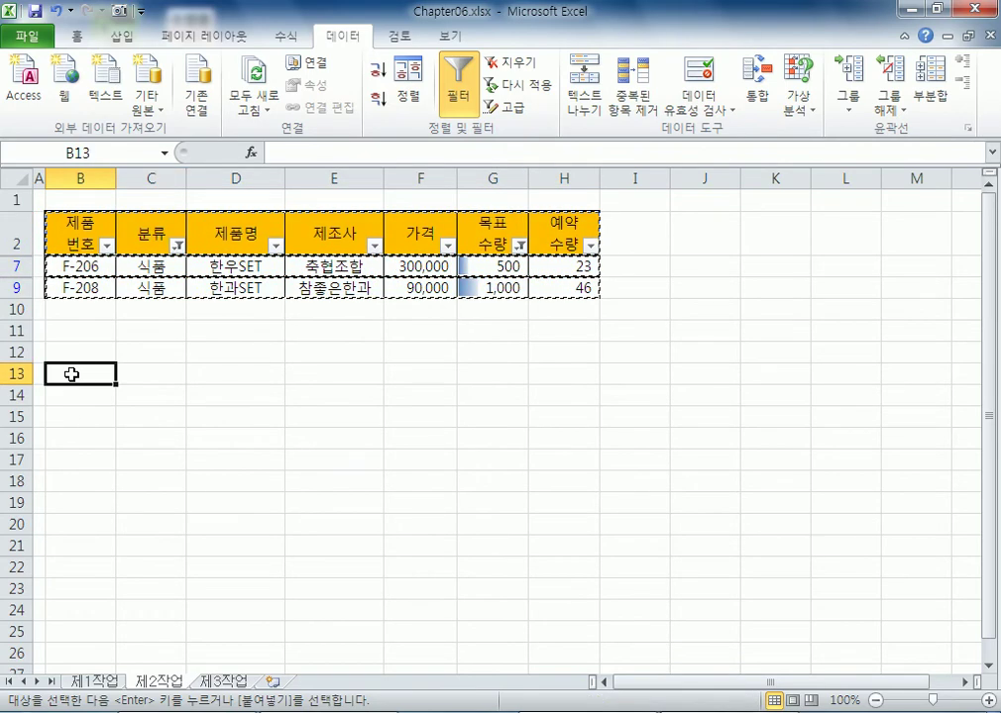
right_click(72, 375)
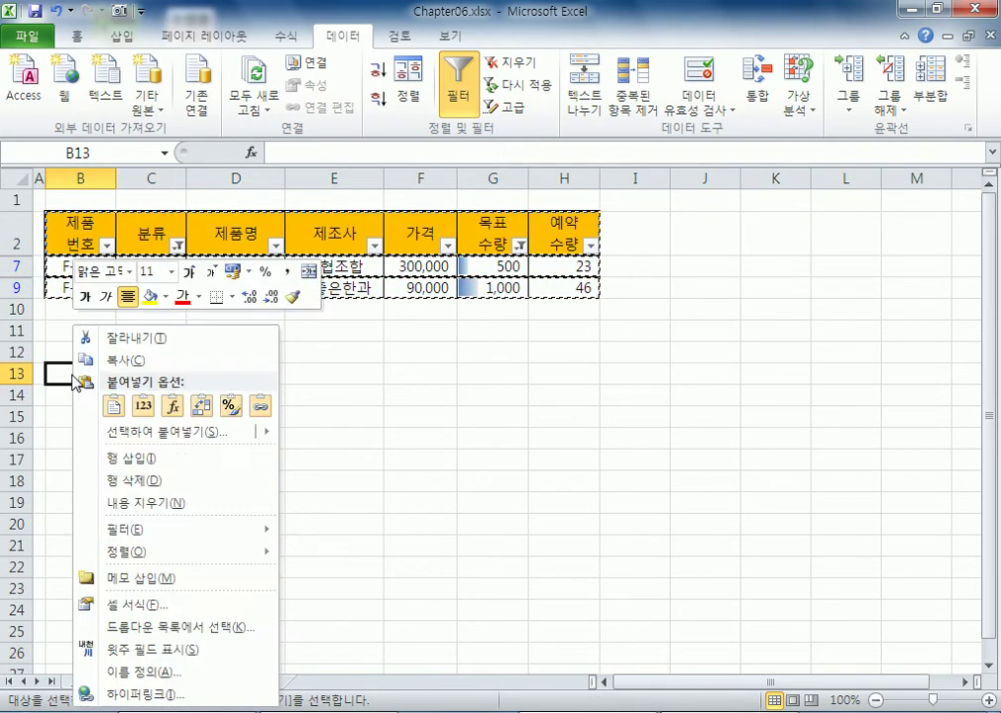
left_click(177, 434)
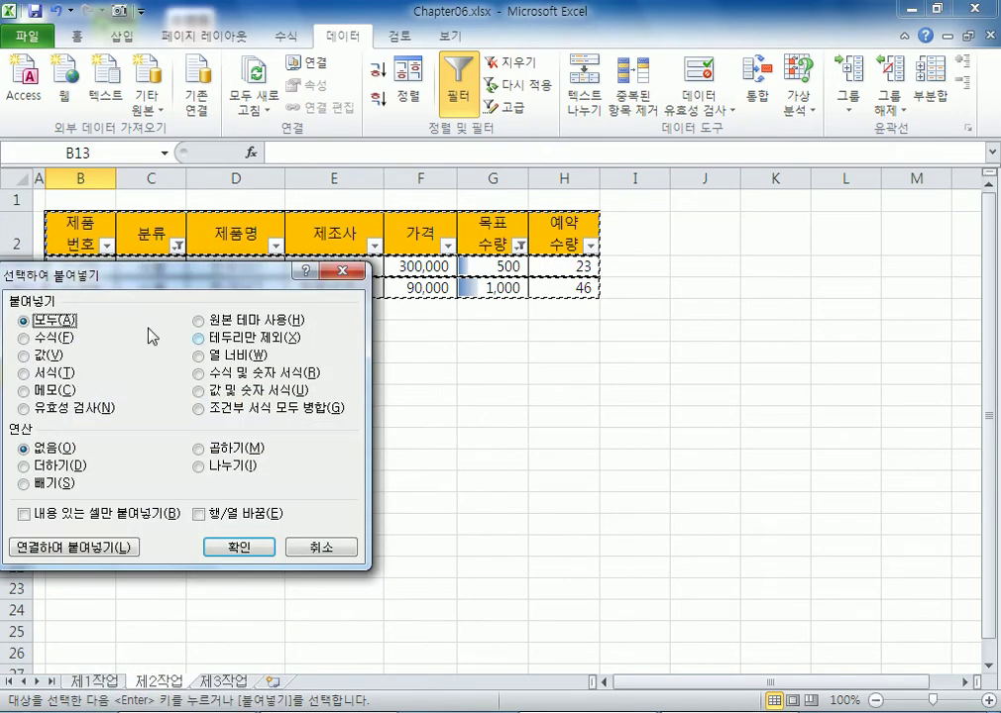
left_click_drag(282, 271, 507, 271)
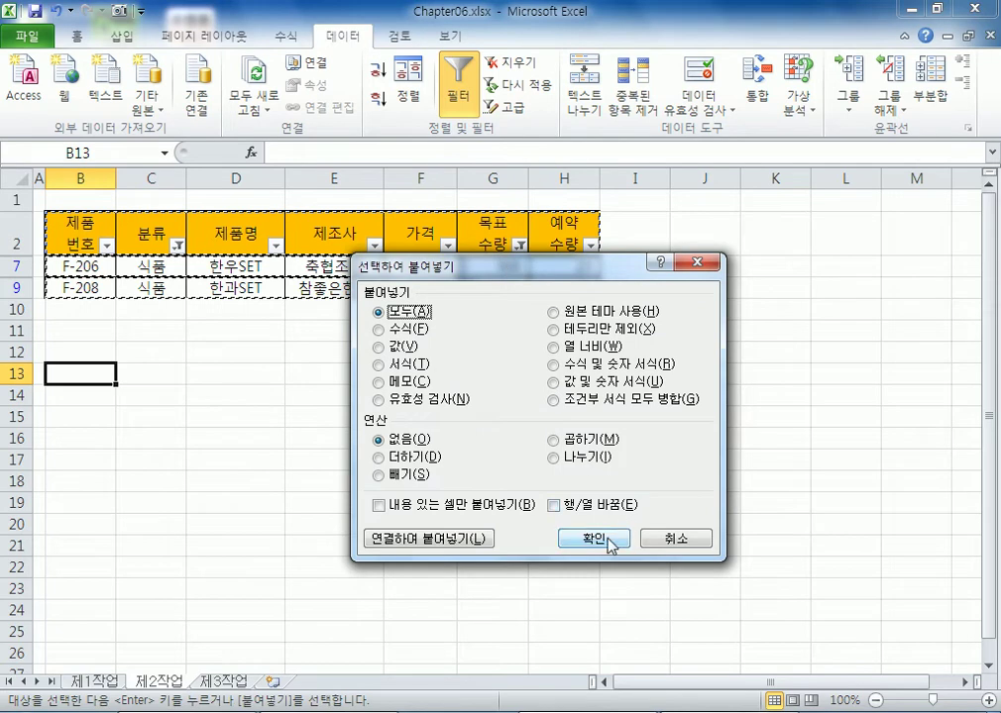
left_click(555, 507)
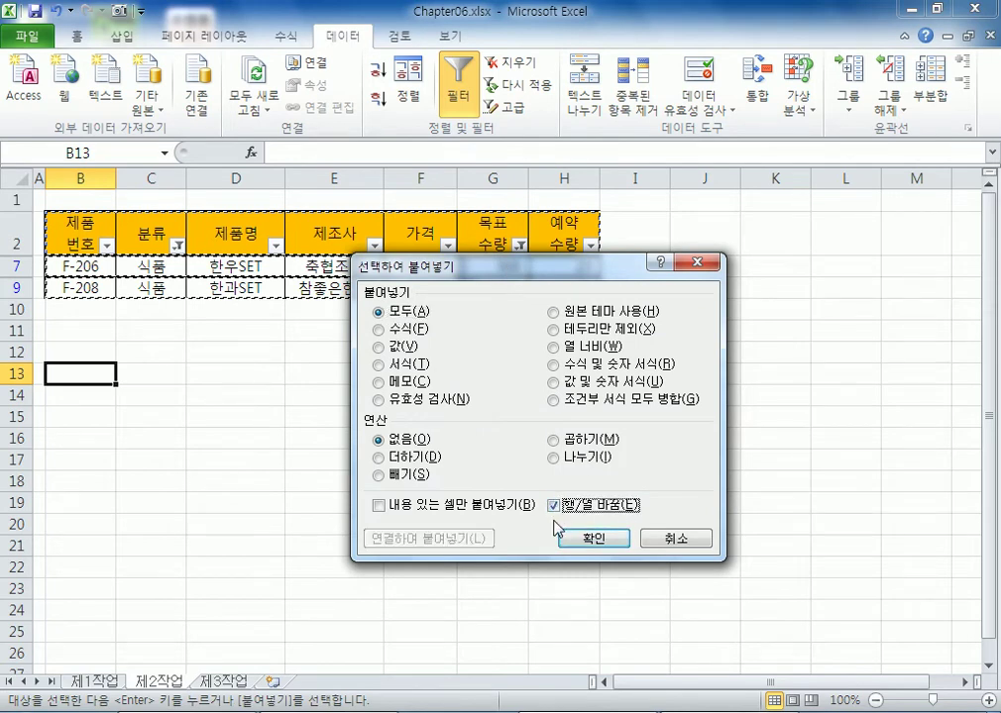
left_click(554, 329)
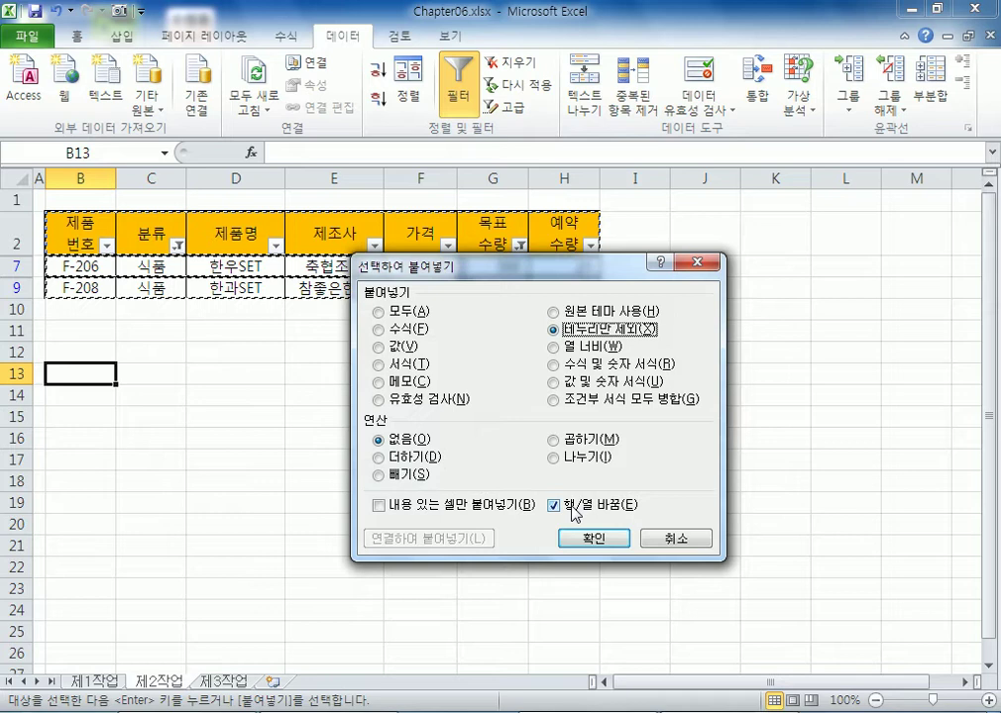
left_click(688, 543)
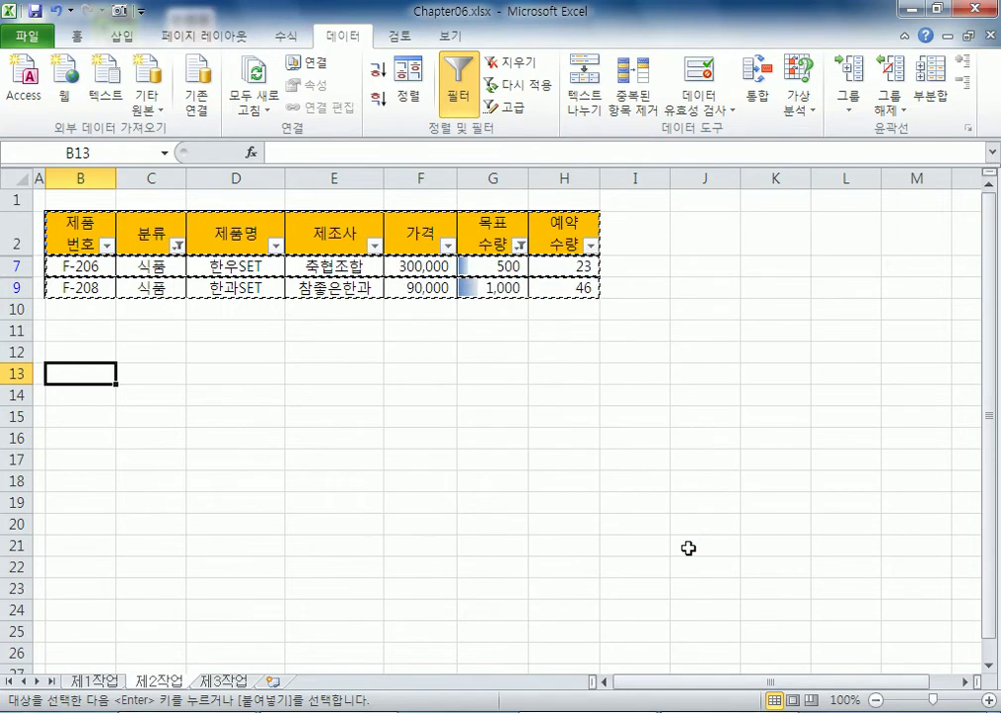
key("Escape")
Step: Copy the filtered table with its headers and paste it at cell B13, transposed and with everything except borders
left_click_drag(87, 224, 561, 287)
right_click(561, 288)
left_click(587, 319)
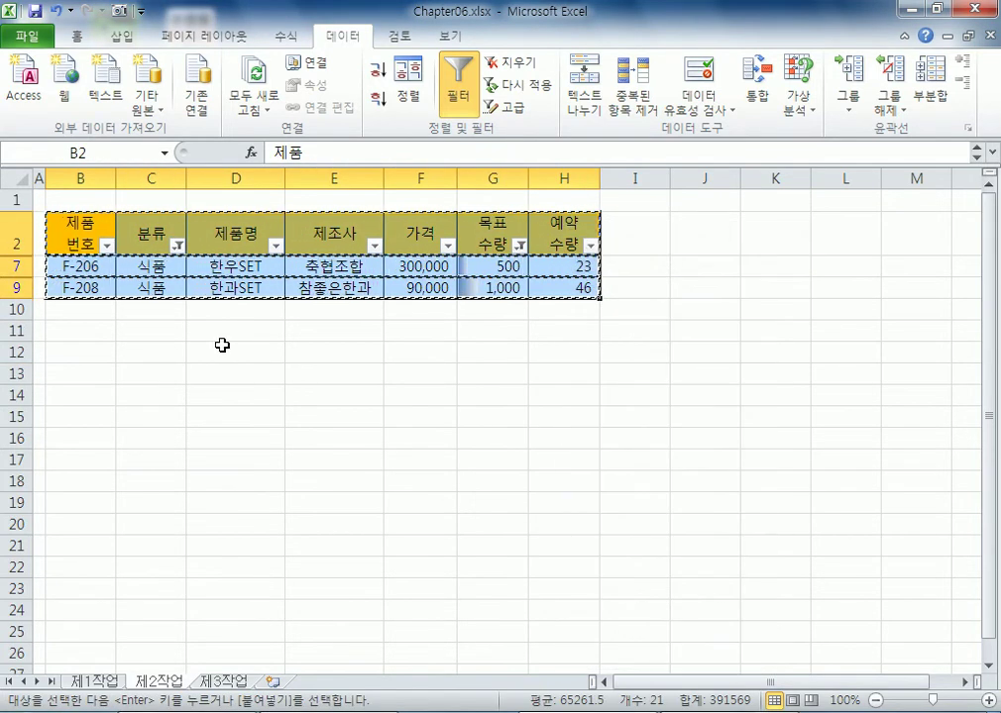
left_click(92, 378)
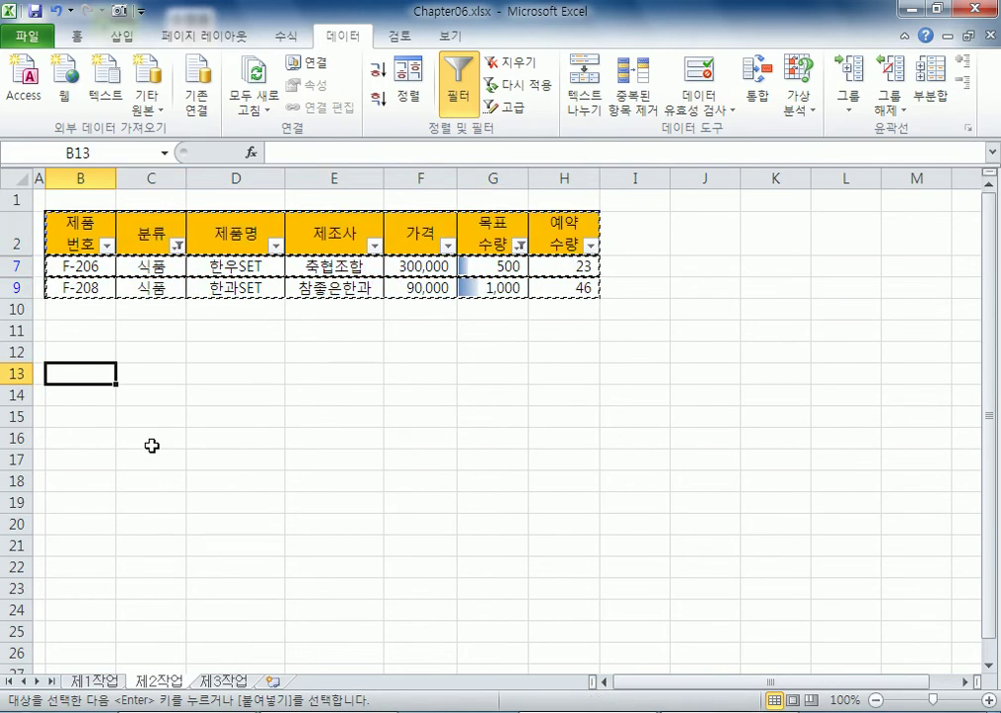
right_click(79, 382)
left_click(179, 431)
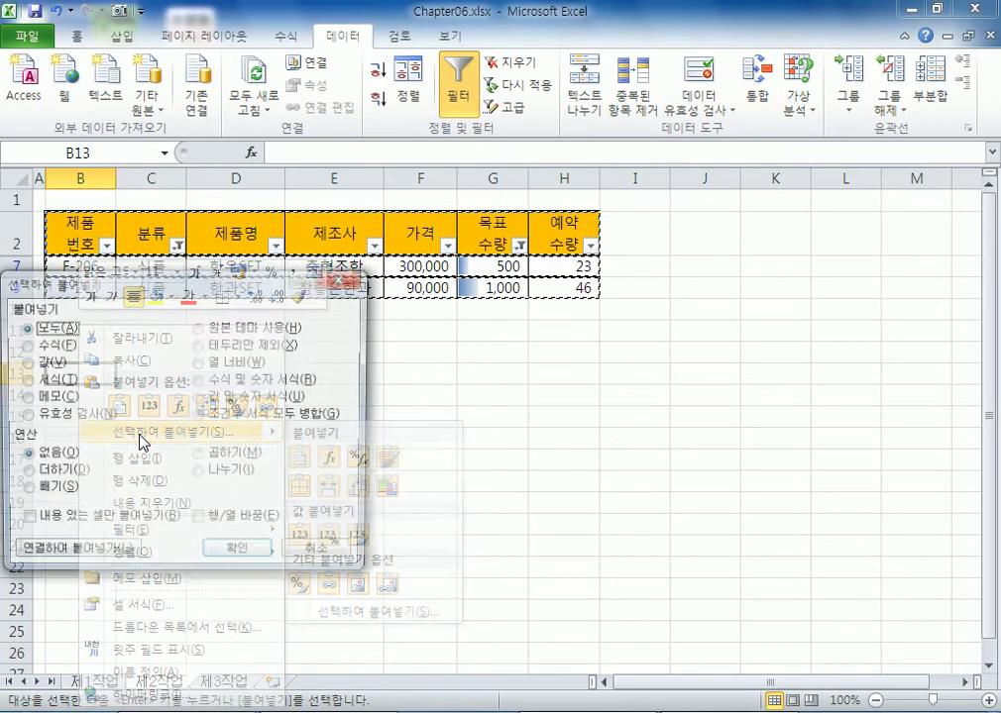
left_click(223, 346)
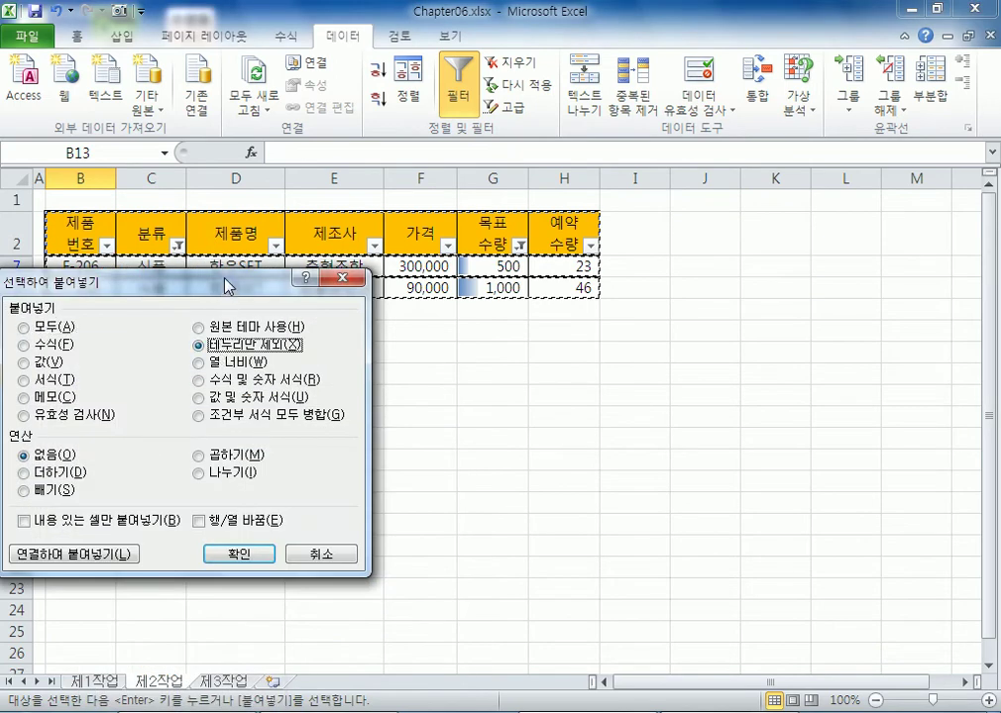
left_click_drag(228, 283, 533, 177)
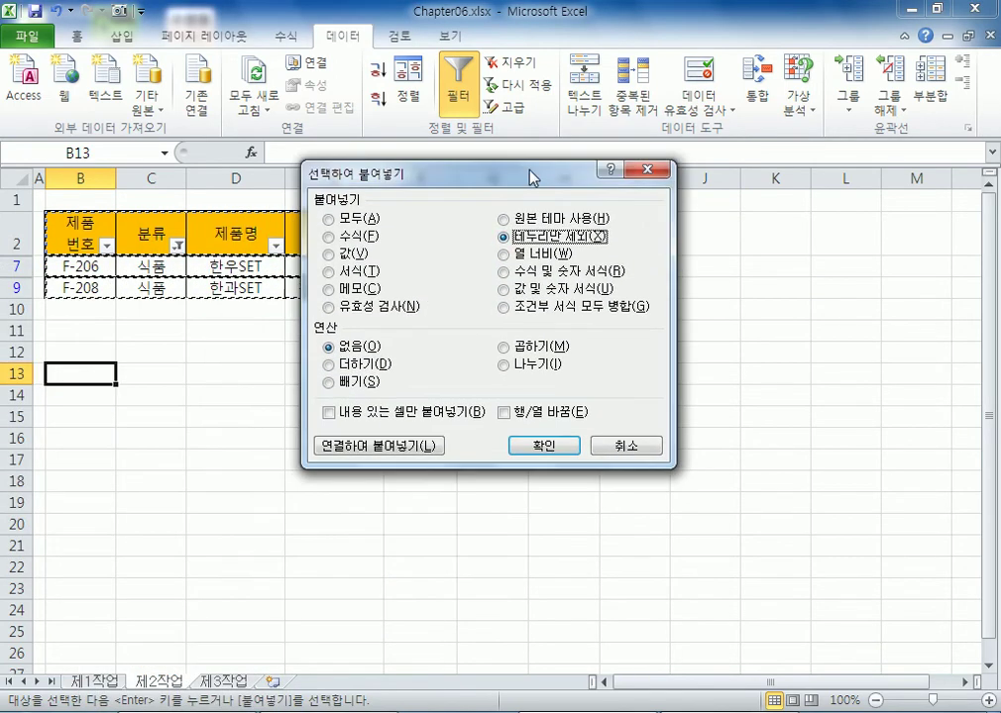
left_click(506, 414)
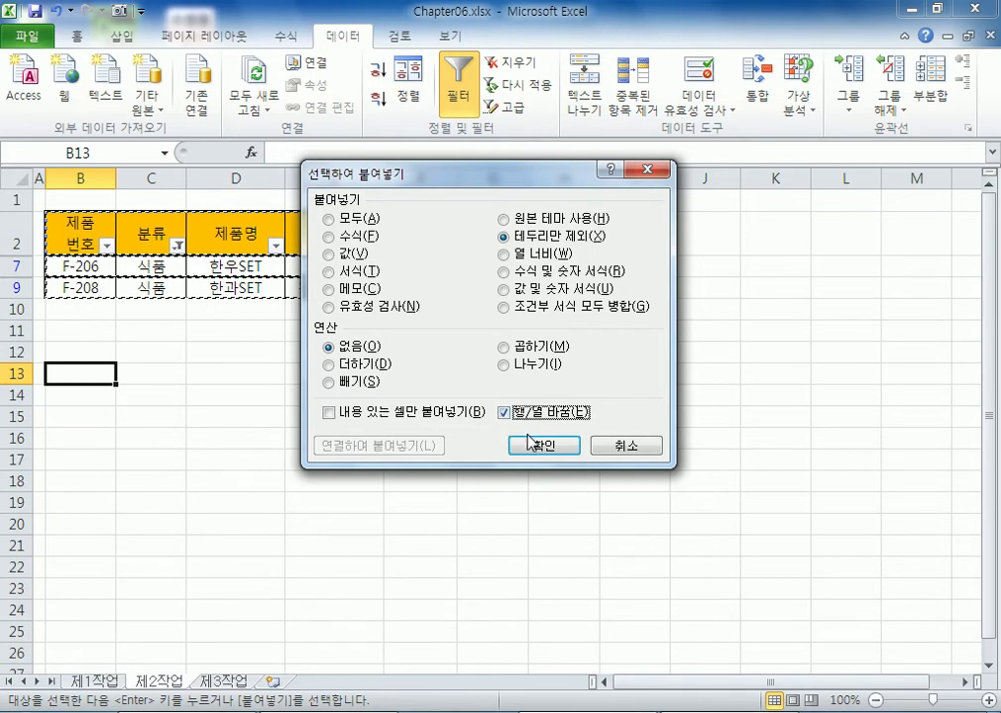
left_click(532, 446)
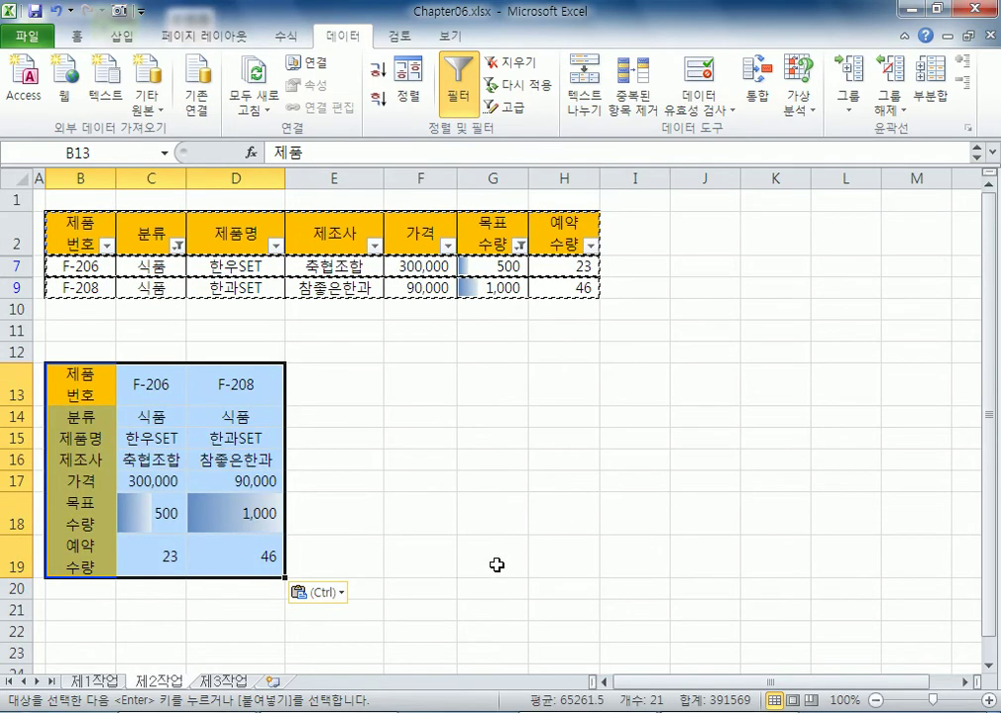
key("Escape")
left_click(539, 521)
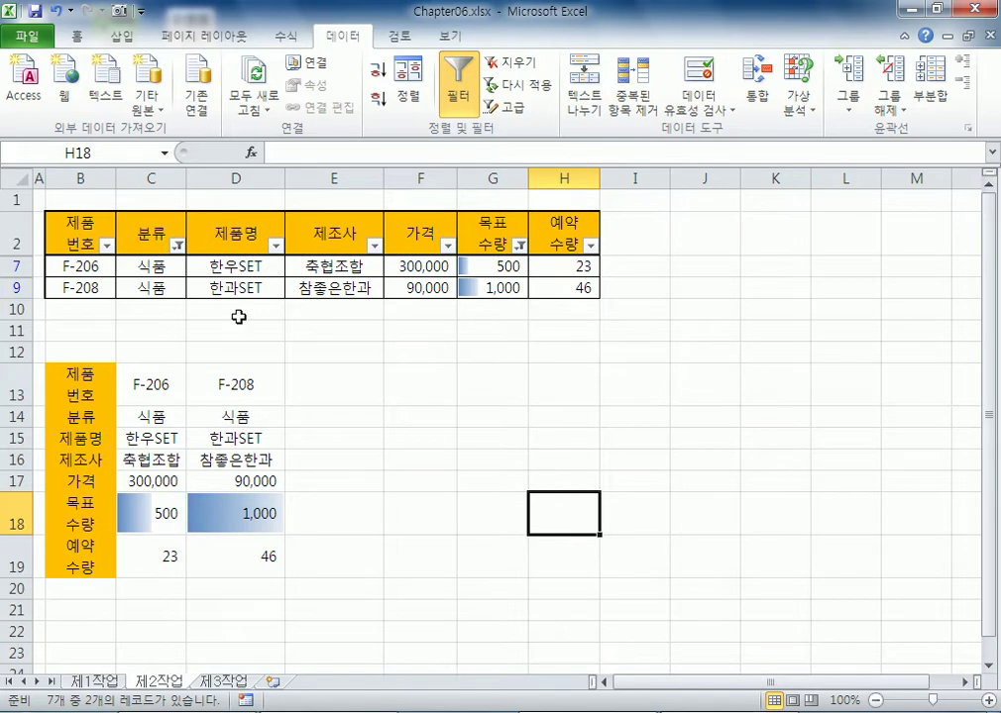
Step: Open the workbook Chapter07.xlsx from the Chapter 07 folder
left_click(27, 37)
left_click(80, 122)
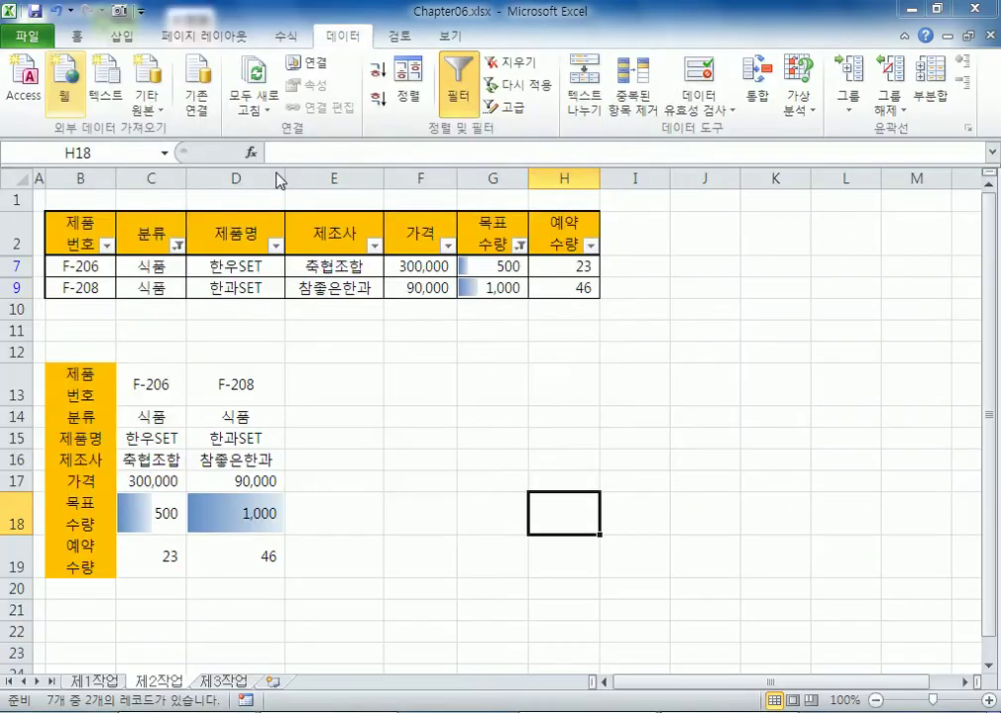
left_click(155, 412)
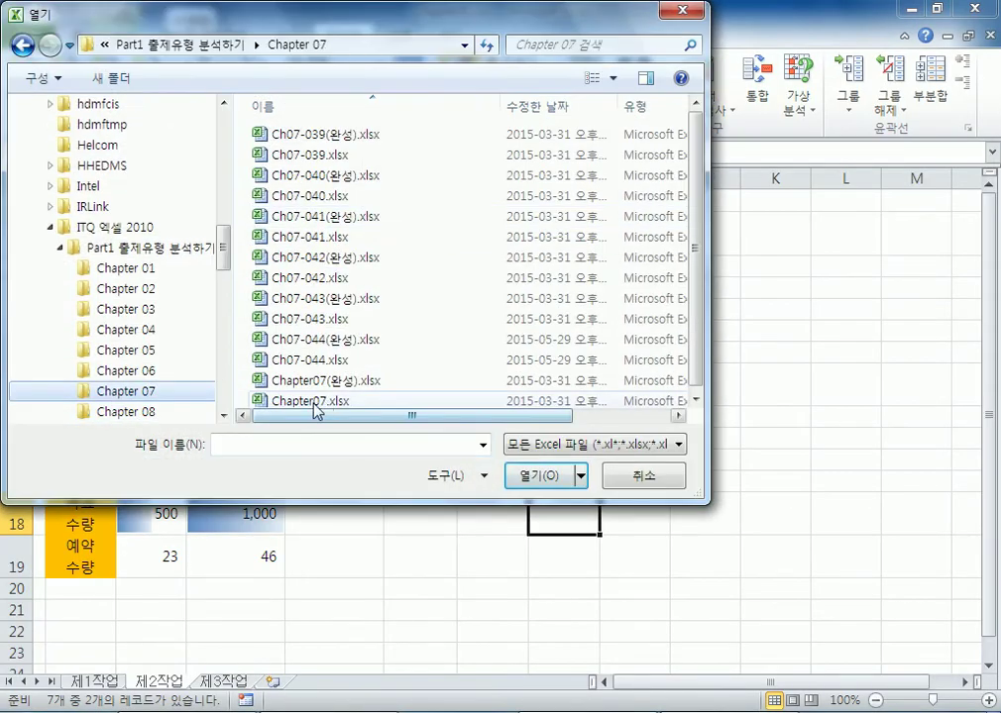
left_click(325, 398)
double_click(325, 398)
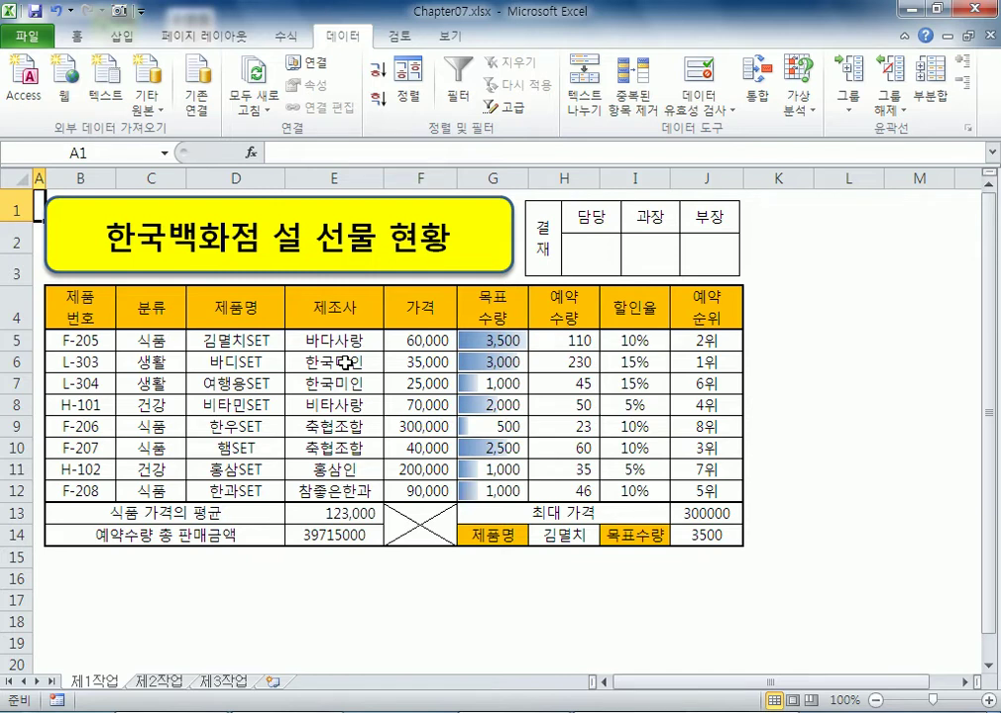
Step: Copy the product table range B4:H12 from 제1작업 and switch to the 제2작업 sheet
left_click_drag(79, 307, 548, 482)
key("ctrl+c")
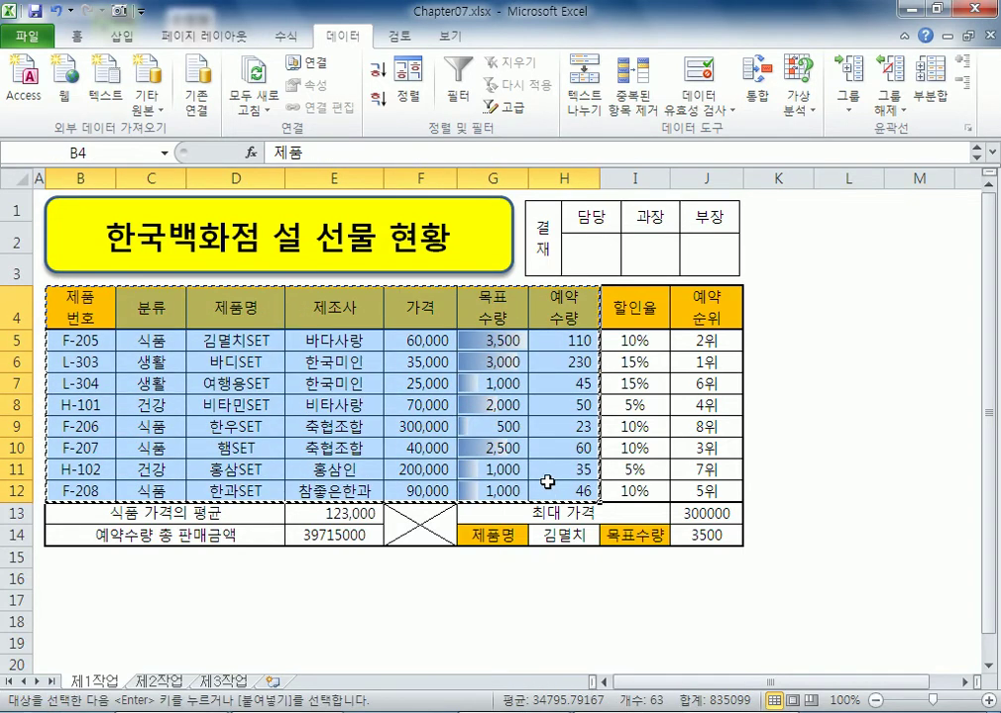
left_click(144, 681)
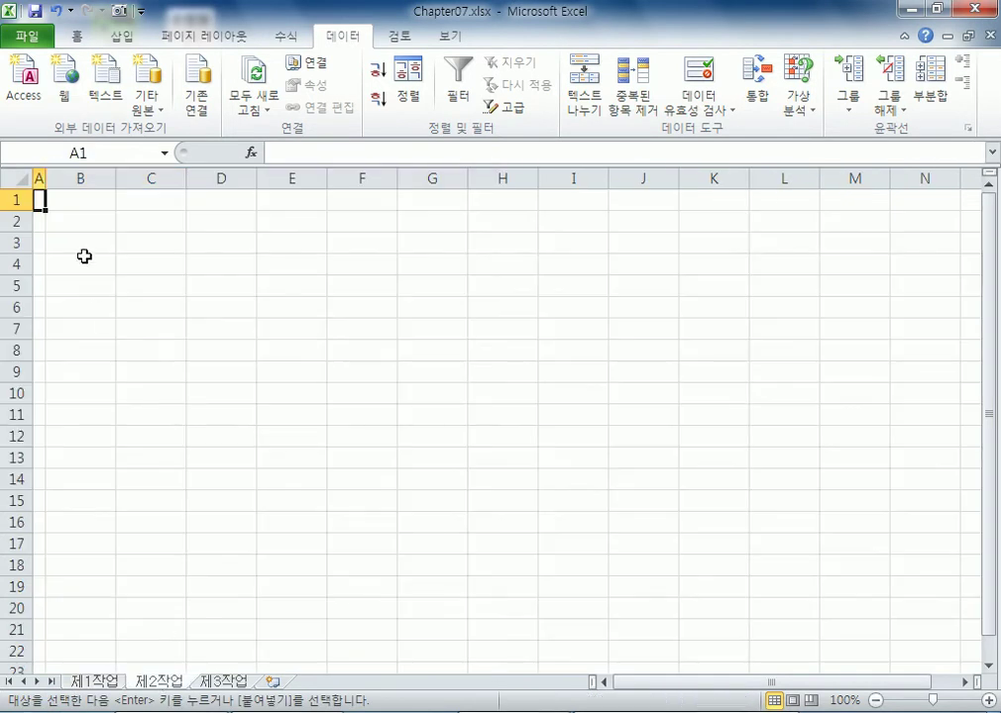
left_click(82, 220)
right_click(85, 221)
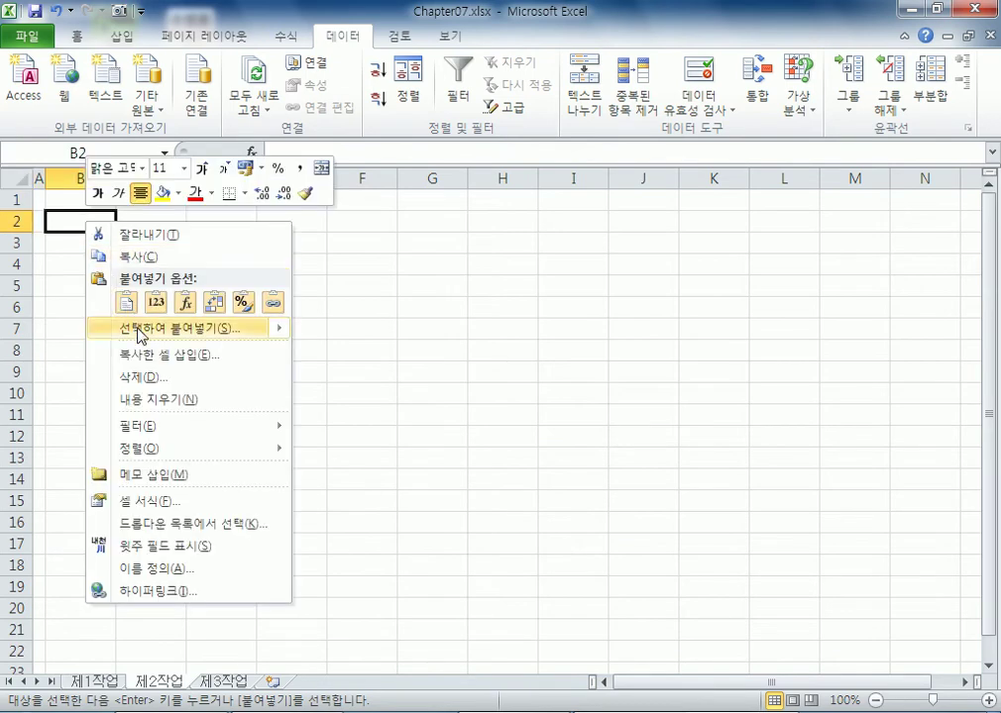
mouse_move(198, 330)
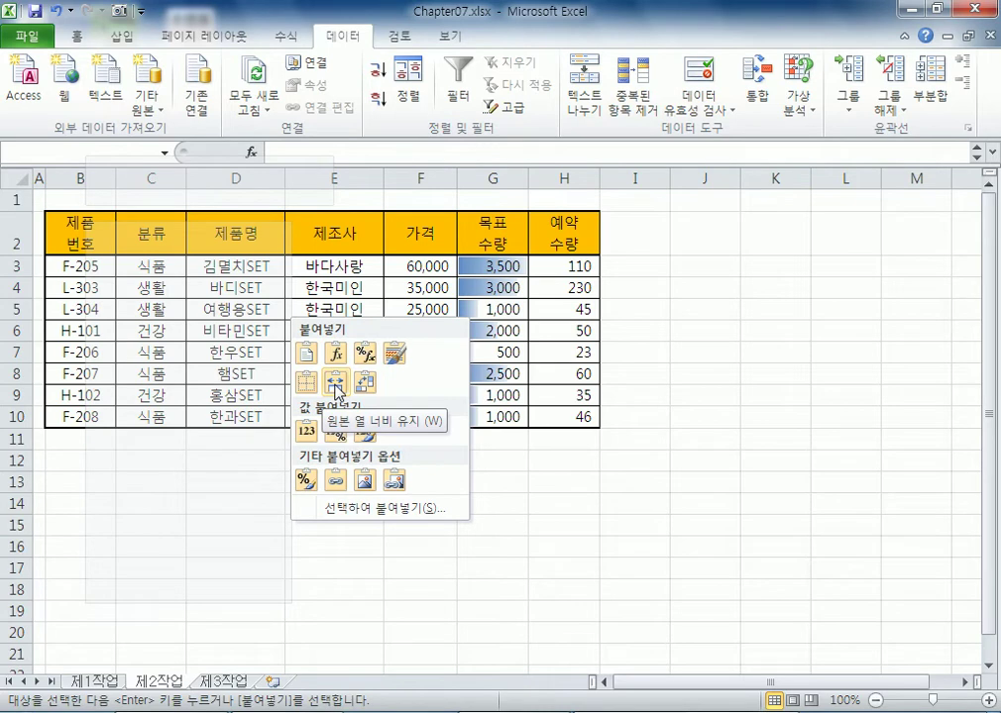
left_click(337, 389)
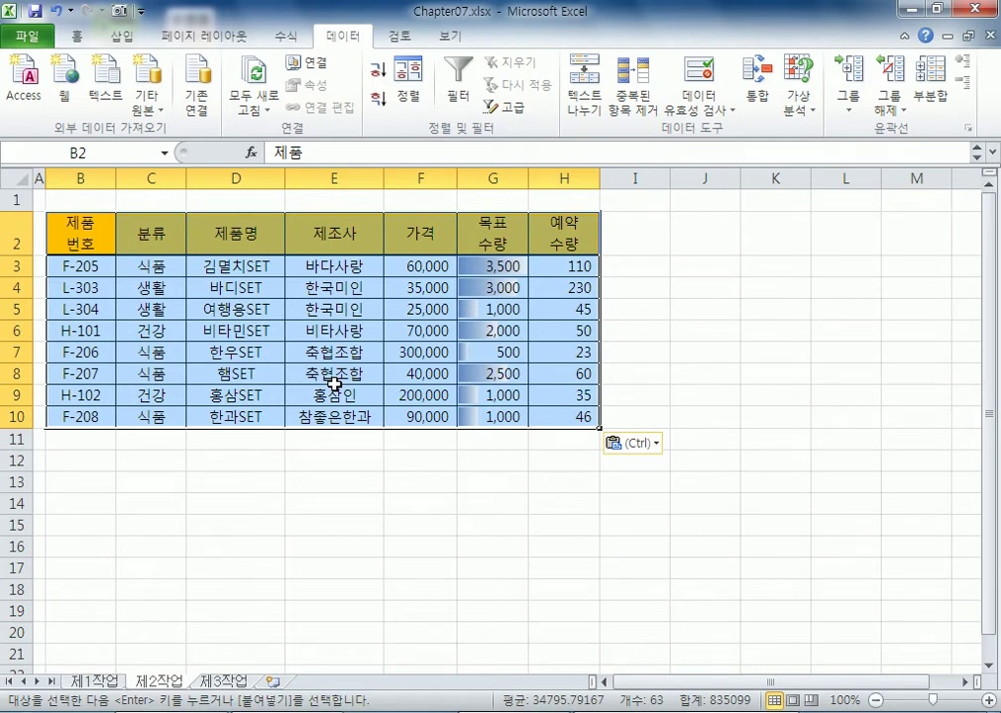
key("ctrl+z")
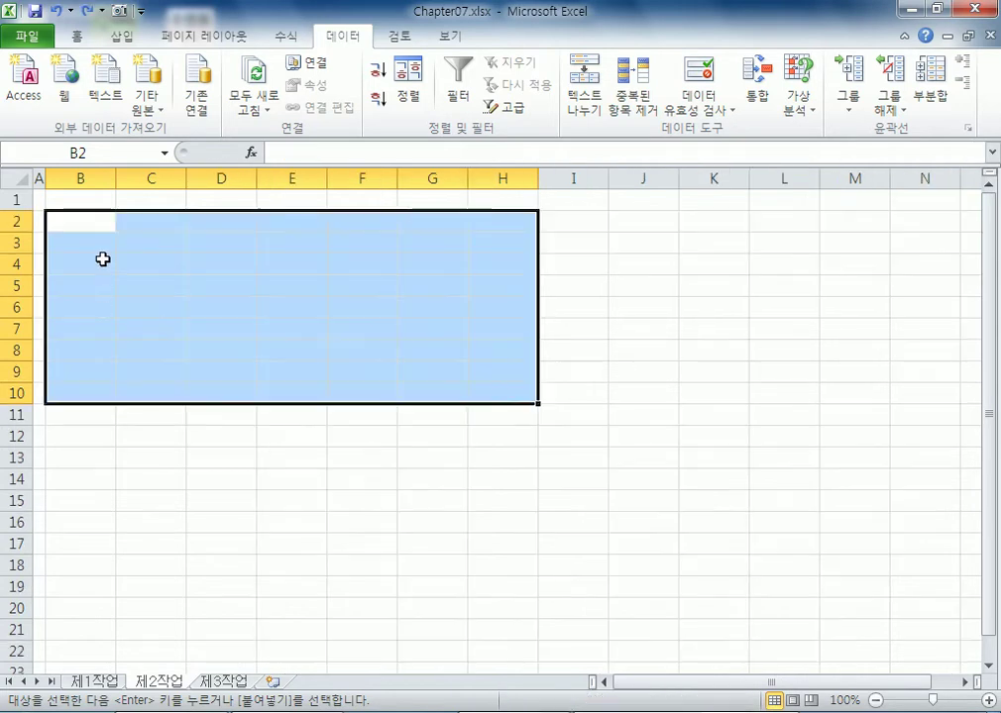
Step: Paste the copied product table at cell B2 of 제2작업, keeping the source column widths
left_click(89, 214)
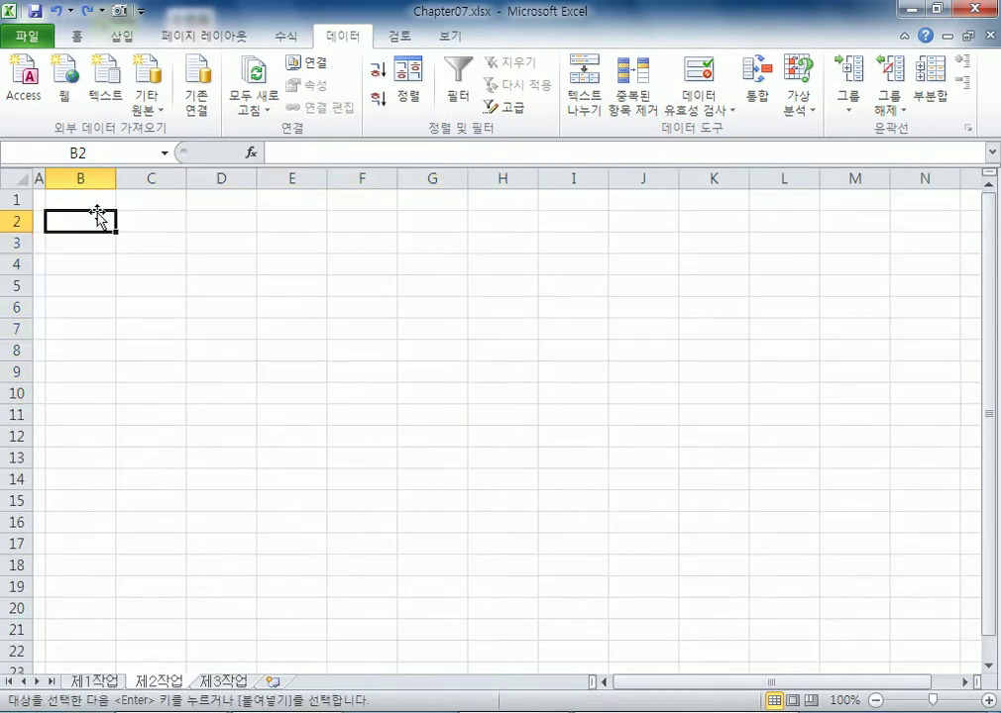
right_click(98, 216)
mouse_move(126, 328)
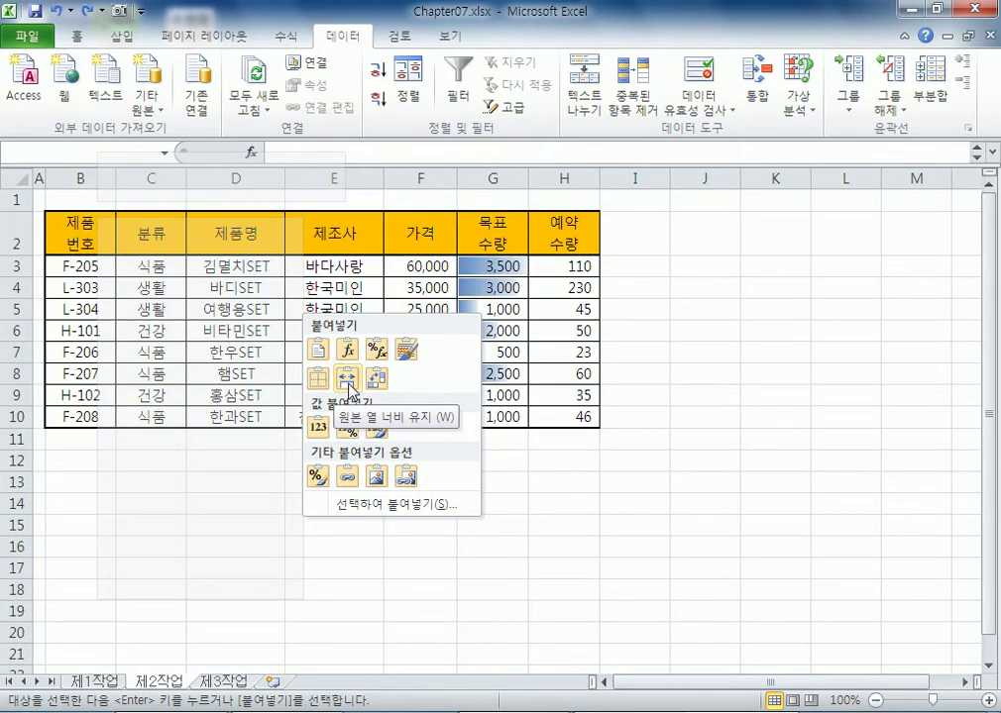
left_click(349, 389)
left_click(118, 681)
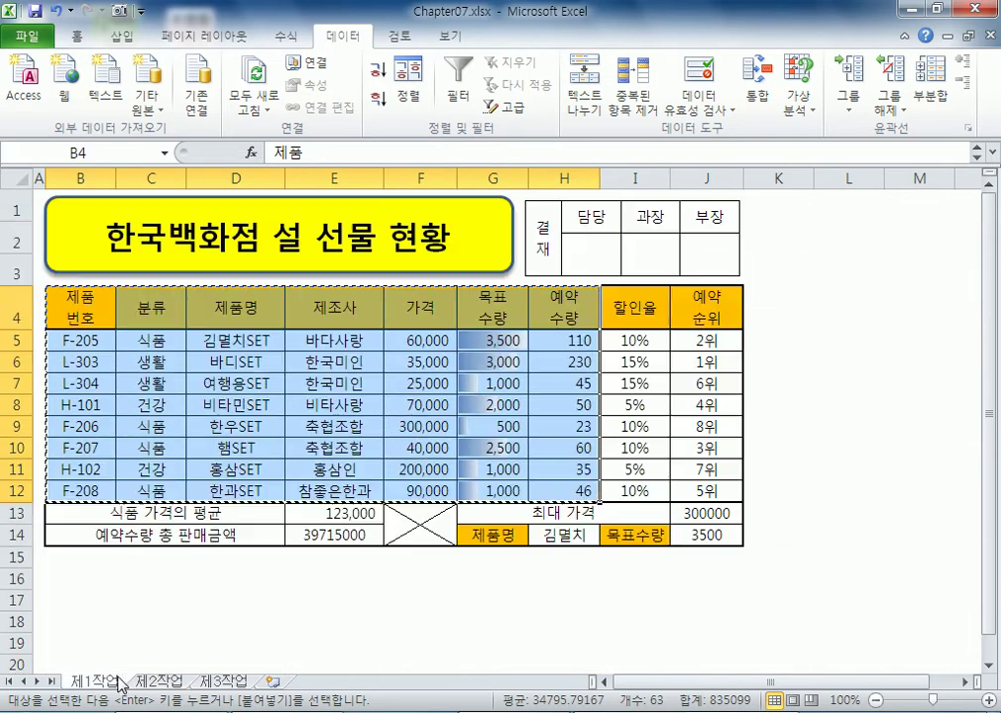
left_click(156, 682)
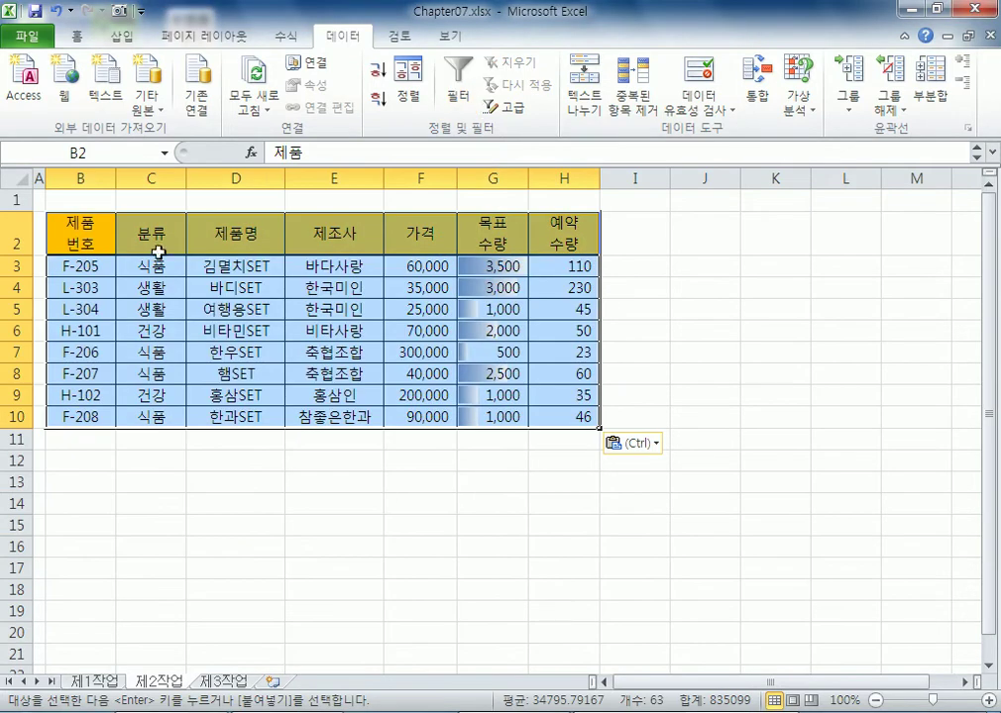
Step: Enter the filter criterion 분류 in cell B13 and 식품 in cell B14
left_click(151, 263)
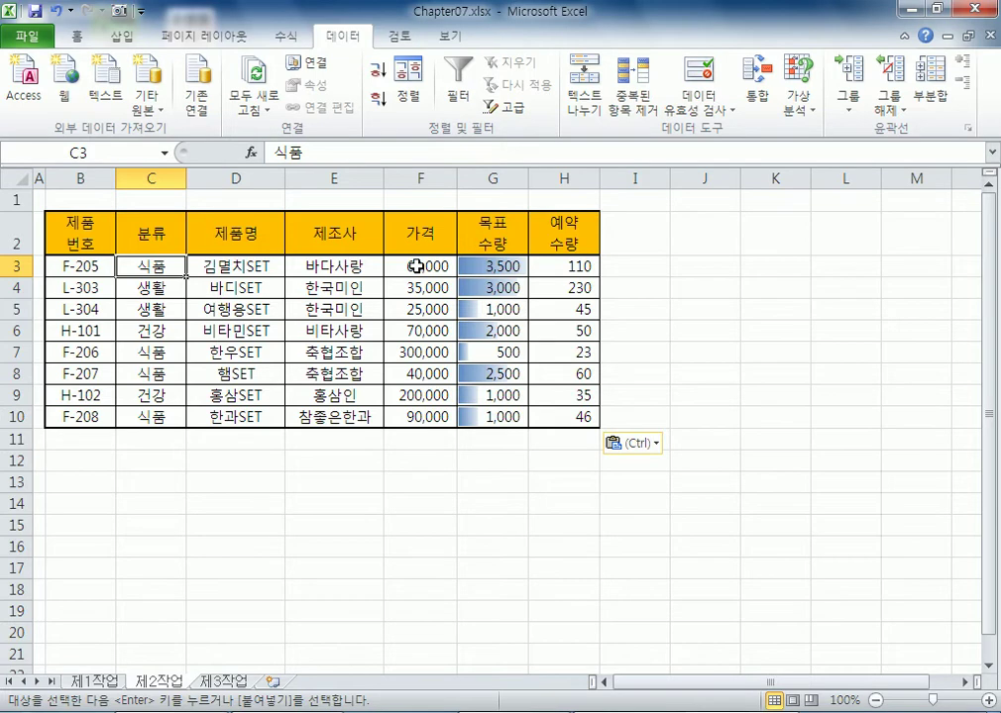
left_click(78, 480)
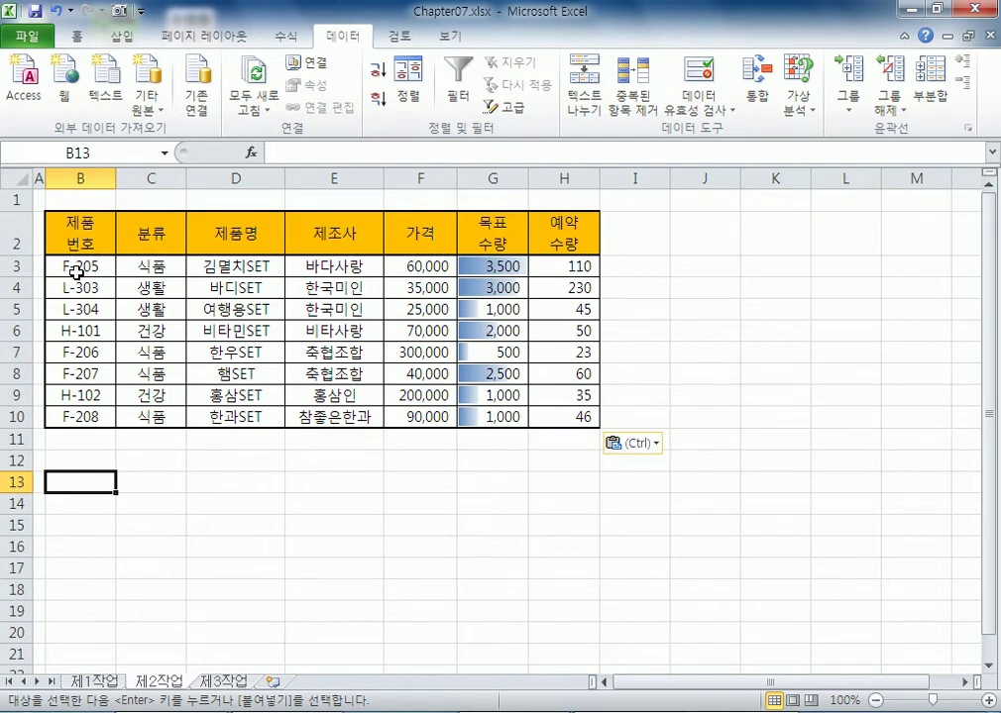
type("qnsfb")
key("BackSpace")
key("BackSpace")
key("BackSpace")
key("BackSpace")
key("BackSpace")
type("ㅜ")
key("BackSpace")
type("분ㄹ")
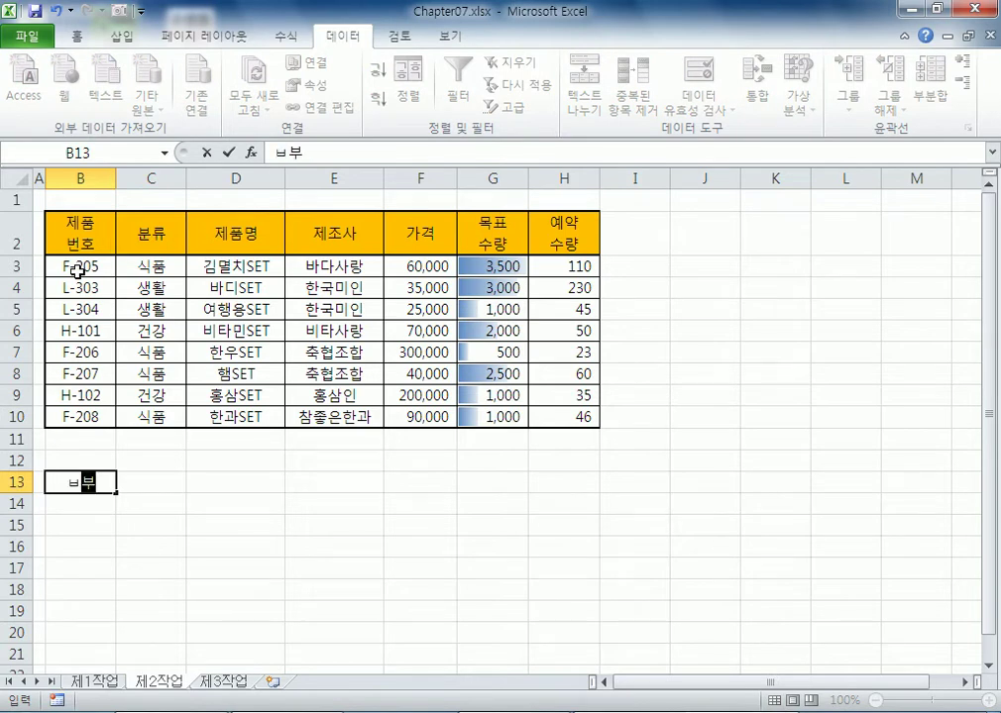
type("ㅠ")
key("Return")
type("식품")
key("Return")
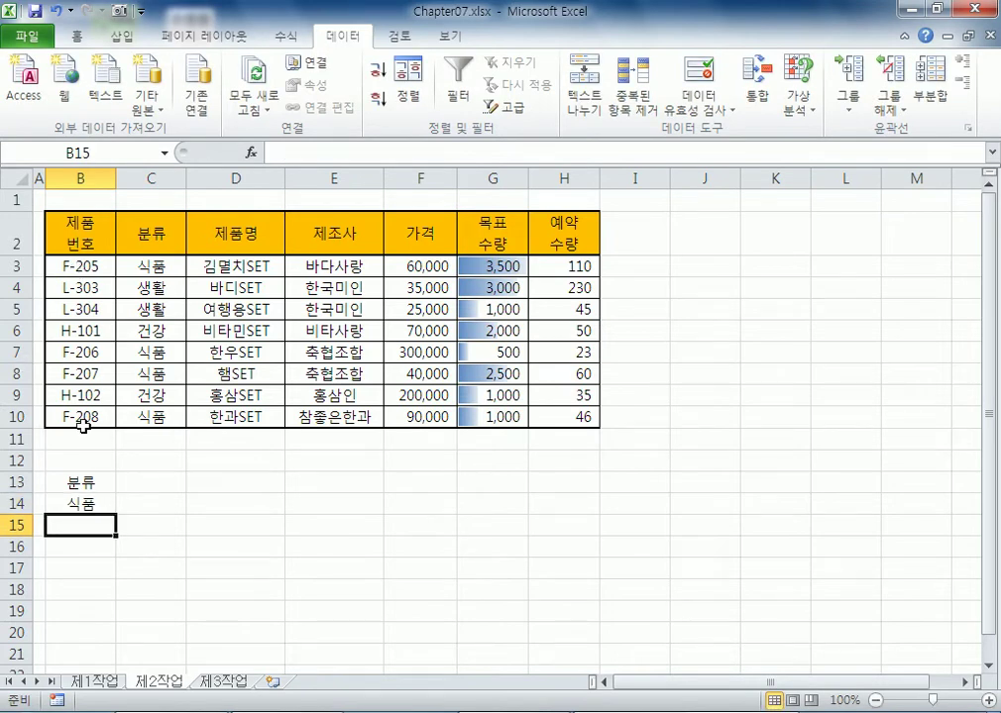
left_click(94, 482)
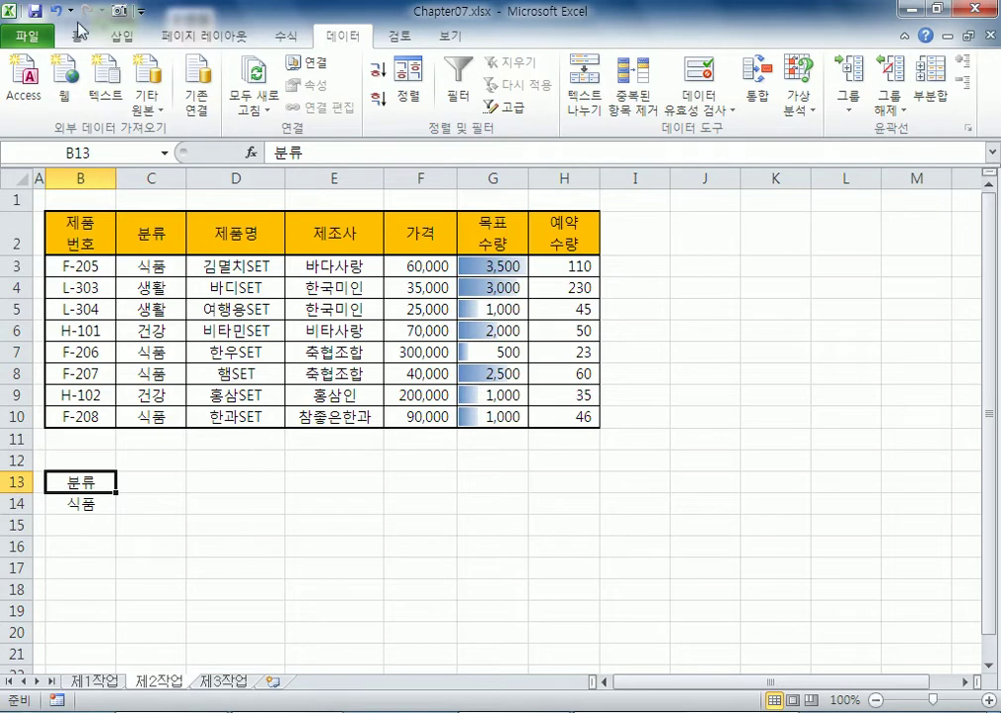
left_click(154, 252)
left_click_drag(154, 253, 153, 266)
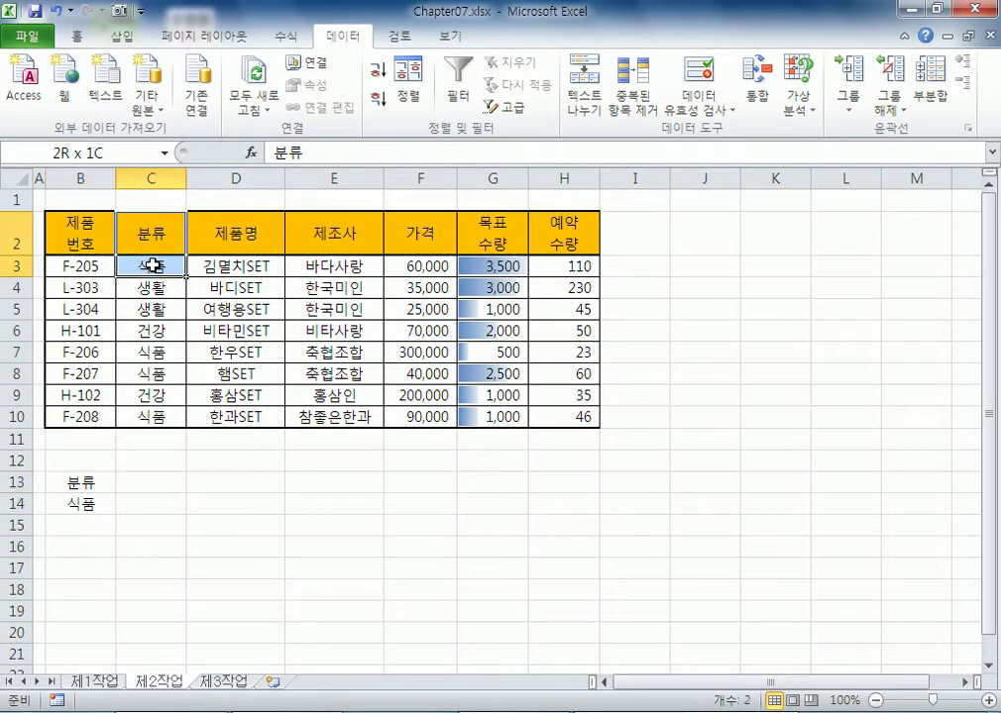
key("ctrl+c")
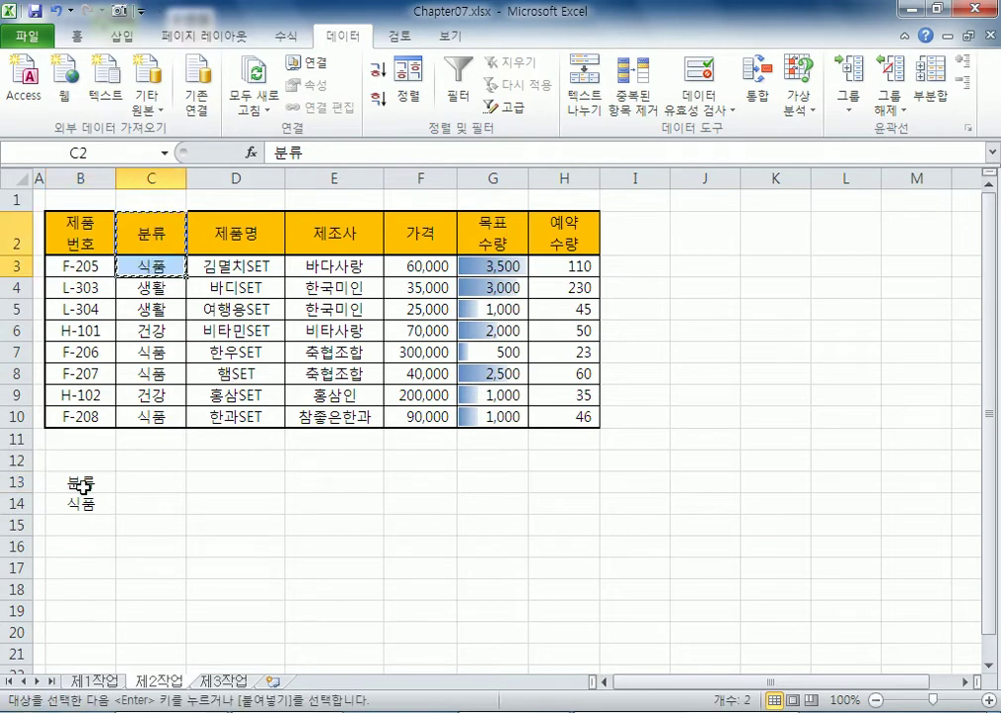
left_click(79, 482)
key("ctrl+v")
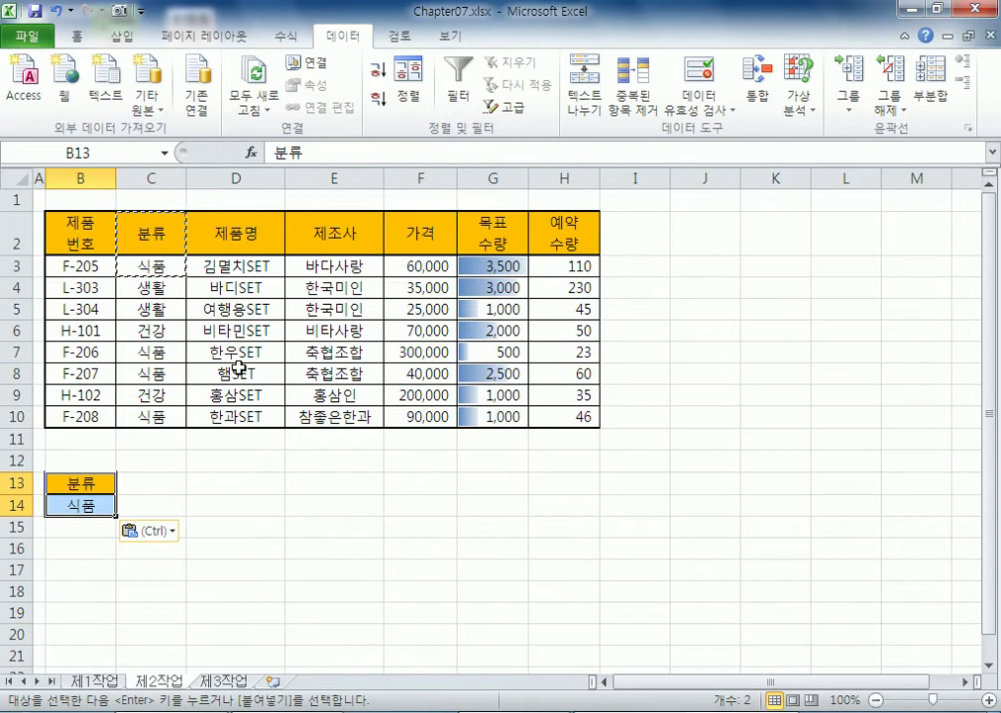
left_click(202, 507)
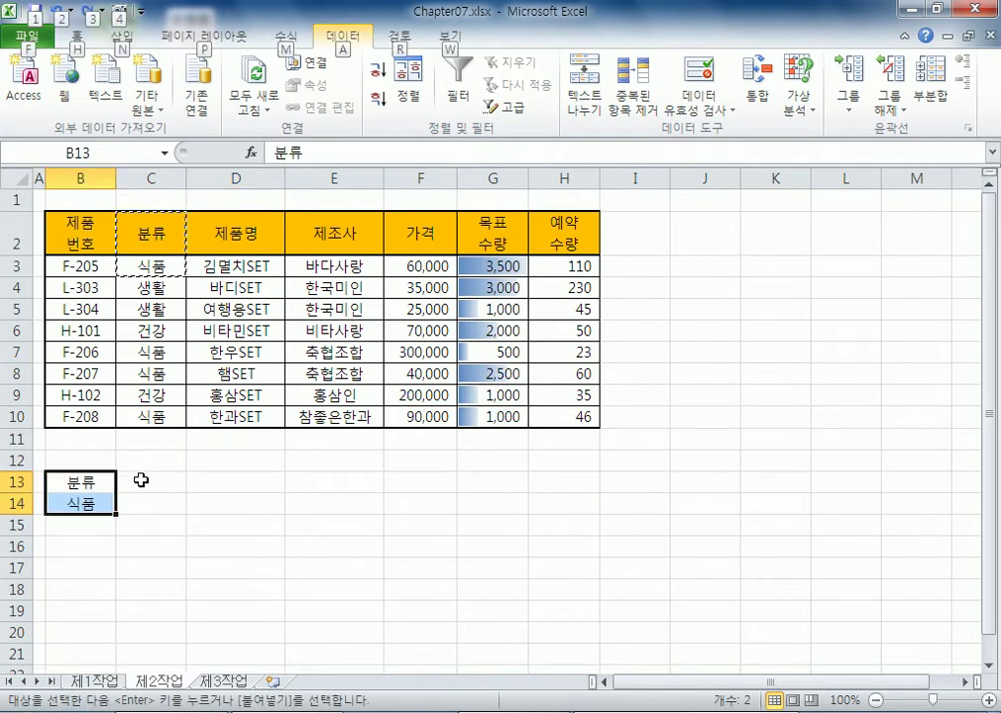
left_click(150, 483)
left_click_drag(80, 482, 85, 501)
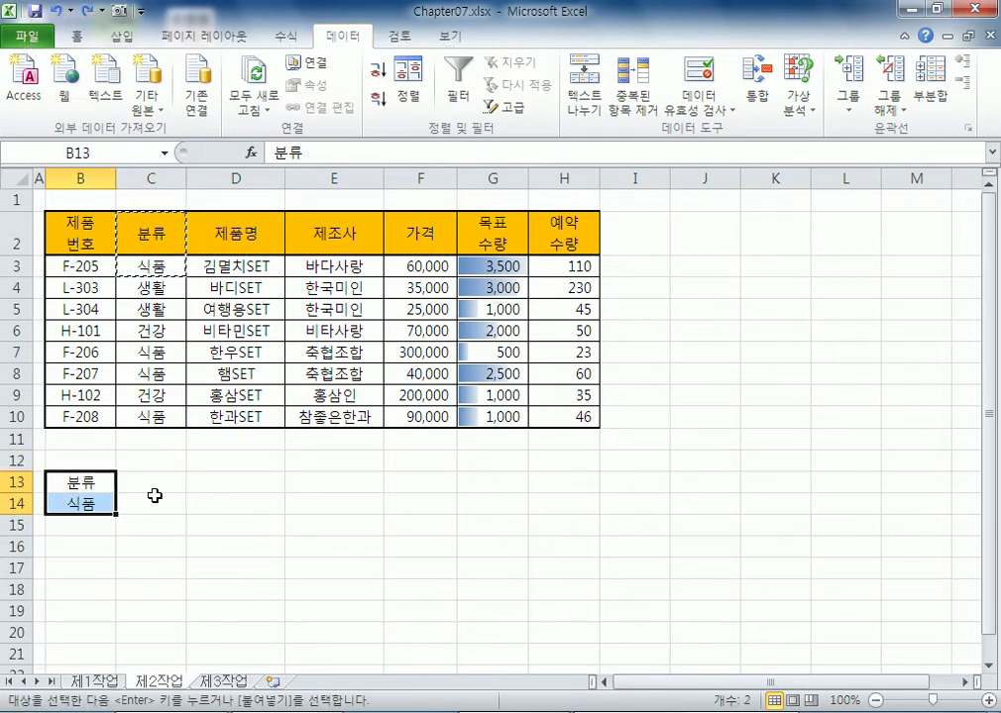
key("Escape")
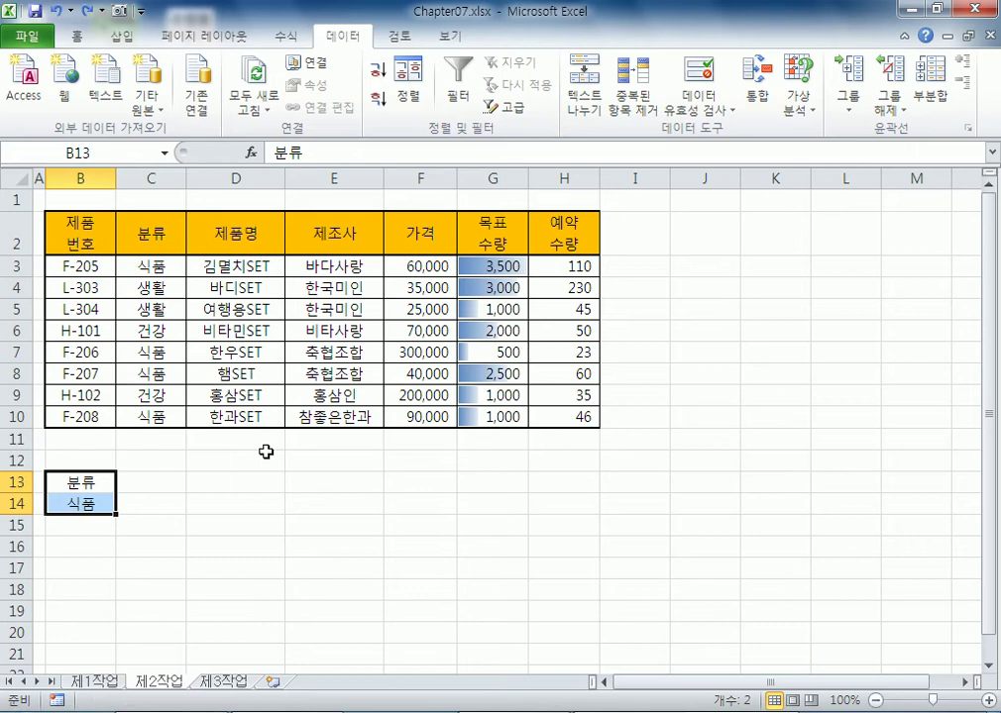
double_click(79, 482)
key("Right")
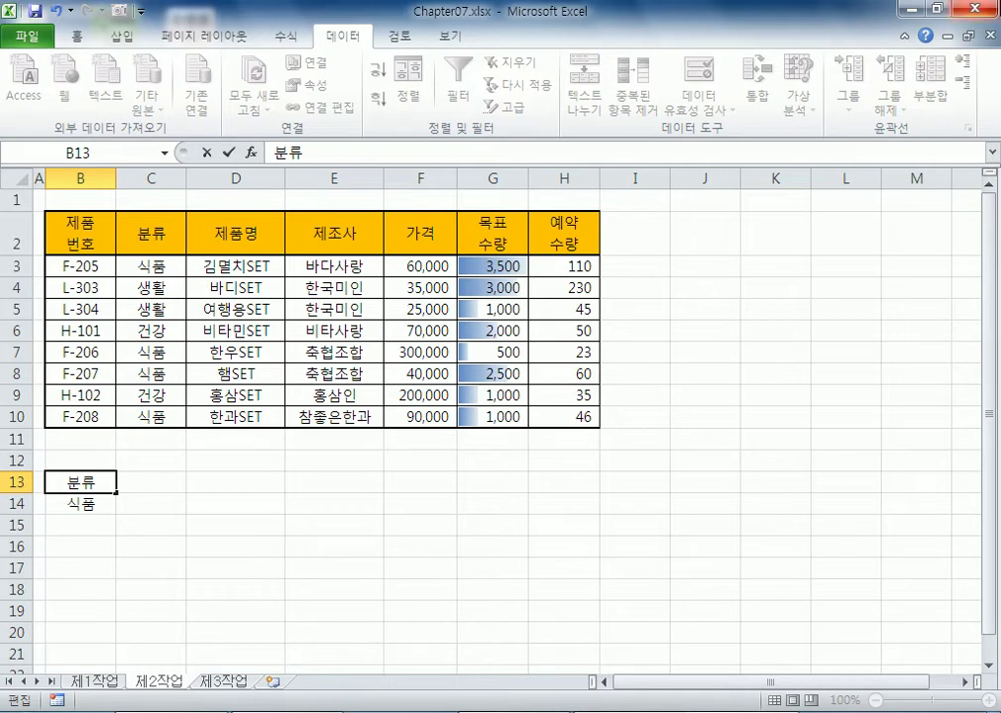
key("ctrl+Return")
Step: Copy the 분류 header with its 식품 value from C2:C3 to cell B13 as a criterion
left_click_drag(150, 235, 160, 261)
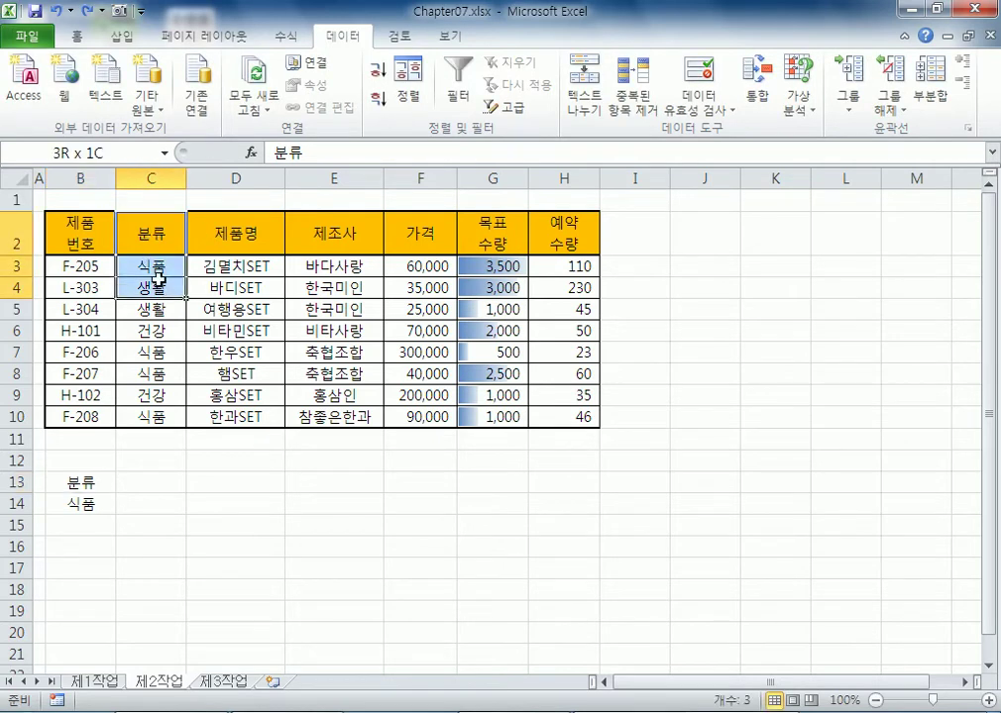
key("ctrl+c")
left_click(52, 483)
key("ctrl+v")
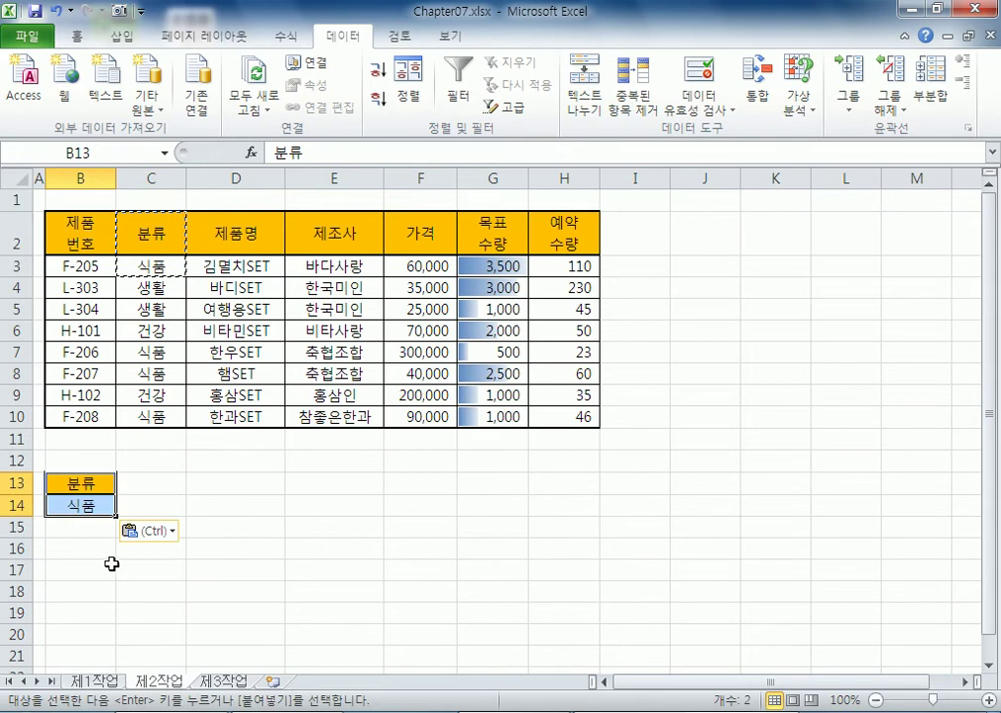
Step: Copy the 가격 header from cell F2 to cell C13
left_click(440, 226)
key("ctrl+c")
left_click(167, 507)
left_click(151, 478)
key("ctrl+v")
Step: Enter the price criterion <=100000 in cell C14
left_click(153, 515)
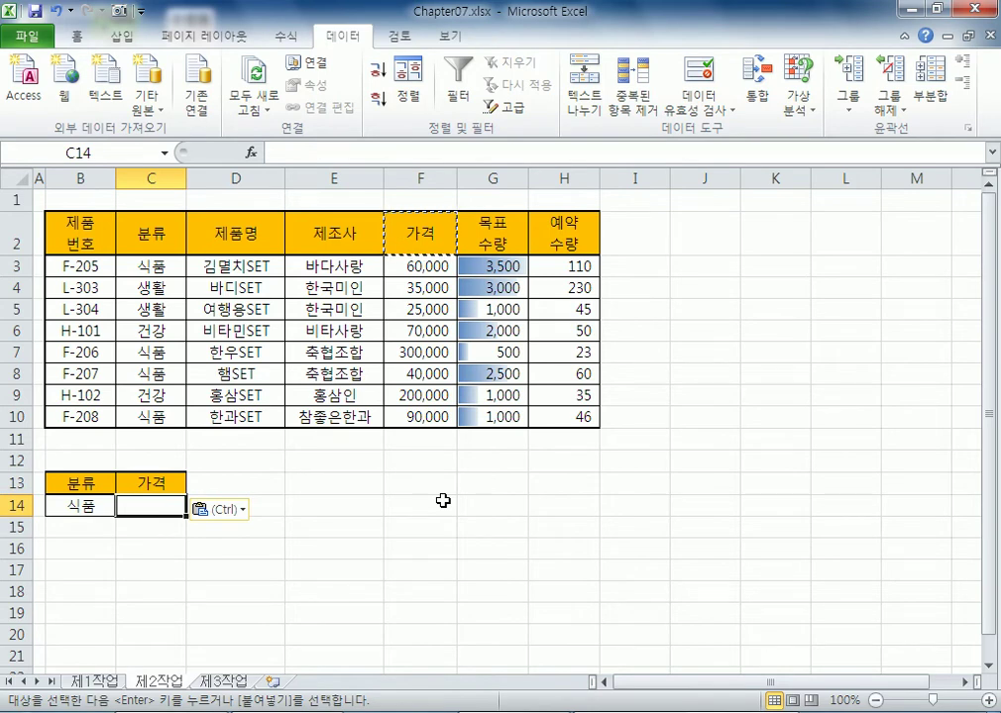
scroll(426, 510, "up", 5)
scroll(353, 528, "down", 2)
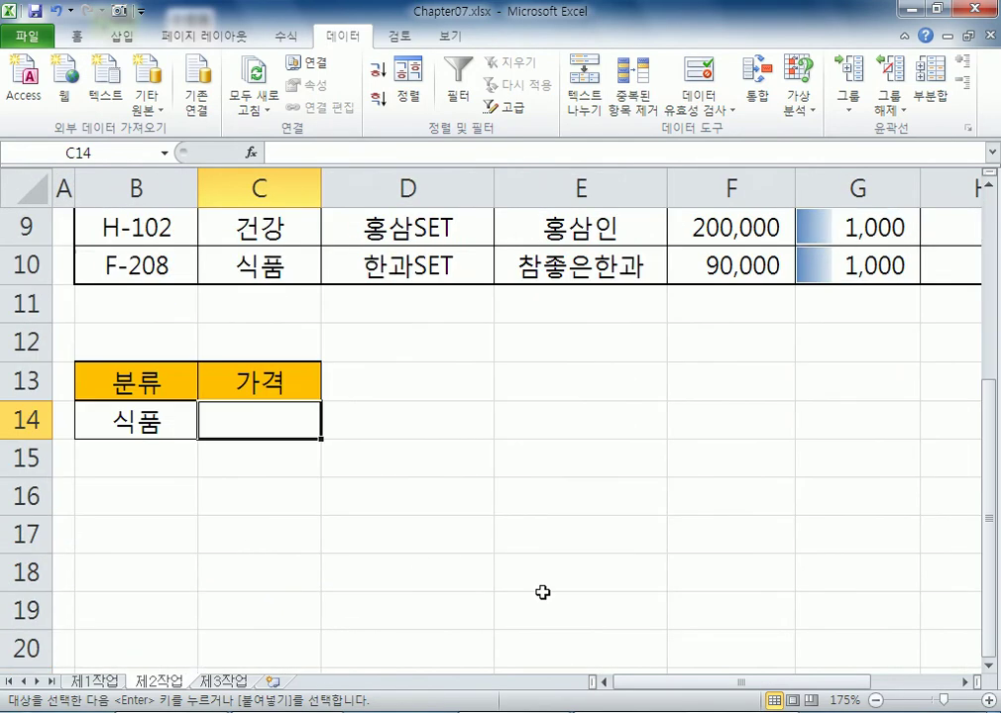
type("<=100000")
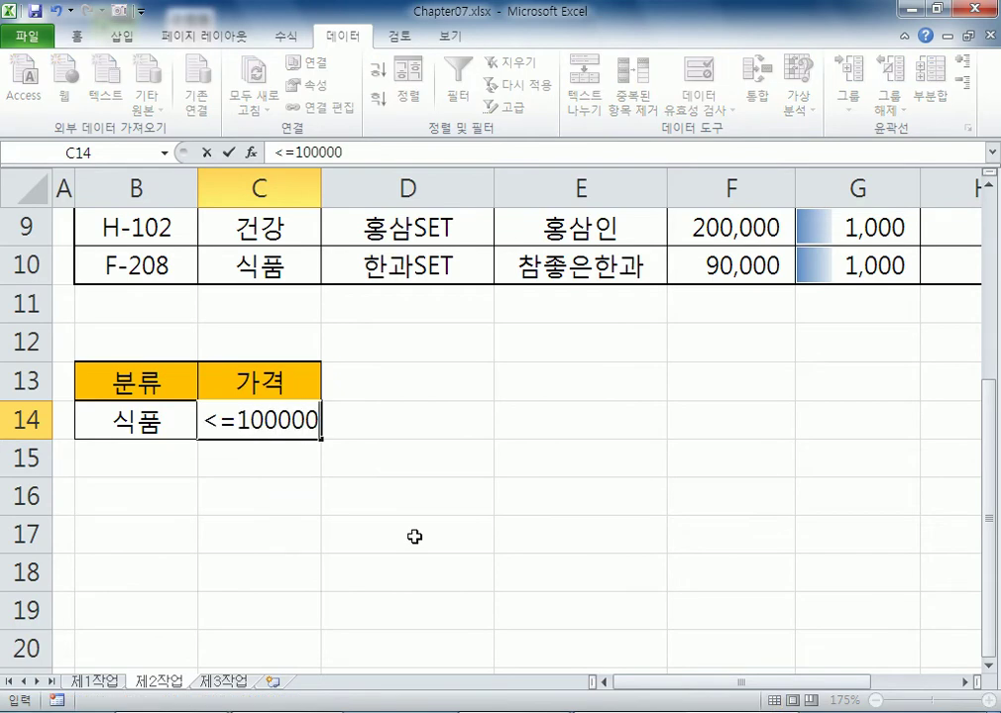
key("Return")
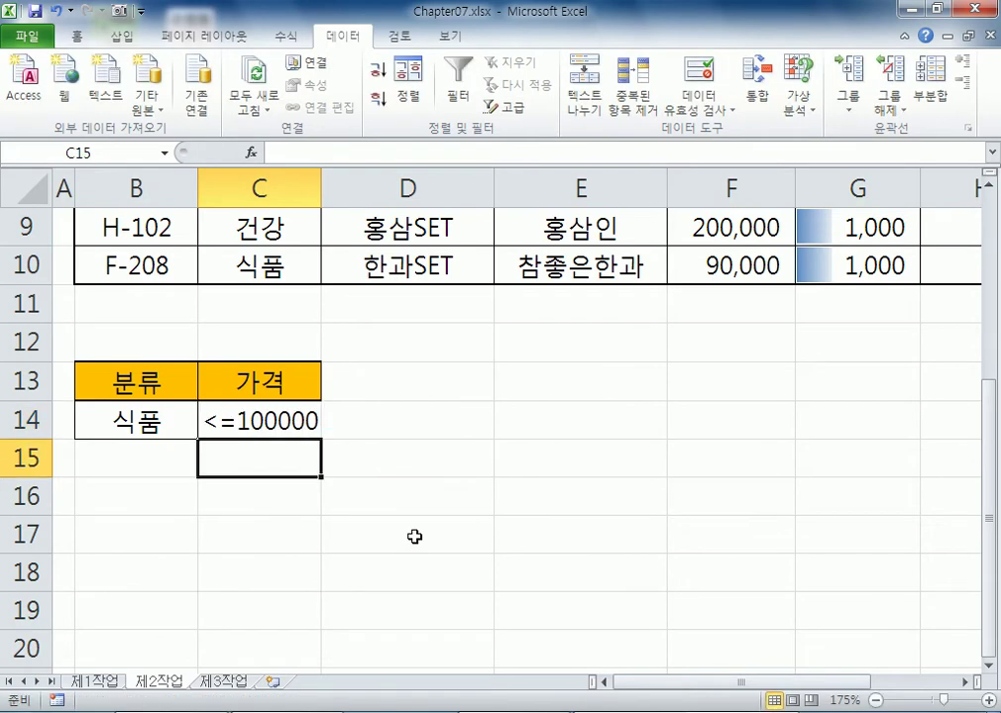
left_click(517, 583)
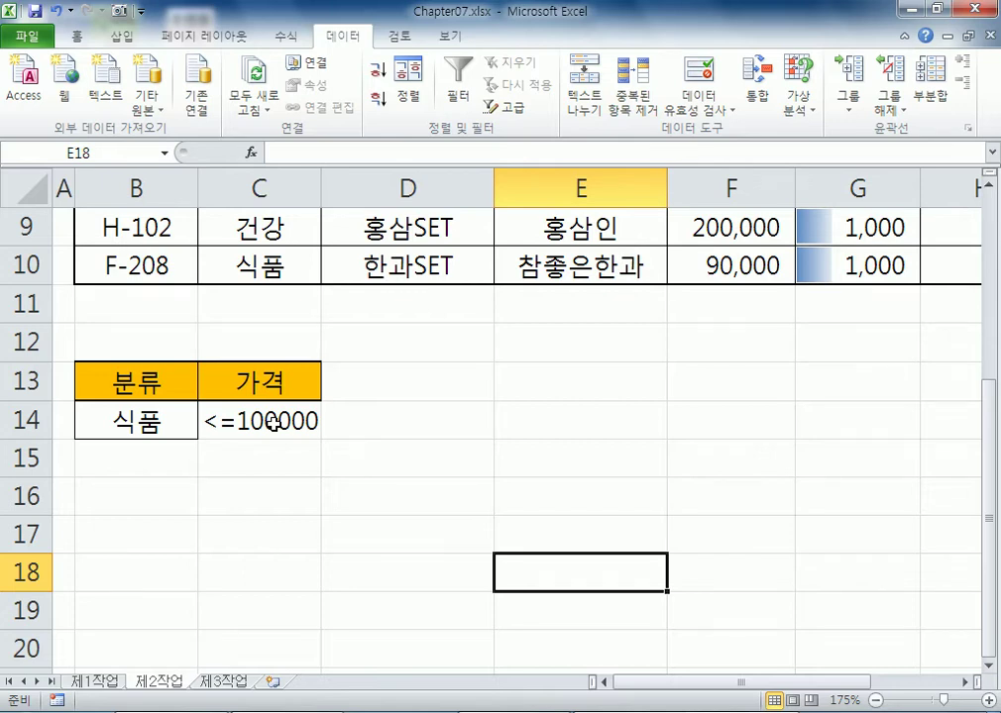
Step: Copy the criteria block B13:C14 to cell E13
left_click_drag(137, 383, 226, 424)
key("ctrl+c")
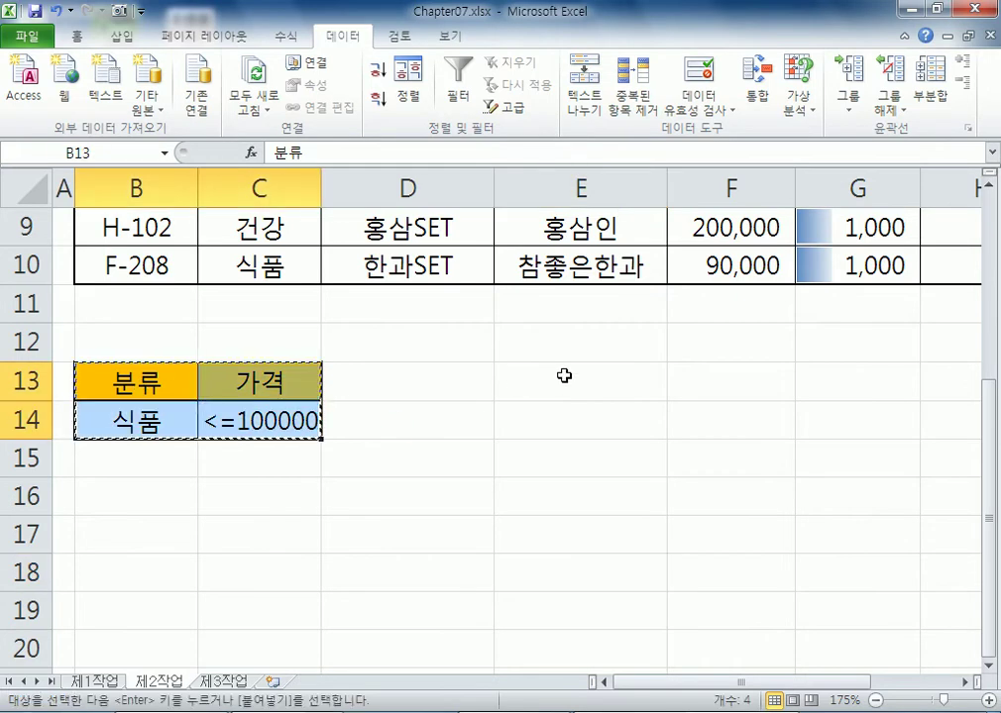
left_click(556, 377)
key("ctrl+v")
key("Escape")
Step: Move the <=100000 criterion from F14 down to F15 so it forms an OR condition with 식품
left_click(739, 421)
left_click_drag(750, 447, 745, 461)
left_click_drag(605, 394, 742, 458)
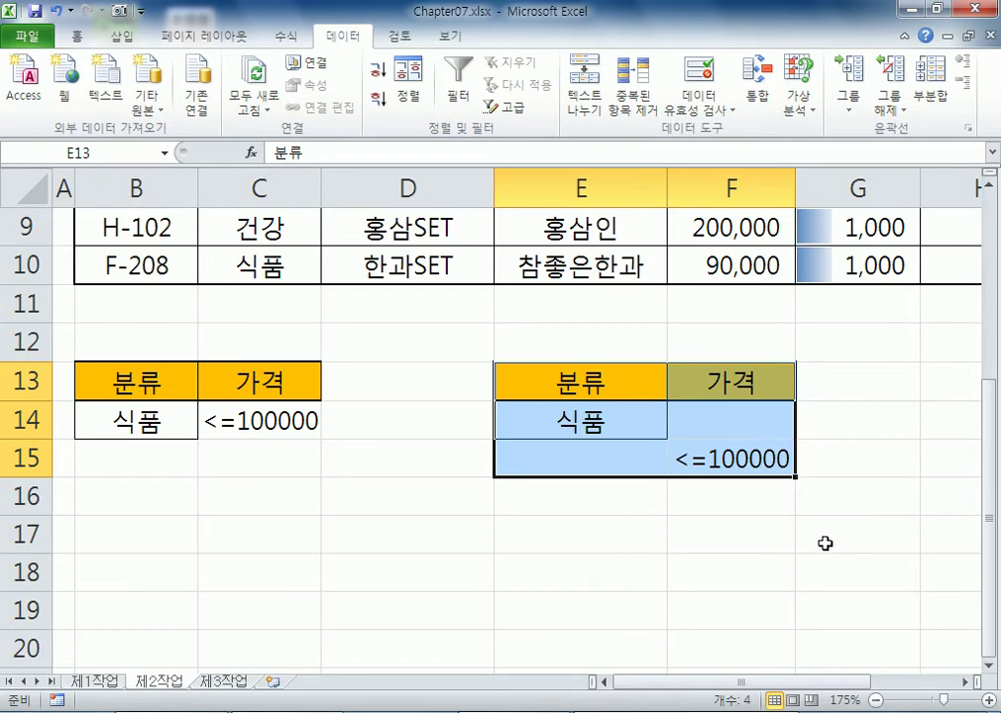
Step: Compare the same-row criteria in B13:C14 with the separate-row criteria in E13:F15
left_click_drag(135, 382, 235, 412)
left_click_drag(658, 387, 699, 459)
left_click(138, 382)
left_click_drag(121, 411, 260, 423)
left_click_drag(143, 383, 227, 419)
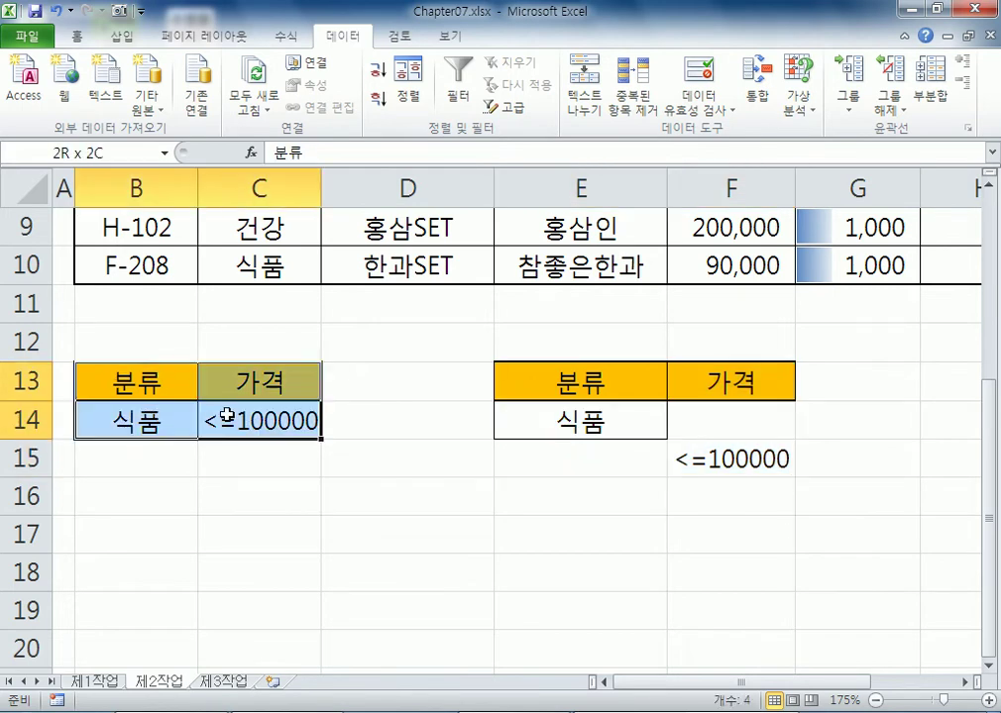
left_click_drag(622, 420, 688, 412)
left_click_drag(615, 456, 696, 453)
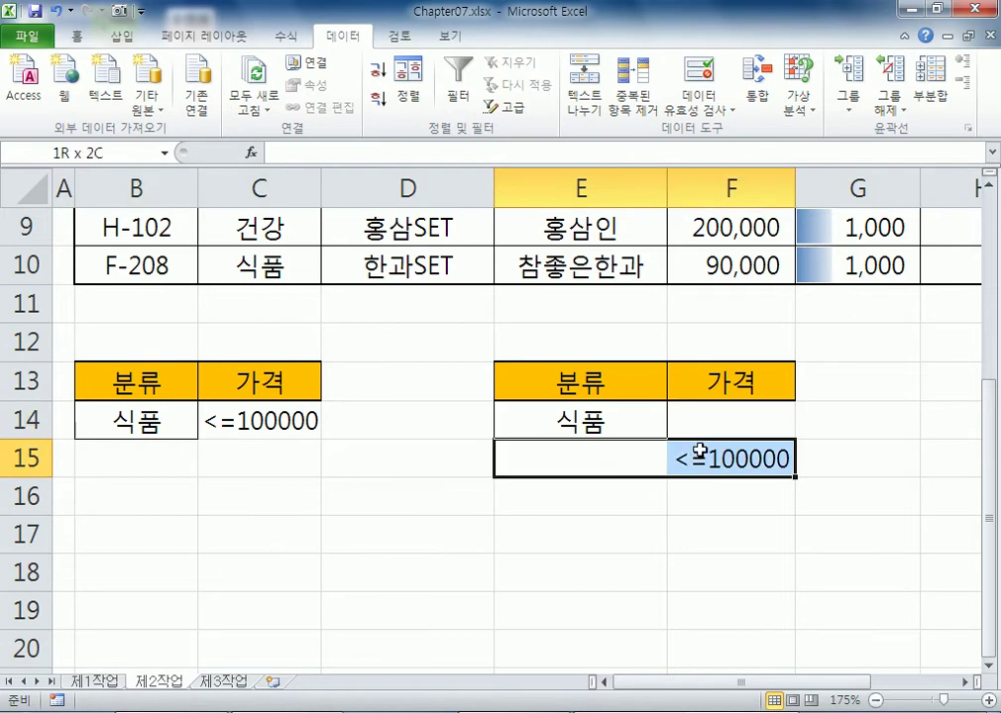
left_click_drag(627, 382, 520, 404)
left_click_drag(701, 380, 698, 453)
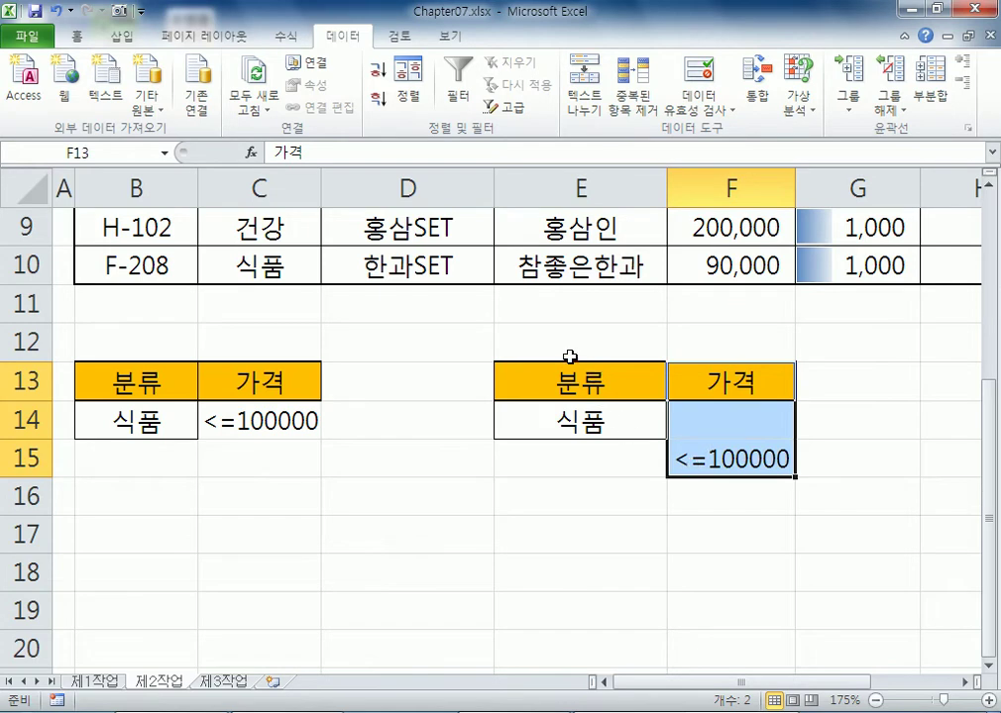
left_click_drag(572, 359, 712, 385)
left_click_drag(545, 382, 705, 465)
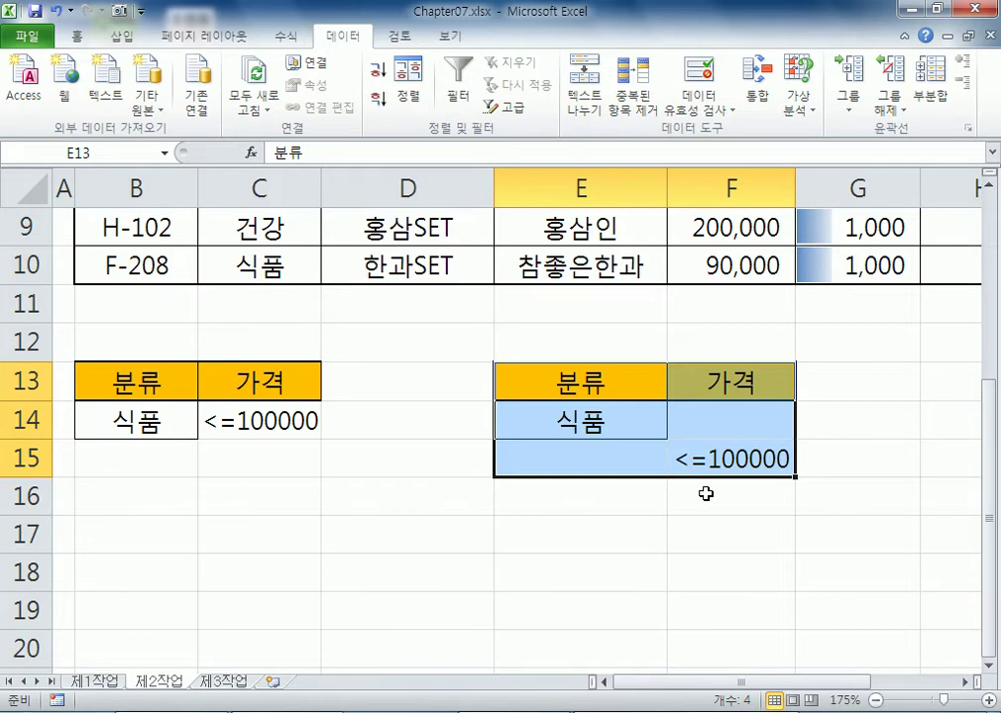
Step: Review the product table B2:H10 and the criteria ranges B13:C14 and E13:F15 below it at 100% zoom
left_click(698, 462)
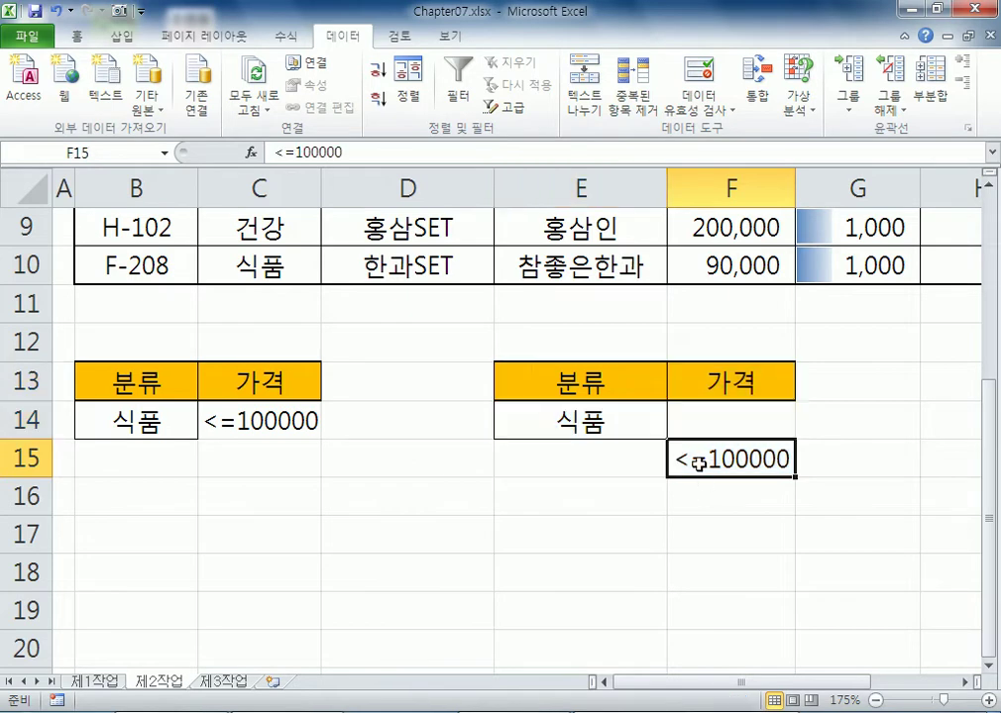
left_click(117, 416)
left_click_drag(117, 414, 263, 421)
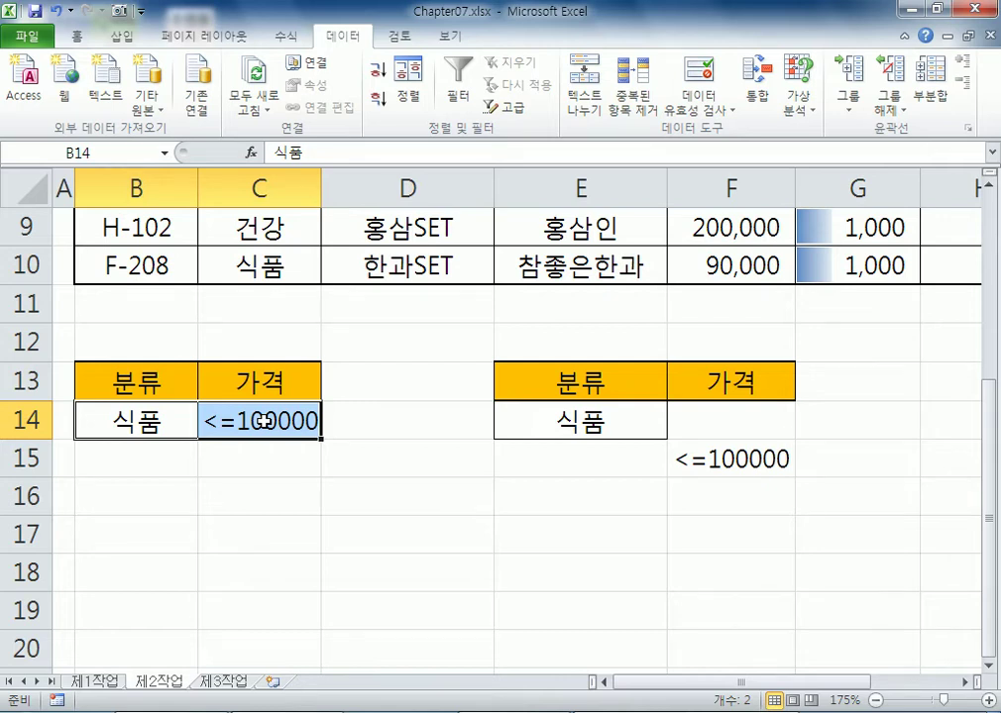
scroll(218, 444, "down", 4, "ctrl")
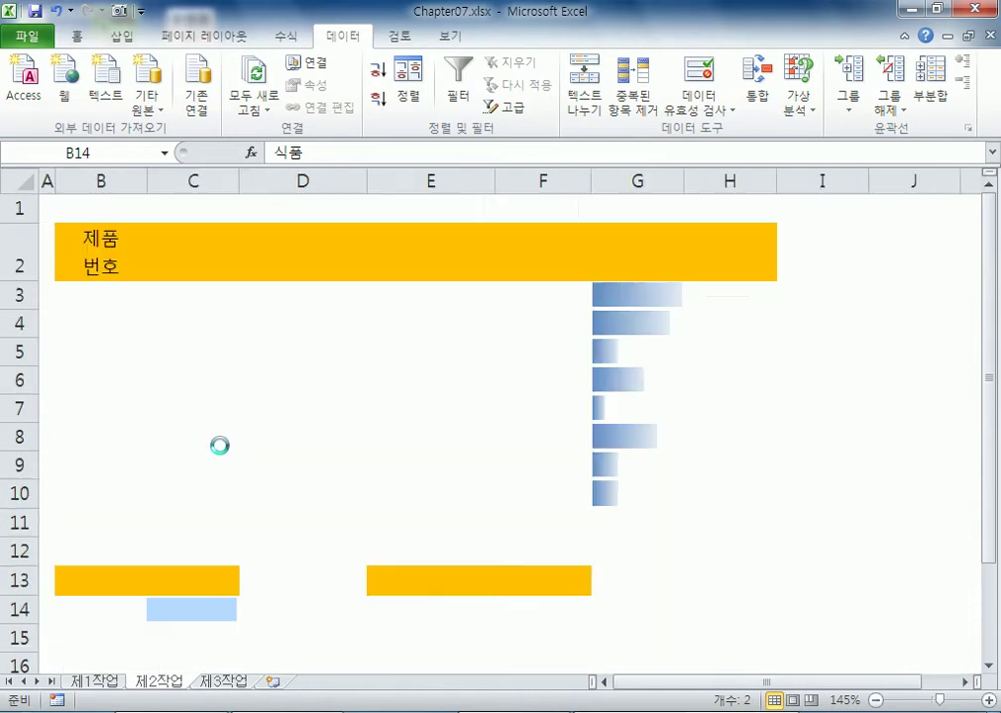
scroll(220, 447, "down", 1, "ctrl")
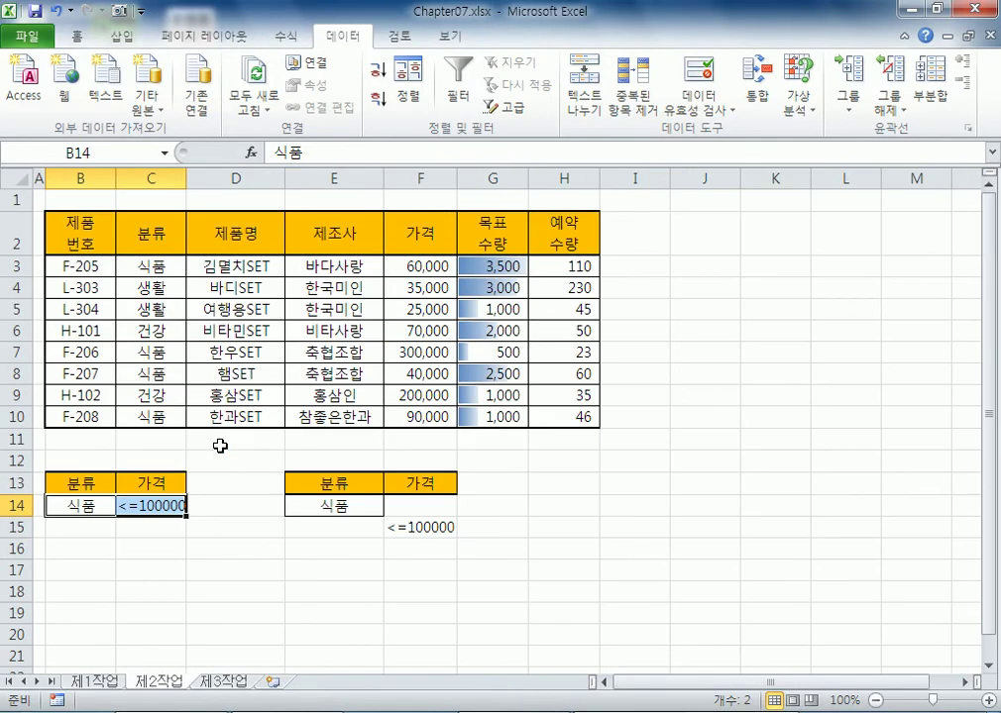
left_click(85, 226)
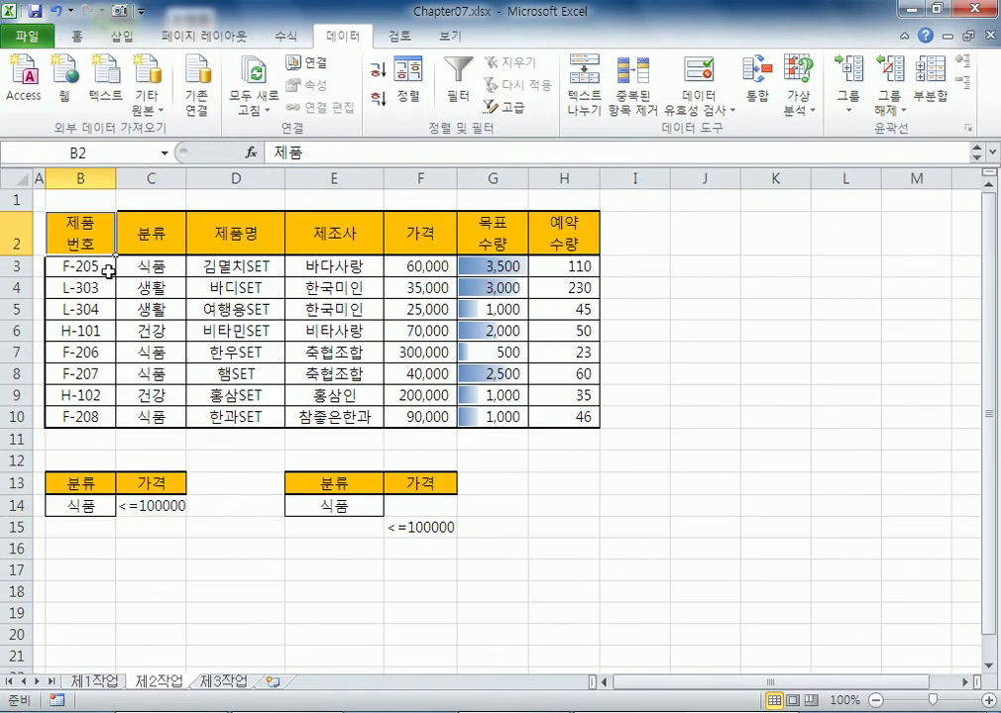
left_click_drag(68, 216, 538, 413)
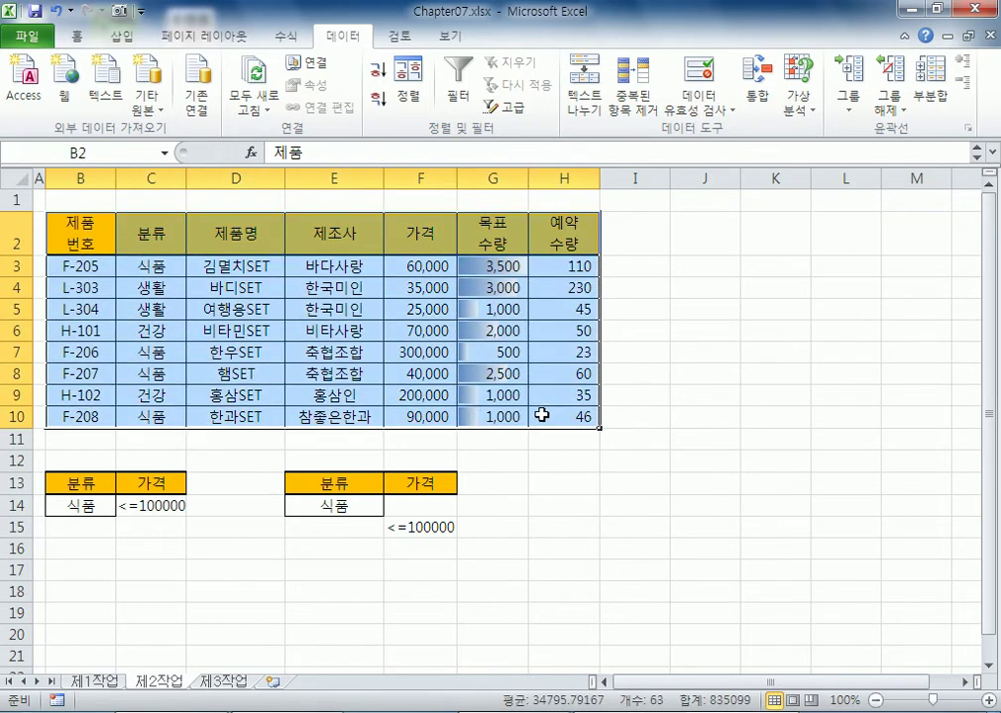
left_click(115, 274)
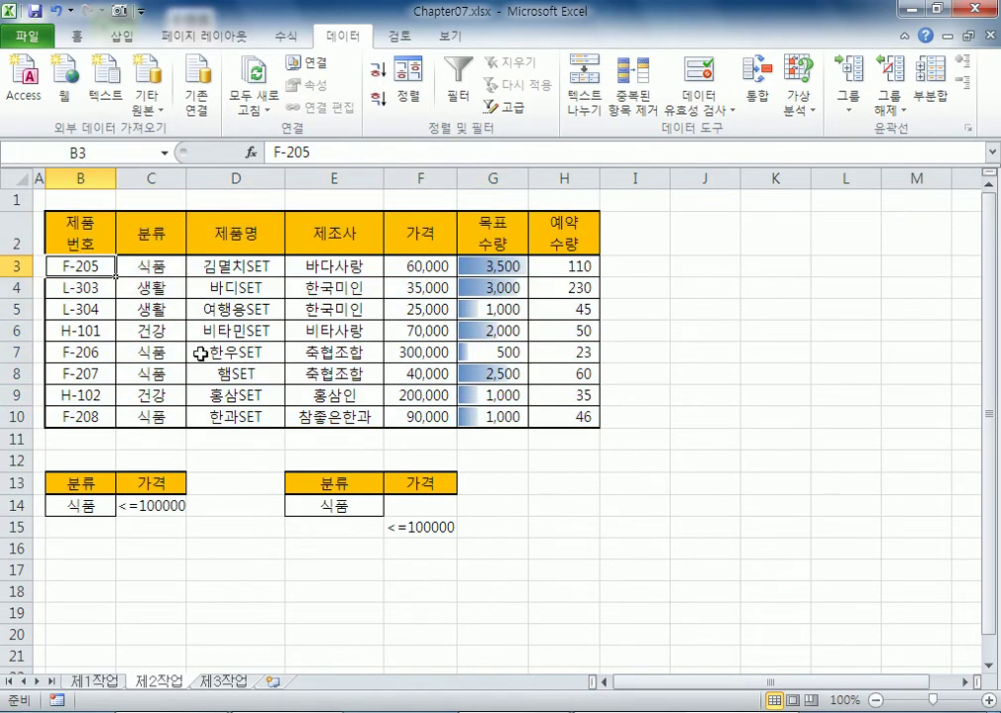
left_click_drag(104, 483, 145, 501)
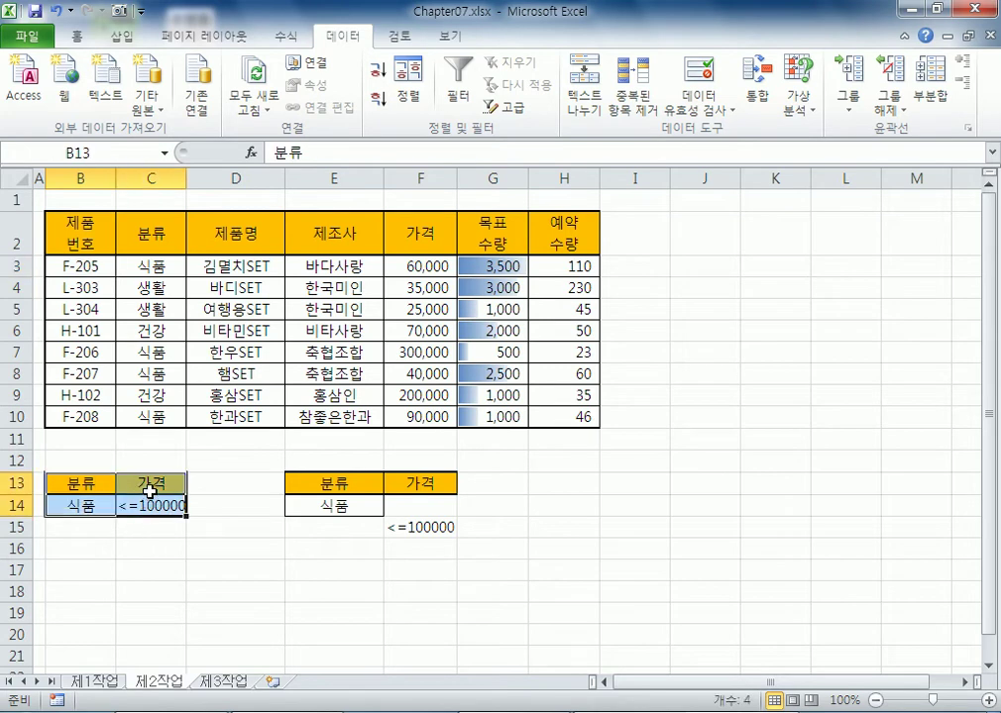
left_click(148, 492)
left_click_drag(98, 230, 426, 349)
Step: Start an advanced filter with the product table B2:H10 as list range and the results copied to another location
left_click(305, 309)
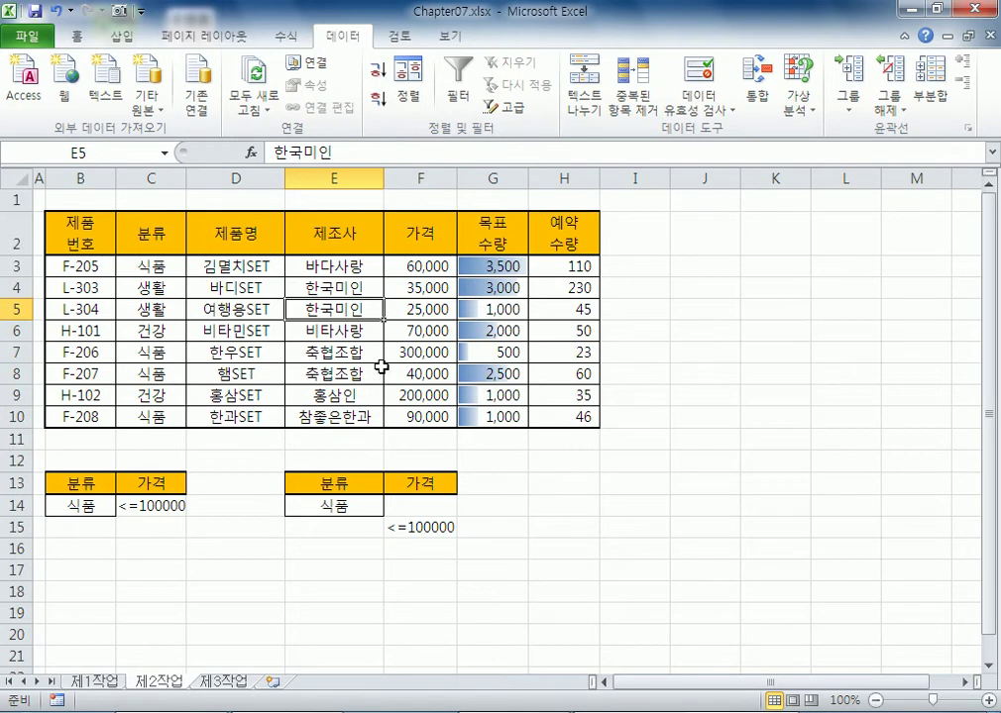
left_click(498, 111)
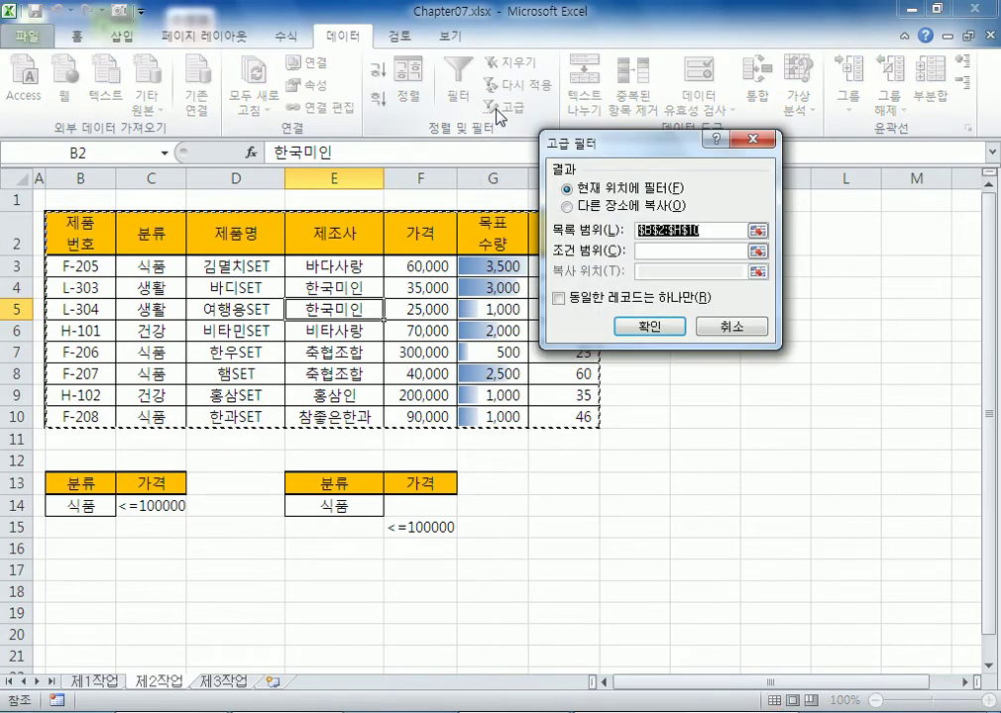
left_click_drag(669, 141, 280, 263)
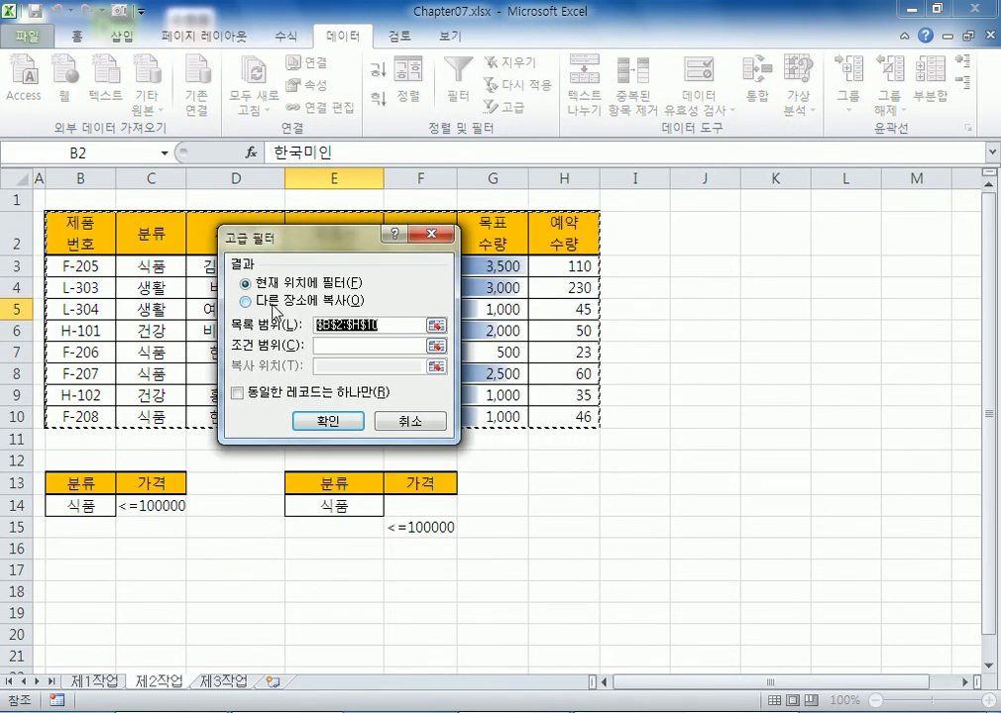
left_click(273, 302)
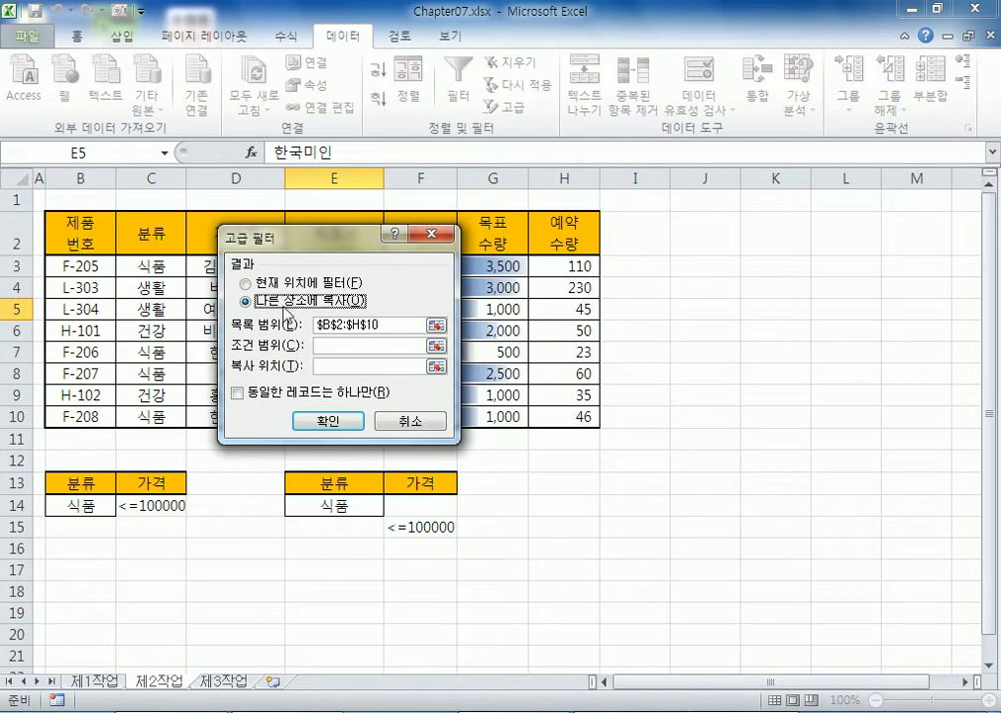
left_click_drag(388, 328, 307, 329)
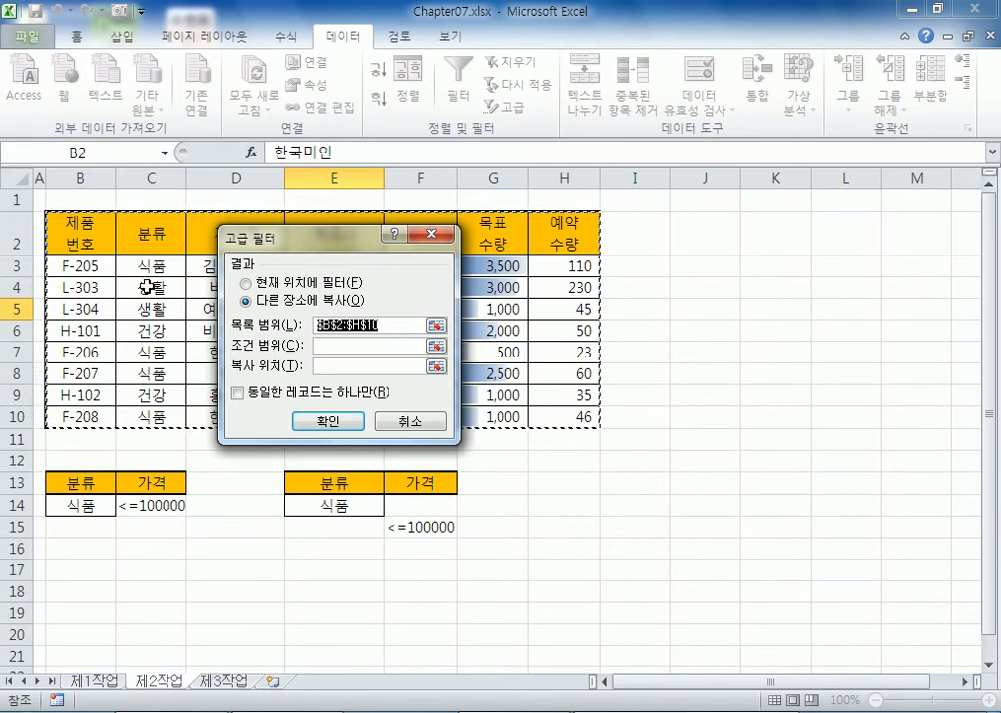
Step: Set the advanced filter's criteria range to the same-row conditions in B13:C14
left_click(333, 346)
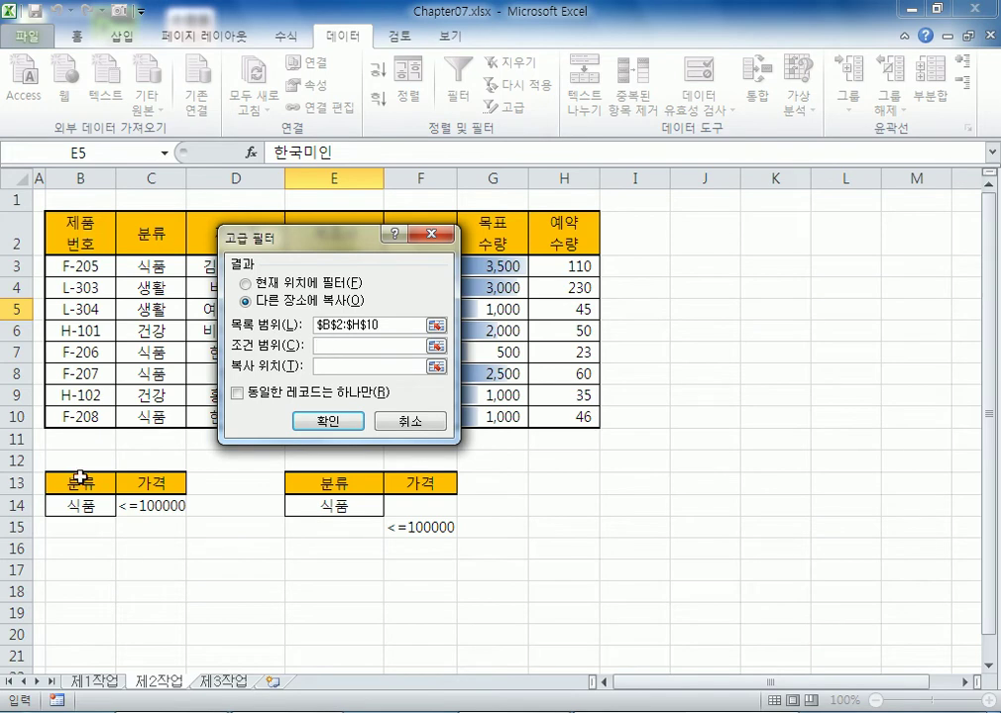
left_click_drag(79, 481, 156, 502)
left_click_drag(324, 485, 399, 523)
left_click_drag(80, 483, 174, 505)
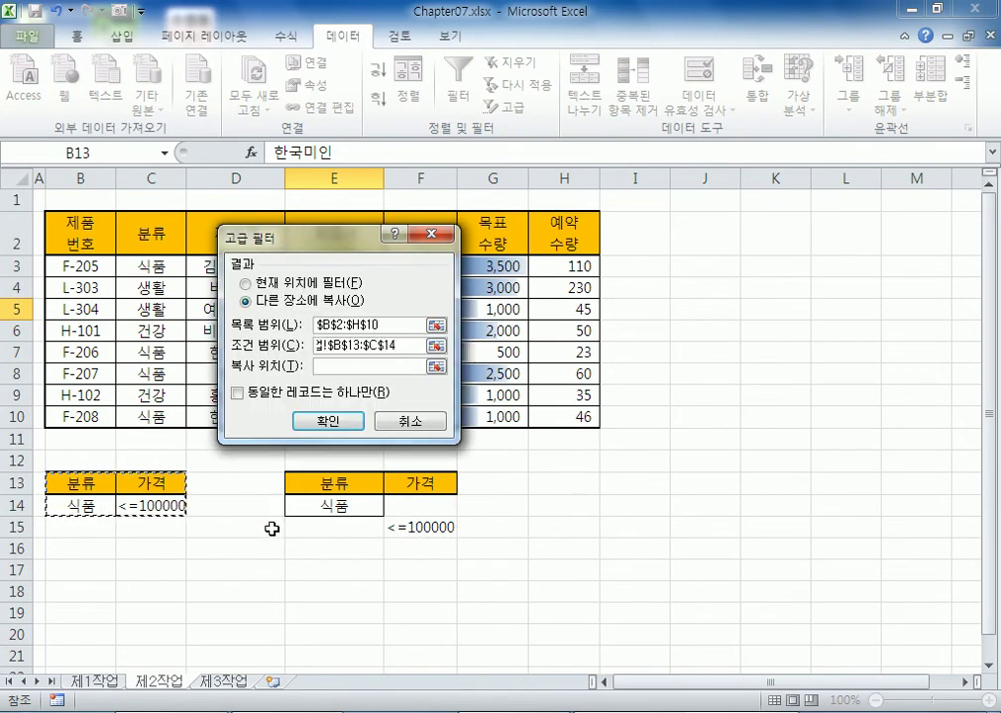
Step: Set the copy destination to cell B18 and run the advanced filter
left_click(325, 365)
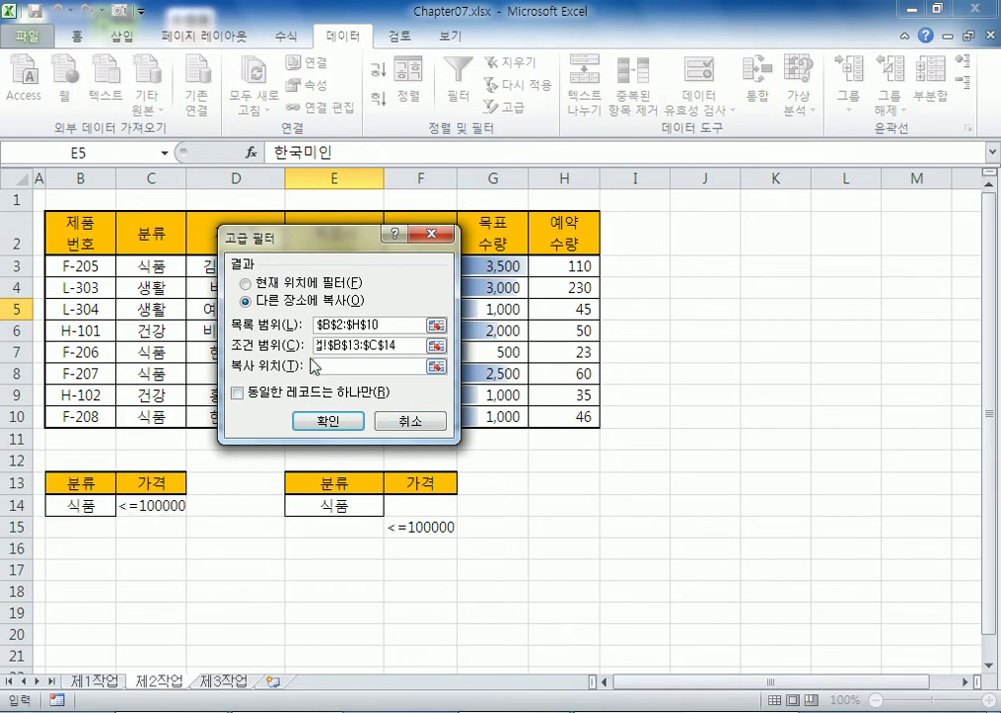
left_click(61, 594)
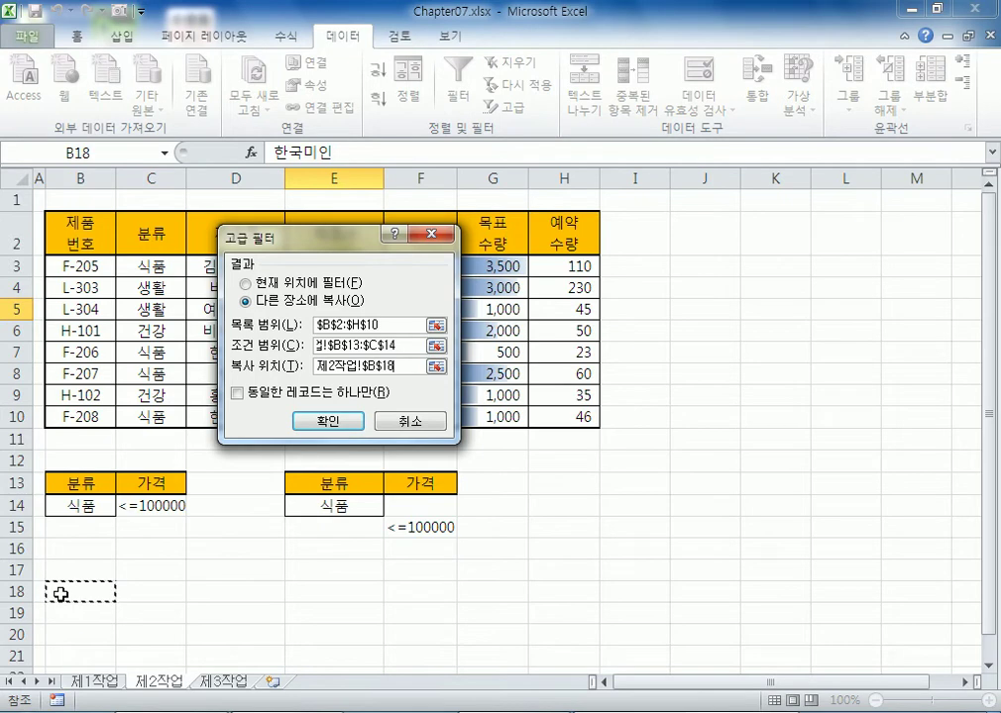
scroll(99, 585, "down", 2)
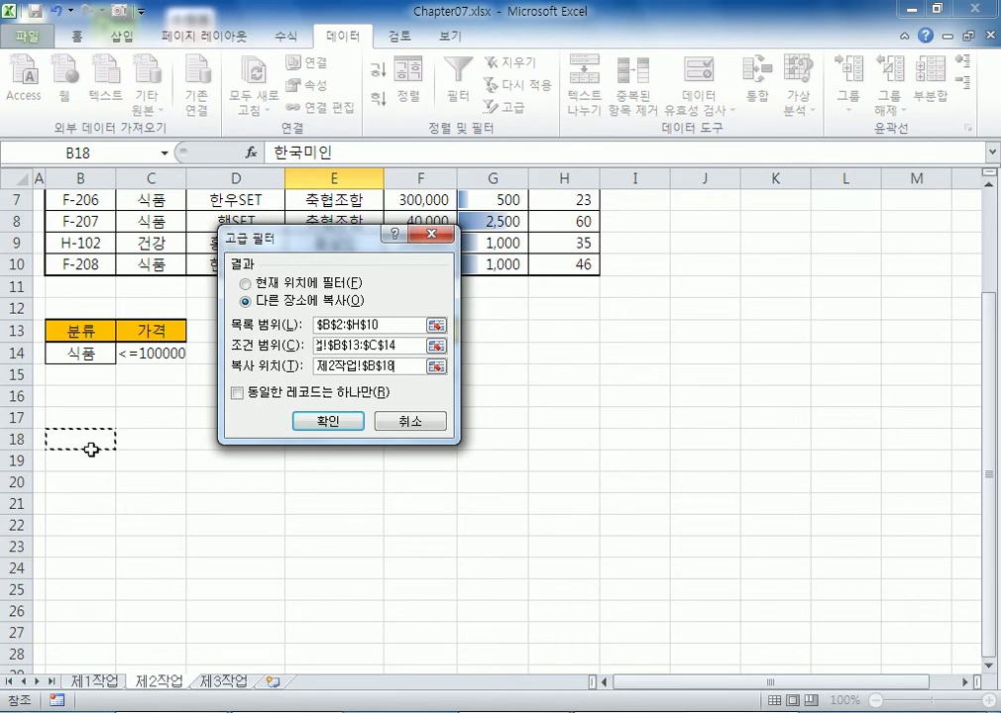
left_click(359, 420)
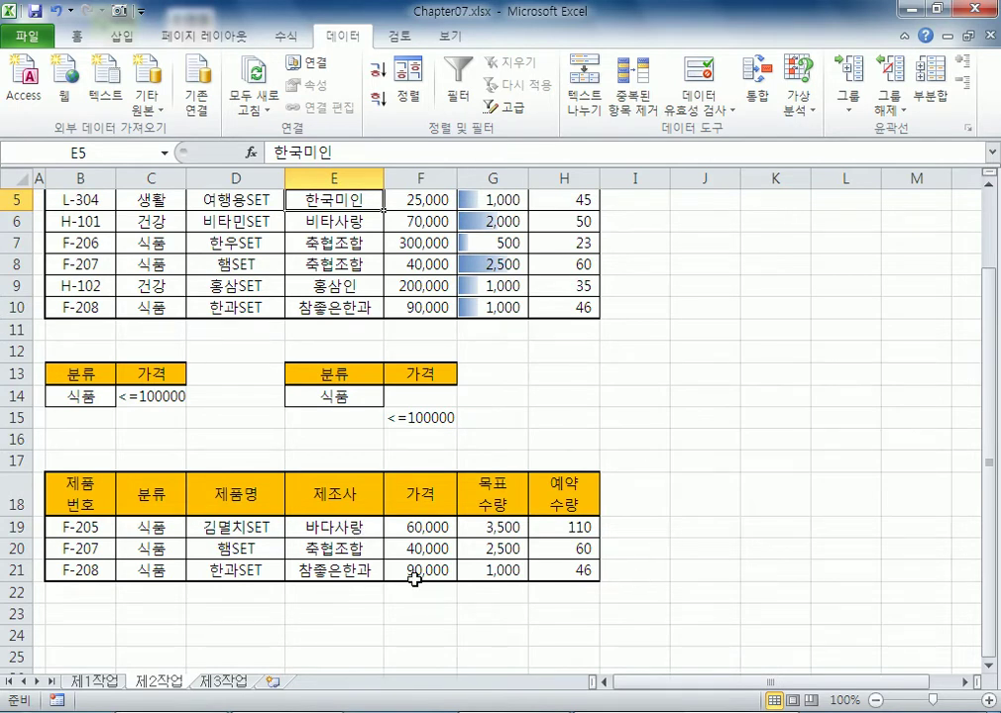
Step: Remove the fill colour from the filtered result table B18:H21
scroll(414, 580, "down", 2)
left_click_drag(89, 354, 588, 437)
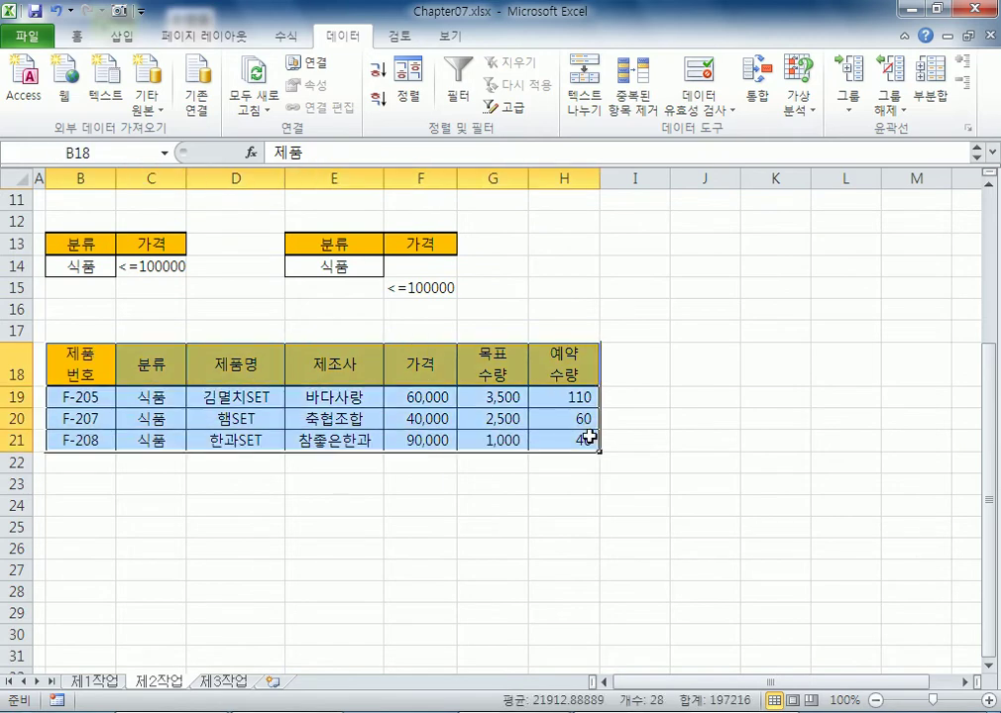
left_click(88, 37)
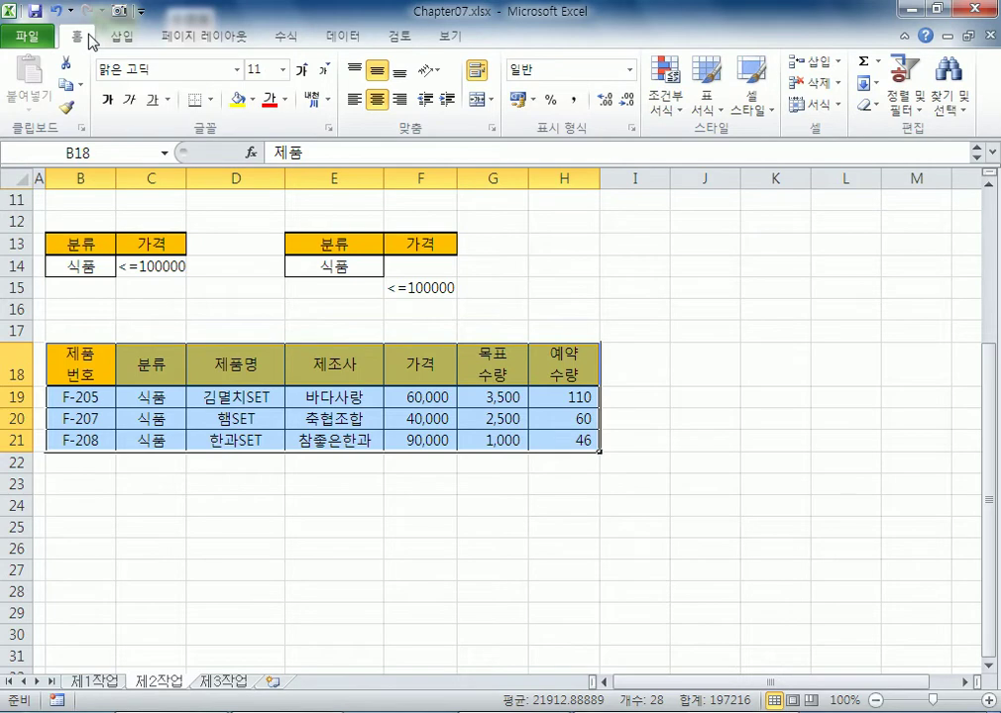
left_click(255, 101)
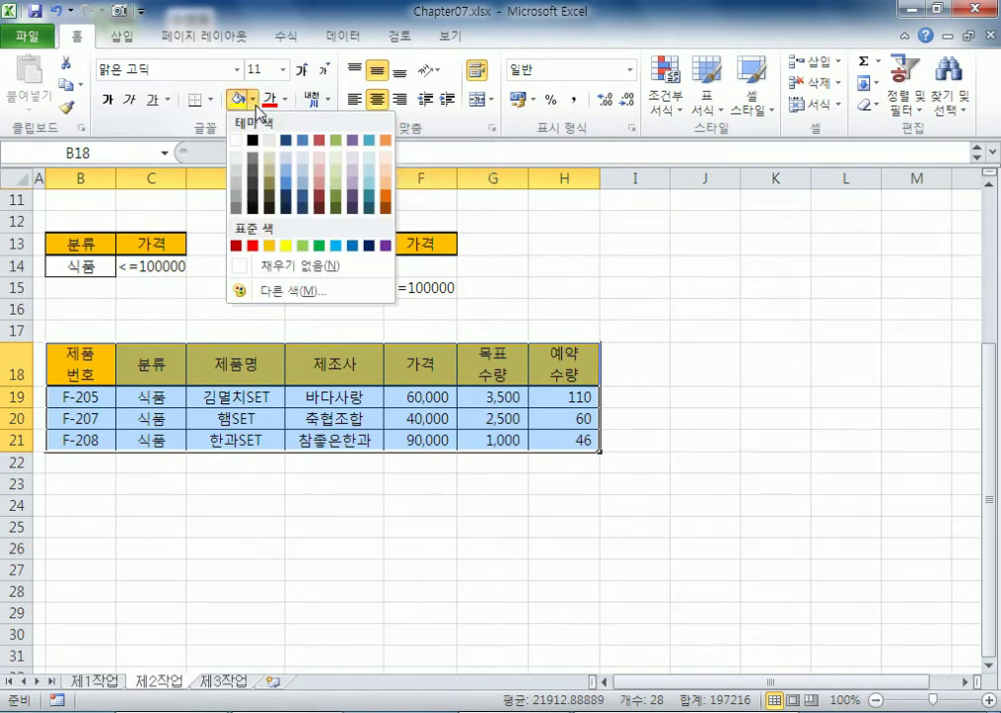
left_click(284, 267)
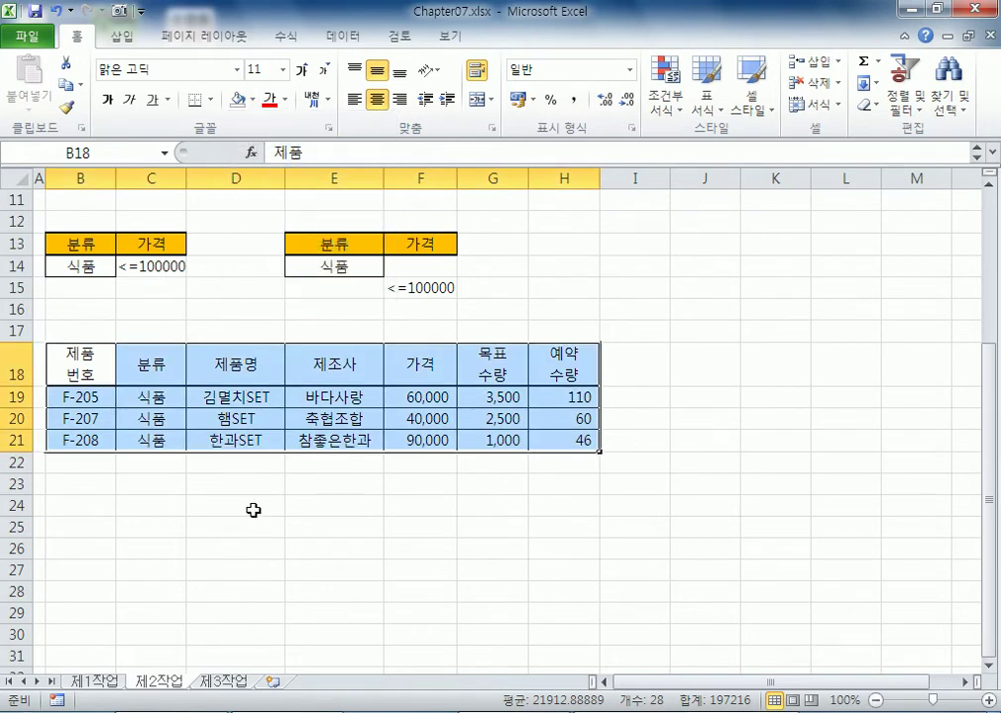
Step: Format the filtered results B18:H21 as a table with headers, using the teal style 표 스타일 밝게 13
scroll(201, 398, "up", 4)
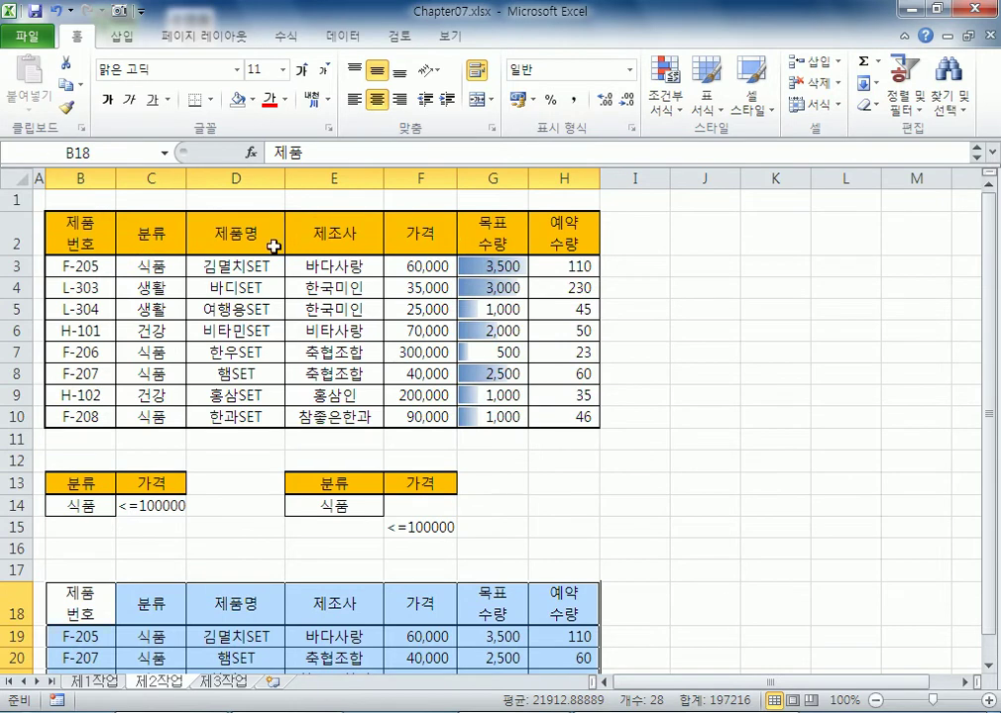
scroll(450, 263, "down", 3)
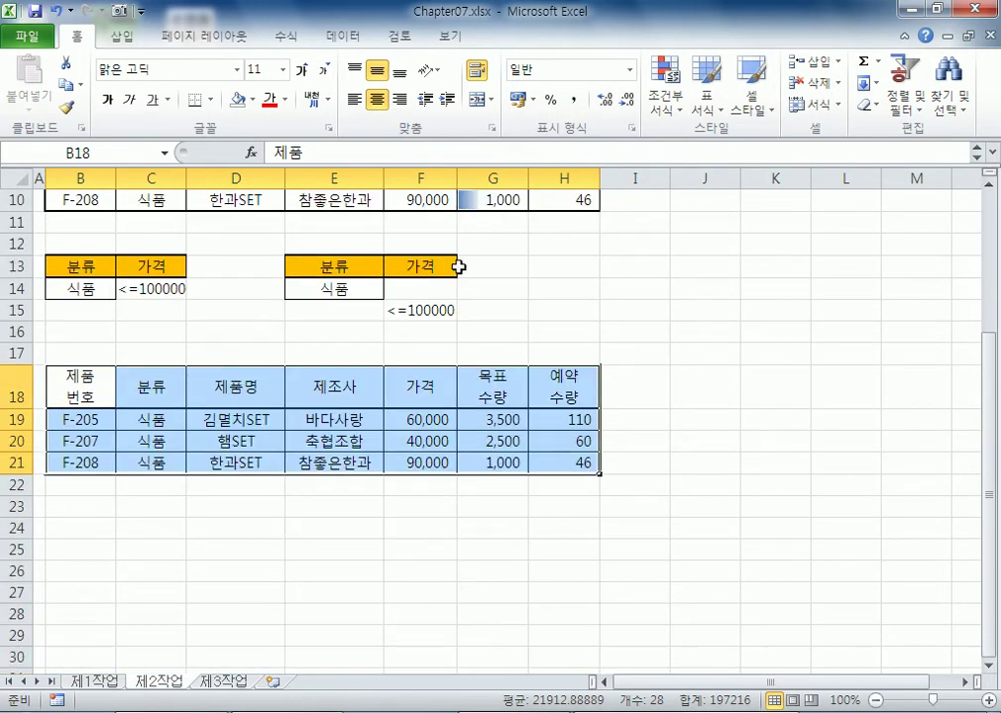
left_click(706, 119)
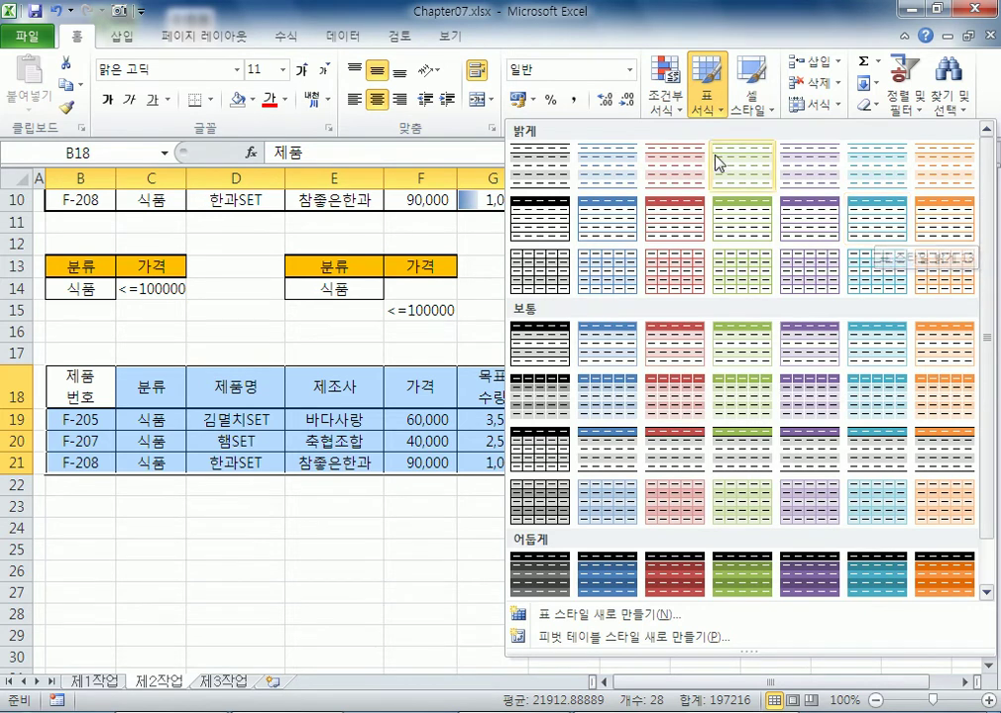
left_click(712, 117)
left_click(748, 104)
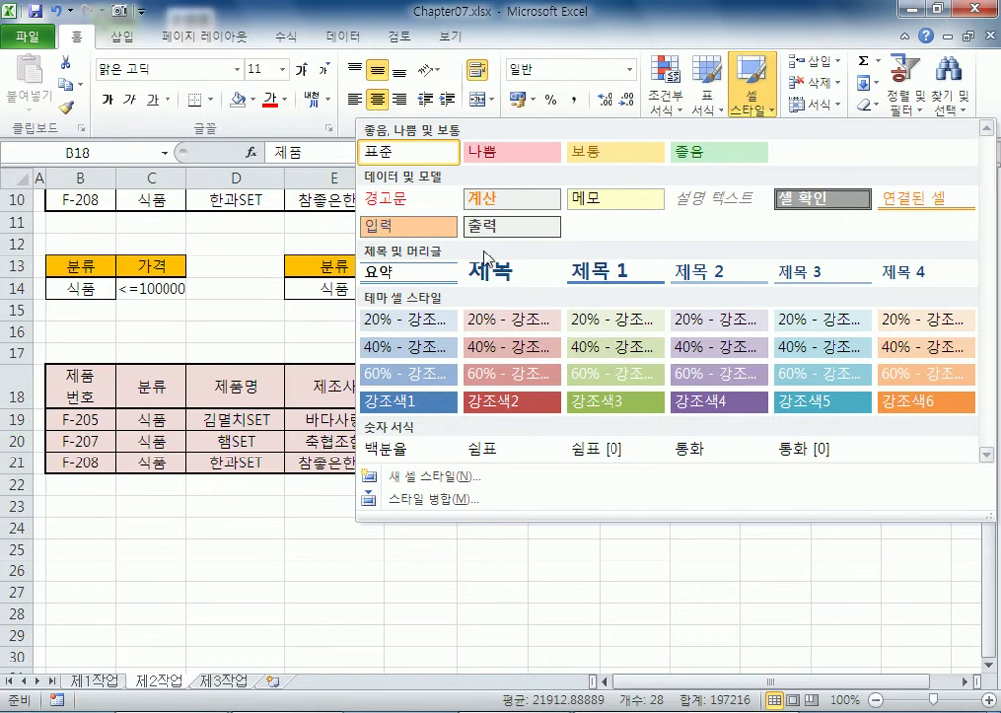
left_click(715, 109)
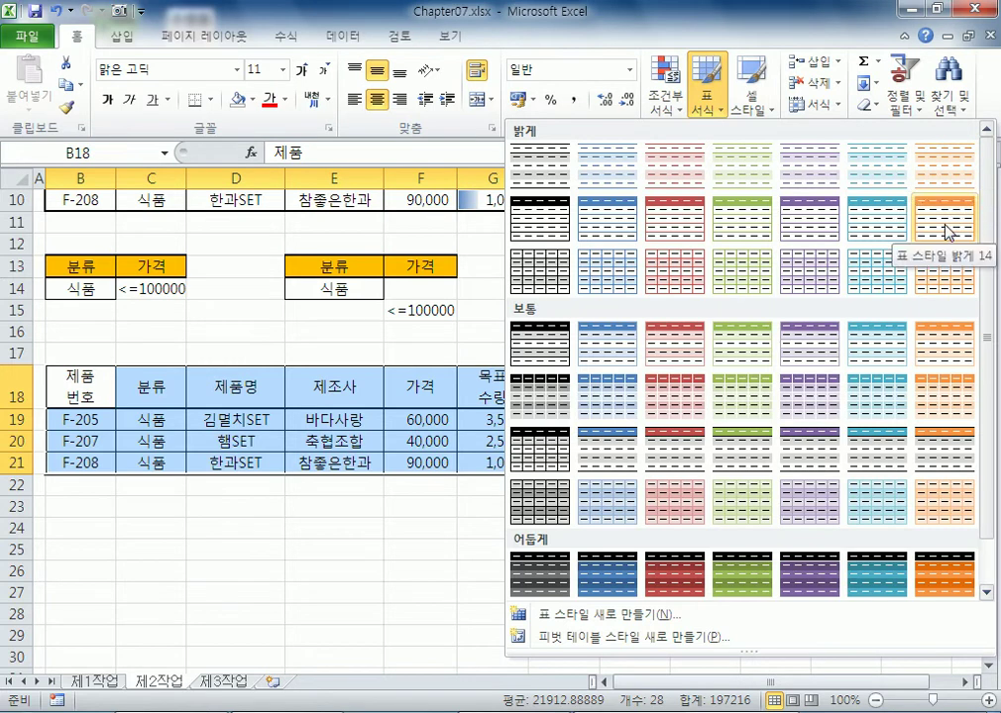
left_click(889, 227)
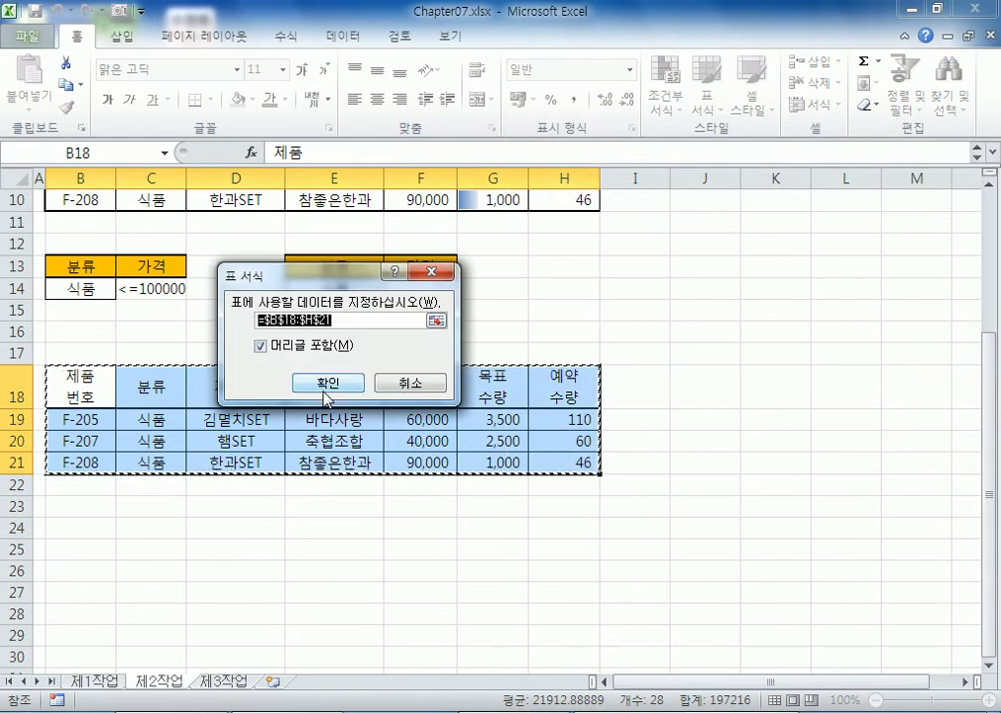
left_click(343, 383)
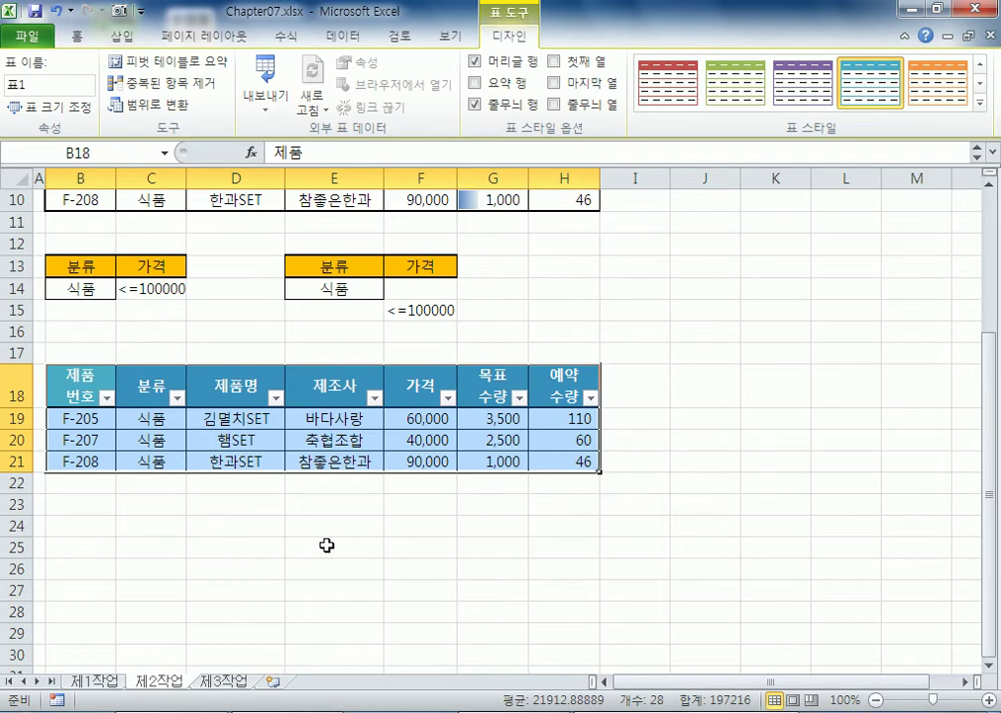
left_click(354, 461)
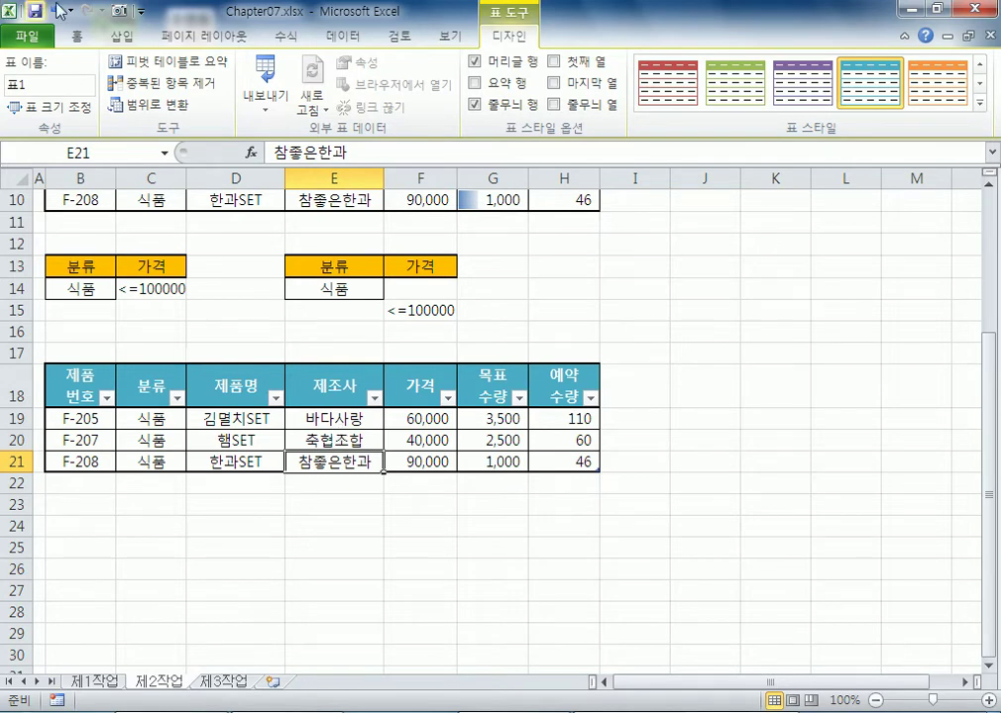
Step: Open the workbook Chapter08.xlsx from the Chapter 08 folder
left_click(14, 36)
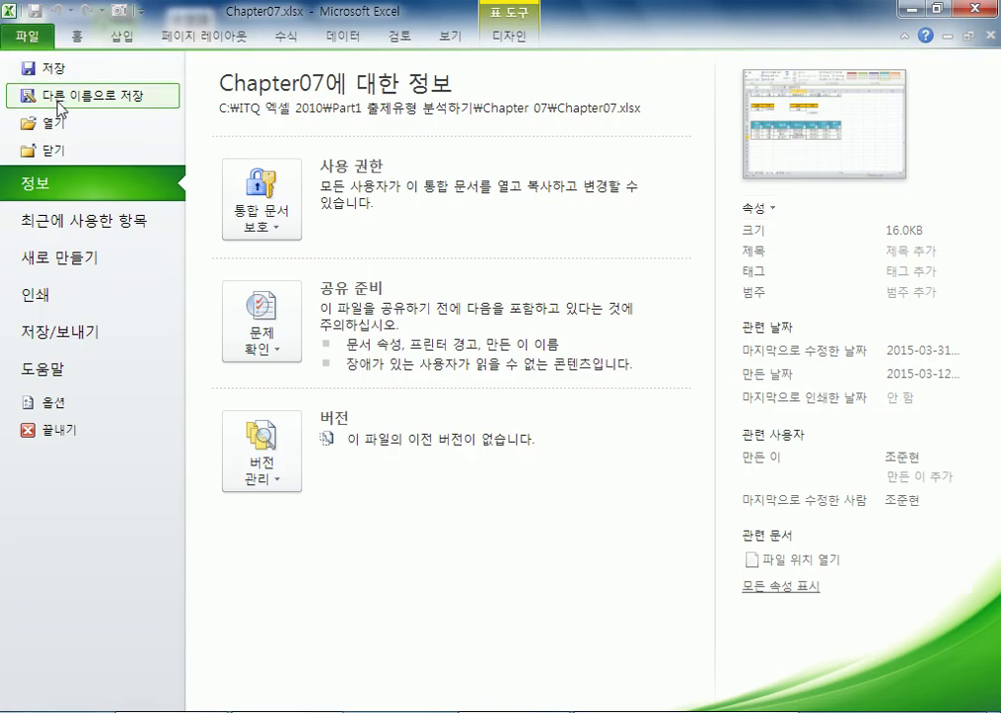
left_click(57, 124)
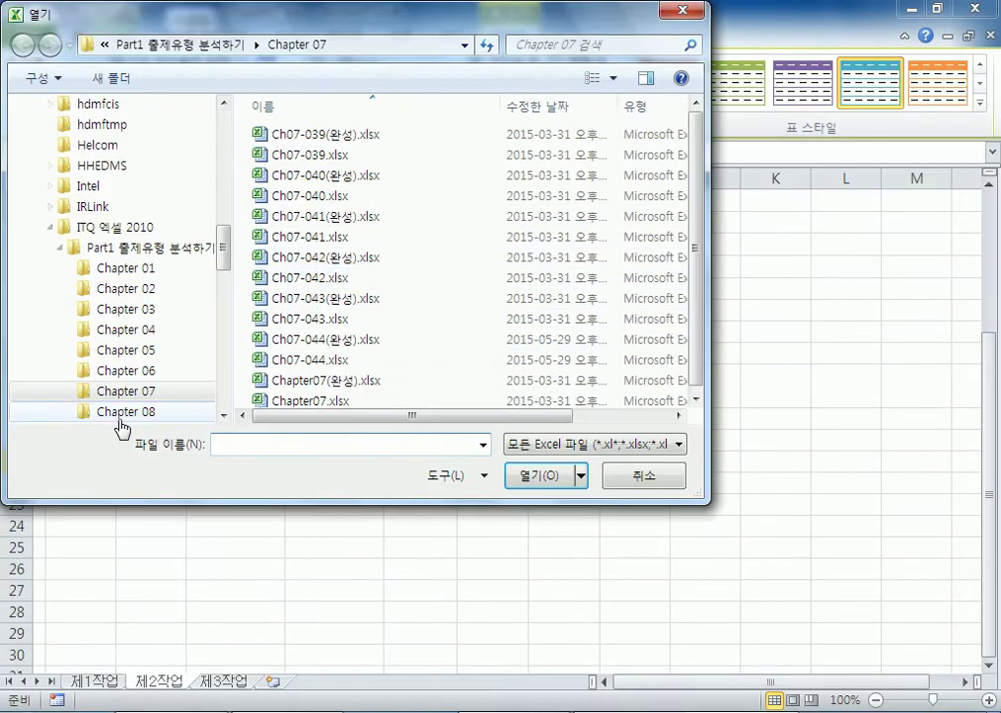
left_click(121, 414)
left_click(346, 401)
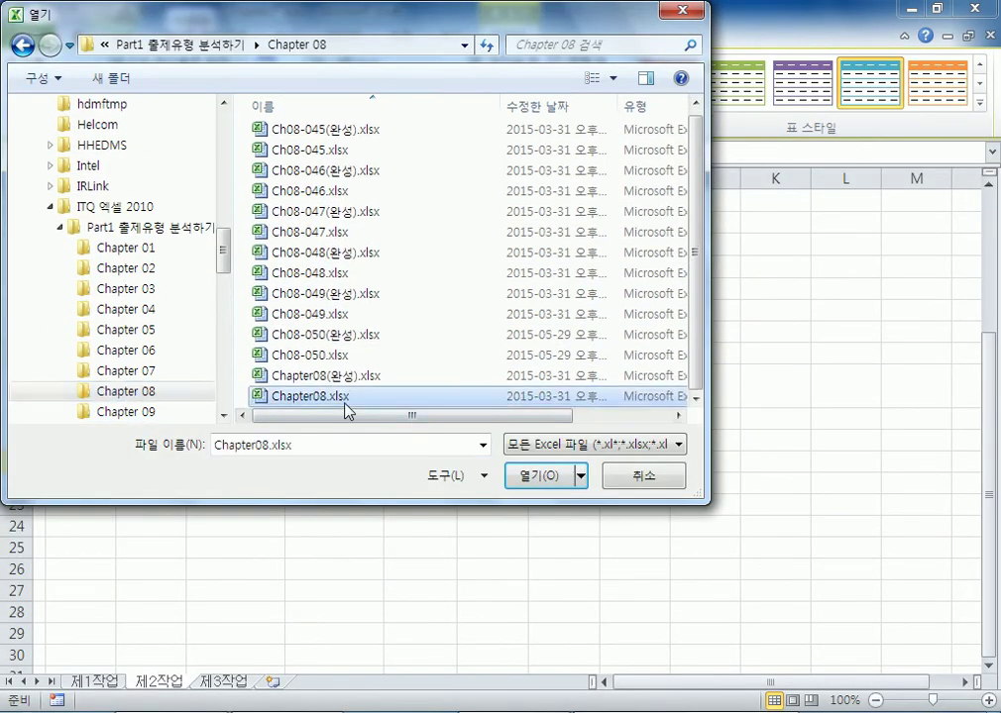
double_click(346, 396)
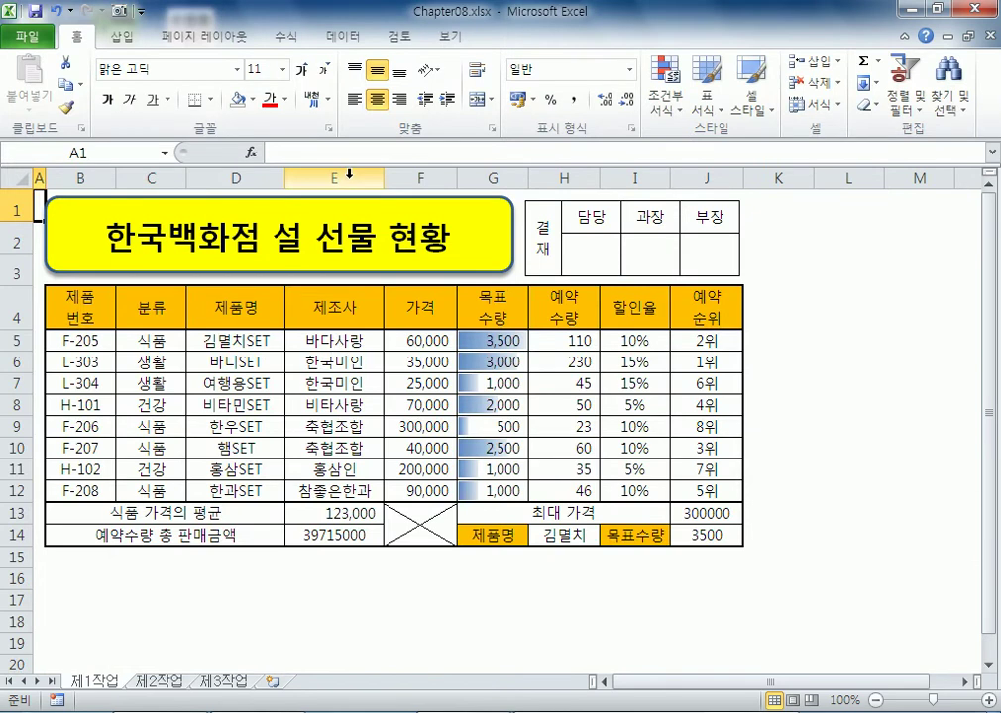
Step: Copy the range B4:H12 from 제1작업 to cell B2 on 제2작업, keeping the source column widths
left_click_drag(64, 313, 578, 483)
key("ctrl+c")
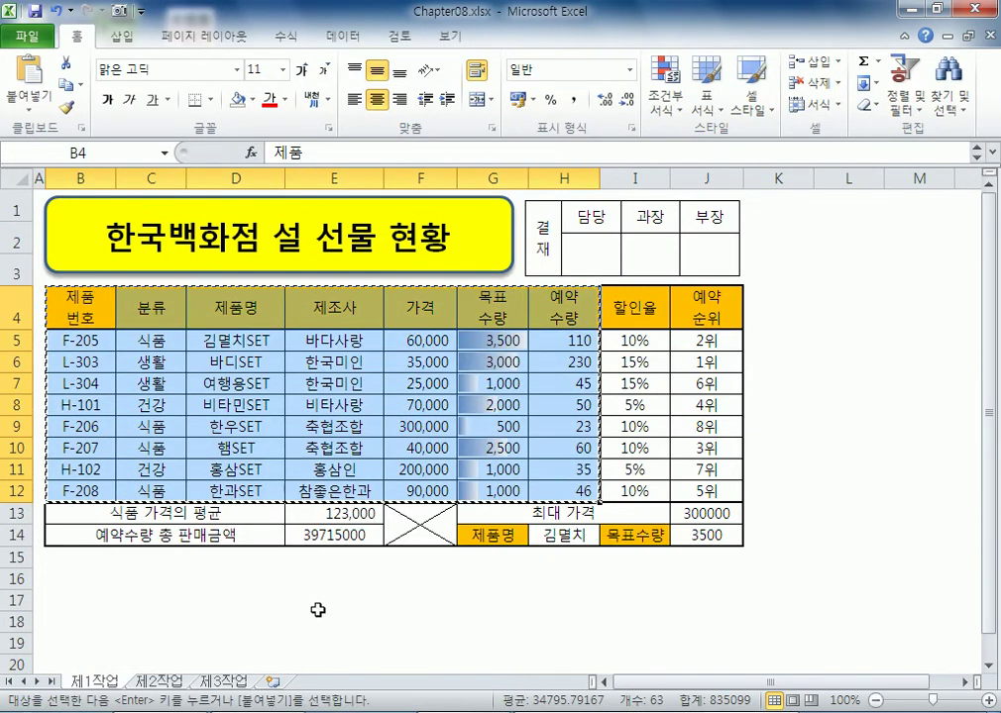
left_click(159, 682)
left_click(74, 218)
right_click(76, 218)
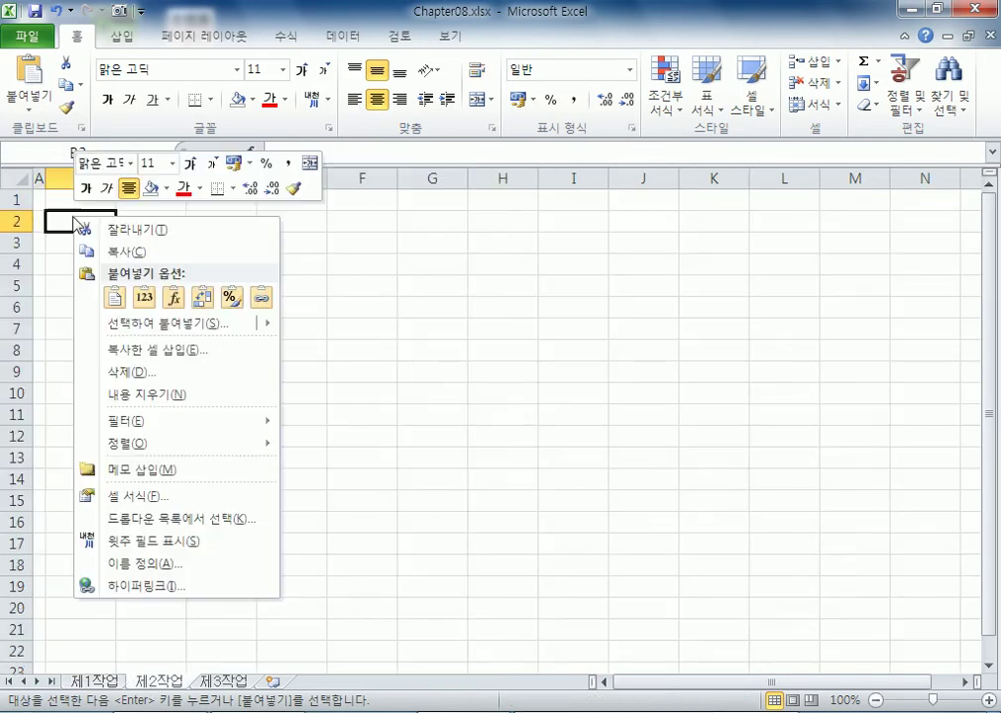
mouse_move(247, 324)
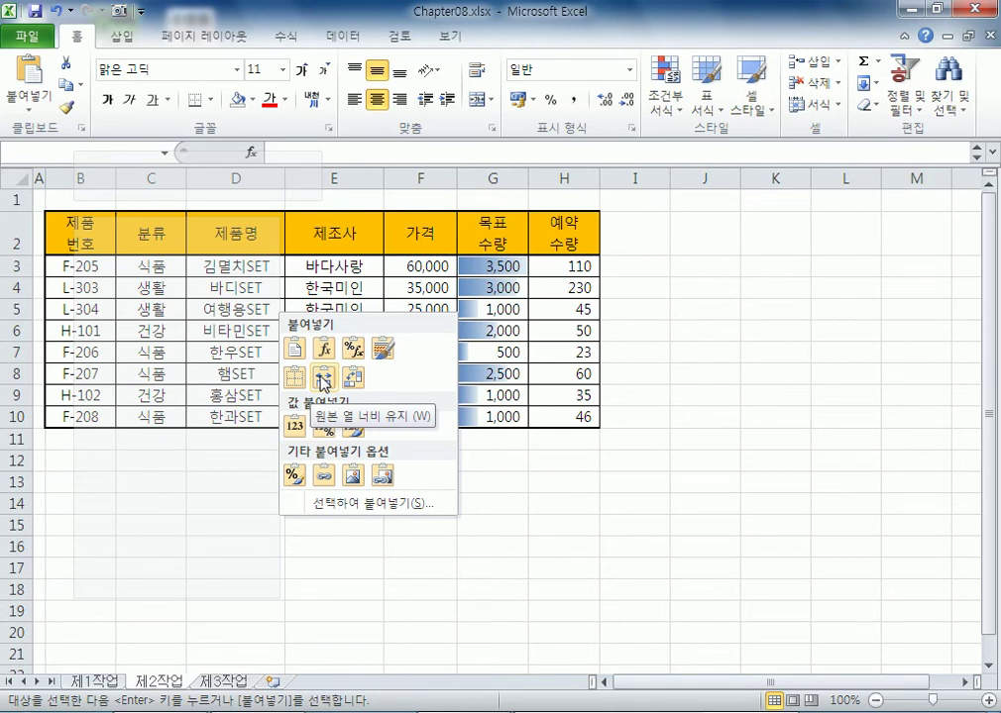
left_click(324, 384)
left_click(83, 236)
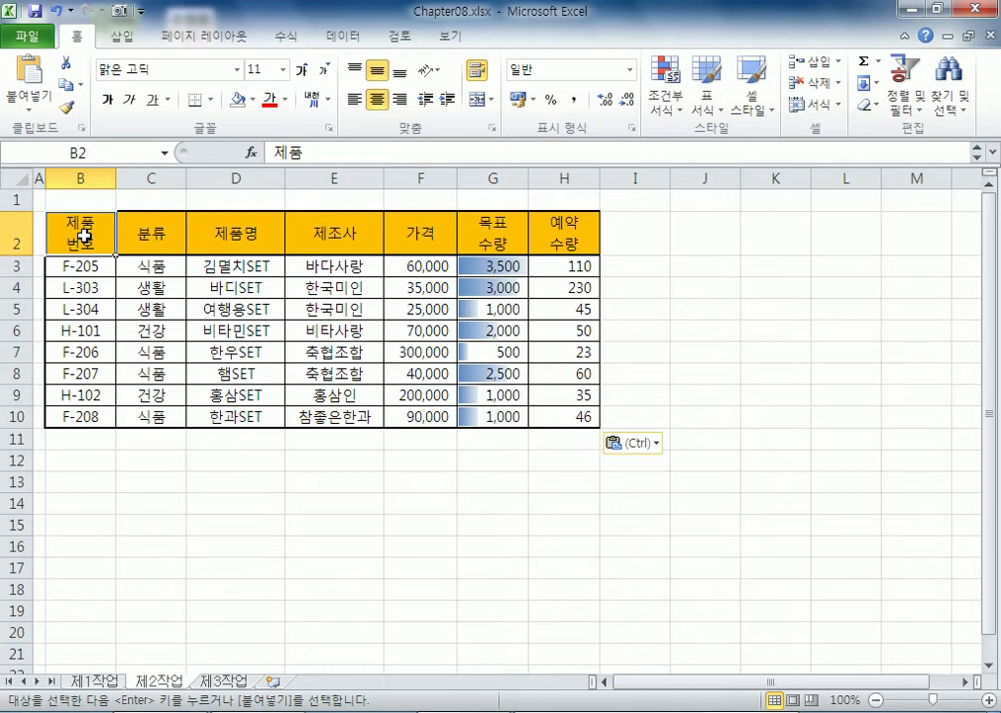
left_click(90, 683)
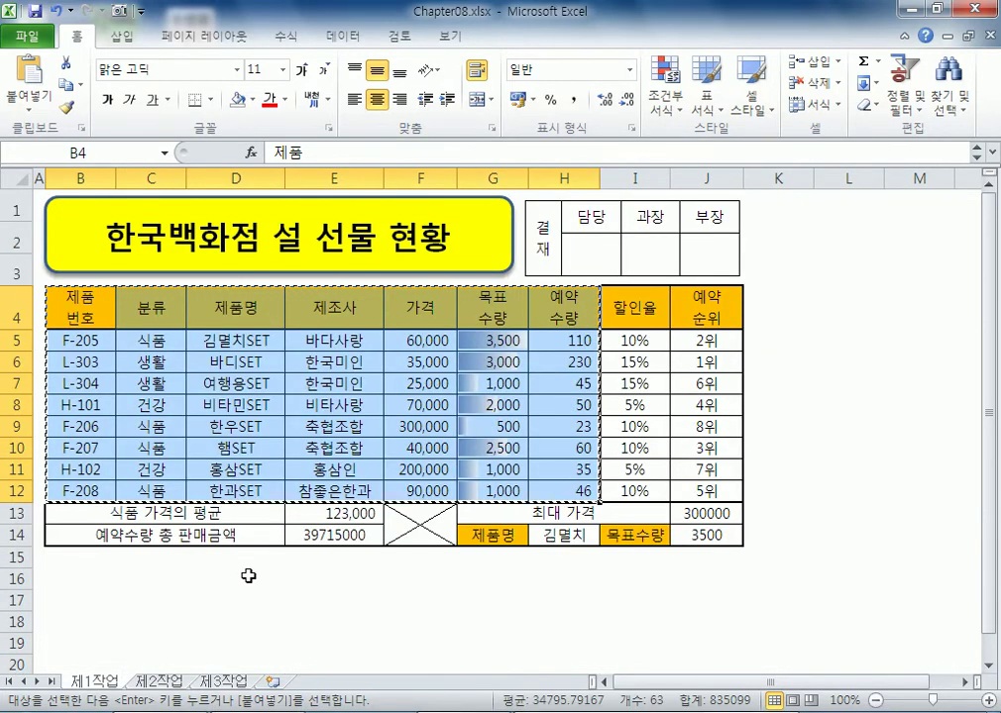
left_click(158, 681)
key("ctrl+v")
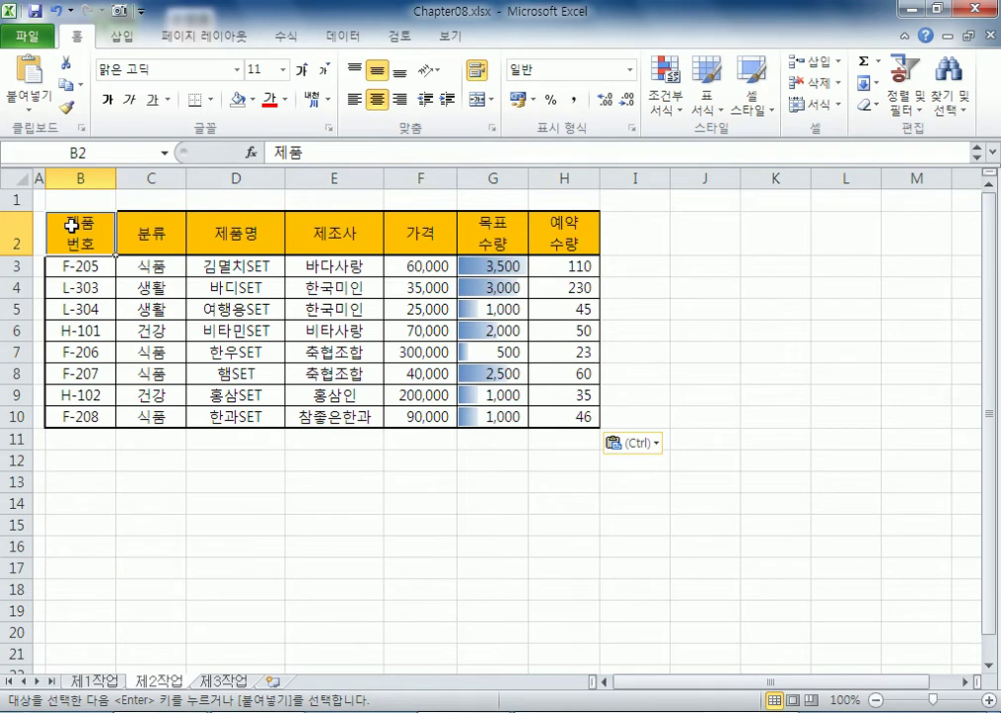
Step: Merge and centre cells B11:G11 below the copied table and enter the label 목표수량 평균
left_click(74, 438)
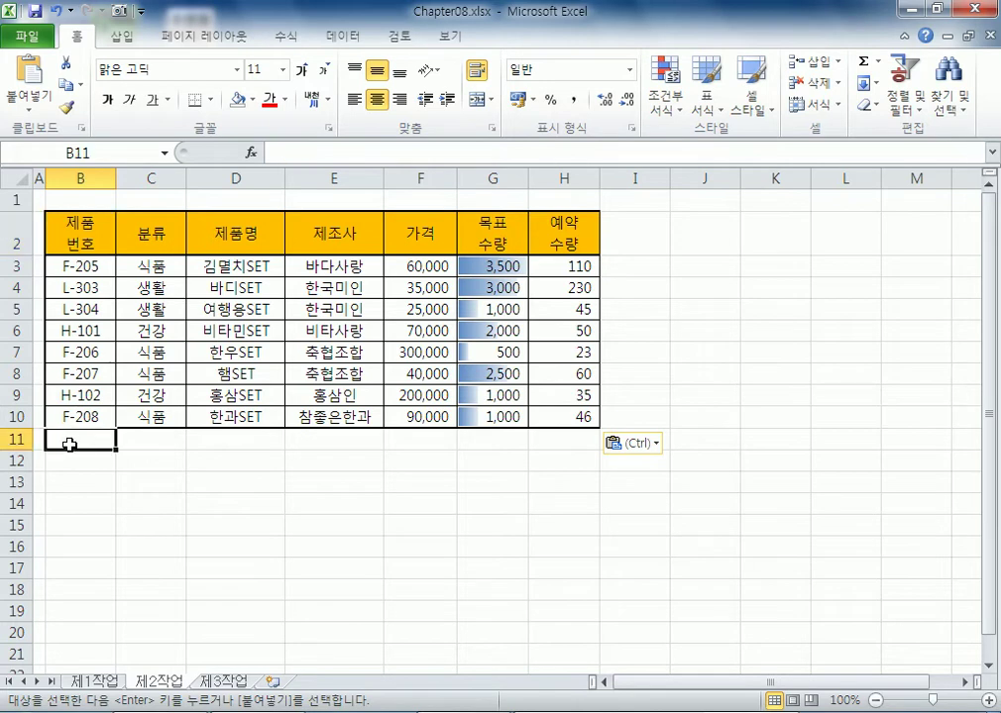
left_click_drag(77, 429, 484, 437)
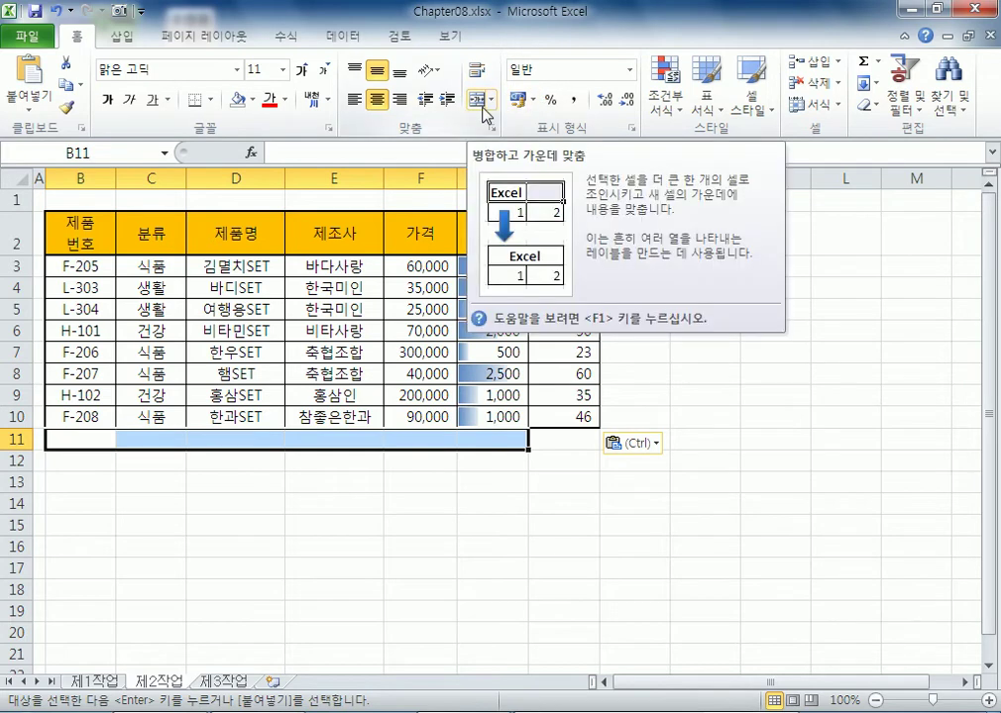
left_click(483, 107)
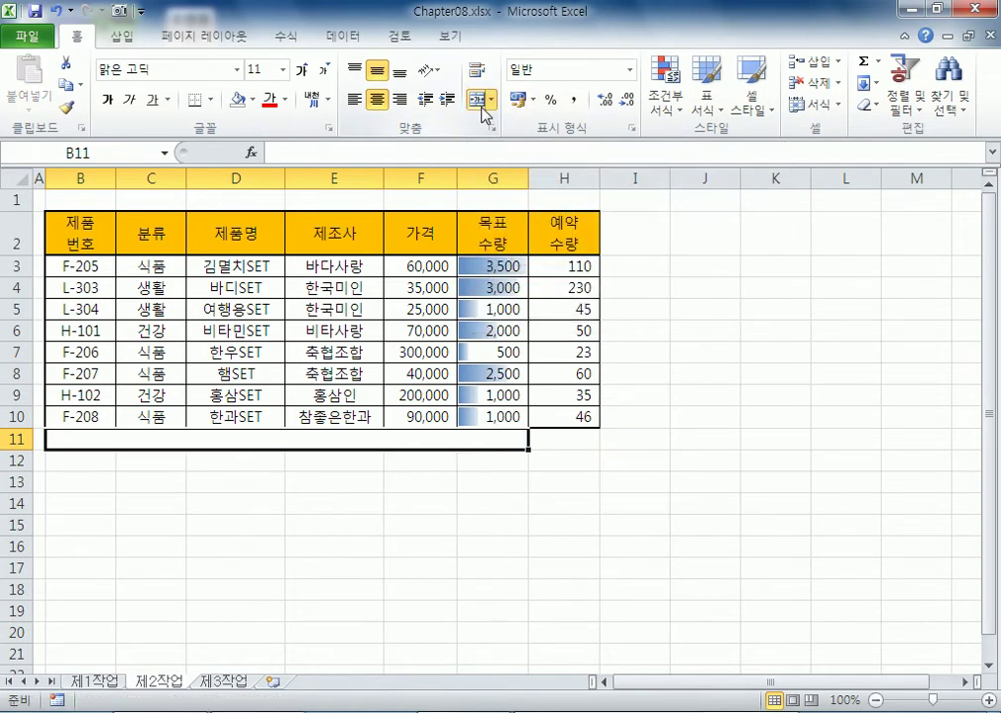
type("목")
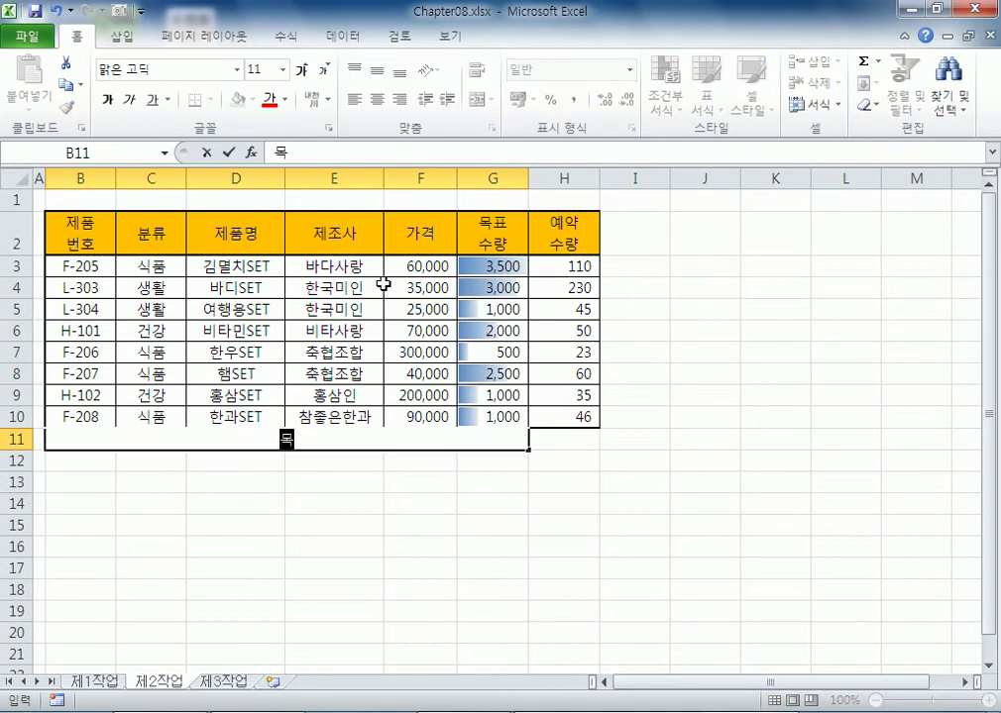
type("표수랴량 평균")
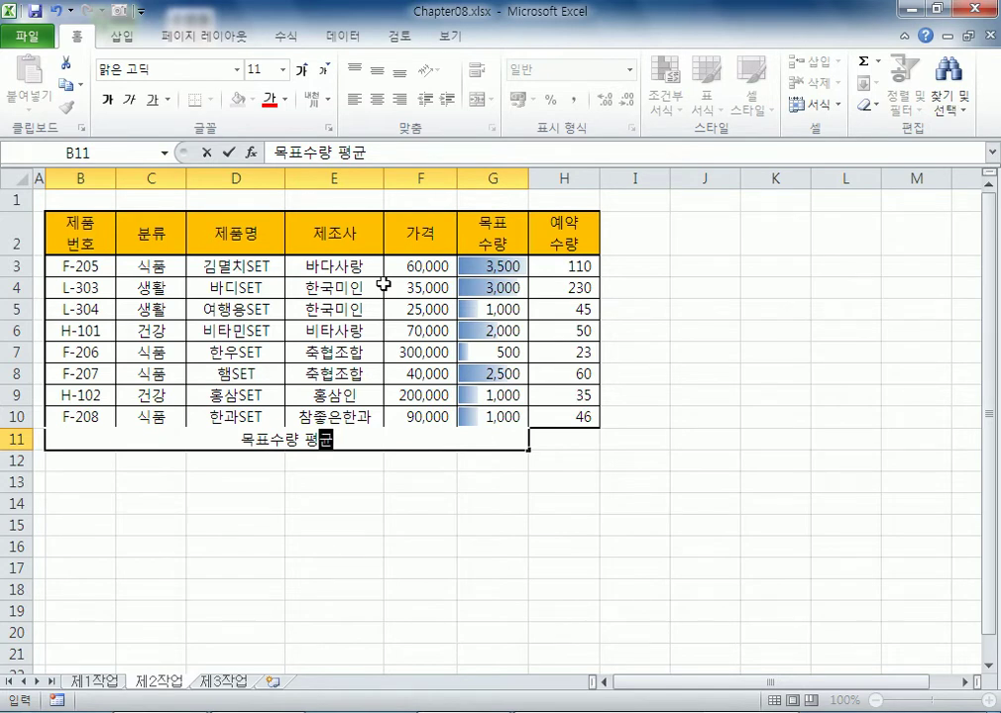
Step: Enter the formula =AVERAGE(G3:G10) in H11 to average the 목표수량 column
left_click(572, 444)
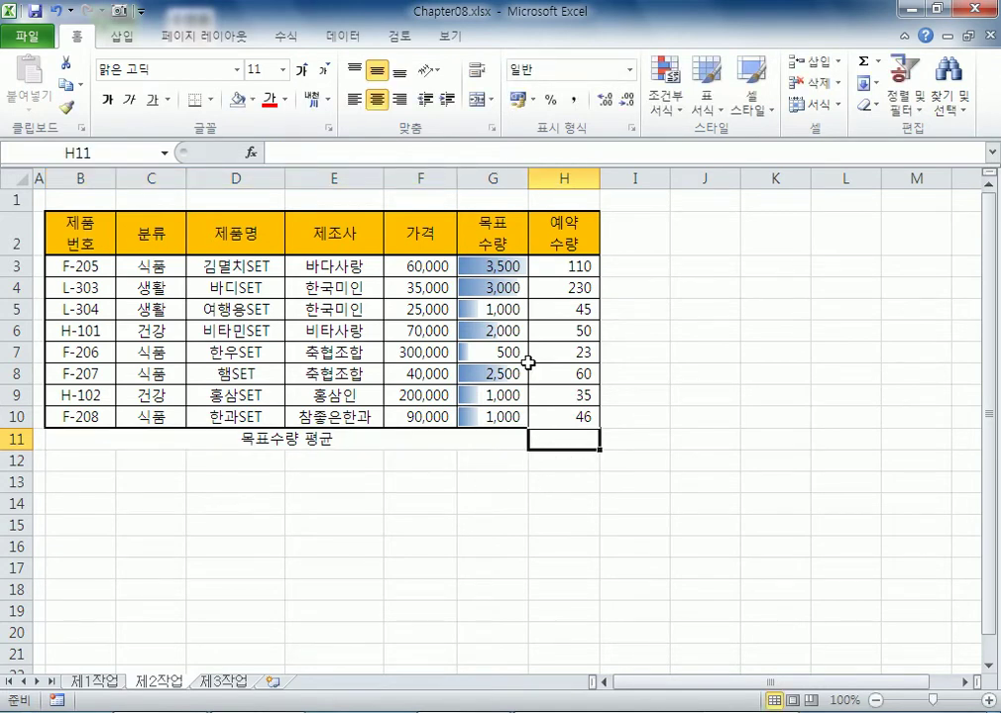
left_click_drag(491, 260, 489, 414)
left_click(555, 439)
type("=")
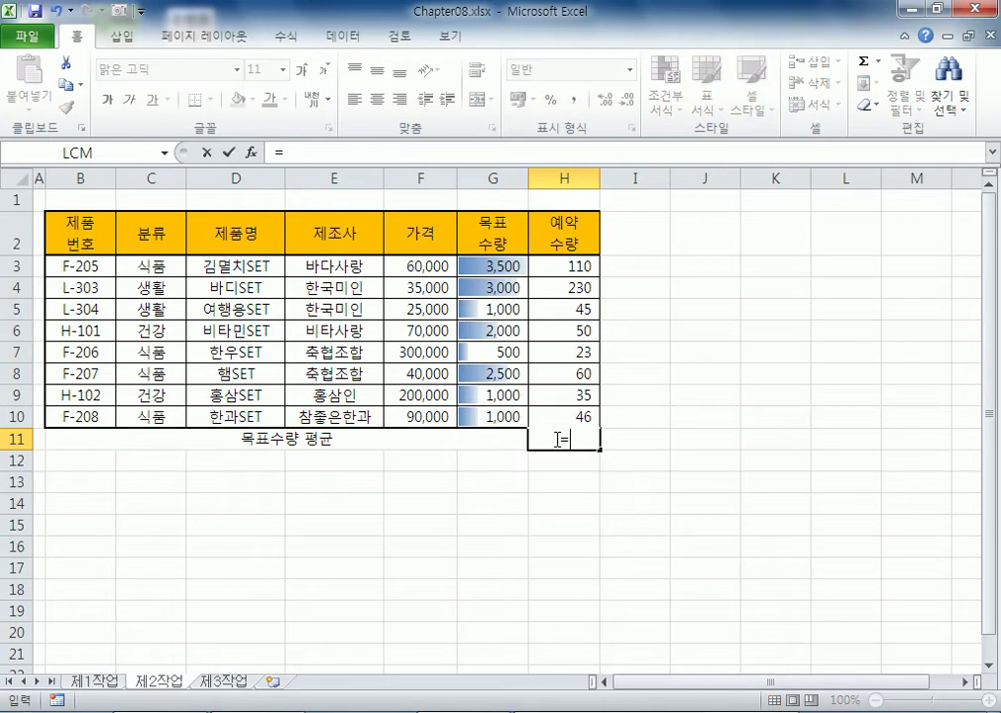
type("ㅁㅁ")
key("BackSpace")
key("BackSpace")
type("average")
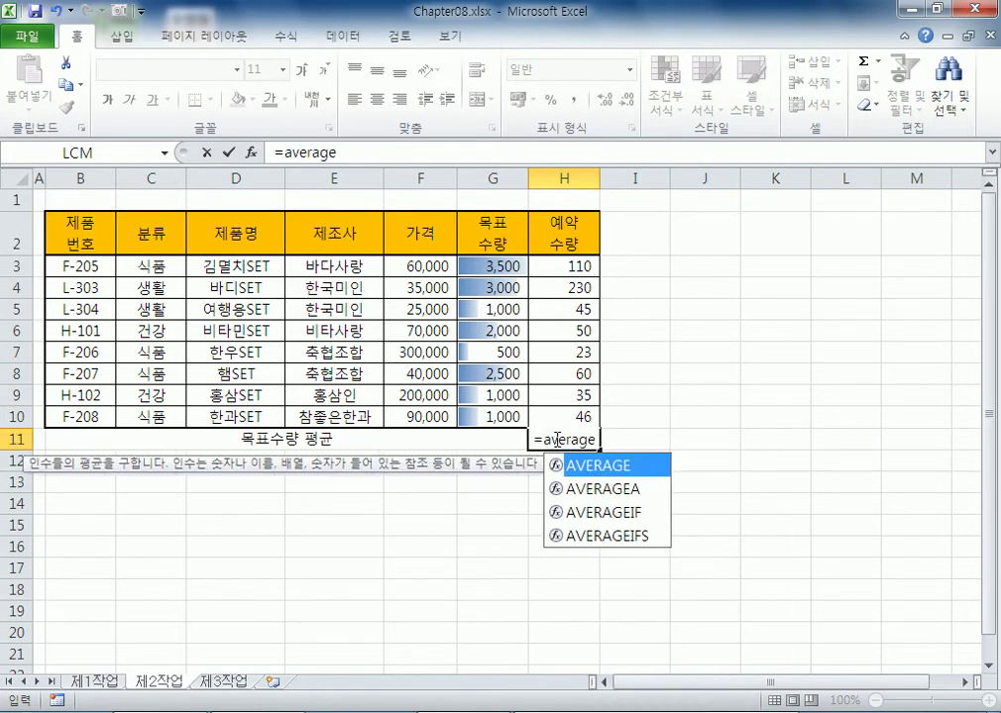
key("Tab")
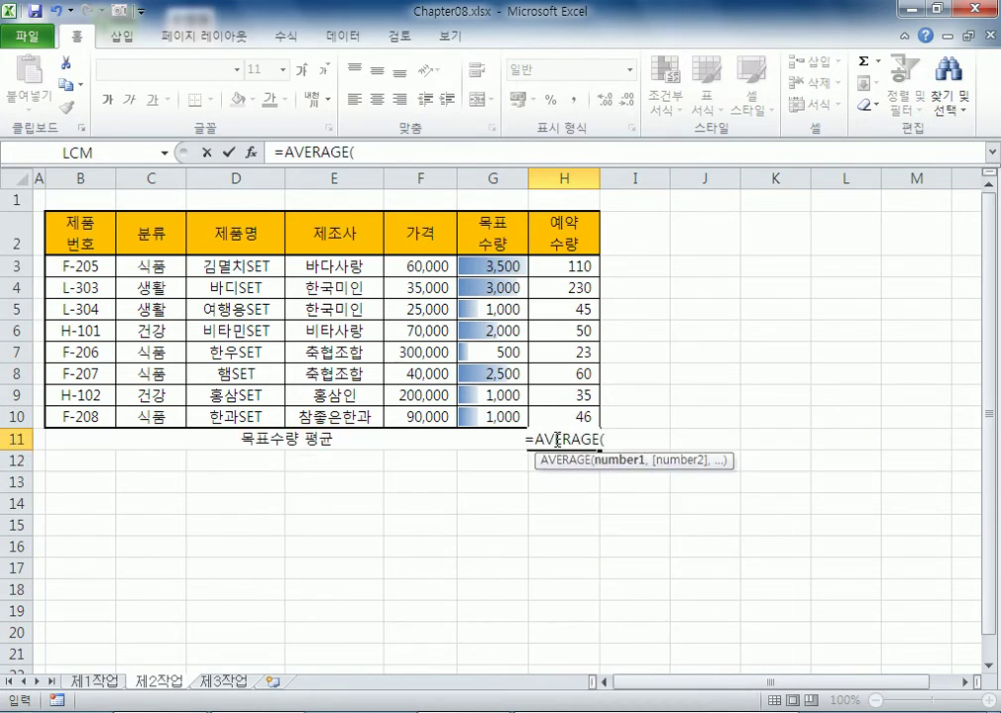
left_click(488, 265)
left_click_drag(487, 266, 486, 416)
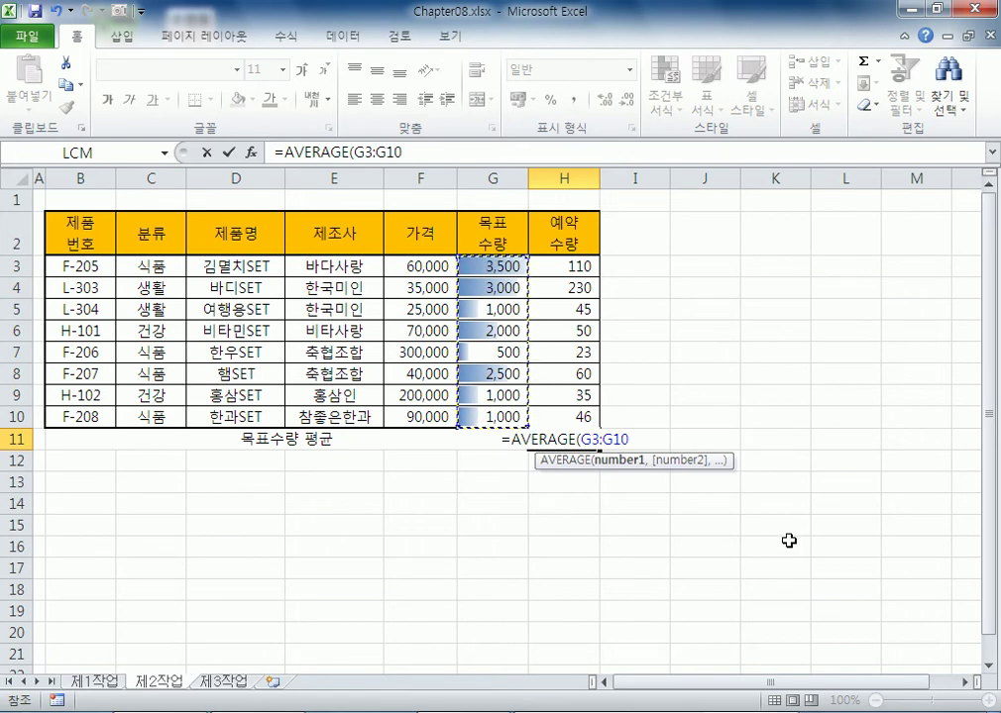
key("Return")
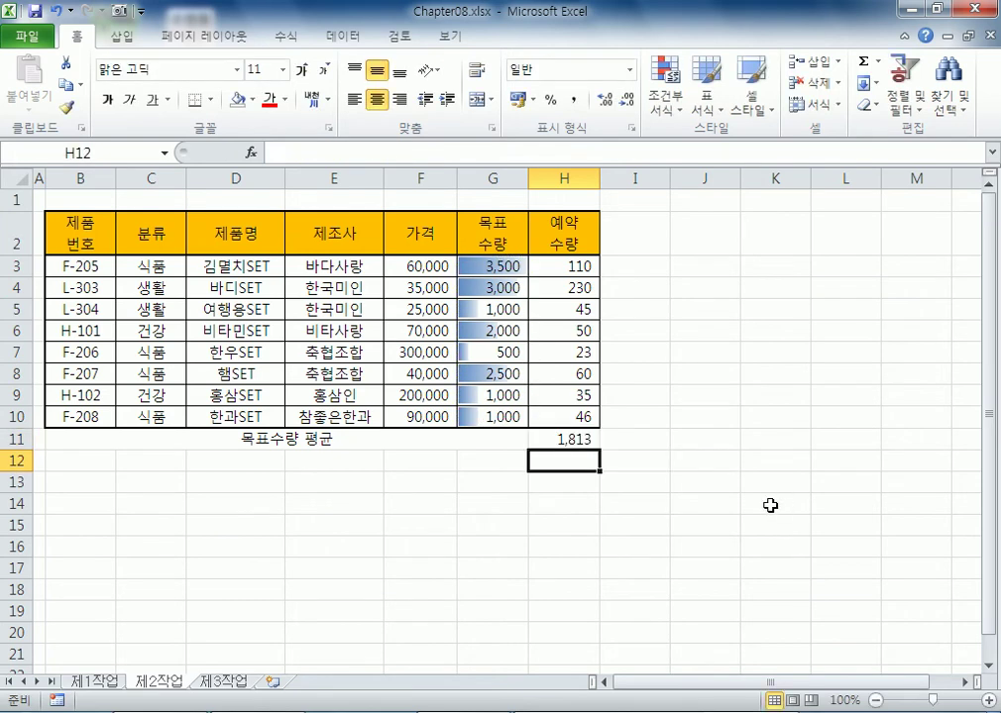
Step: Clear H11 and try the AutoSum average function there with the range G3:G10
left_click(578, 440)
key("Delete")
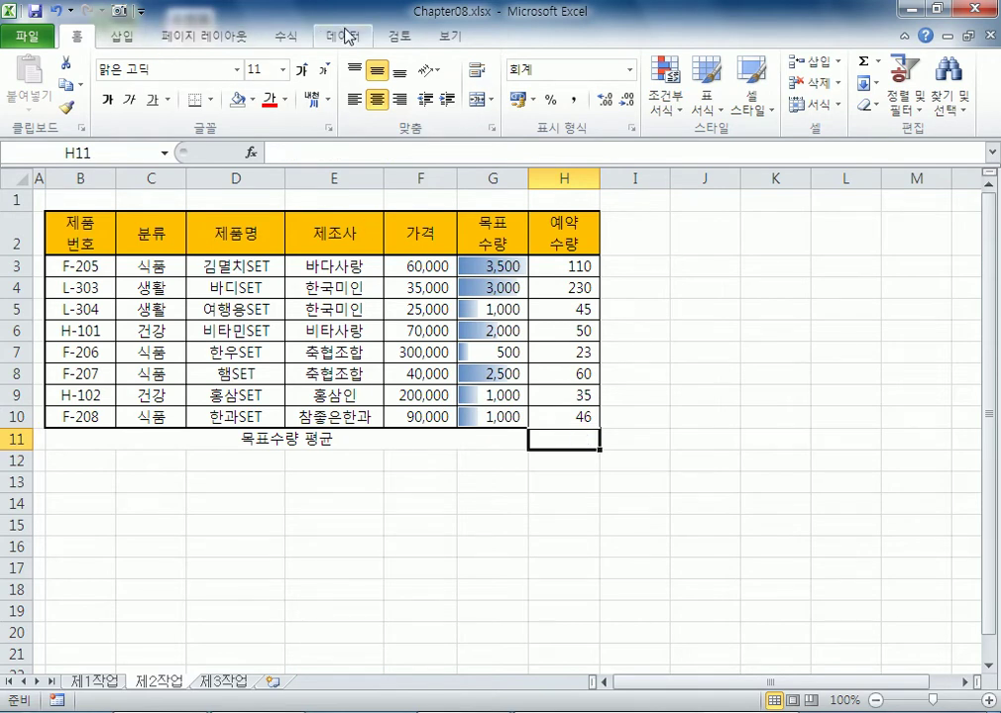
left_click(283, 39)
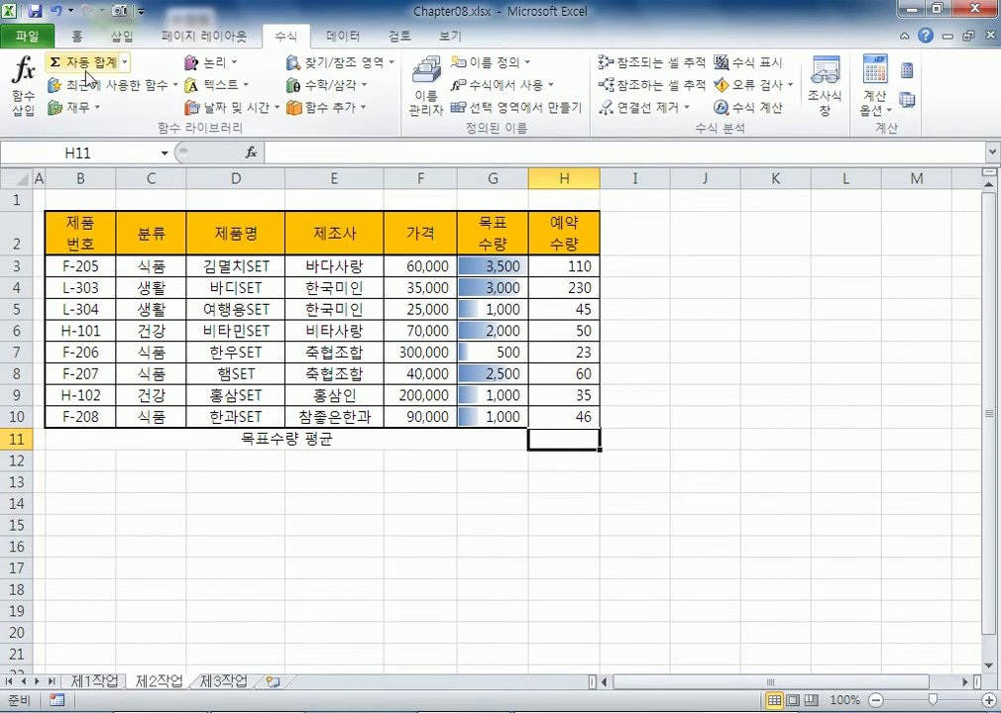
left_click(125, 63)
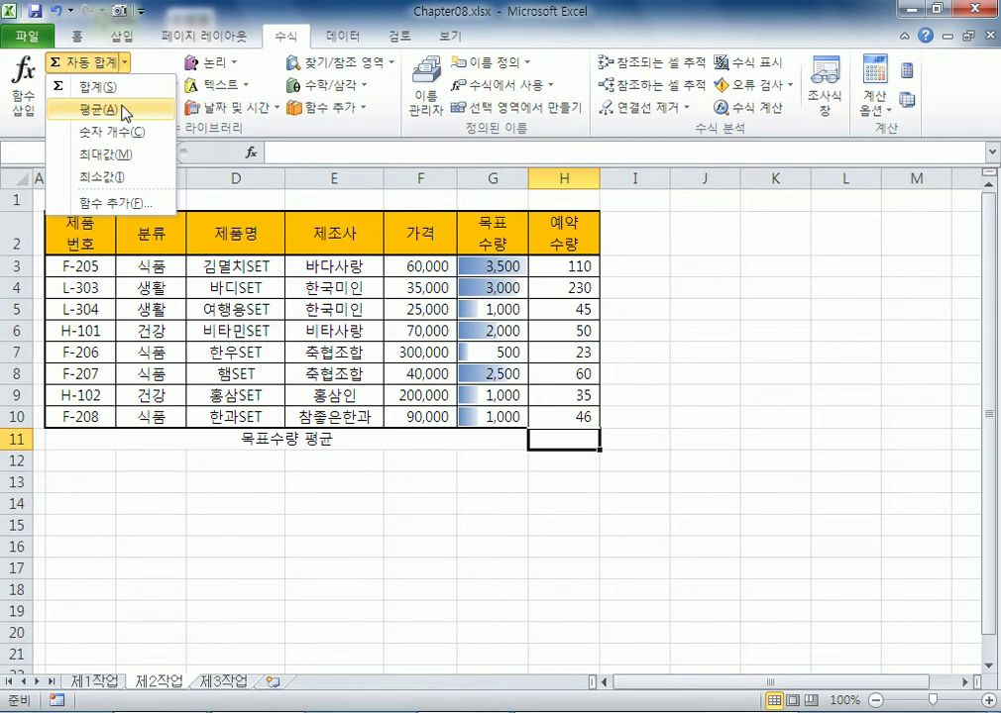
left_click(125, 109)
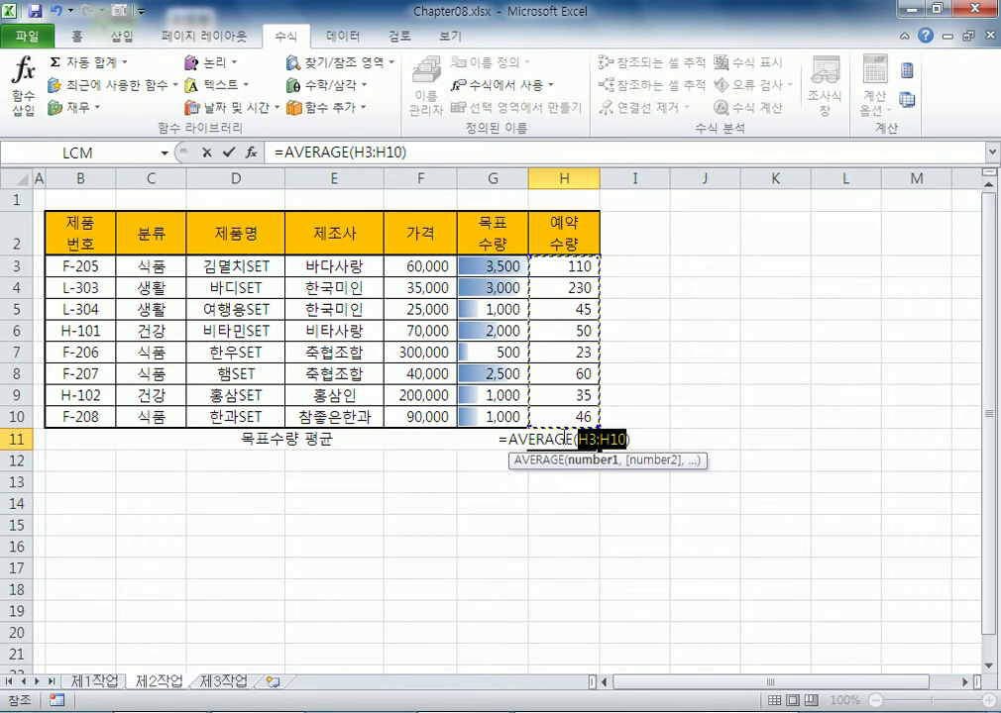
left_click_drag(488, 263, 485, 414)
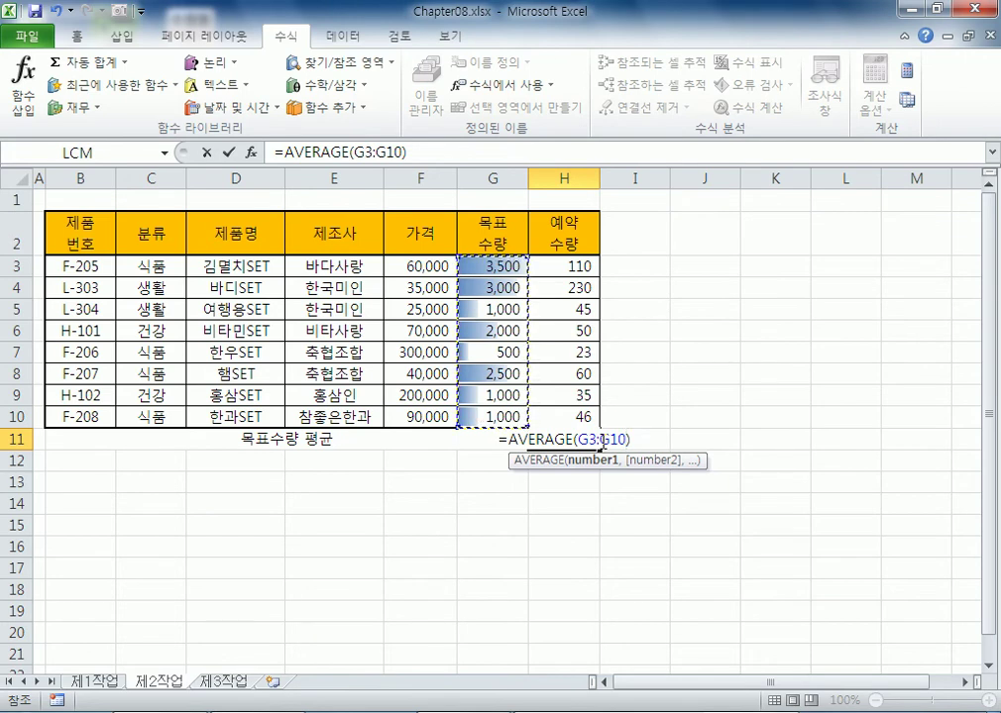
key("Escape")
Step: Calculate the 목표수량 average in the empty cell H11 with the AVERAGE function over G3:G10
type("=ave")
type("rage(")
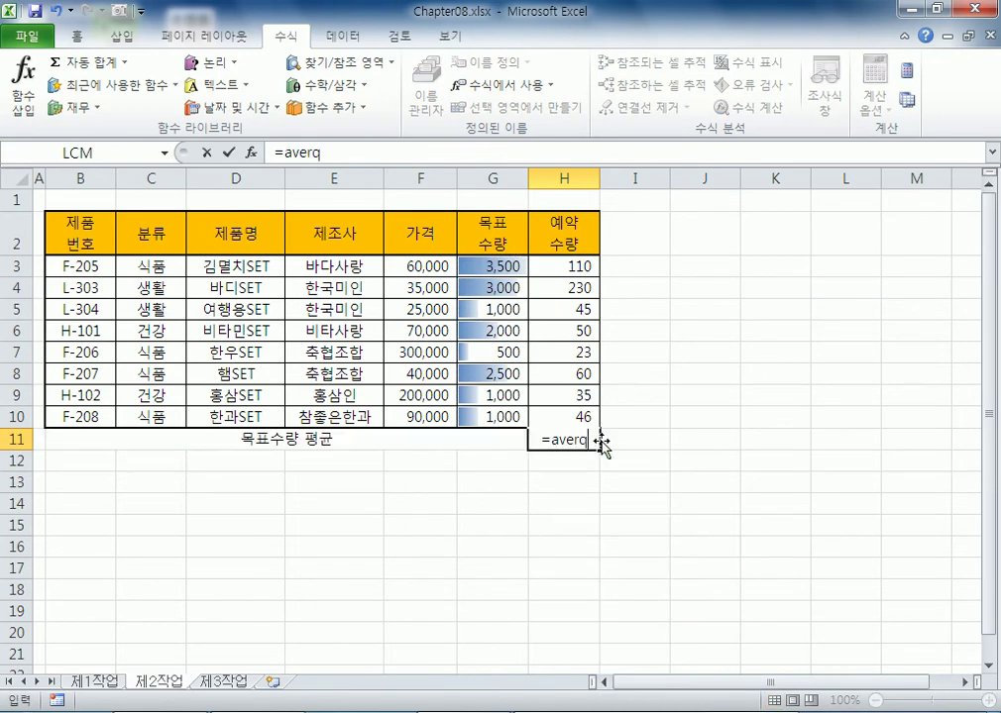
key("Escape")
type("=AVERAGE(")
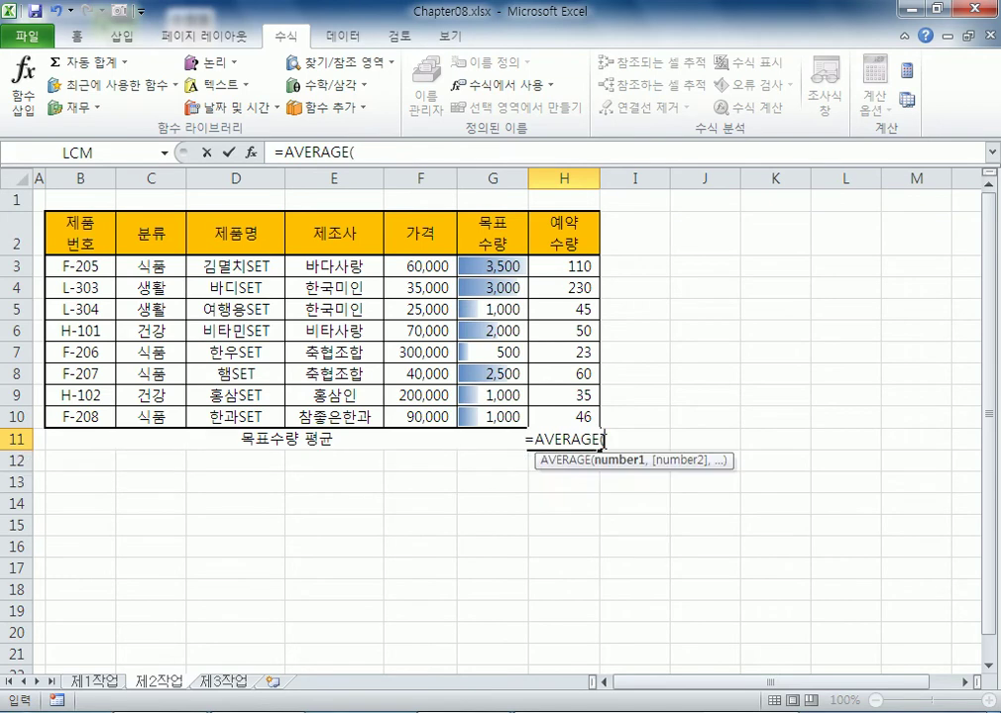
left_click_drag(483, 265, 497, 411)
type(")")
key("BackSpace")
key("Return")
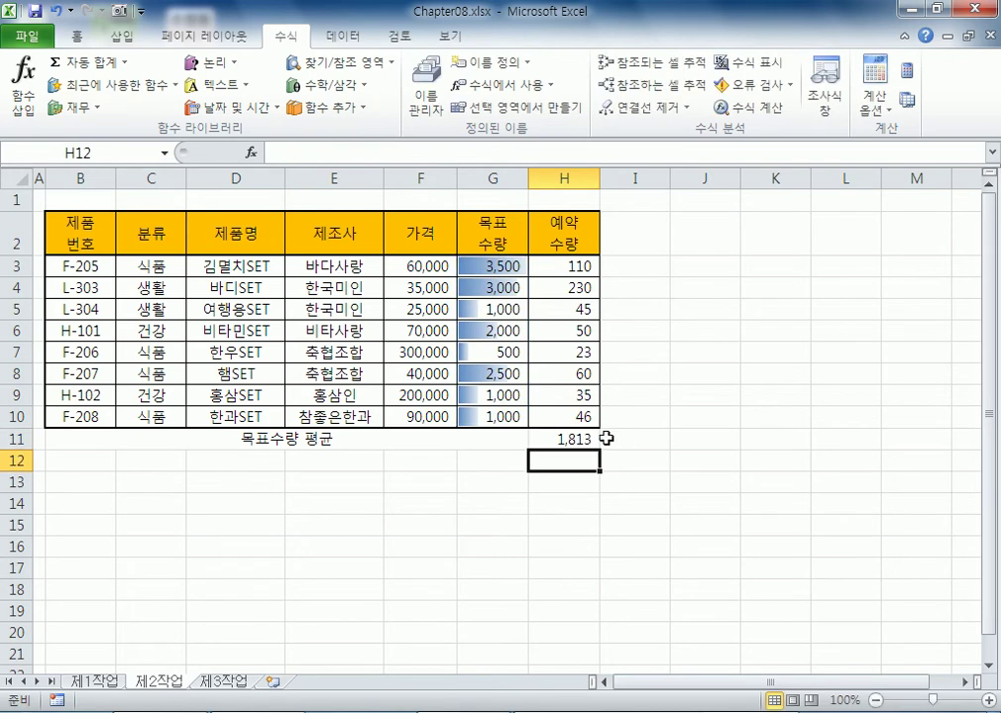
Step: Apply a thick box border (굵은 상자 테두리) around the average row B11:H11
left_click(572, 436)
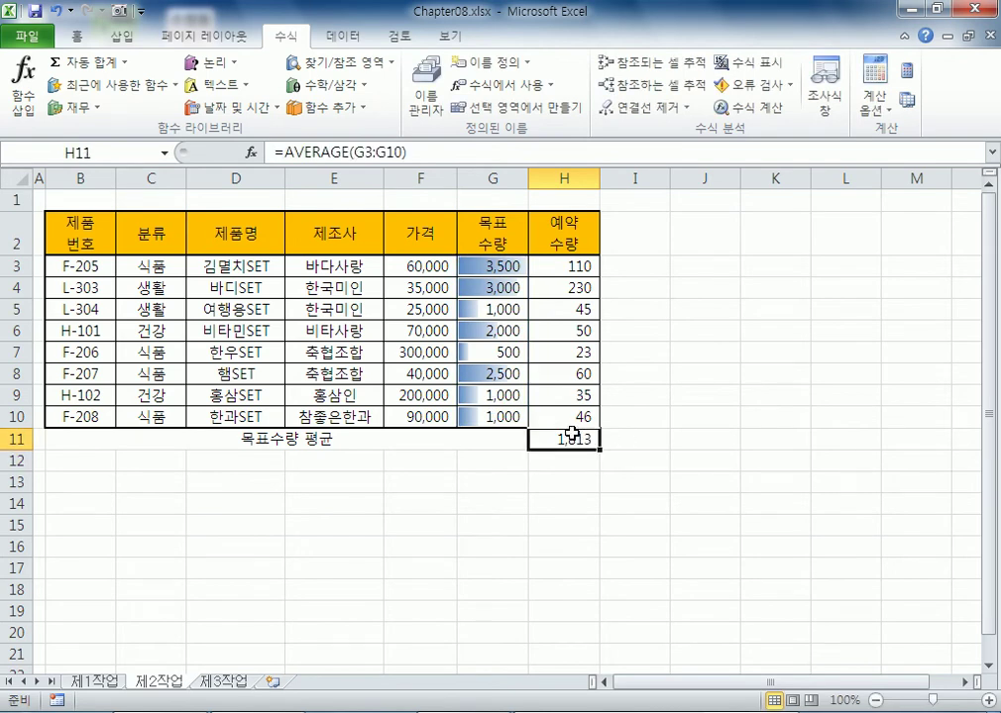
left_click_drag(255, 440, 580, 433)
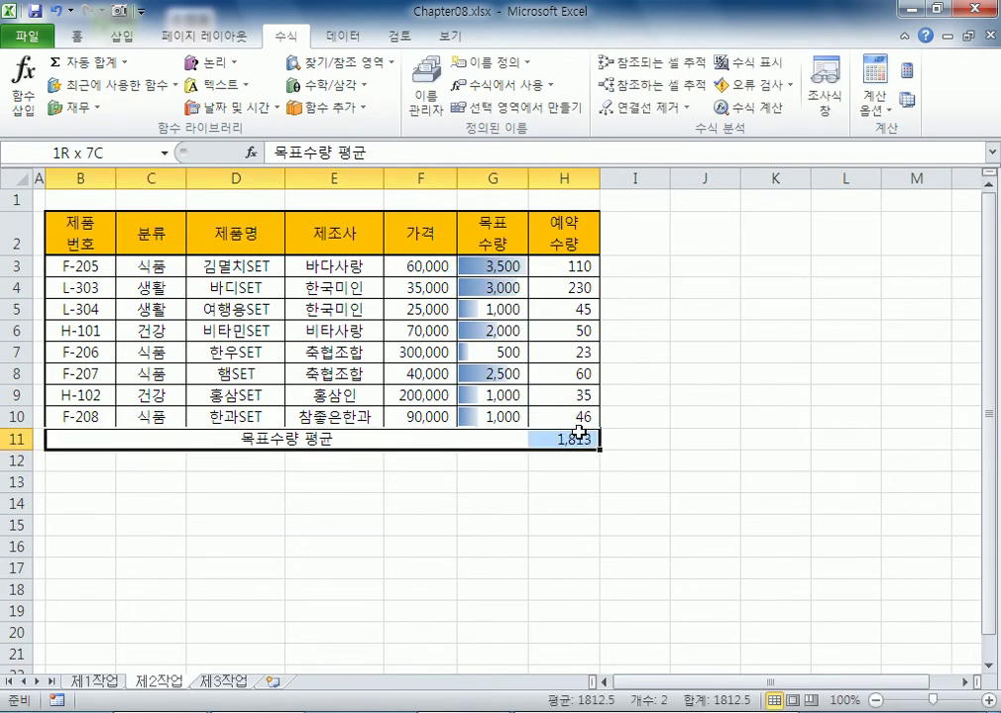
left_click(635, 567)
left_click_drag(198, 437, 547, 440)
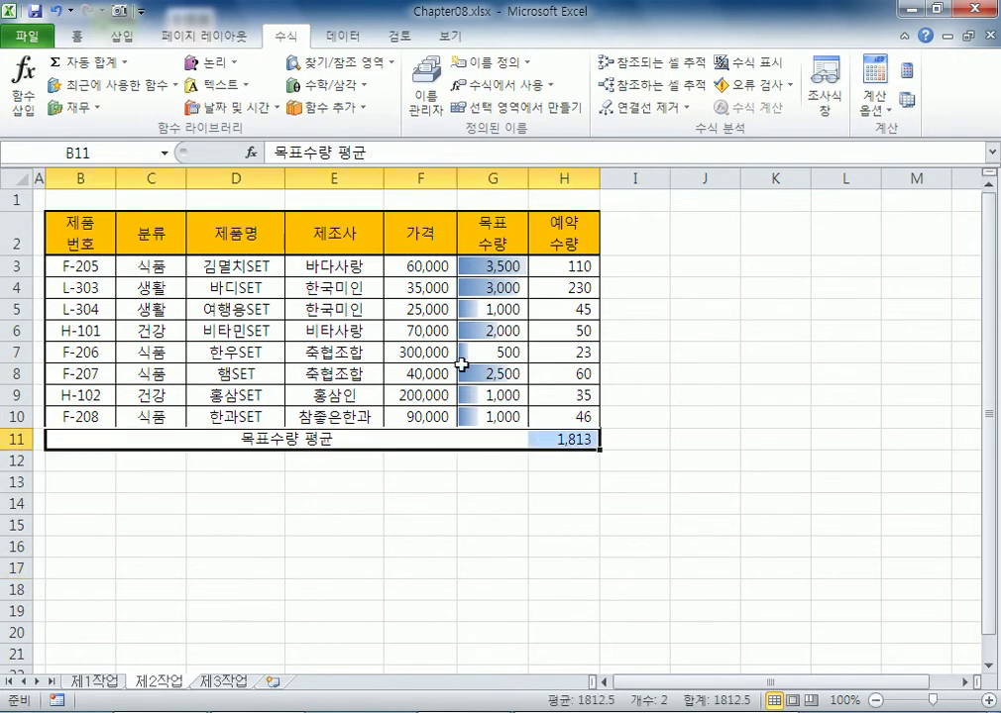
left_click(76, 37)
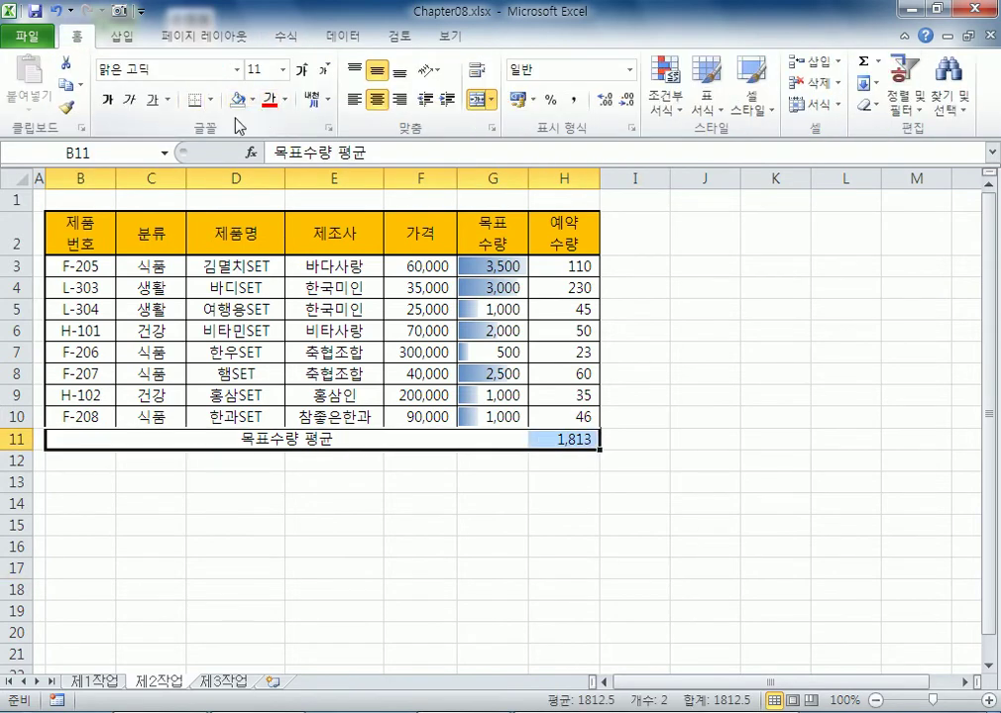
left_click(211, 99)
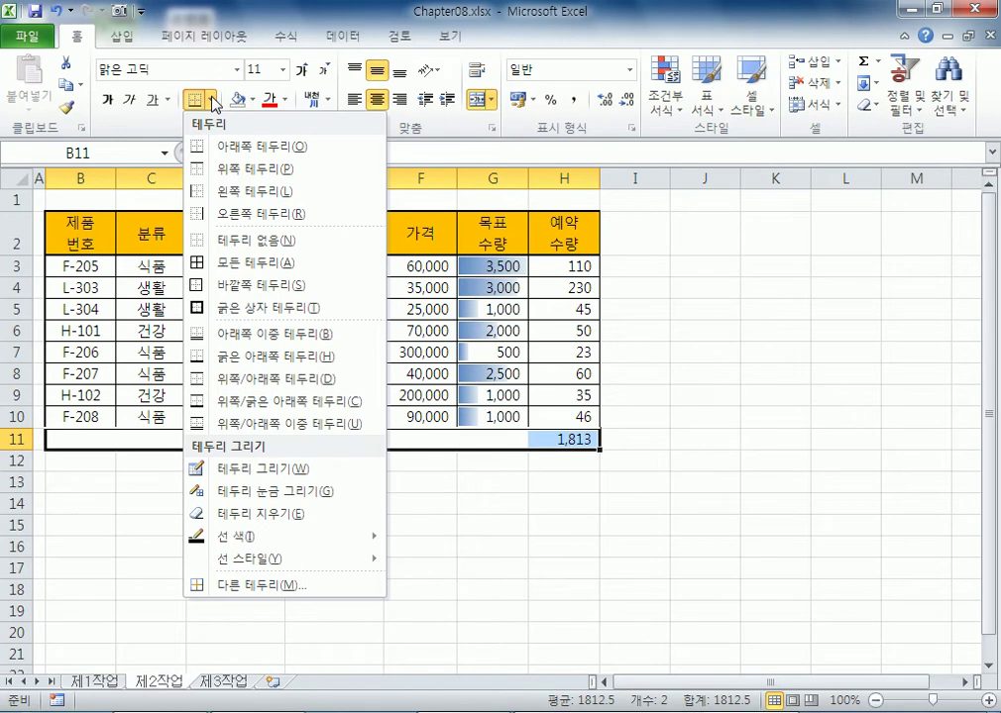
left_click(208, 309)
left_click(342, 589)
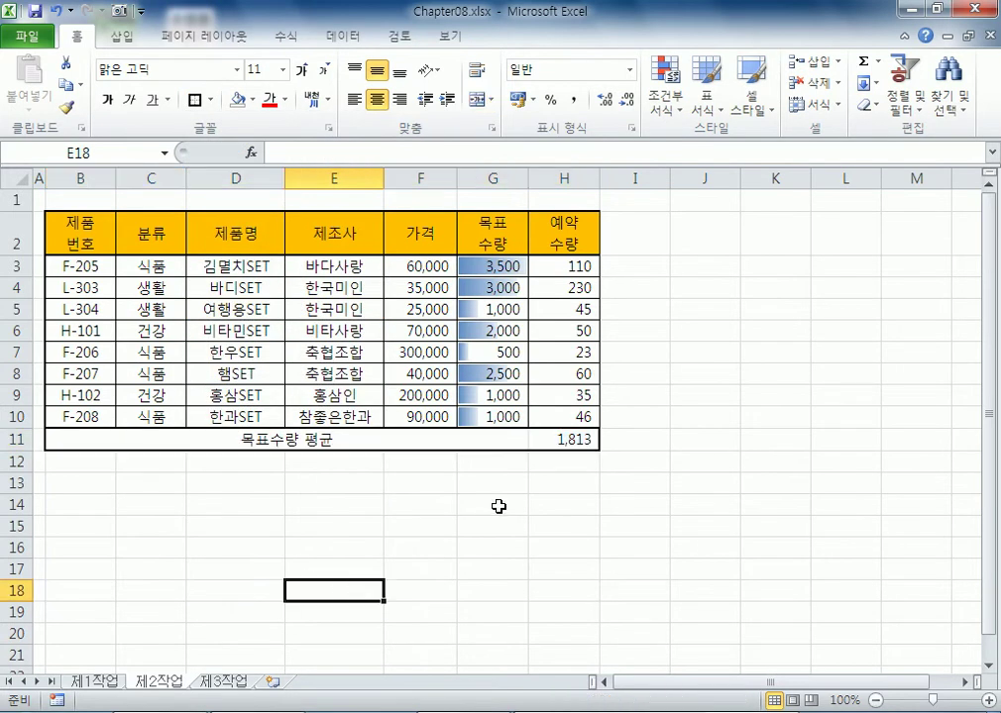
Step: Apply all borders (모든 테두리) to the average row B11:H11
left_click(560, 442)
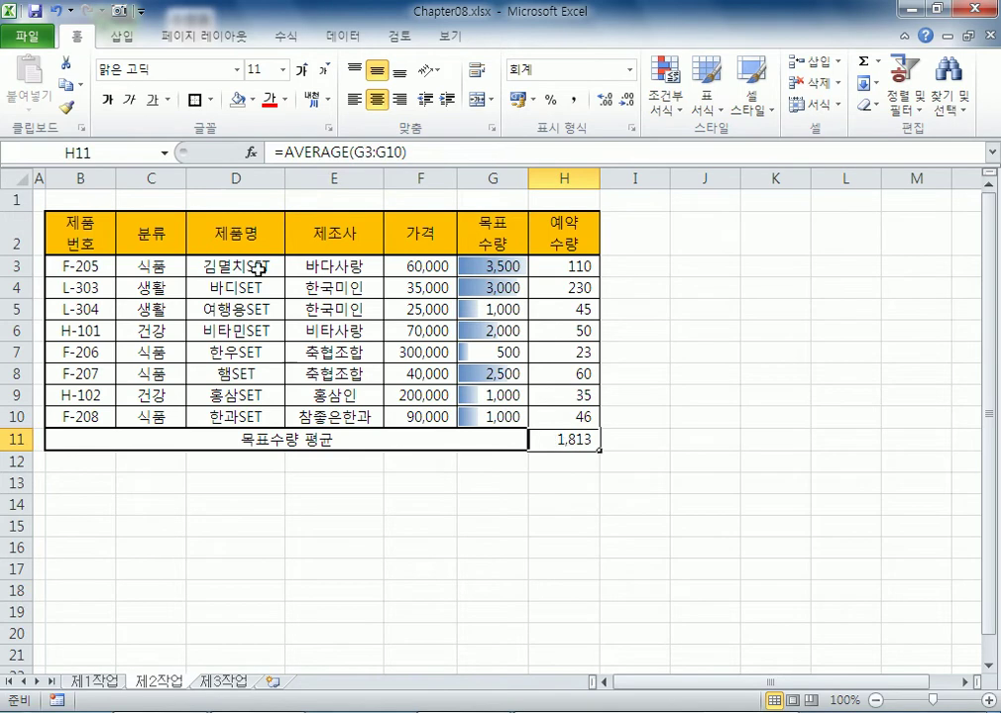
left_click(387, 573)
left_click_drag(561, 440, 418, 438)
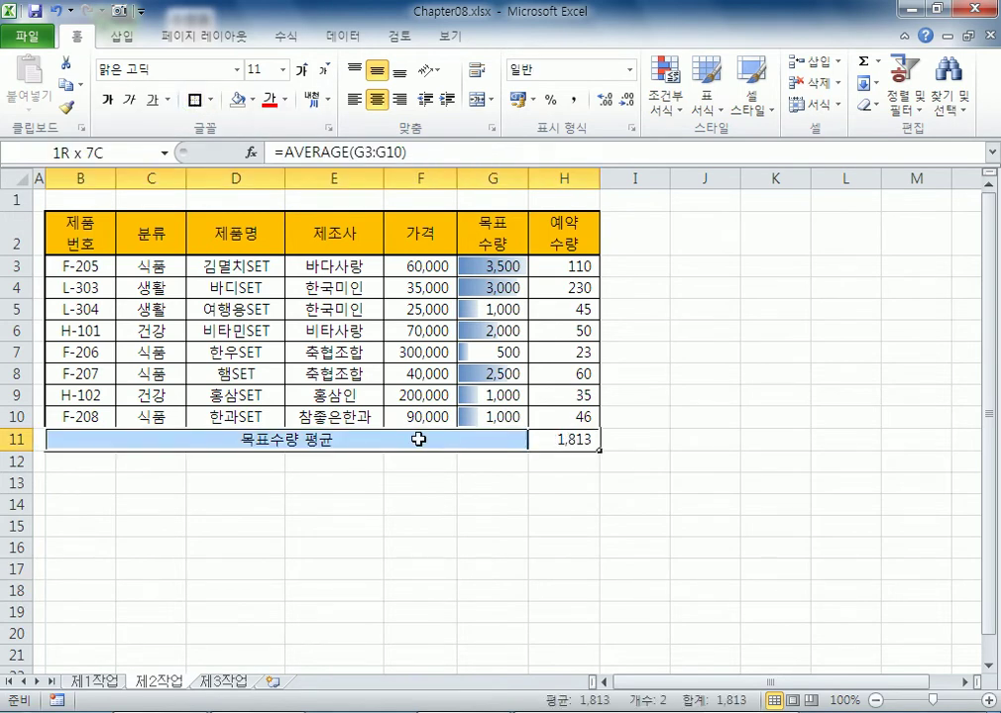
left_click(213, 102)
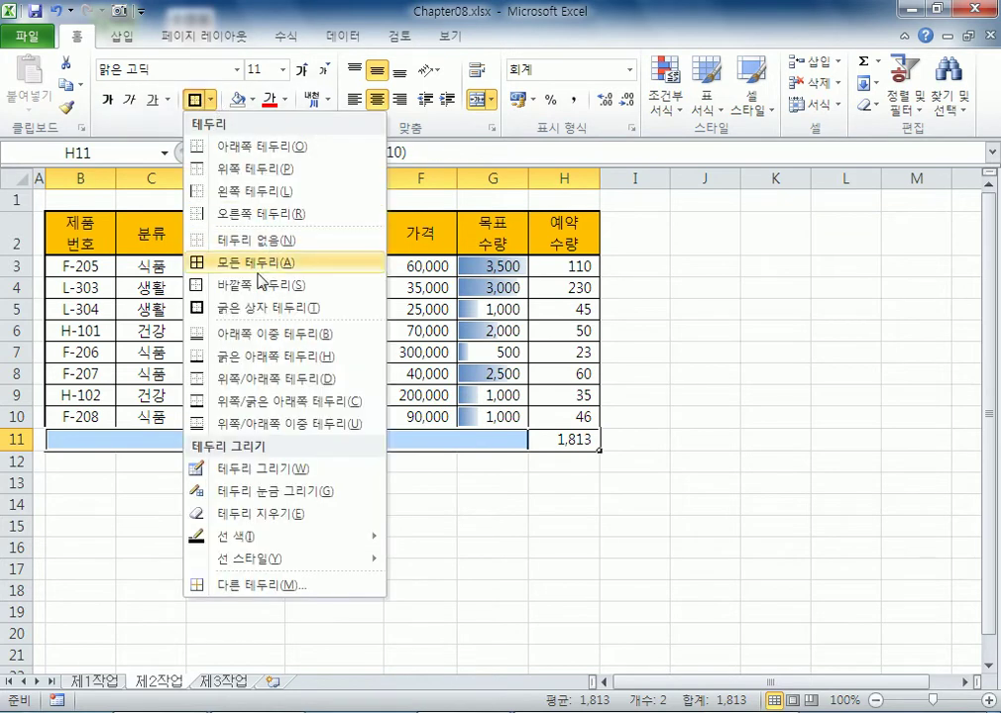
left_click(263, 260)
left_click(423, 617)
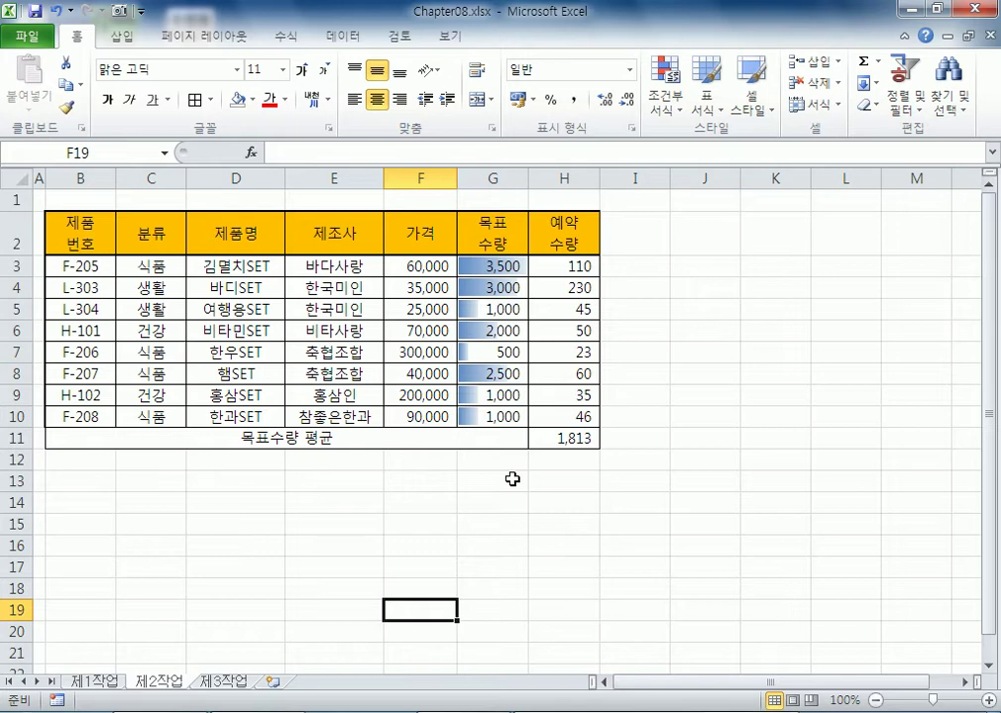
Step: Enter 1900 in H12 under the 목표수량 average and review the 목표수량 values in G3:G10
left_click(569, 437)
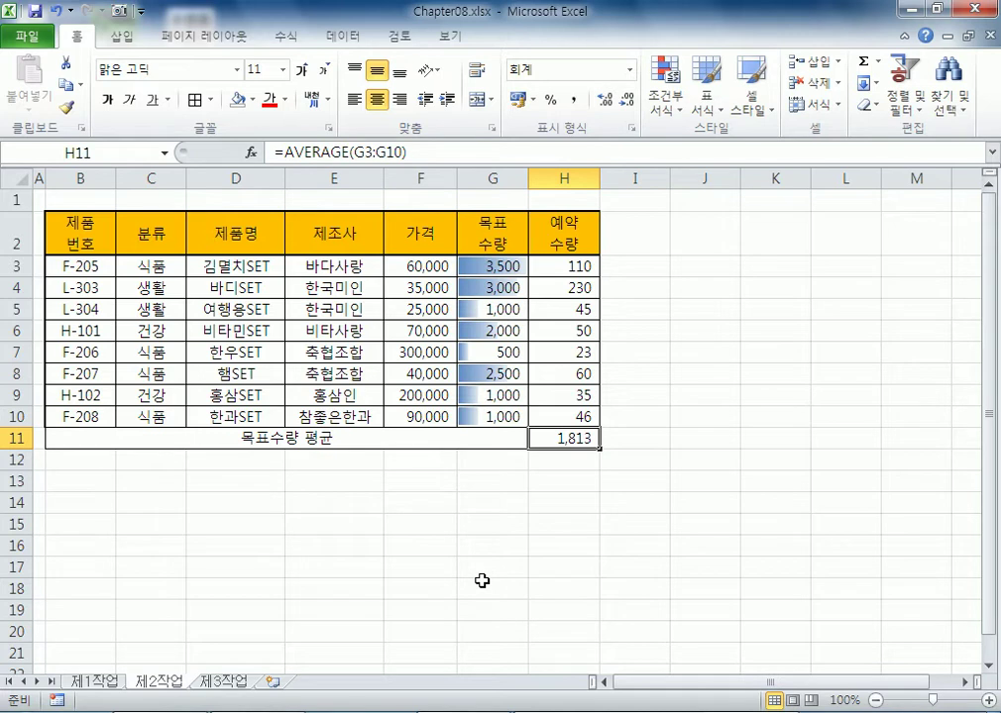
left_click(559, 463)
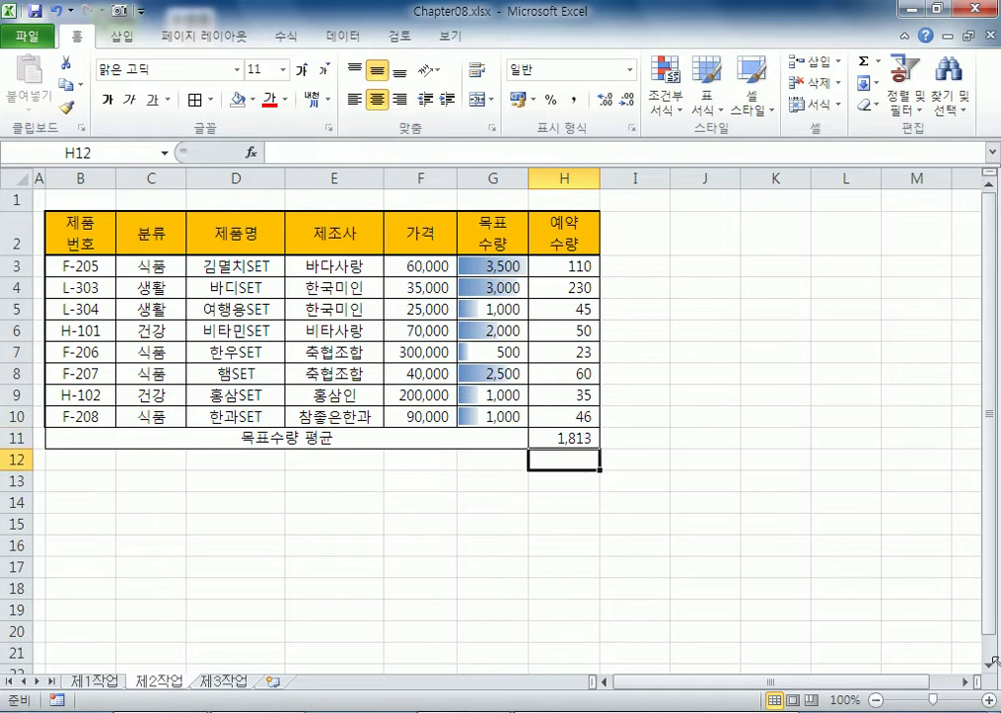
type("1900")
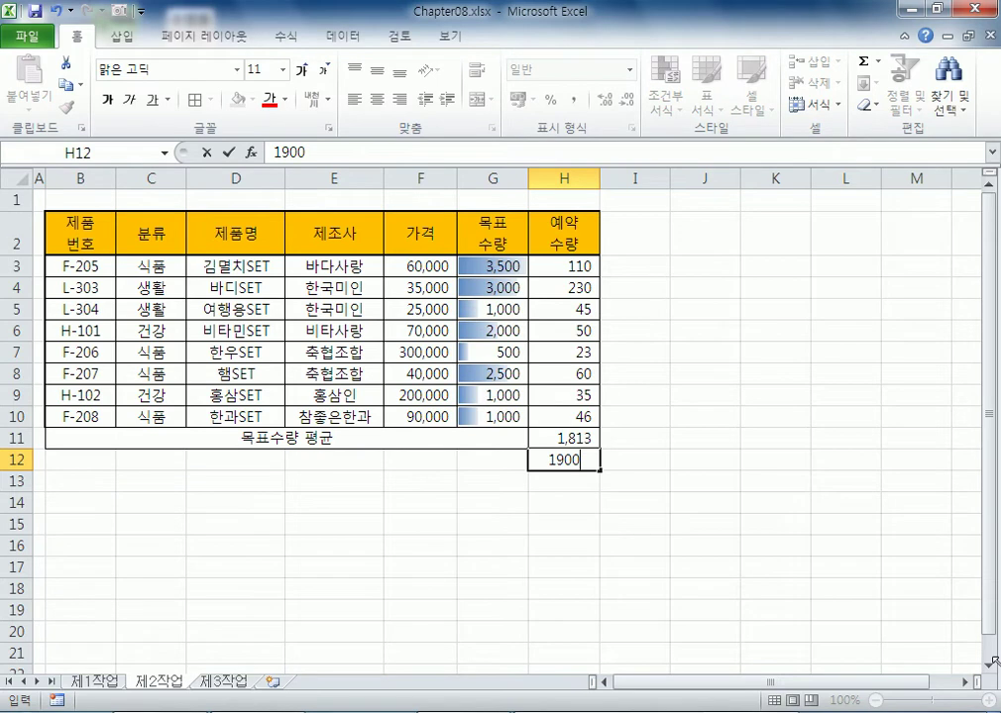
key("Return")
key("Up")
key("Up")
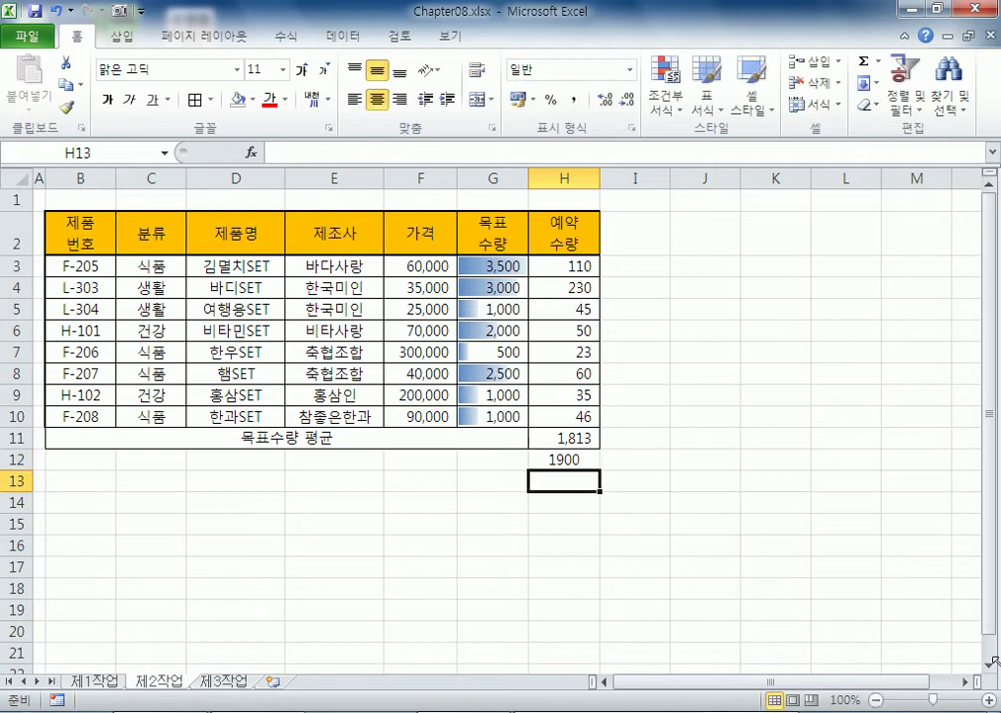
left_click_drag(474, 266, 502, 420)
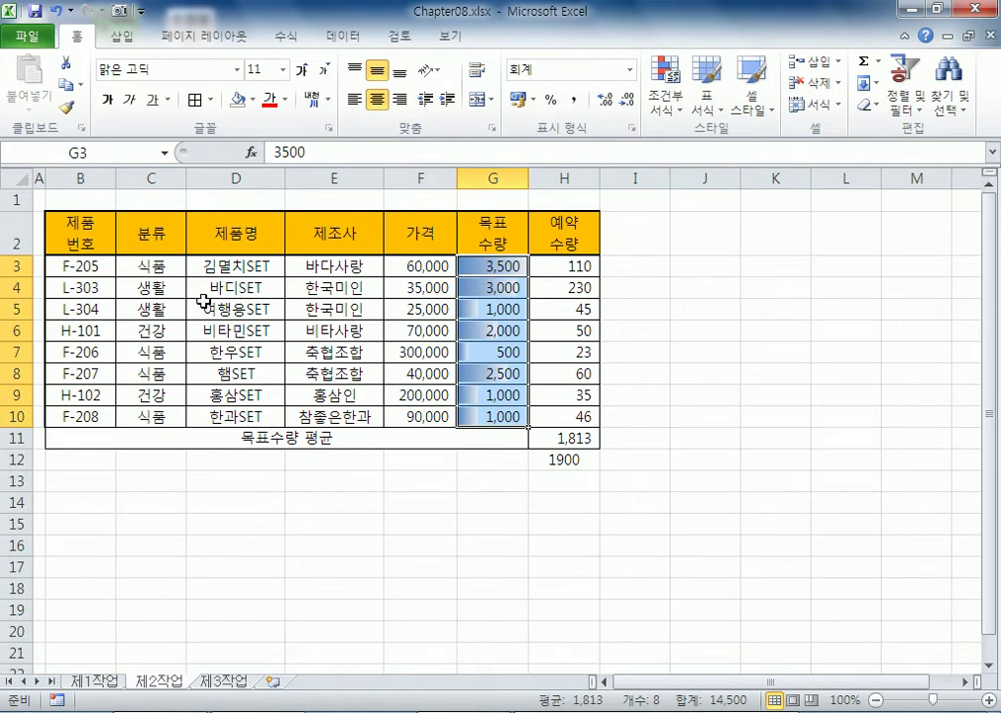
left_click(480, 352)
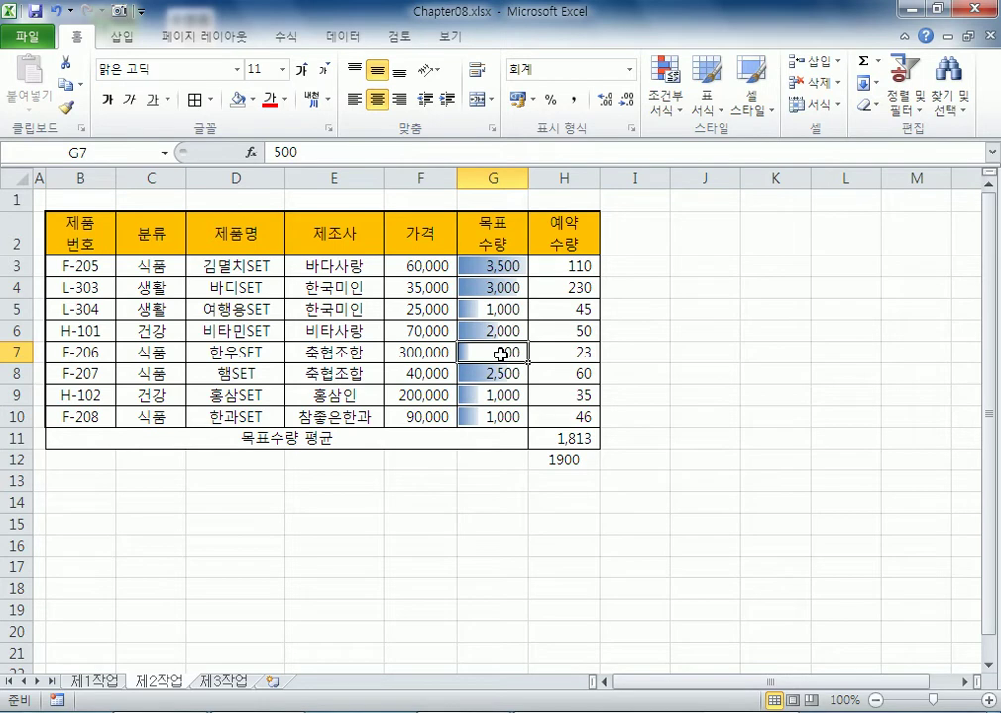
Step: Clear the trial number from H12
left_click(543, 458)
key("Delete")
left_click(452, 462)
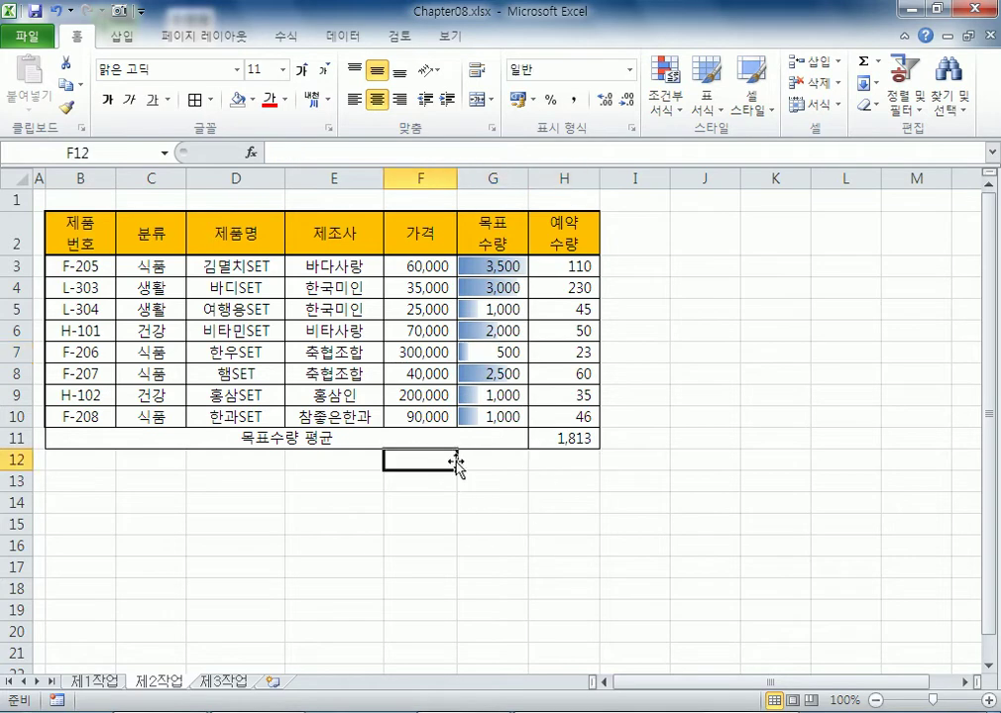
Step: Set up a Goal Seek (목표값 찾기) with H11 as the formula cell and 1900 as the target value
left_click(677, 416)
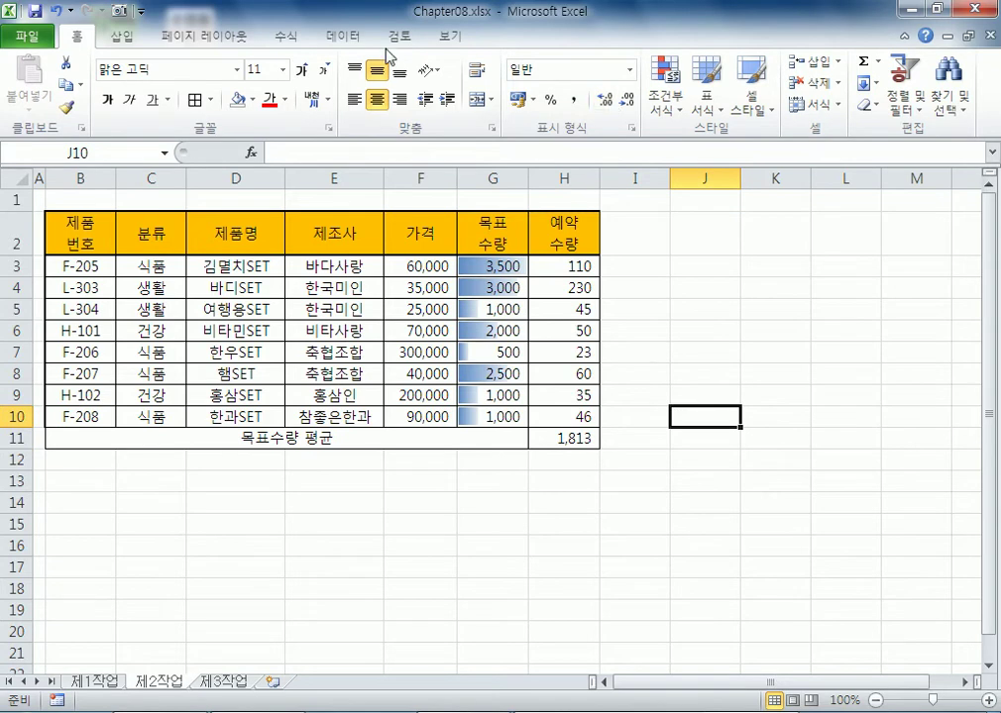
left_click(344, 38)
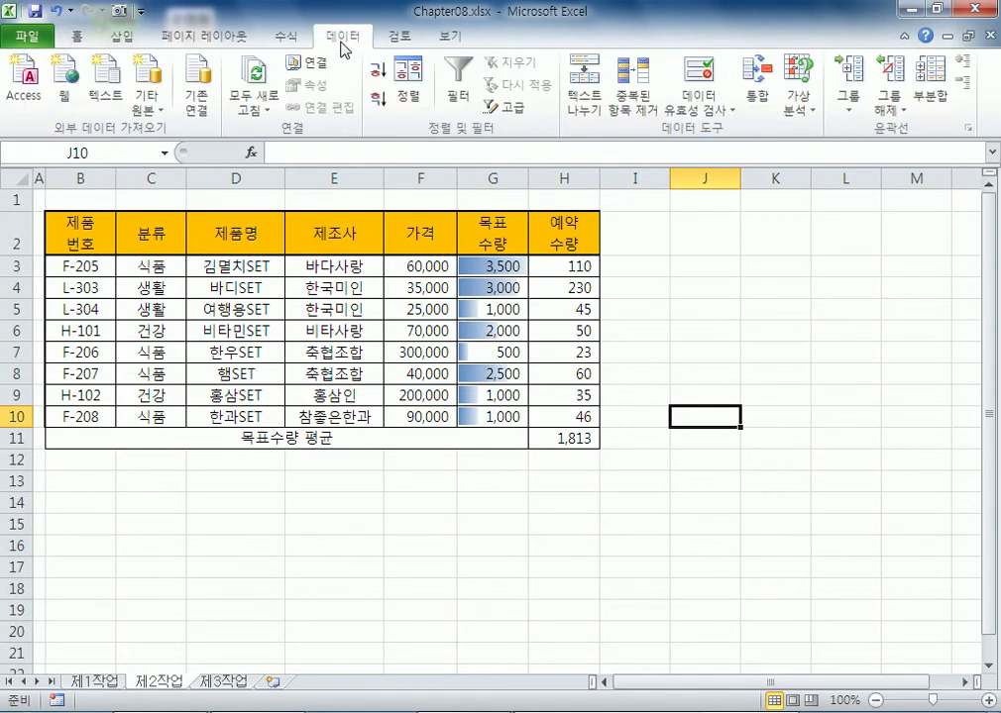
left_click(803, 118)
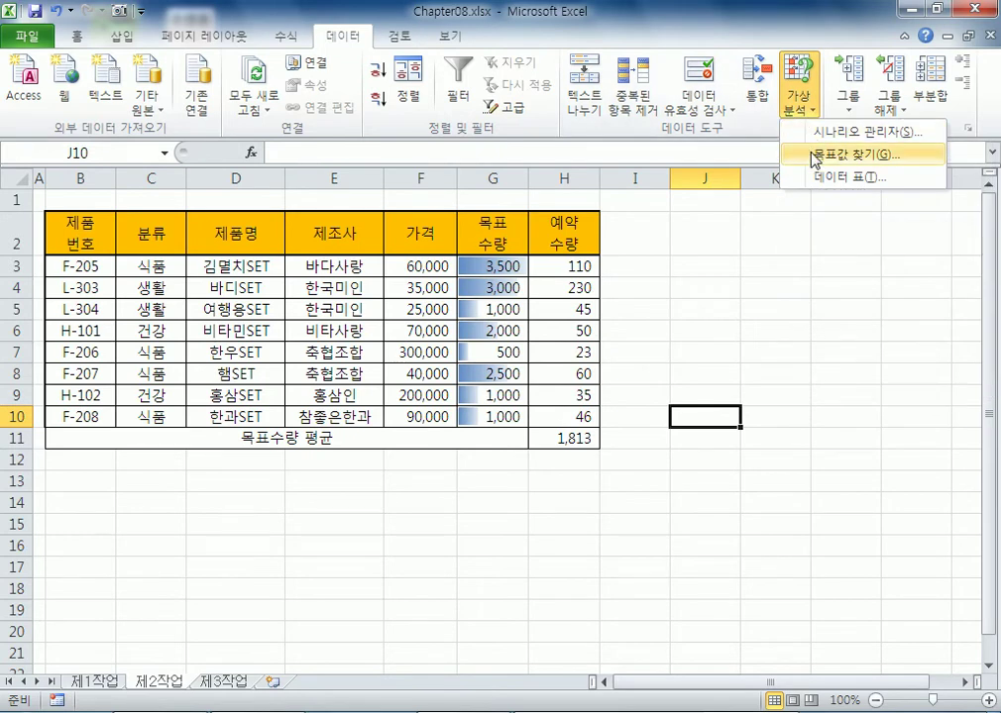
left_click(814, 156)
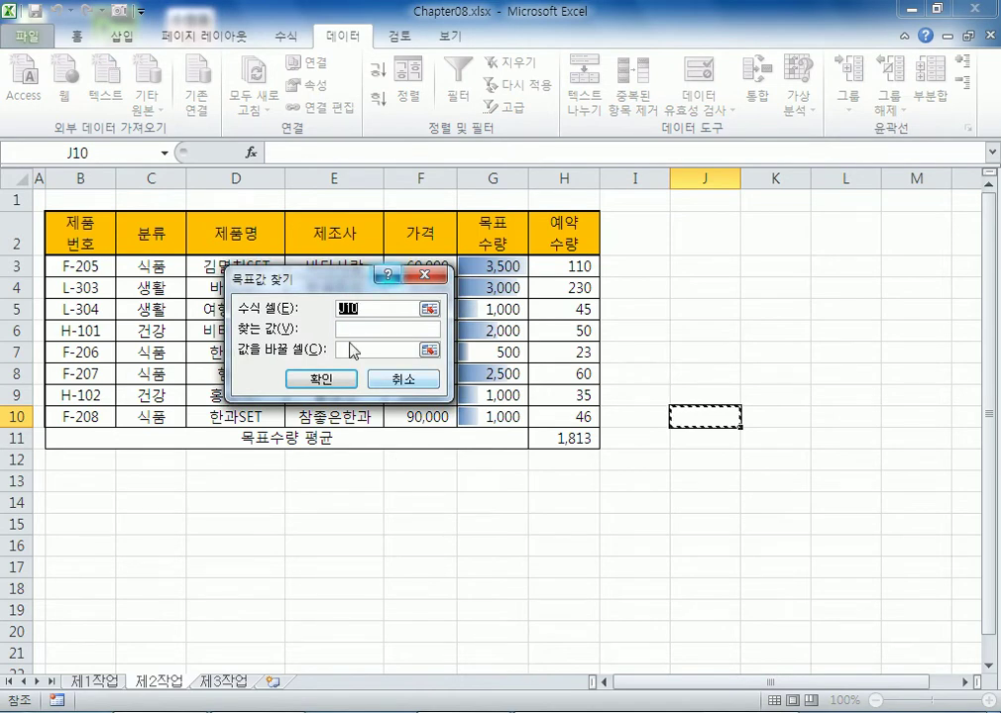
left_click_drag(330, 281, 376, 419)
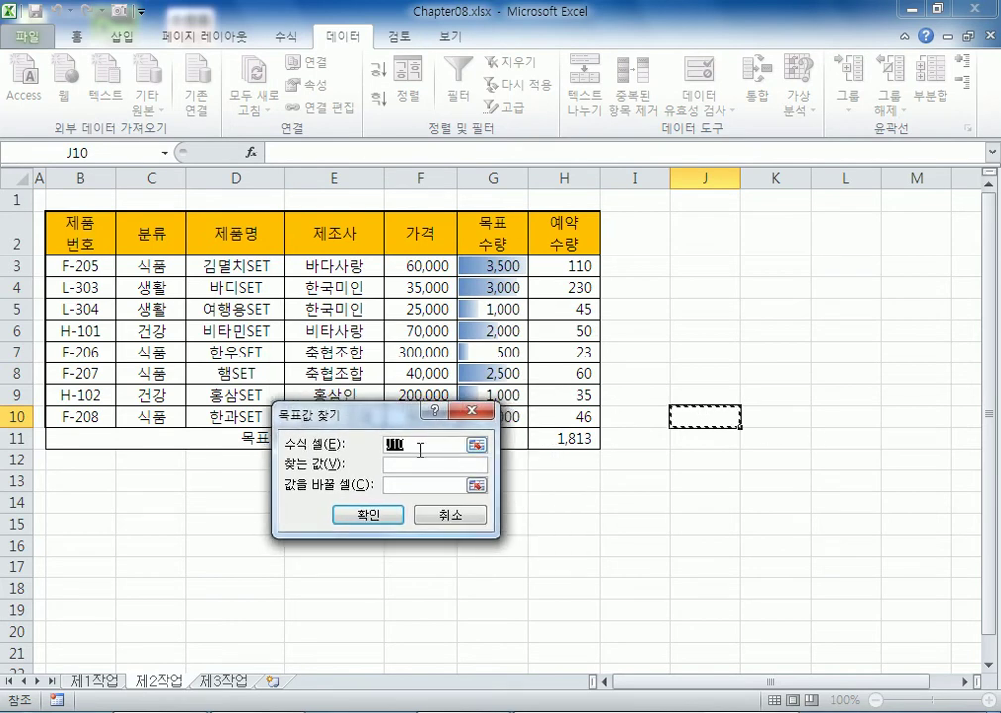
left_click(560, 439)
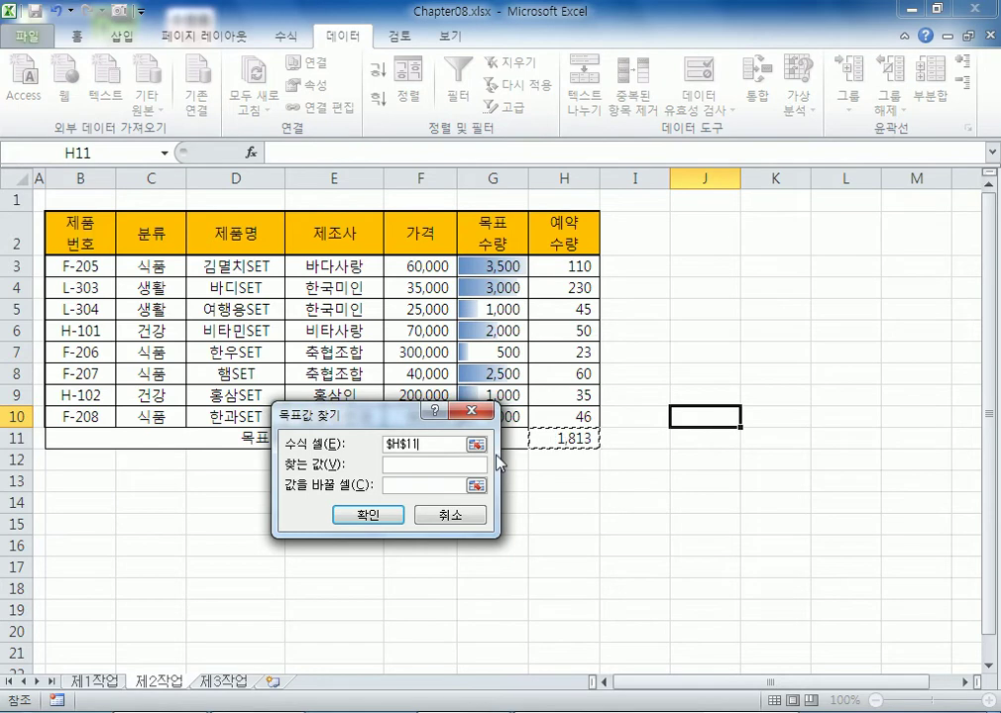
left_click(443, 463)
type("1900")
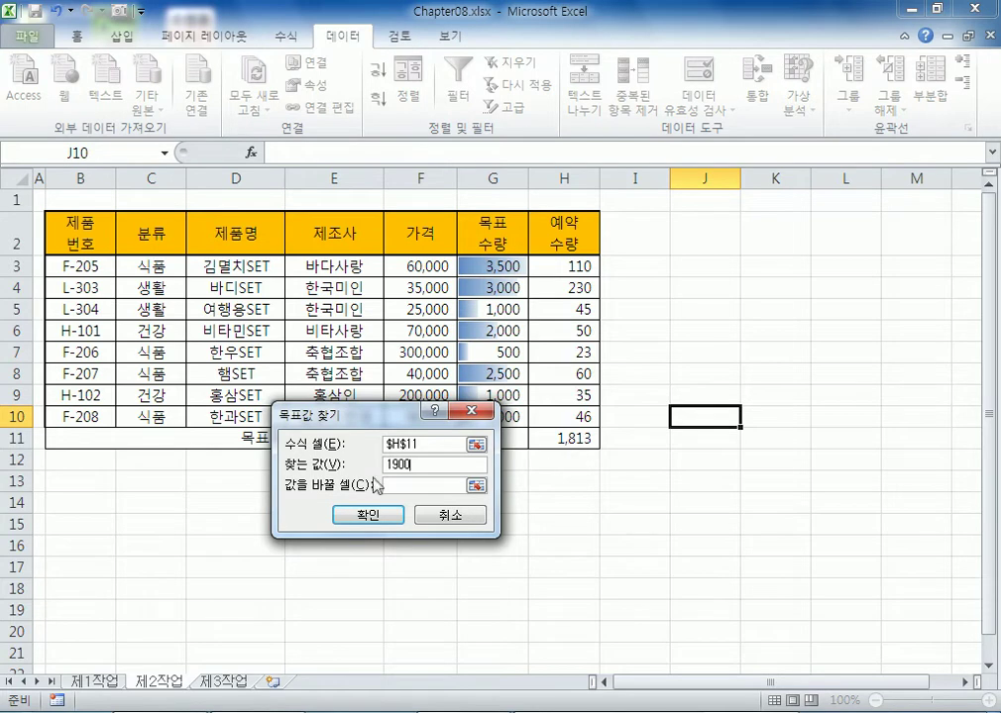
Step: Choose G7, the 한우SET 목표수량, as the changing cell, run the goal seek and keep its solution
left_click(402, 485)
left_click_drag(362, 410, 441, 429)
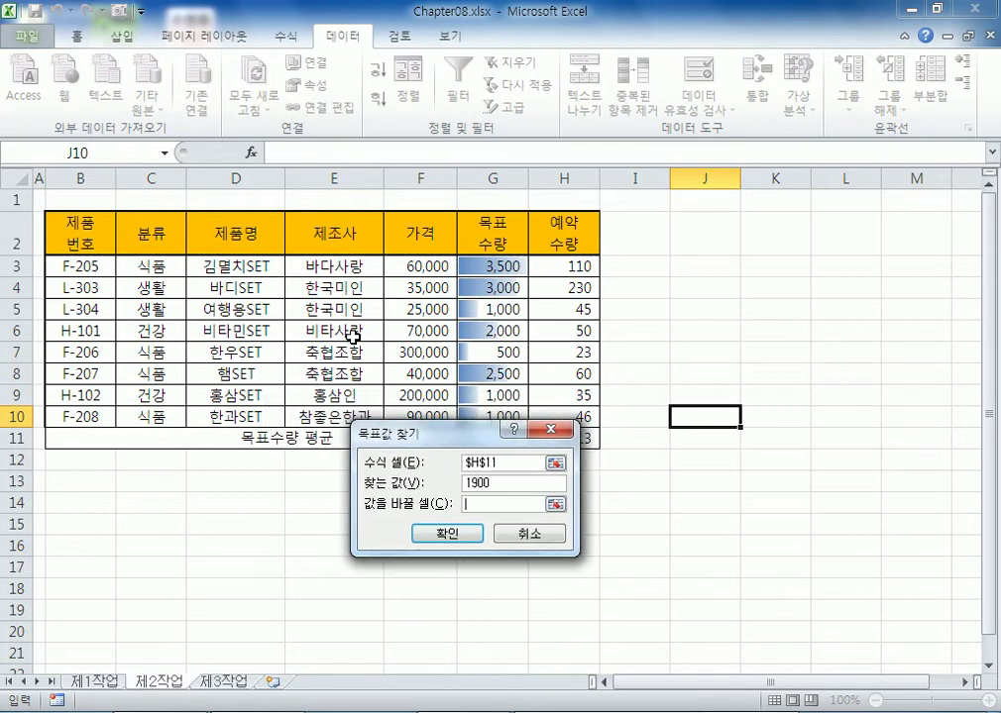
left_click(513, 352)
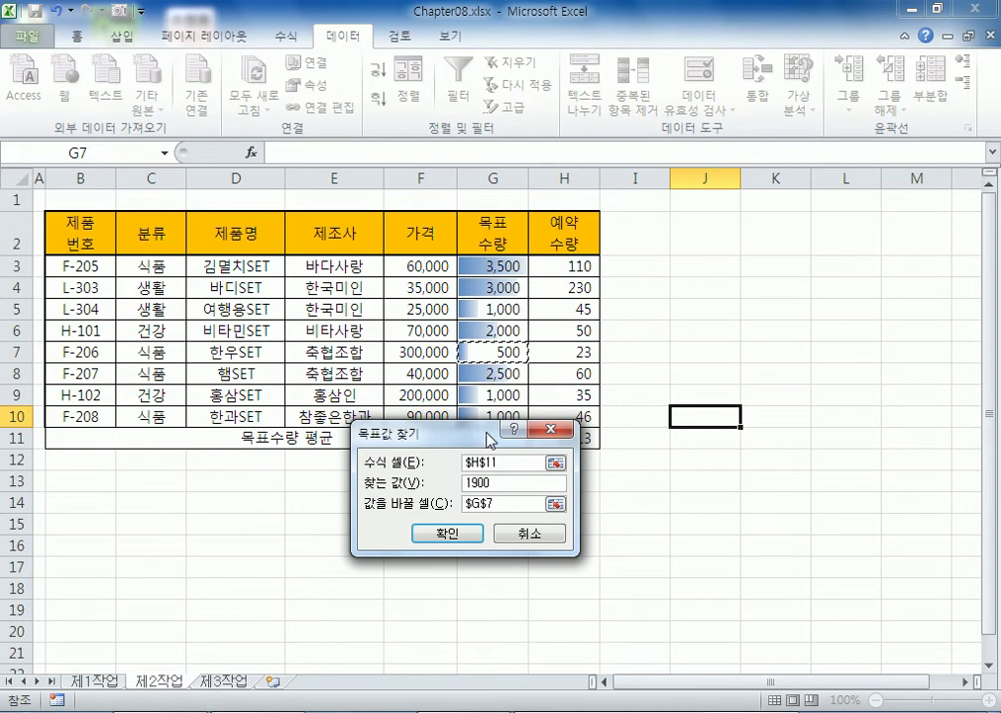
left_click_drag(490, 438, 439, 449)
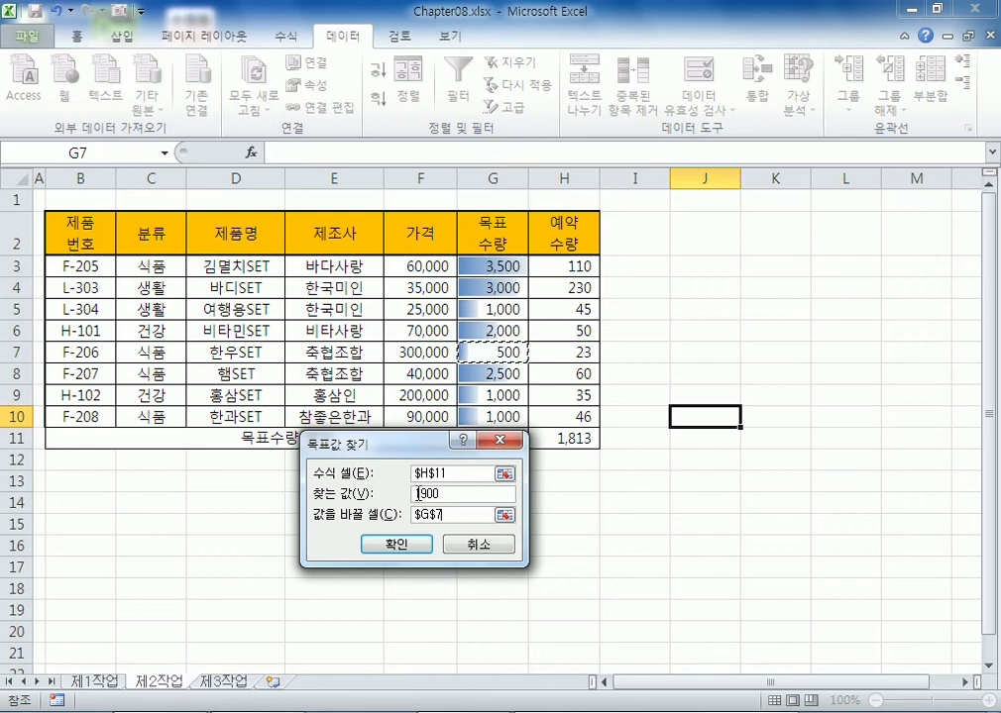
left_click(397, 544)
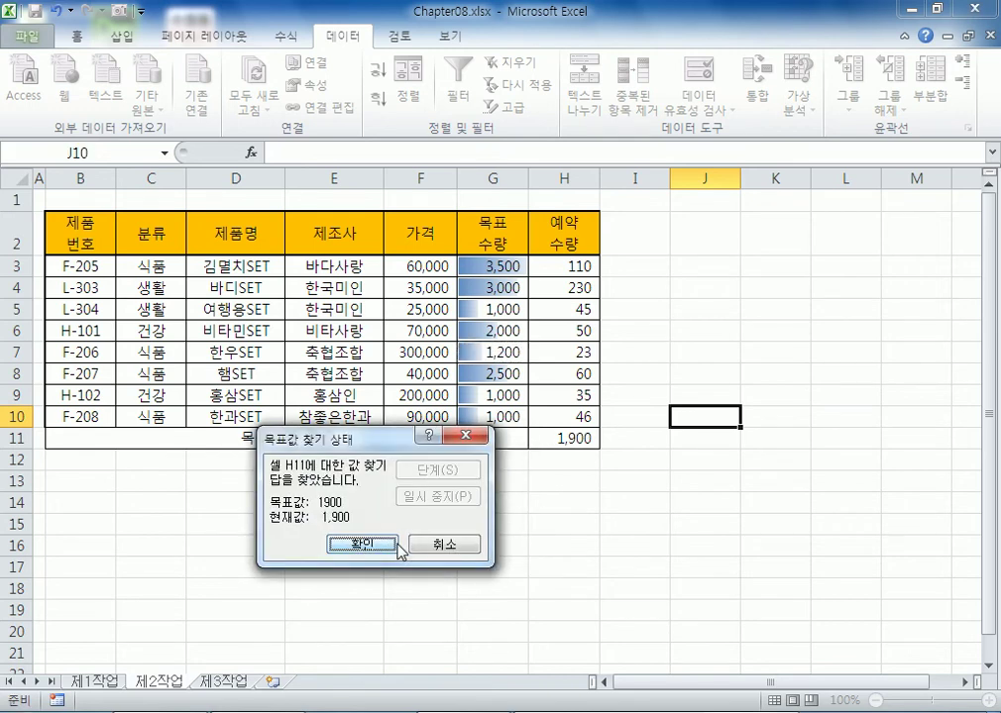
left_click(381, 546)
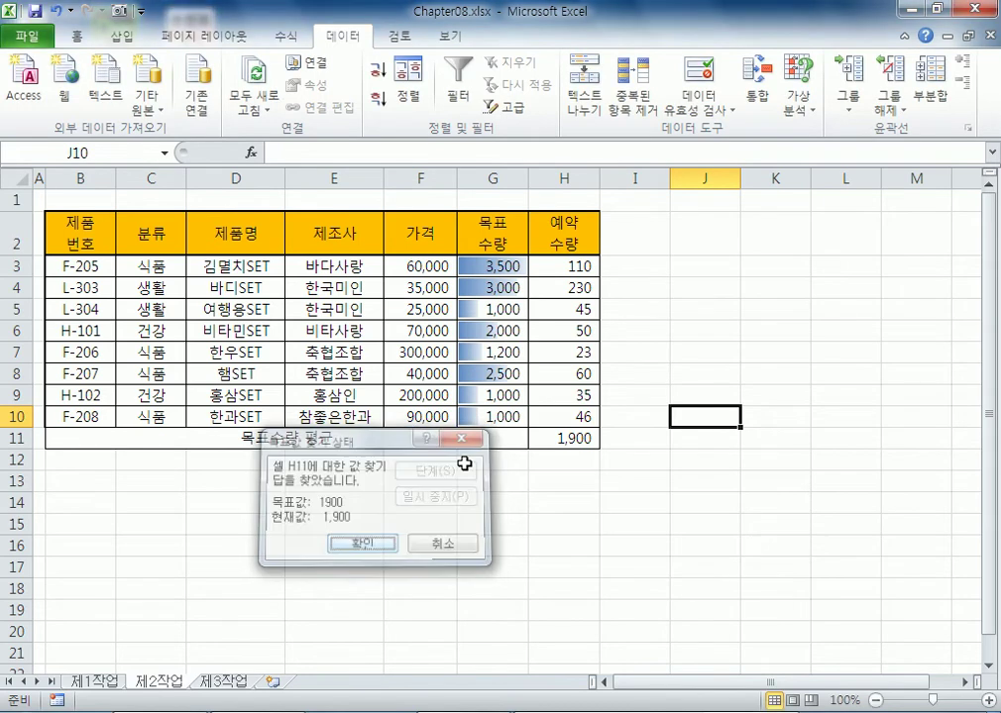
left_click(495, 352)
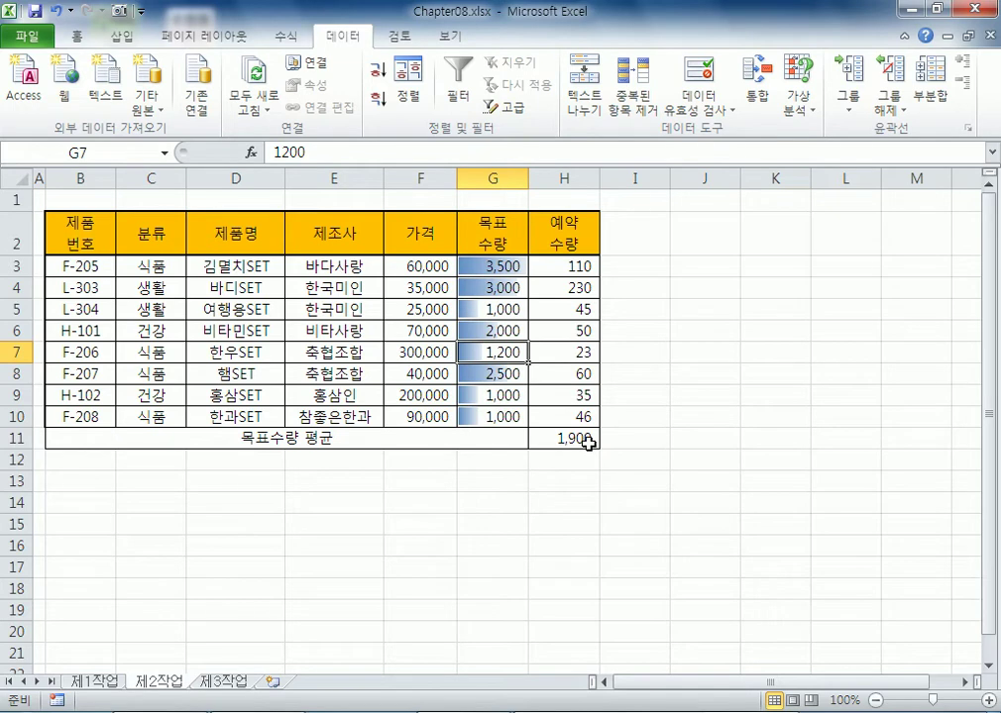
Step: Enter the letters A, B and C in F17:H17 and try ABC in I17
left_click(433, 559)
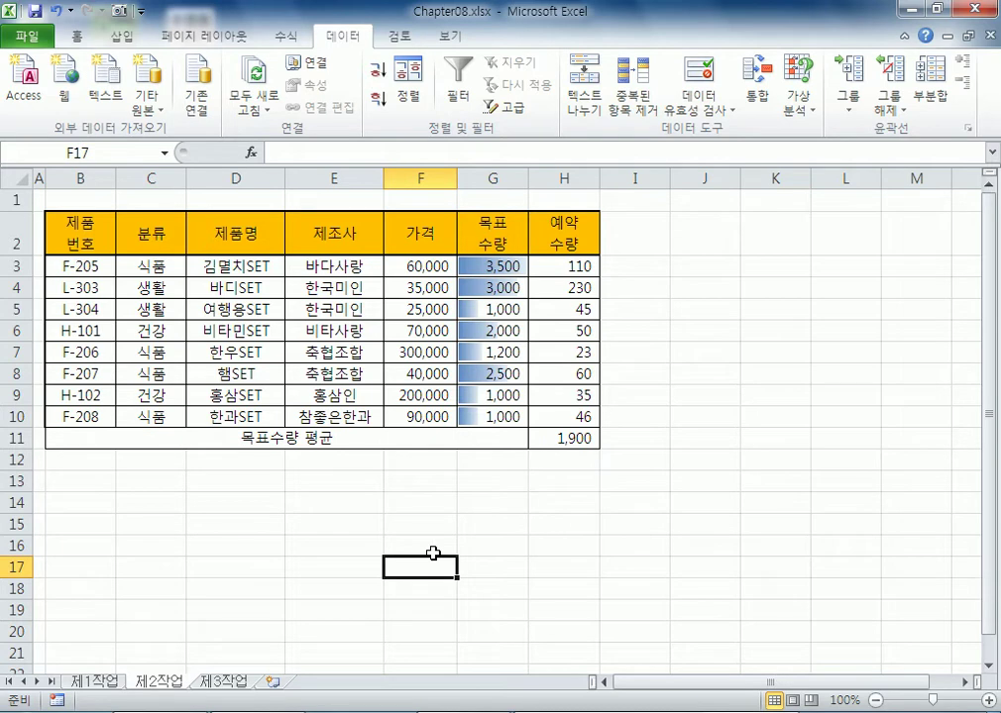
type("A")
key("Tab")
type("B")
key("Tab")
type("C")
key("Tab")
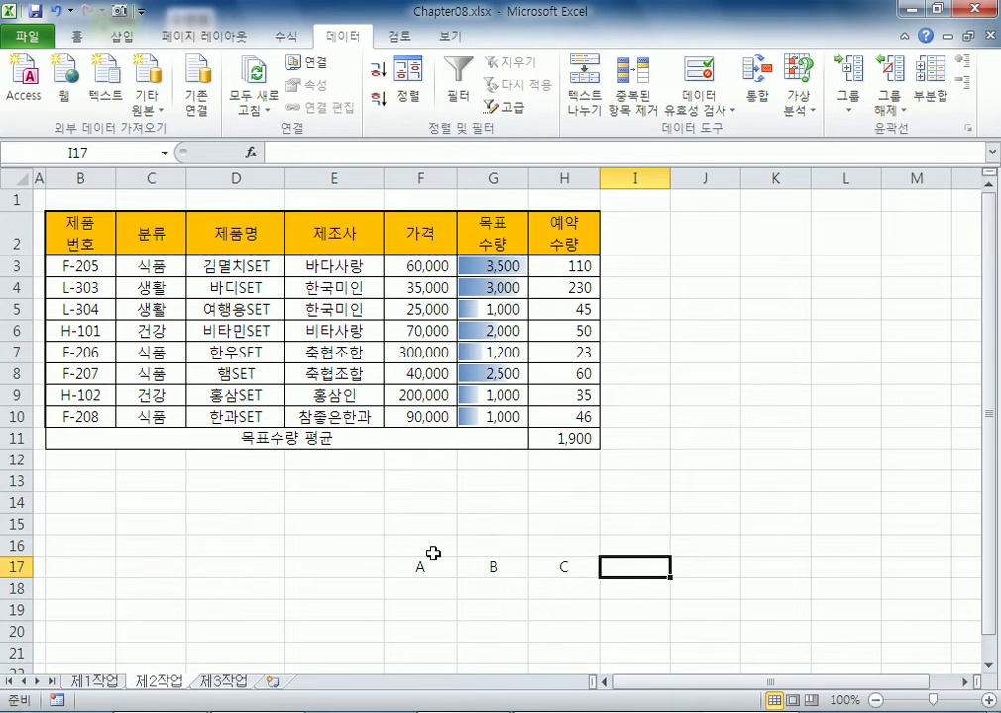
type("ABC")
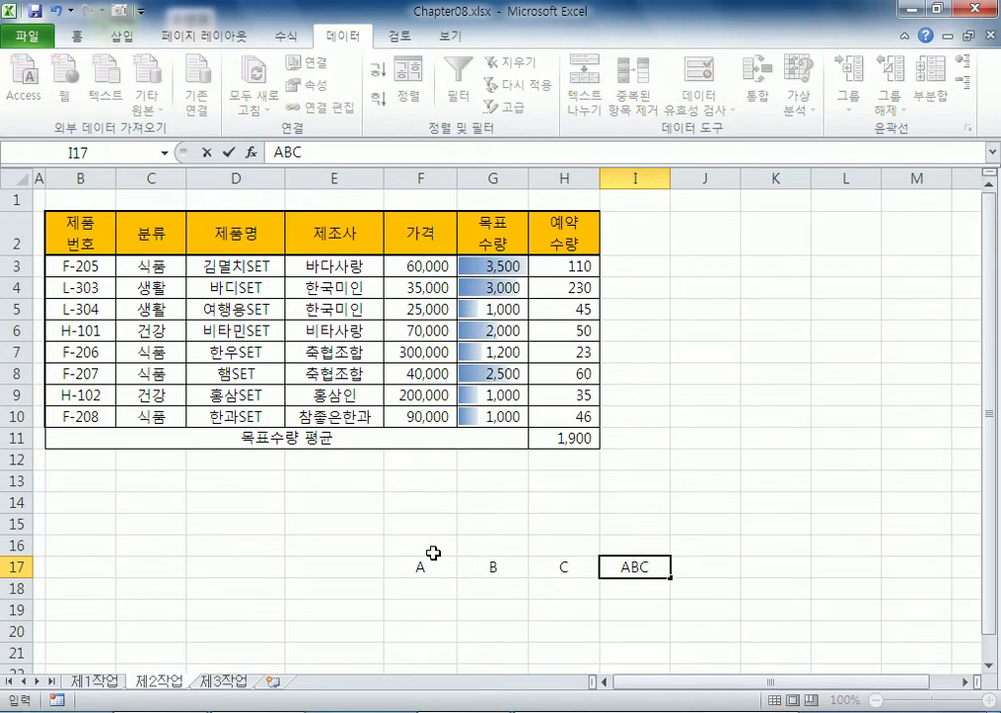
key("Escape")
Step: Enter the sample numbers 3, 5 and 7 in F17:H17
key("Left")
key("Left")
key("Left")
type("3")
key("Tab")
type("5")
key("Tab")
type("7")
key("Tab")
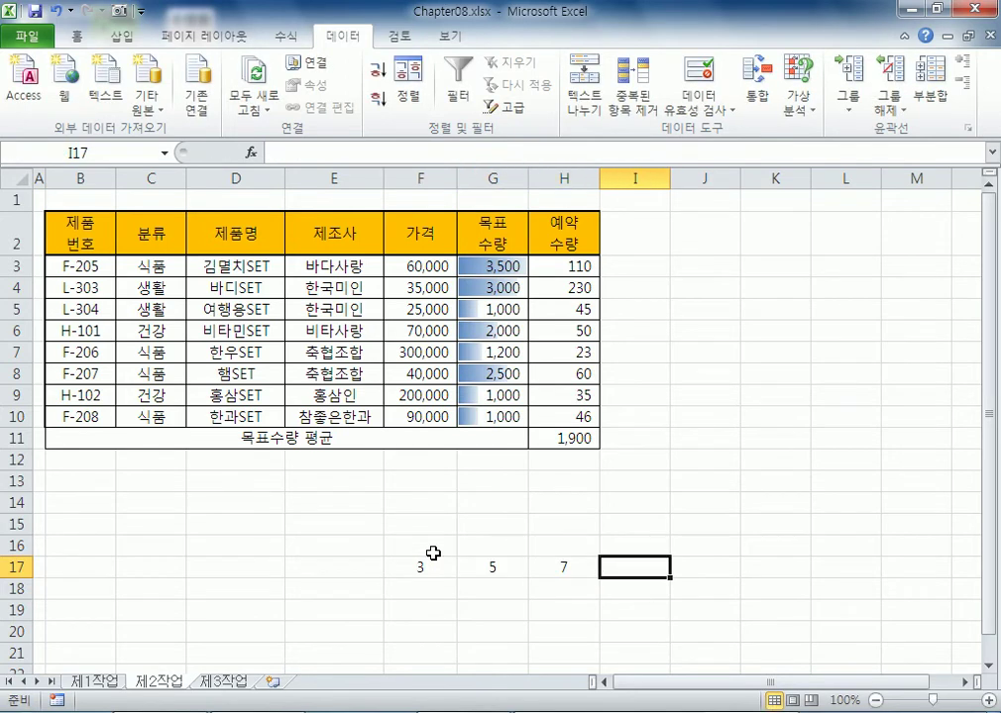
Step: Add the three sample numbers in I17 with the formula =F17+G17+H17
type("=")
left_click(433, 556)
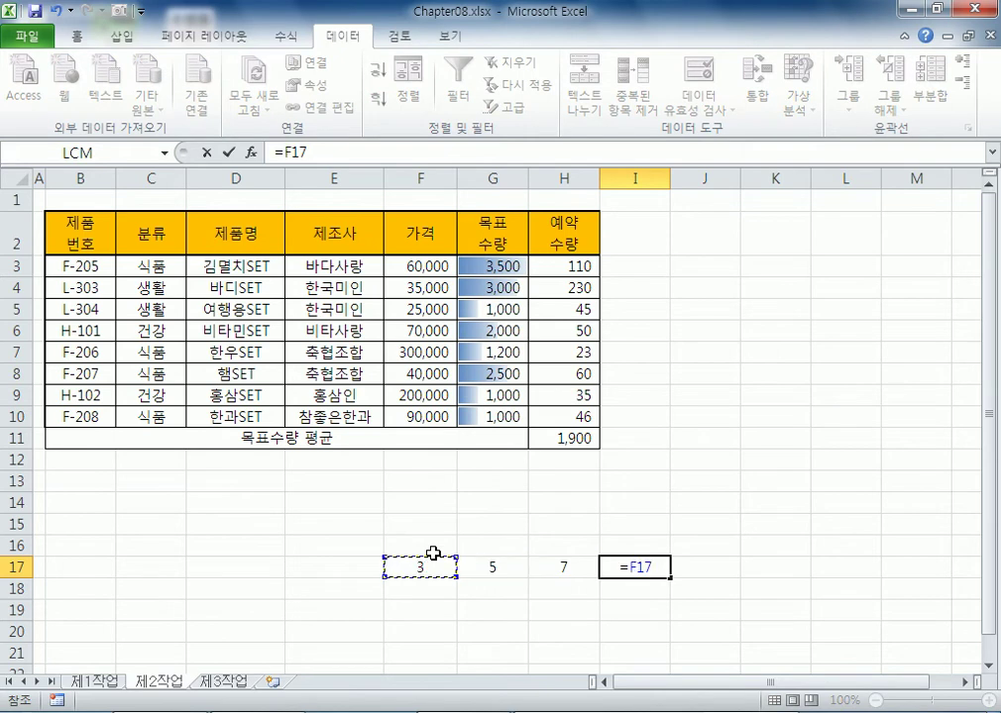
type("+")
key("Right")
key("Left")
key("Left")
key("Left")
type("+")
key("Right")
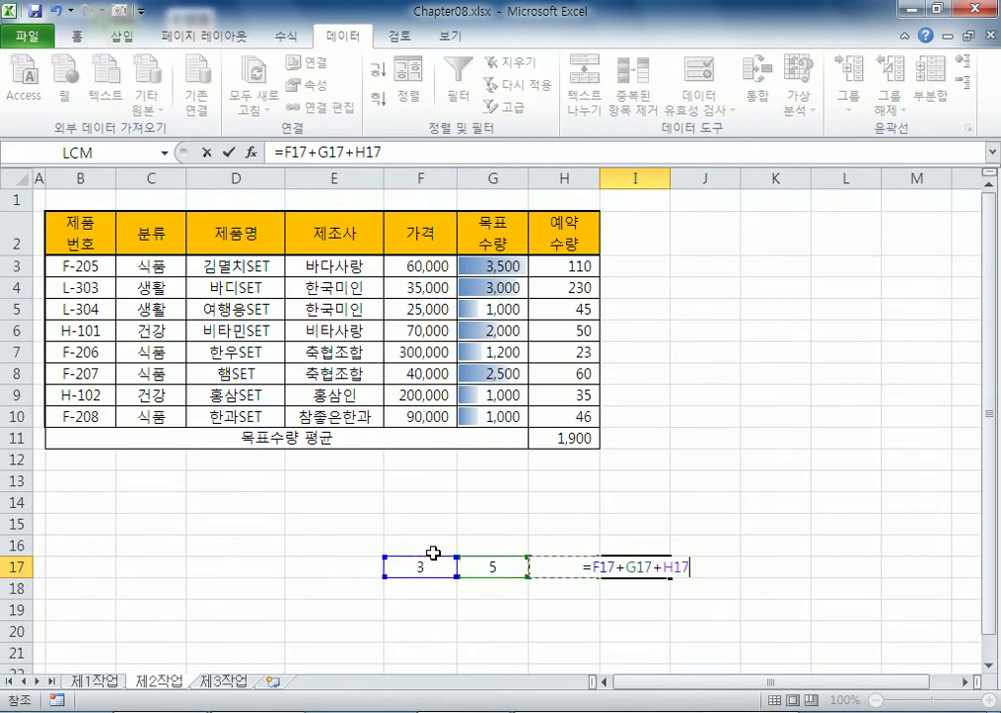
key("Return")
key("Up")
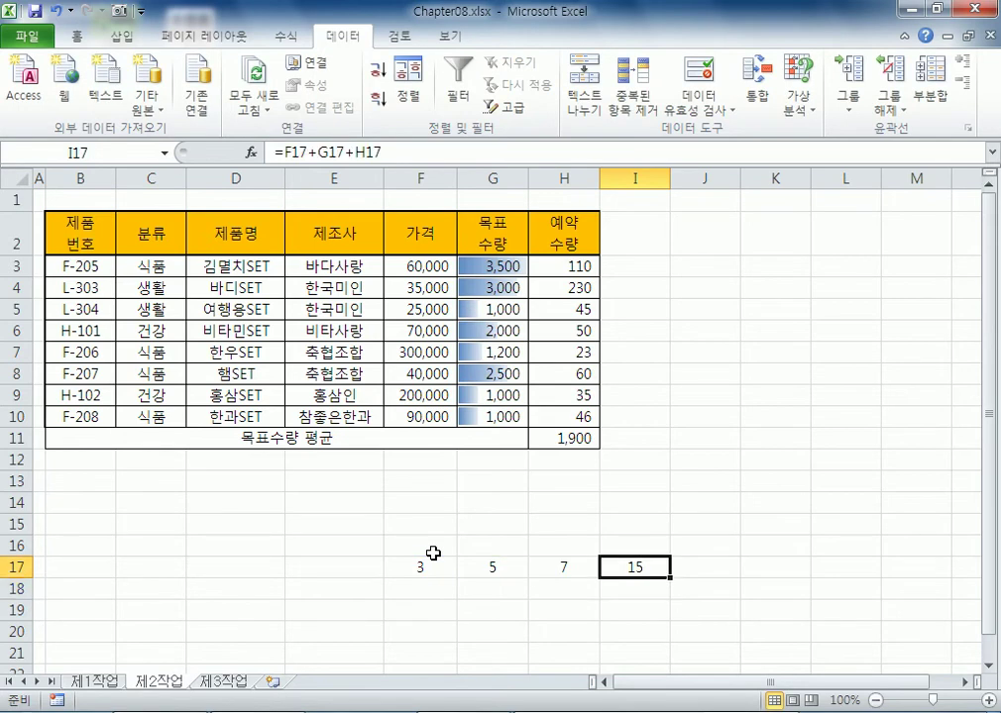
Step: Enter 20 in I18 under the sum and review the sample numbers in F17:H17
key("Down")
type("20")
key("Return")
key("Up")
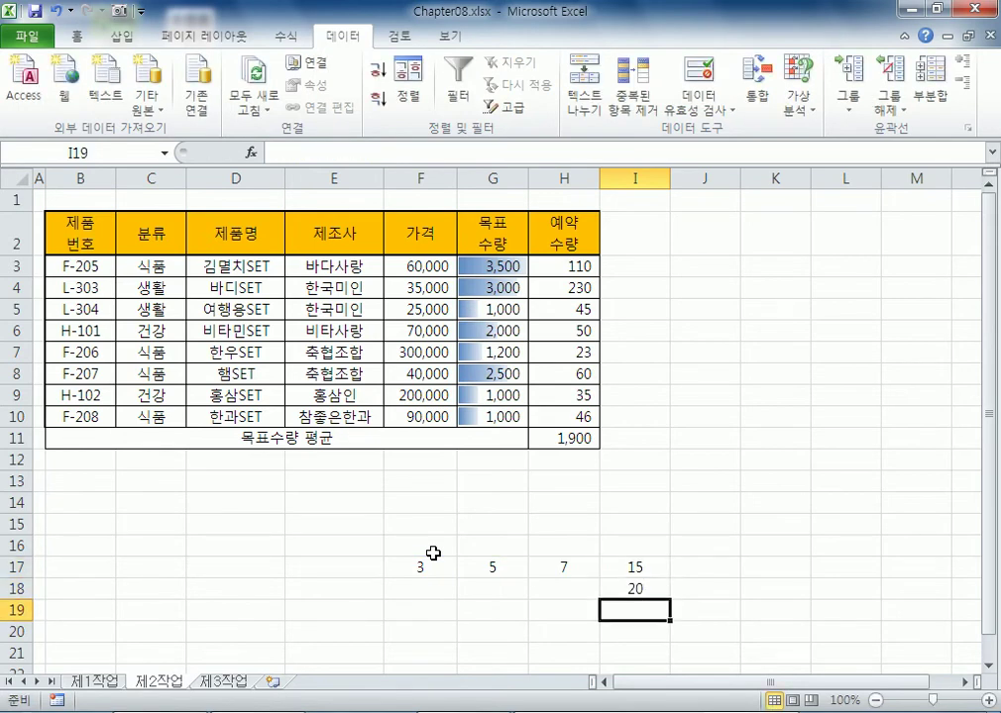
left_click_drag(447, 564, 568, 569)
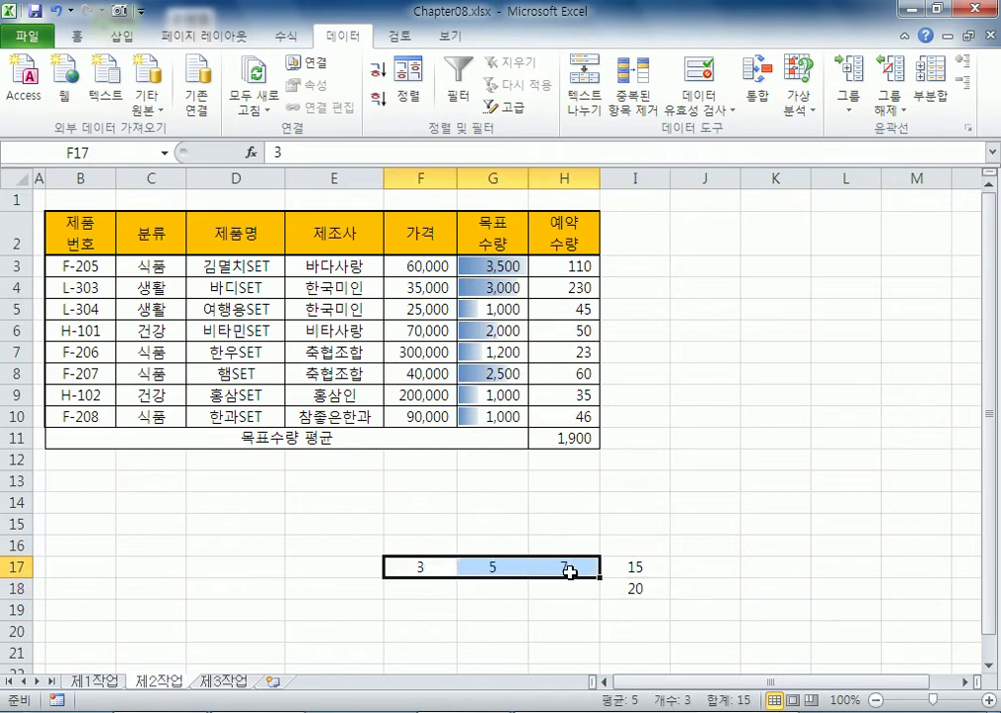
left_click(416, 566)
left_click(484, 567)
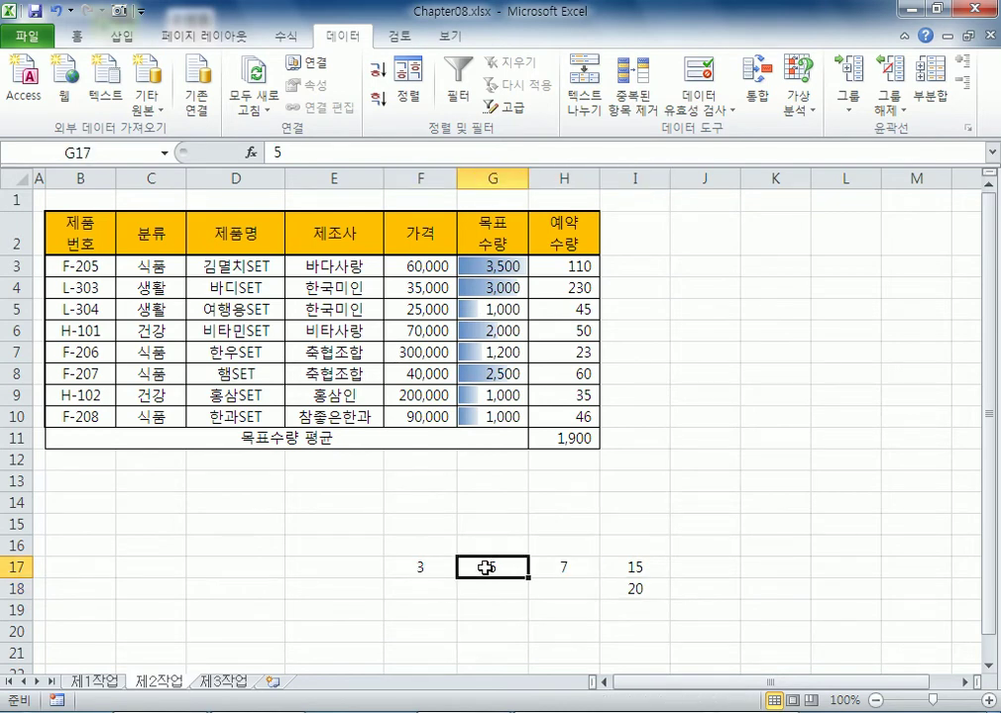
left_click(570, 568)
left_click(440, 567)
left_click(544, 525)
Step: Clear the trial number from I18
left_click(645, 592)
key("Delete")
left_click(510, 530)
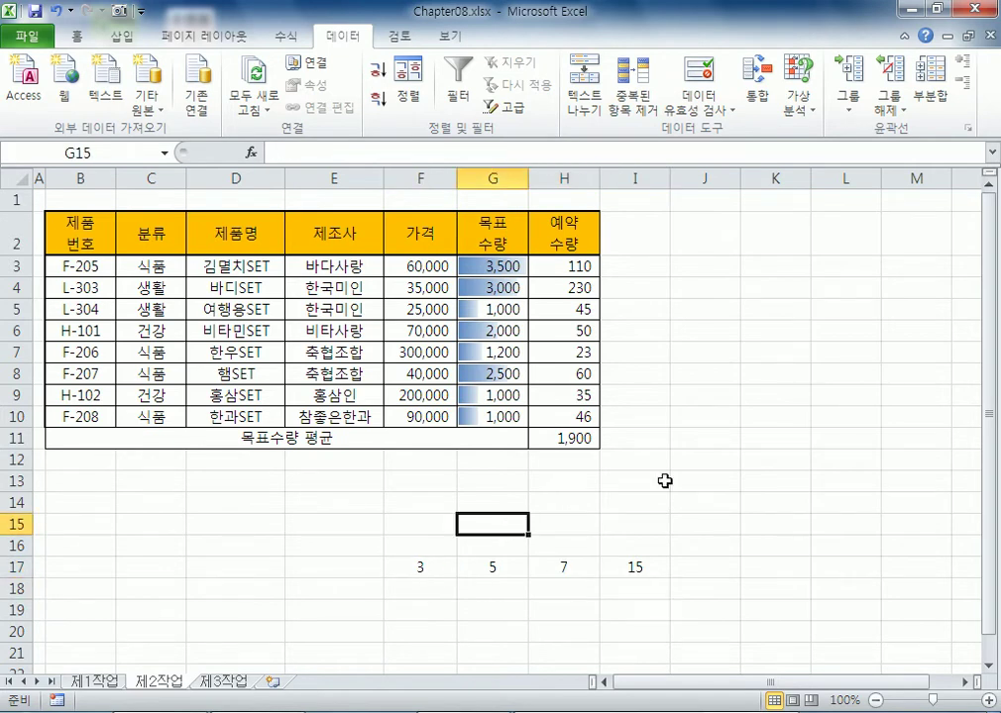
Step: Set up a Goal Seek (목표값 찾기) with I17 as the formula cell and 20 as the target value
left_click(810, 105)
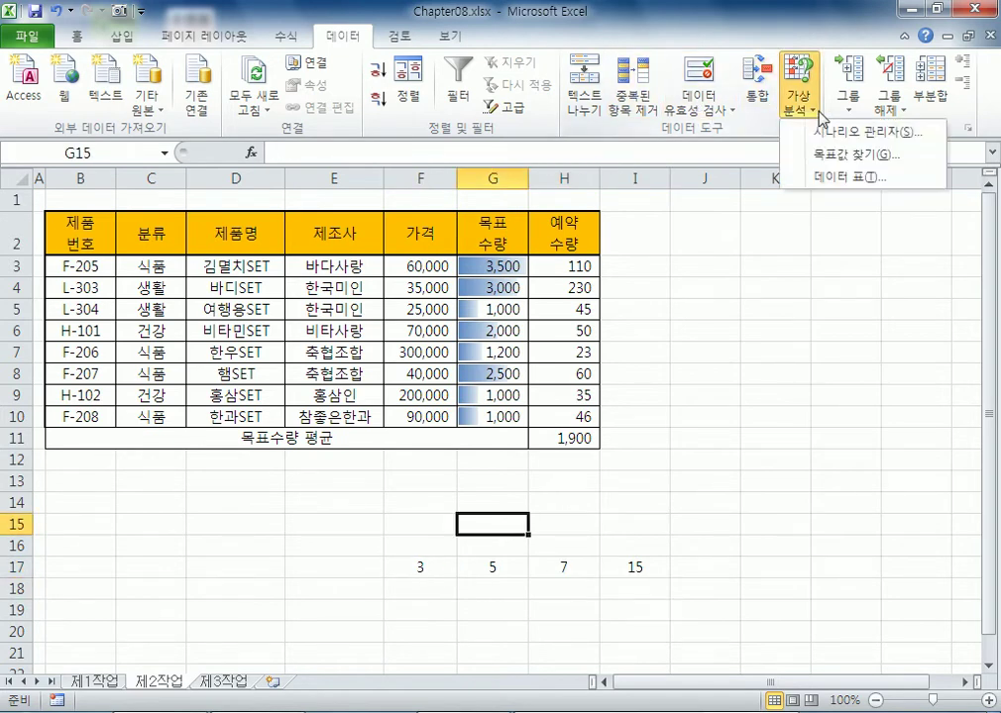
left_click(824, 156)
left_click_drag(351, 452, 623, 368)
left_click(628, 565)
key("Tab")
type("20")
Step: Try the goal seek with F17 as the changing cell and discard its solution
left_click(664, 419)
left_click(426, 569)
left_click(489, 567)
left_click(562, 566)
left_click(422, 567)
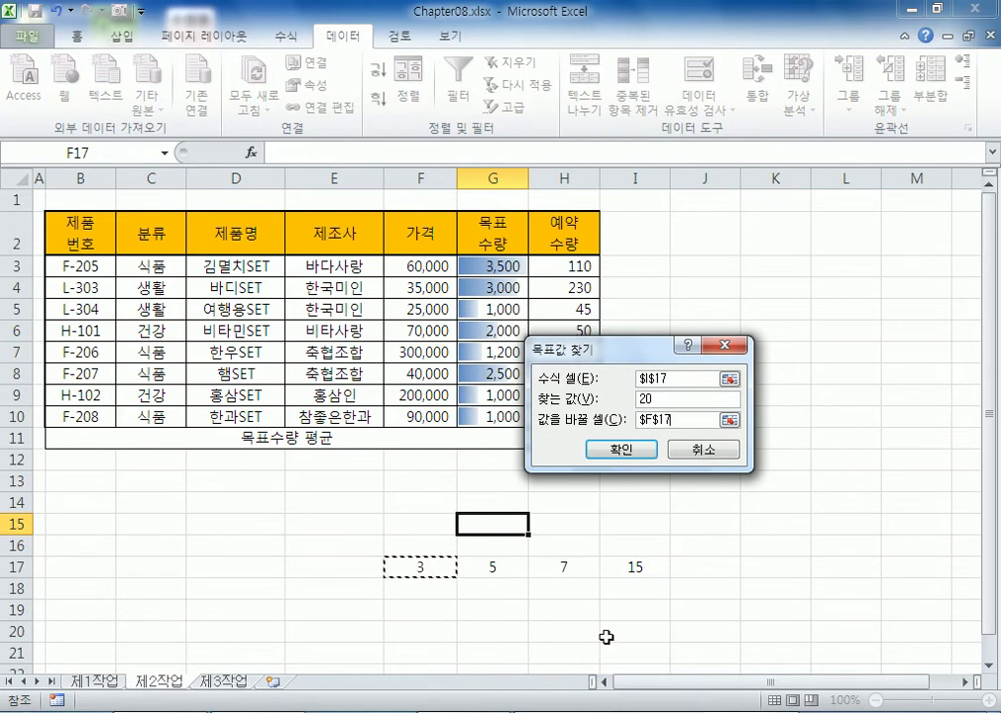
left_click(626, 452)
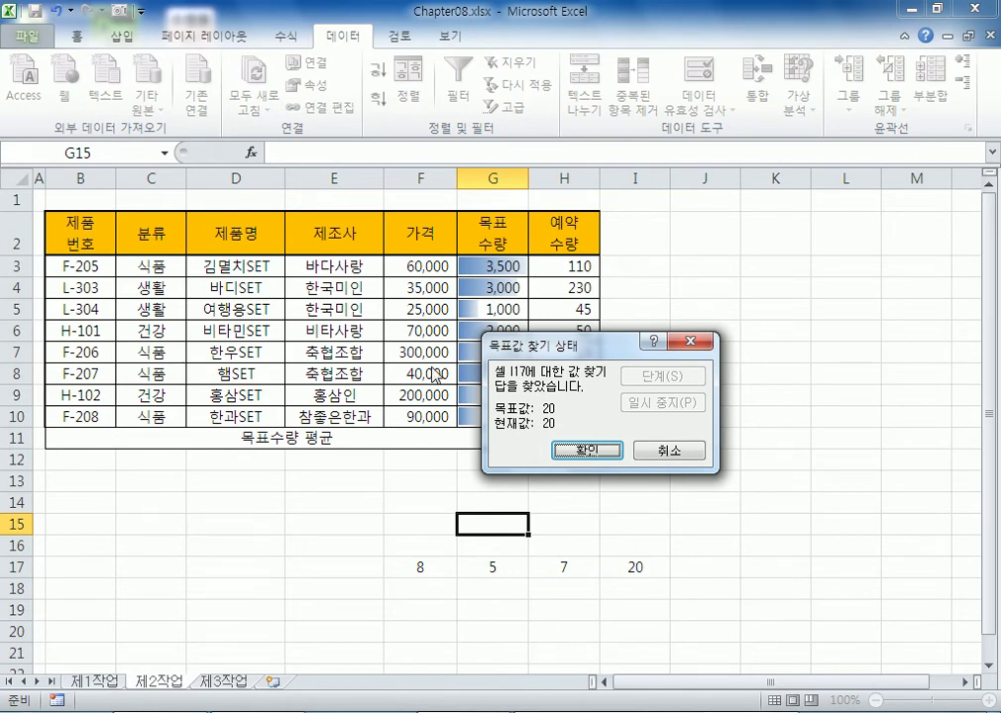
key("Escape")
Step: Check the 목표수량 average formula in H11, try 500 as 한우SET's 목표수량 in G7, and undo the change
left_click_drag(509, 263, 500, 420)
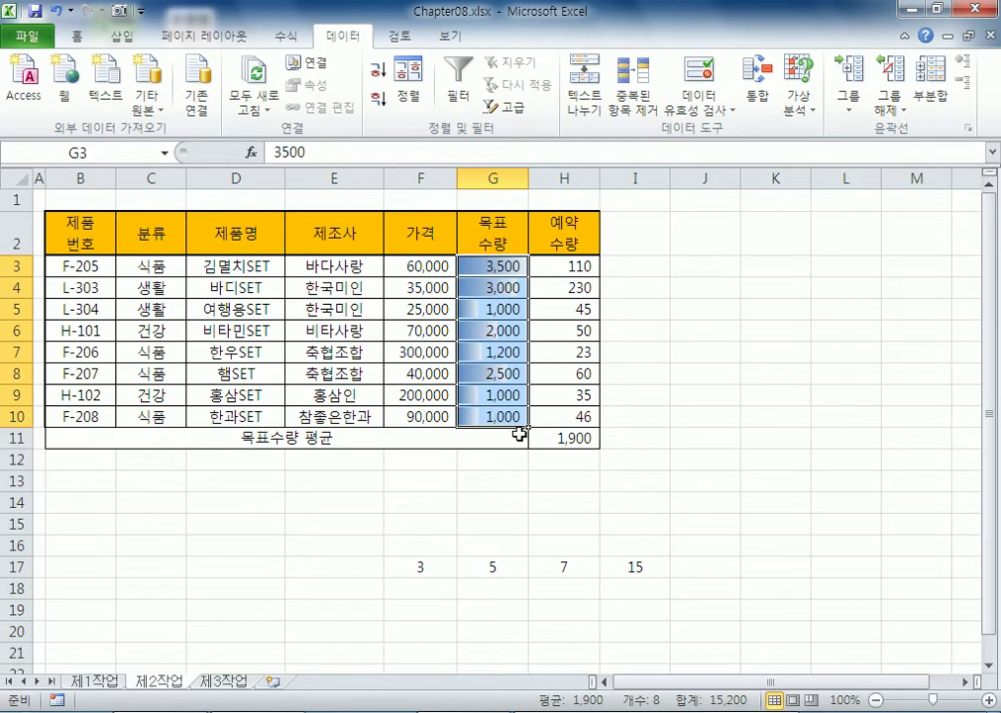
left_click(561, 436)
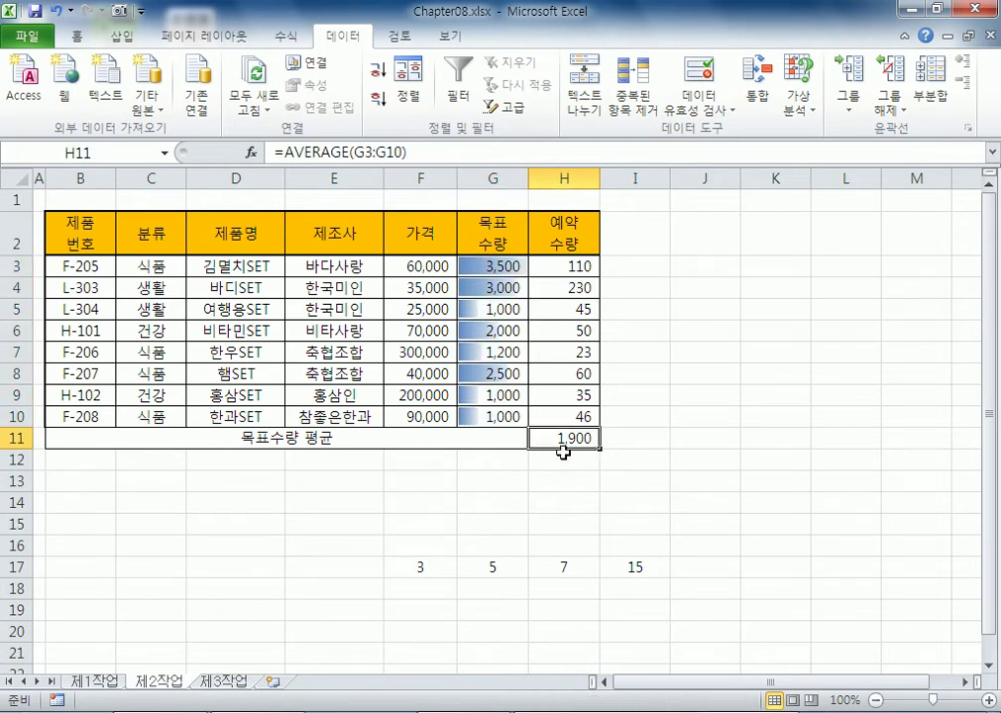
left_click(503, 352)
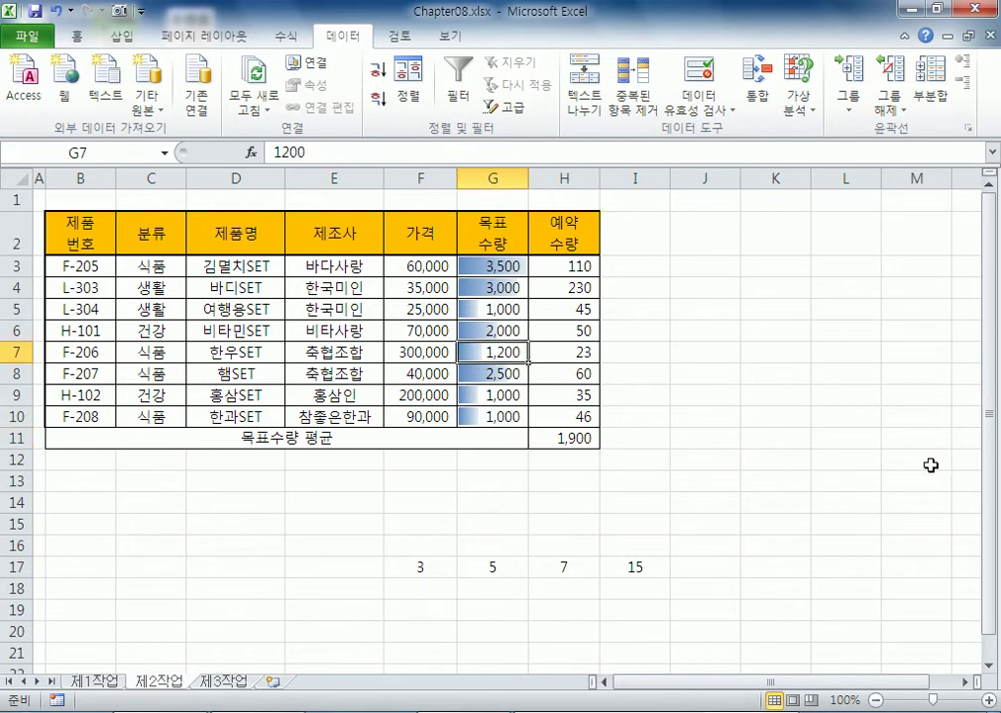
type("500")
key("Return")
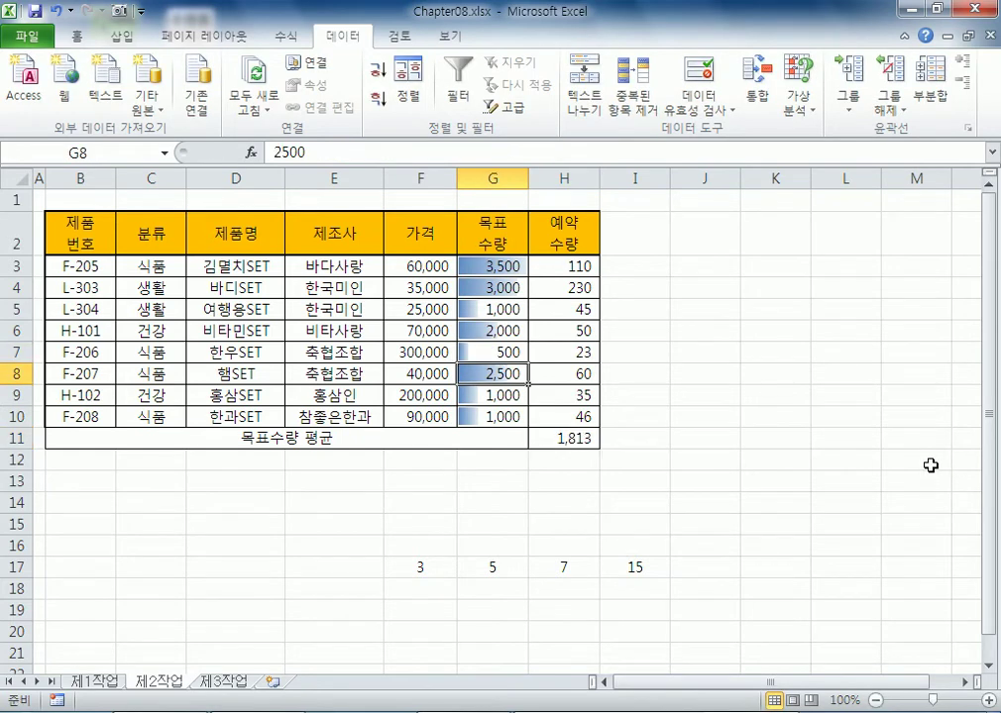
key("ctrl+z")
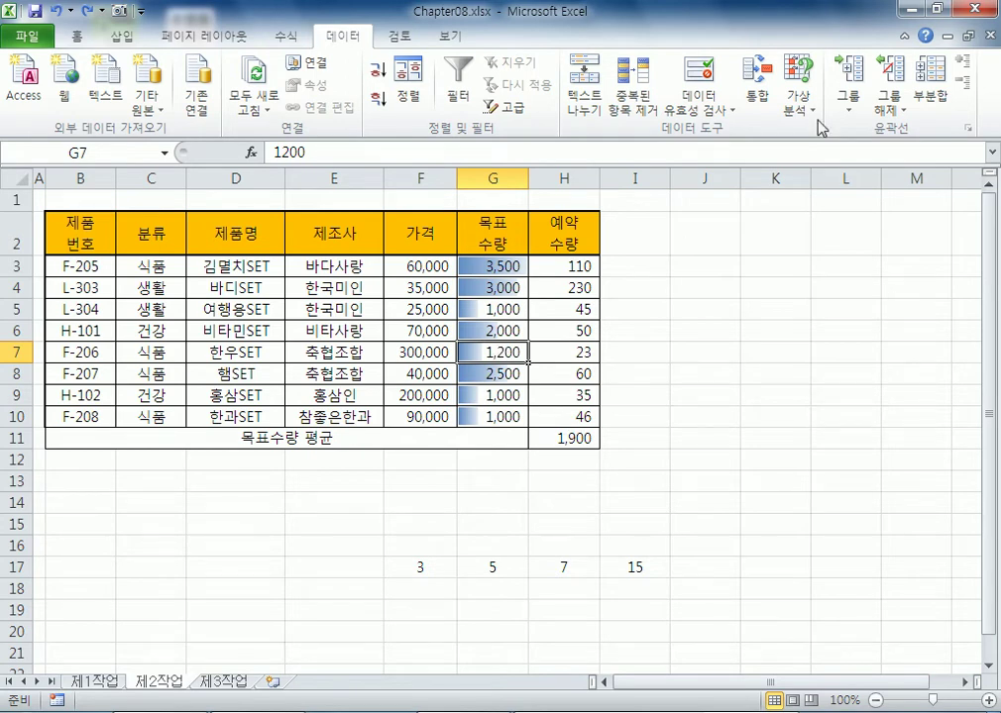
left_click(786, 109)
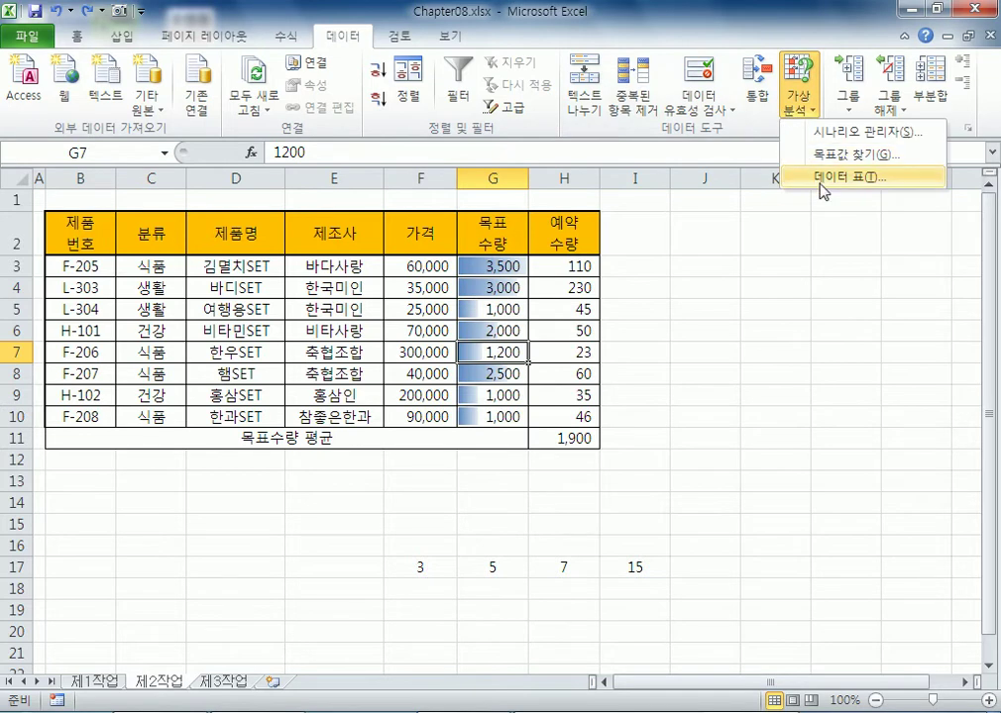
left_click(776, 421)
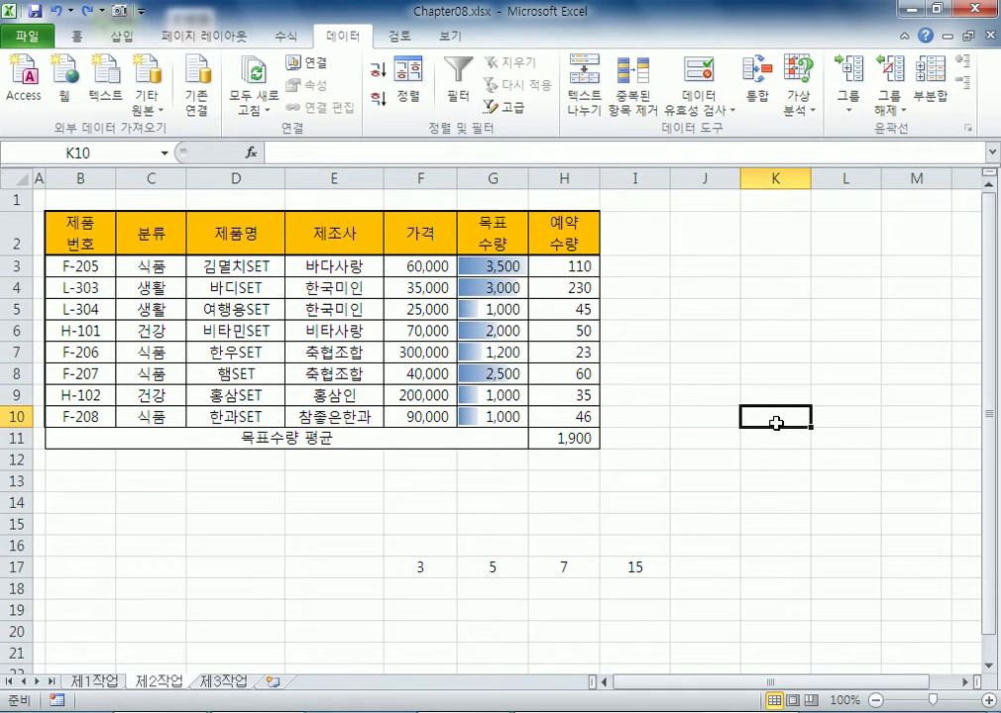
Step: Set 한우SET's 목표수량 in G7 to 500
left_click(520, 351)
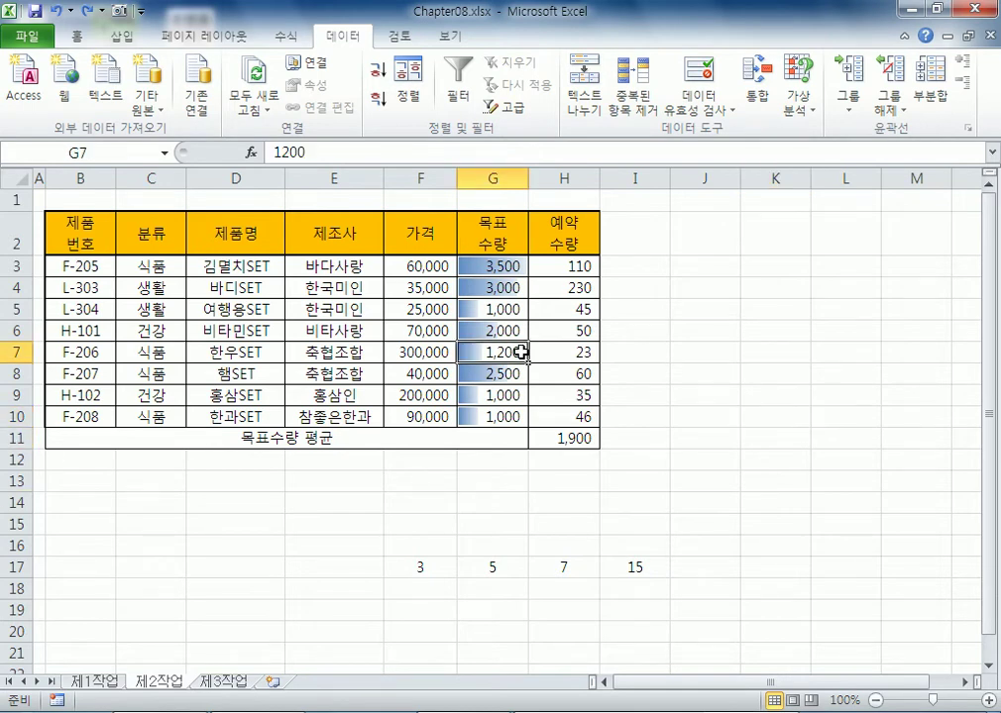
type("500")
key("Return")
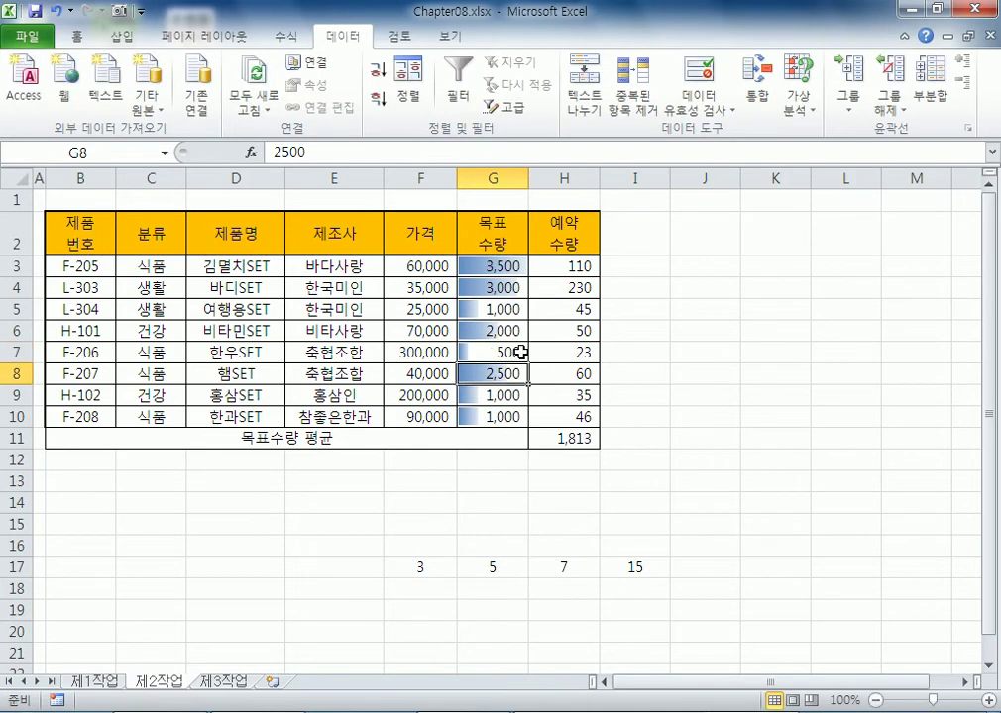
Step: Delete row 11 containing the 목표수량 평균 line from the sheet
left_click(16, 441)
right_click(16, 441)
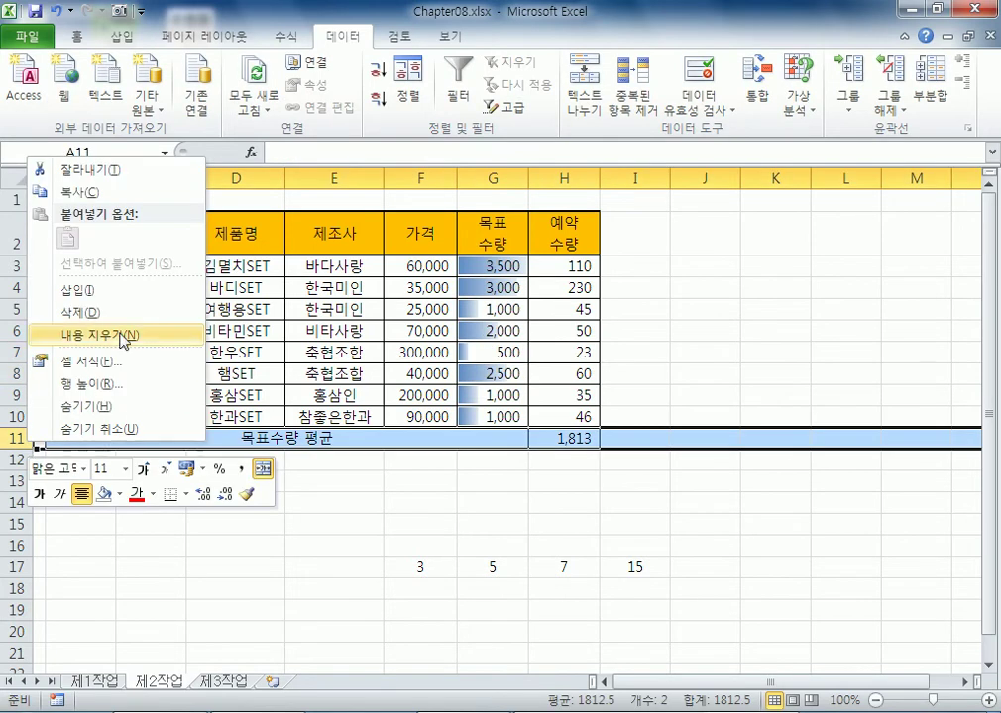
left_click(123, 319)
left_click(282, 505)
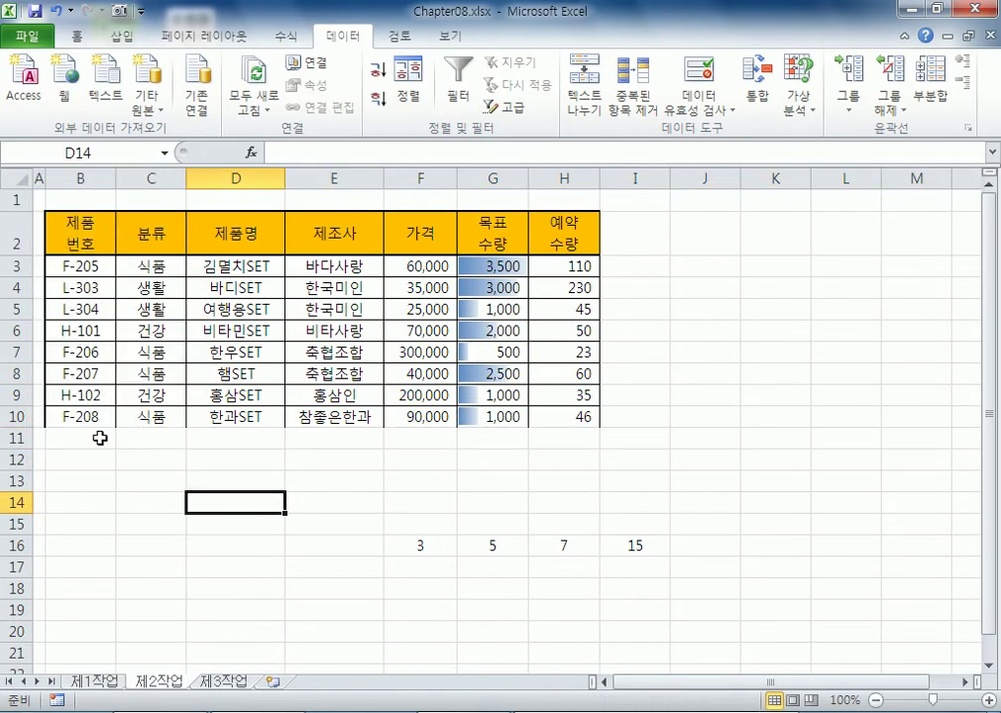
Step: Apply a thick outside border around the product data in B3:H10
left_click_drag(77, 268, 540, 416)
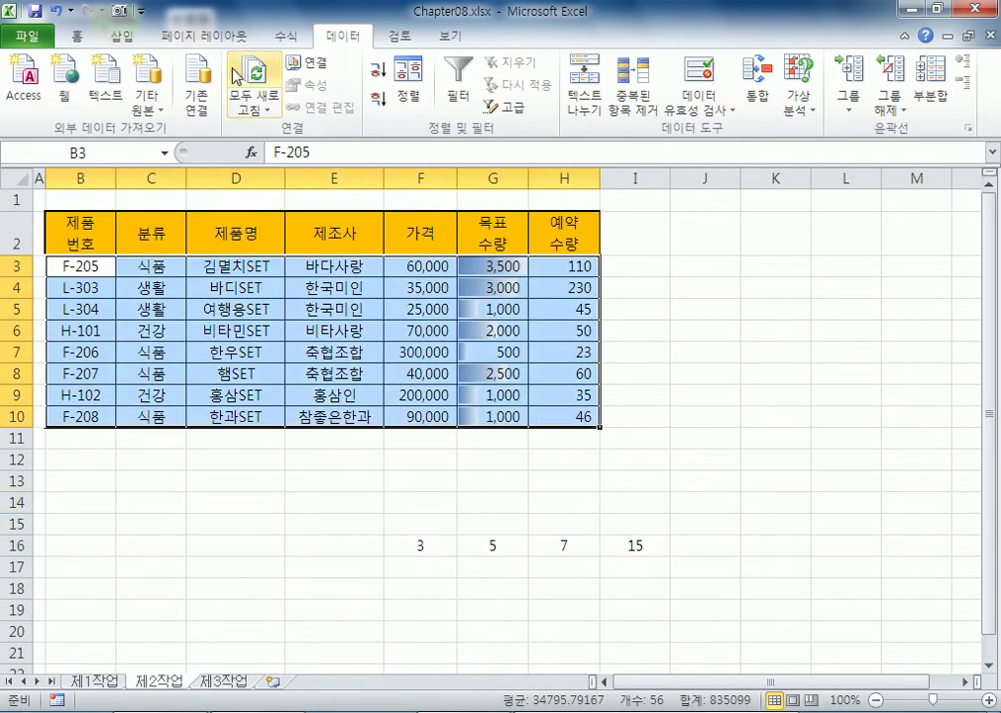
left_click(77, 36)
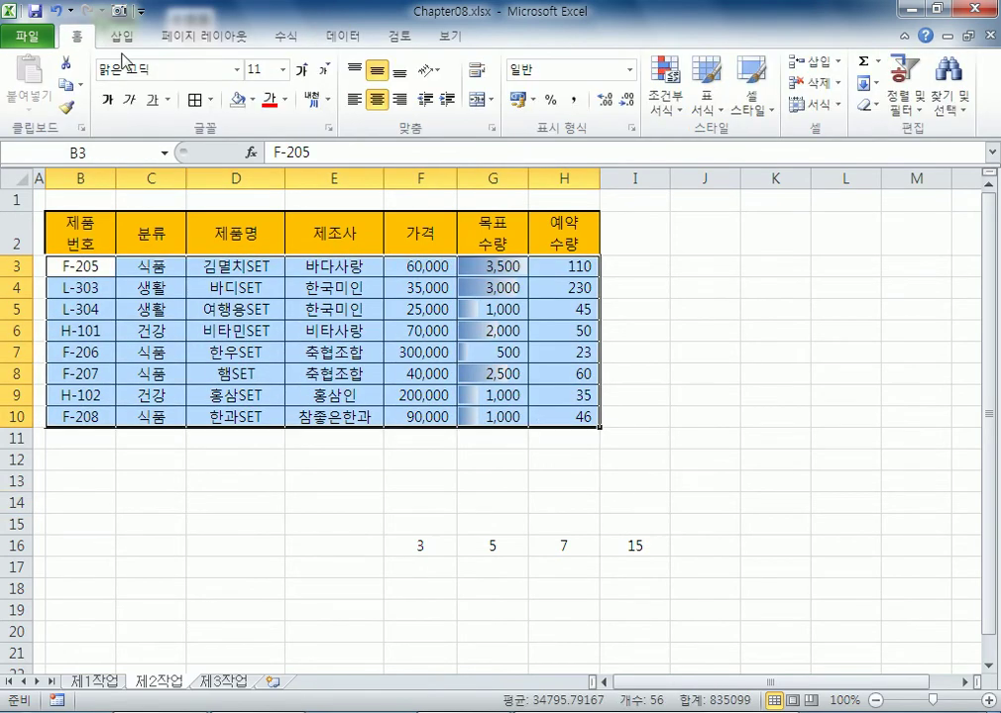
left_click(210, 99)
left_click(253, 247)
left_click(356, 498)
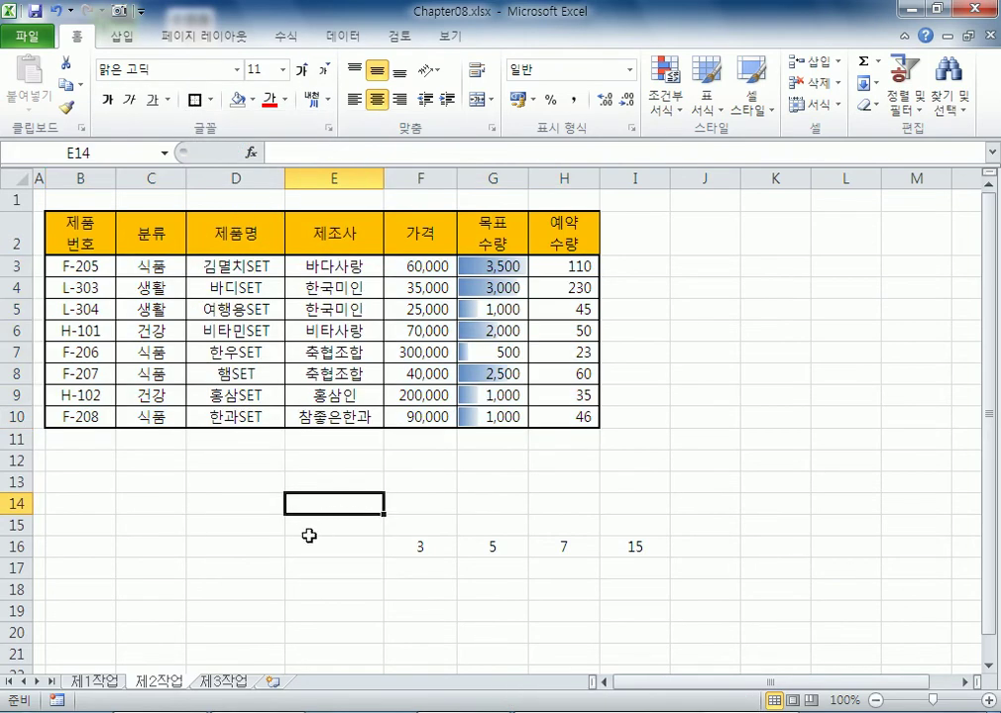
Step: Merge and center B11:G11 below the table and enter the label 목표수량 평균
left_click_drag(96, 438, 495, 439)
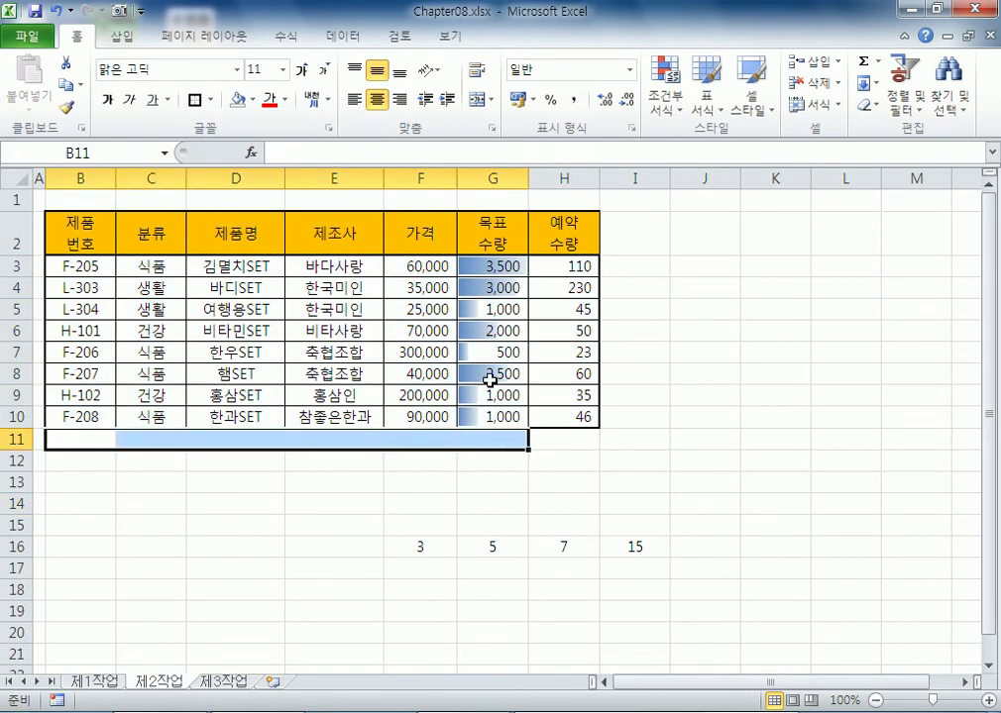
left_click(479, 99)
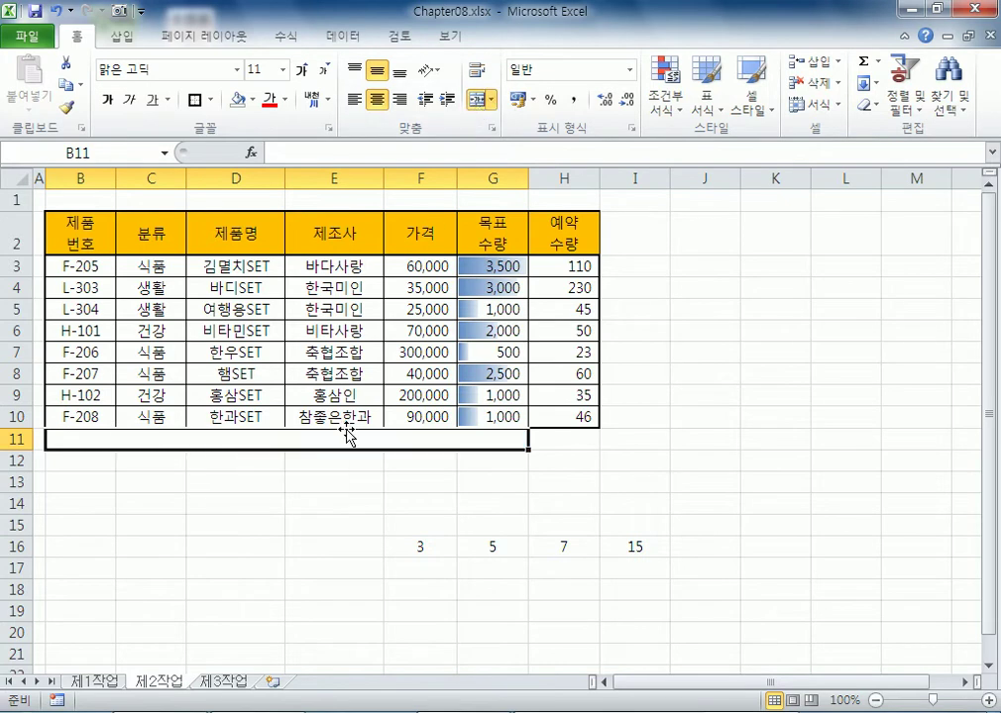
type("AHRVYTNF")
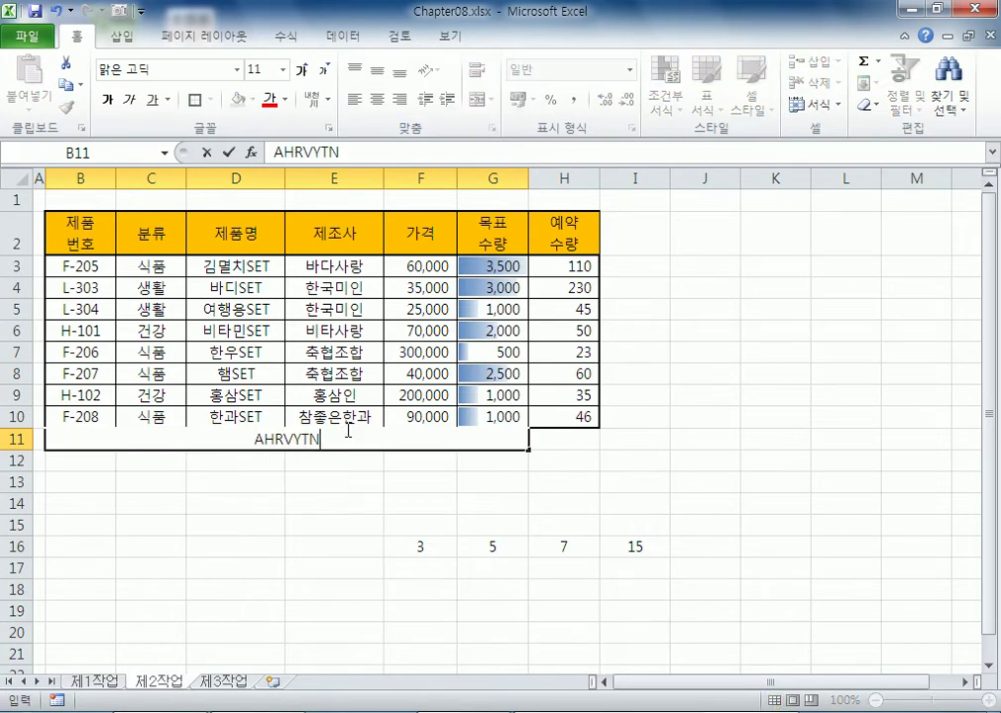
key("Escape")
key("Left")
key("Right")
type("목표수랴ㅇ 패ㅡㅇ")
key("BackSpace")
key("BackSpace")
key("BackSpace")
type("평균")
key("Return")
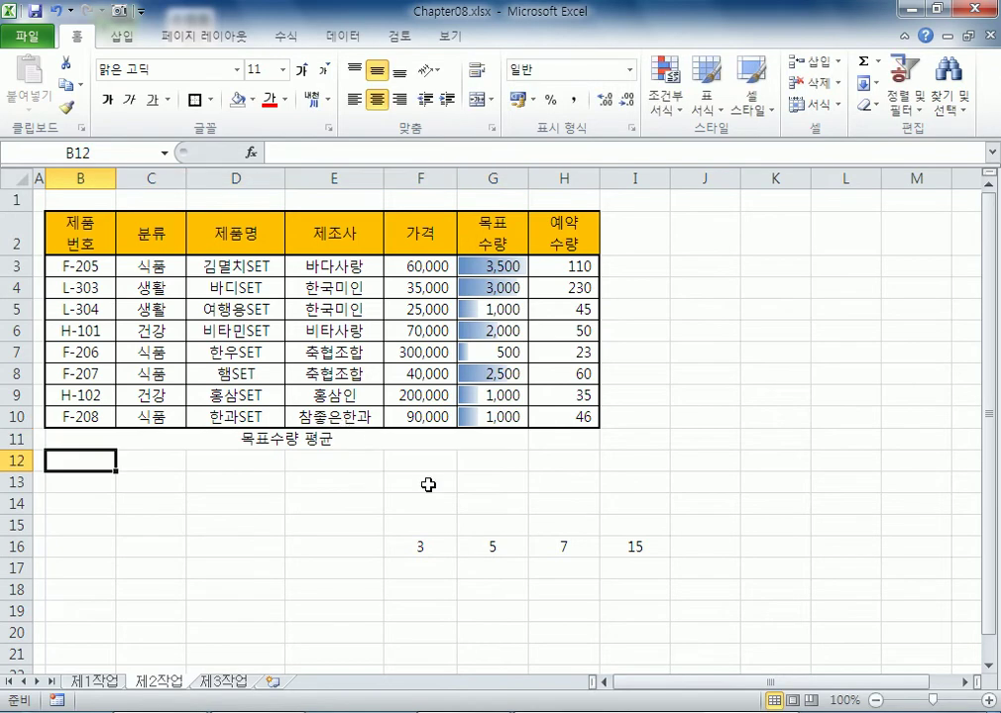
Step: Calculate the average of the 목표수량 values in H11 with =AVERAGE(G3:G10)
left_click(576, 437)
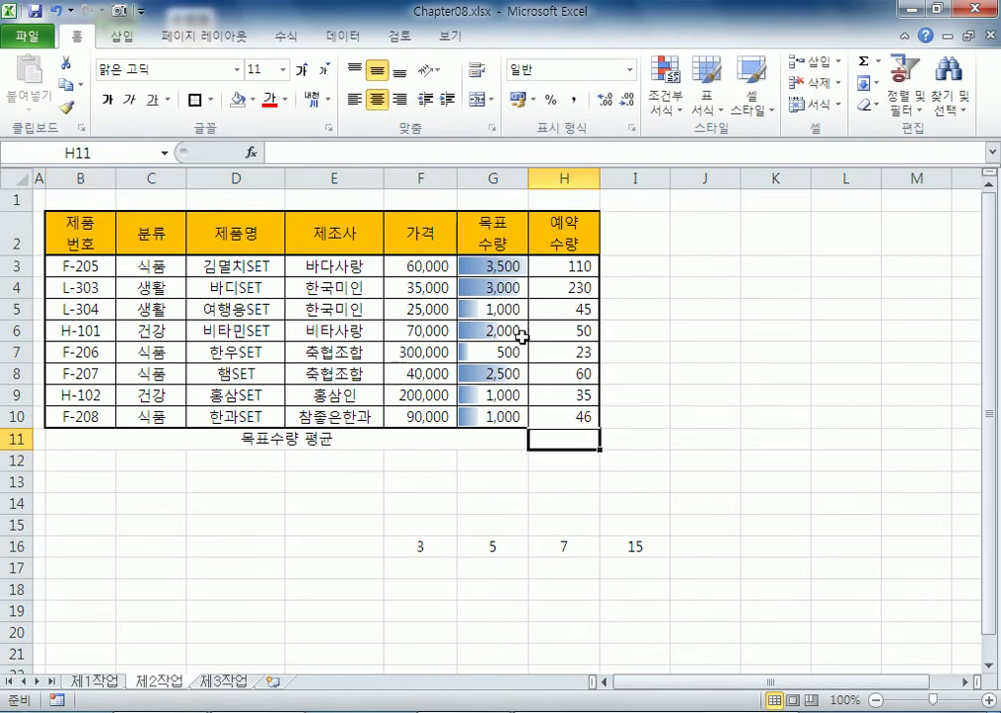
type("=AVER")
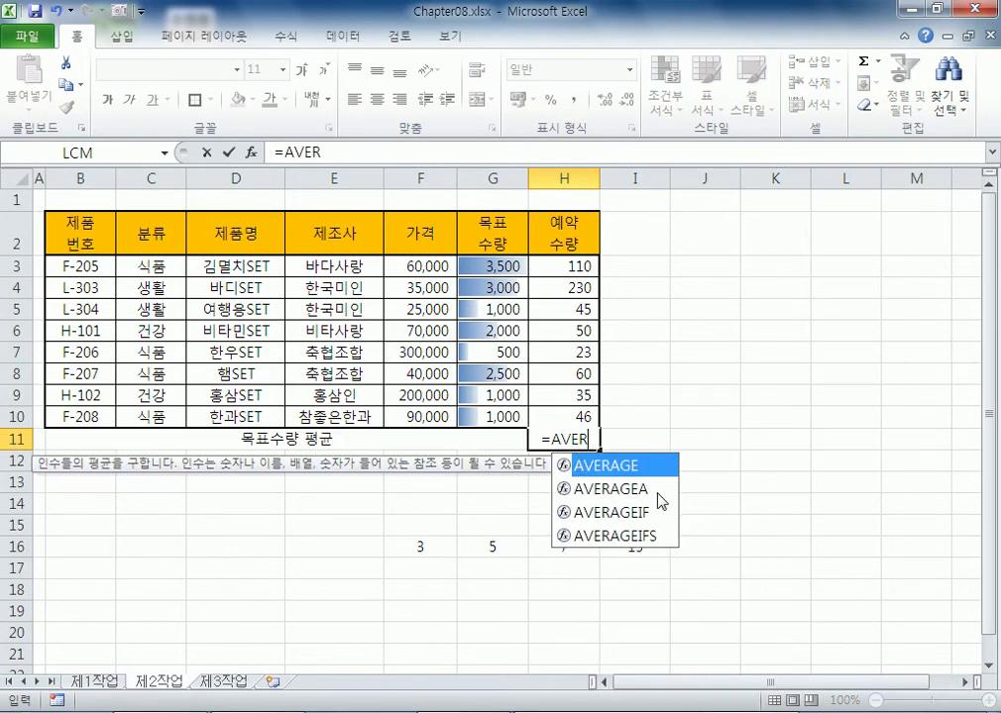
key("Tab")
left_click_drag(505, 268, 486, 416)
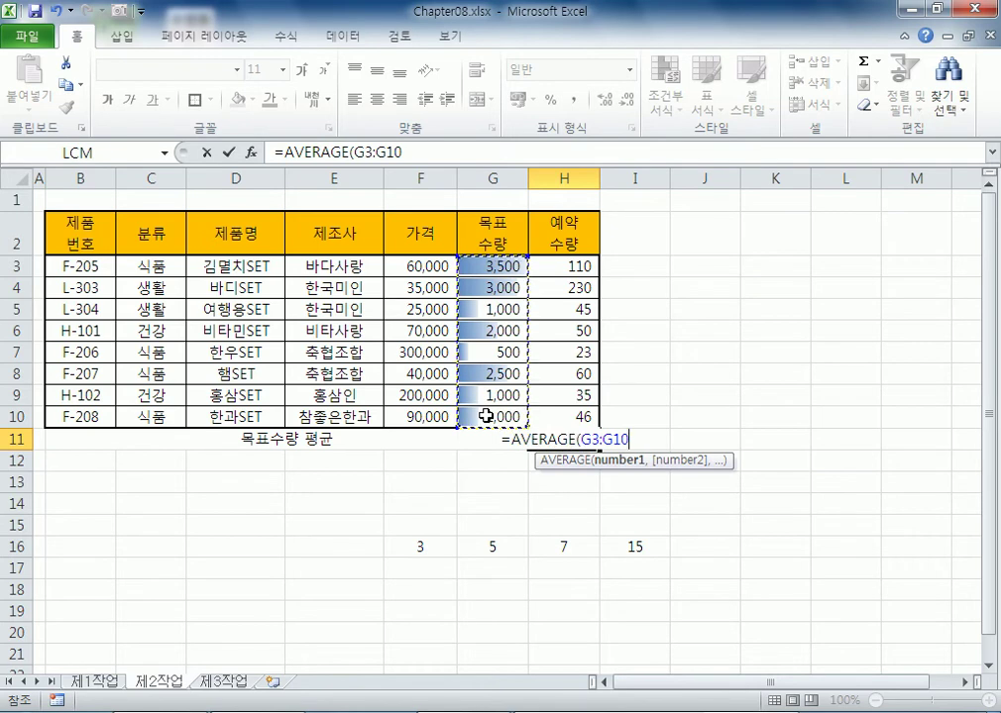
key("Return")
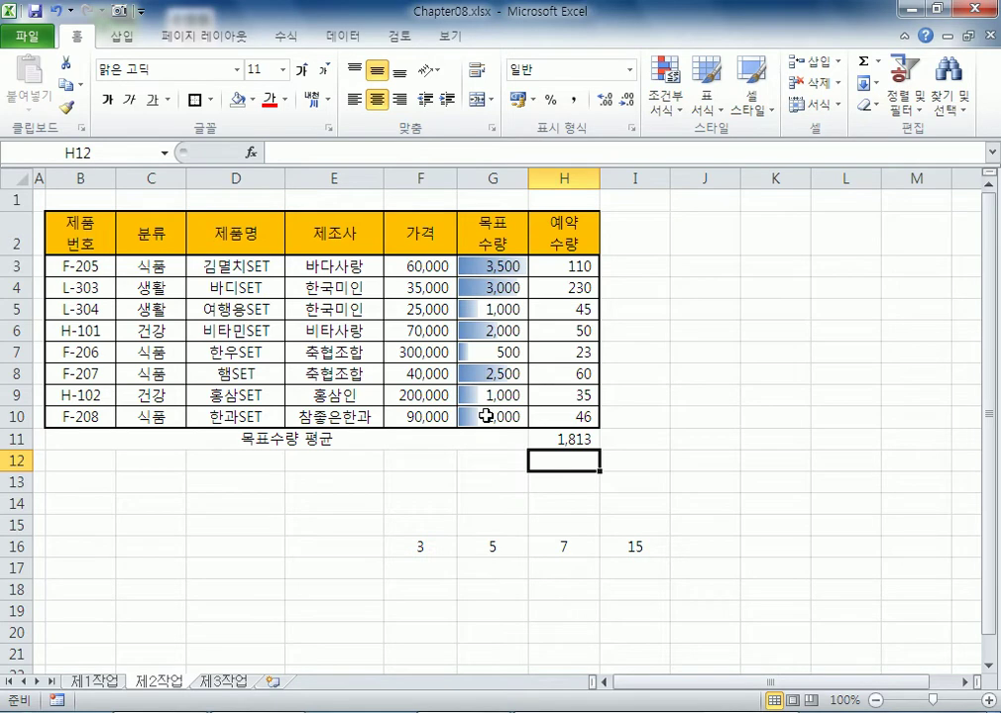
Step: Apply a thick outside border to the average row B11:H11 and also around H11 alone
left_click(219, 437)
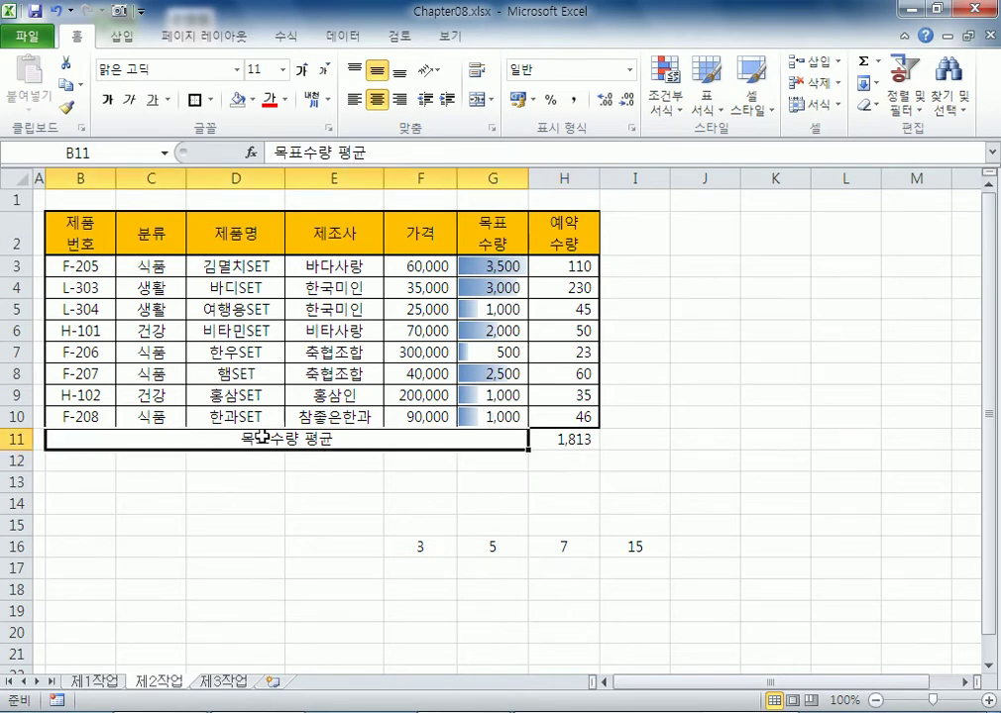
left_click_drag(219, 436, 534, 438)
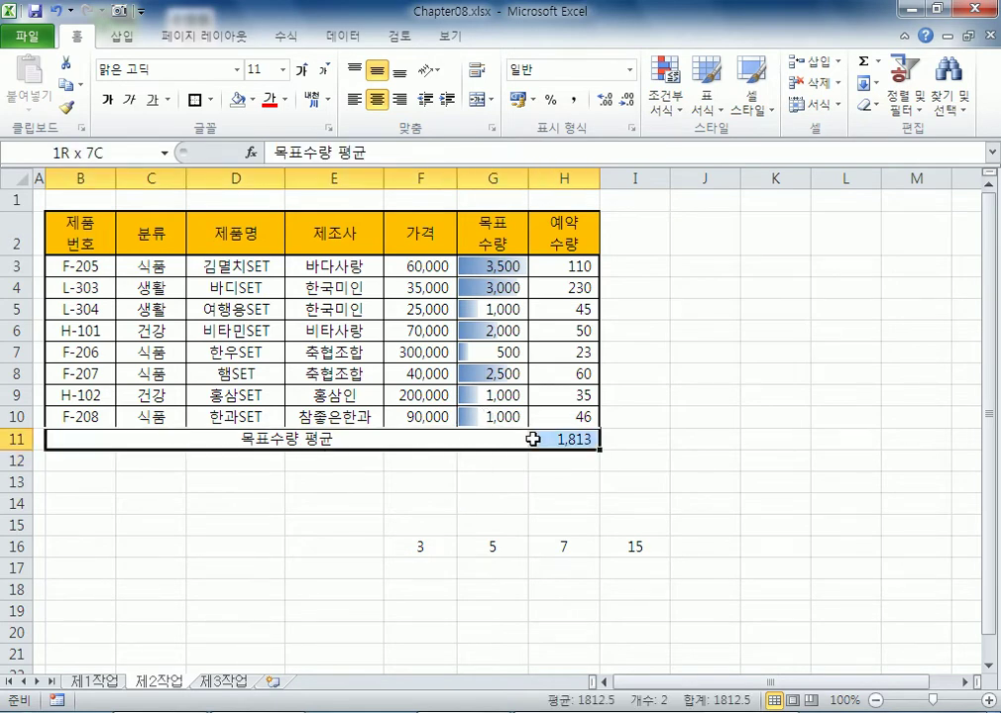
left_click(195, 100)
left_click(349, 502)
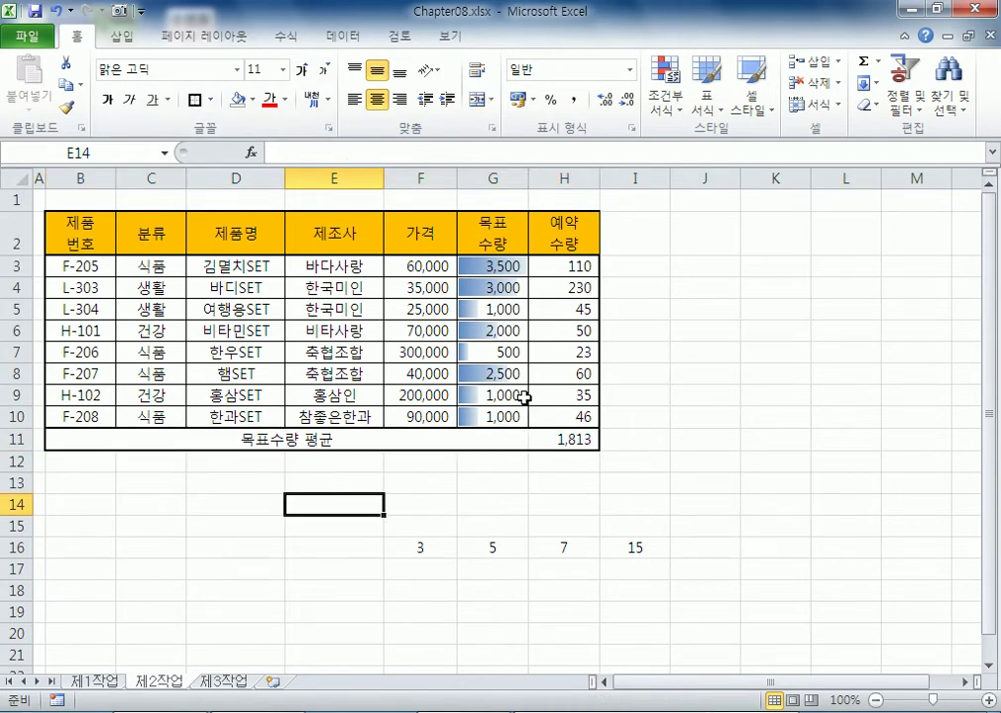
left_click(550, 443)
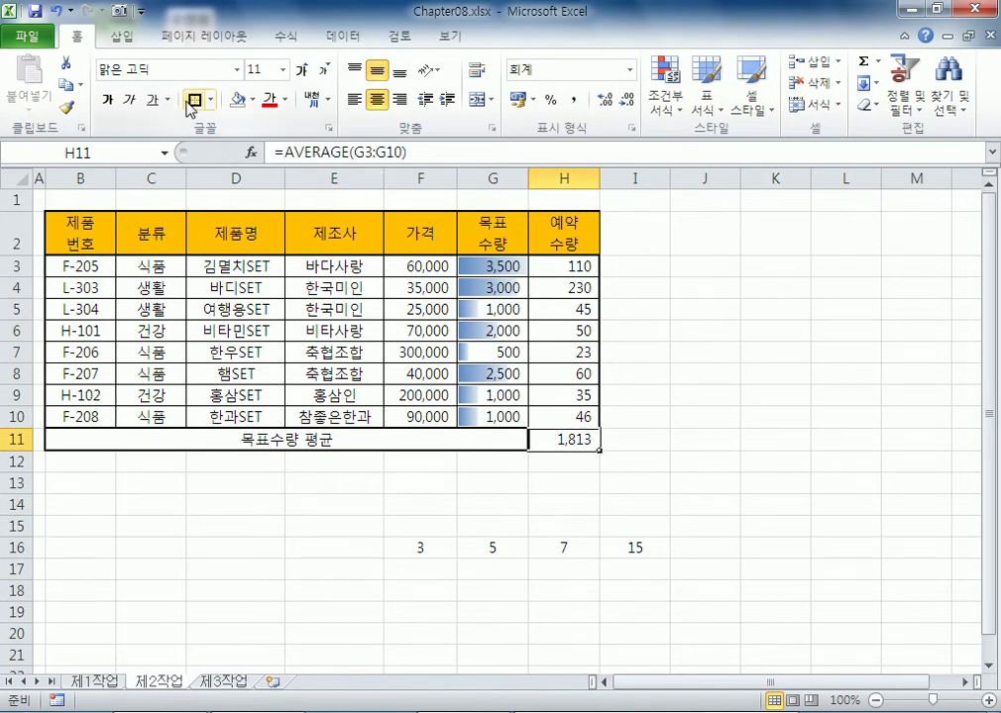
left_click(334, 548)
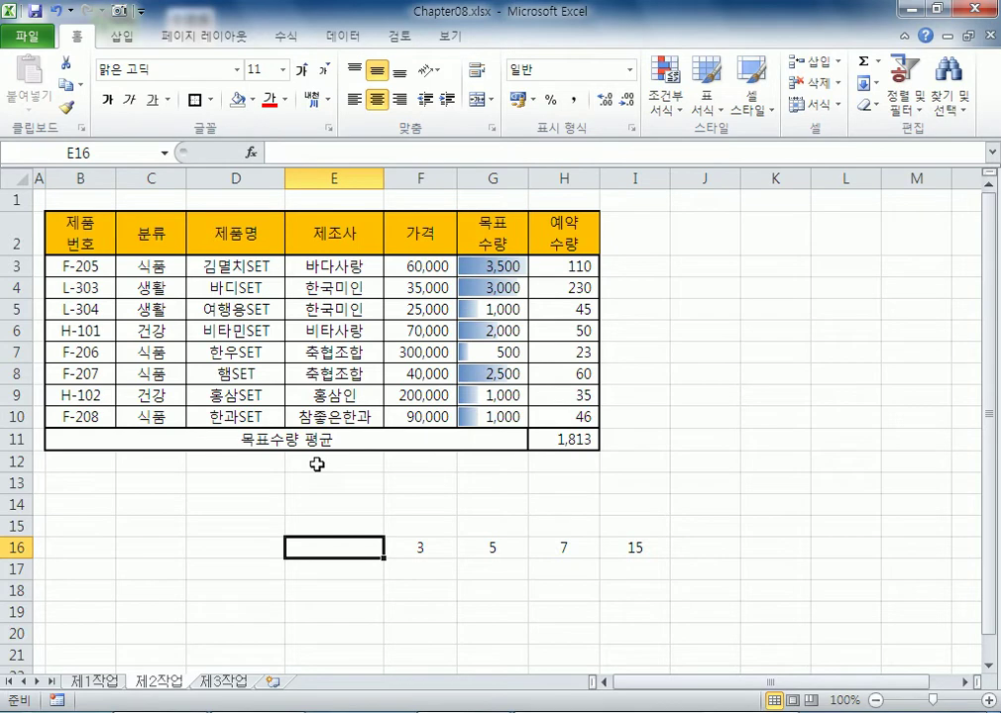
Step: Clear the sample numbers and their sum from row 16, and check the range averaged in H11
left_click_drag(364, 550, 639, 551)
key("Delete")
left_click_drag(491, 266, 484, 424)
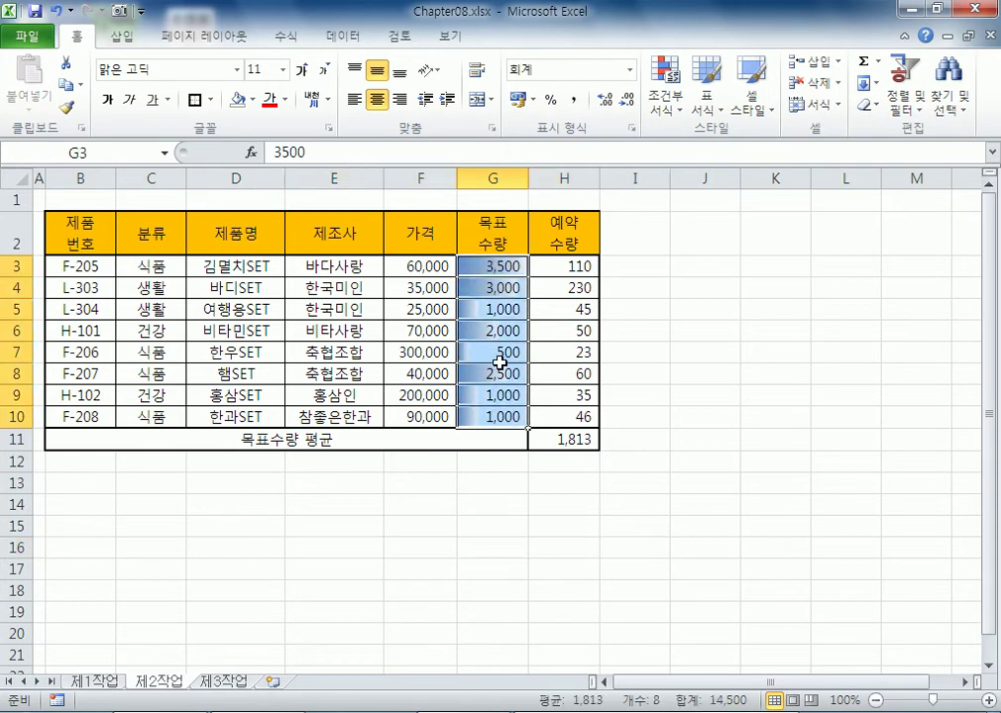
left_click(548, 439)
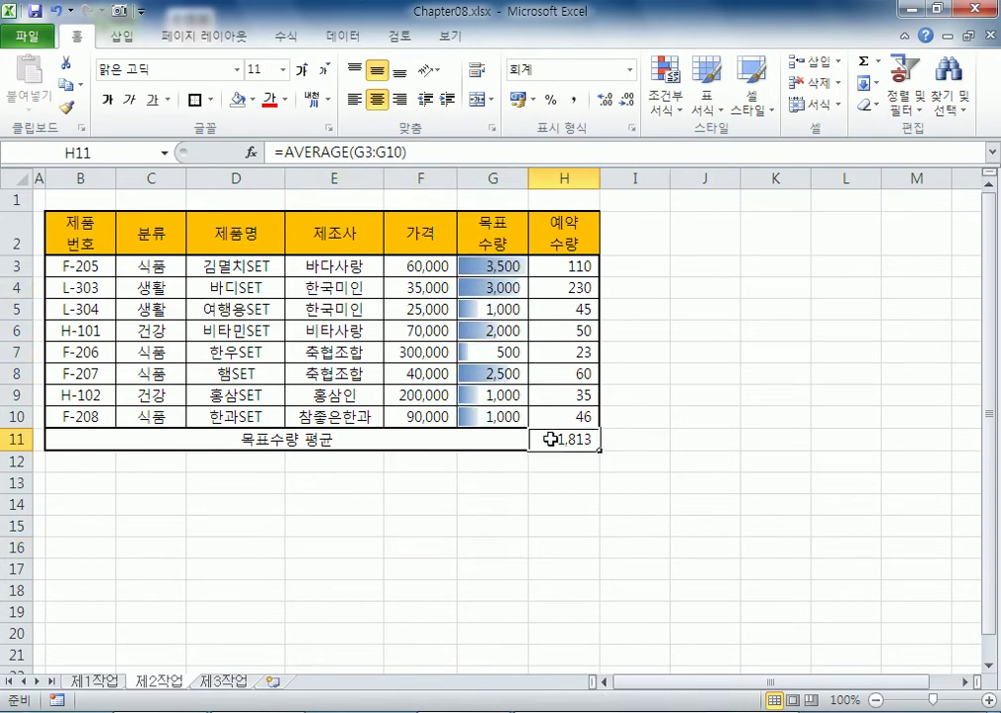
Step: Try increasing 목표수량 values from 600 to 1000 for 한우SET in G7, and restore the cell to 500
left_click(492, 353)
type("600")
key("Return")
key("Up")
type("70,0")
key("Return")
key("Up")
type("800")
key("Return")
key("Up")
type("900")
key("Return")
key("Up")
type("1000")
key("Return")
key("Up")
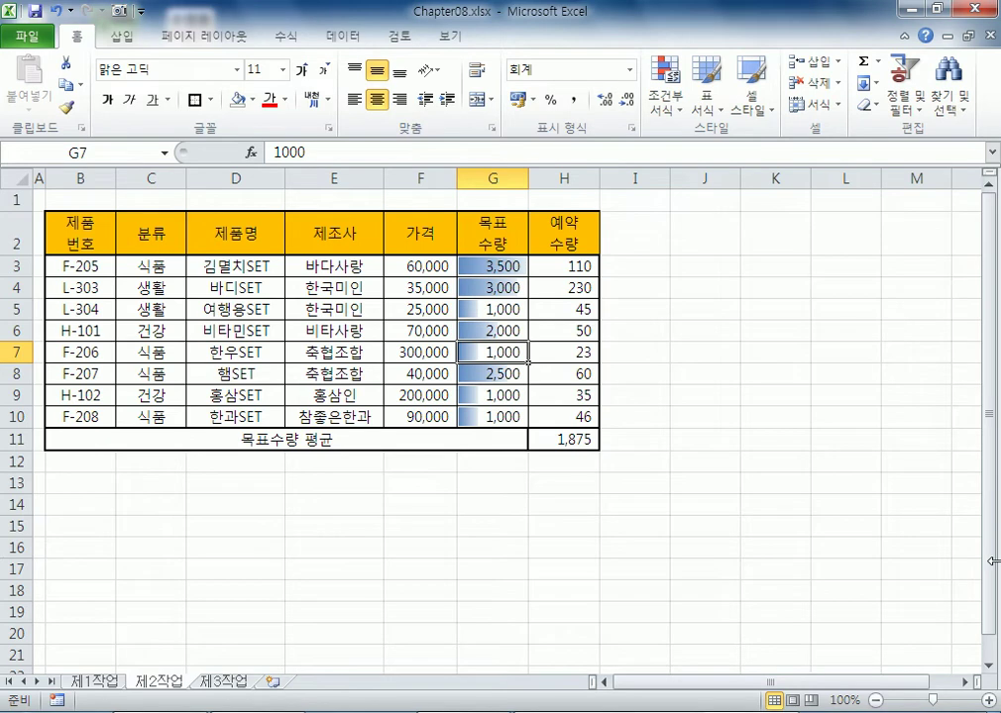
type("500")
key("Return")
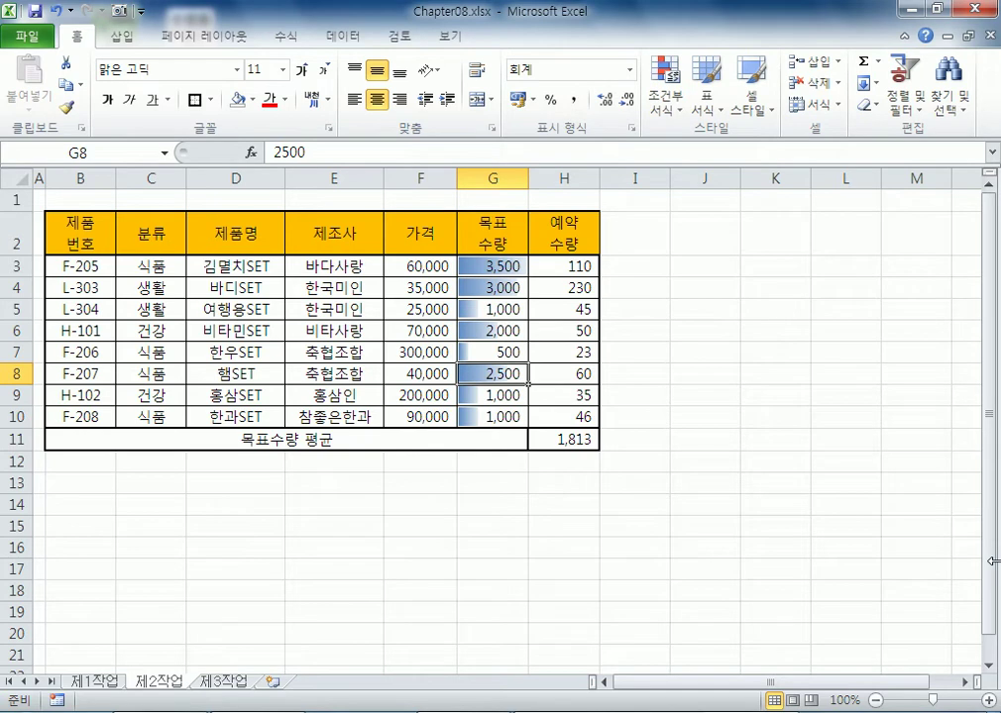
Step: Use Goal Seek to bring the average in H11 to 1900 by changing 한우SET's 목표수량 in G7, and keep the solution
left_click(661, 377)
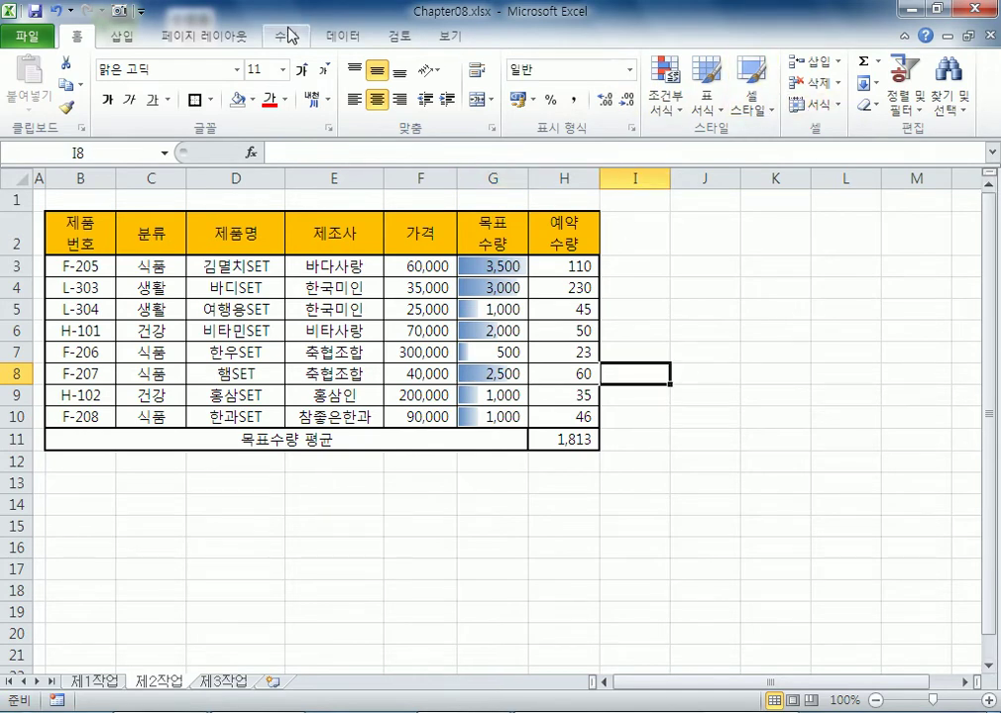
left_click(352, 38)
left_click(800, 117)
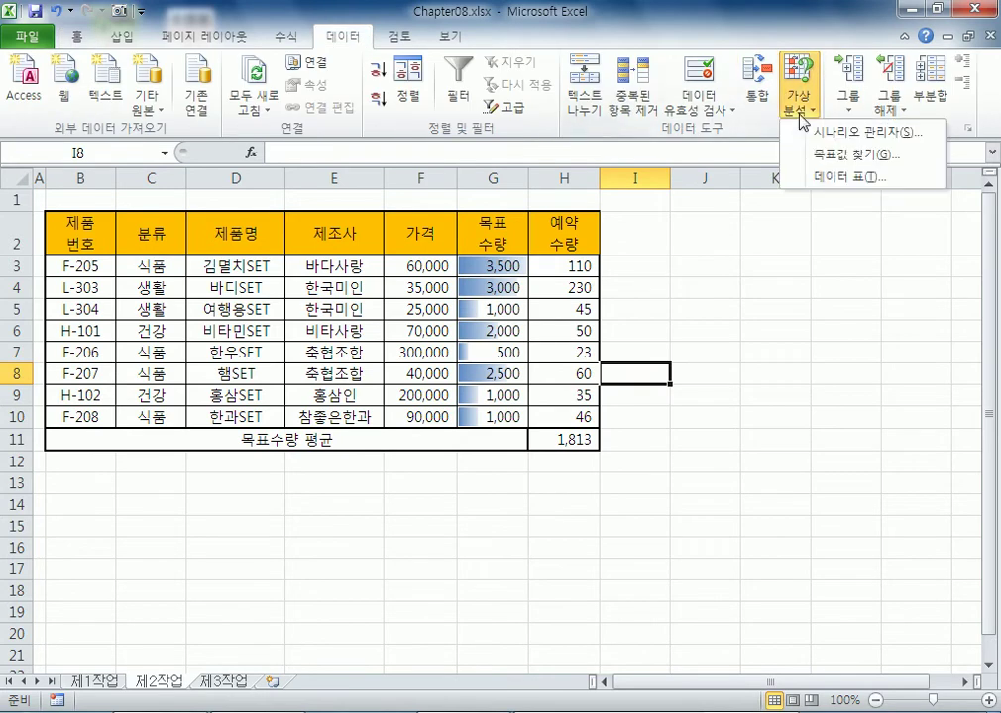
left_click(833, 159)
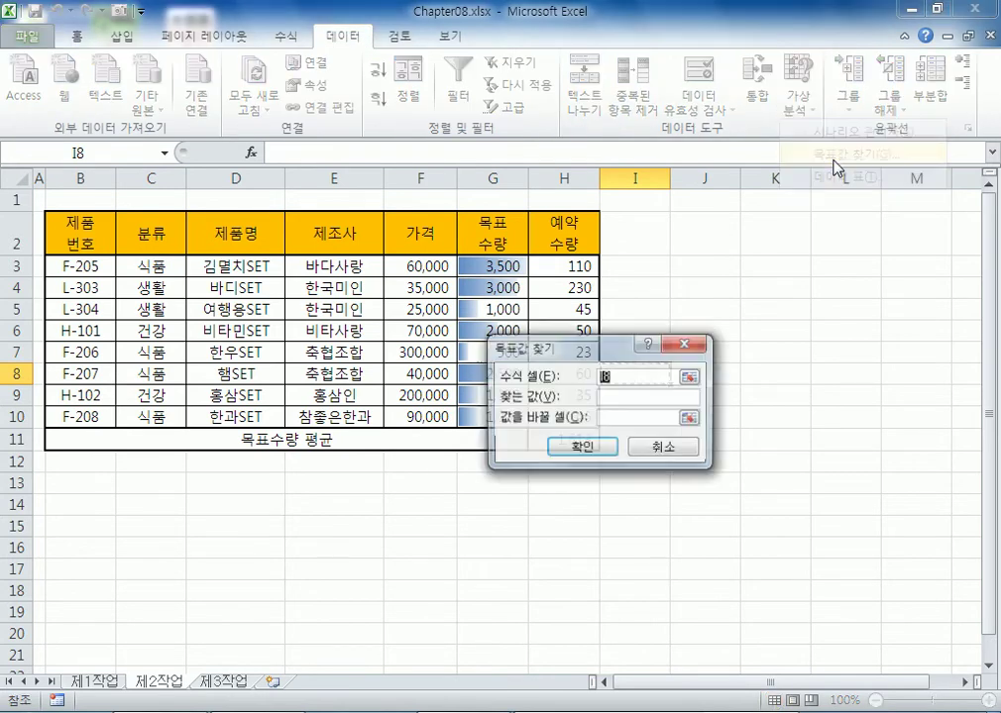
left_click_drag(615, 352, 437, 492)
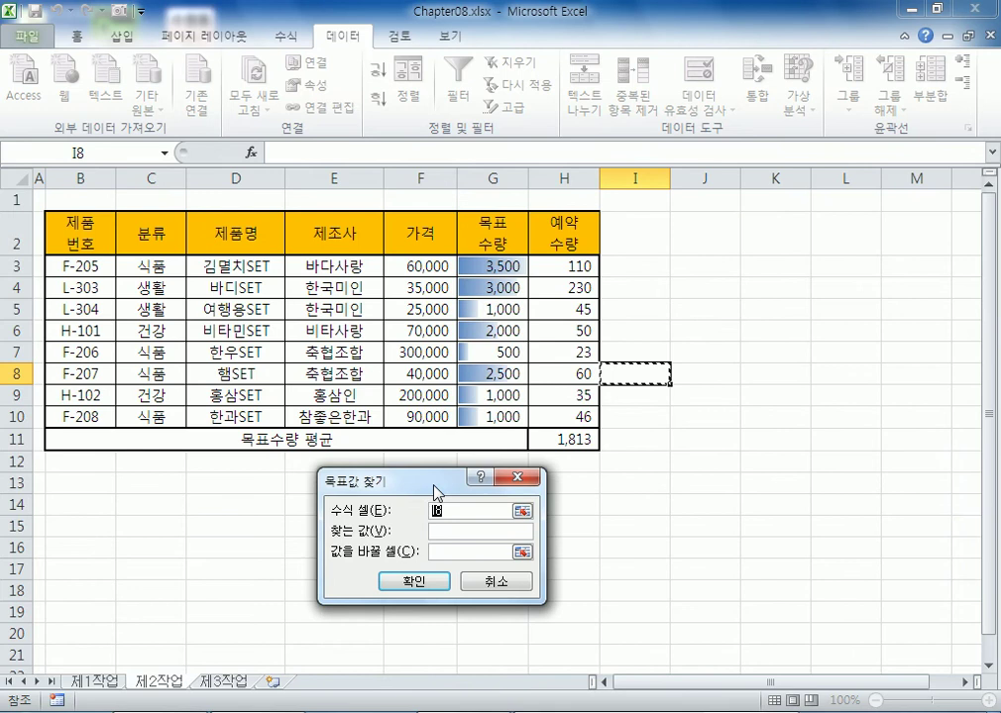
left_click(585, 440)
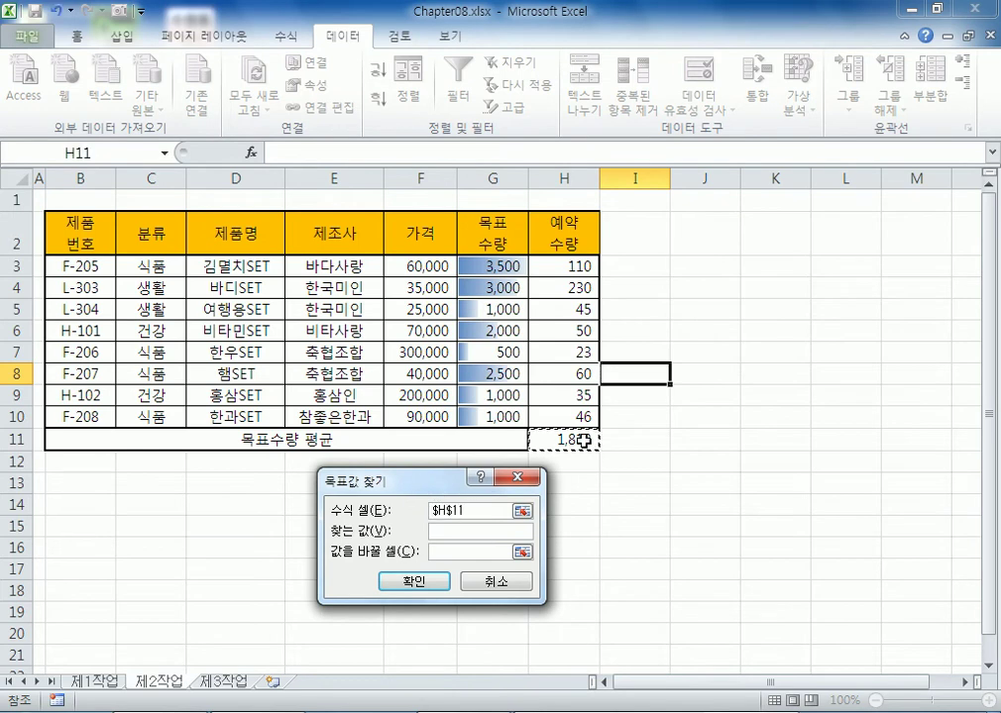
key("Tab")
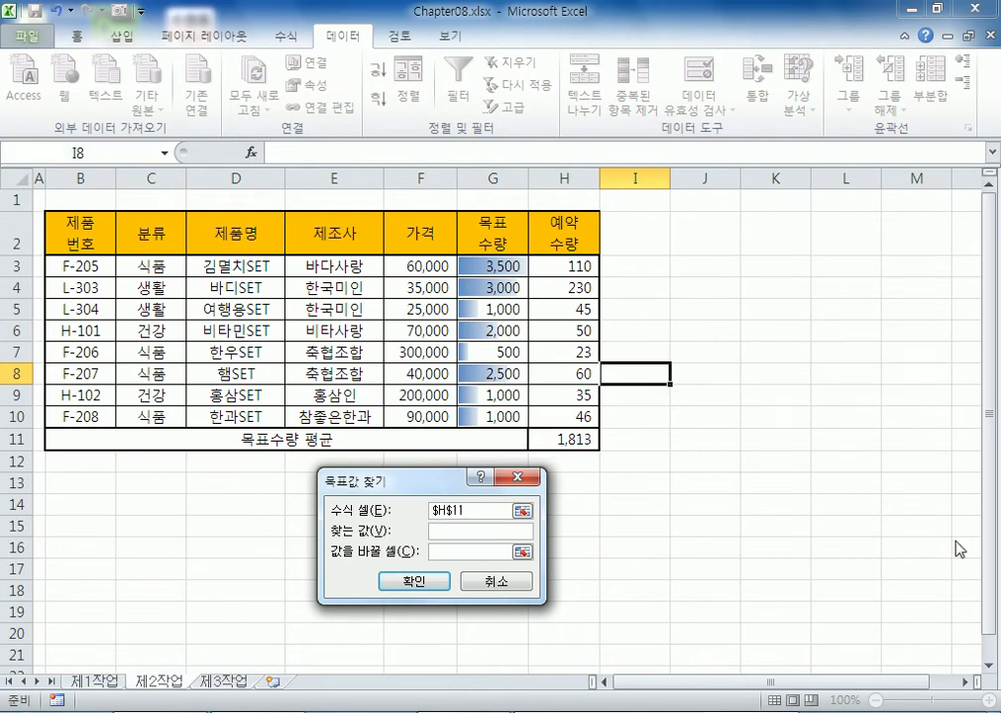
type("1900")
key("Tab")
left_click(494, 352)
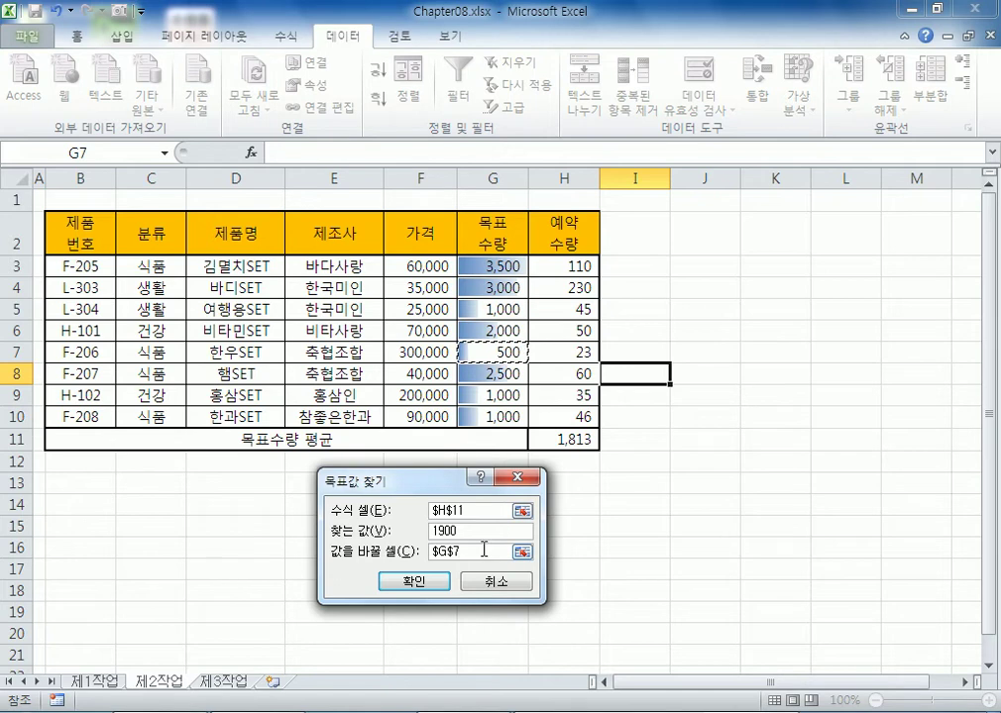
left_click(414, 582)
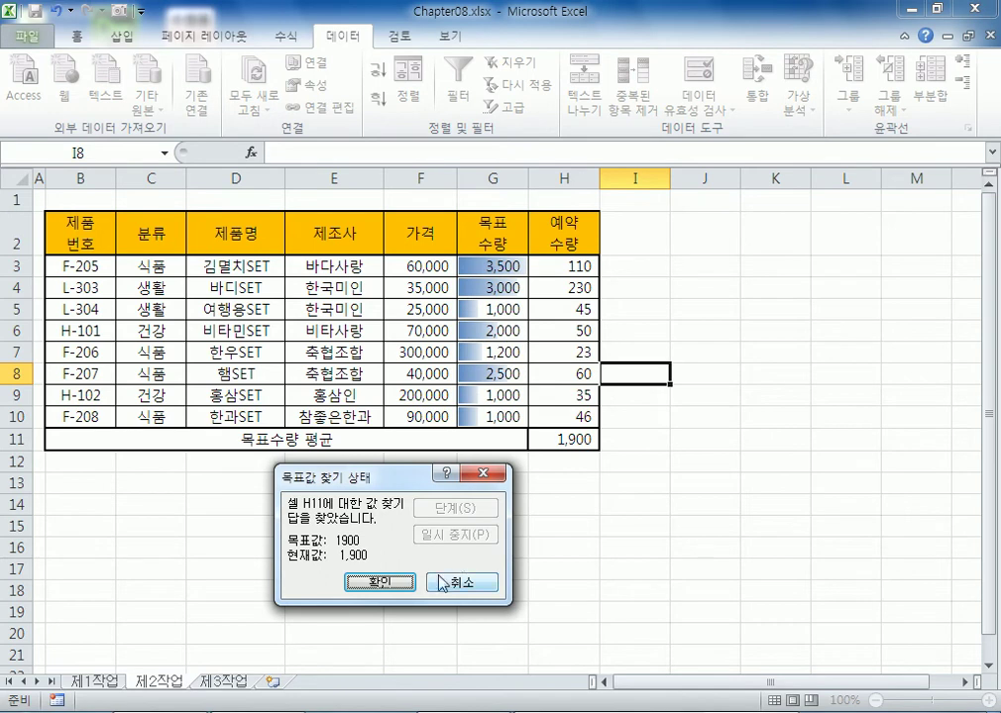
left_click(384, 586)
Step: Check 한우SET's 목표수량 in G7 and the average formula in H11 after the Goal Seek
left_click(486, 354)
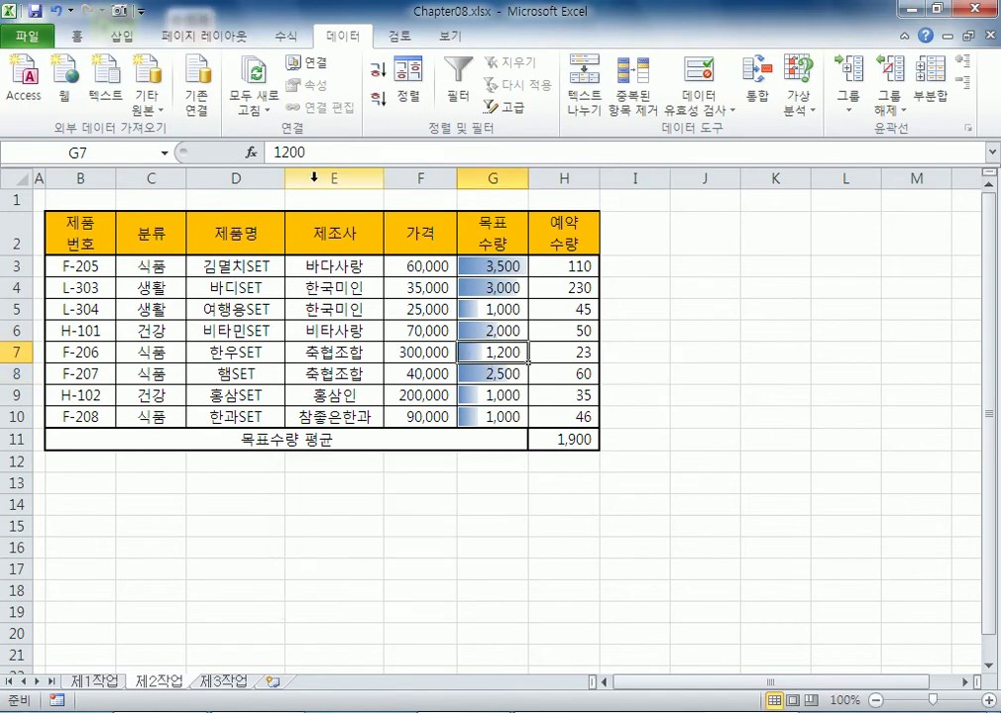
left_click(558, 442)
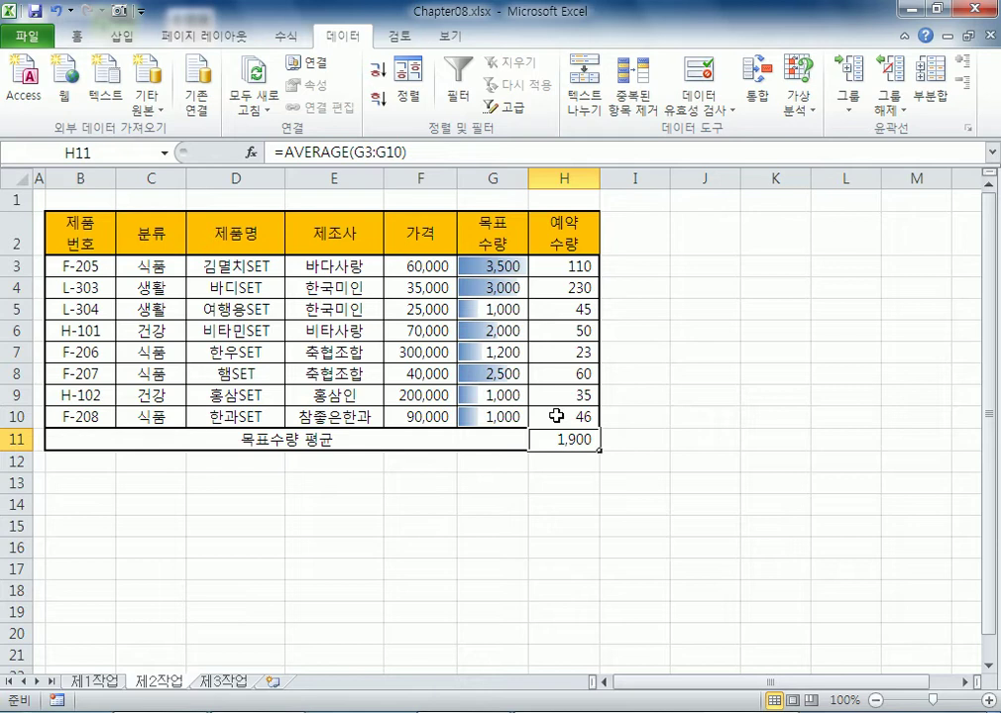
left_click(518, 350)
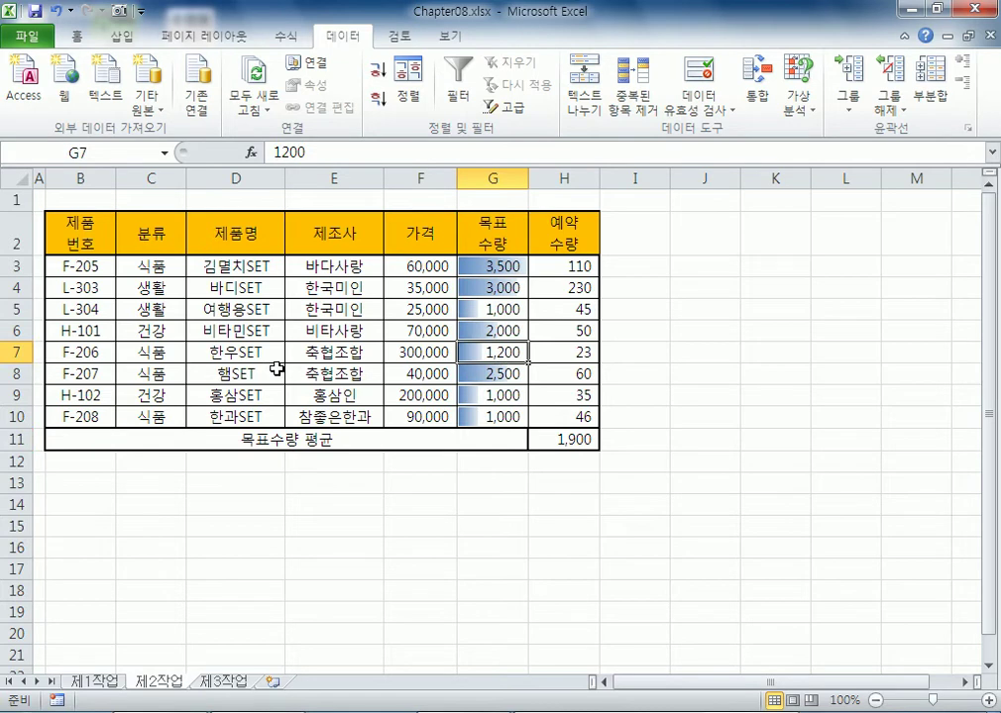
left_click_drag(490, 351, 492, 377)
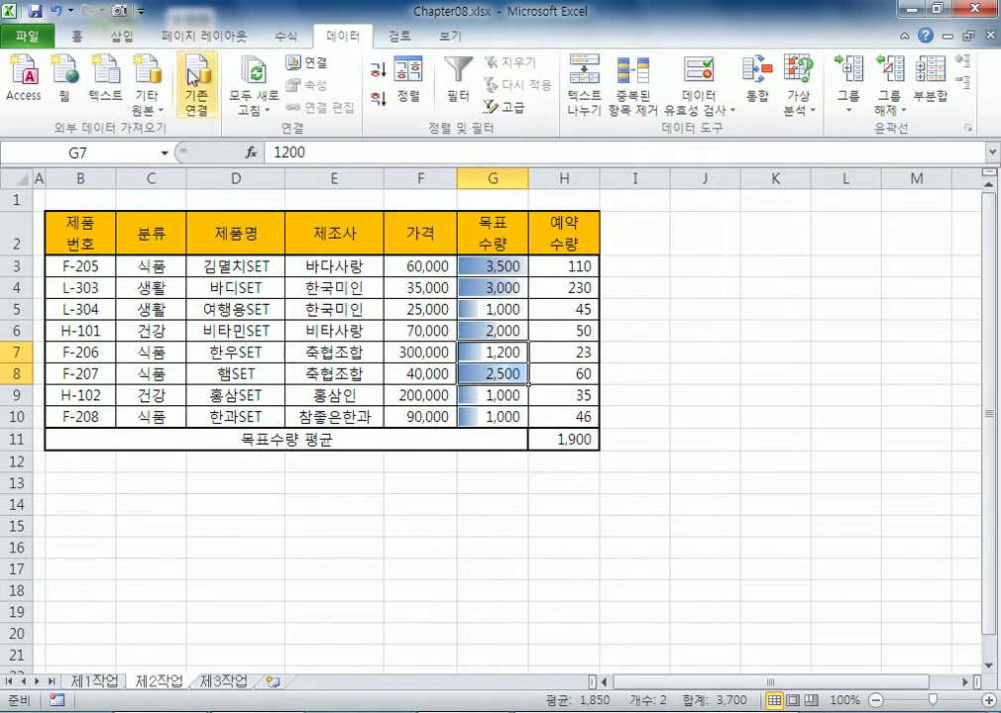
left_click(75, 37)
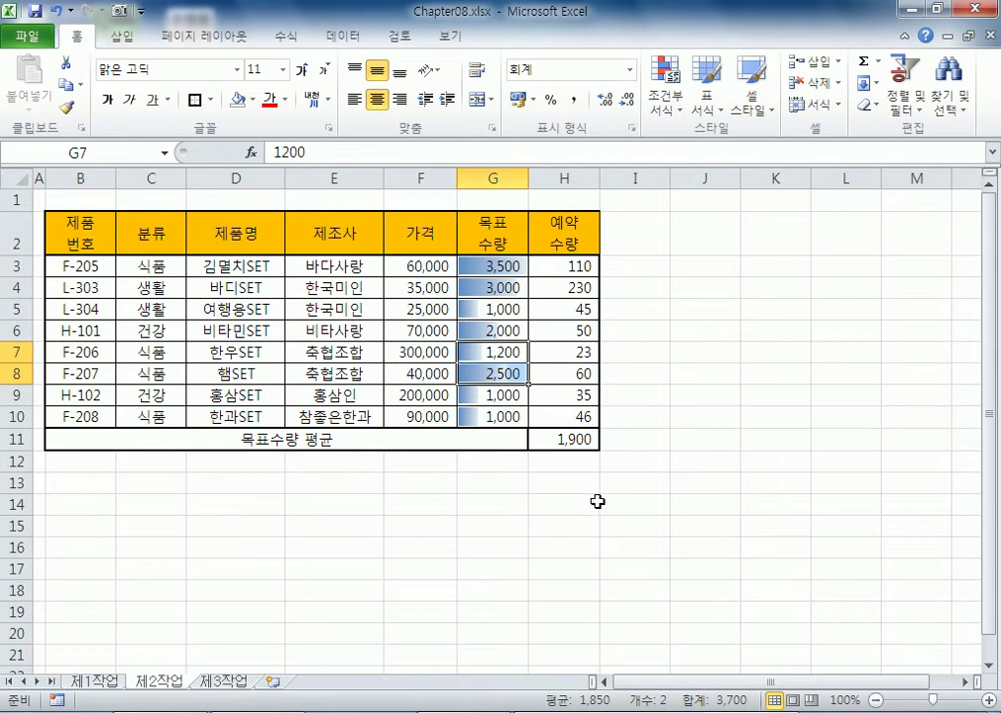
left_click(594, 505)
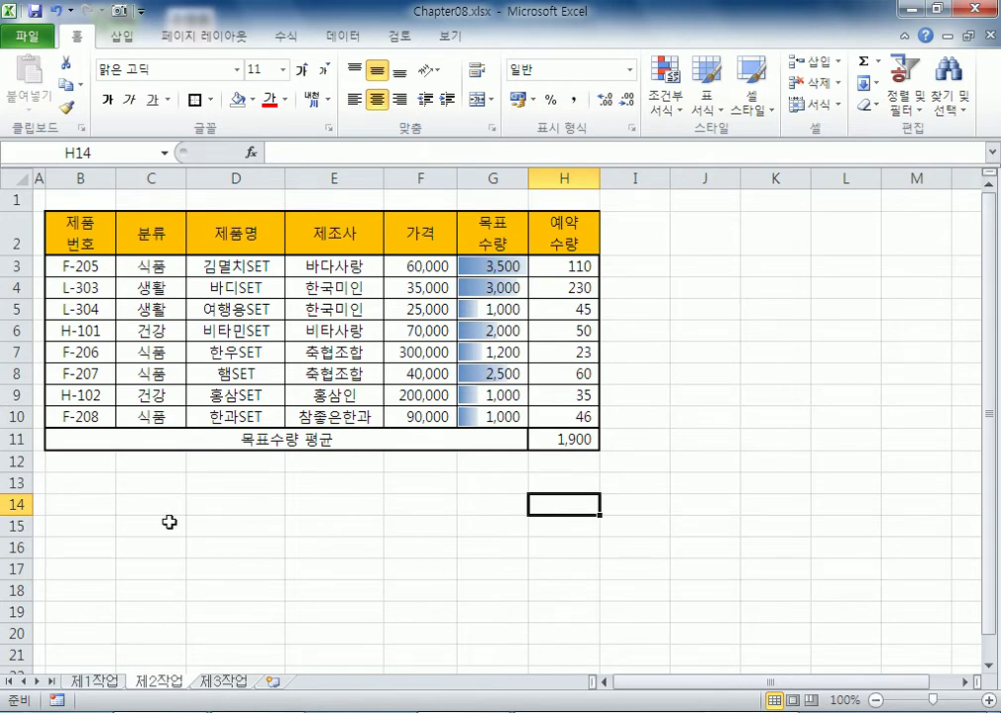
Step: Open Chapter09.xlsx from the Chapter 09 folder and look over the criteria and extracted table on its 제2작업 sheet
left_click(97, 682)
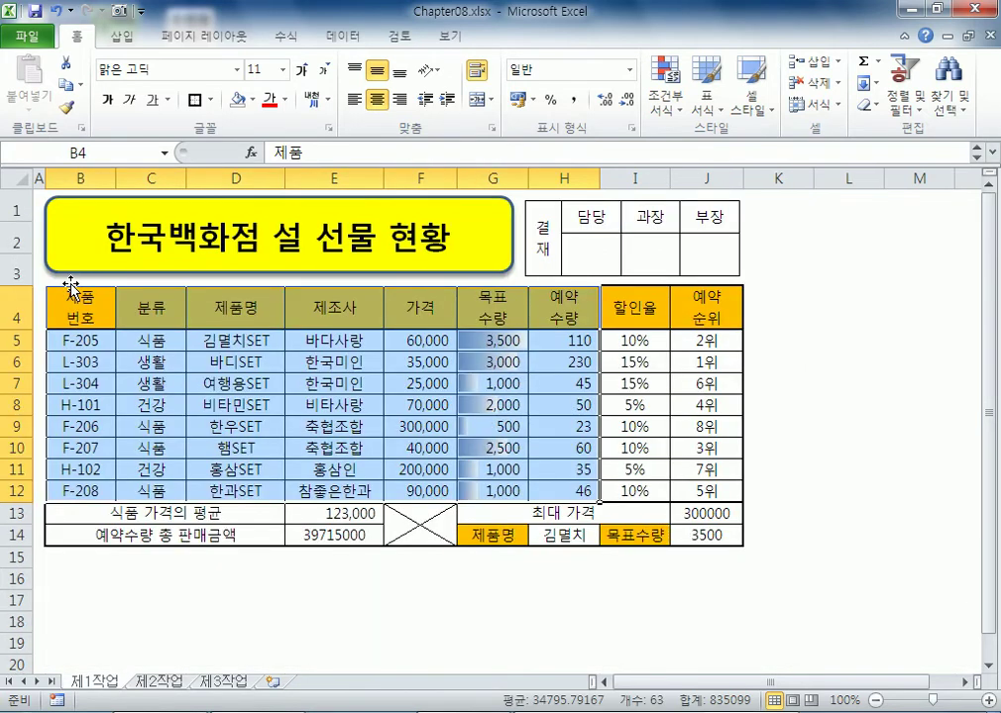
left_click_drag(71, 287, 487, 490)
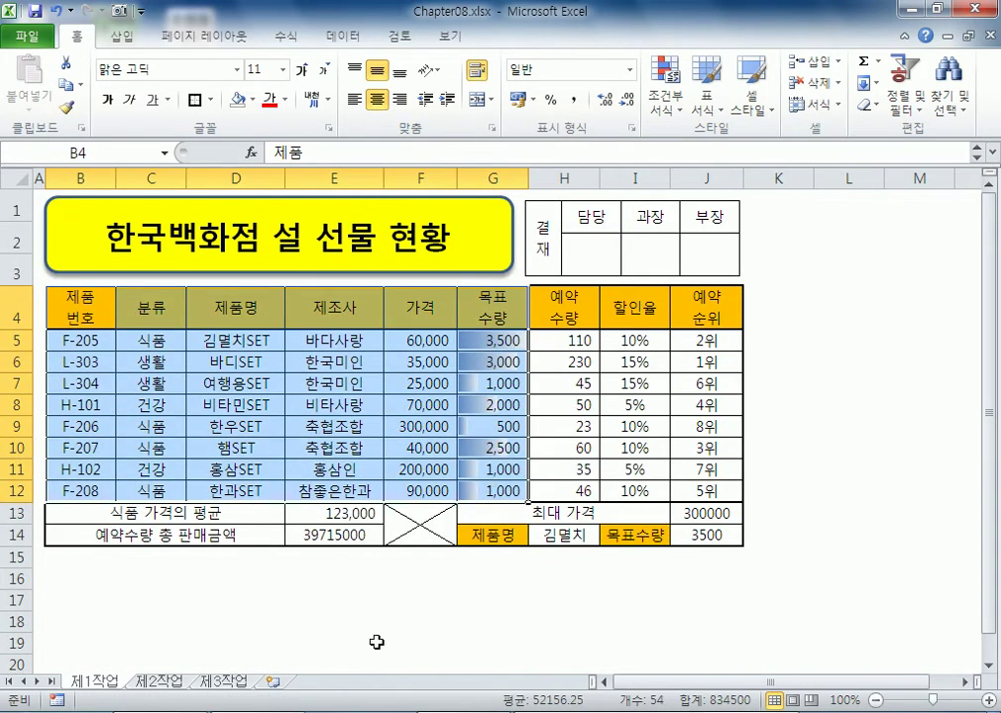
left_click(27, 36)
left_click(44, 121)
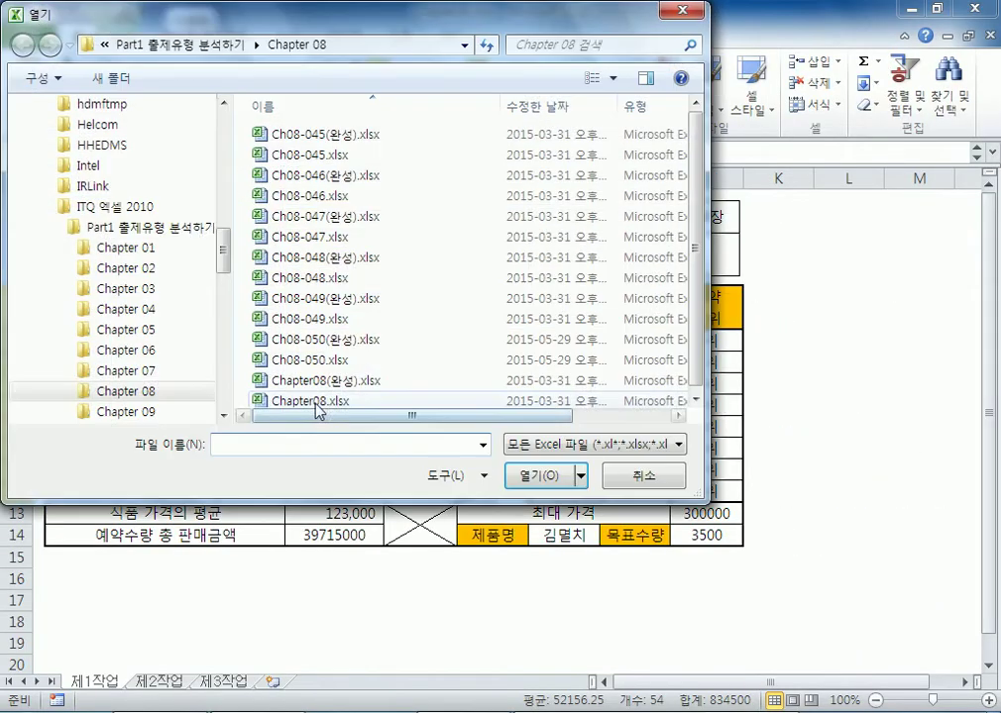
left_click(119, 411)
left_click(318, 319)
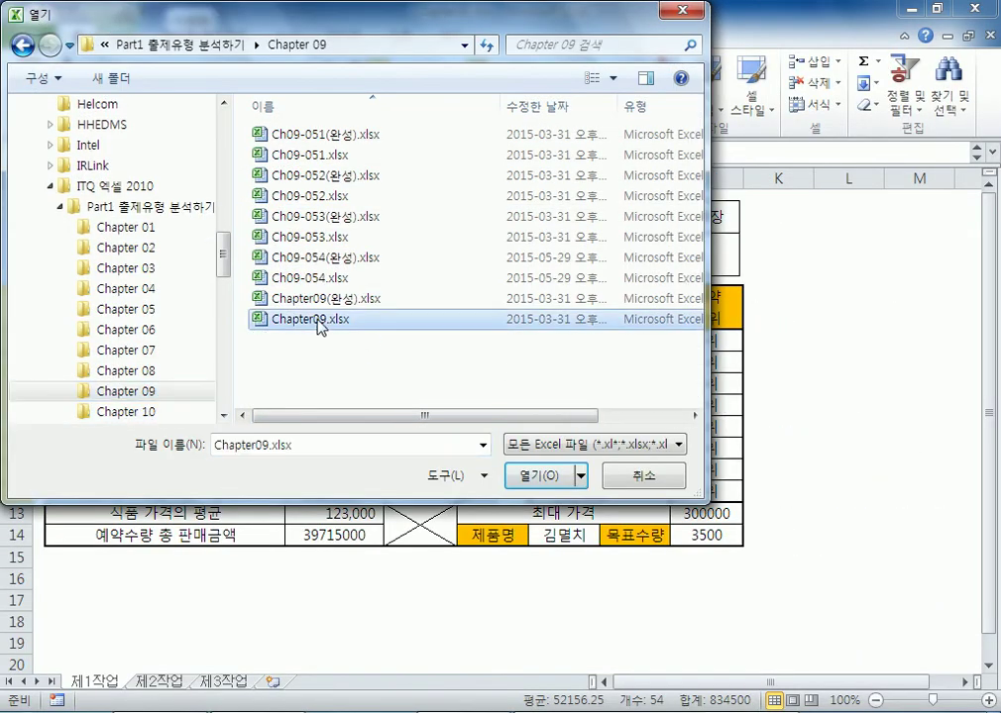
double_click(318, 319)
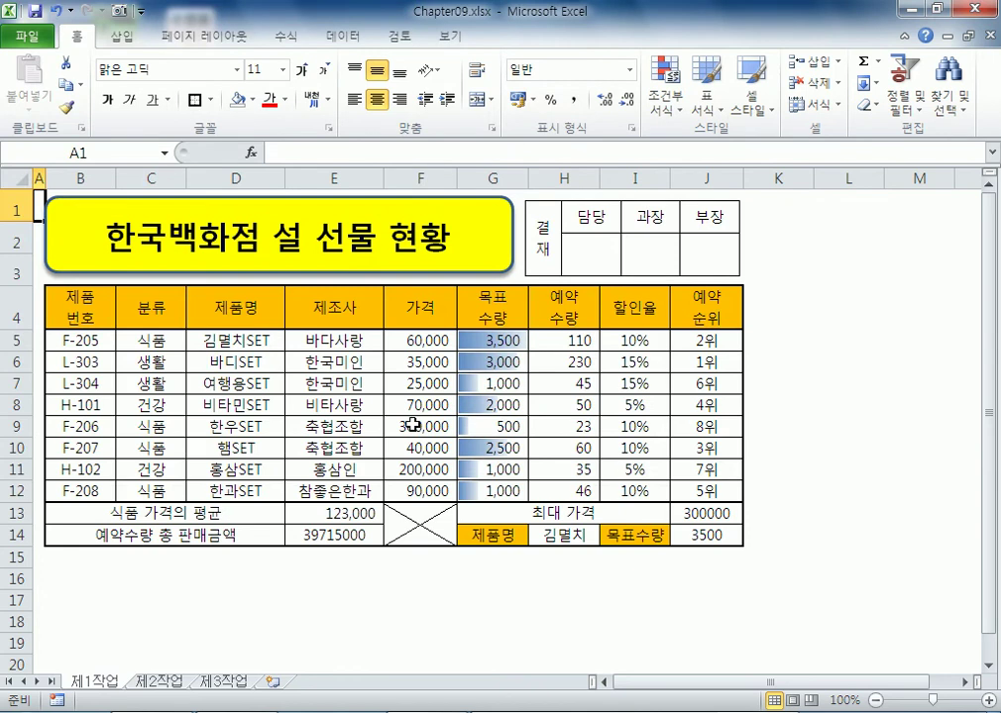
left_click(157, 682)
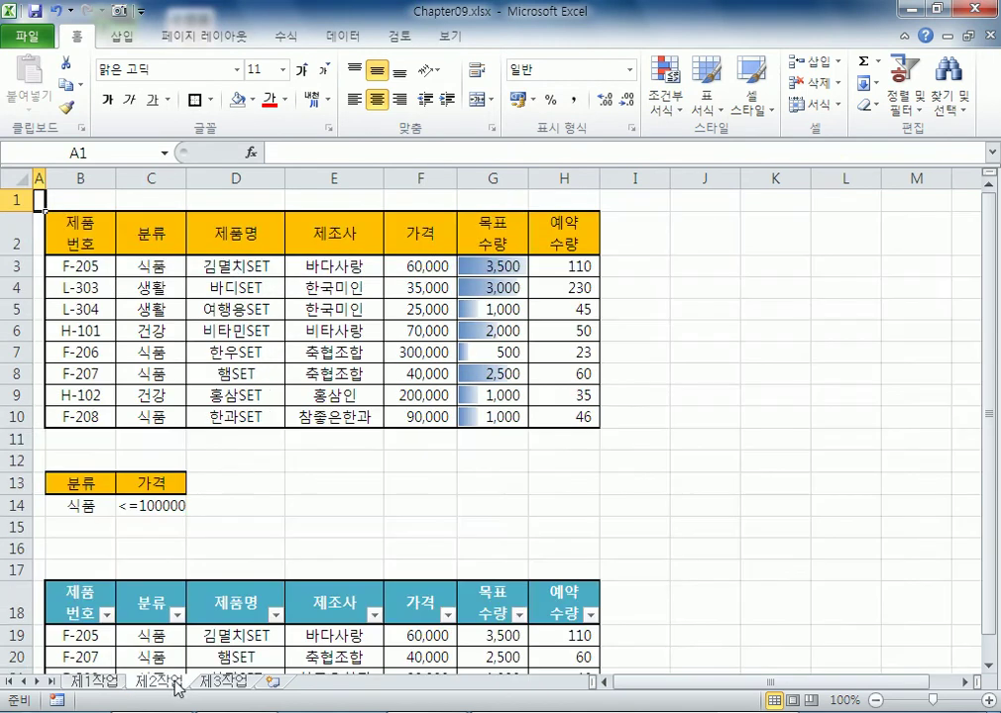
scroll(391, 465, "down", 3)
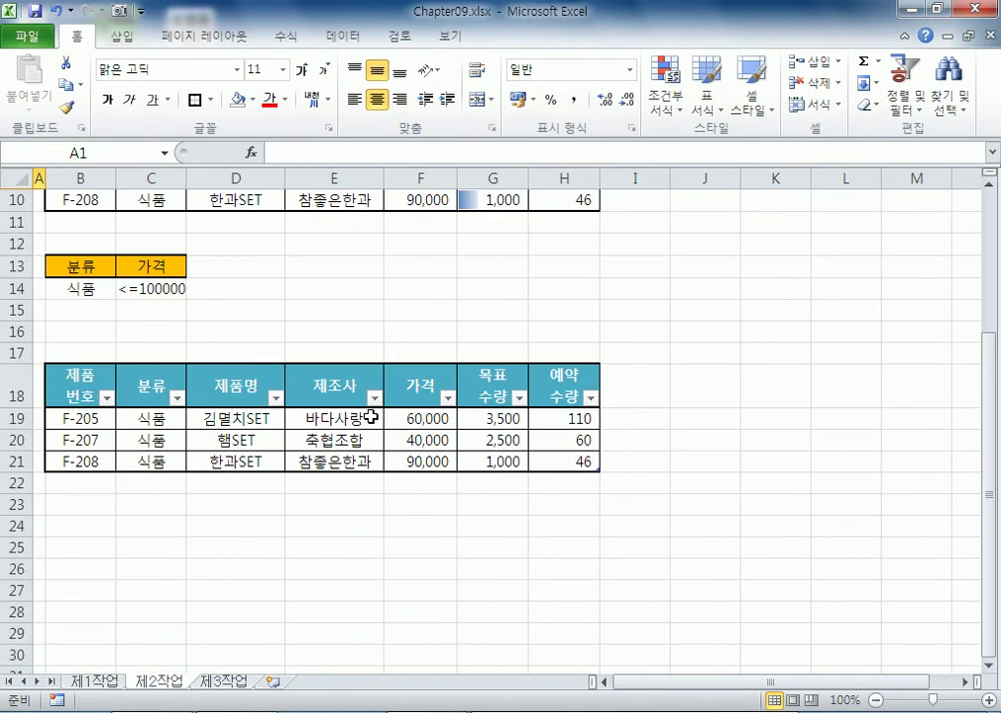
Step: Copy B4:H12 from 제1작업 and paste it at B2 of 제3작업, keeping the source column widths
left_click(79, 682)
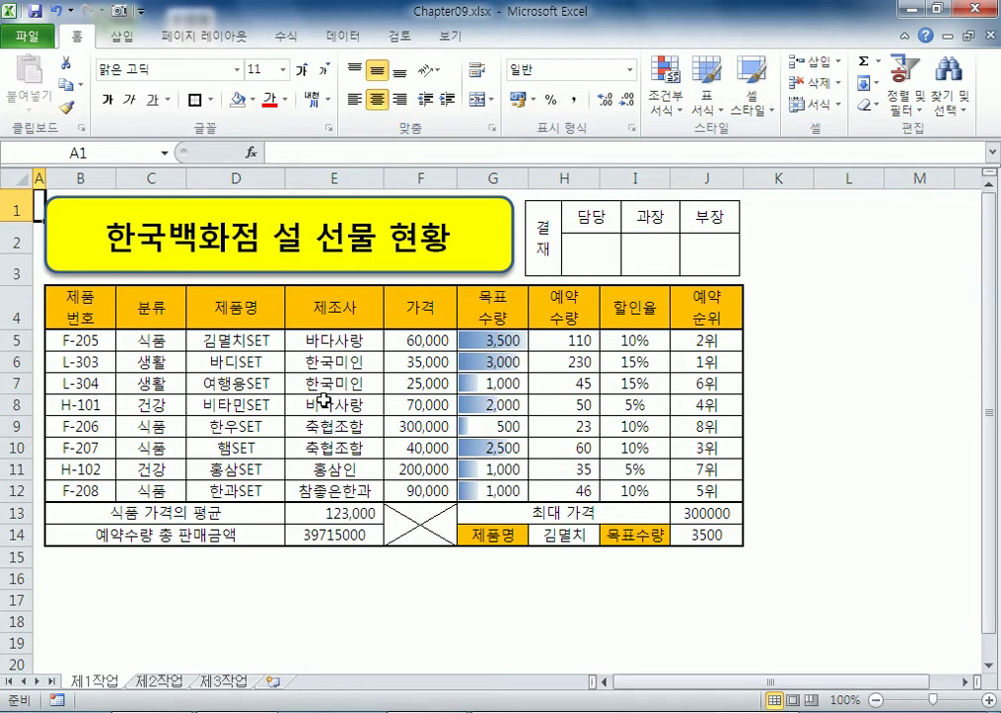
left_click_drag(81, 302, 572, 493)
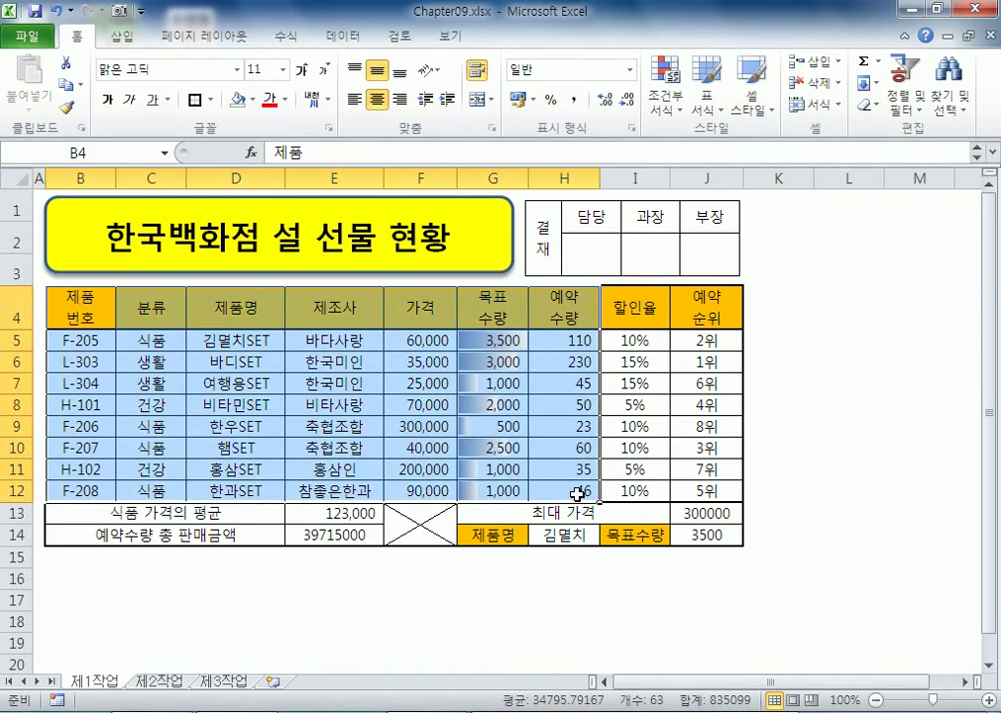
key("ctrl+c")
left_click(213, 680)
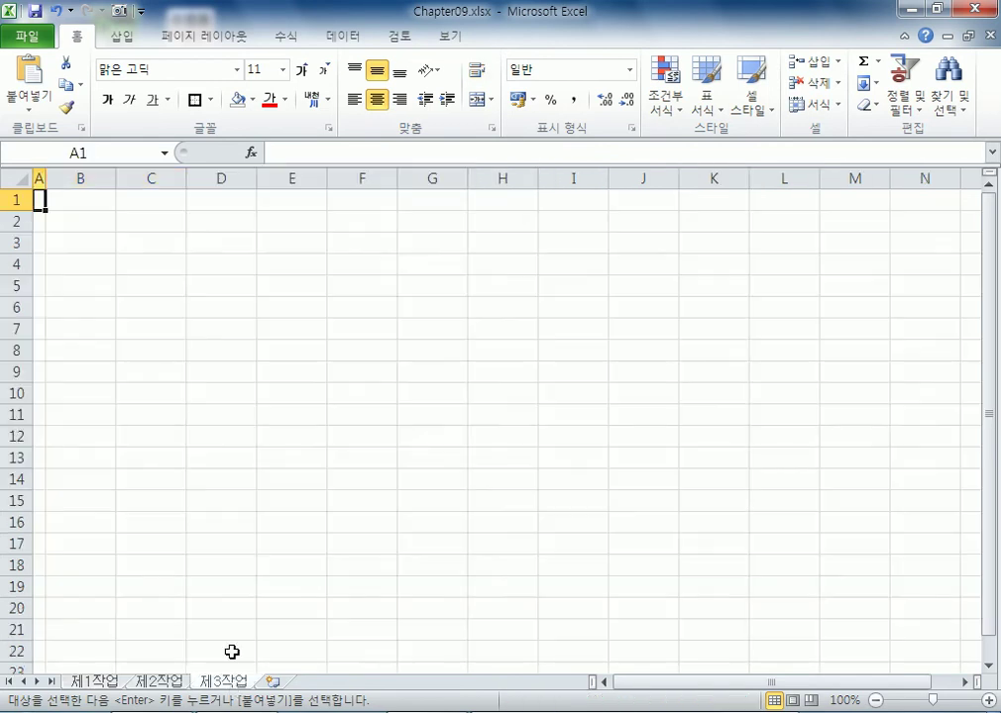
left_click(78, 218)
right_click(78, 219)
mouse_move(167, 328)
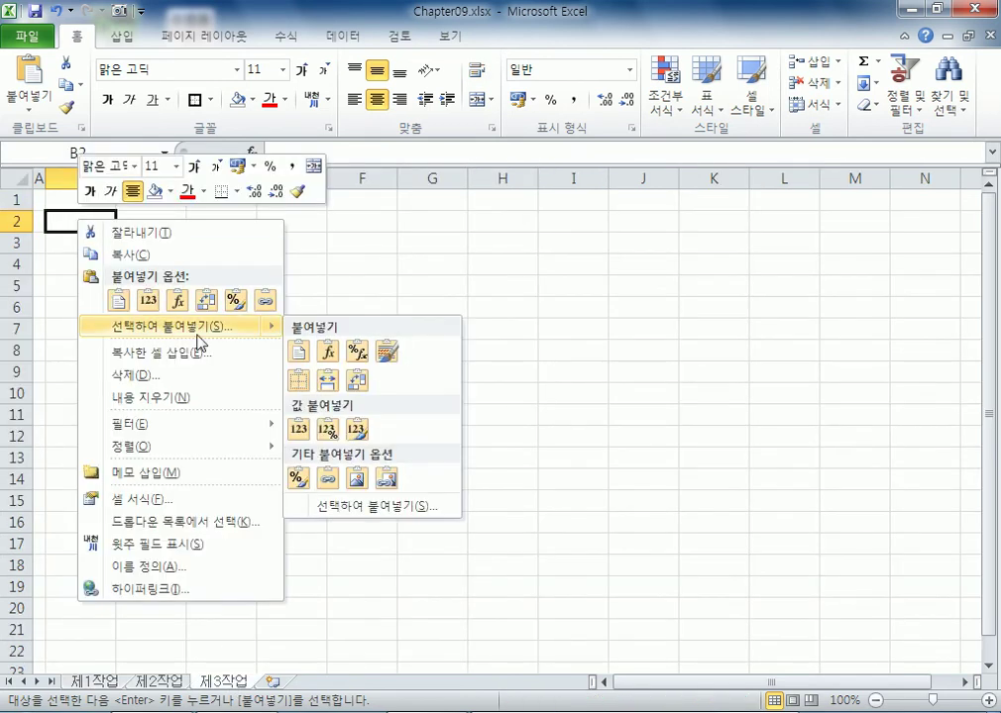
left_click(328, 382)
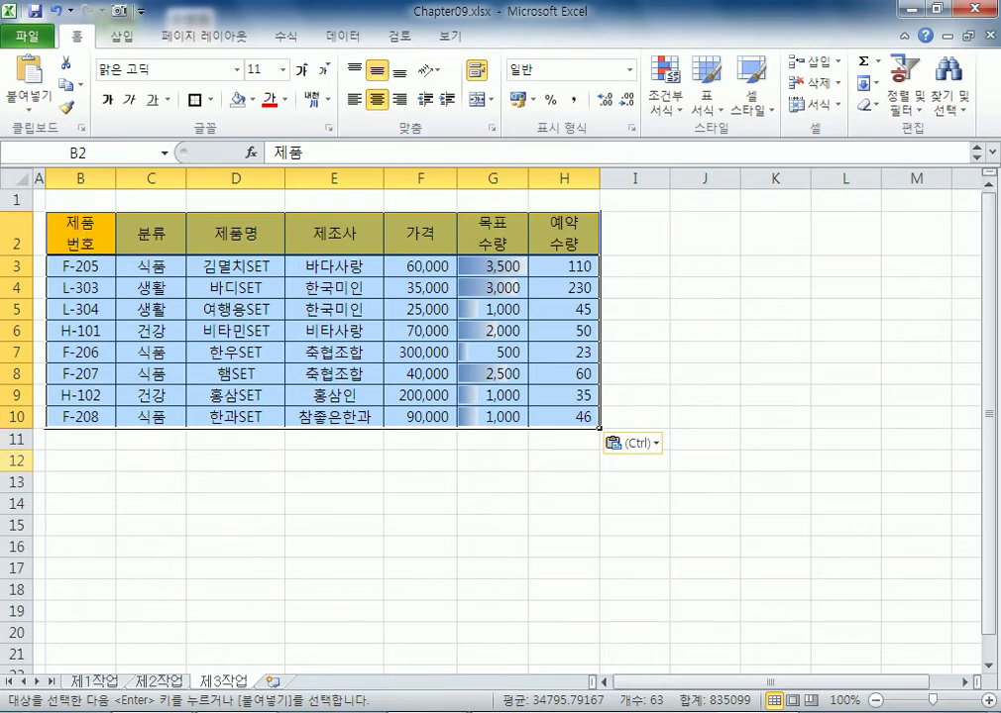
Step: Examine the 제품번호, 분류 and 제품명 columns of the pasted table to consider which one to sort by
left_click(75, 309)
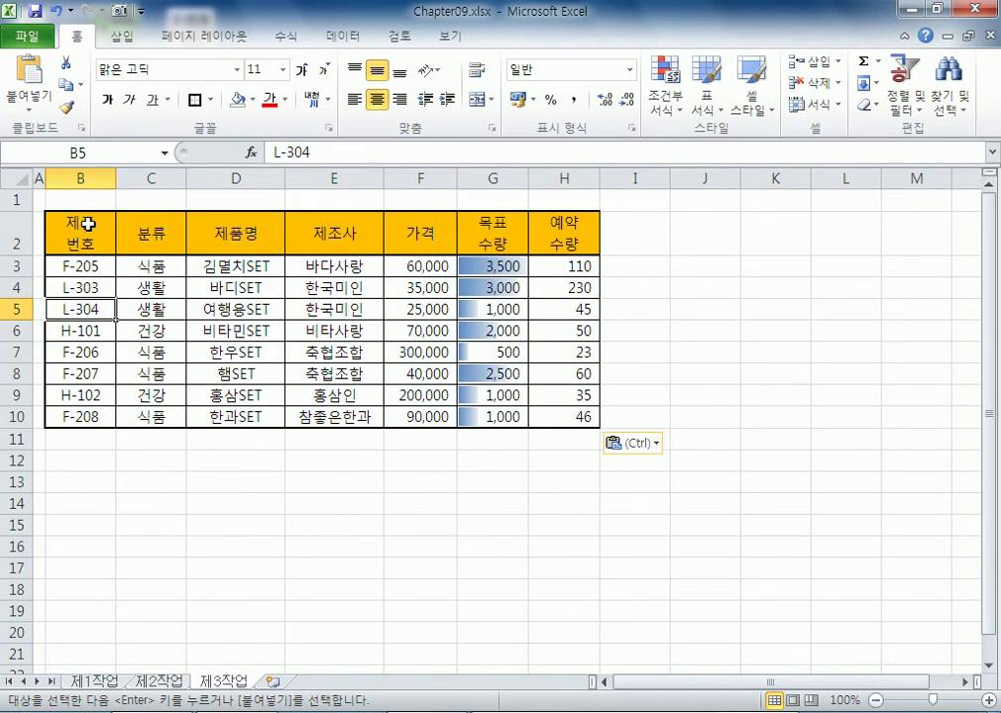
left_click(81, 177)
left_click(152, 178)
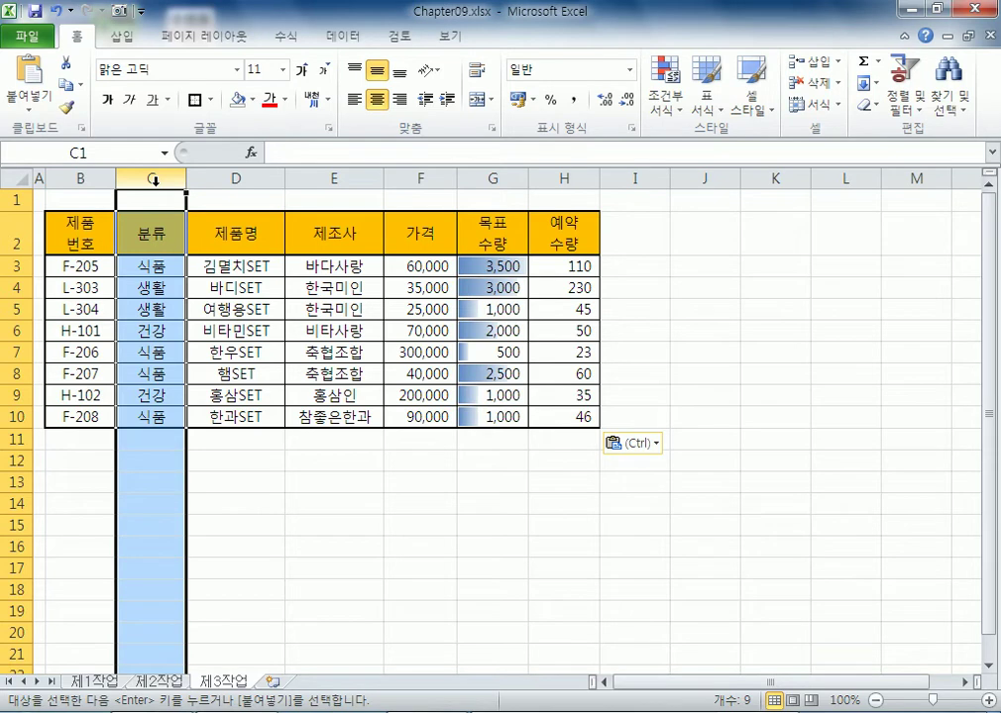
left_click(153, 230)
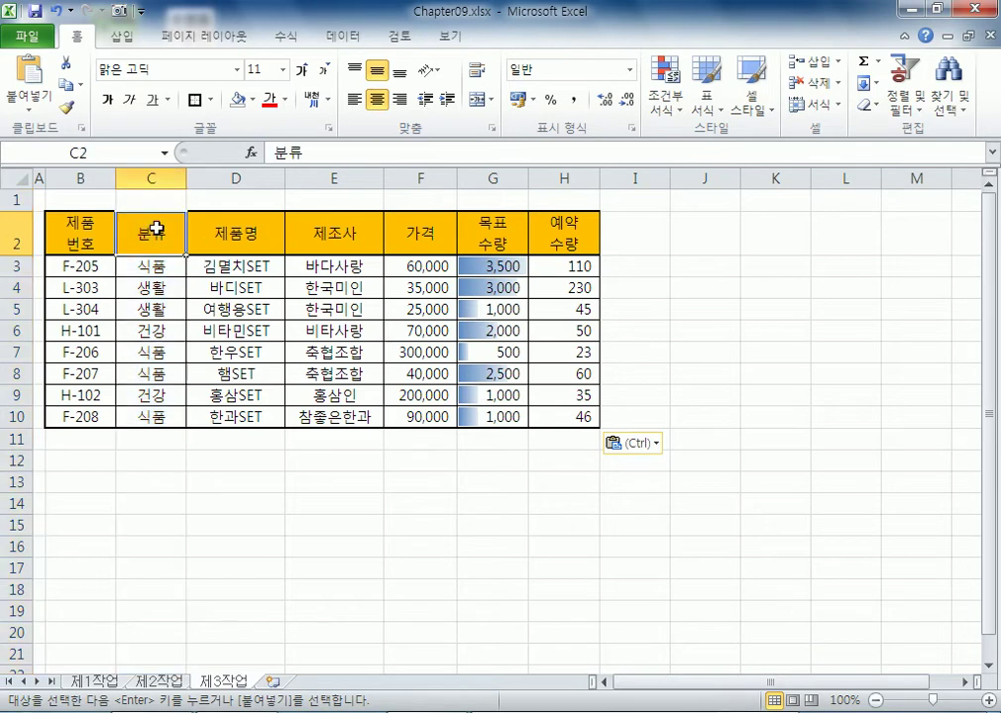
left_click(162, 166)
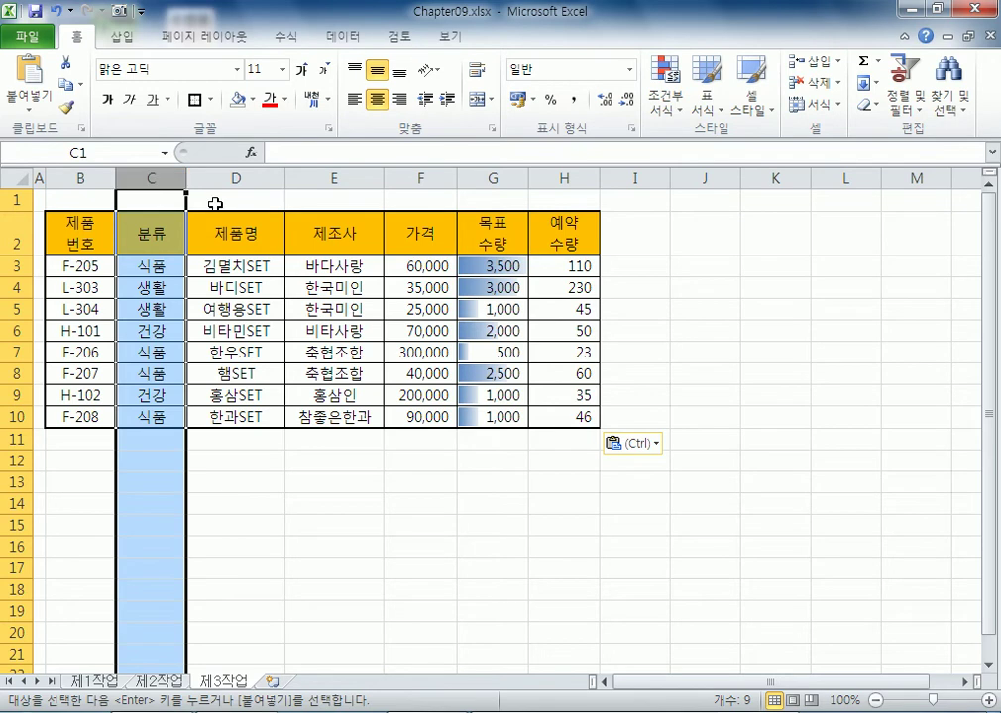
left_click(152, 287)
left_click(262, 178)
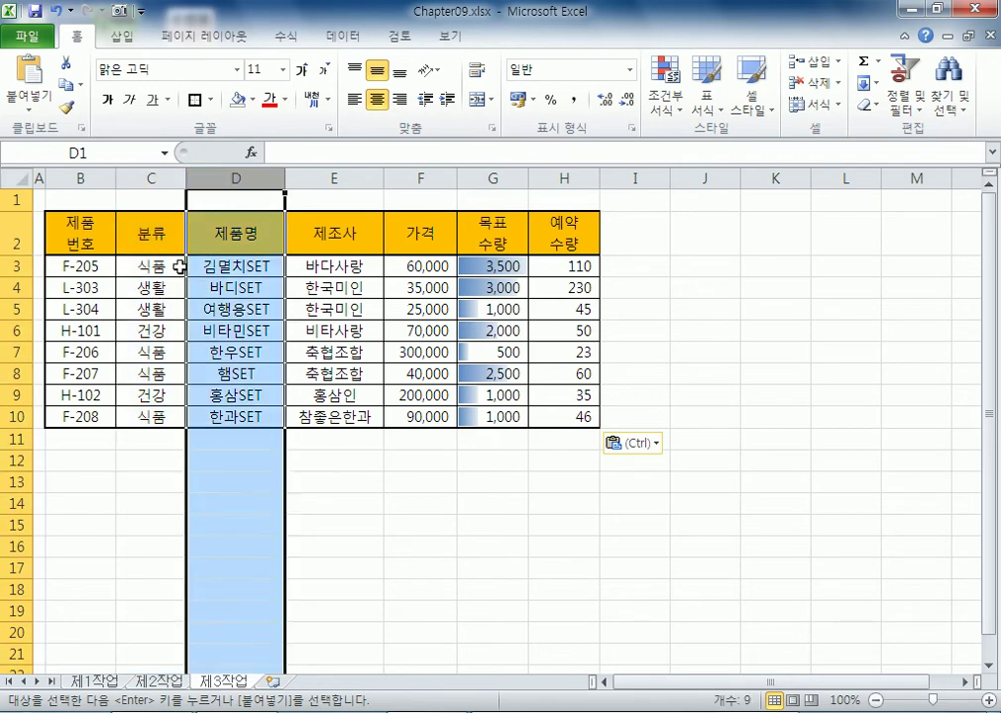
Step: Sort the table on 제3작업 in ascending order by 분류
left_click(154, 287)
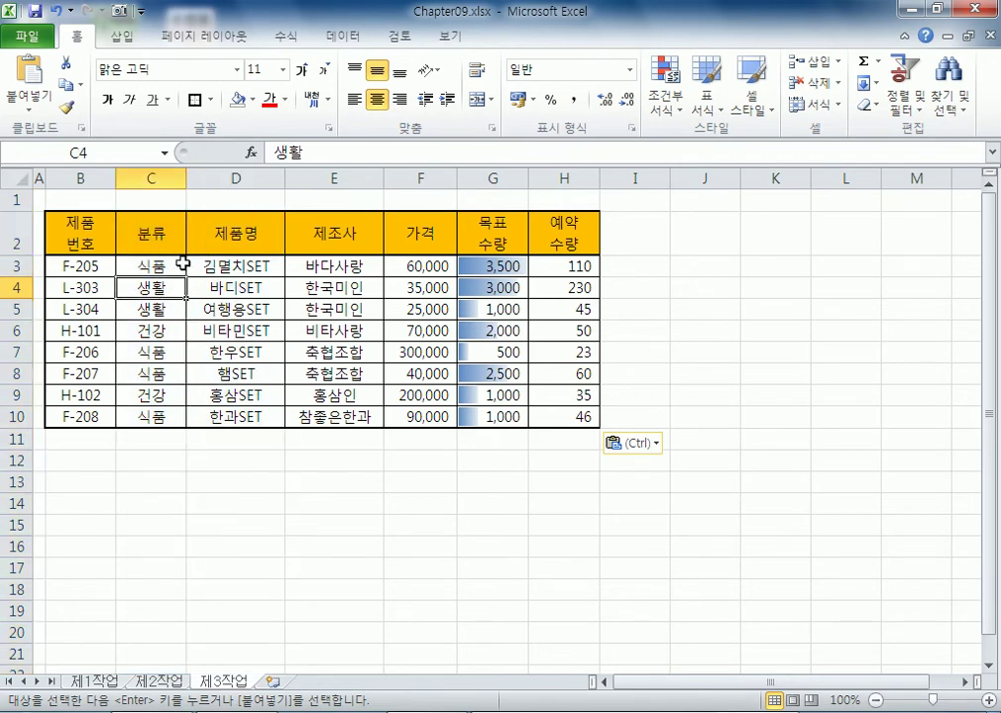
left_click(343, 35)
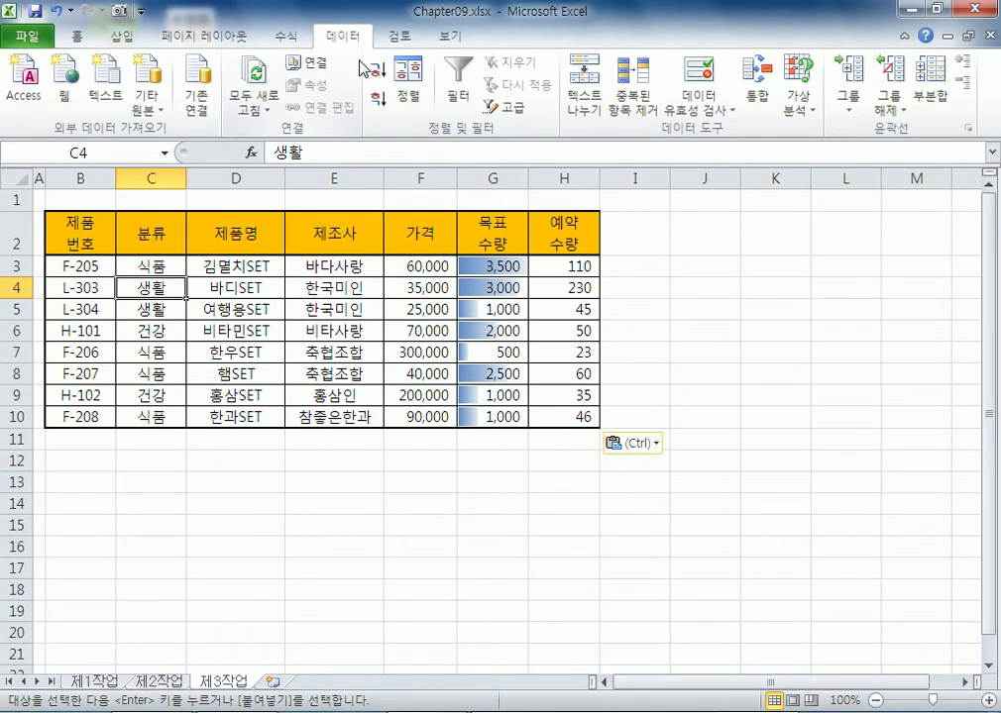
left_click(374, 69)
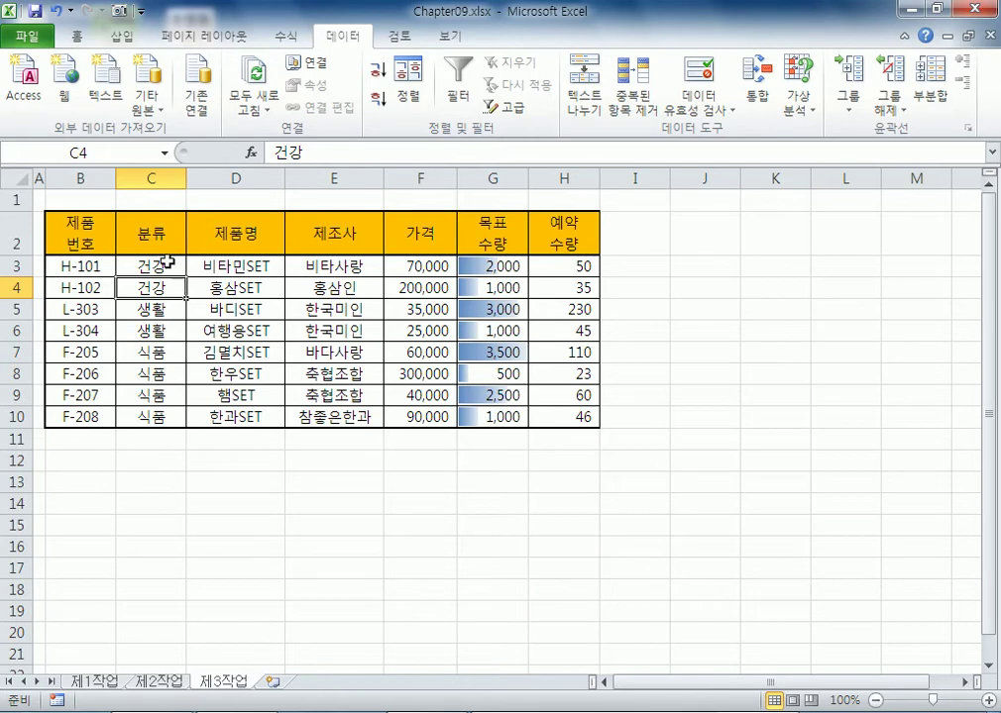
left_click(940, 98)
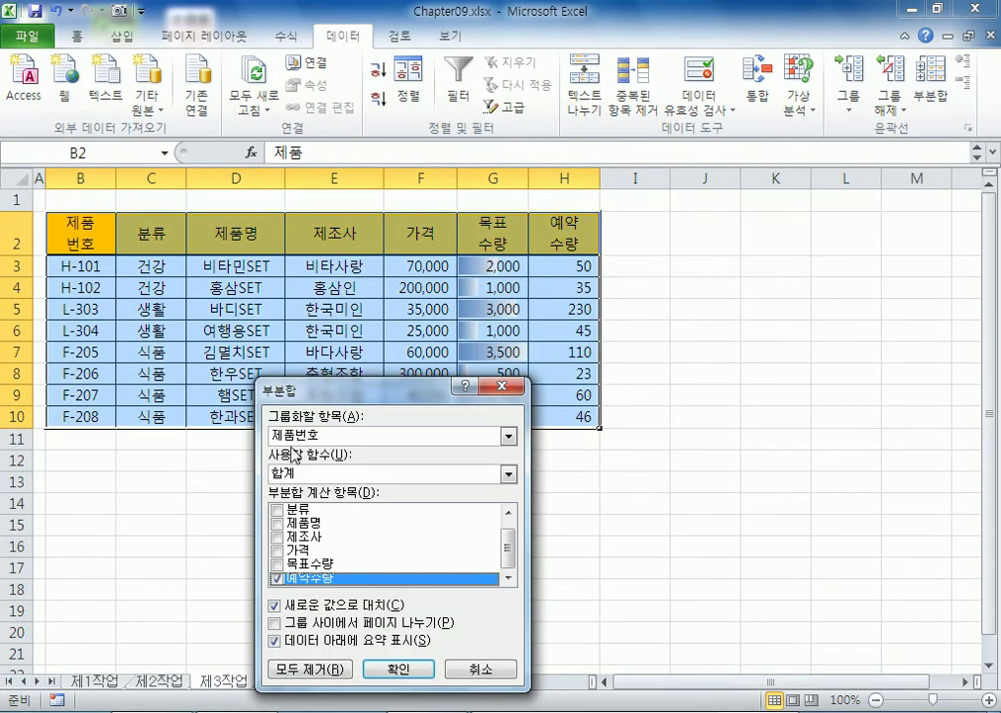
left_click_drag(361, 395, 632, 213)
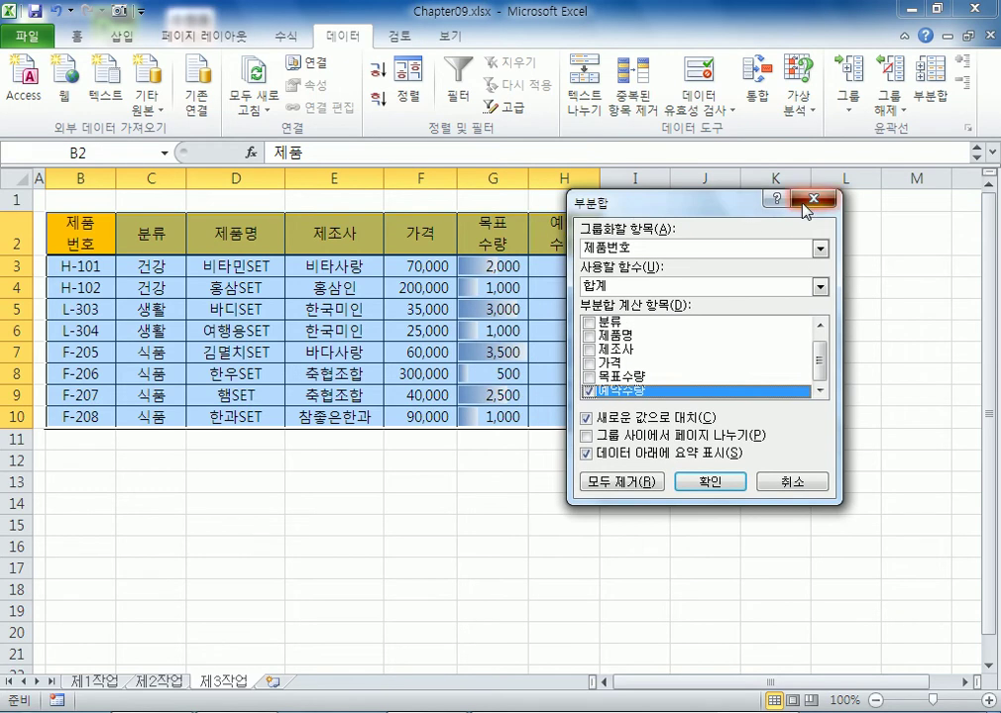
left_click(808, 203)
Step: Undo the ascending sort of the product table by 분류
left_click(150, 287)
left_click_drag(70, 228, 592, 413)
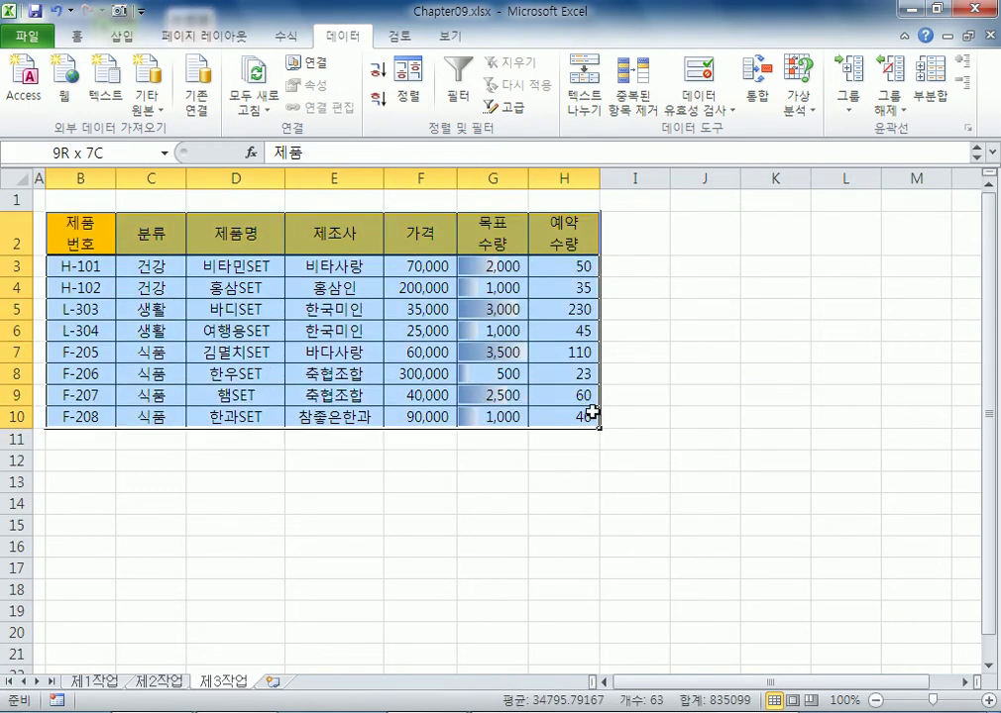
left_click_drag(81, 238, 334, 266)
left_click(57, 11)
Step: Try a custom sort of B2:H10 by 분류 values in ascending order (오름차순) and undo it
left_click_drag(98, 220, 554, 417)
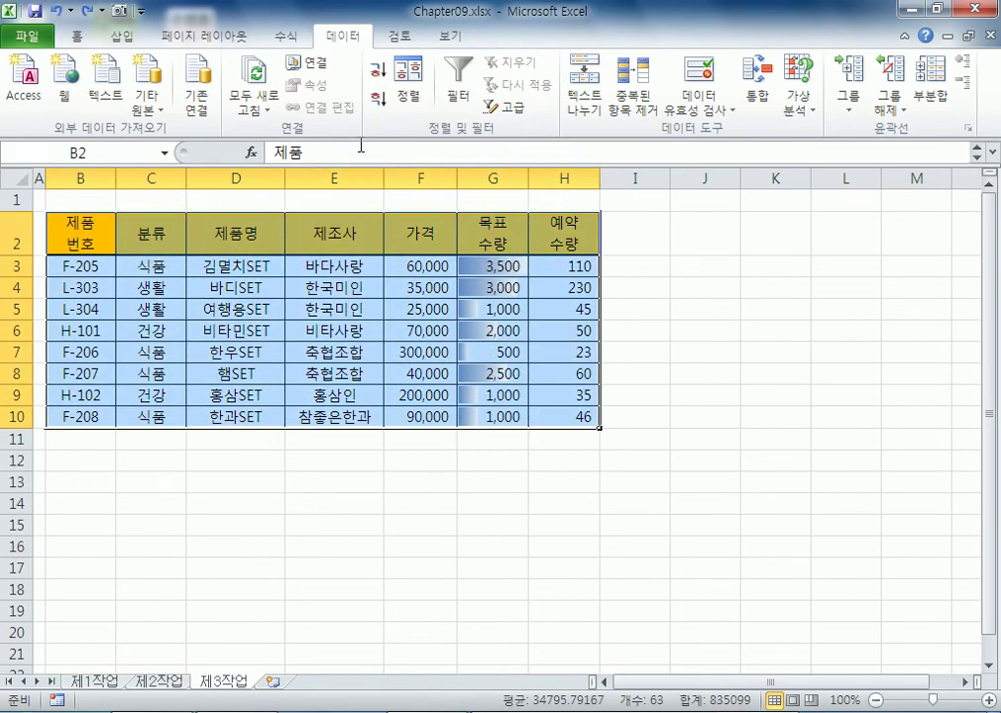
left_click(411, 92)
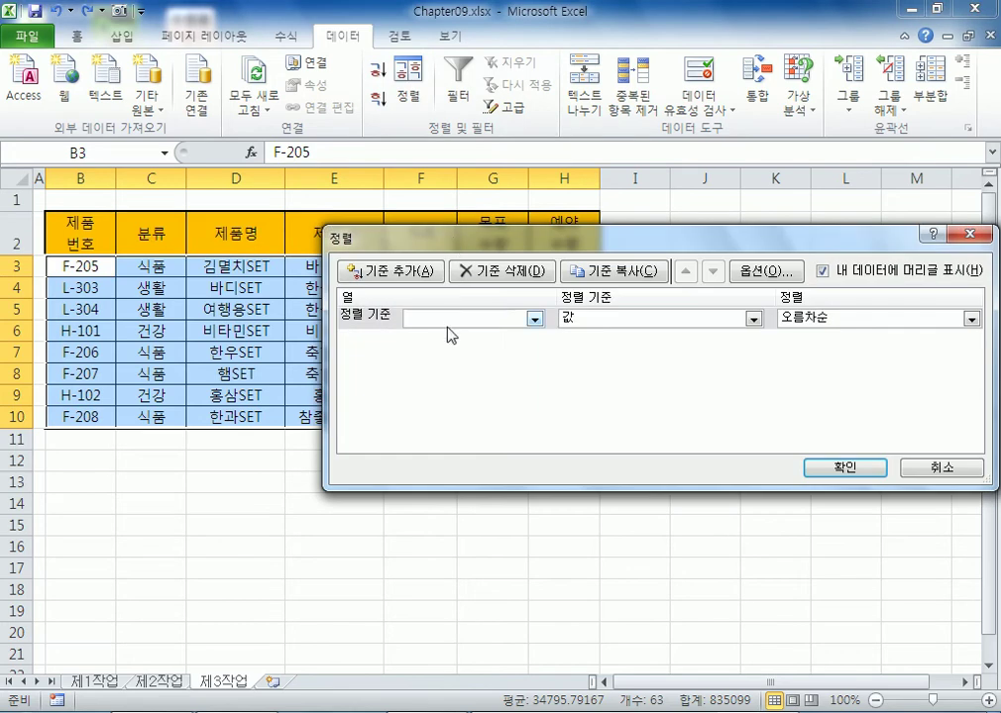
left_click(529, 319)
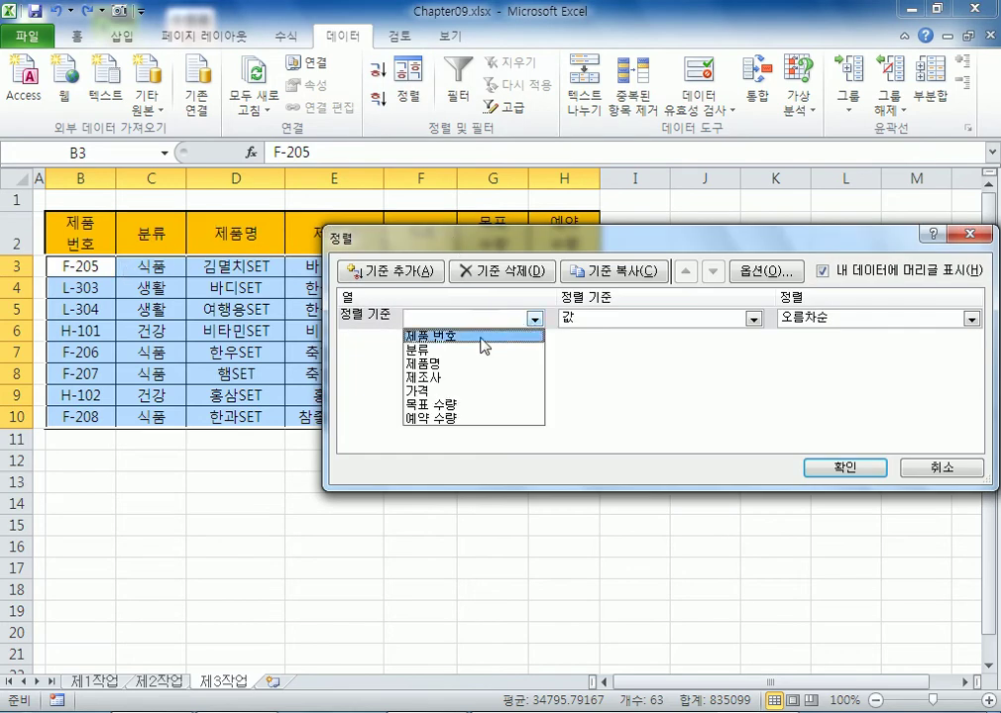
left_click(448, 349)
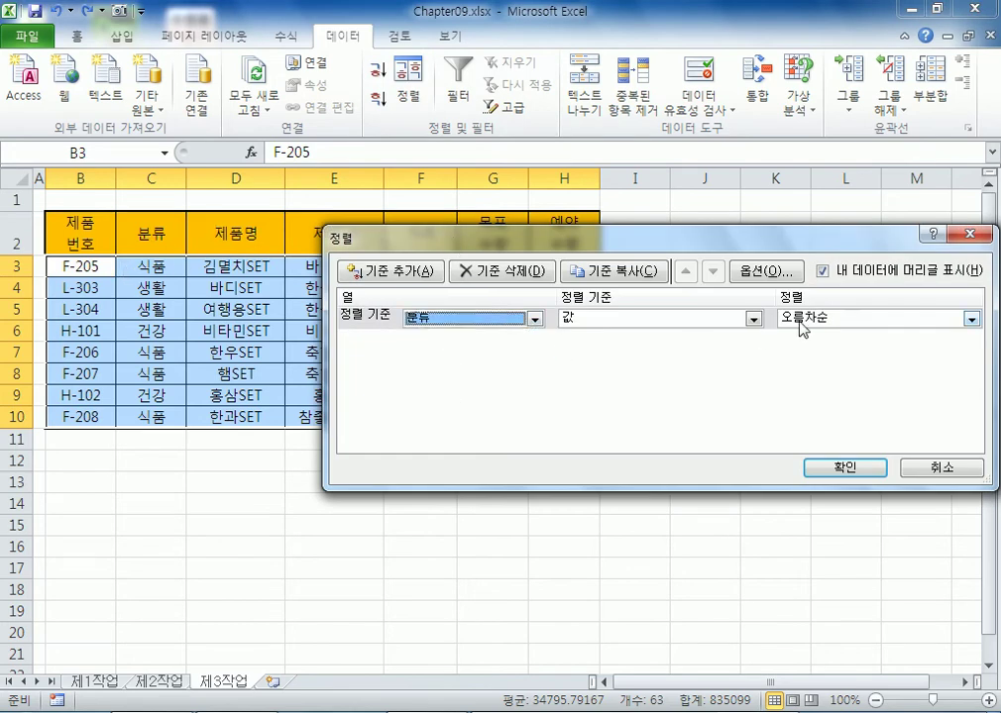
left_click(833, 467)
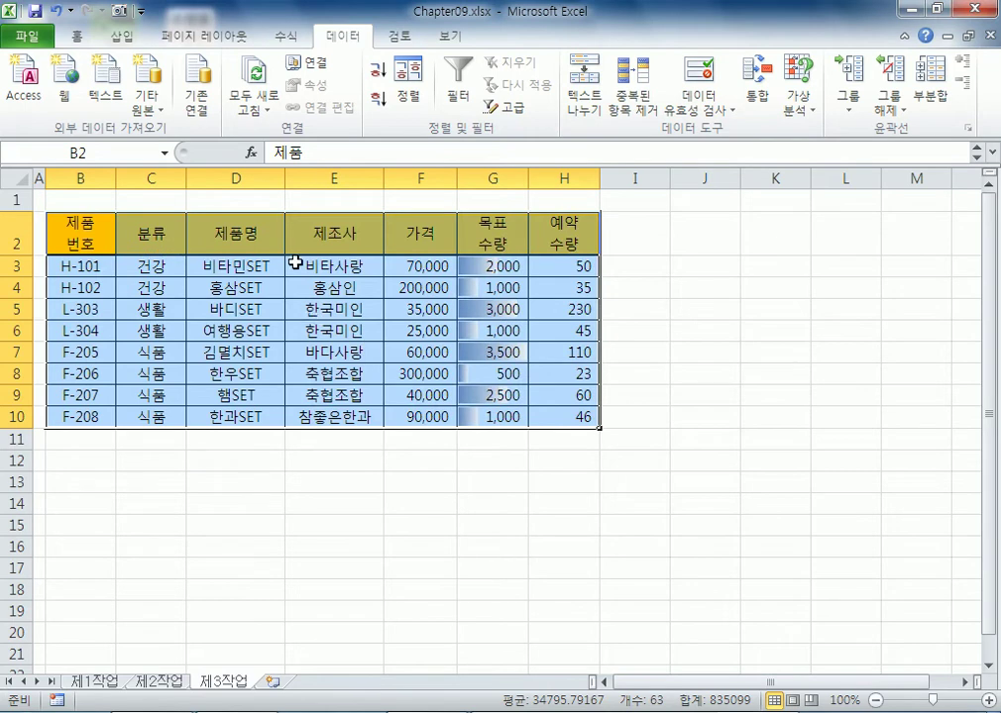
left_click(57, 11)
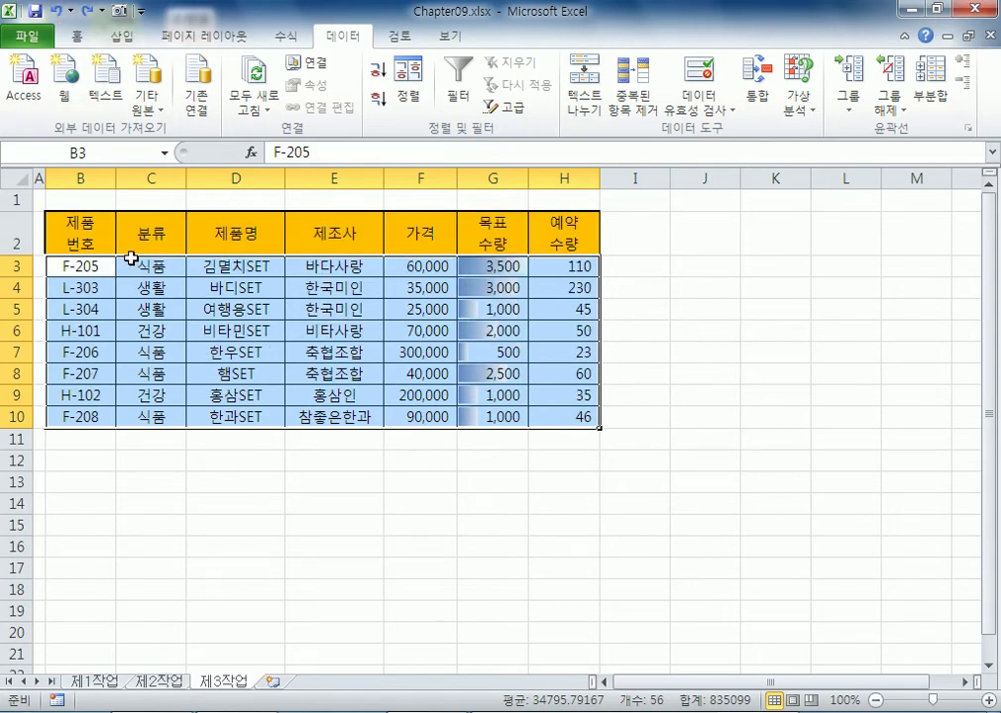
Step: Quick-sort the product table in ascending order based on the 분류 header cell C2
left_click(132, 178)
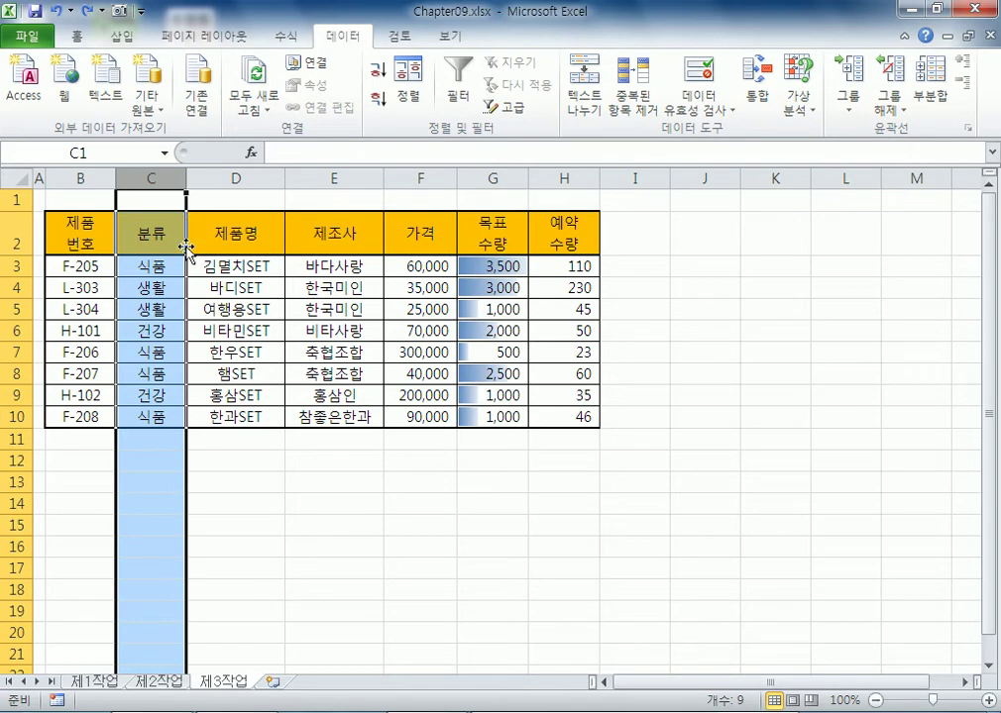
left_click(134, 266)
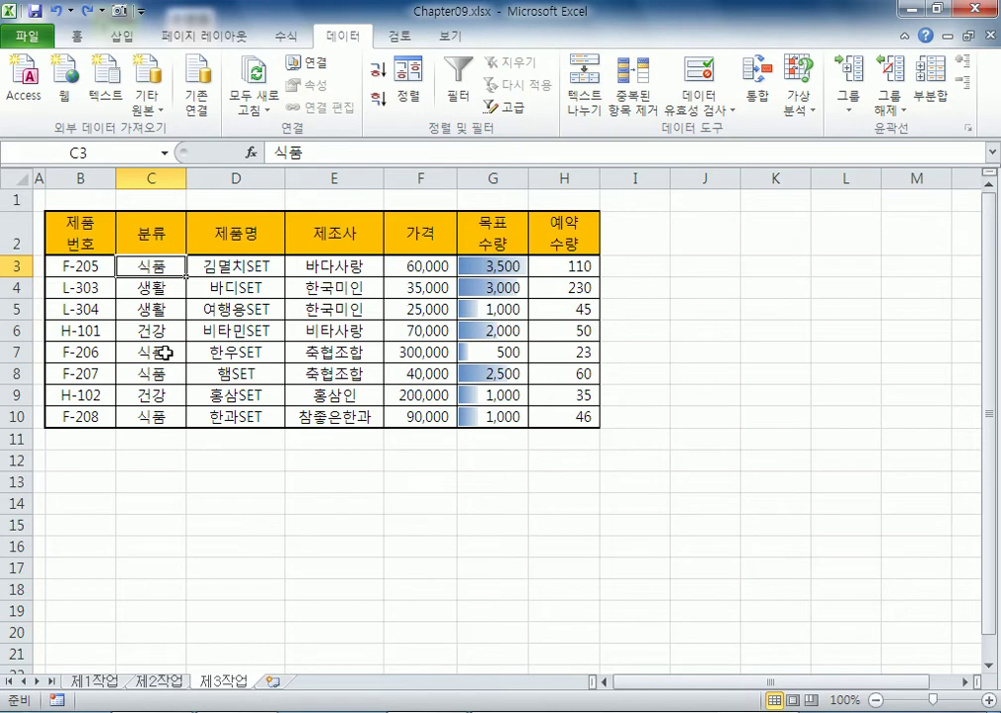
left_click(145, 178)
left_click(151, 233)
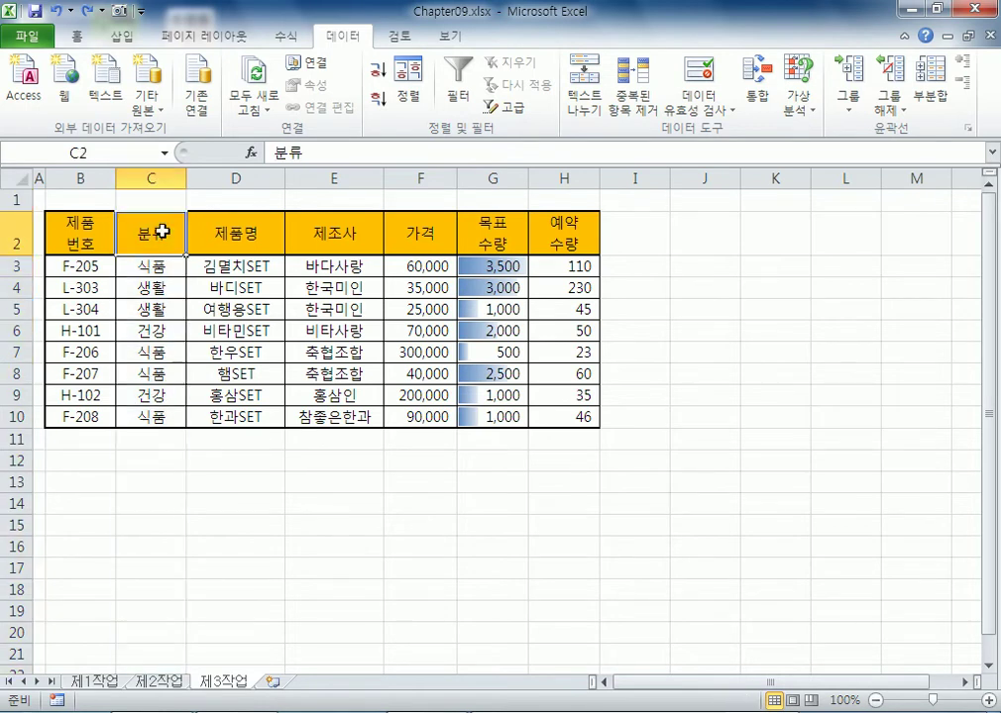
left_click(382, 75)
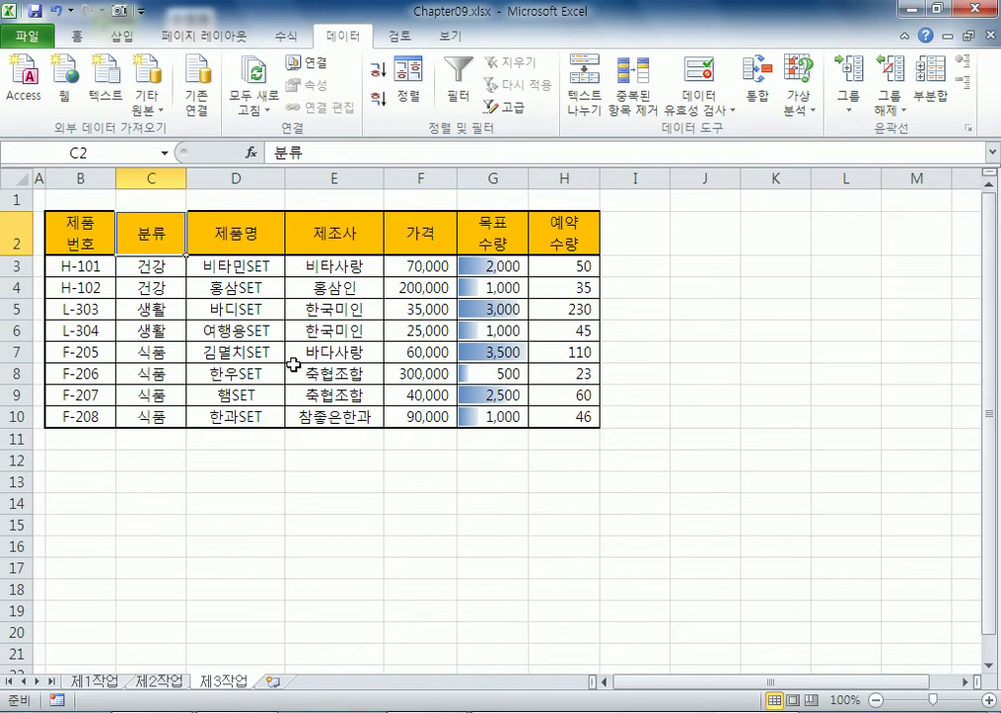
Step: Start a subtotal (부분합) on the sorted table and group it by 분류
left_click(949, 117)
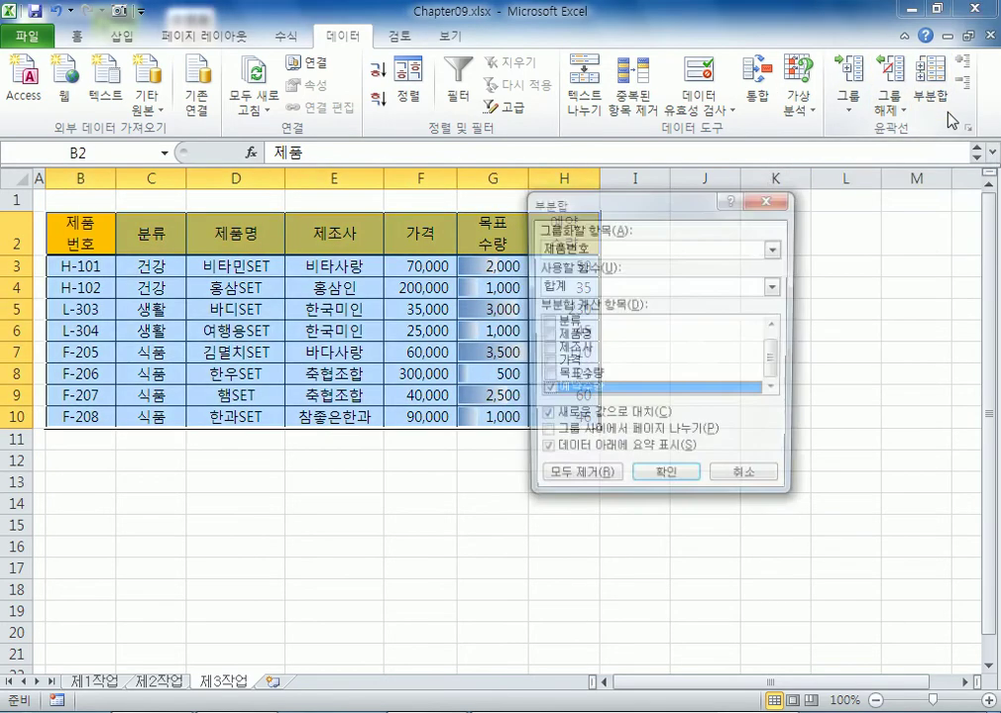
left_click_drag(662, 210, 310, 201)
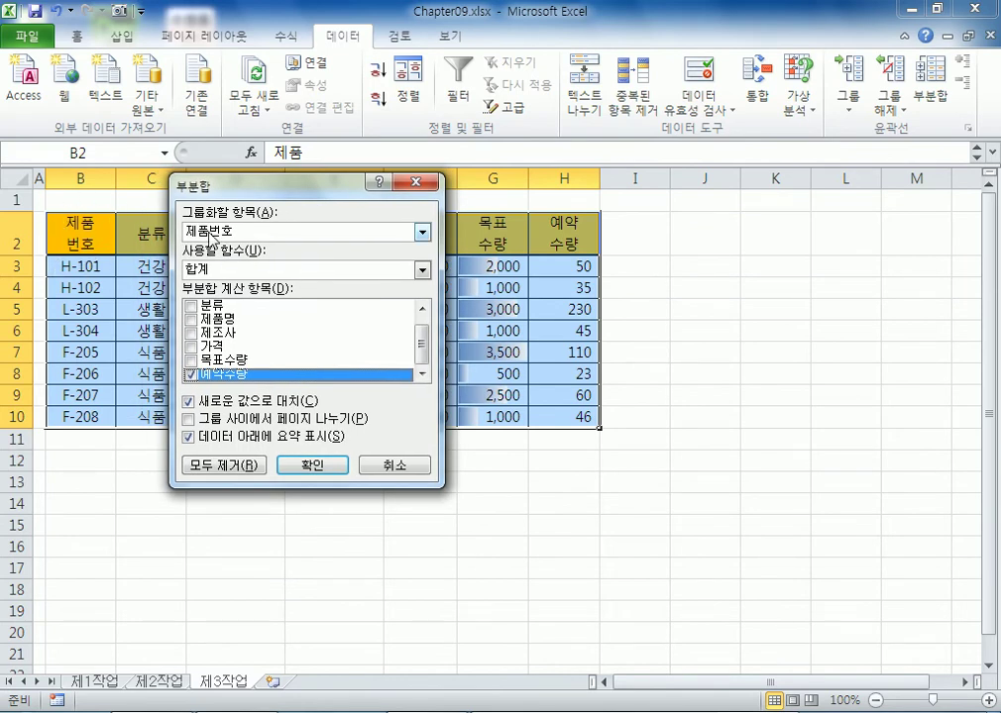
left_click_drag(254, 192, 467, 134)
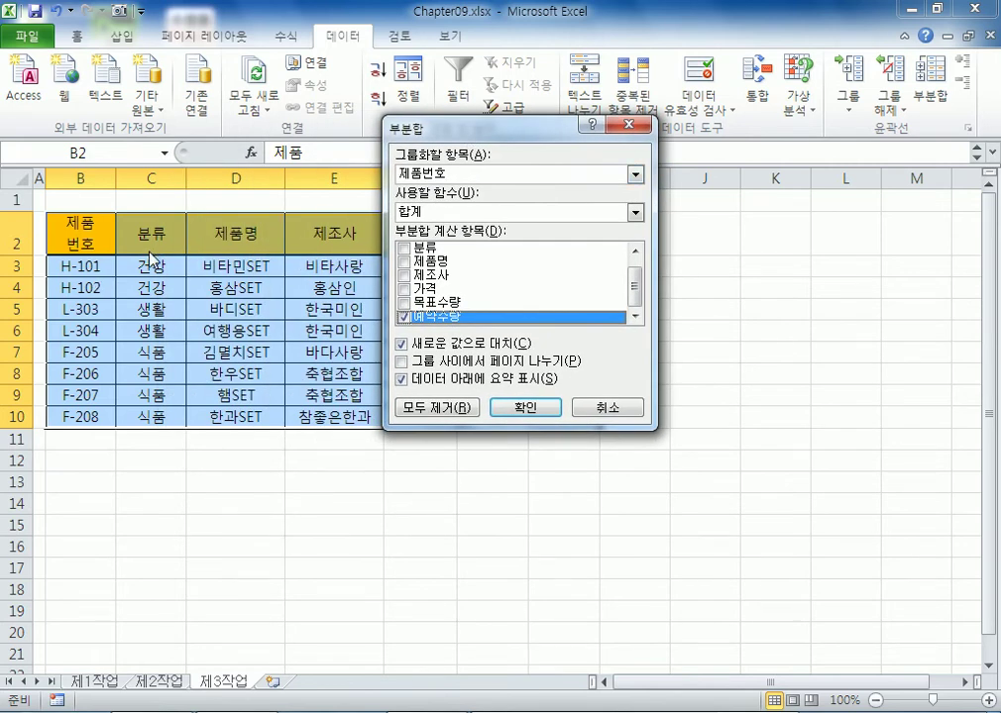
left_click(454, 172)
left_click(454, 202)
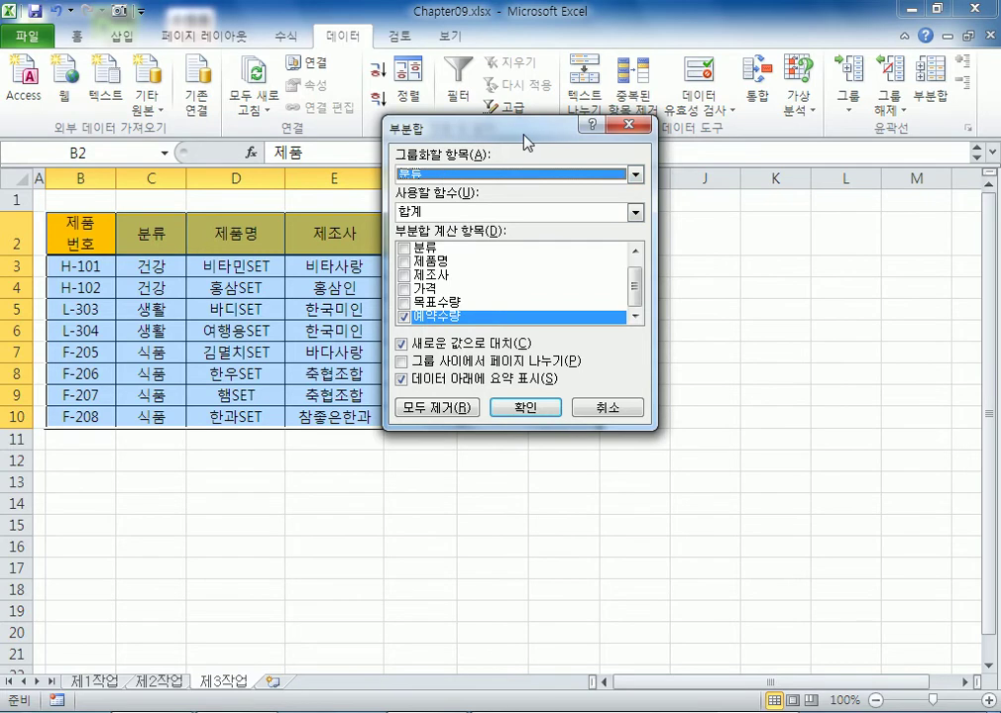
left_click_drag(525, 127, 733, 135)
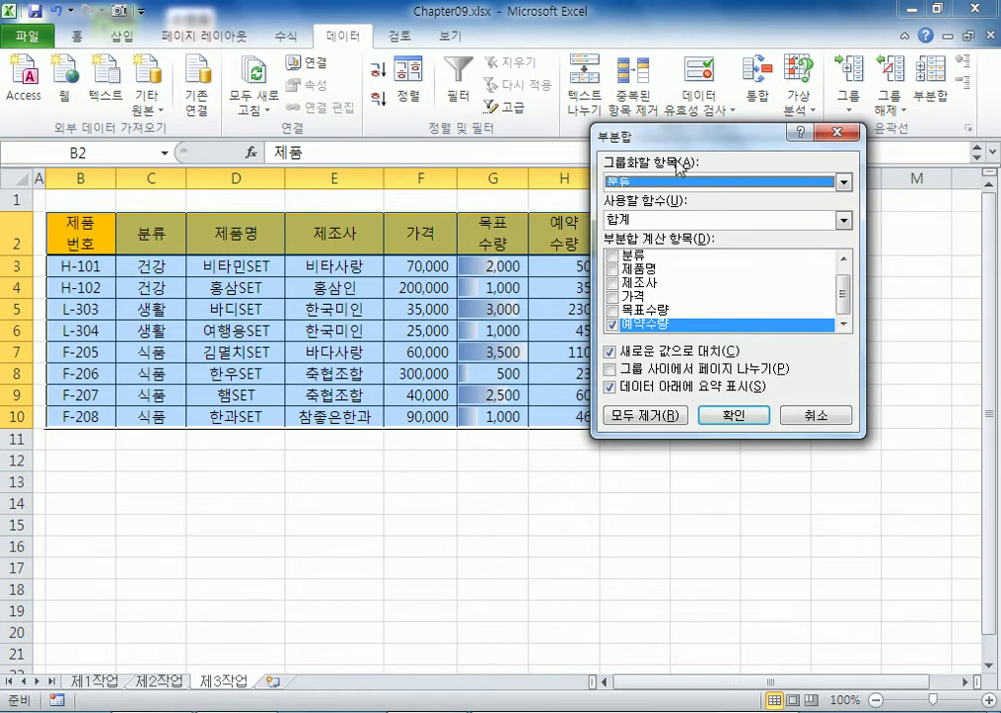
left_click_drag(543, 131, 321, 165)
left_click(277, 197)
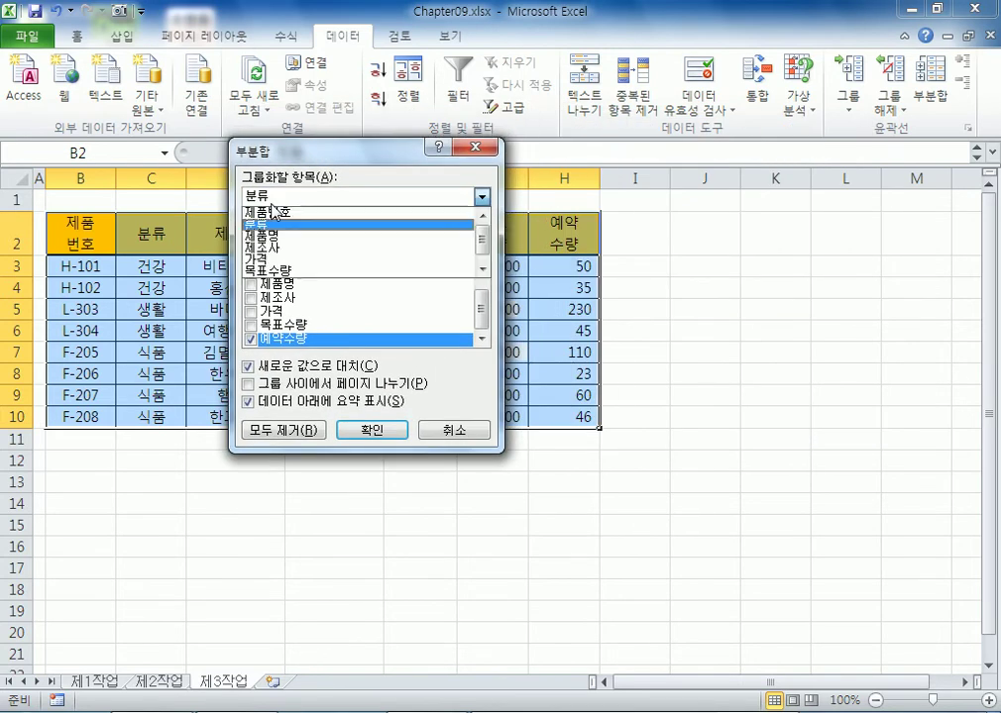
left_click(272, 226)
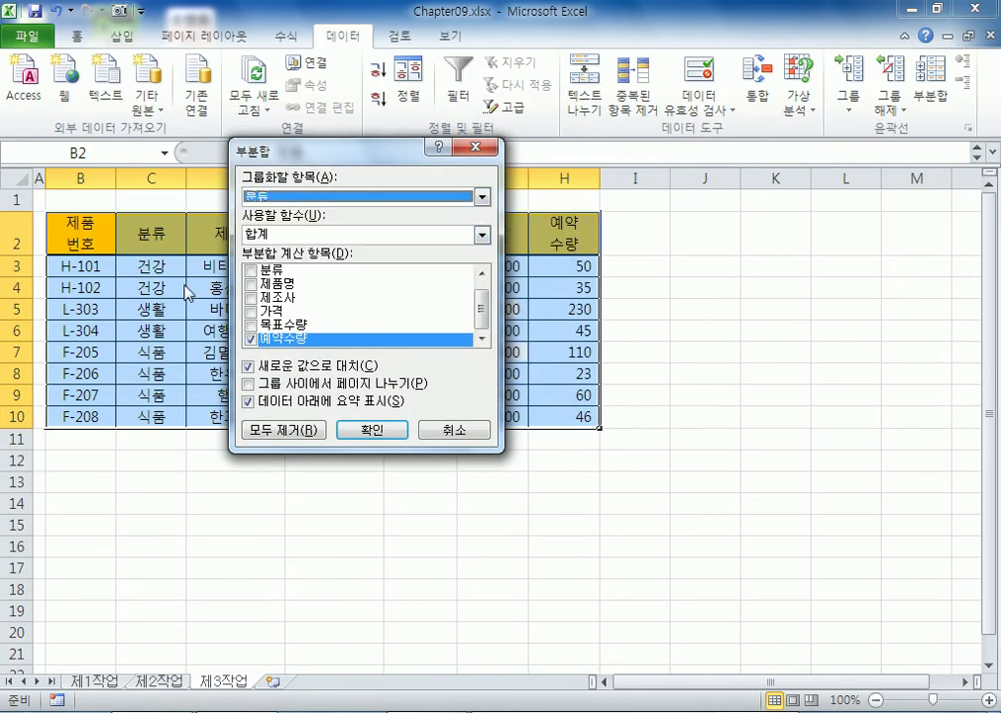
Step: Set the subtotal to calculate 최대값 of 목표수량 only, excluding 예약수량, and apply it
left_click_drag(297, 155, 642, 133)
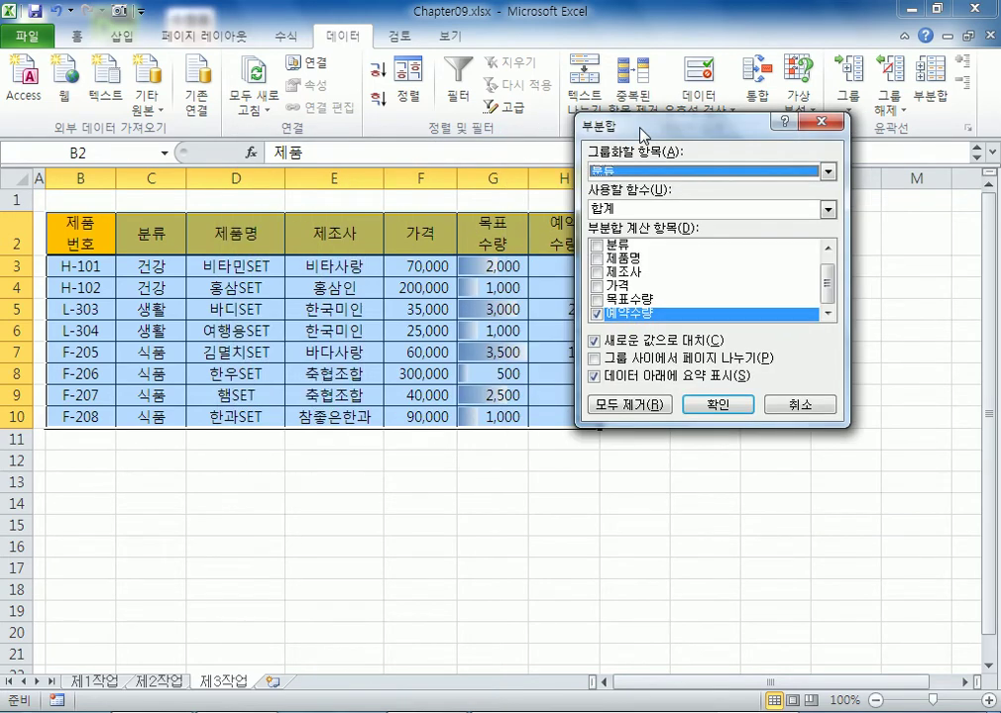
left_click(595, 313)
left_click(597, 300)
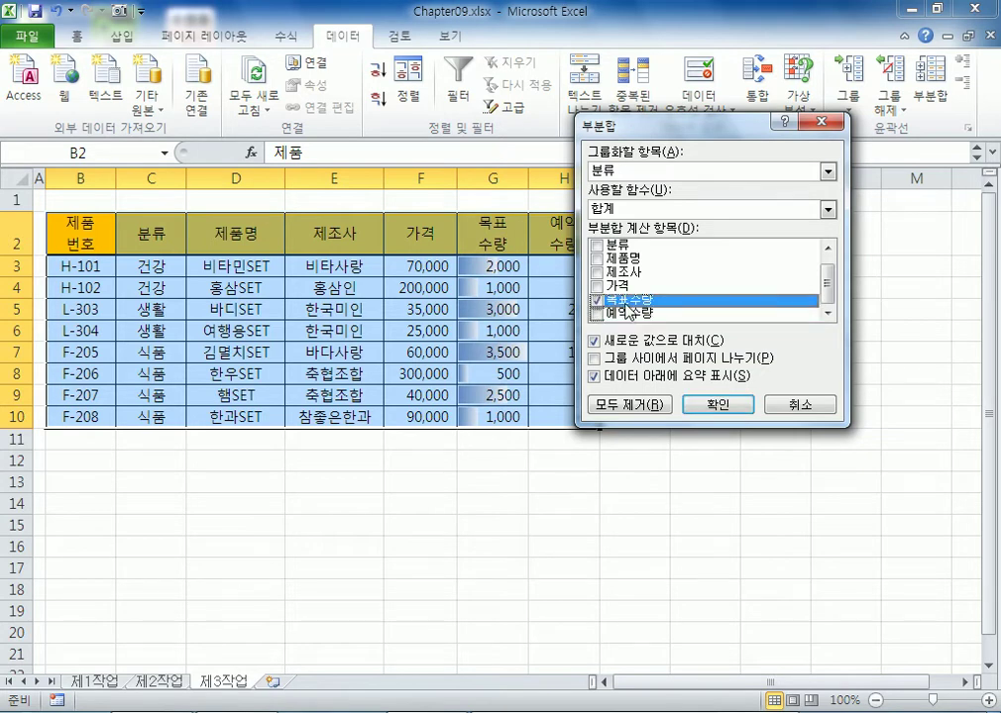
left_click(590, 208)
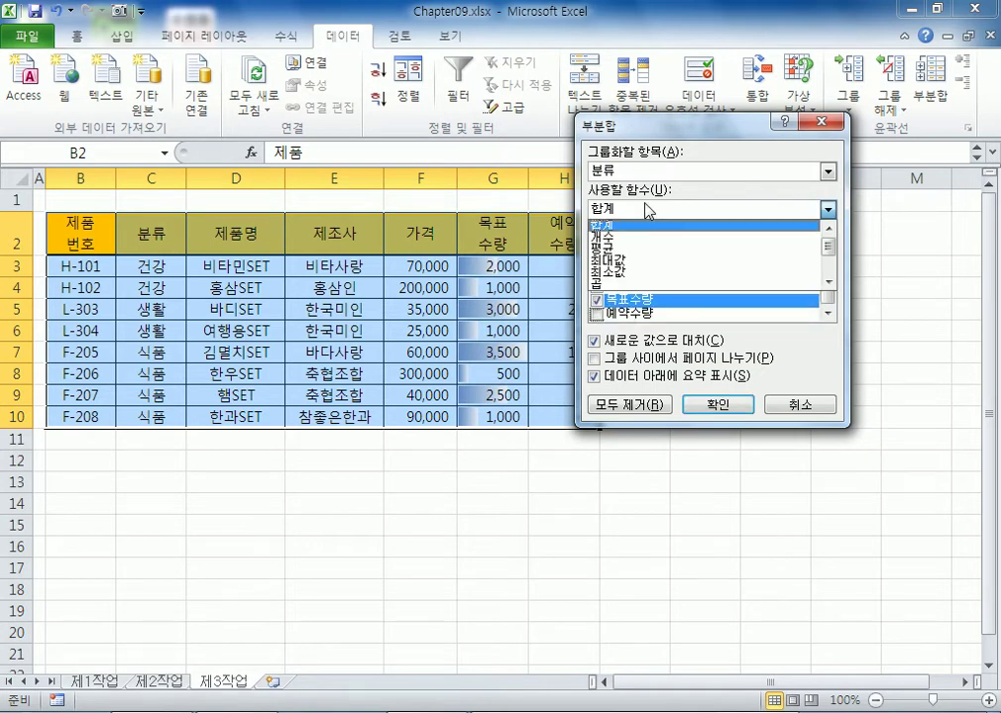
left_click(599, 262)
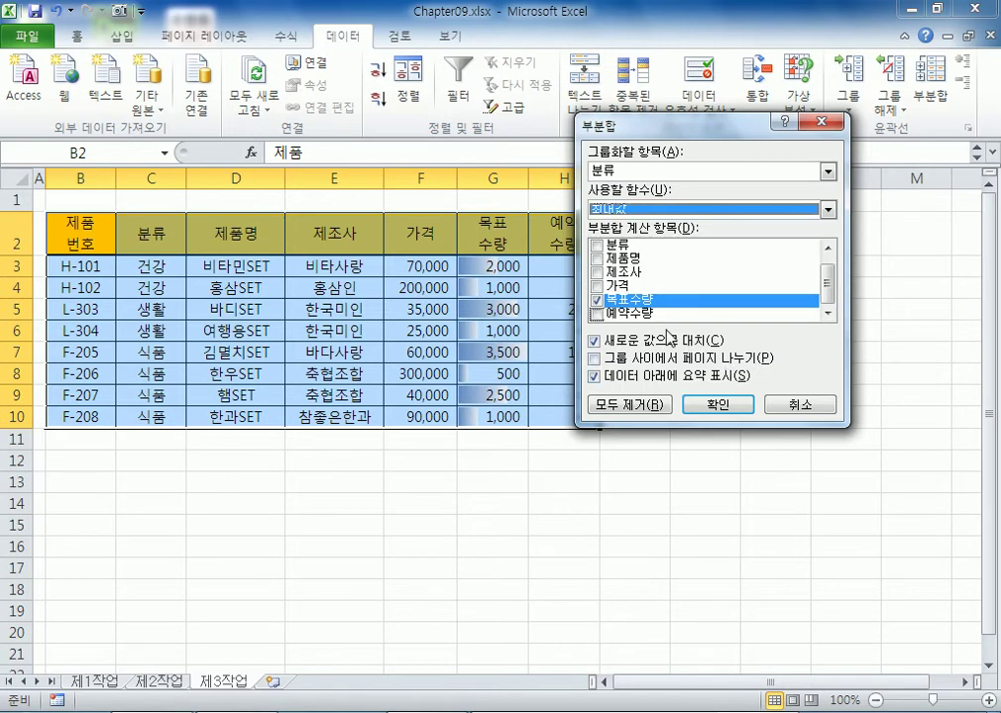
left_click(743, 407)
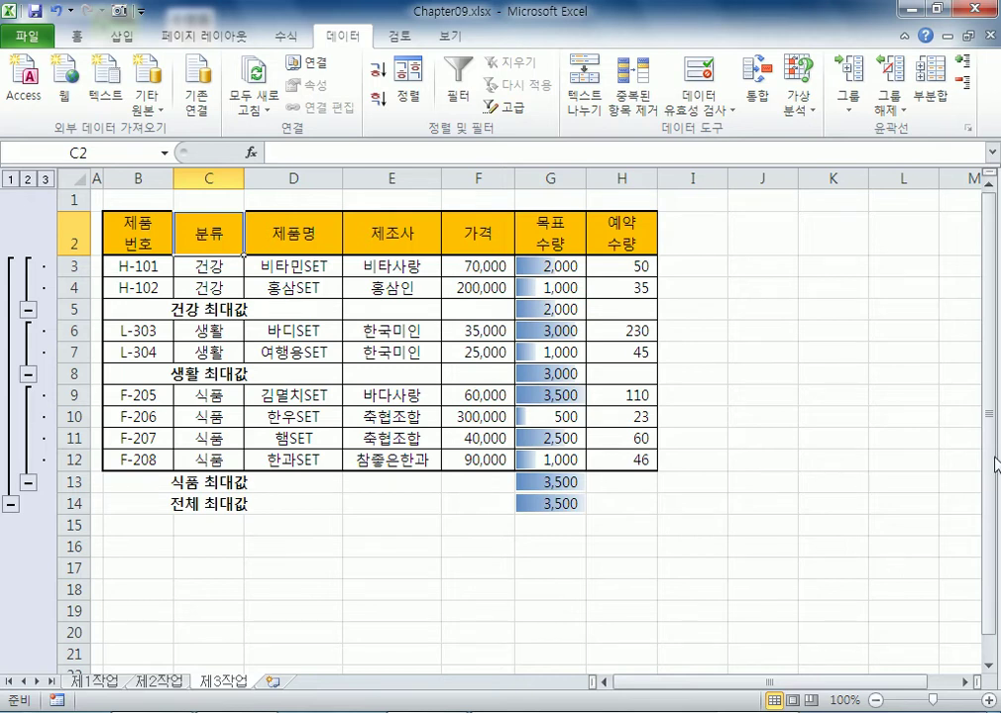
Step: Set up a second subtotal by 분류 using 평균 on 예약수량 only, excluding 목표수량
left_click(926, 89)
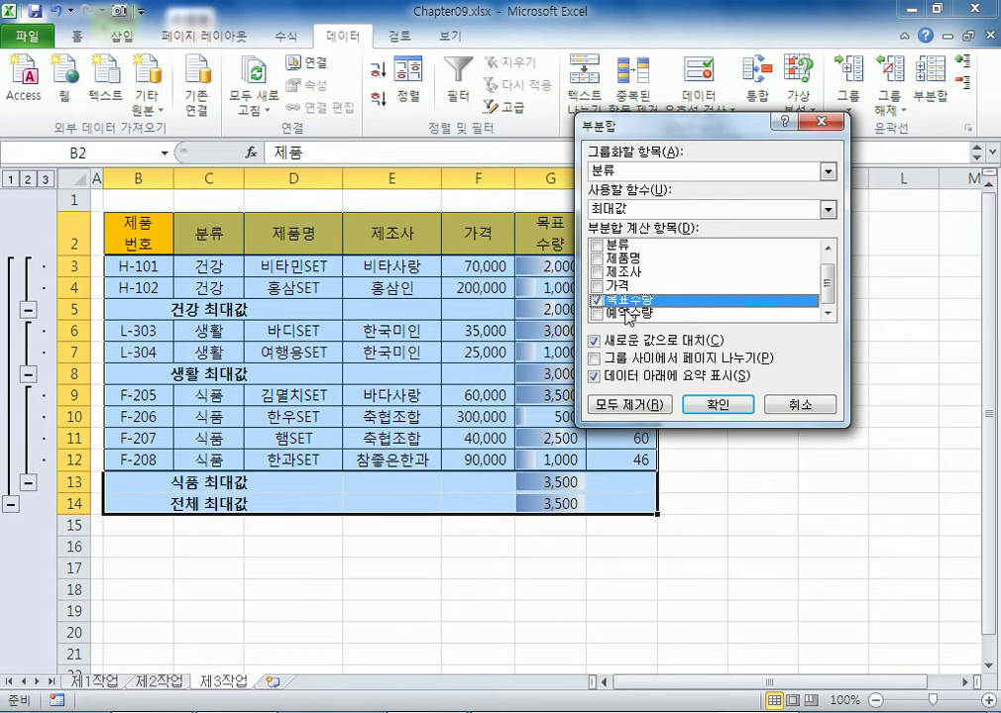
left_click(593, 300)
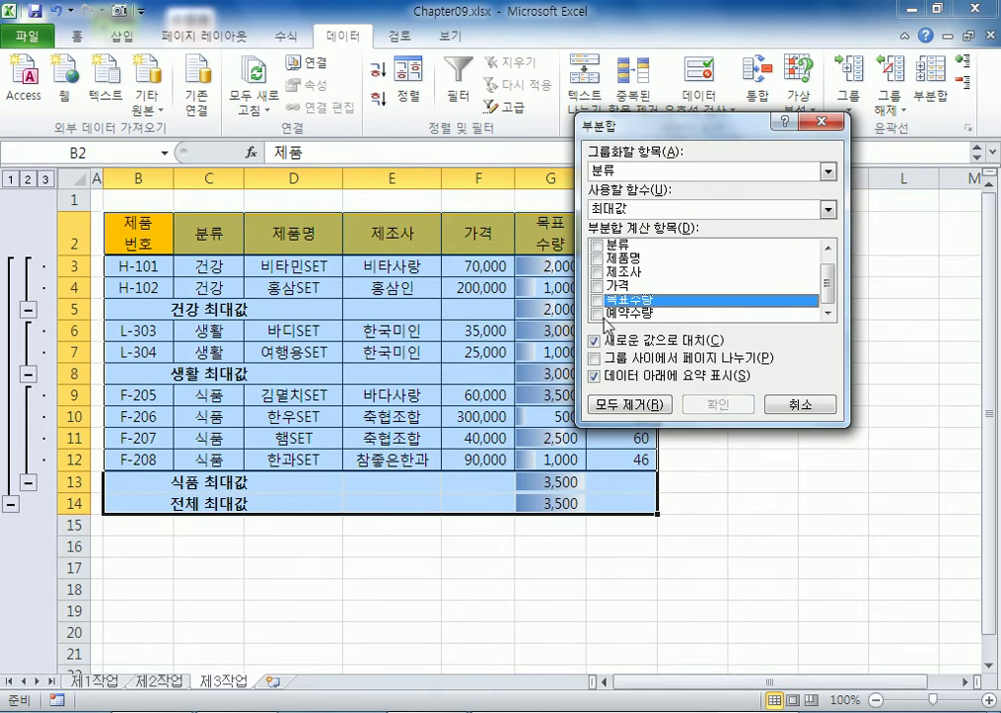
left_click(593, 313)
left_click(594, 315)
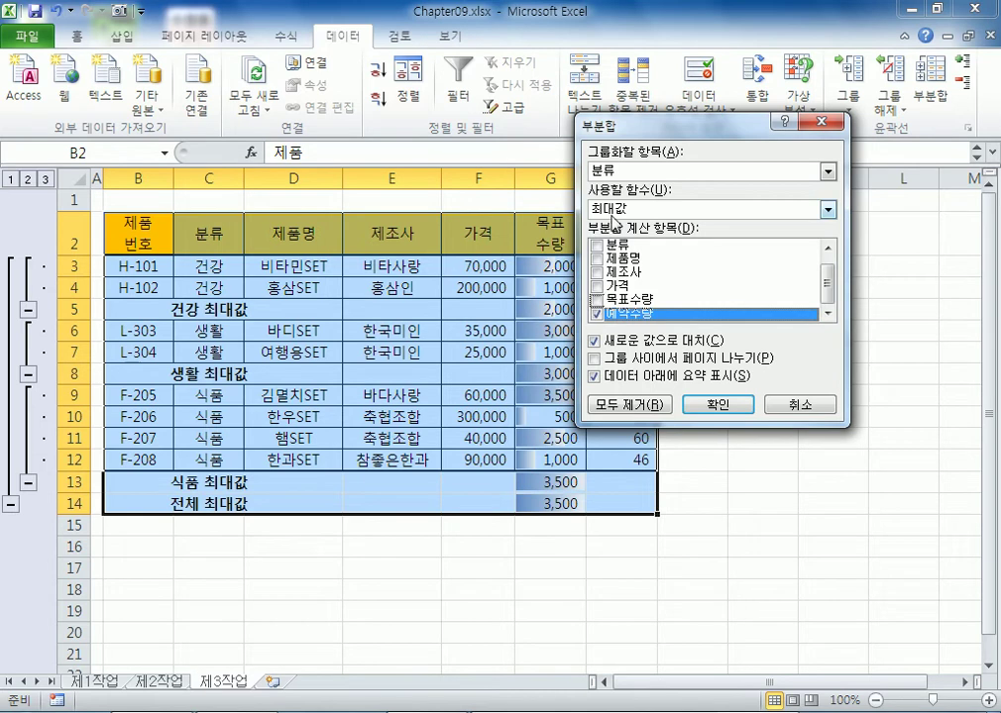
left_click(617, 216)
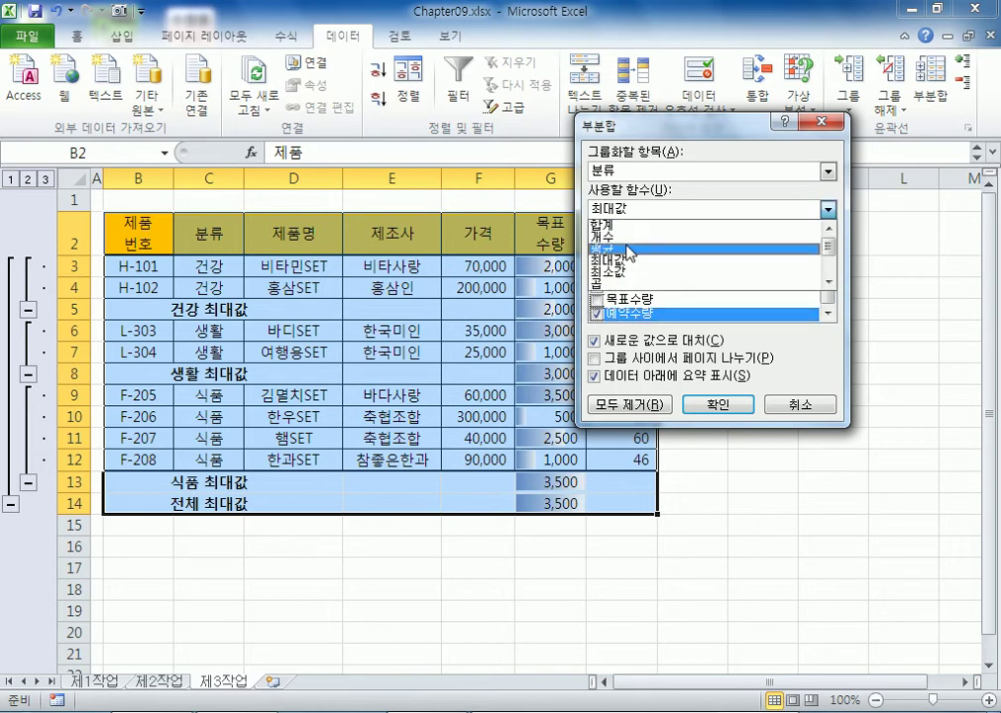
left_click(627, 251)
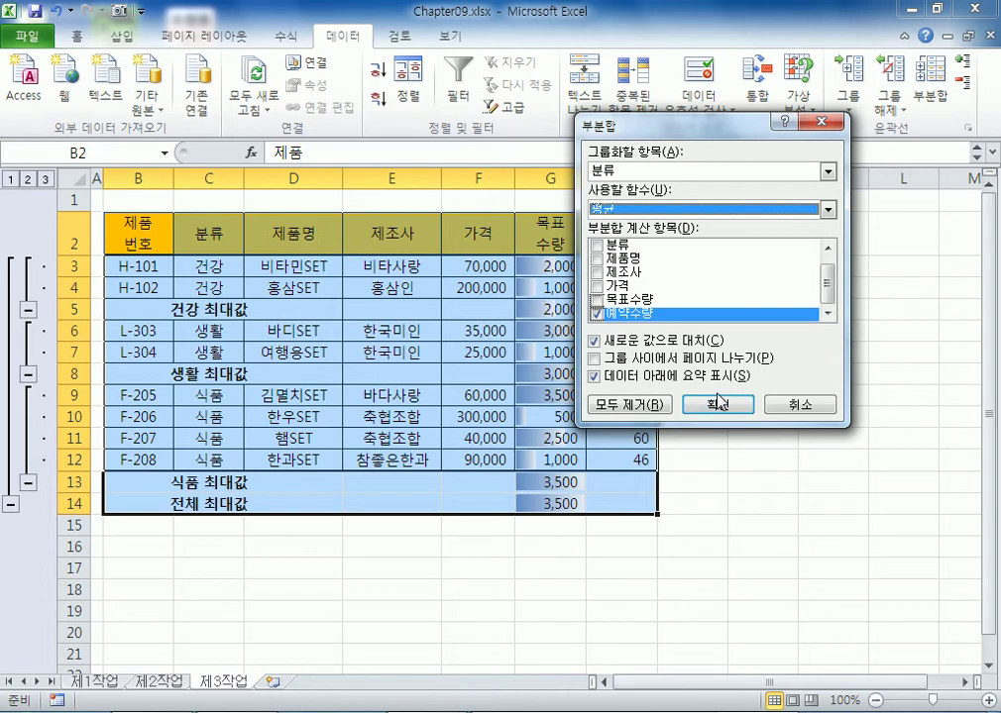
Step: Turn off 새로운 값으로 대치 and apply the 평균 subtotal alongside the 최대값 subtotal
left_click(658, 342)
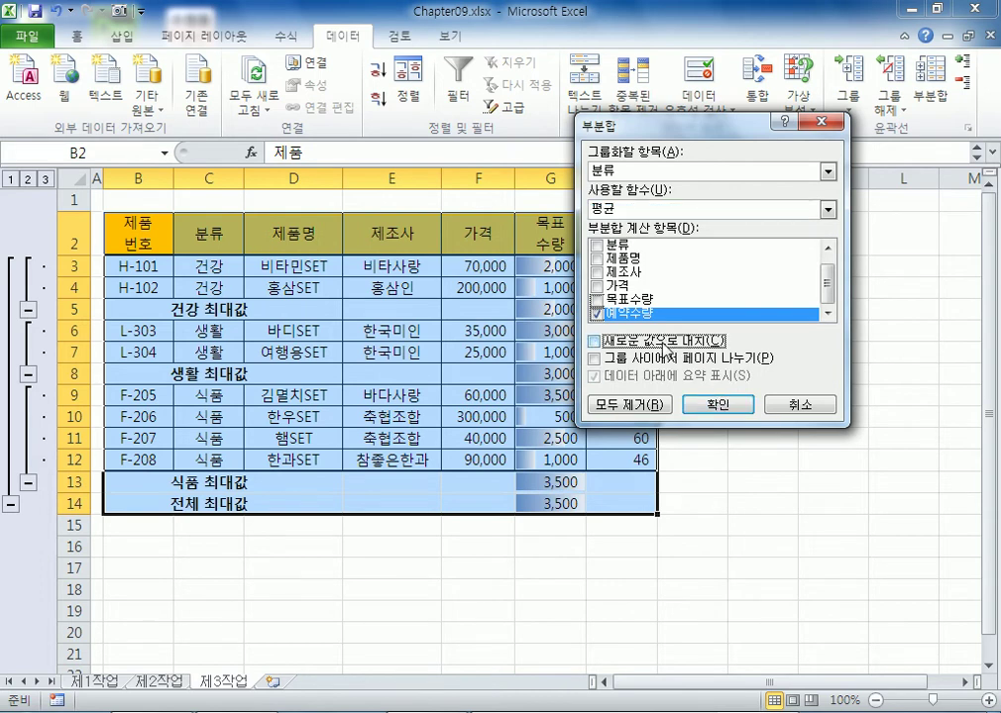
left_click(615, 346)
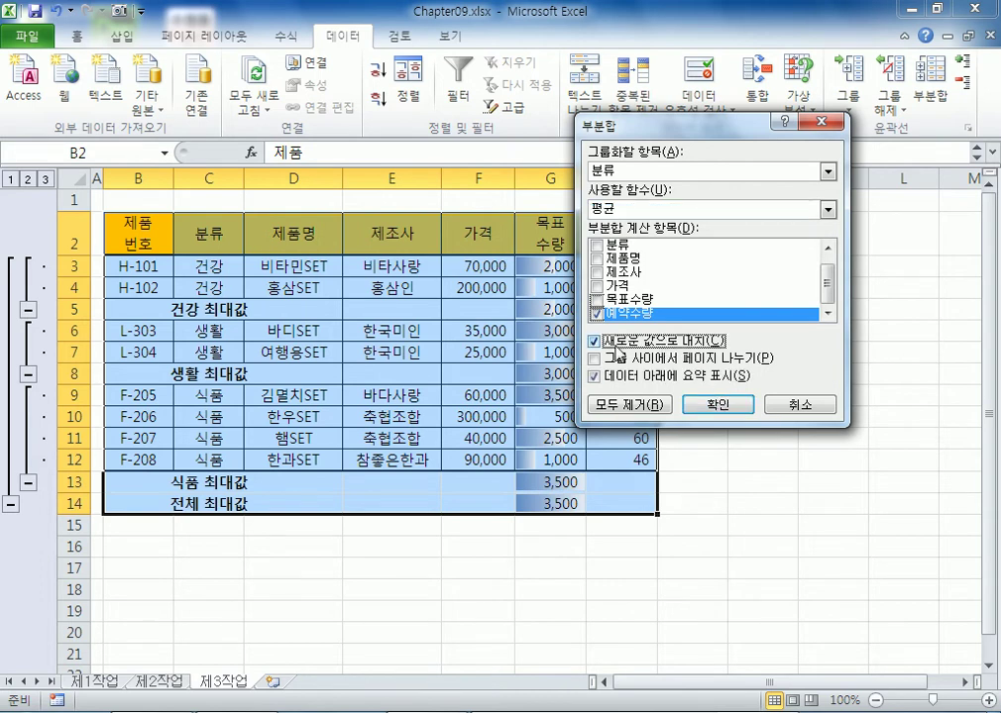
left_click(615, 348)
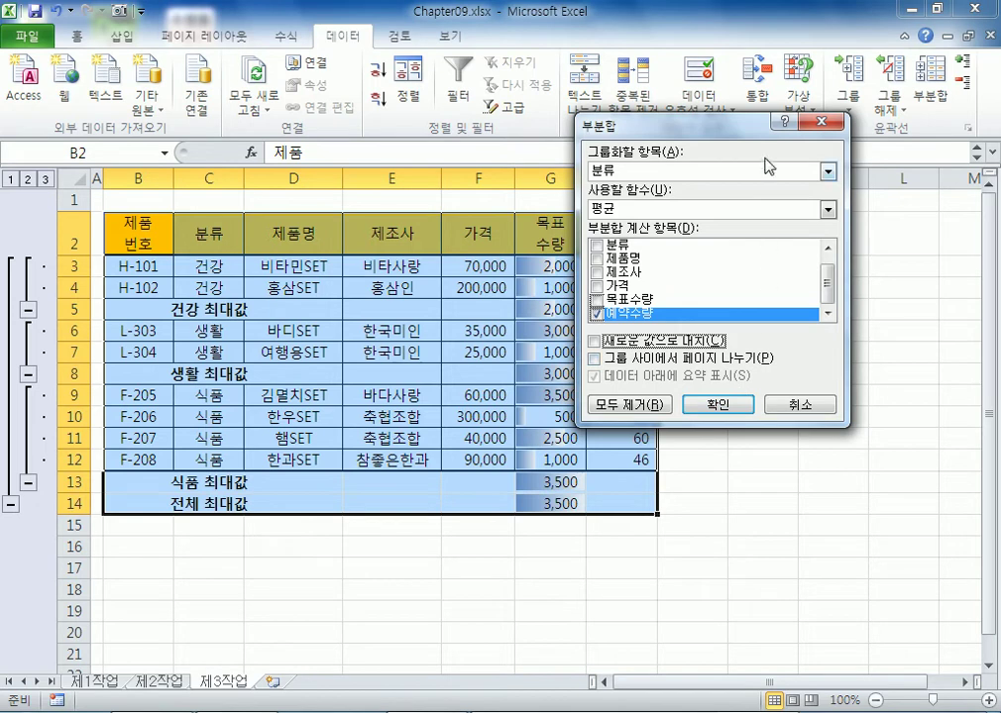
left_click_drag(723, 129, 860, 148)
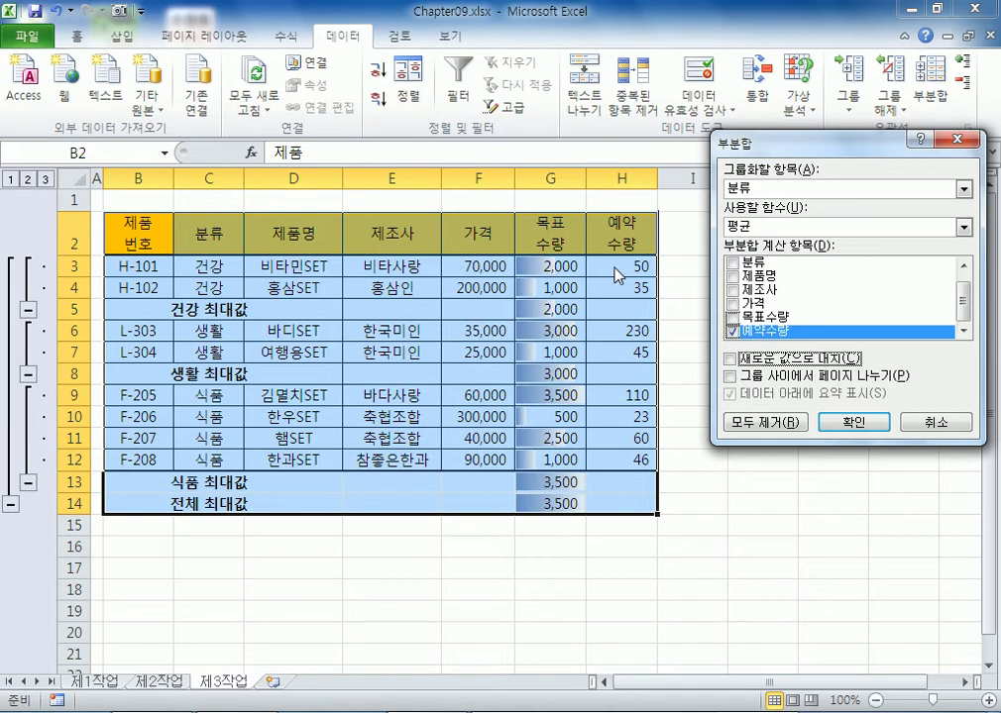
left_click(856, 424)
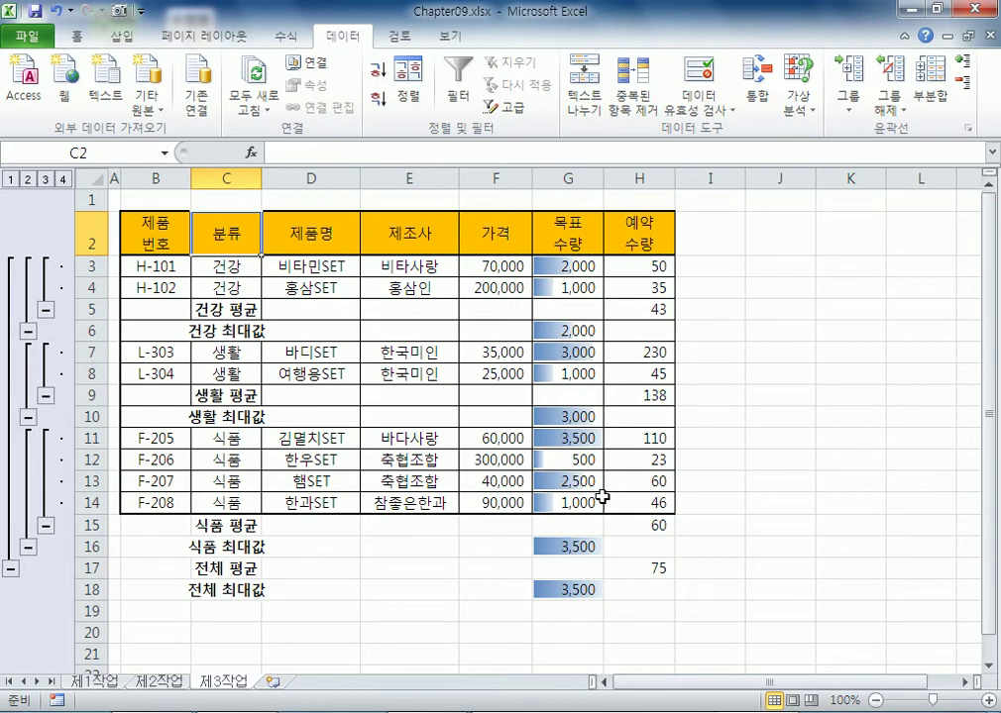
Step: Autofit the width of the 분류 column (C) so the subtotal labels fit inside it
left_click(228, 178)
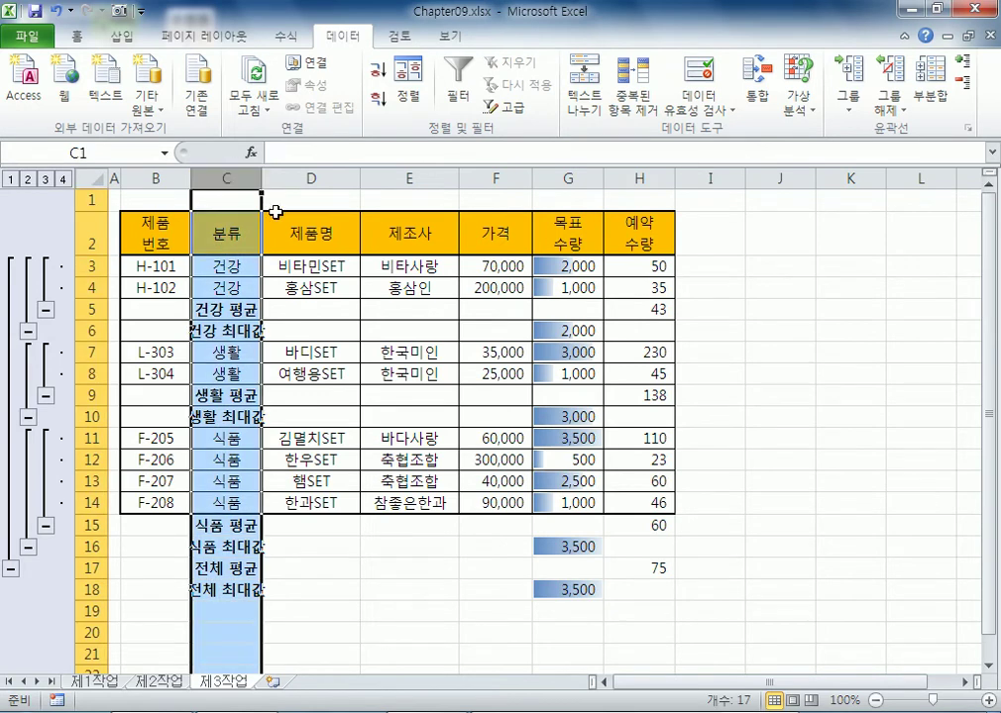
left_click(347, 381)
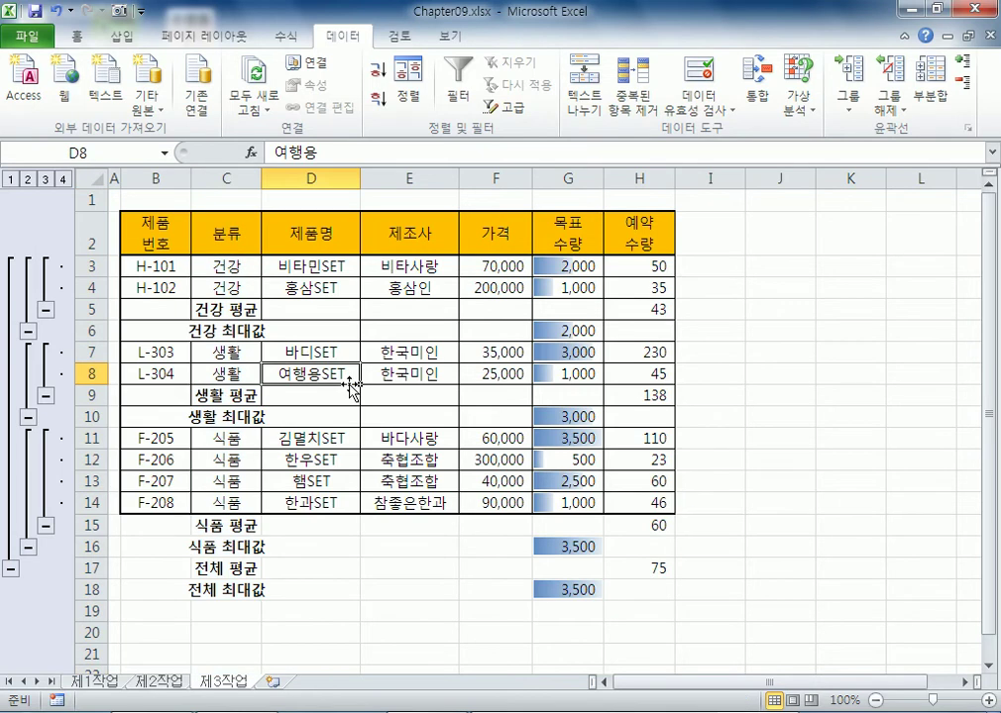
left_click(218, 337)
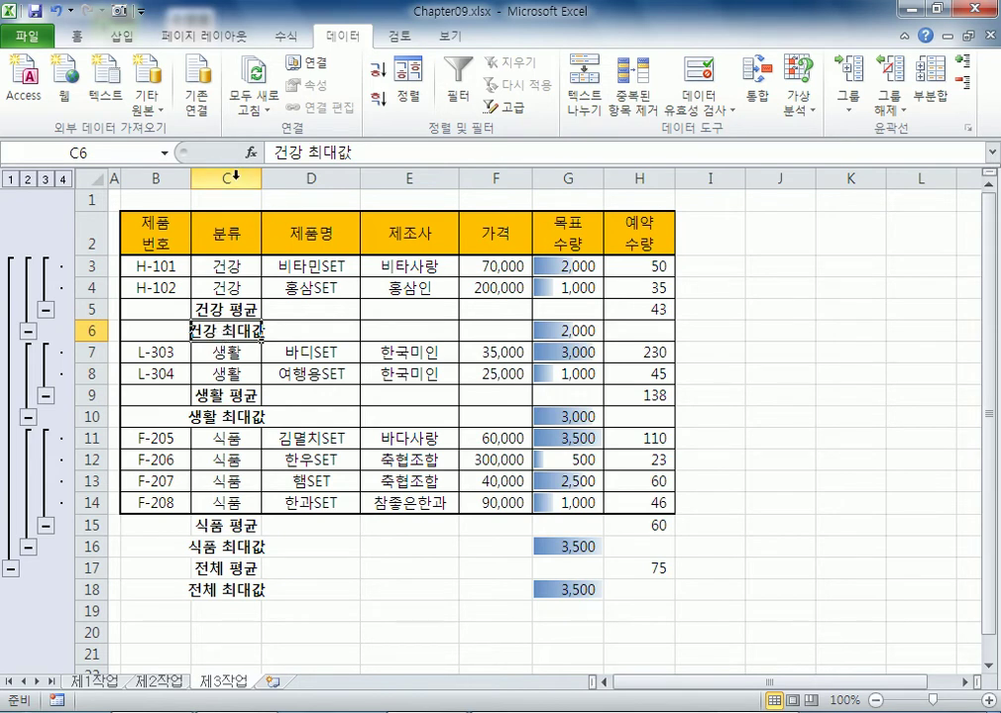
left_click(210, 177)
left_click(282, 176)
left_click(243, 233)
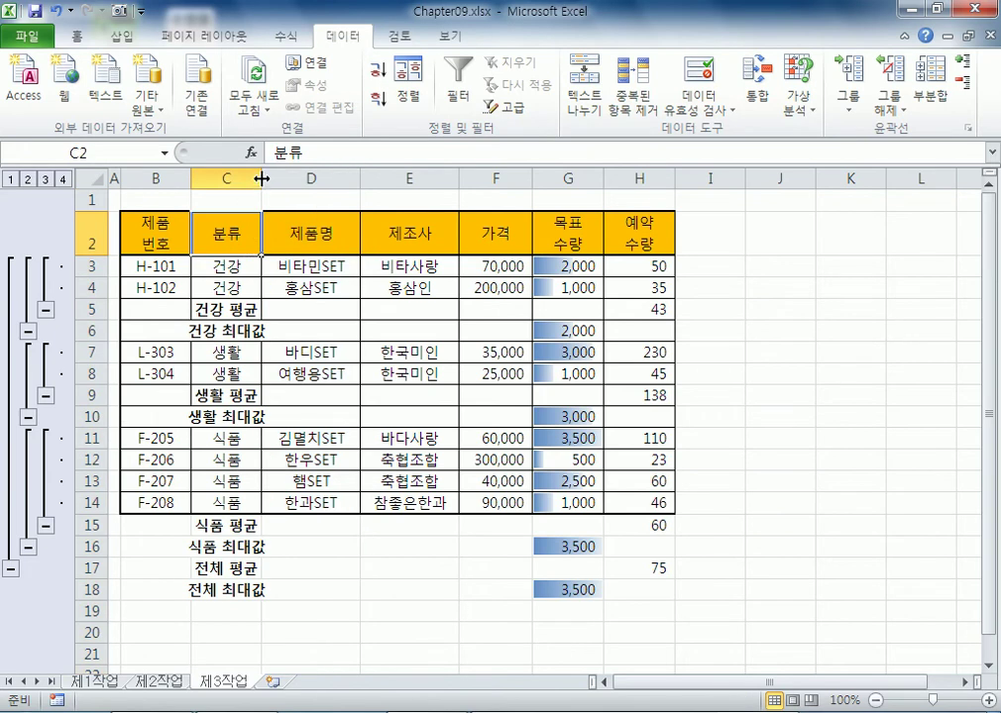
double_click(261, 179)
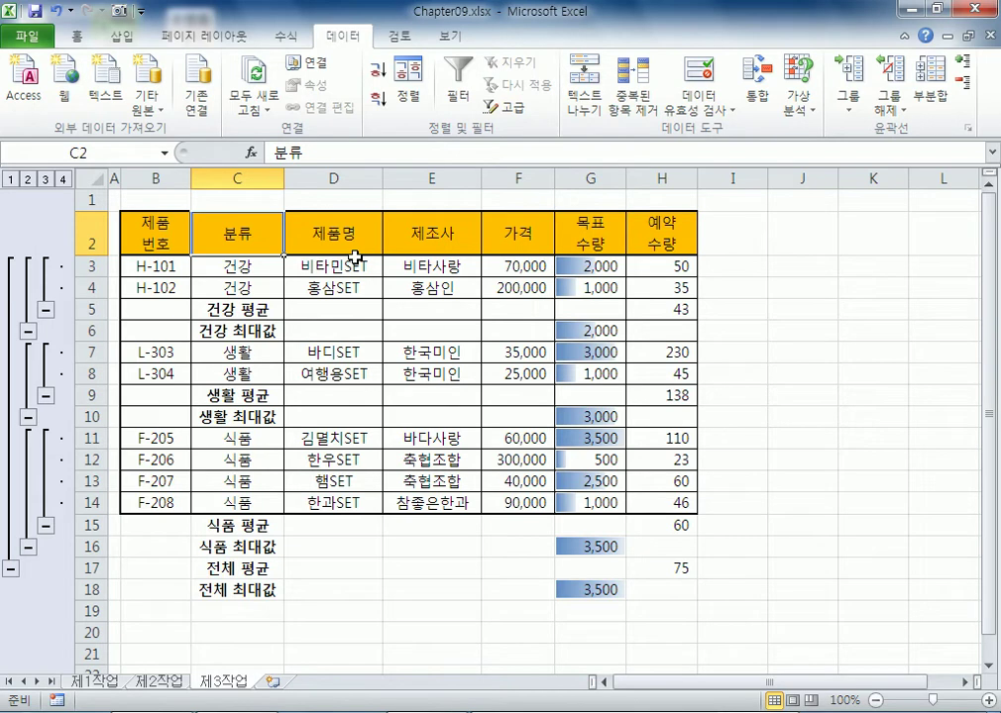
Step: Check the nested subtotals at outline levels 1, 2 and 3, and return to the full detail of level 4
left_click(11, 178)
left_click(28, 179)
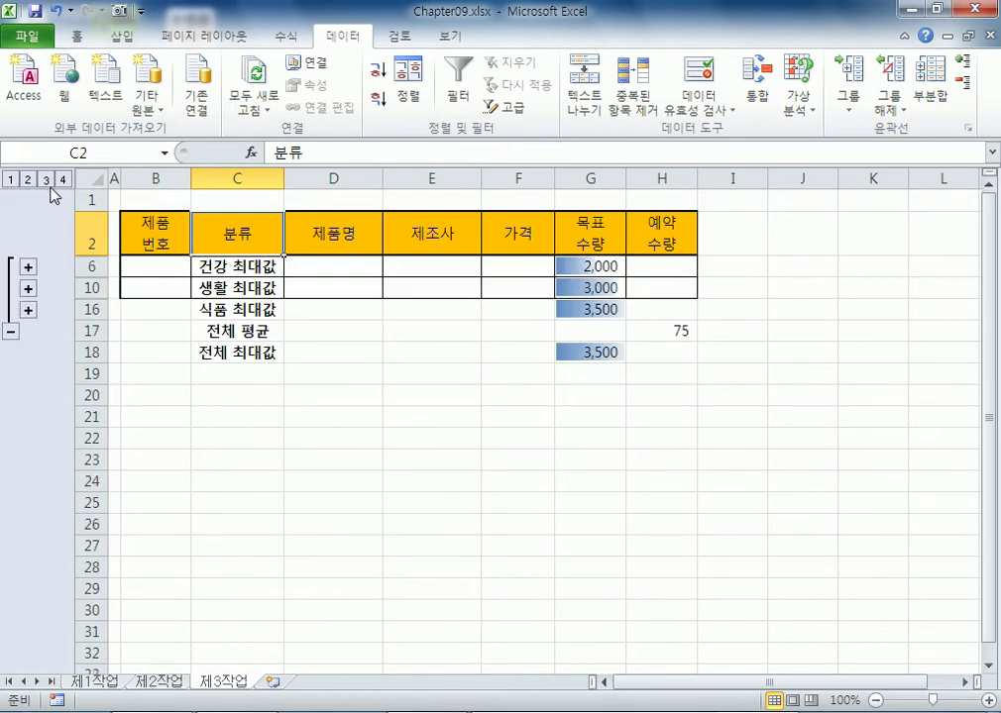
left_click(46, 180)
left_click(62, 180)
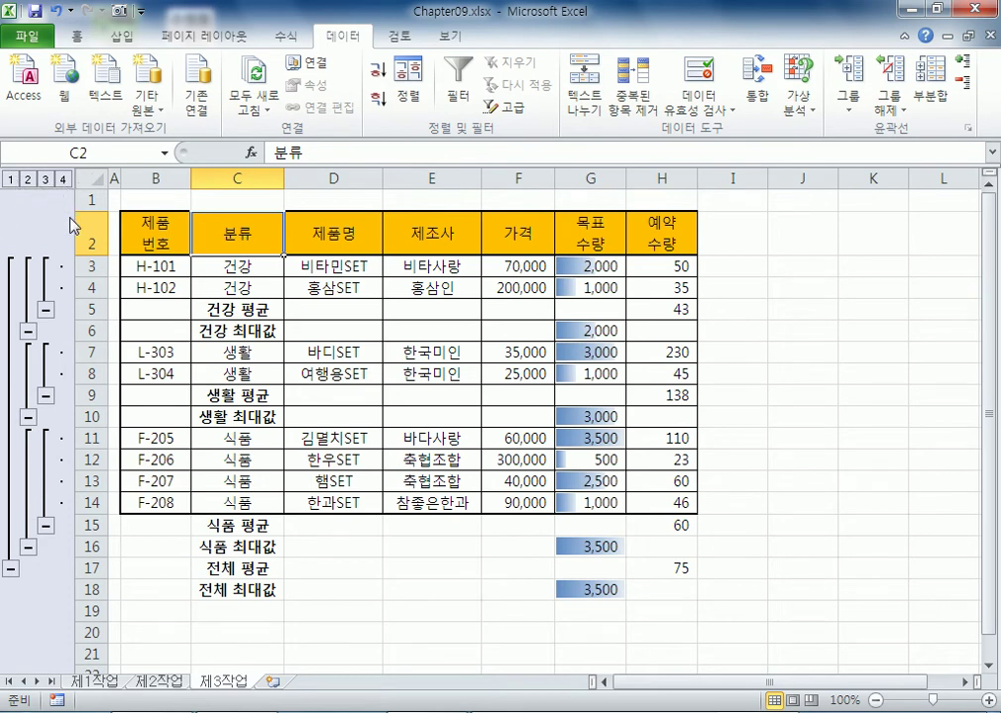
Step: Clear the outline (윤곽 지우기) from the subtotalled table and refit column C to its contents
left_click(901, 118)
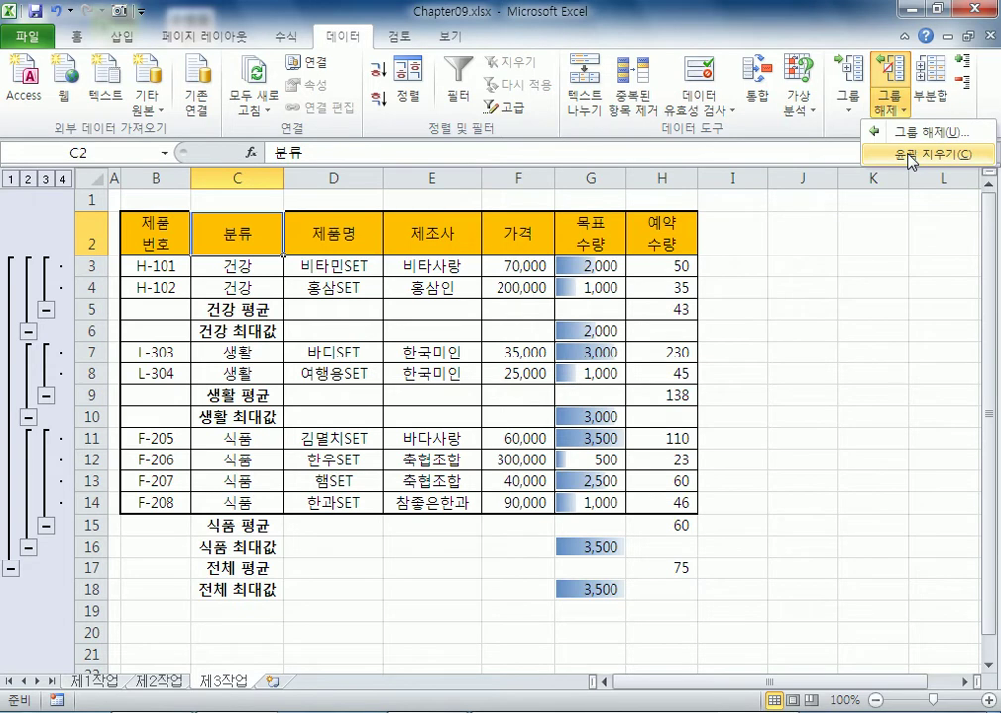
left_click(894, 105)
left_click(901, 85)
key("Escape")
left_click(892, 112)
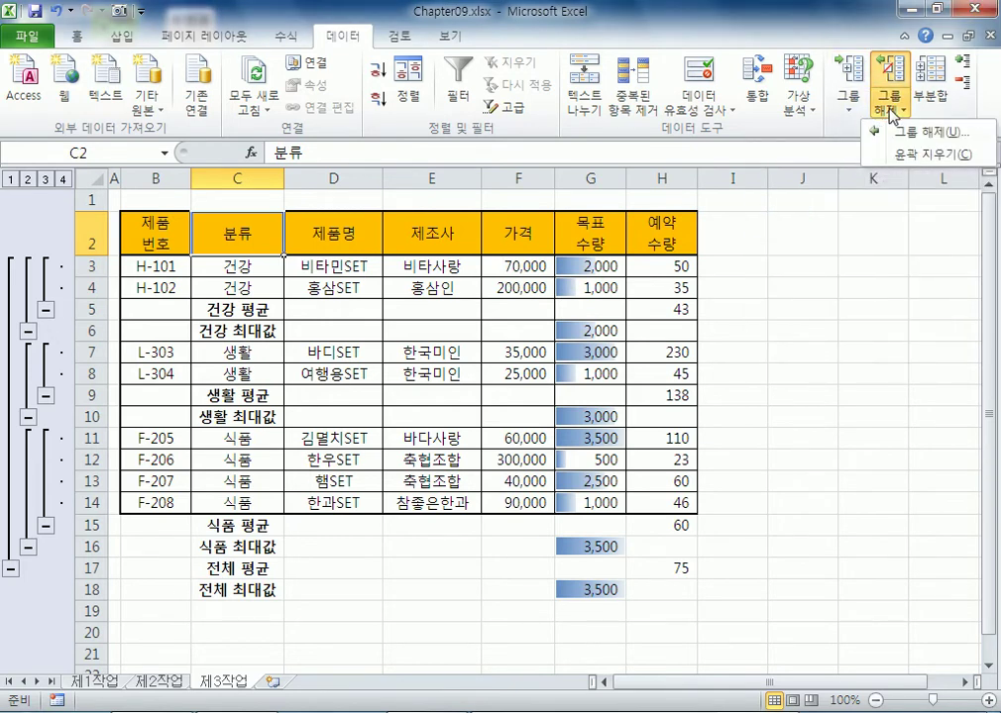
left_click(899, 154)
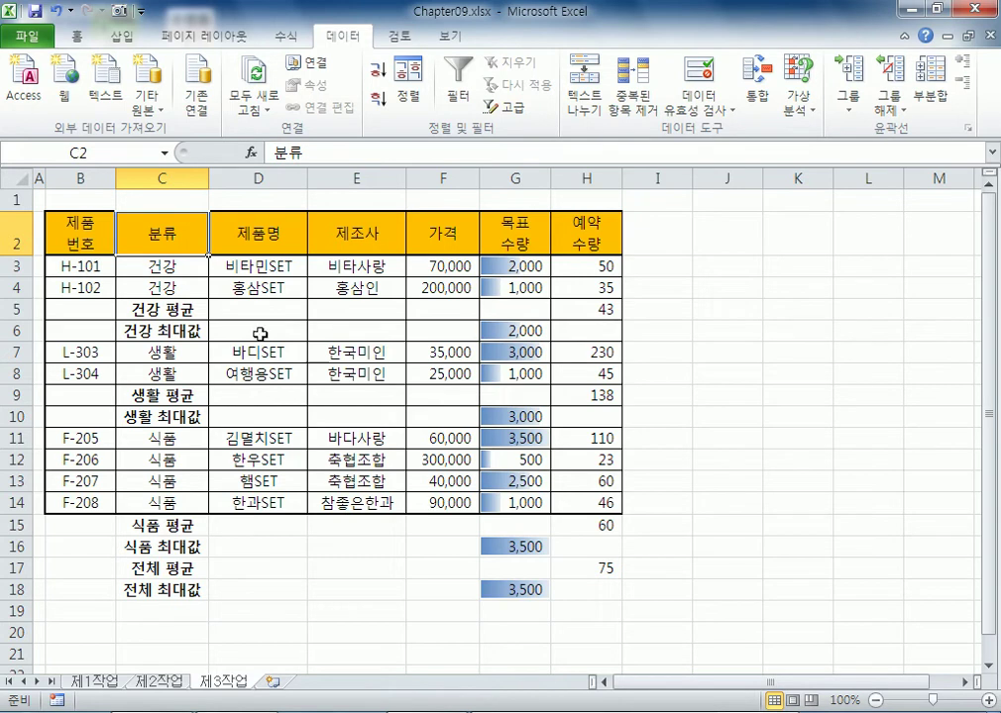
double_click(208, 177)
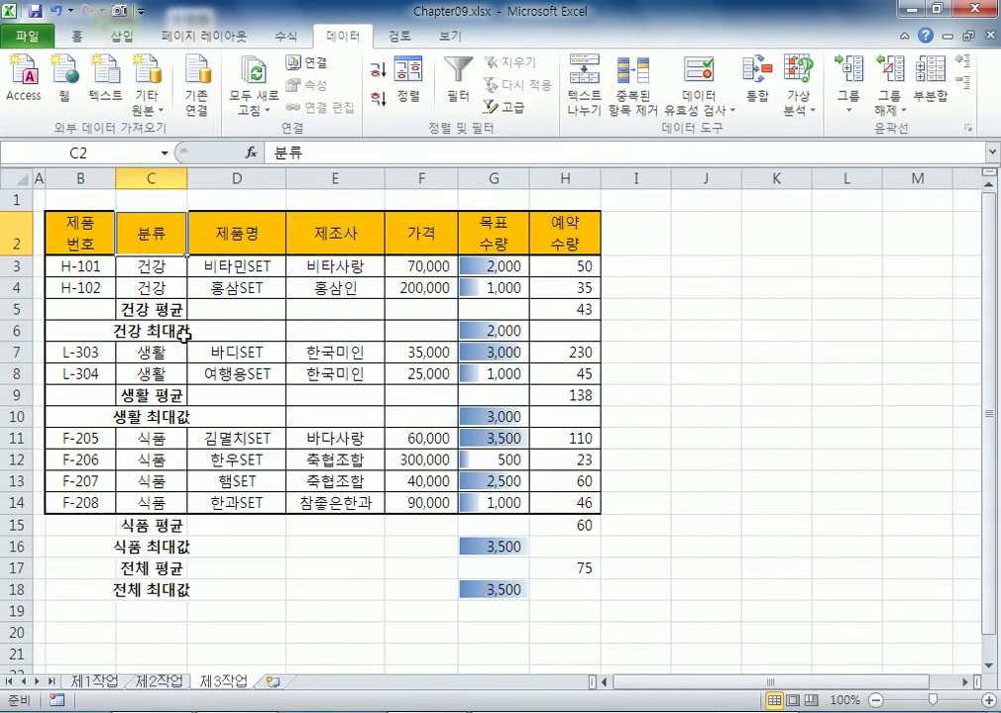
double_click(186, 177)
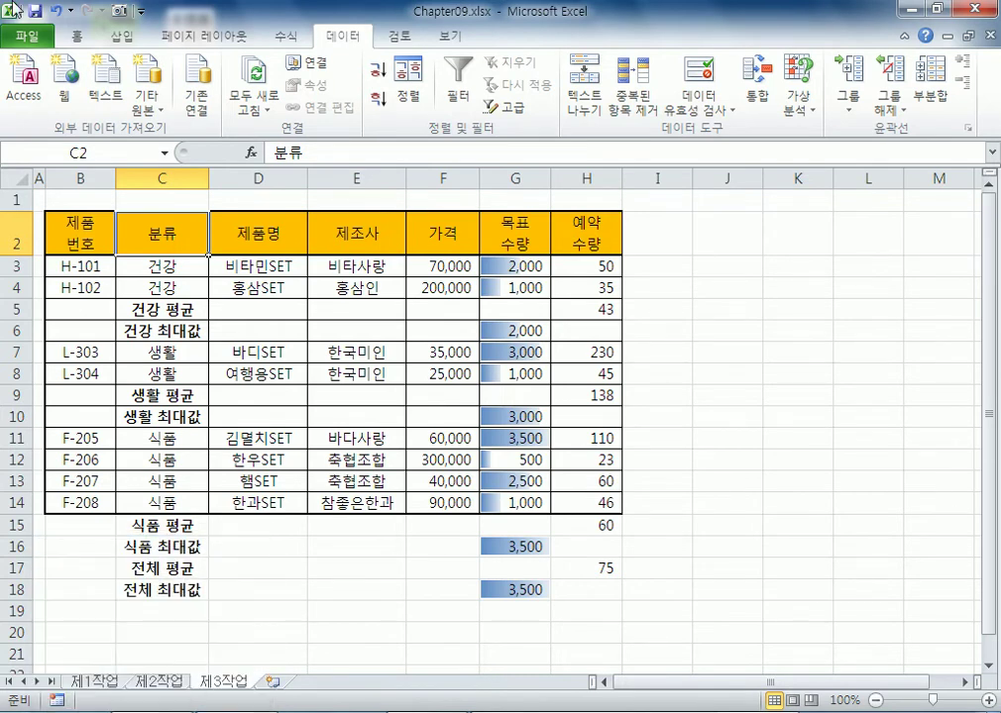
Step: Open the workbook Chapter10.xlsx from the Chapter 10 folder
left_click(26, 36)
left_click(45, 116)
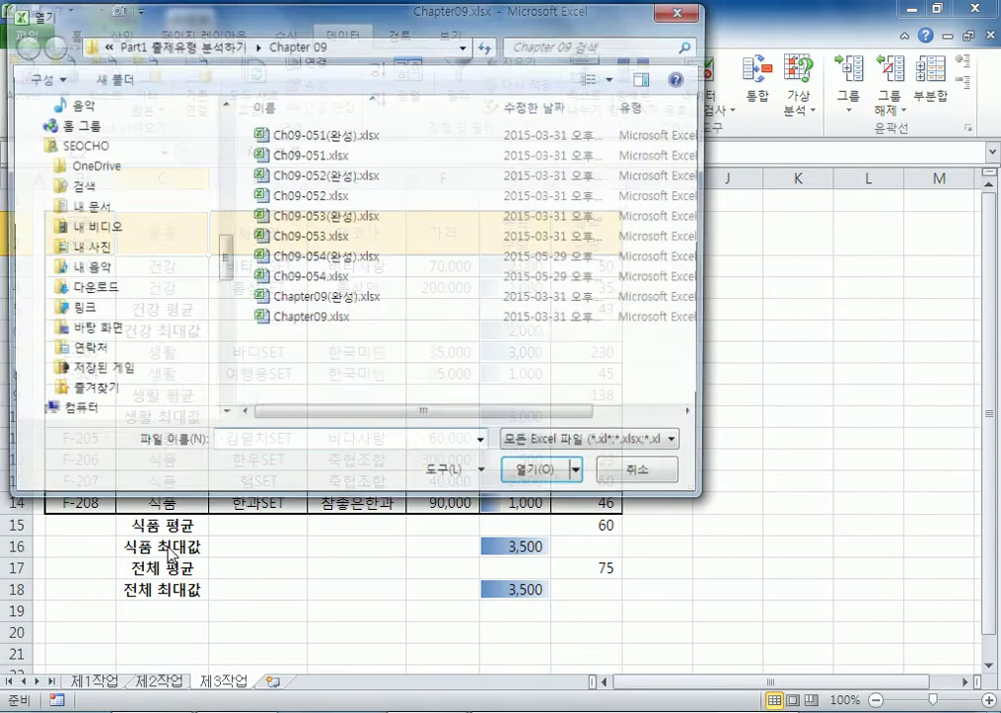
left_click(131, 414)
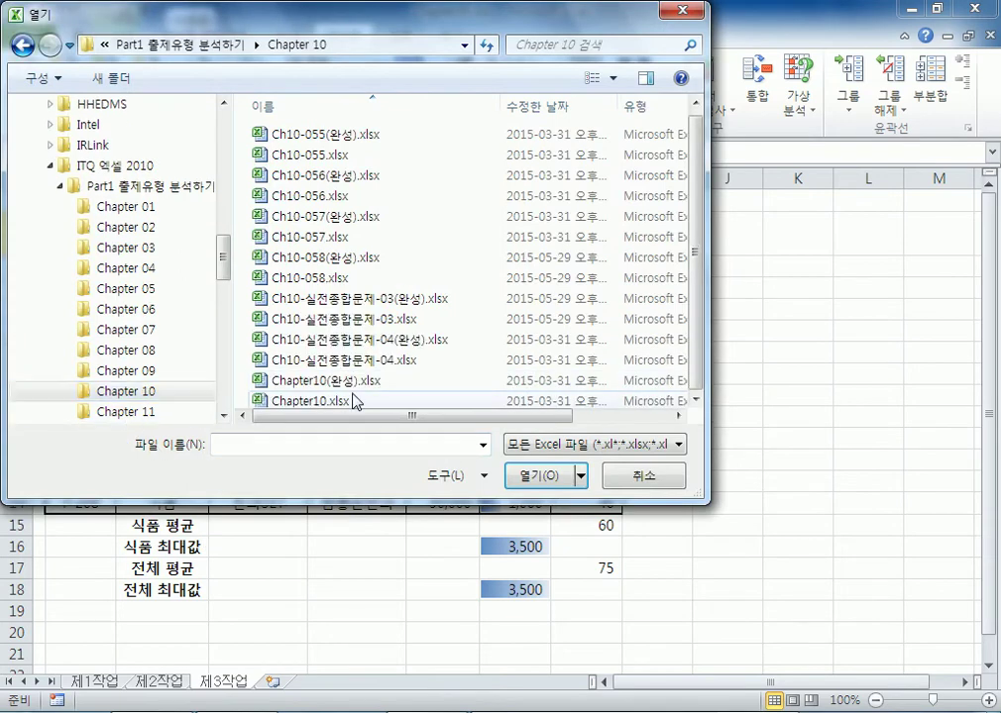
double_click(355, 400)
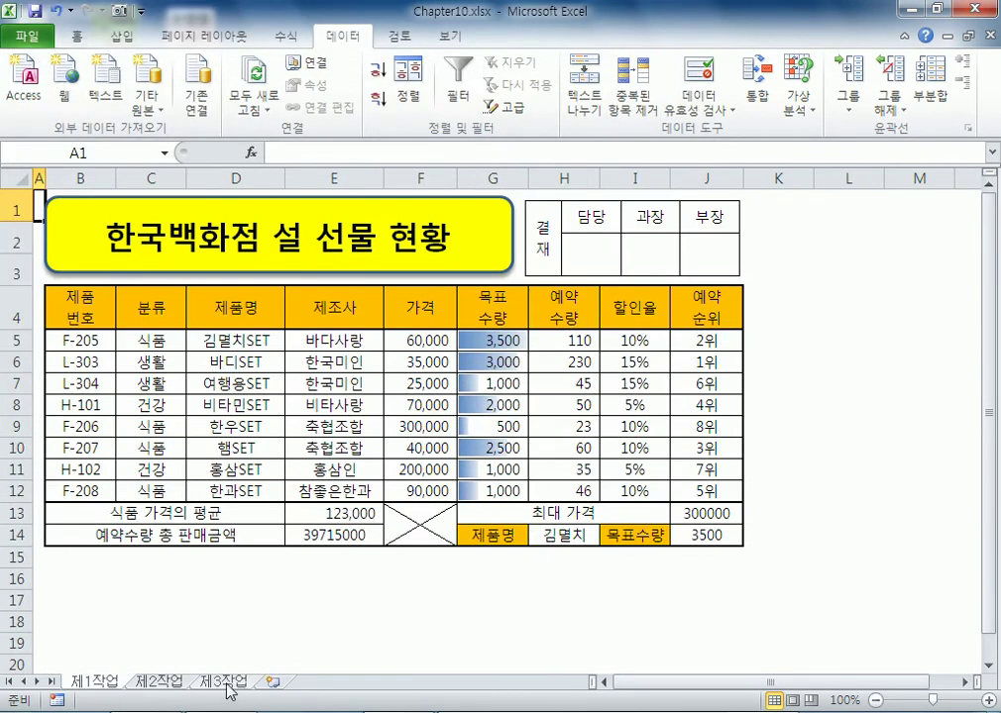
left_click_drag(49, 301, 595, 490)
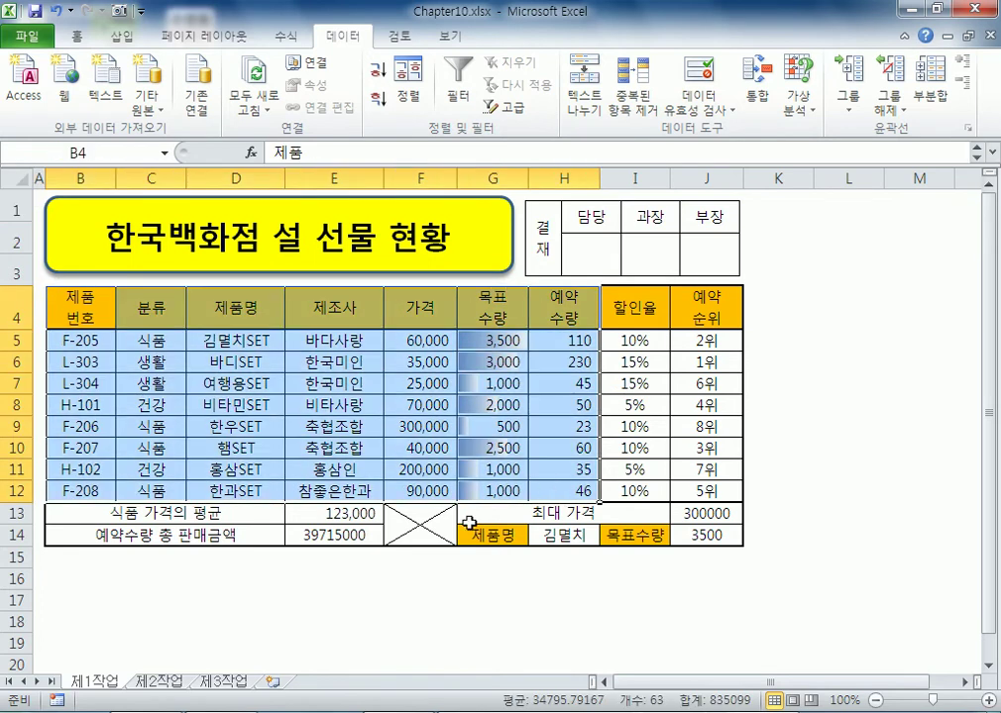
left_click(218, 682)
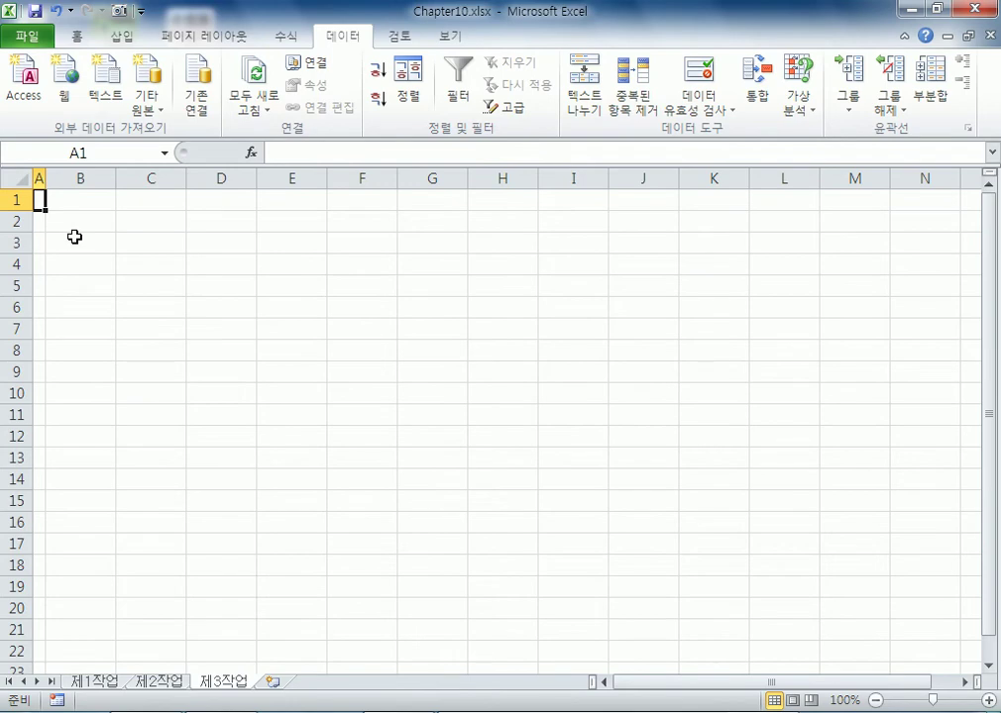
left_click(85, 681)
left_click_drag(100, 288, 563, 489)
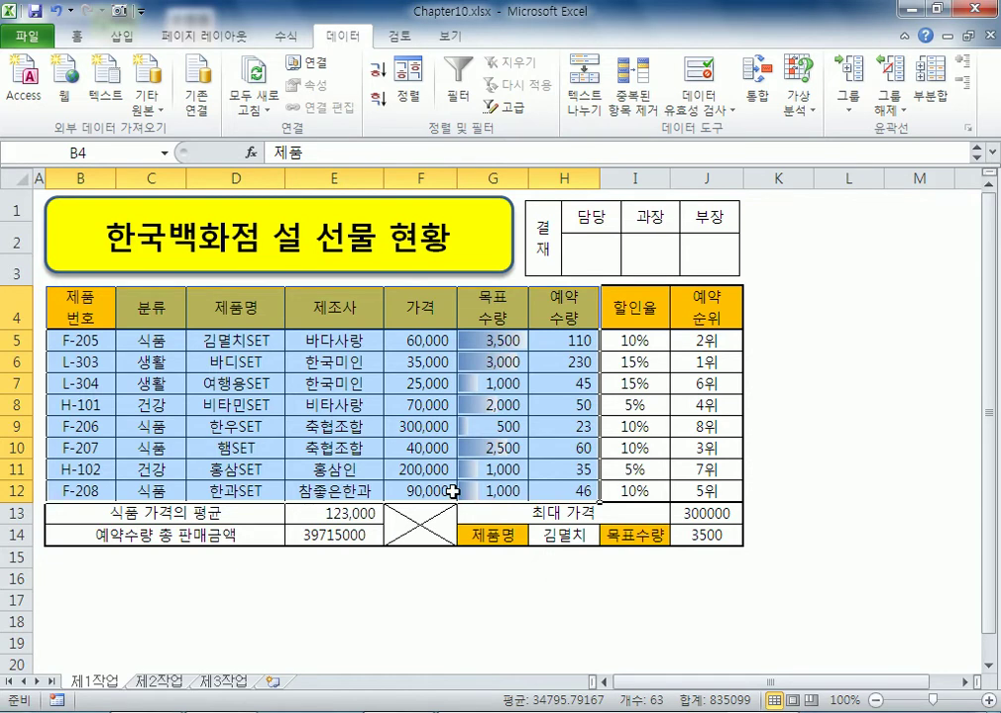
left_click_drag(80, 313, 579, 492)
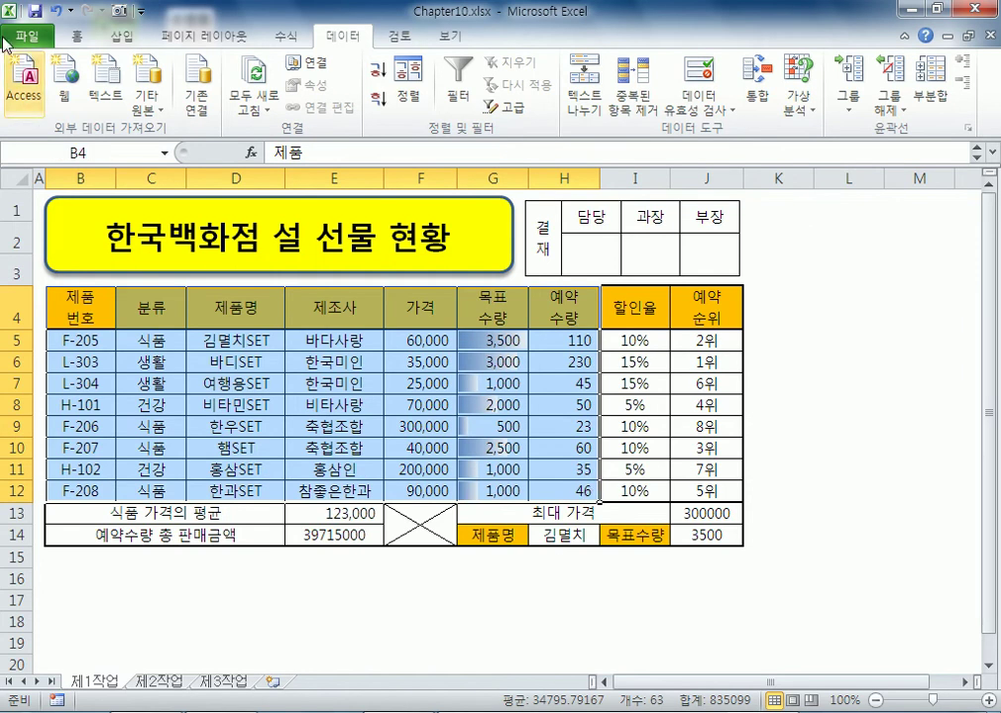
left_click(119, 42)
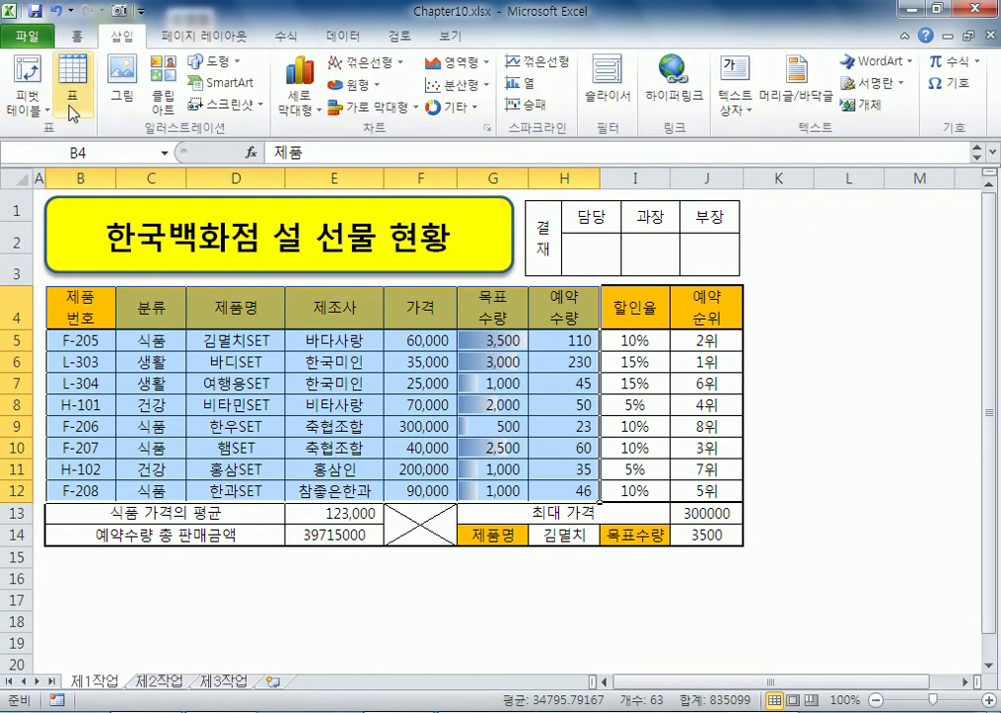
left_click(33, 109)
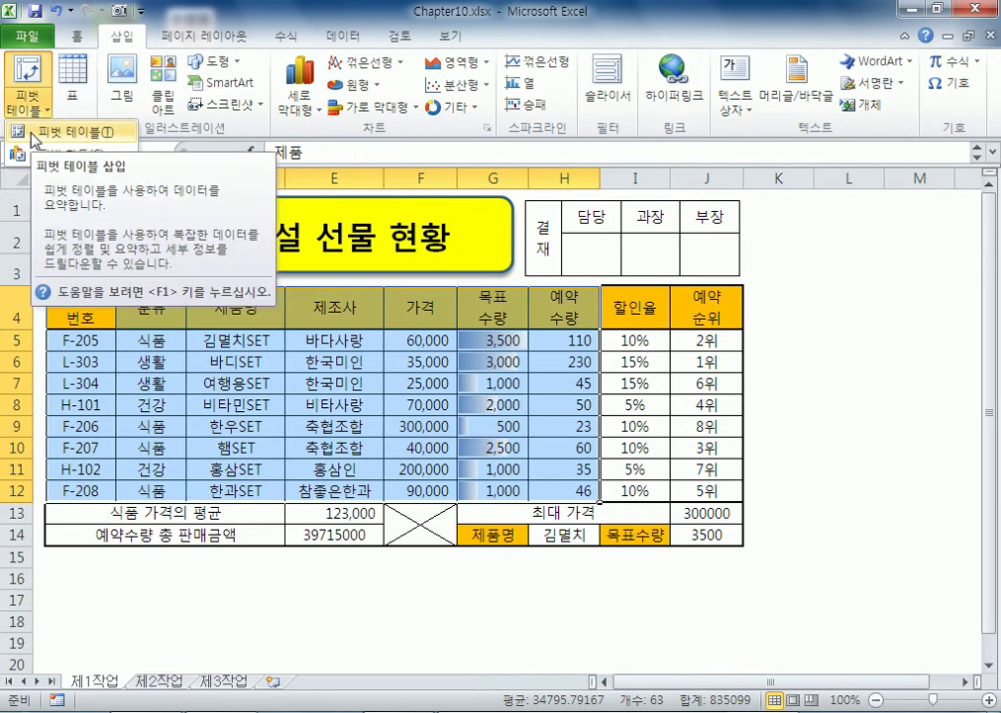
left_click(28, 75)
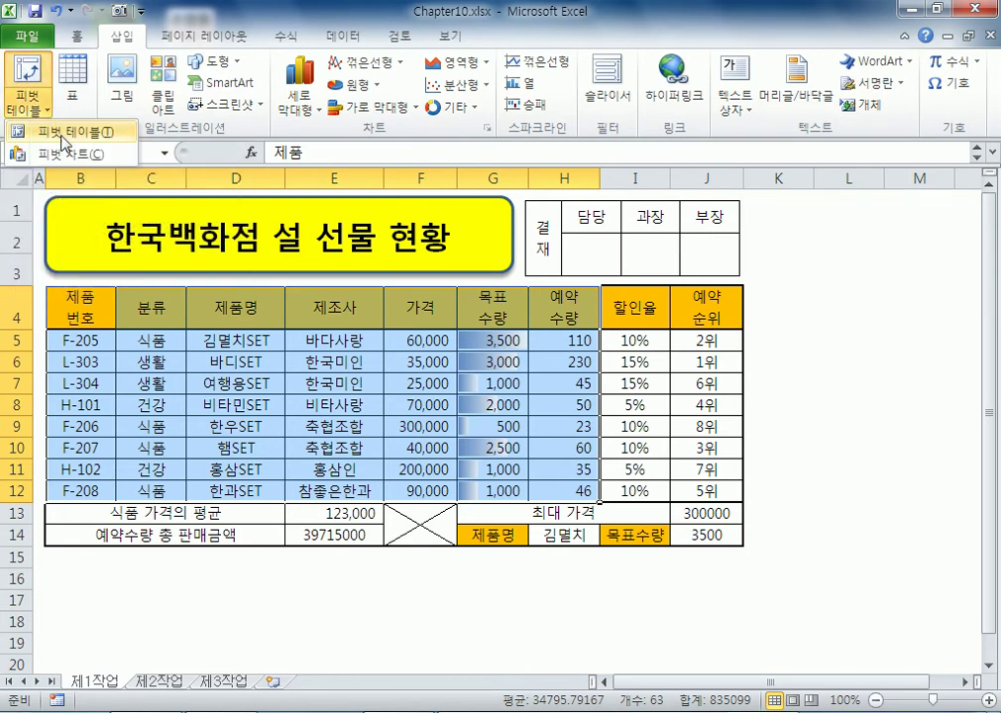
left_click(27, 70)
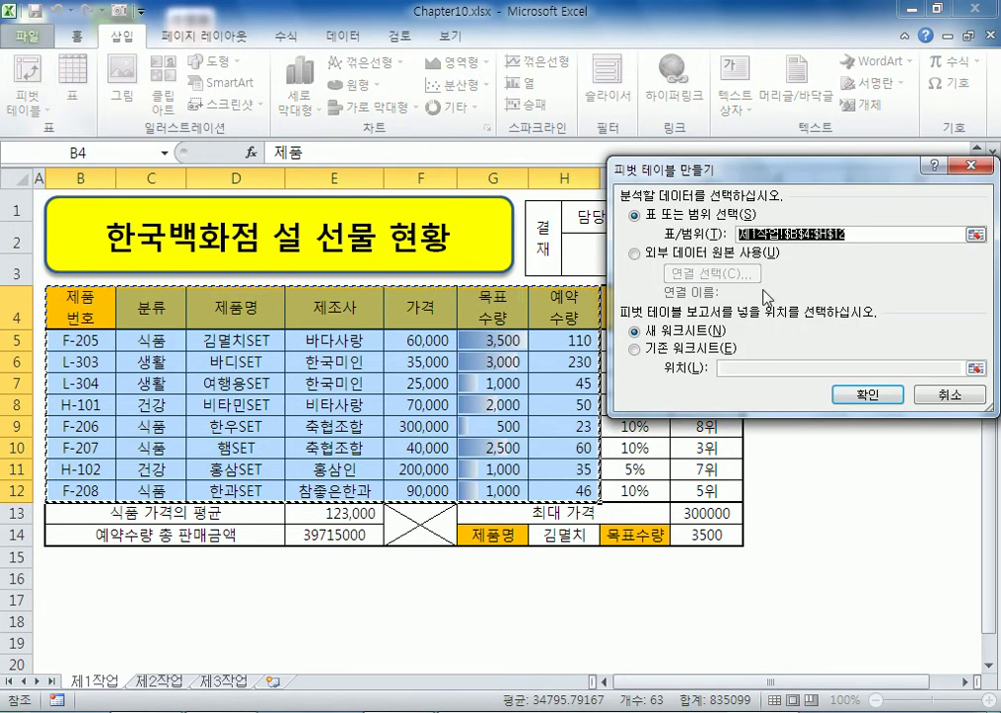
left_click_drag(837, 174, 494, 157)
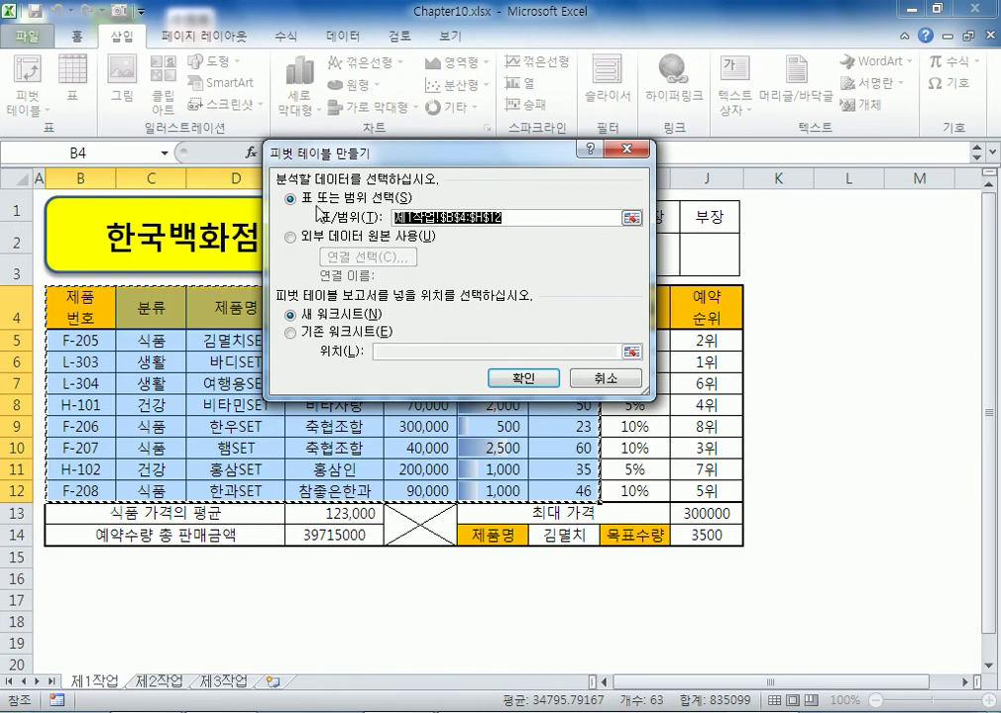
left_click(315, 339)
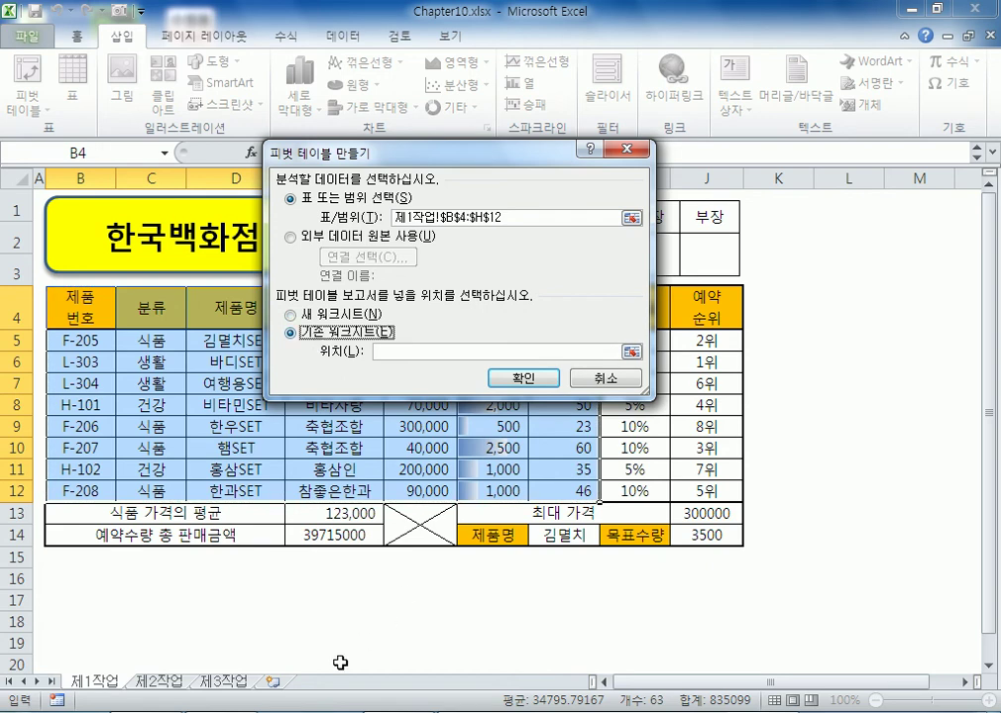
left_click(241, 682)
left_click(101, 227)
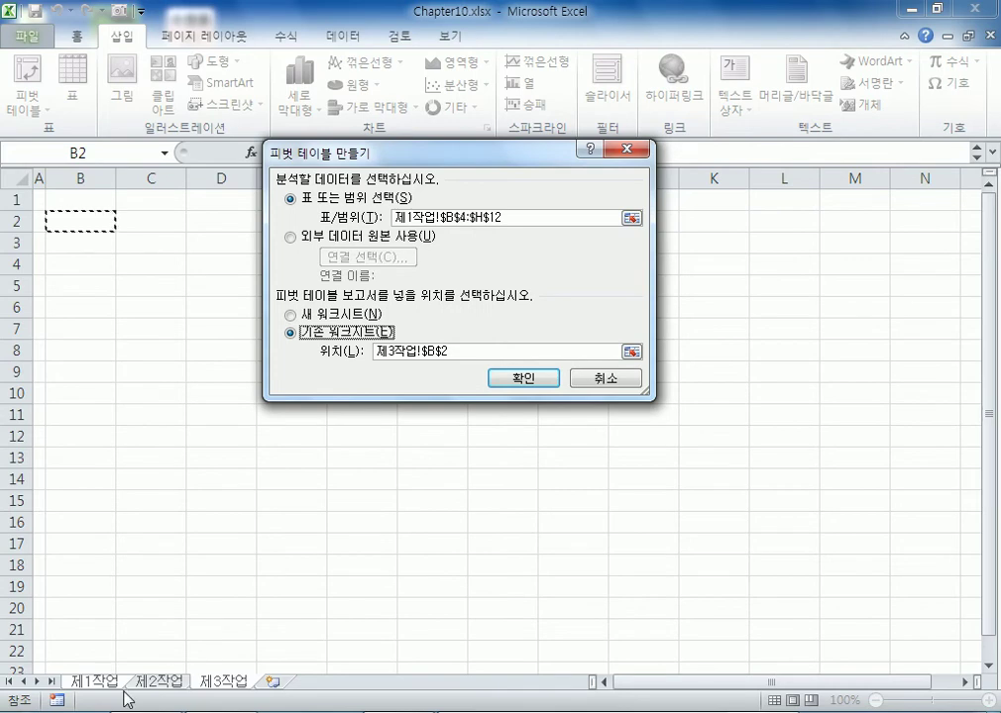
left_click(606, 379)
Step: Create a pivot table from B4:H12 of 제1작업, placed in the existing 제3작업 sheet at cell B2
left_click_drag(82, 306, 577, 493)
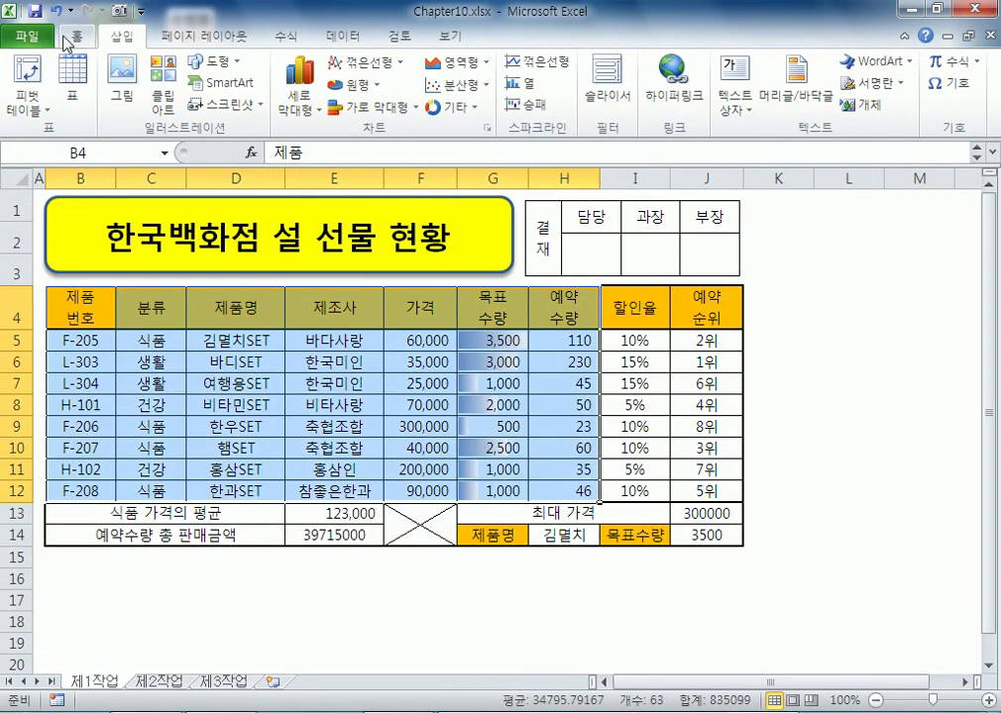
left_click(28, 79)
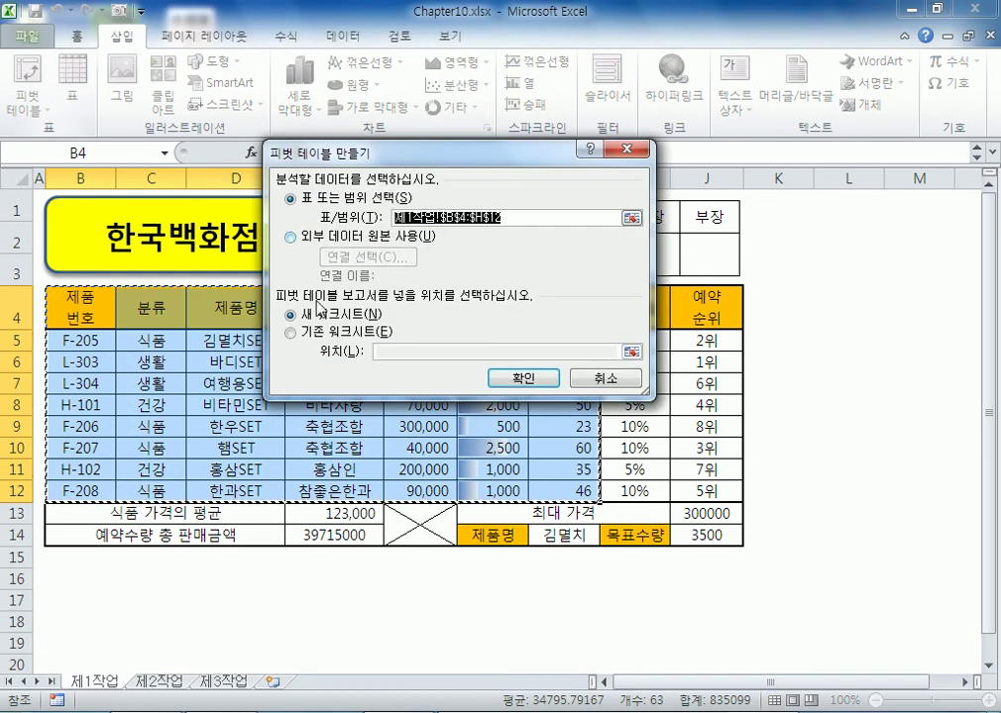
left_click(333, 334)
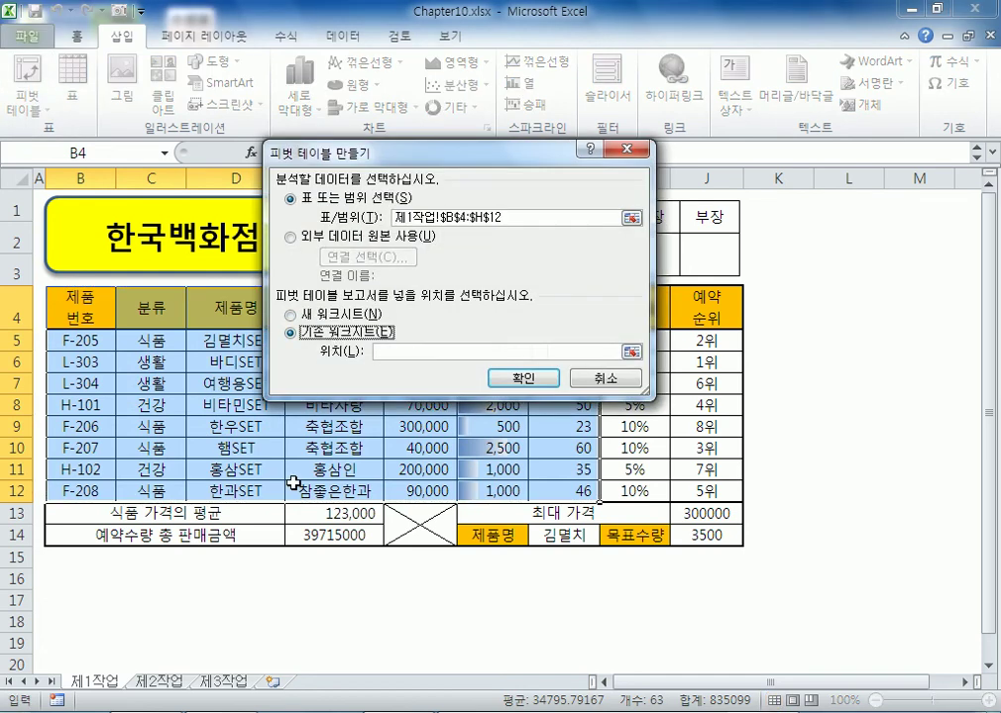
left_click(216, 683)
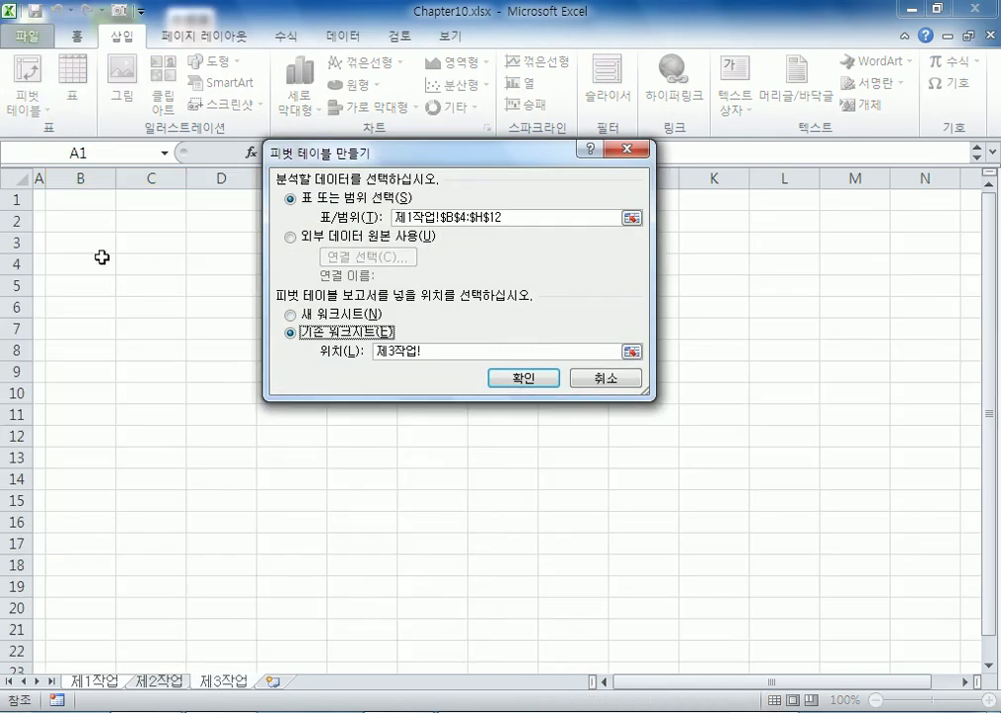
left_click(92, 230)
left_click_drag(458, 351, 273, 350)
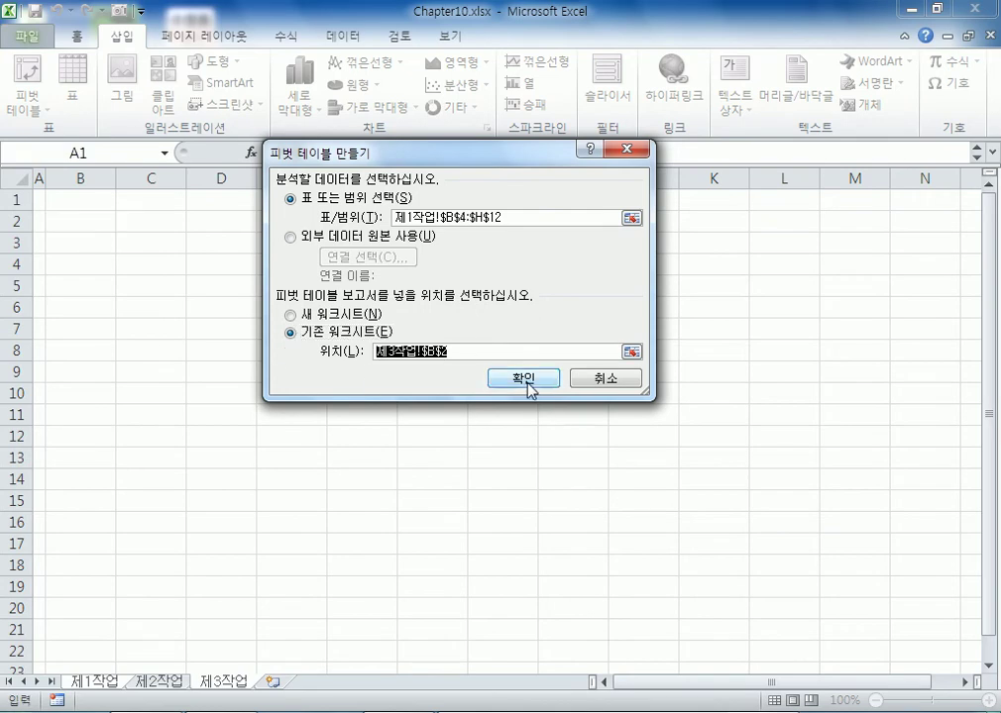
left_click(525, 380)
Step: Shorten the pivot table field list, enlarge its layout areas and place it beside the empty pivot table
left_click_drag(832, 179, 420, 66)
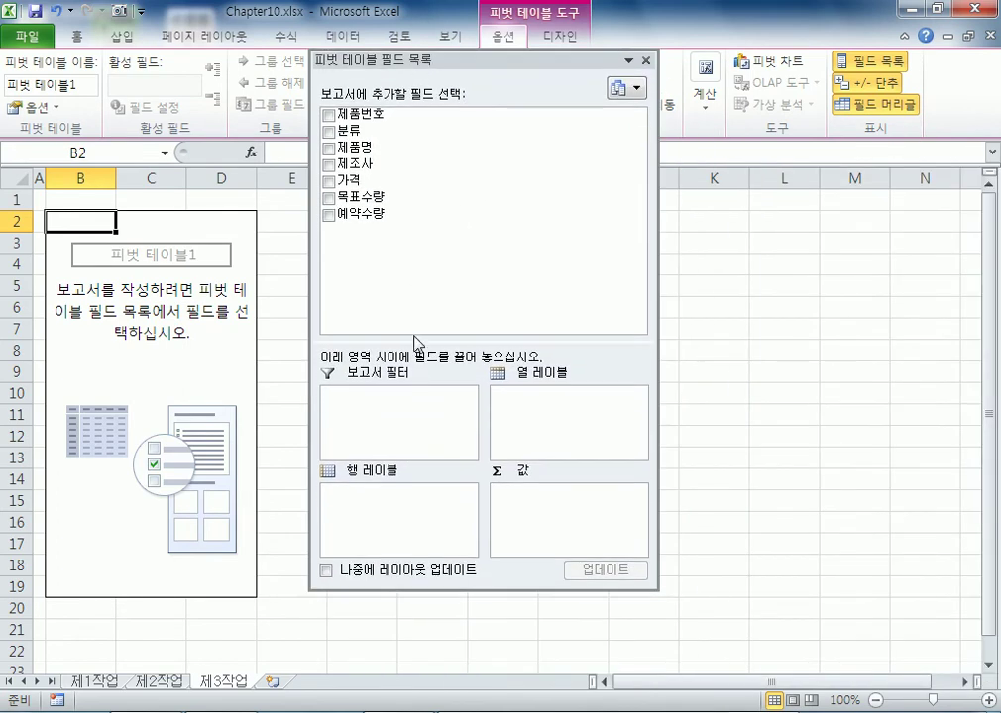
left_click_drag(462, 592, 460, 450)
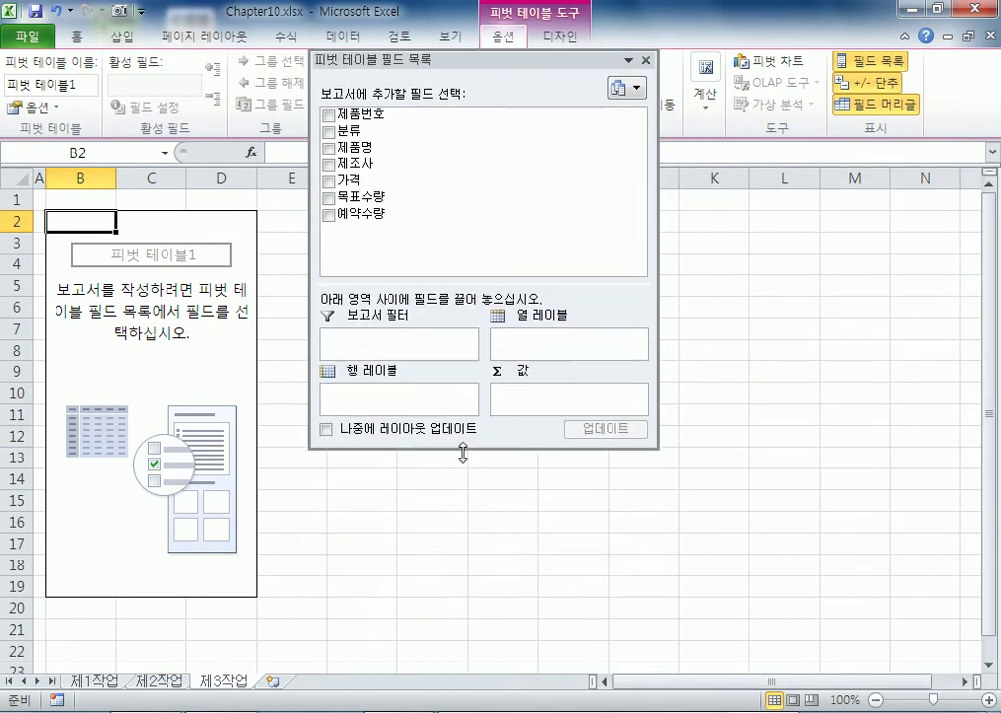
left_click_drag(448, 290, 440, 239)
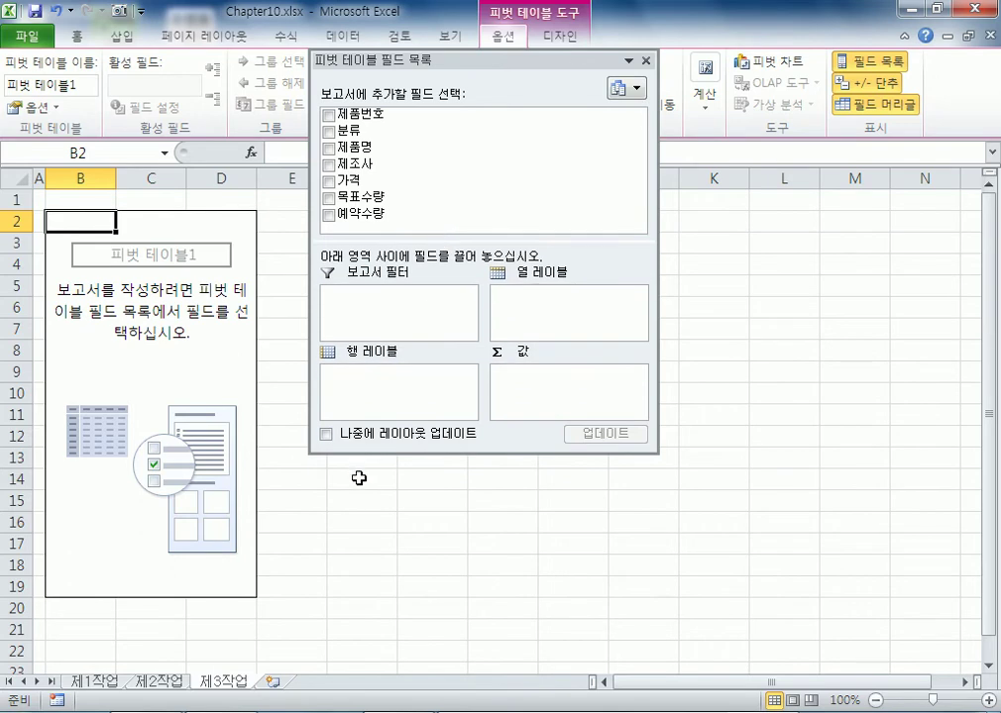
left_click_drag(456, 61, 500, 138)
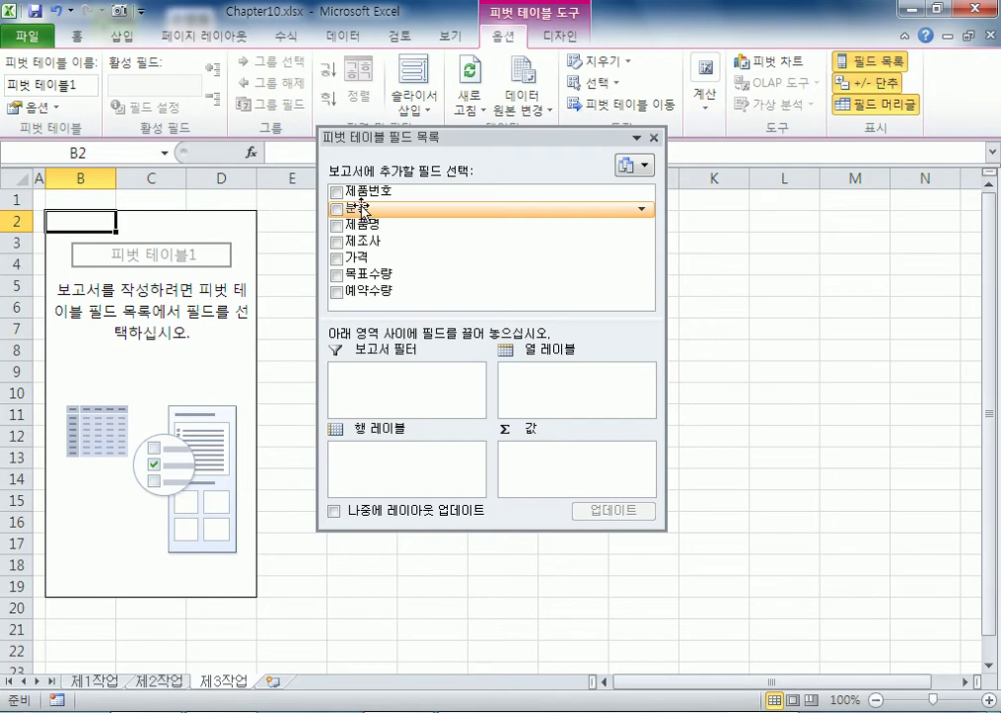
Step: Lay out the pivot table with 분류 as the column labels and 가격 as the row labels, keeping the field list clear of it
left_click_drag(521, 211, 585, 395)
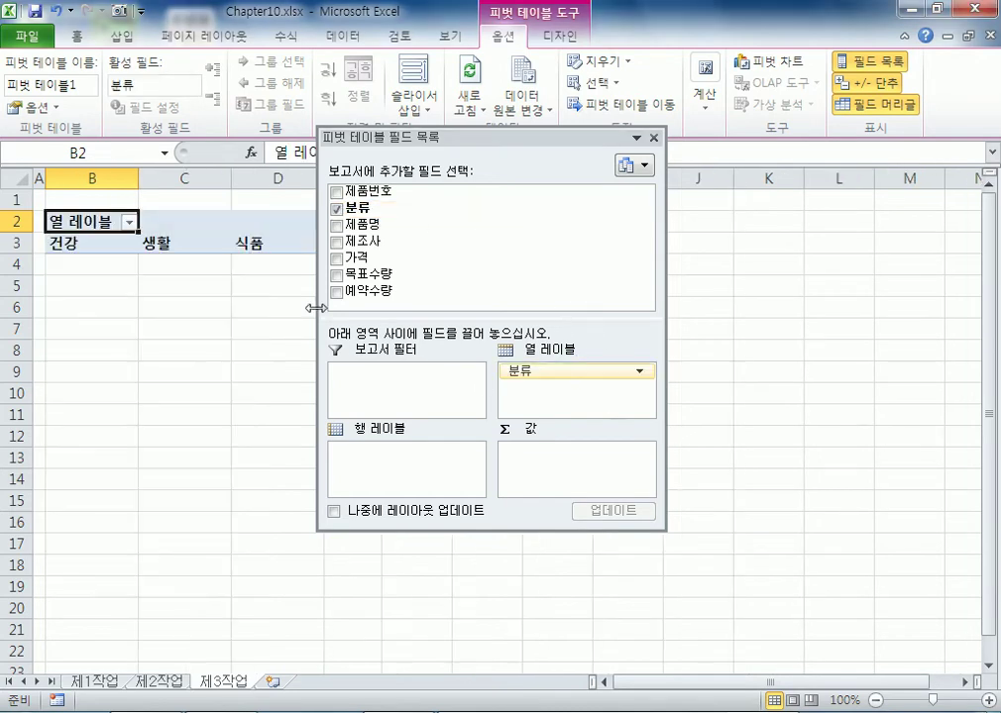
left_click_drag(467, 149, 775, 271)
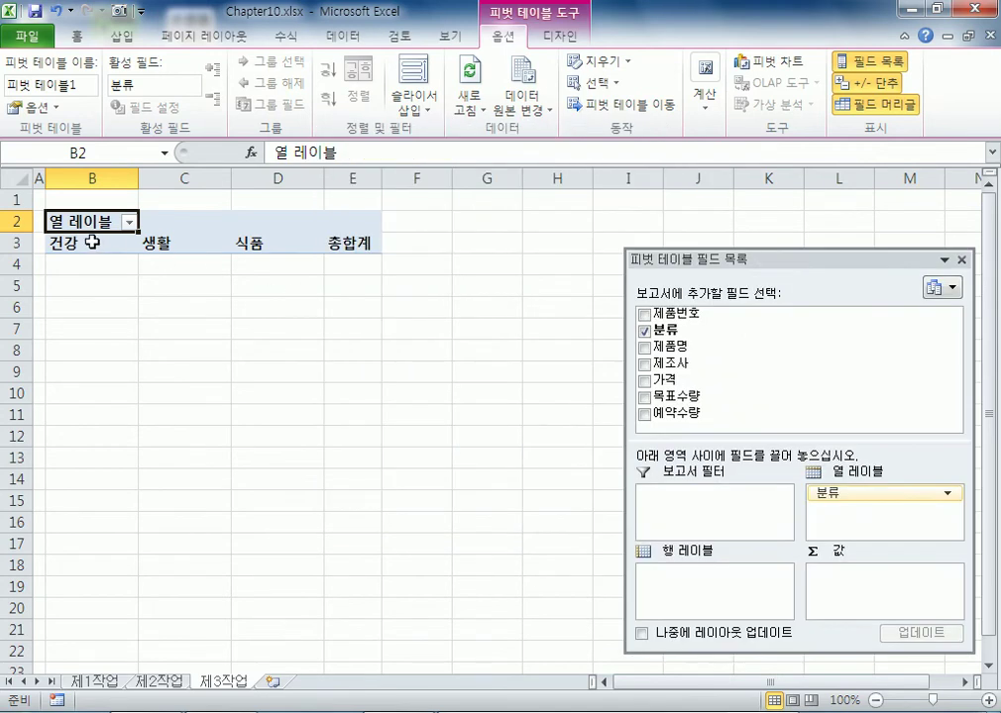
left_click_drag(739, 261, 632, 149)
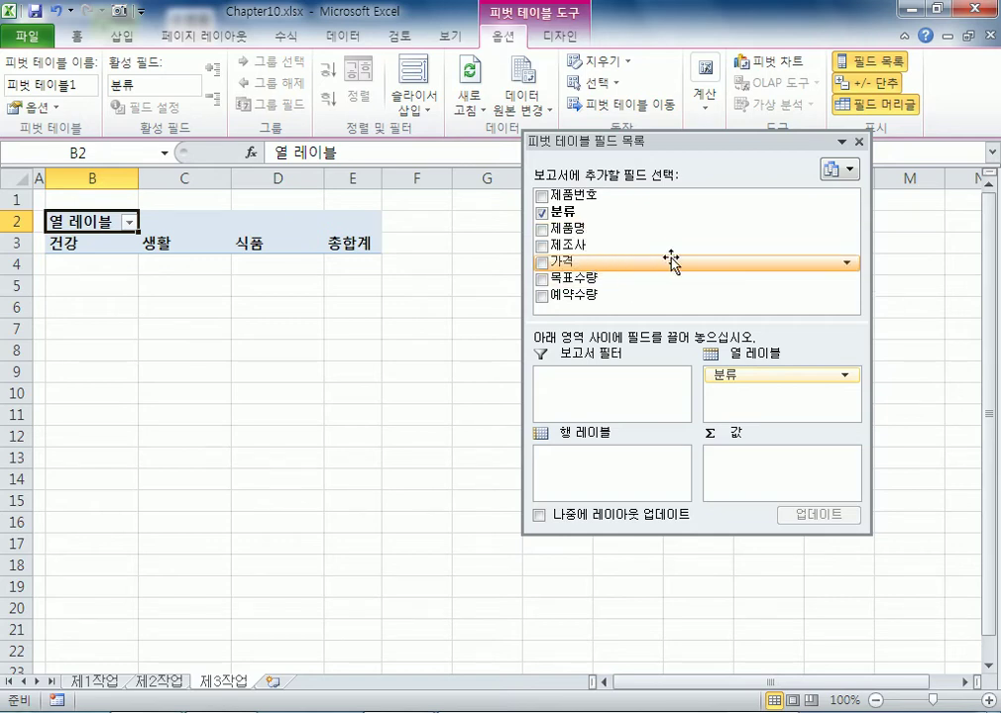
left_click_drag(664, 265, 582, 464)
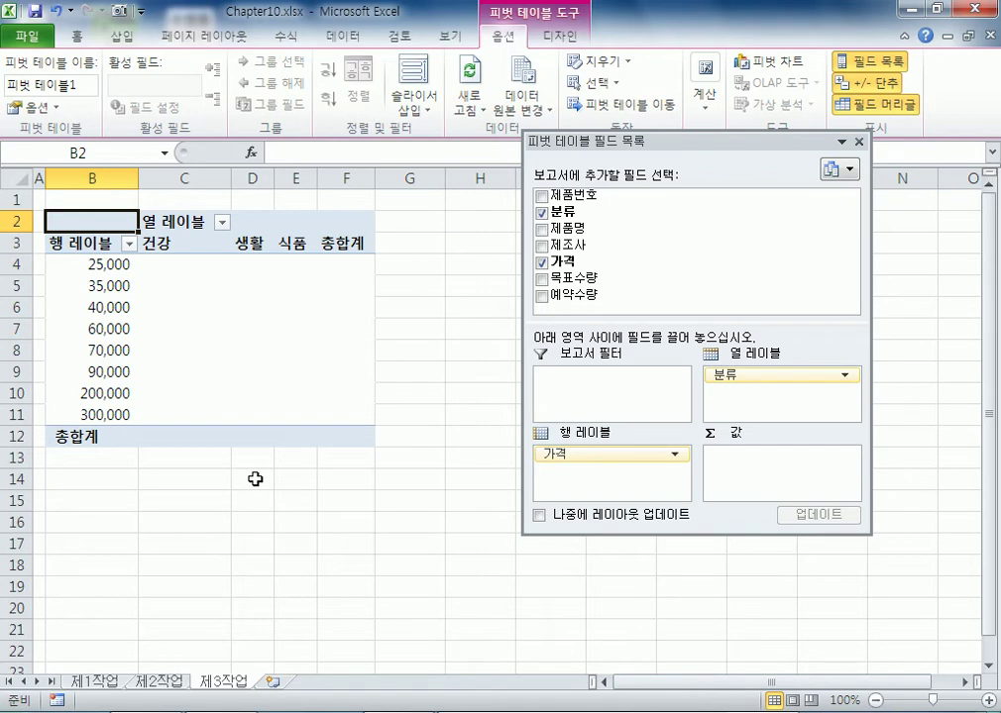
Step: Rename the pivot table's row label heading in B3 to 가격 and its column label heading in C2 to 분류
left_click(94, 243)
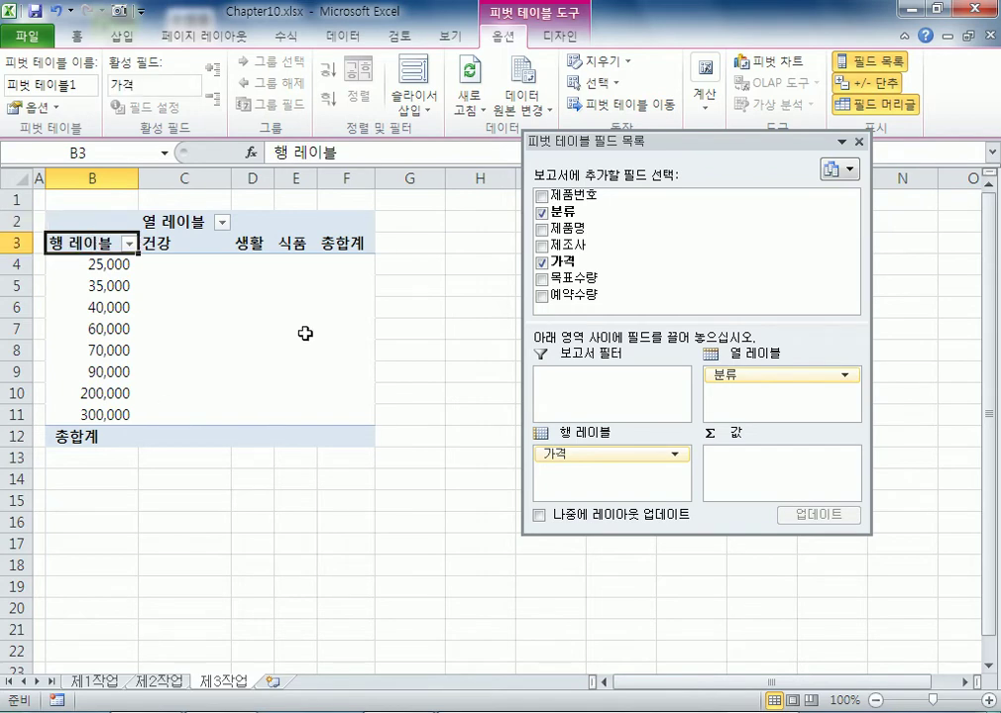
type("RKRUR")
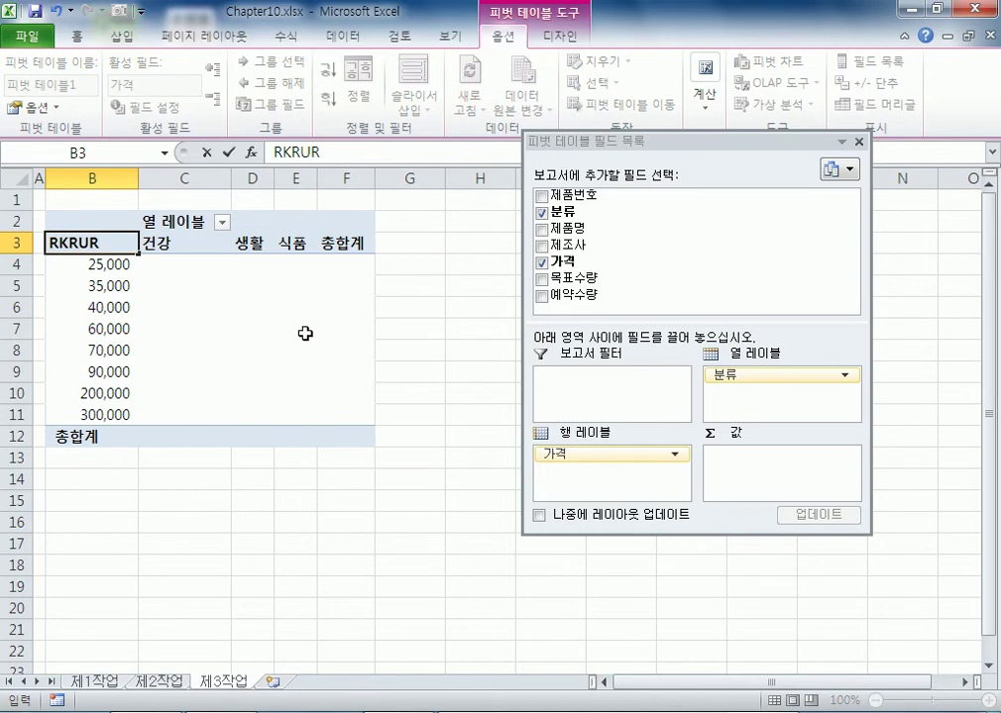
key("Return")
key("Up")
type("가격")
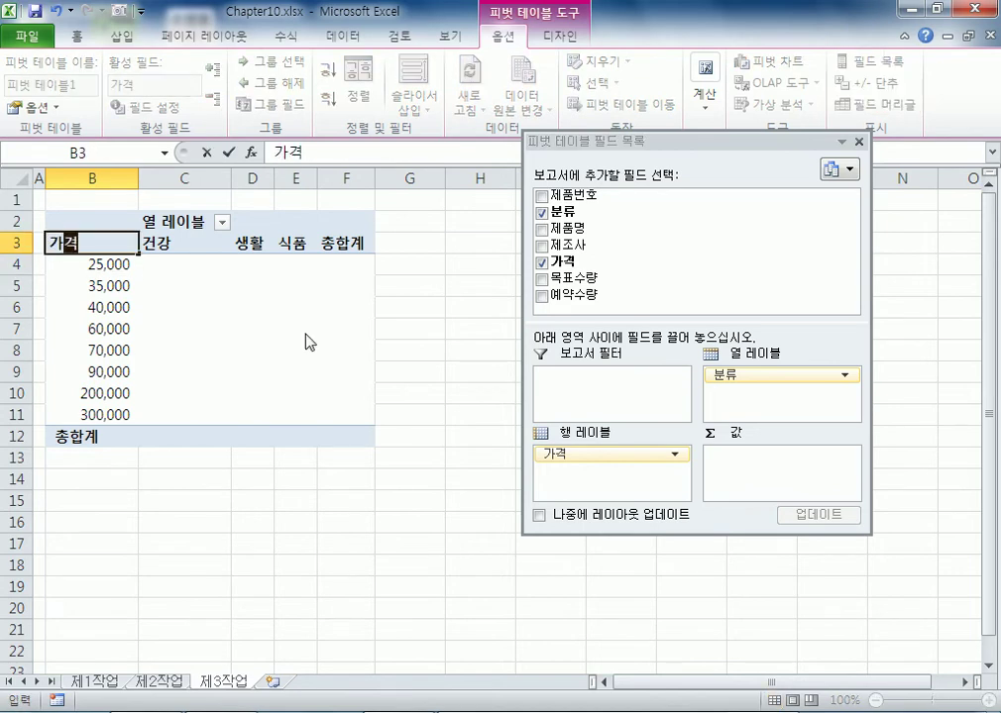
left_click(184, 220)
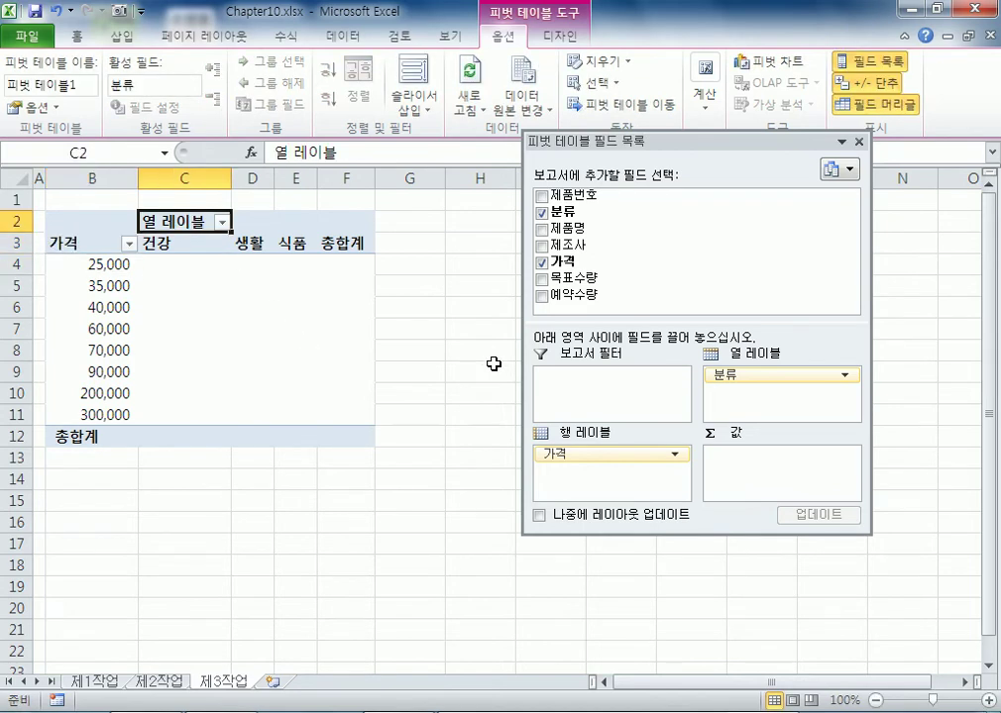
type("분류")
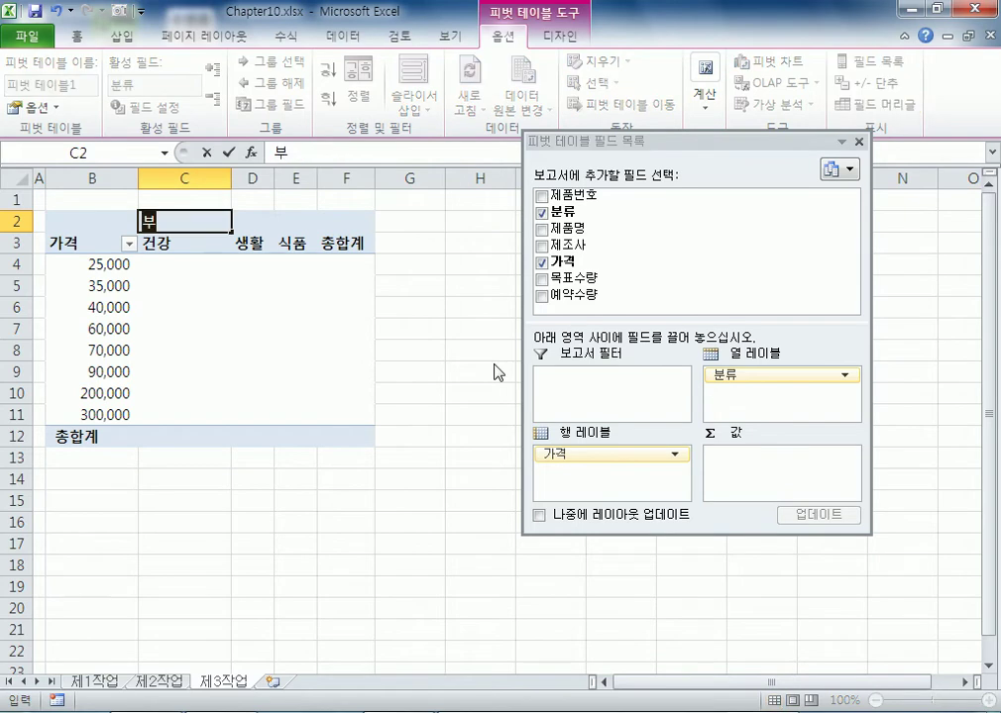
key("Return")
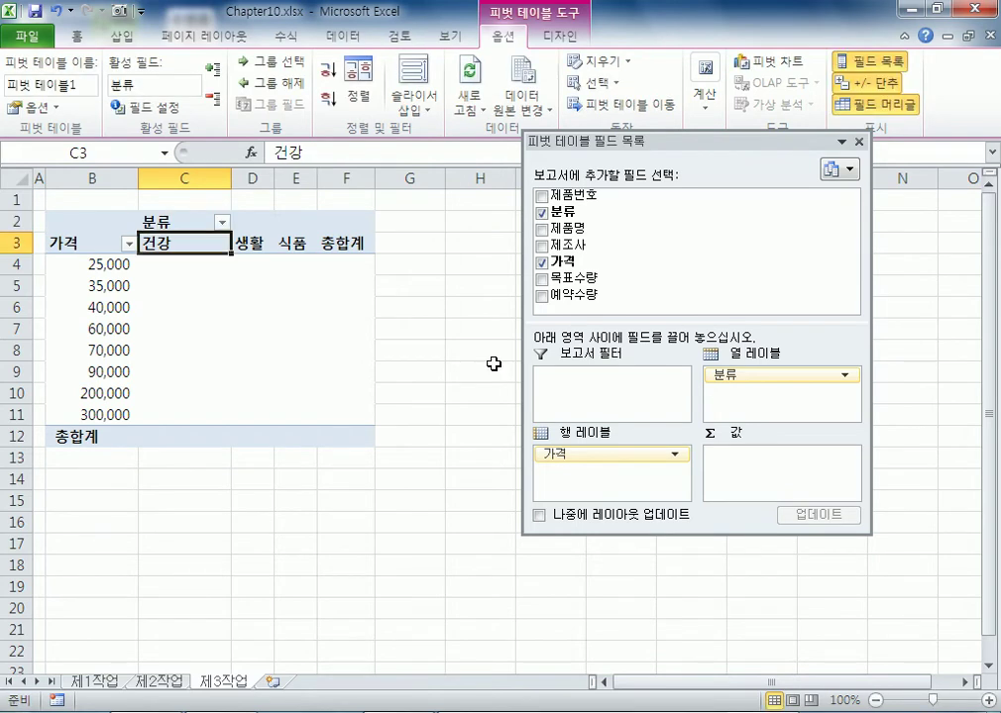
key("Up")
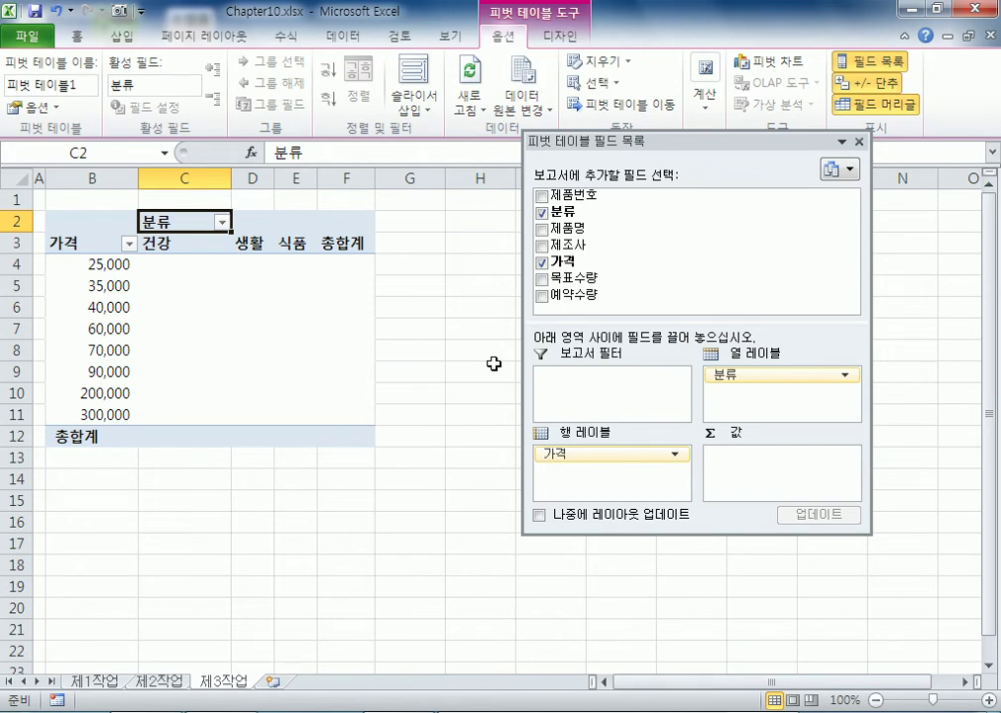
left_click_drag(159, 243, 368, 238)
left_click(798, 376)
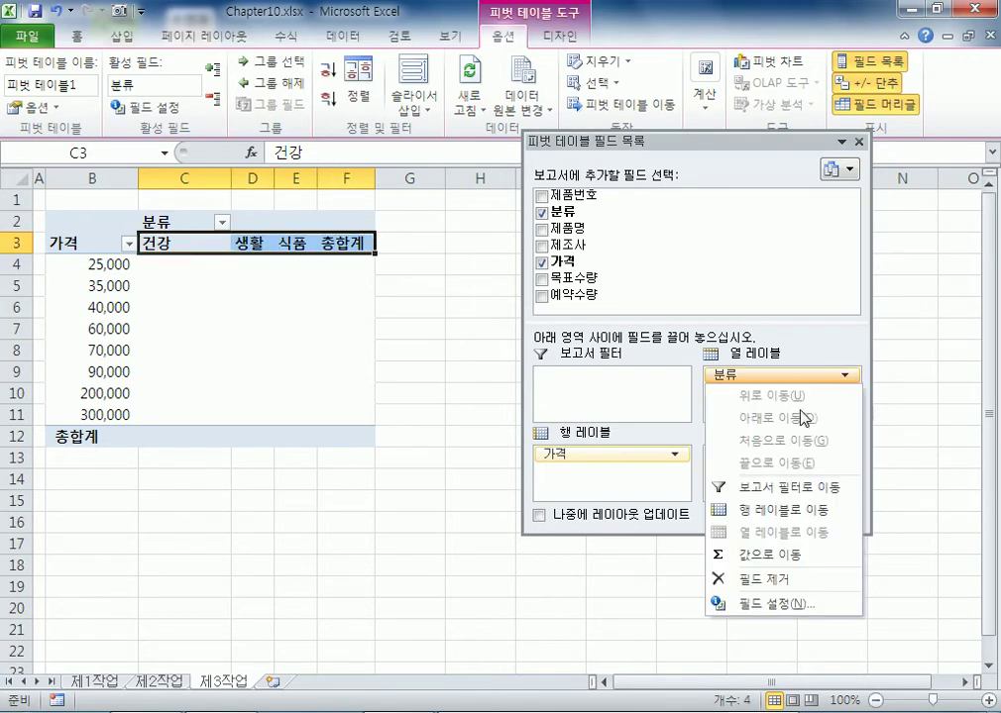
left_click(604, 479)
left_click_drag(71, 243, 100, 415)
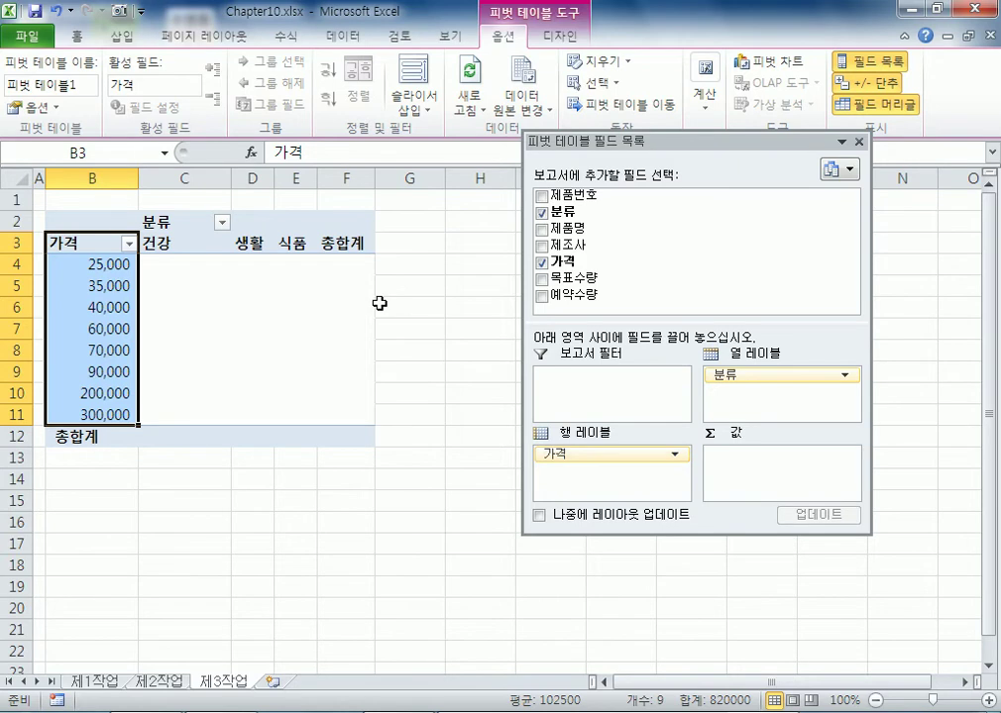
Step: Add 목표수량 and 예약수량 to the pivot table's values area and move the field list aside
left_click_drag(579, 278, 782, 461)
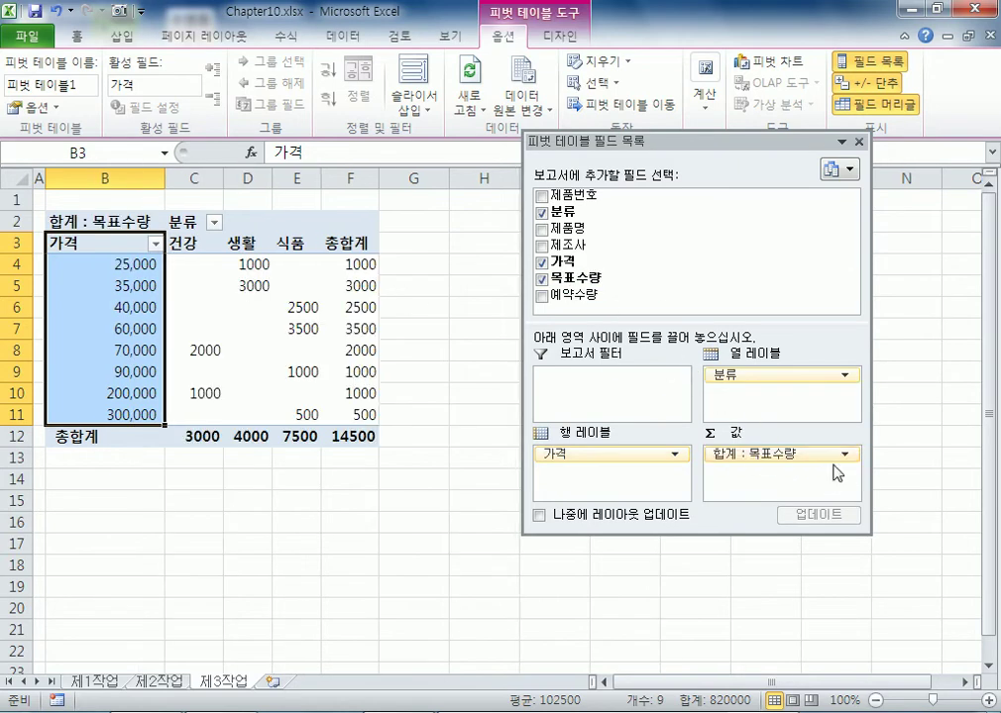
left_click_drag(570, 294, 781, 475)
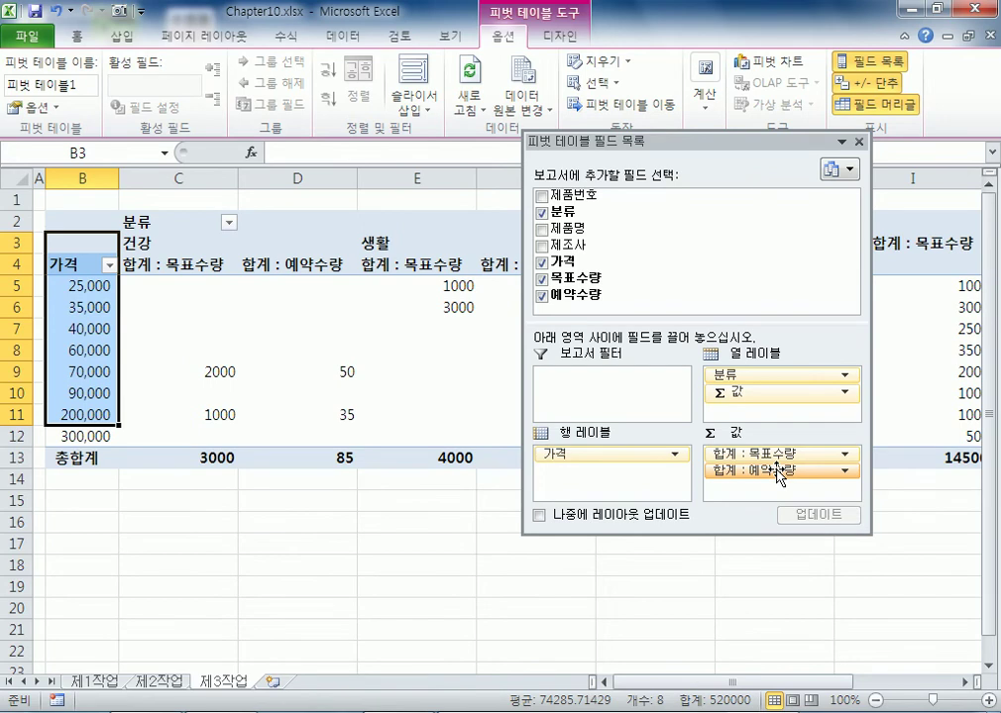
left_click_drag(686, 140, 316, 107)
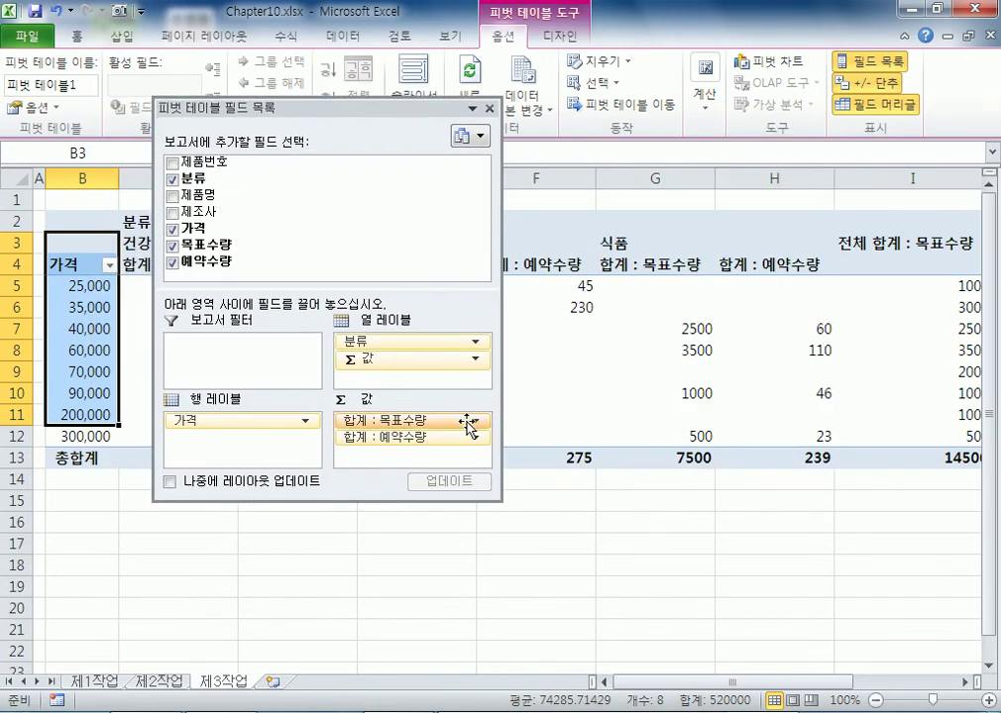
Step: Enlarge the field list, add 제품명 to the values area and remove it from the layout again
left_click_drag(394, 501, 402, 541)
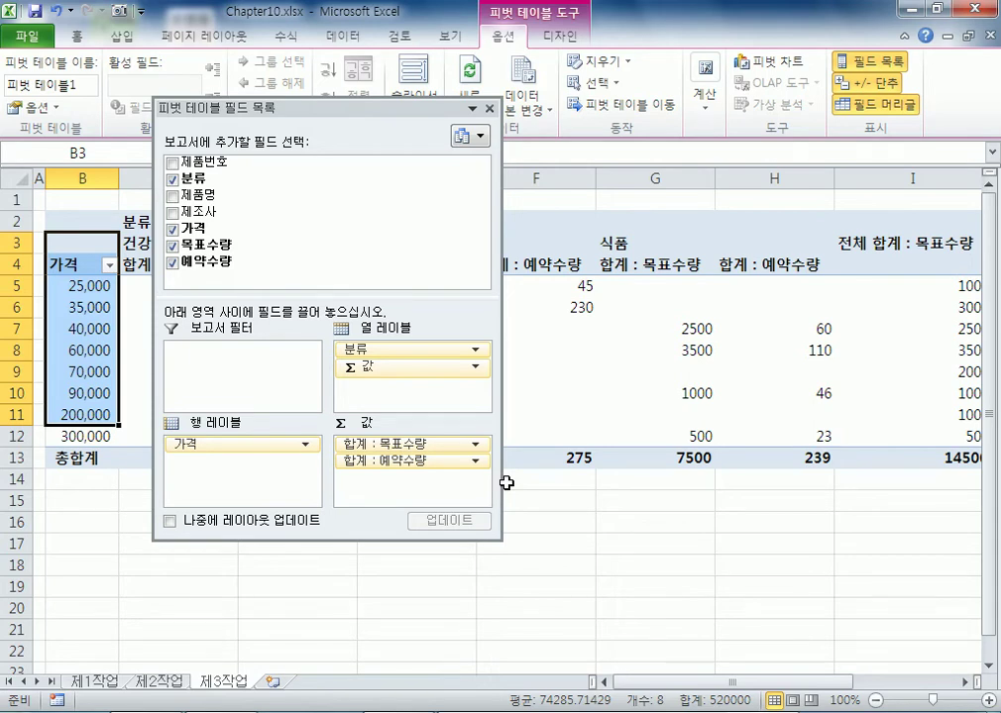
left_click_drag(234, 194, 468, 491)
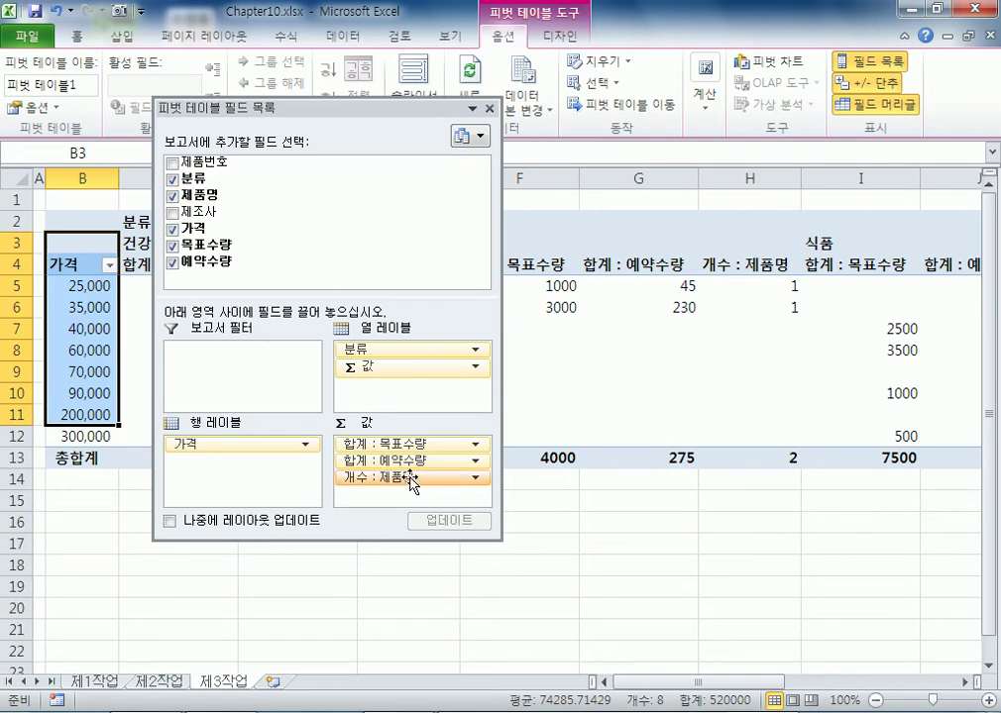
left_click_drag(410, 483, 392, 575)
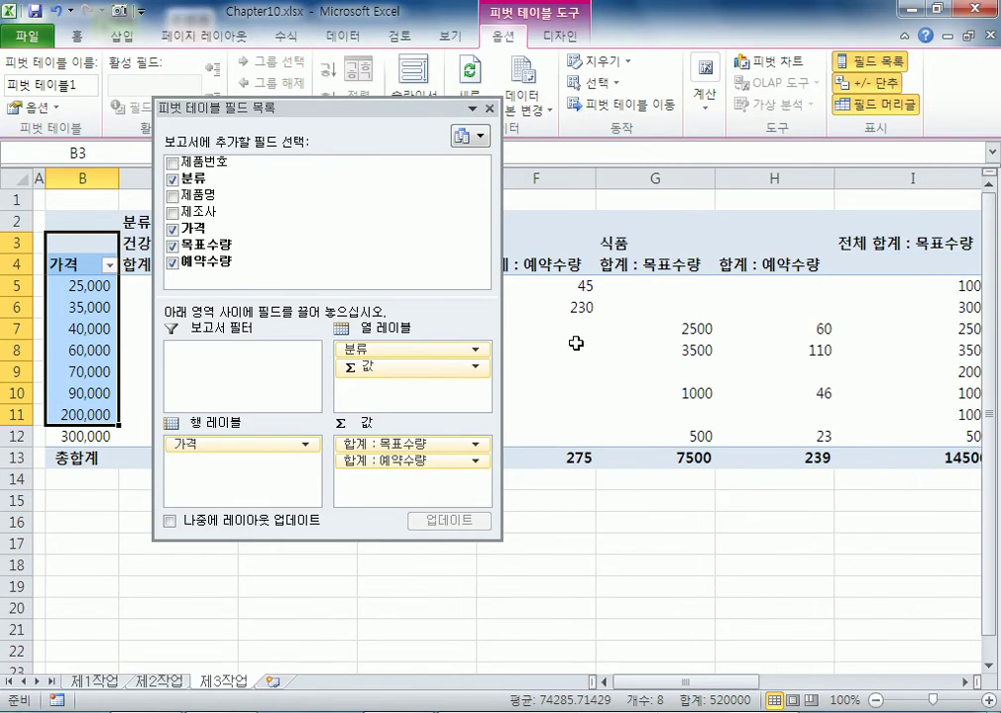
Step: Dock the pivot table field list beside the sheet and open the value field settings (값 필드 설정) for 목표수량
double_click(262, 112)
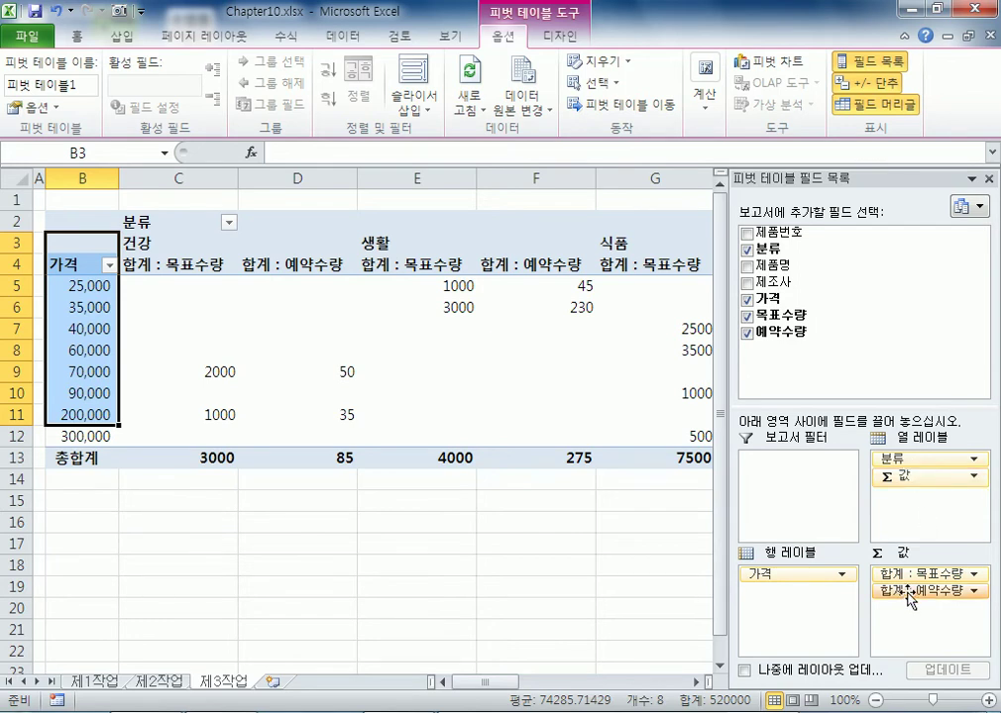
left_click(216, 262)
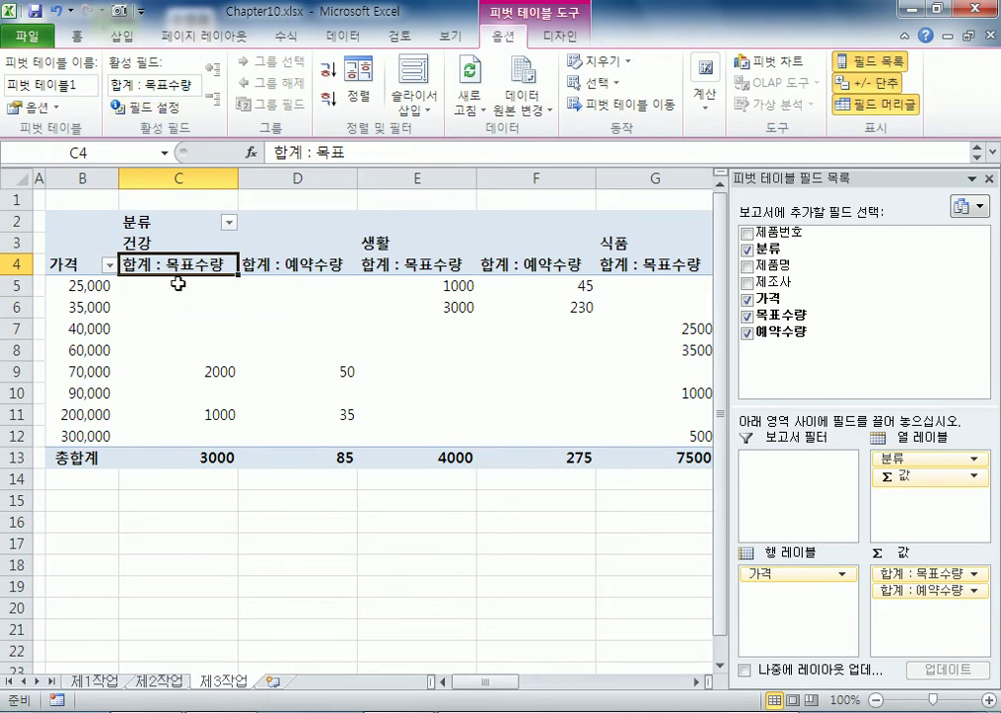
right_click(180, 267)
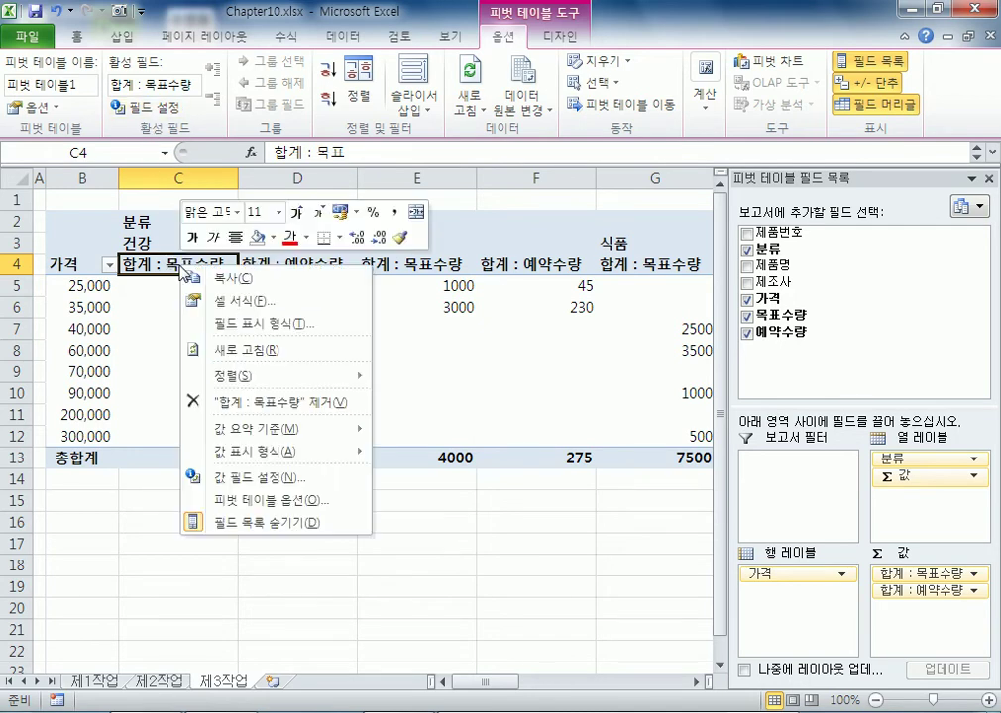
left_click(263, 478)
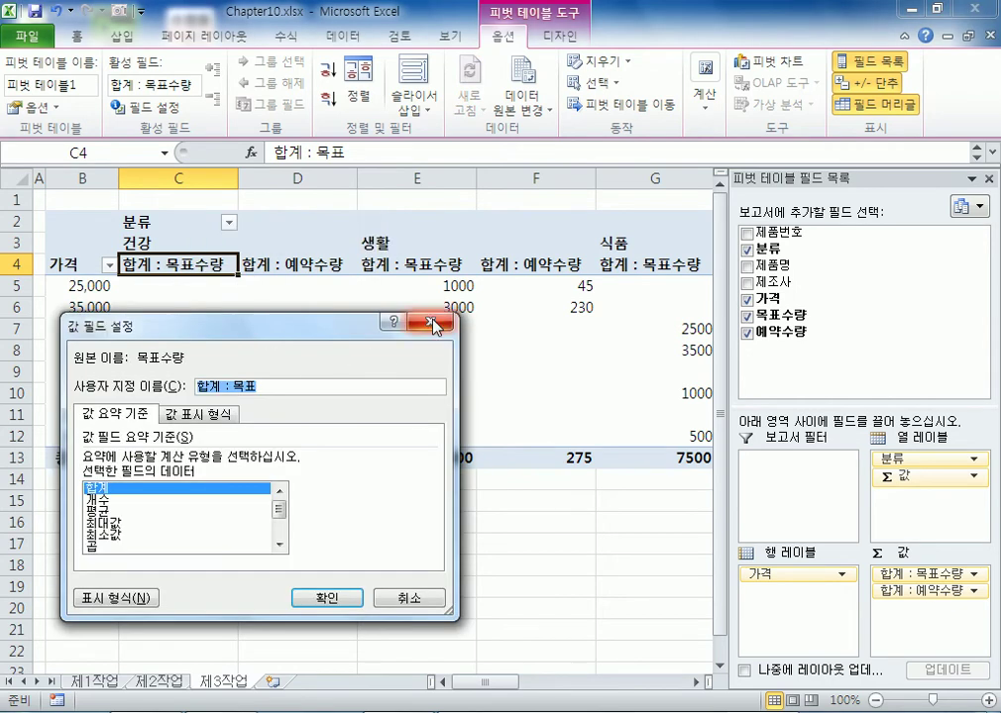
left_click(431, 323)
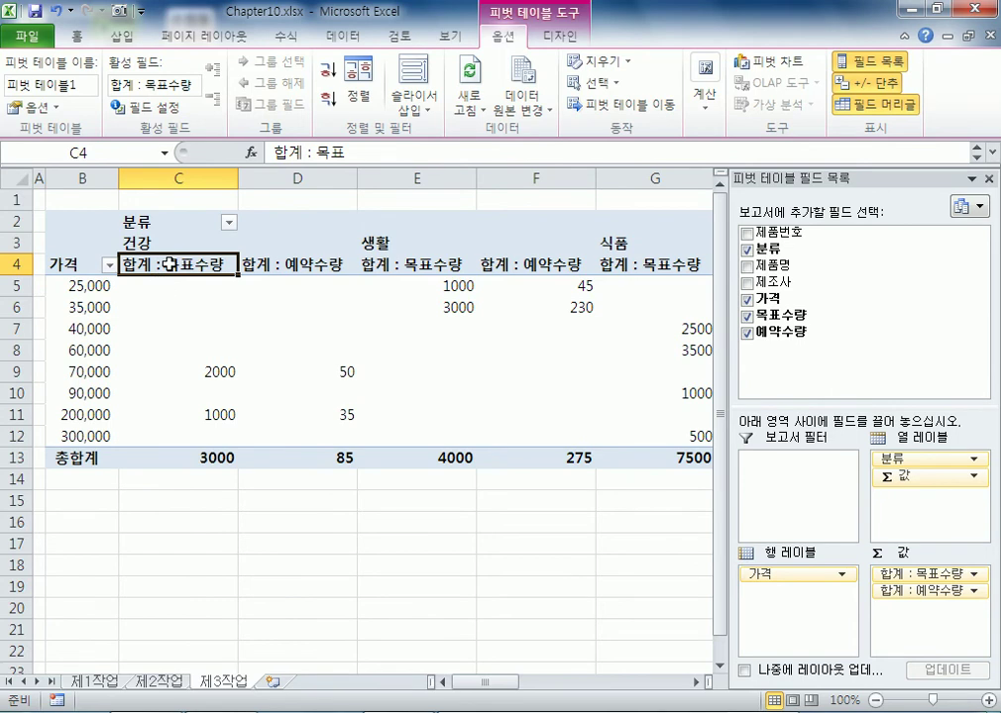
double_click(169, 263)
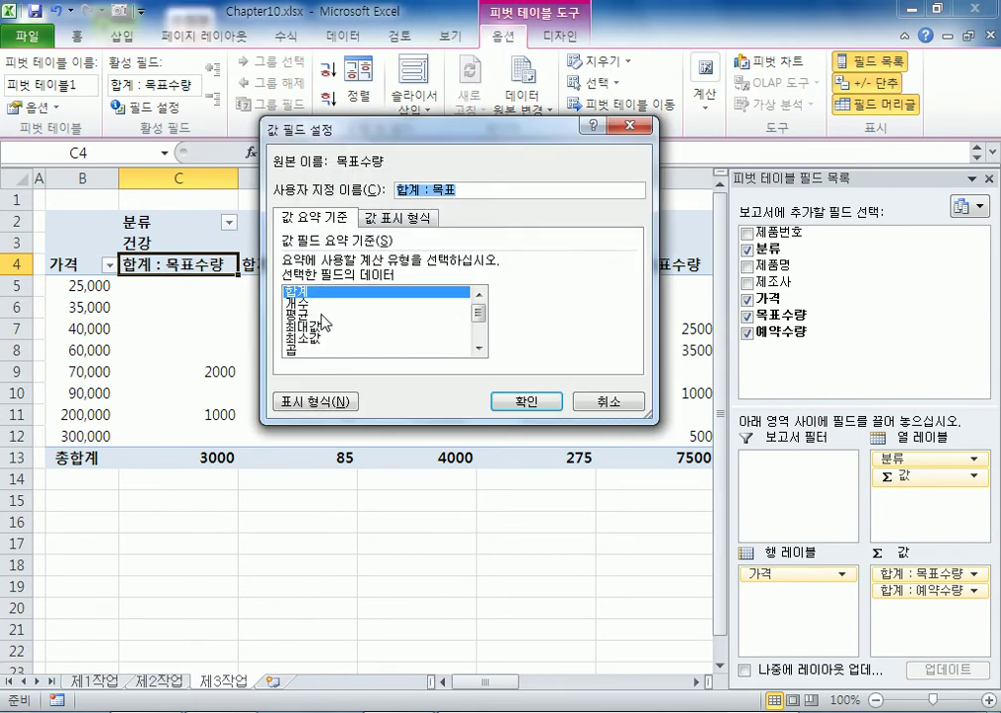
left_click(324, 315)
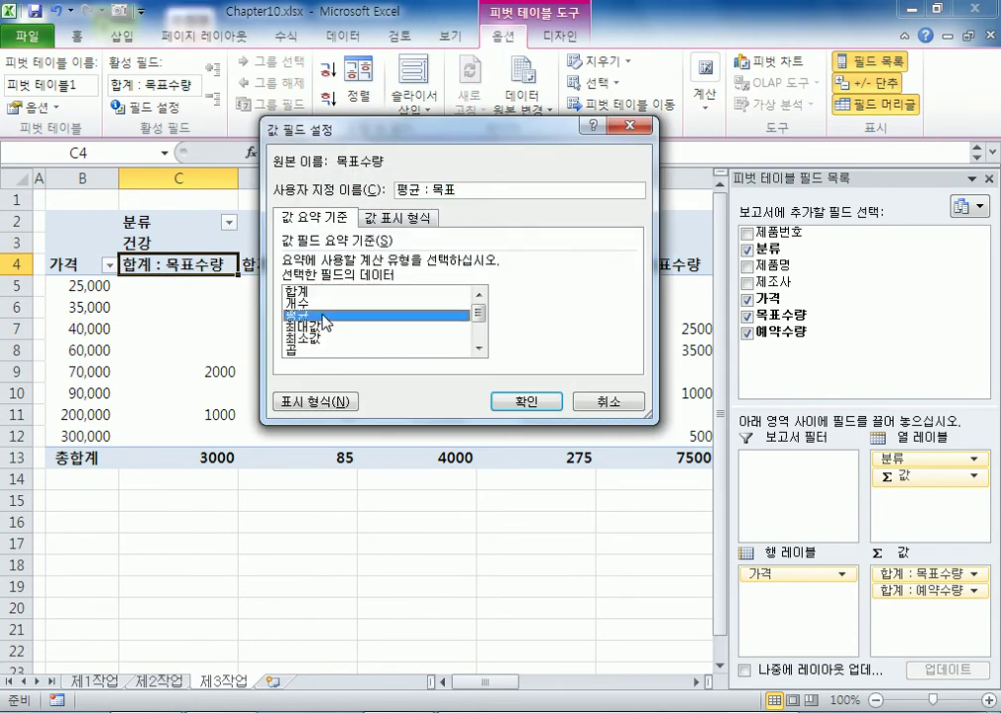
left_click(597, 401)
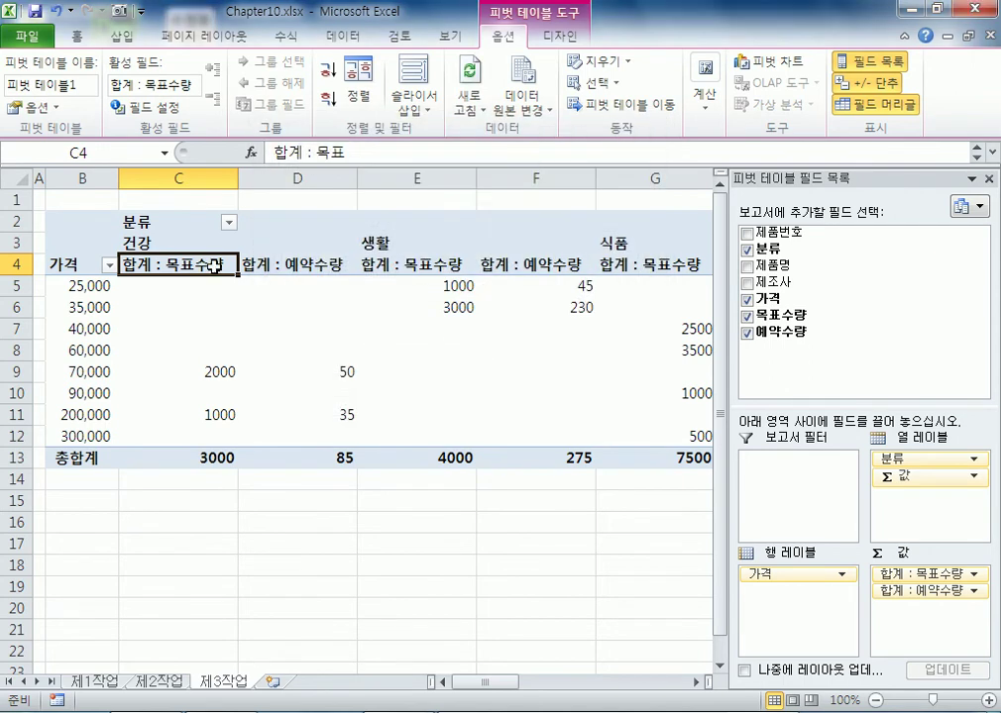
left_click(155, 109)
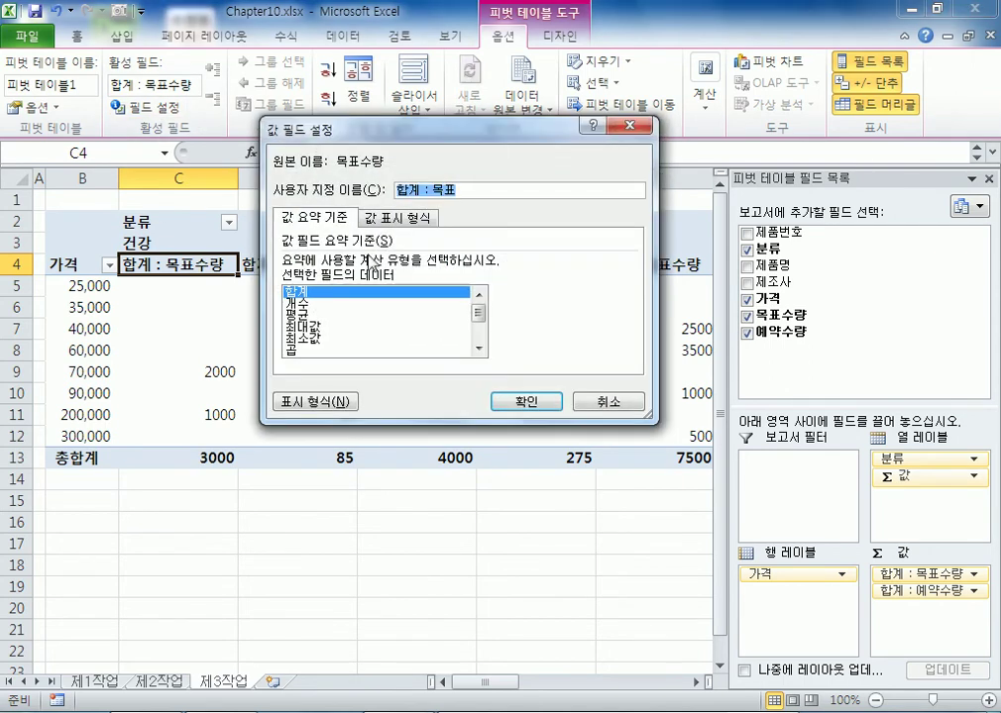
left_click(308, 315)
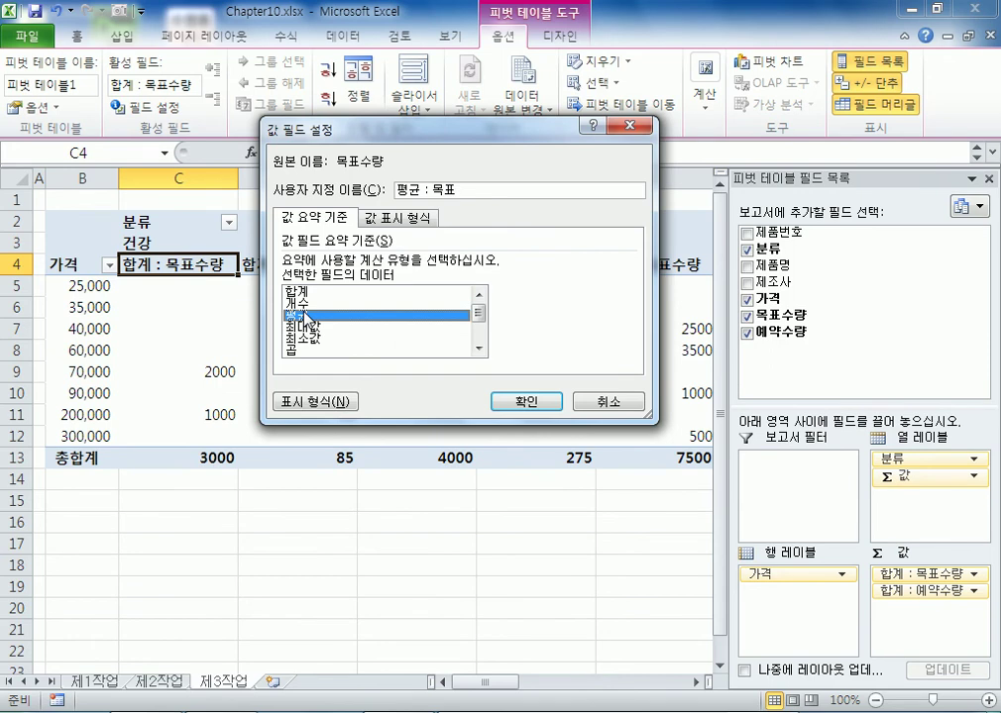
left_click(614, 402)
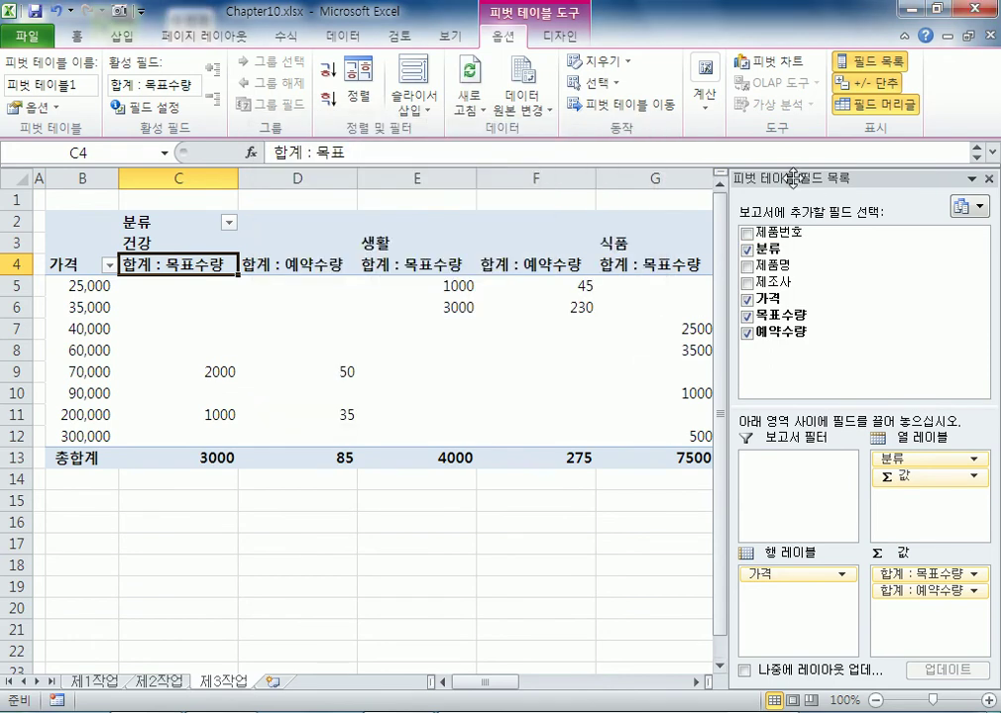
Step: Float the pivot field list over the sheet and summarize the 목표수량 value field by 평균
left_click_drag(793, 178, 599, 37)
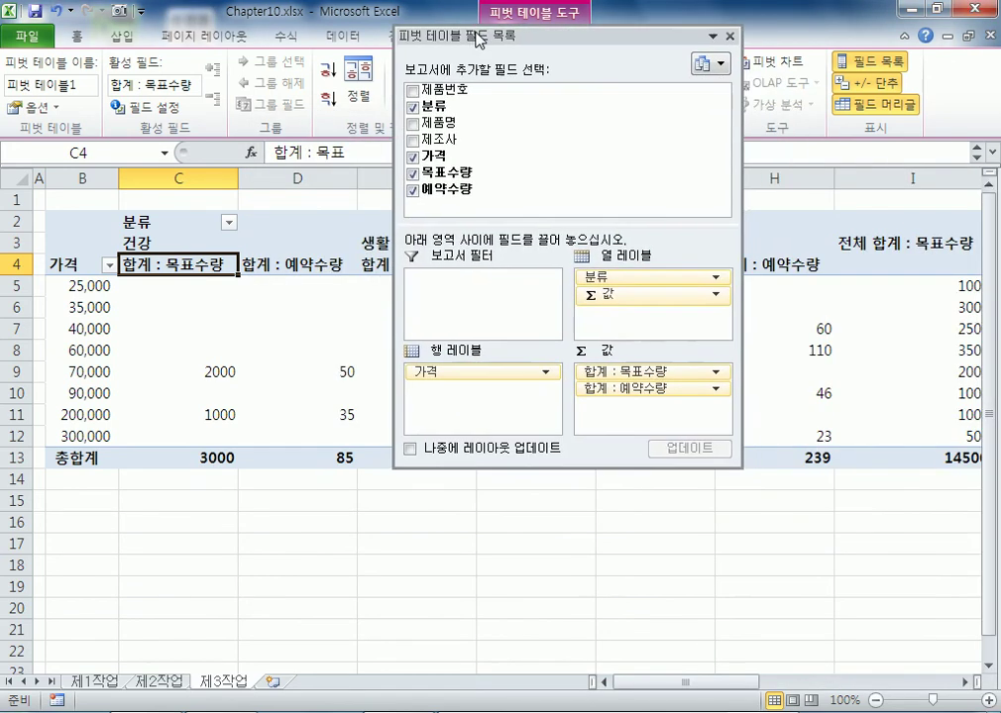
left_click(634, 372)
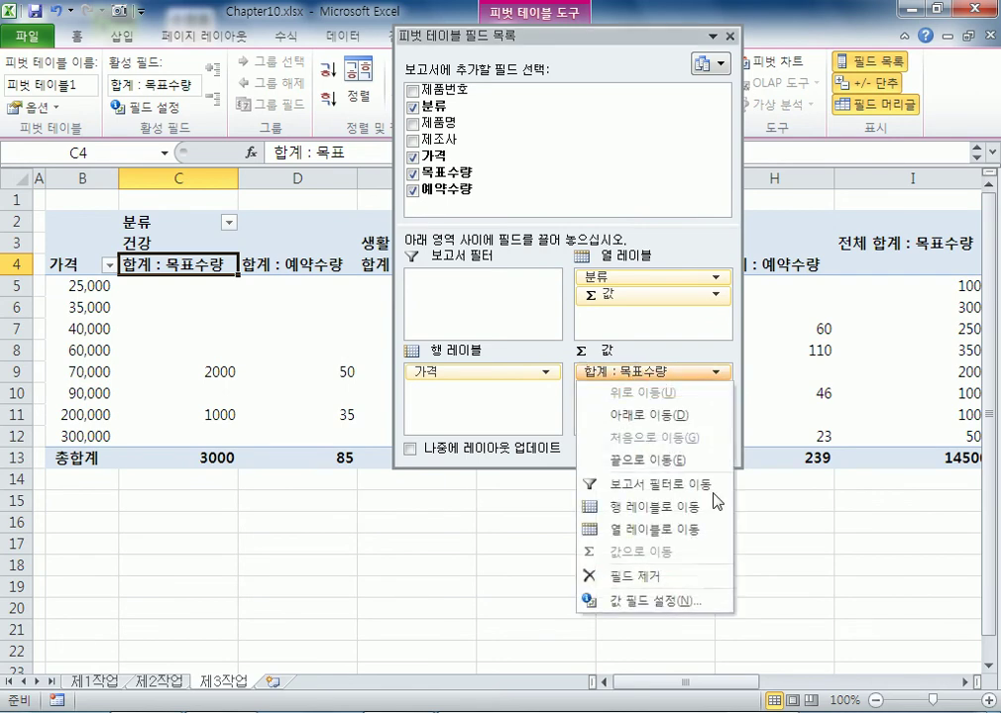
left_click(654, 602)
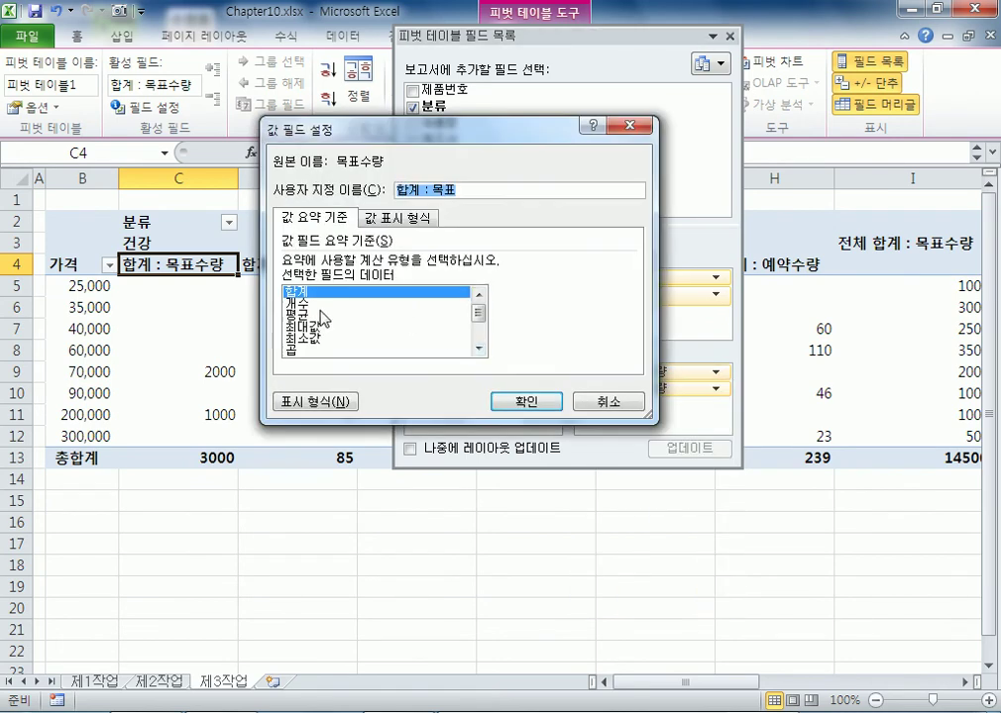
left_click(321, 316)
left_click(526, 401)
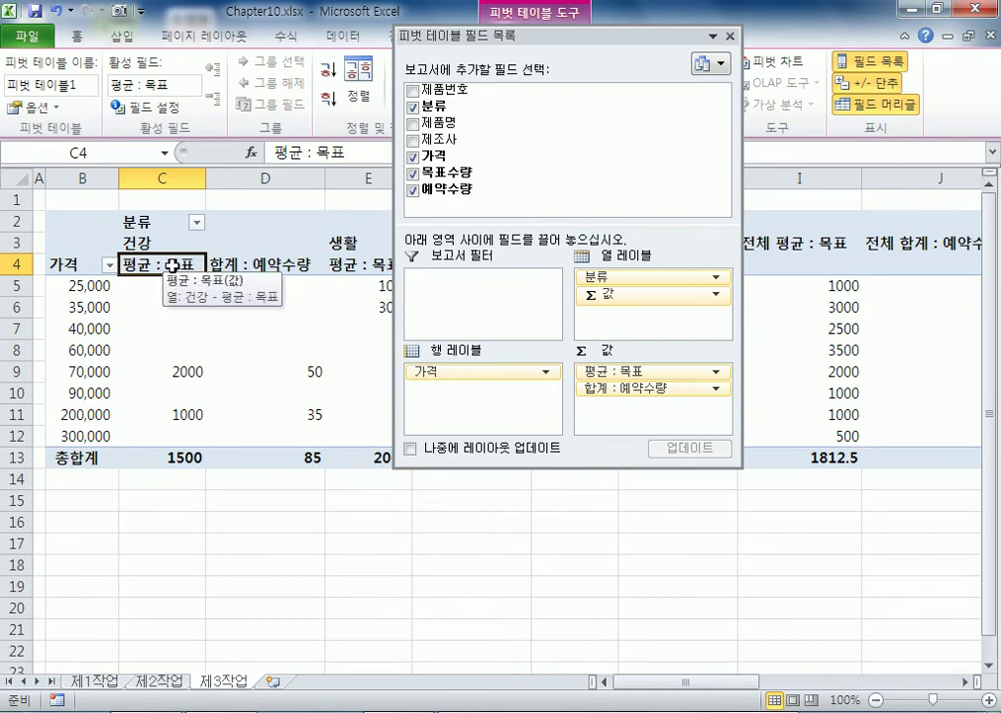
Step: Check the 목표수량 header on sheet 제1작업, set that field's custom name to "평균 : 목표수량", and dock the field list again
left_click(96, 682)
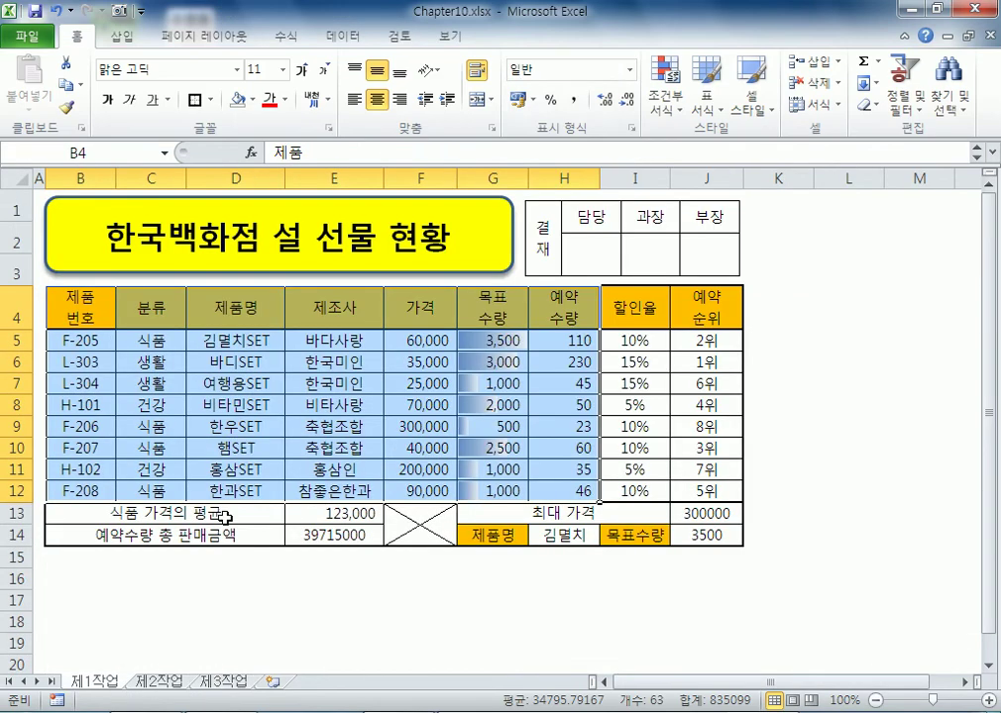
left_click(488, 307)
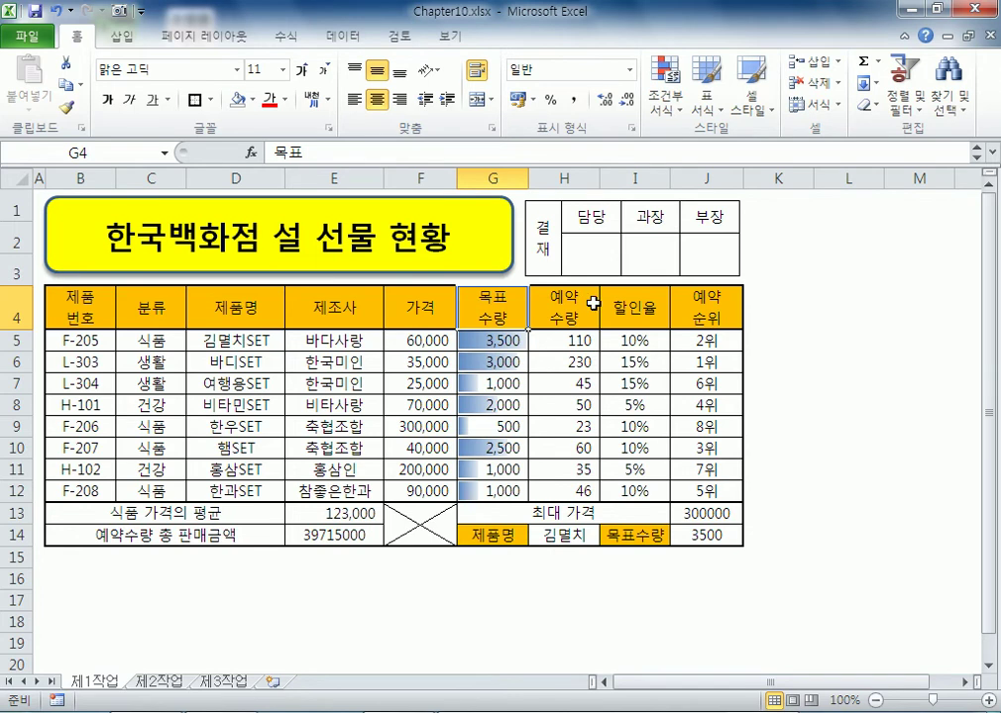
left_click(223, 681)
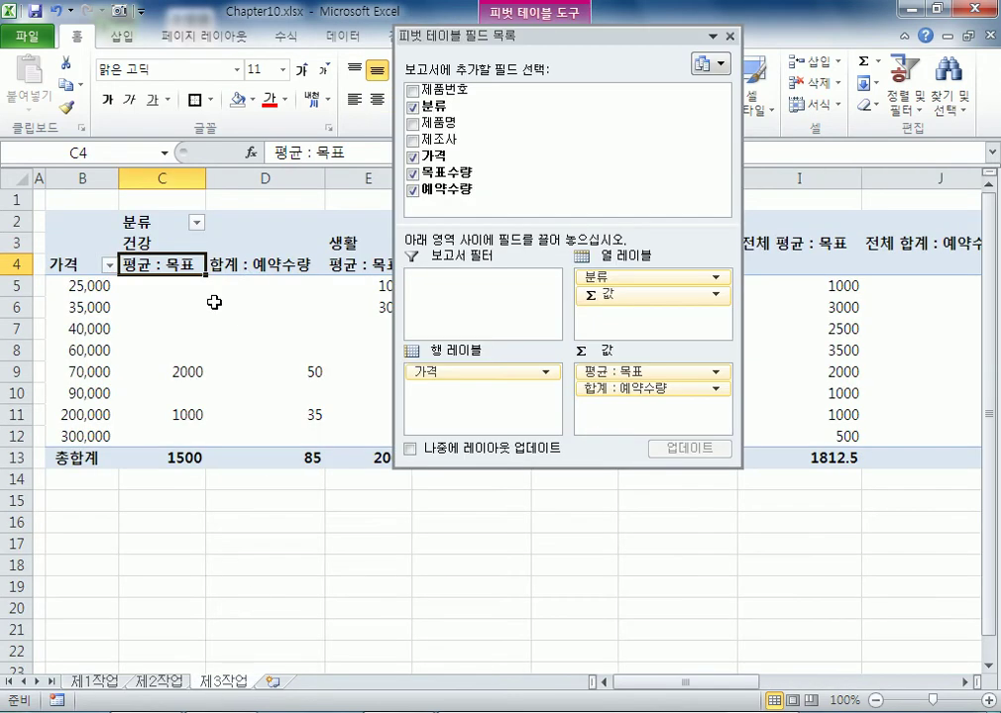
left_click(250, 264)
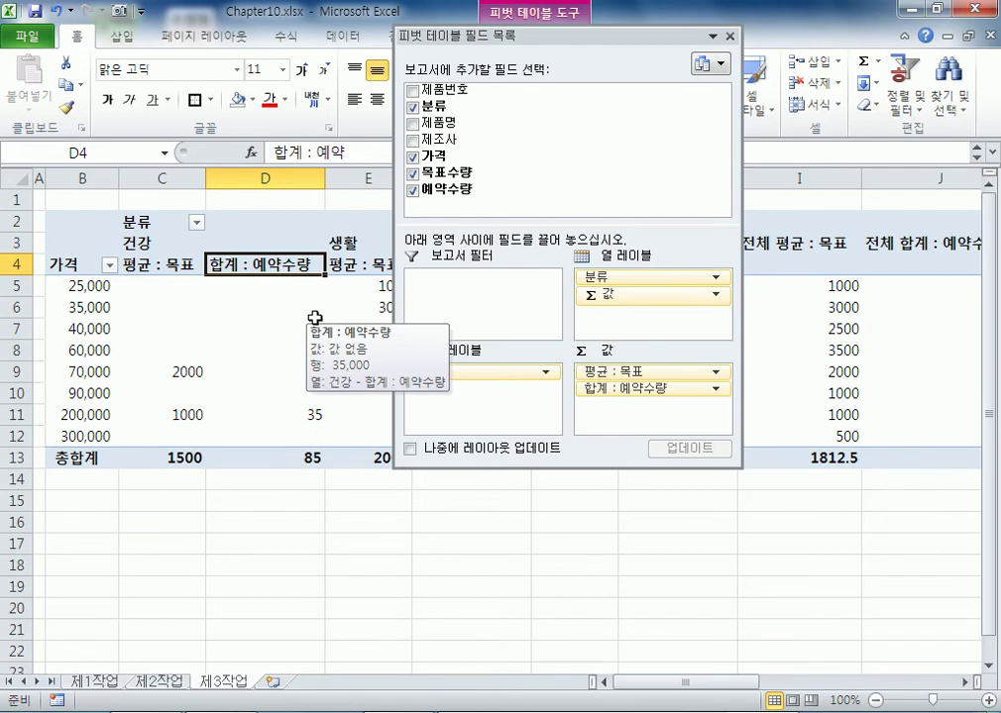
double_click(181, 266)
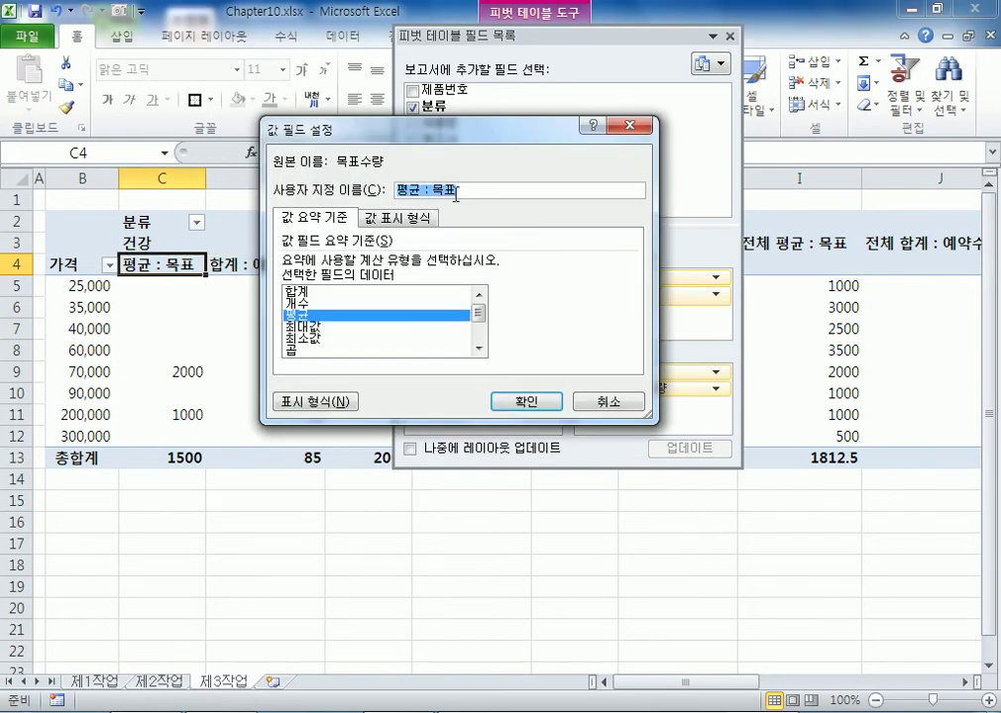
left_click(456, 190)
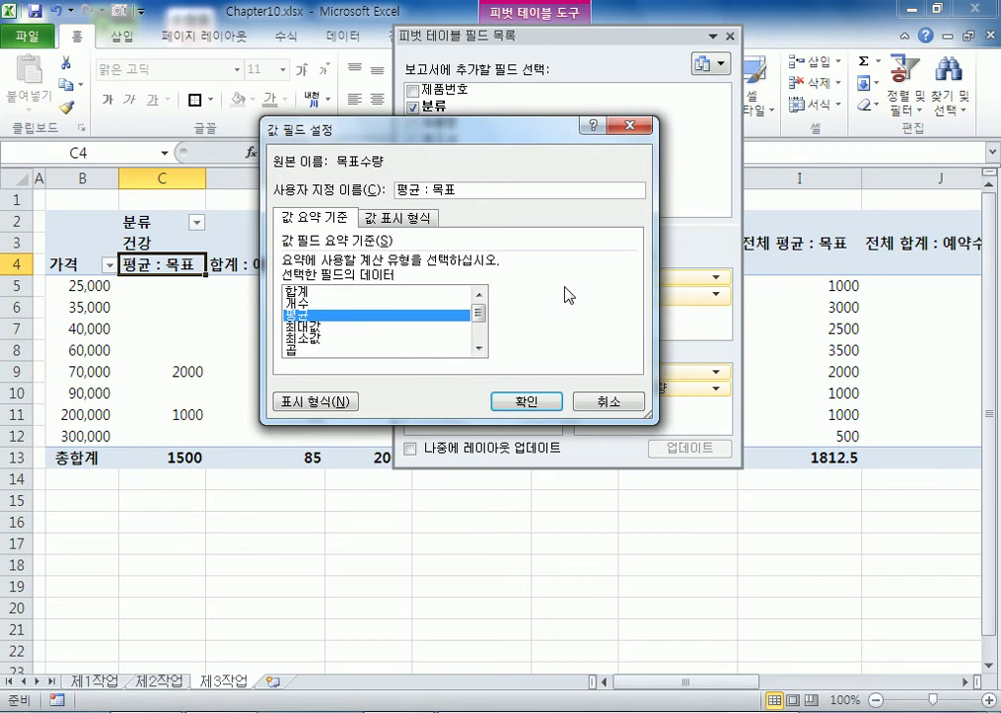
type("수량")
key("Return")
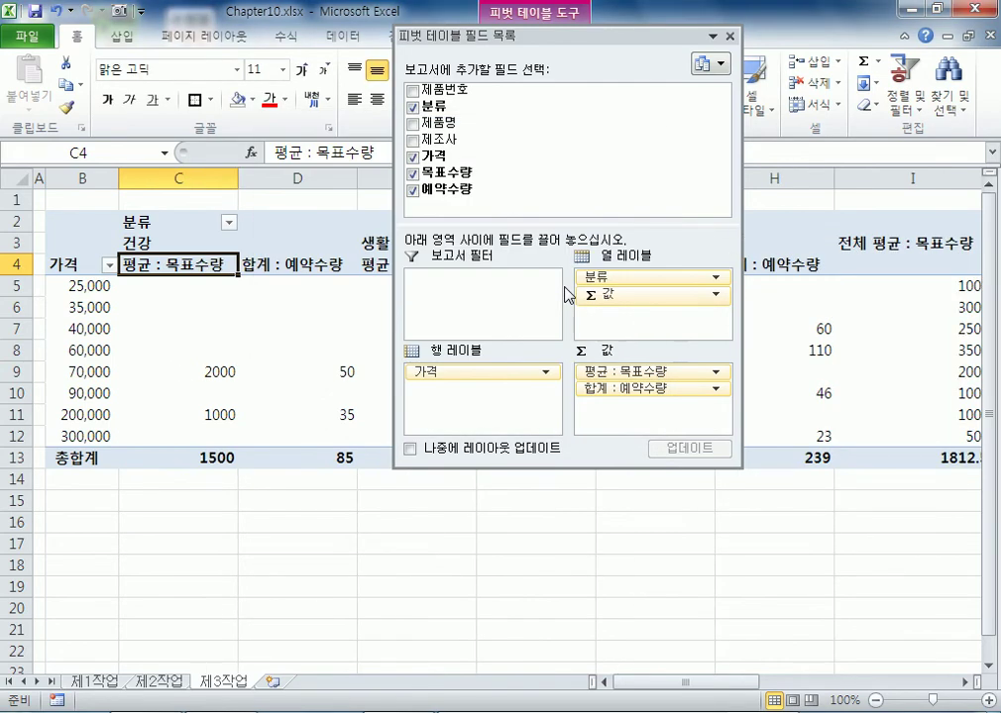
double_click(609, 47)
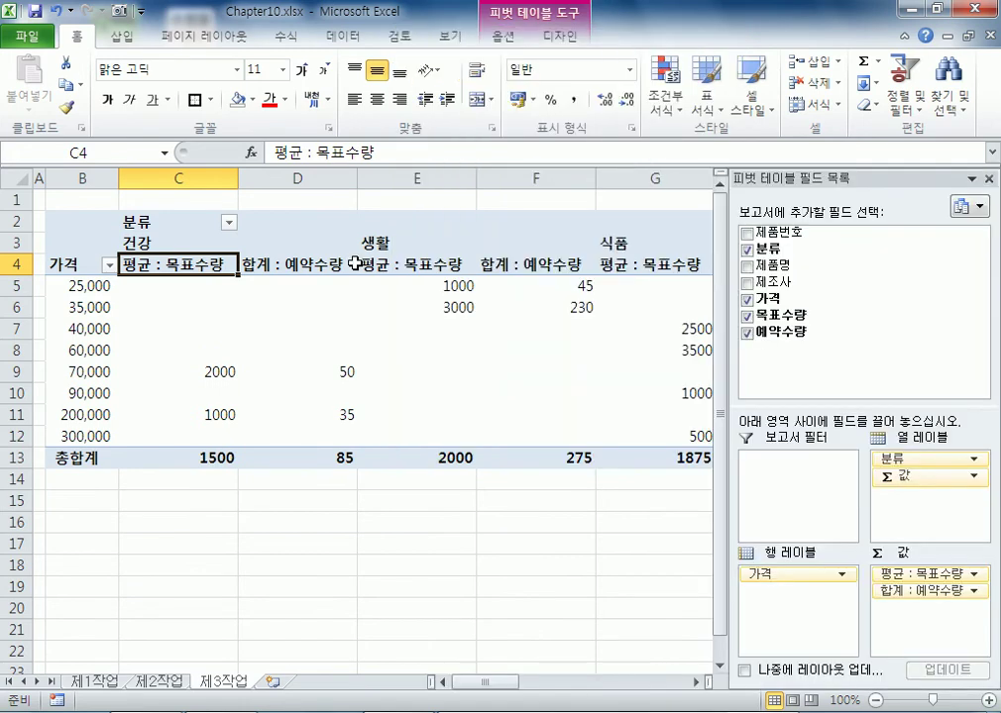
Step: Set the custom name of the reserved-quantity value field to "합계 : 예약수량"
left_click(297, 265)
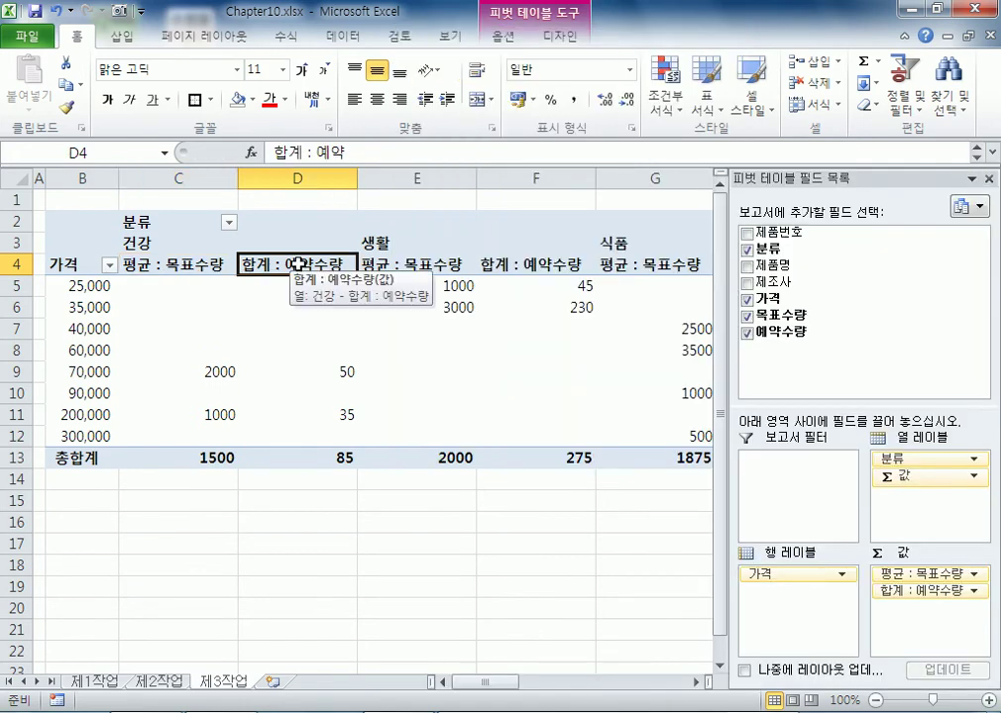
double_click(297, 264)
left_click(598, 191)
type("수량")
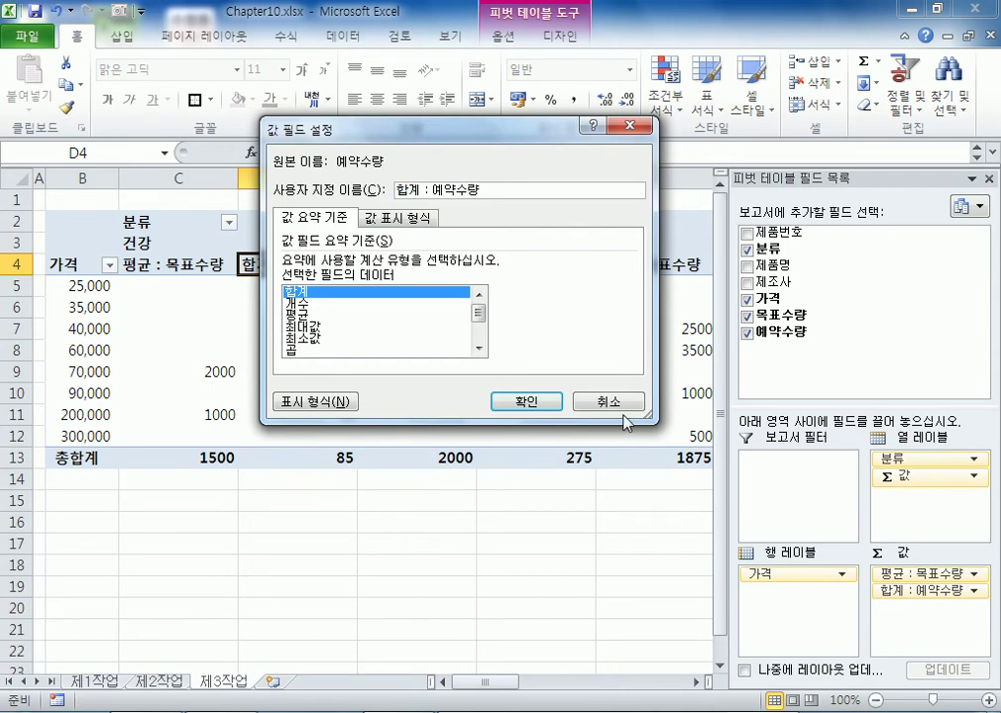
left_click(535, 410)
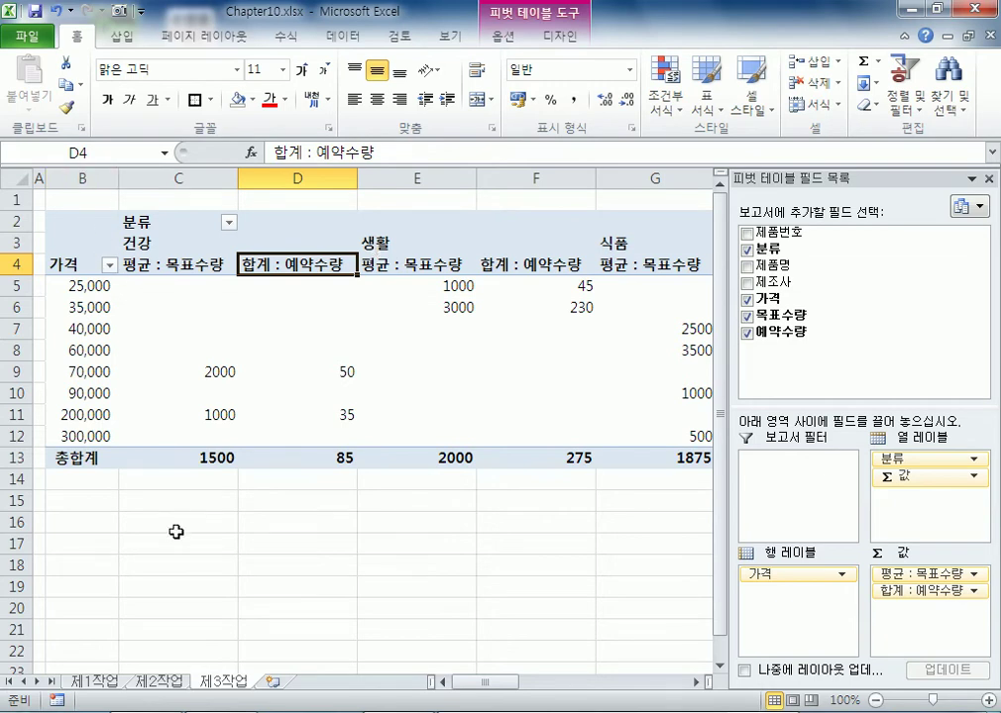
Step: Delete the rows from row 2 down past the pivot table on sheet 제3작업, and select cell B2
left_click(37, 176)
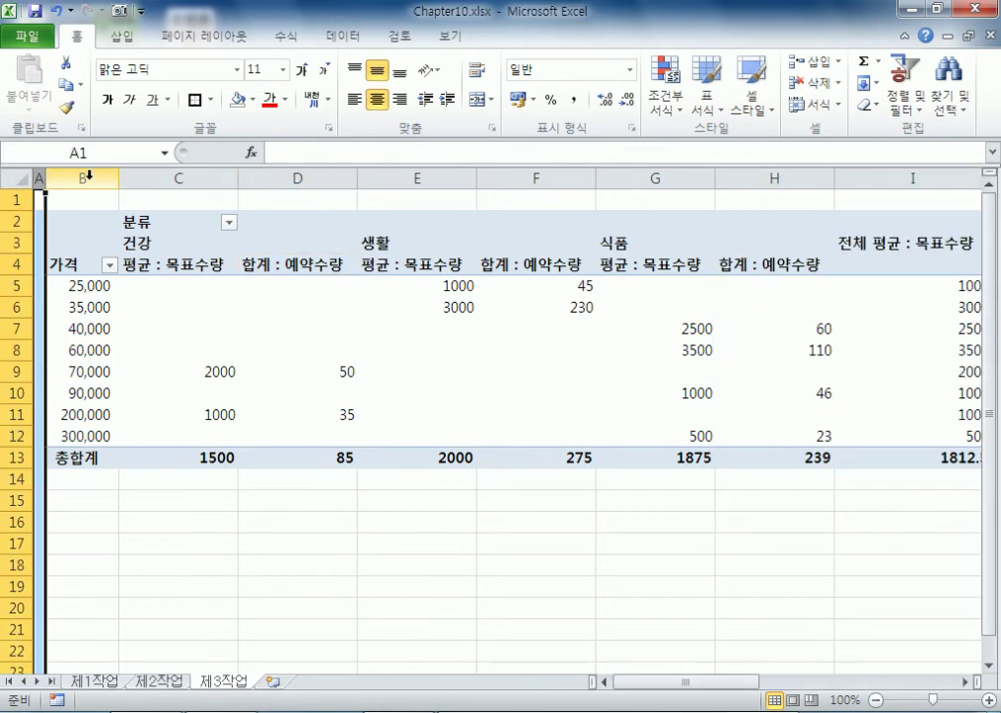
left_click(85, 176)
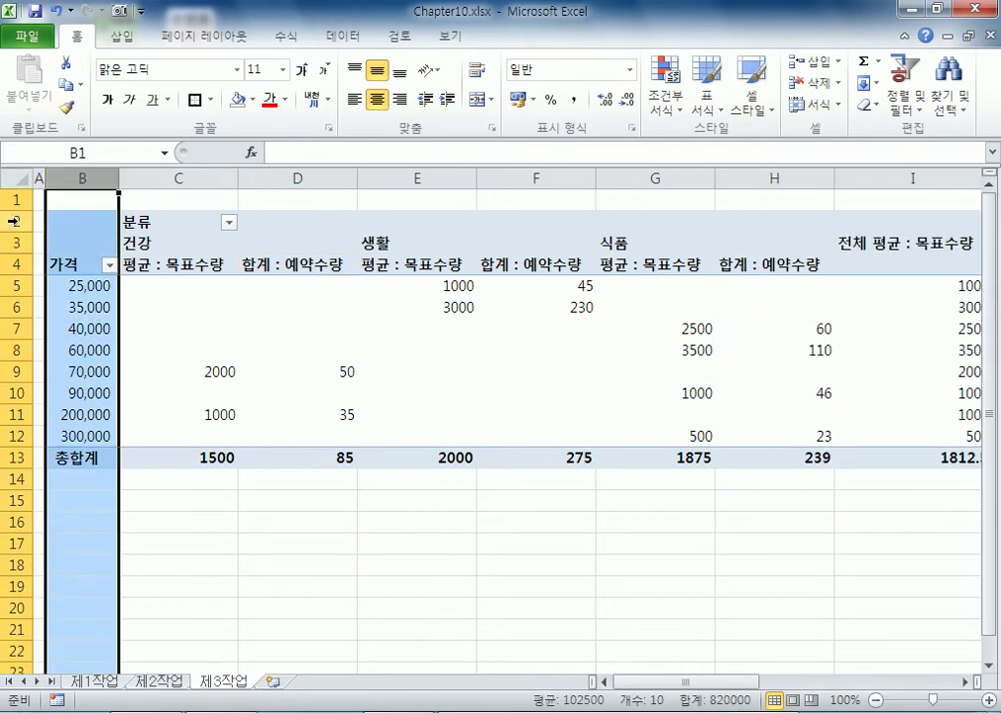
left_click(15, 221)
left_click_drag(15, 221, 8, 672)
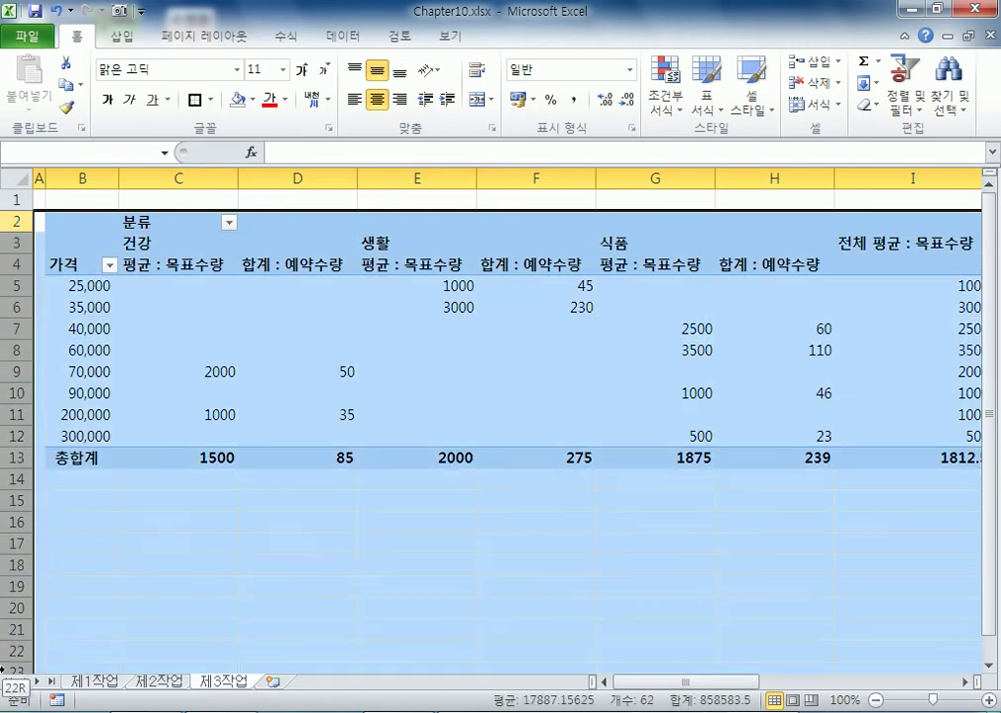
right_click(180, 307)
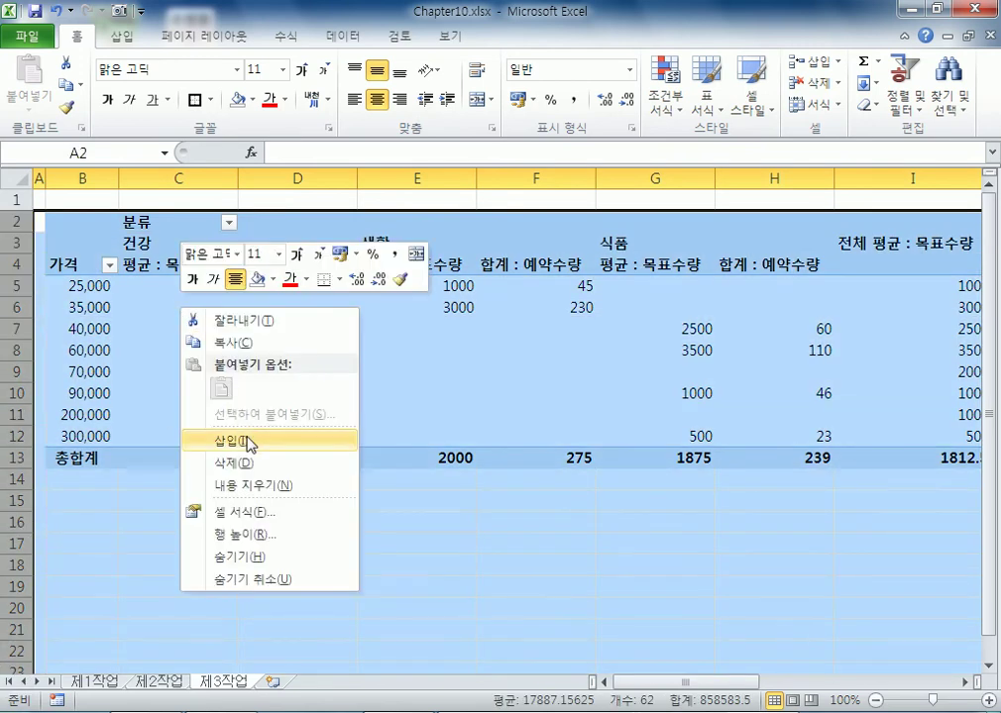
left_click(255, 463)
left_click(76, 228)
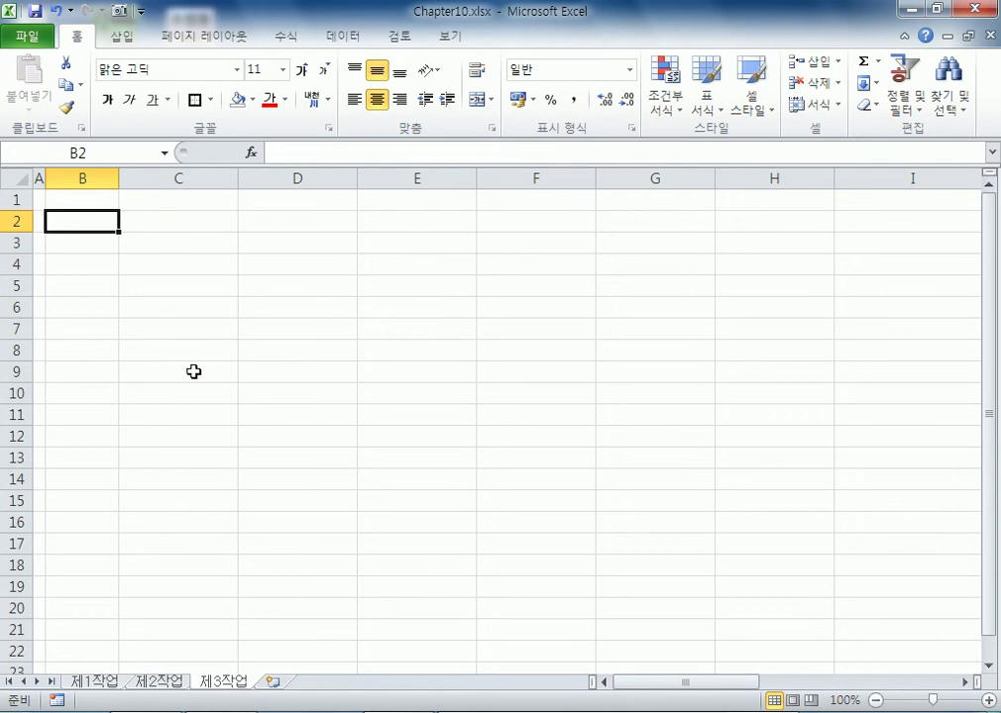
Step: Create a pivot table from range B4:H12 of sheet 제1작업, placed in the existing sheet 제3작업 at cell B2
left_click(109, 684)
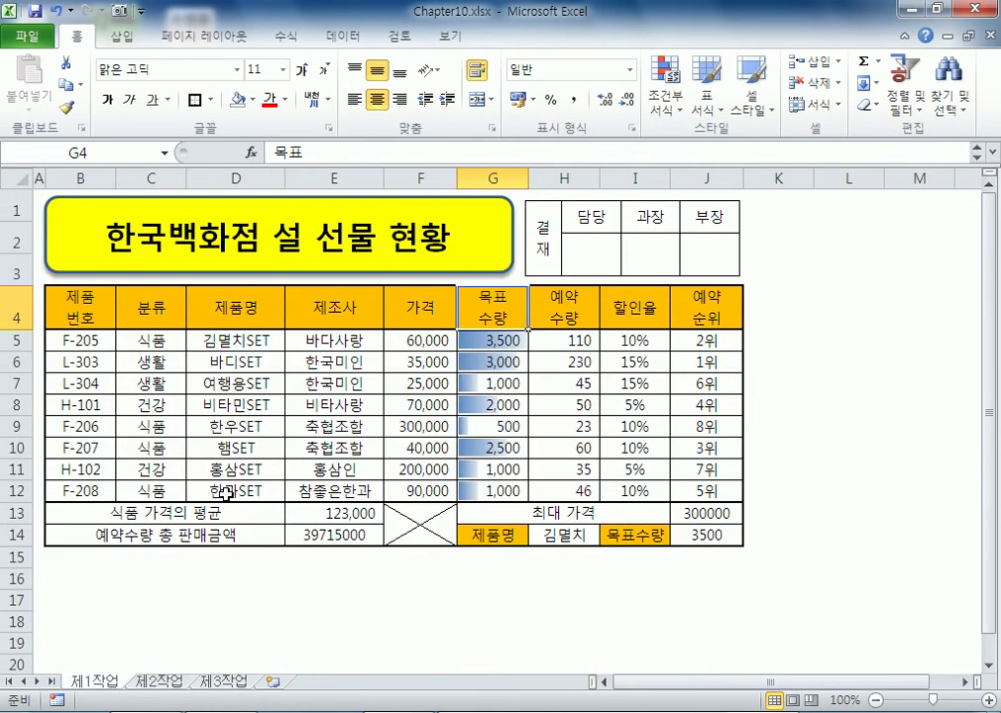
left_click_drag(79, 290, 568, 487)
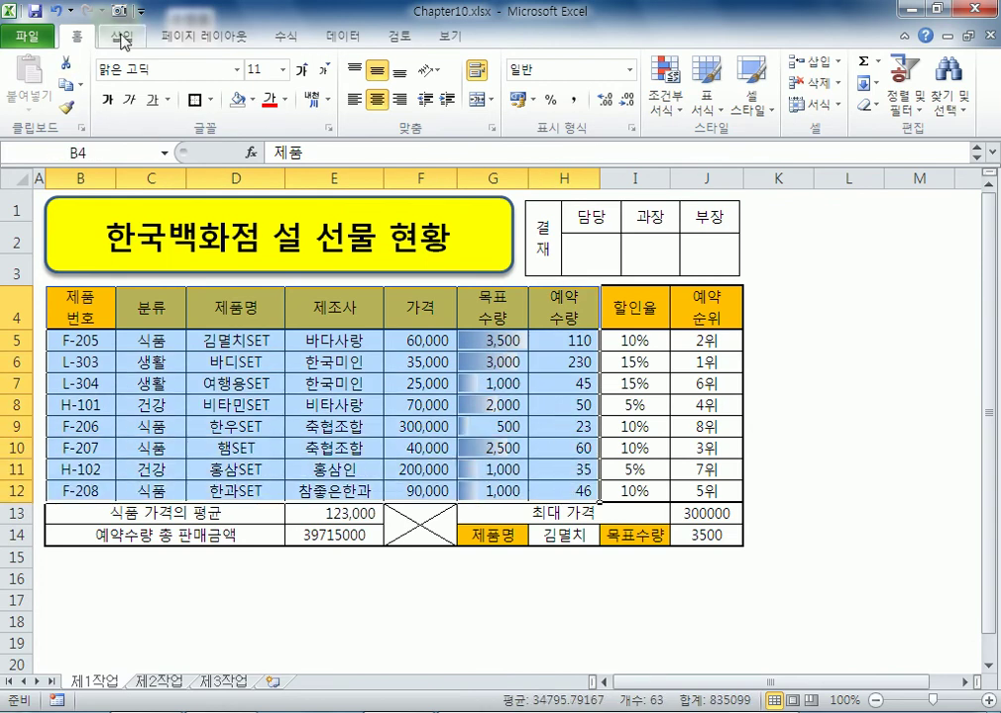
left_click(117, 37)
left_click(27, 69)
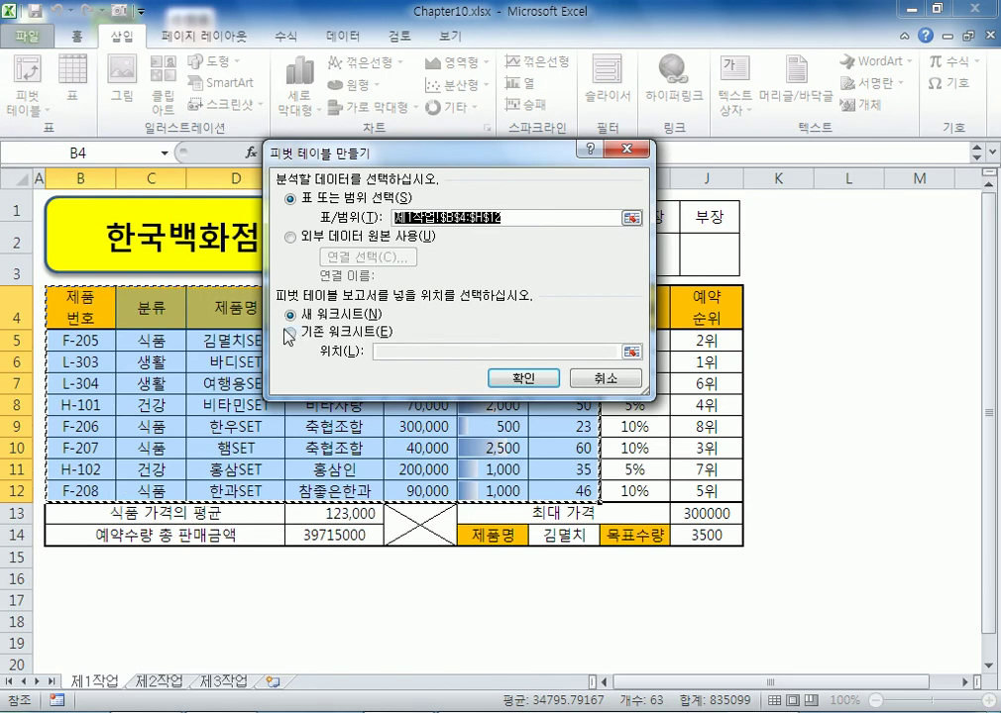
left_click(298, 335)
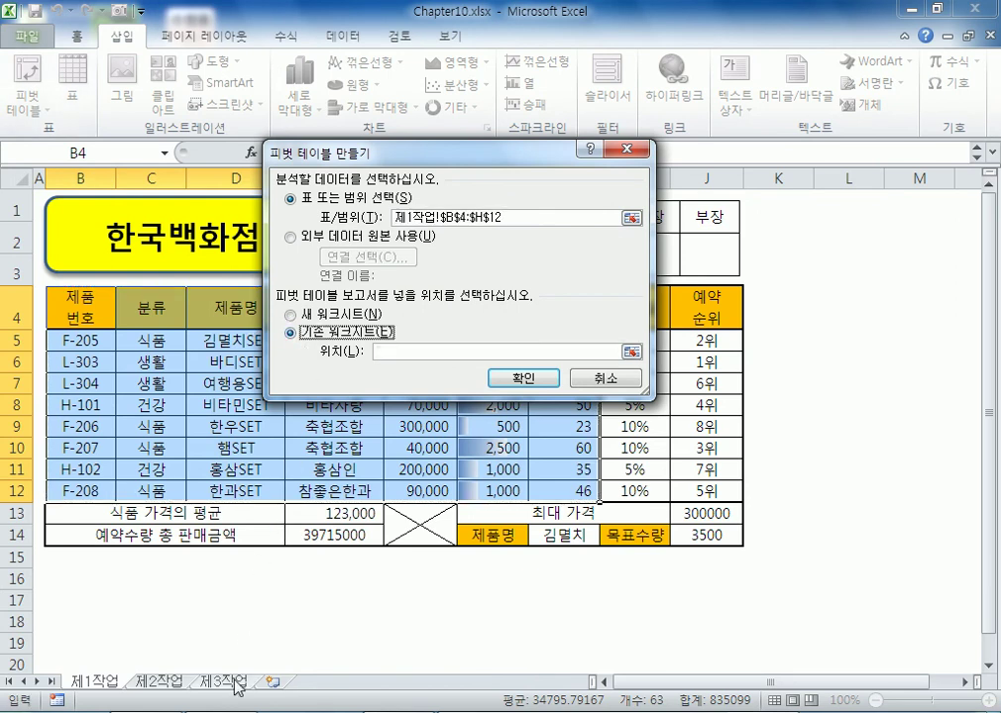
left_click(224, 682)
left_click(74, 215)
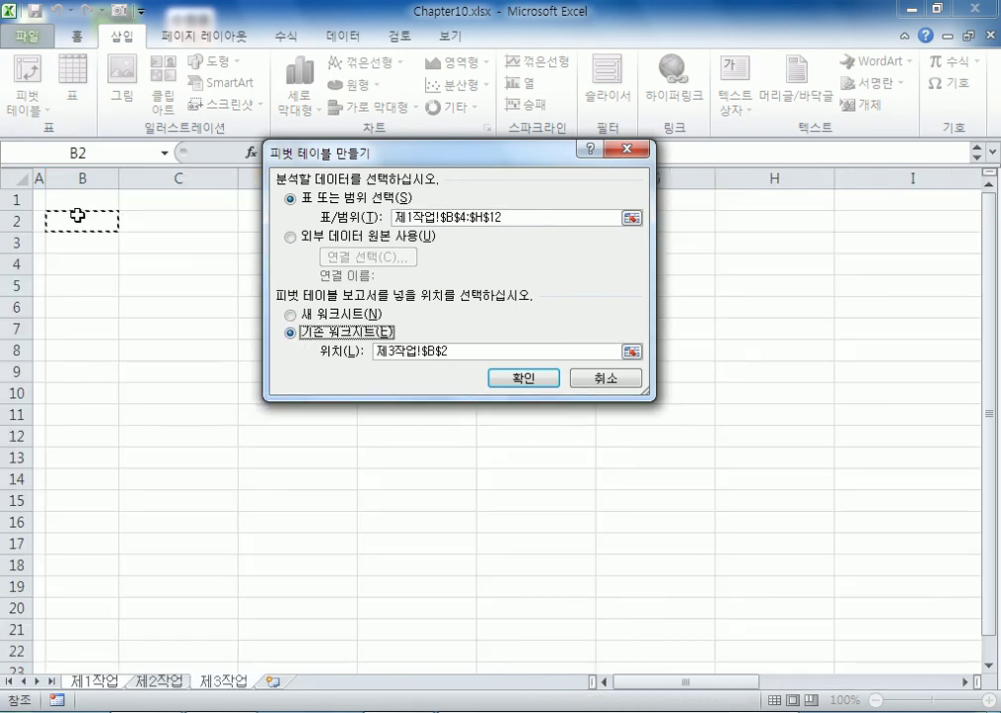
left_click(522, 378)
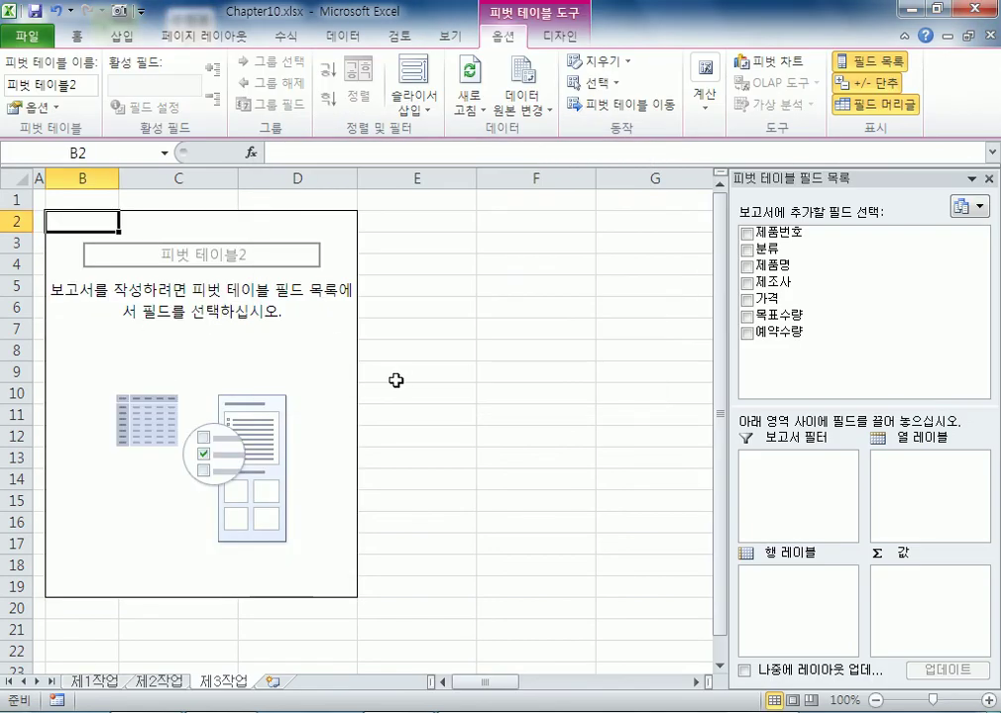
Step: Float the pivot field list and assign 가격 to the row labels and 분류 to the column labels
left_click_drag(798, 180, 550, 126)
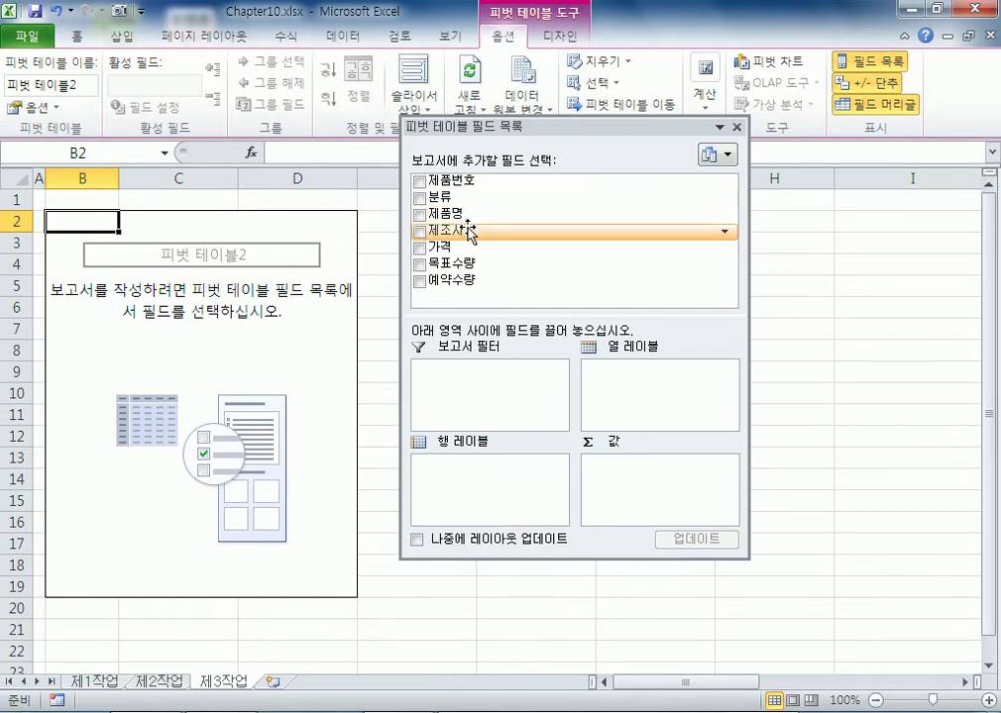
left_click_drag(442, 250, 458, 477)
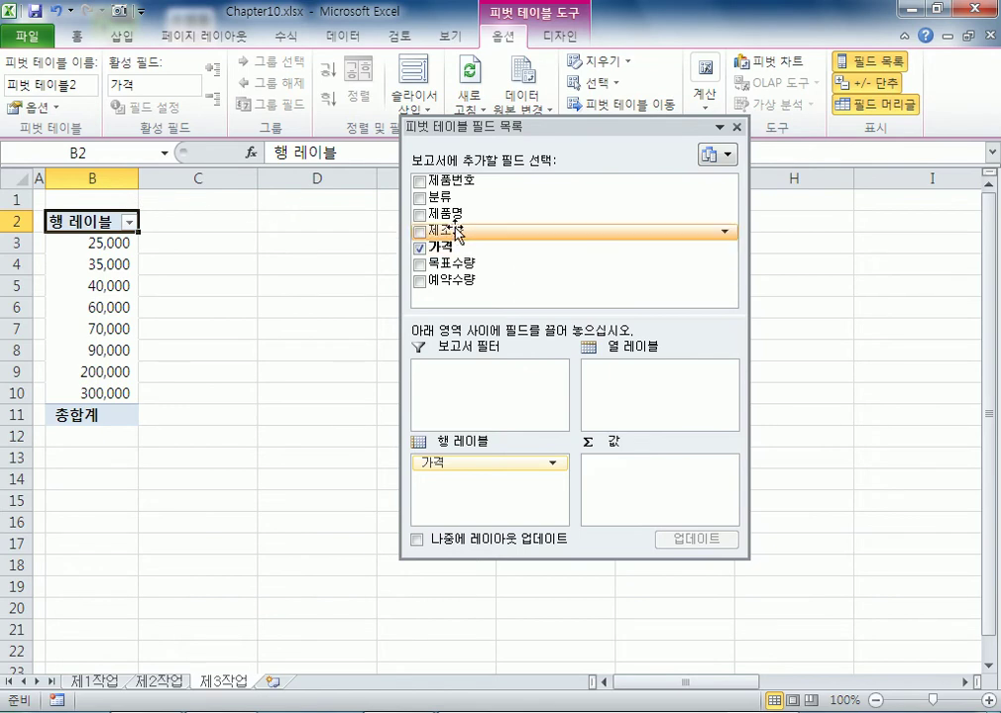
left_click_drag(451, 196, 695, 409)
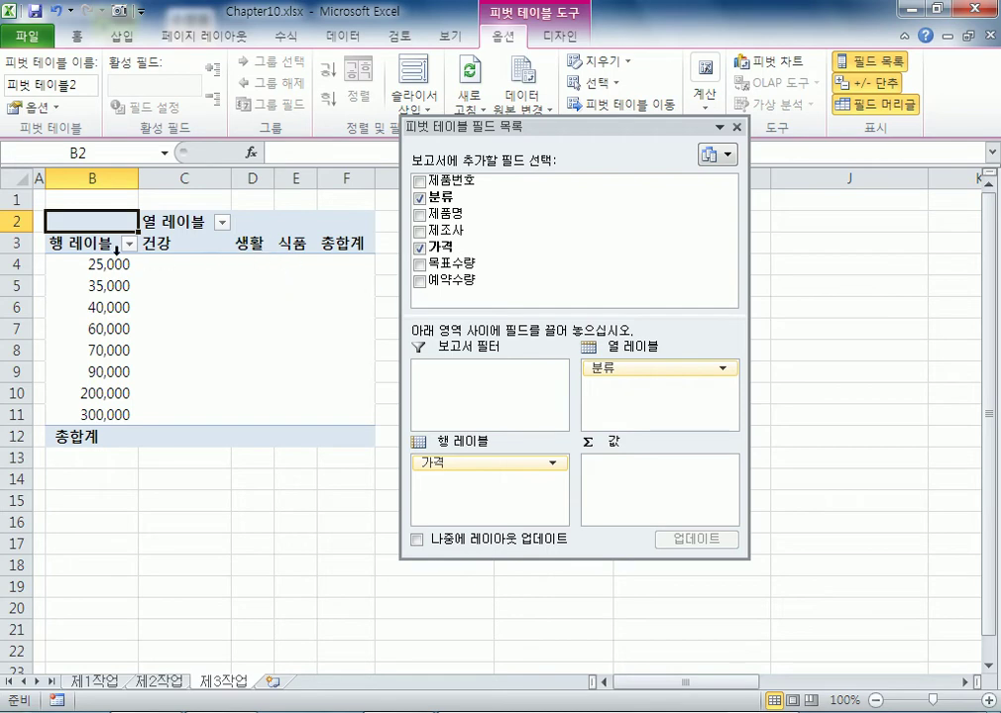
Step: Rename the pivot table's row label header to 가격 and its column label header to 분류
left_click(88, 242)
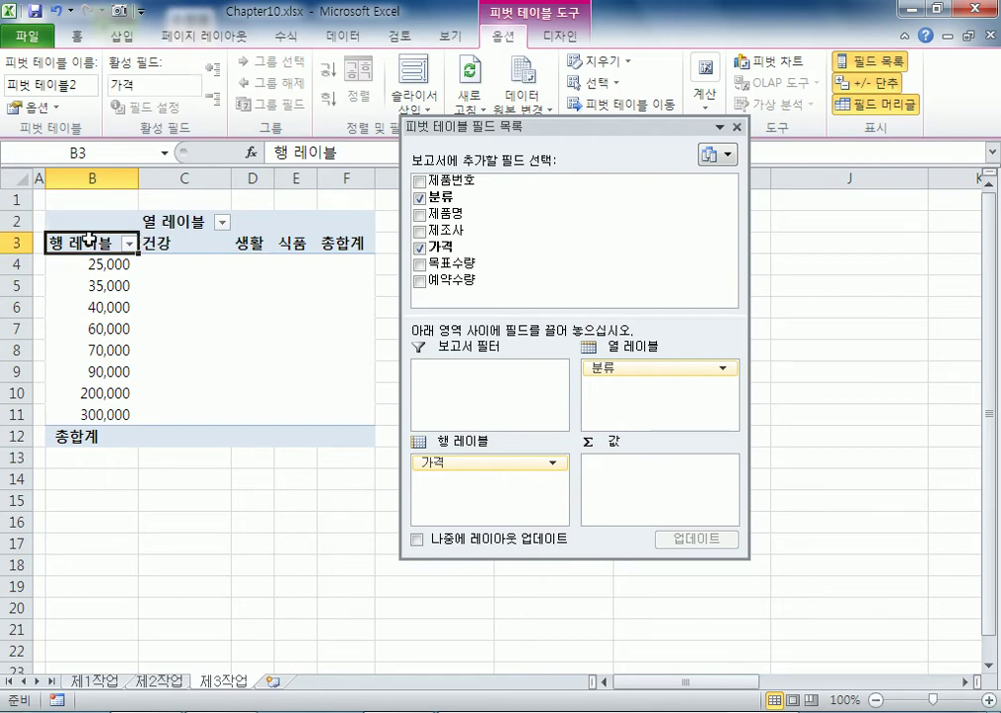
type("가격")
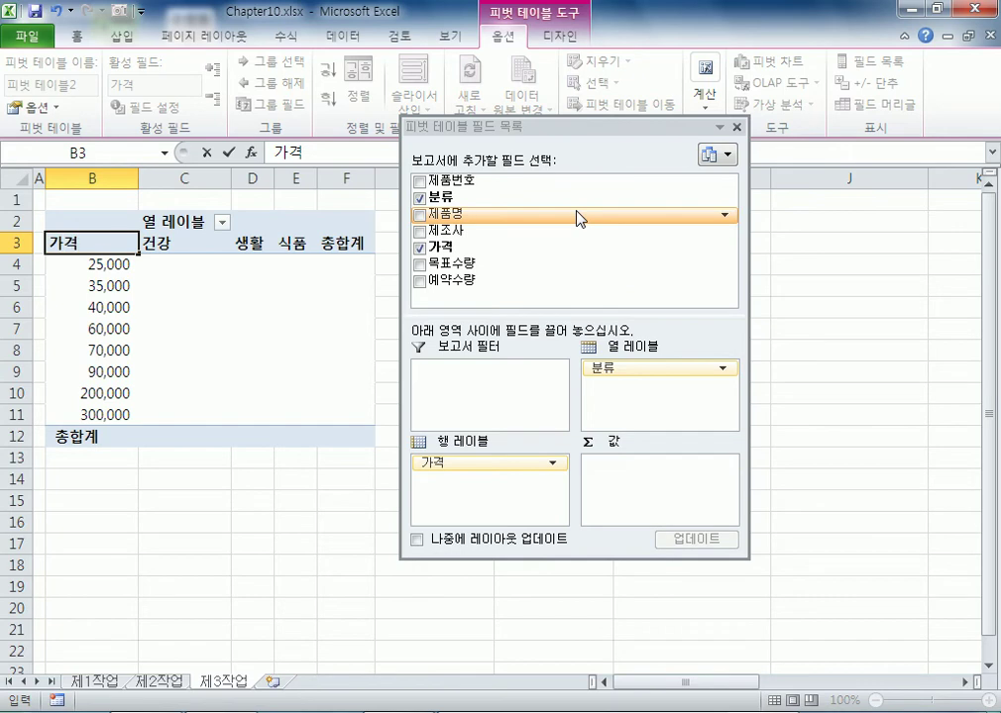
double_click(181, 223)
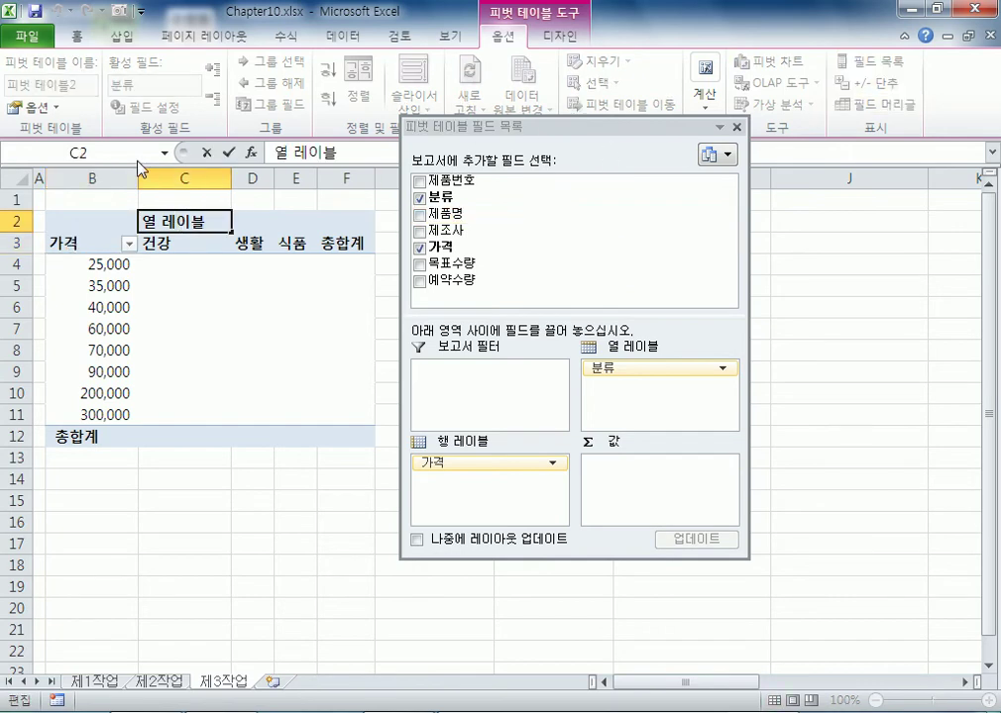
key("shift+Home")
type("ㅂㄴ")
key("BackSpace")
type("분류")
key("Return")
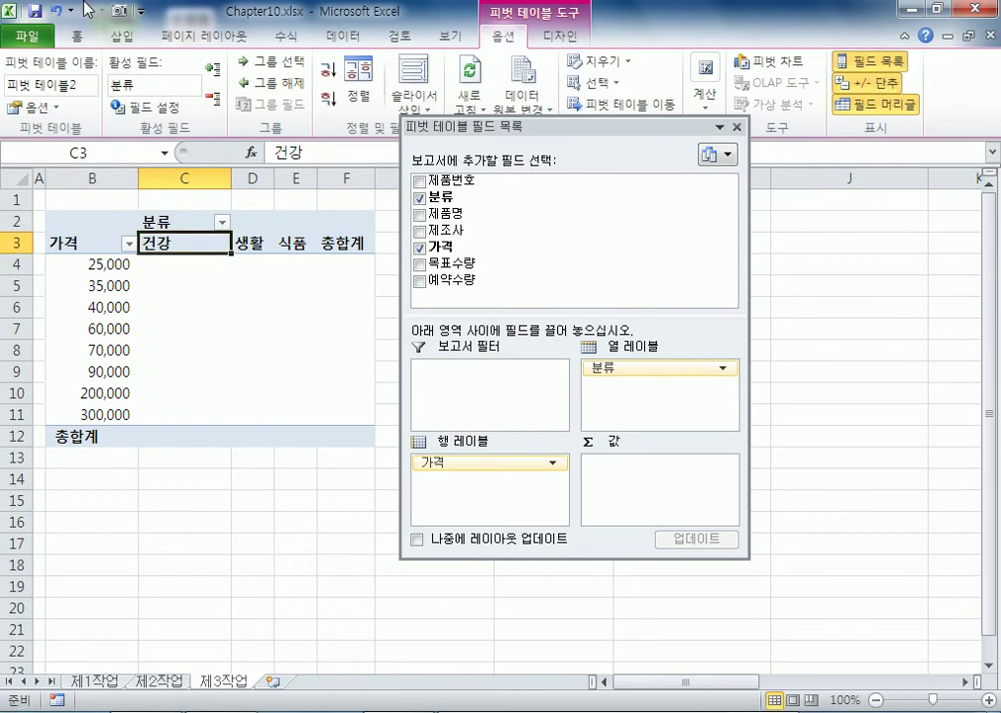
Step: Add 목표수량 and 예약수량 to the pivot table's values and dock the field list back beside the sheet
left_click_drag(495, 263, 673, 473)
left_click_drag(451, 280, 671, 488)
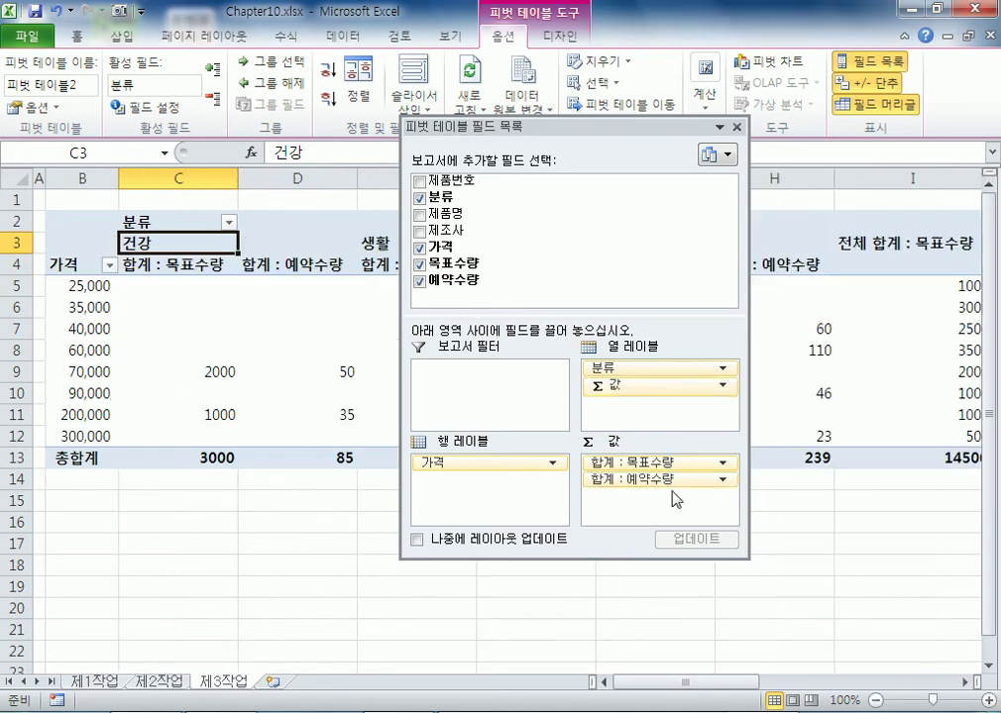
double_click(566, 127)
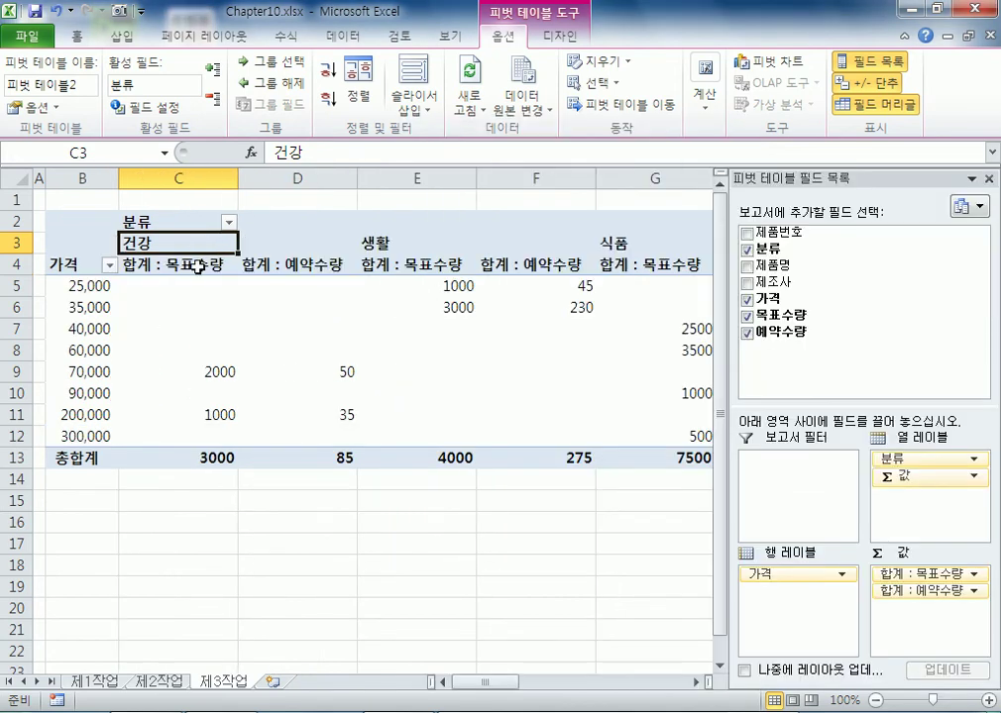
Step: Examine the 목표수량 and 예약수량 header cells on sheet 제1작업 and return to sheet 제3작업
left_click(198, 264)
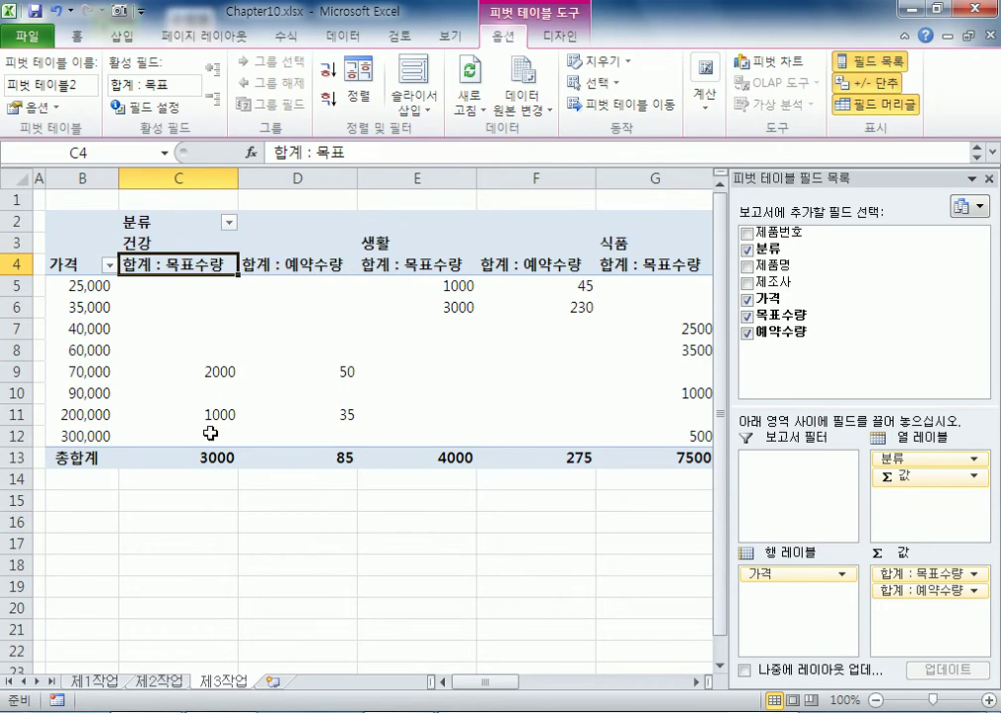
left_click(93, 681)
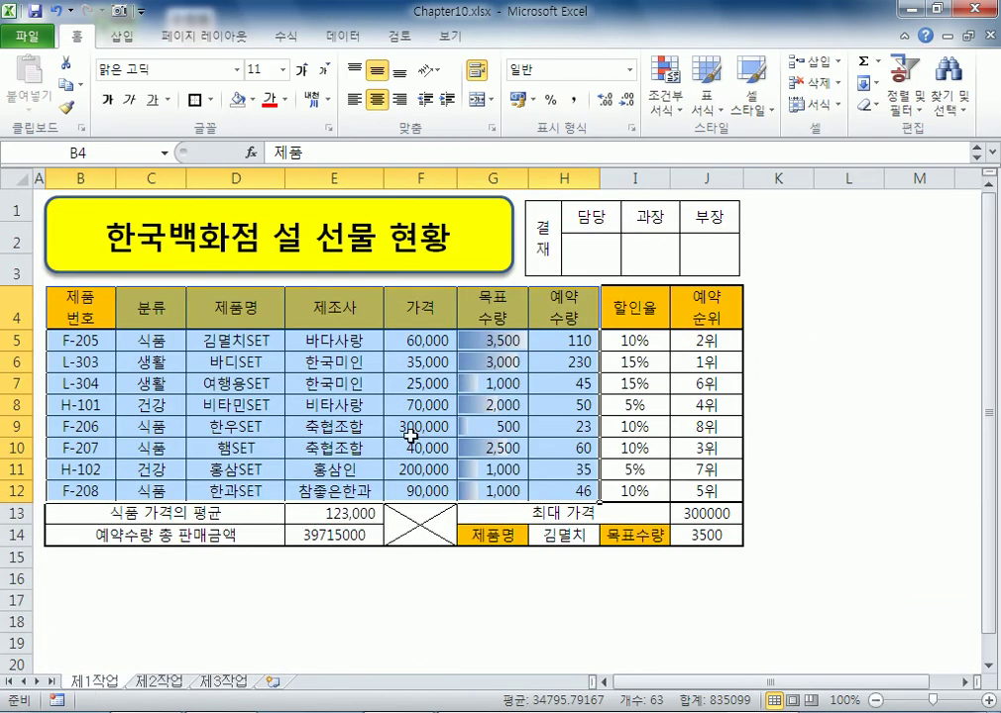
left_click(492, 303)
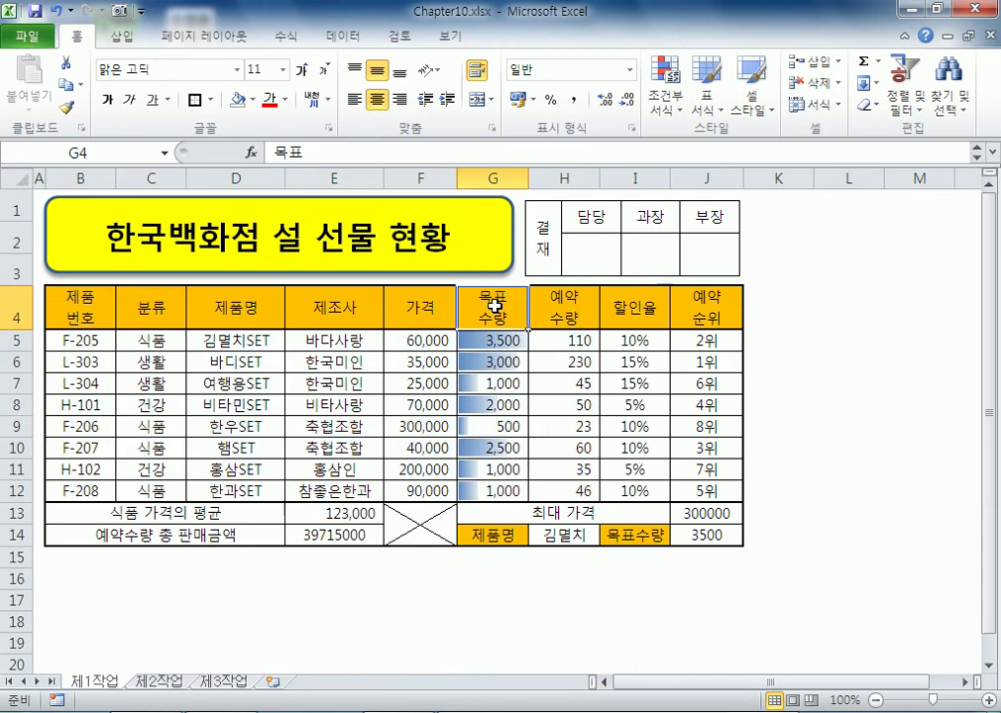
left_click(572, 317)
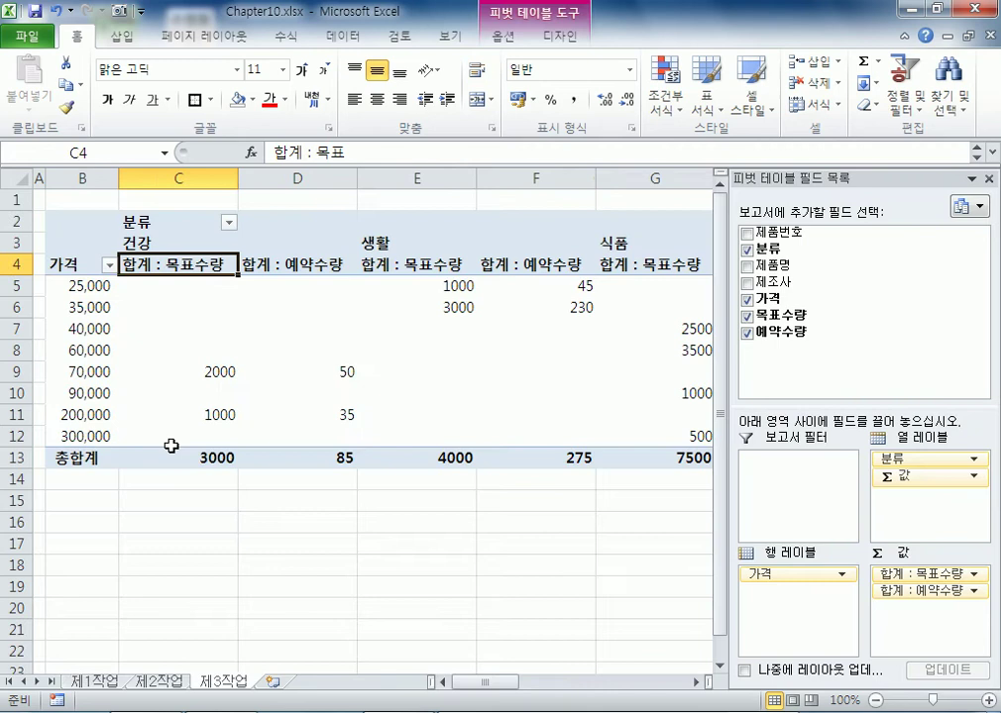
left_click(220, 683)
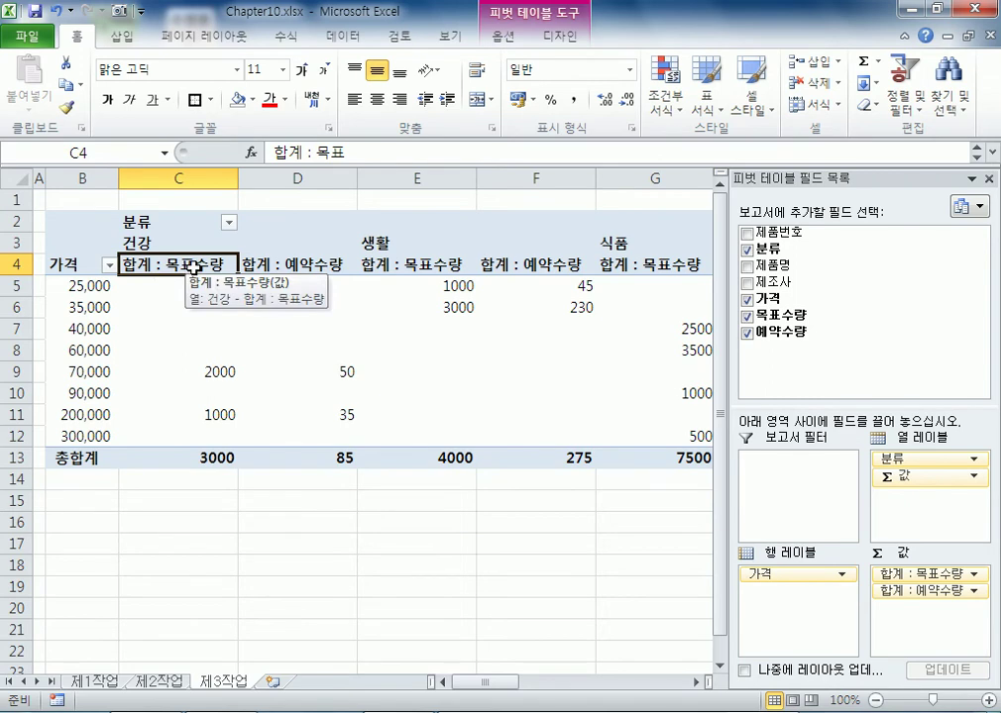
Step: Summarize the 목표수량 value field by 평균 and set its custom name to "평균 : 목표수량"
double_click(193, 265)
left_click(326, 315)
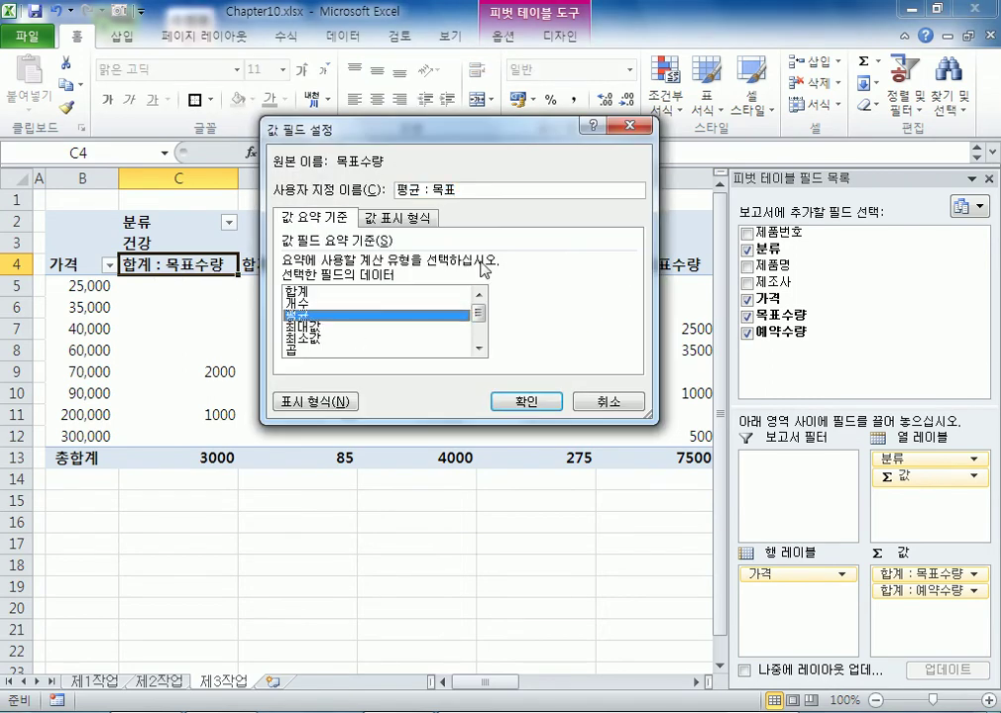
left_click_drag(507, 130, 563, 204)
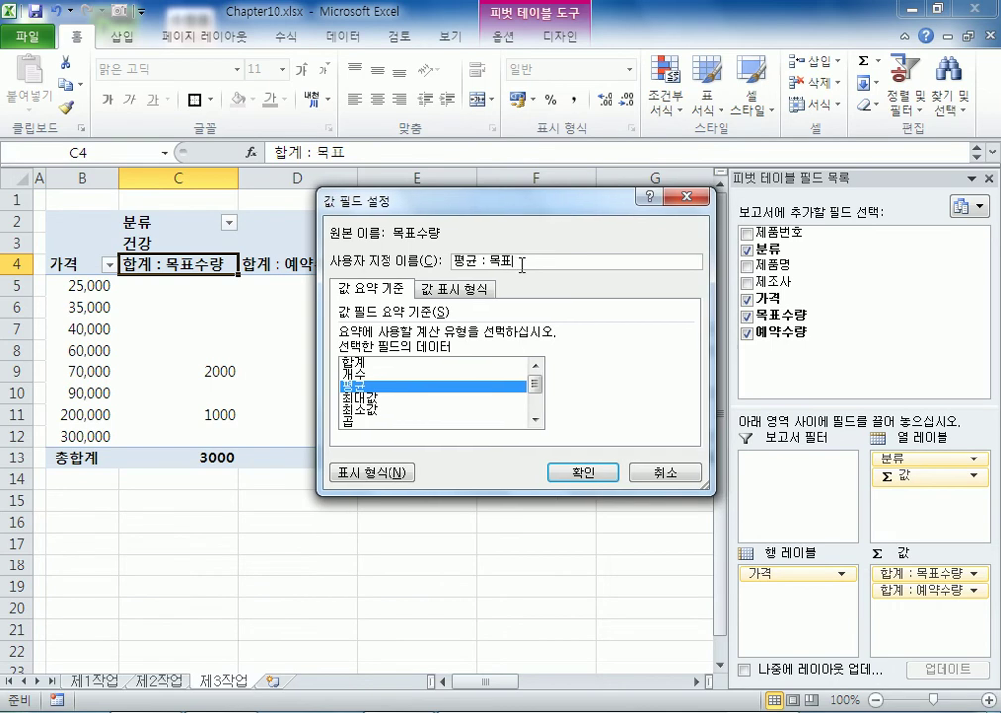
type("수량")
key("Return")
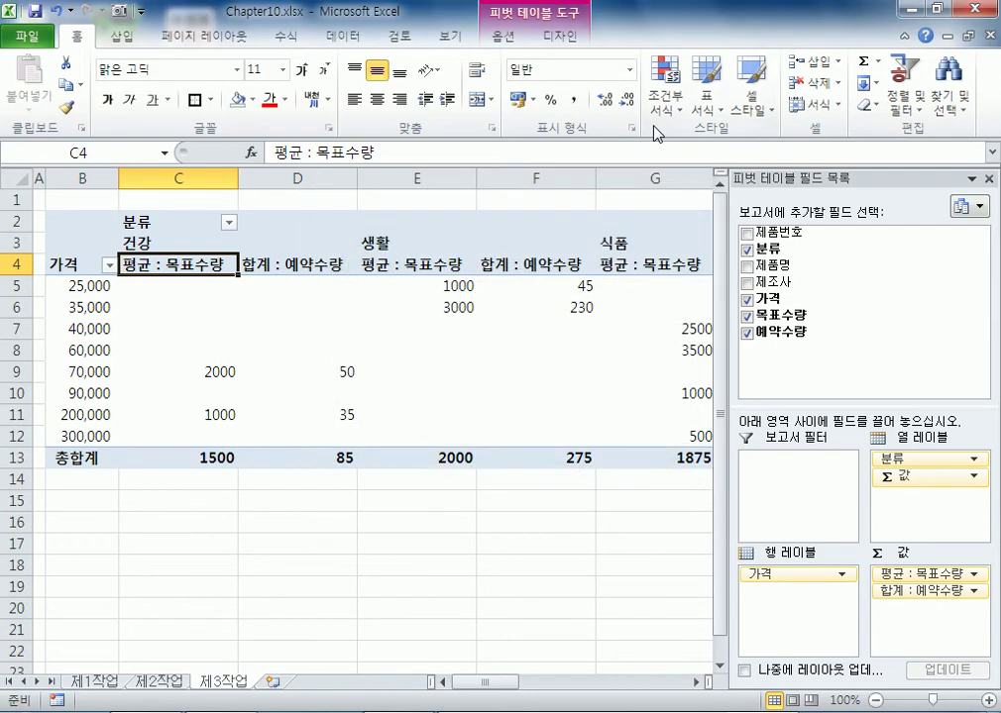
Step: Set the custom name of the 예약수량 value field to "합계 : 예약수량"
left_click(296, 265)
double_click(313, 264)
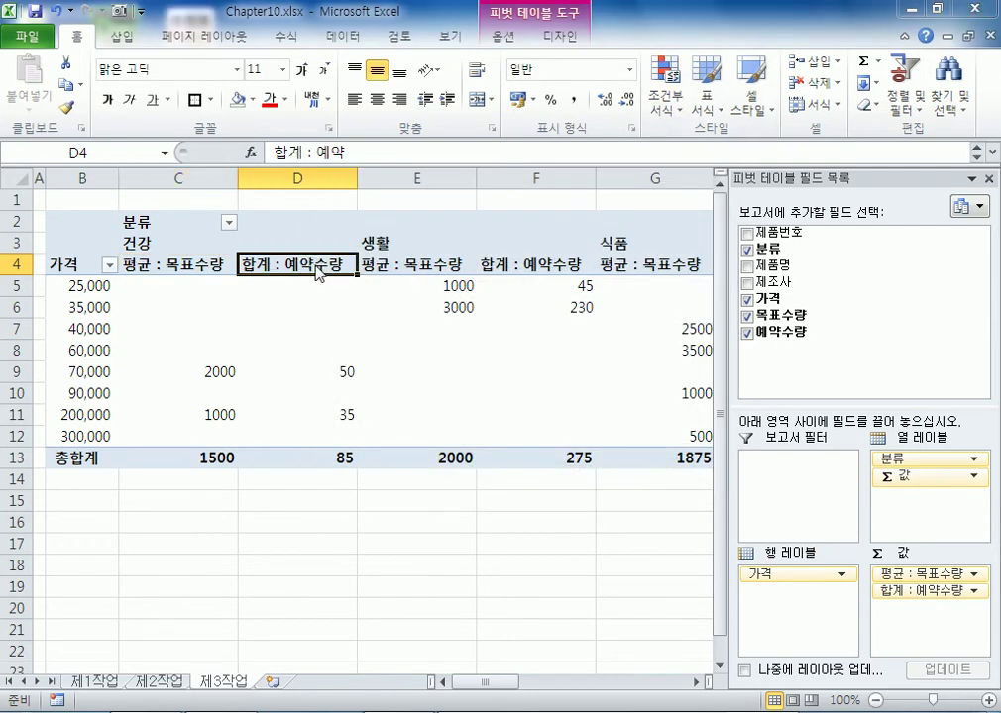
type("수량")
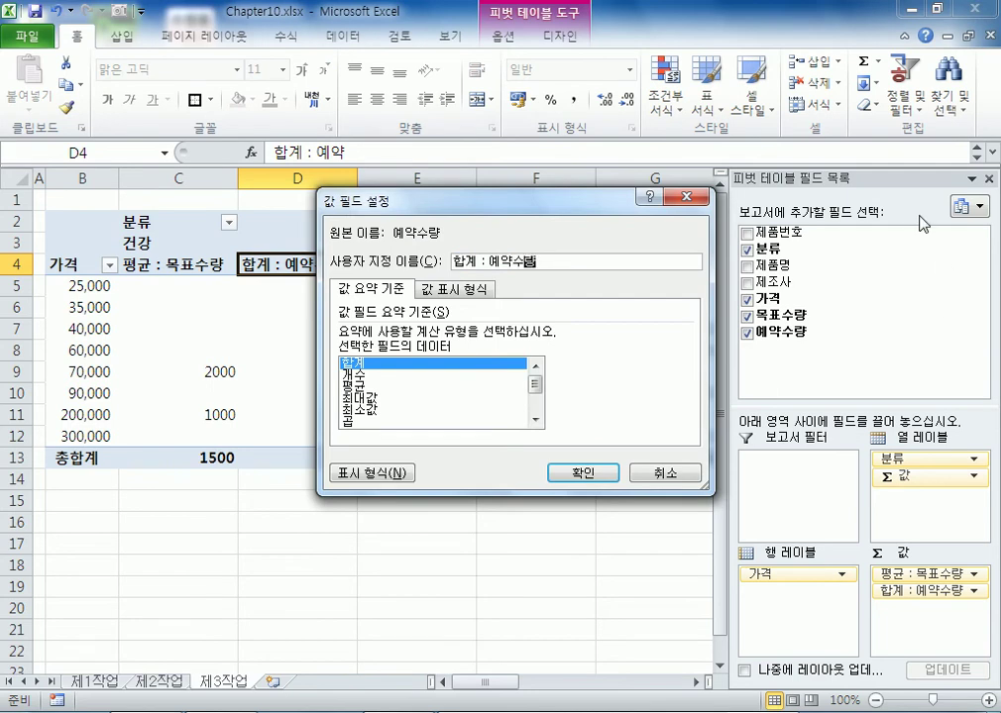
key("Return")
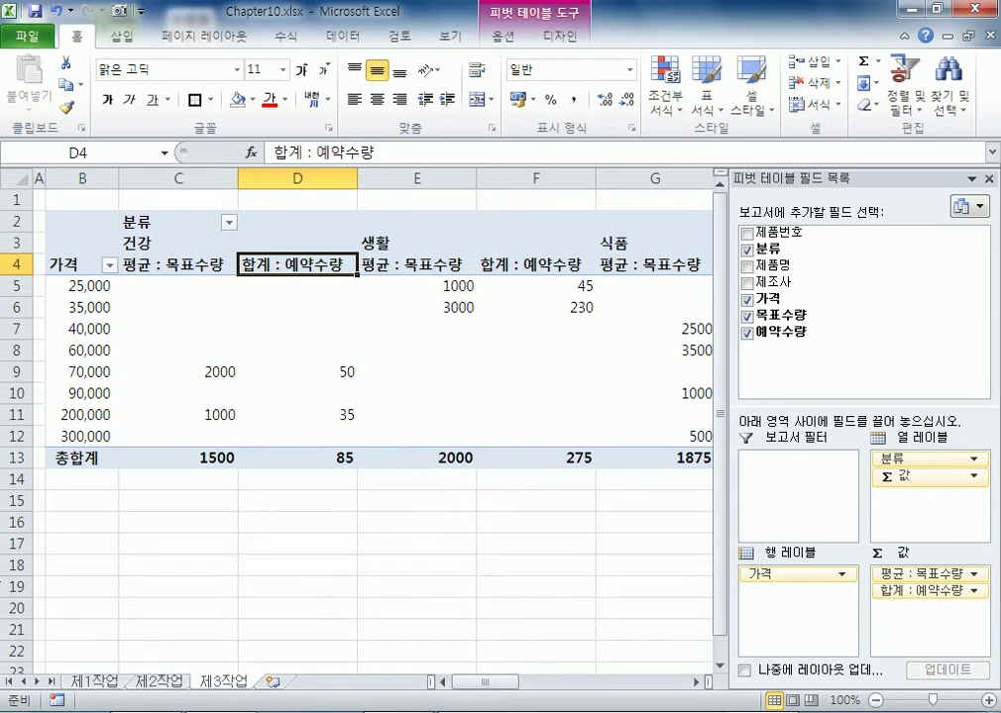
Step: Compare the source headers on sheet 제1작업 with the value field names, 예약수량 field settings and 가격 row labels on sheet 제3작업
left_click(94, 682)
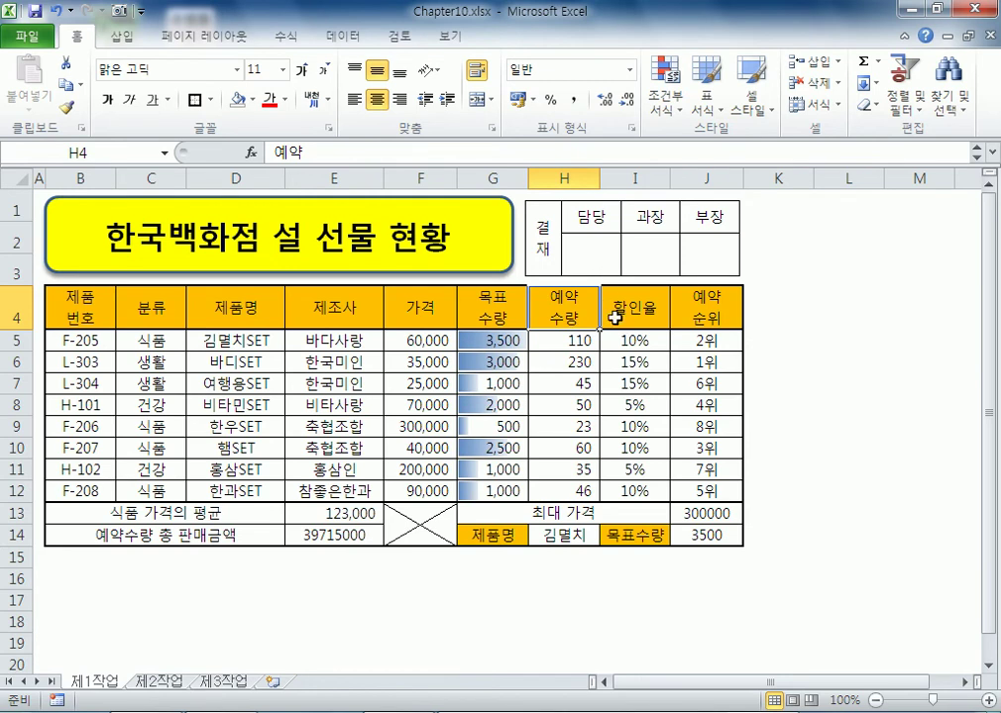
left_click(238, 684)
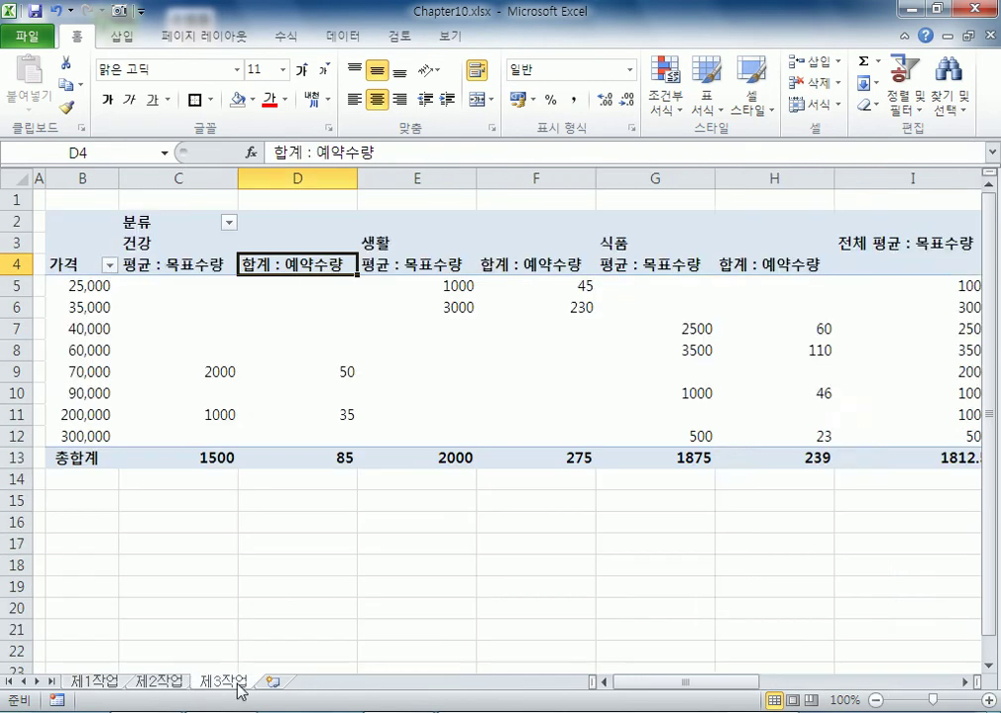
double_click(339, 266)
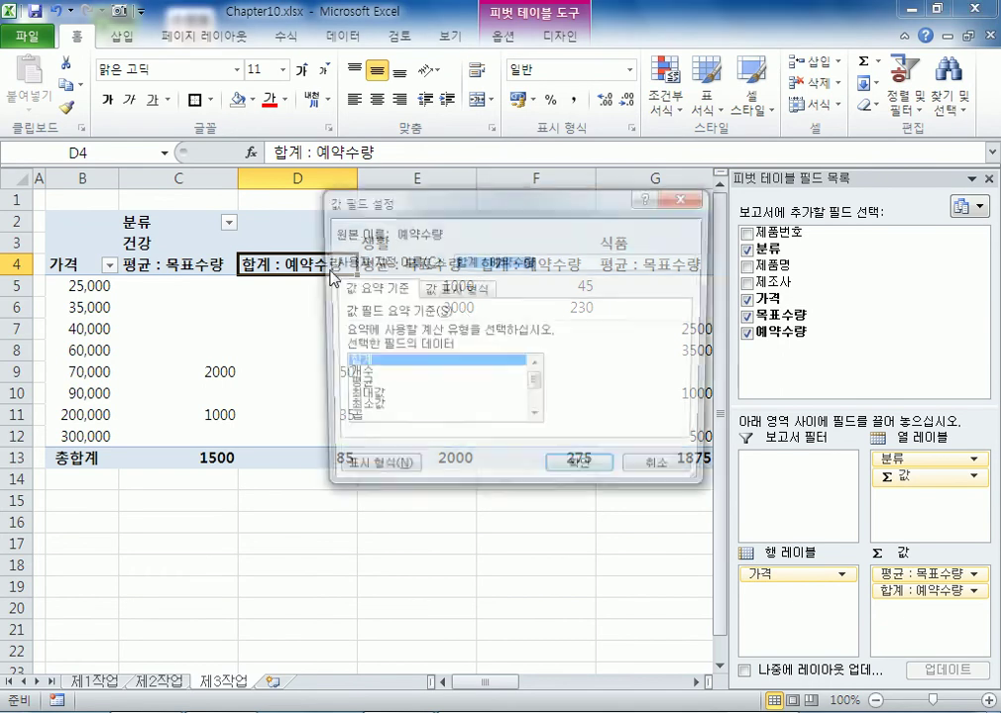
left_click(502, 256)
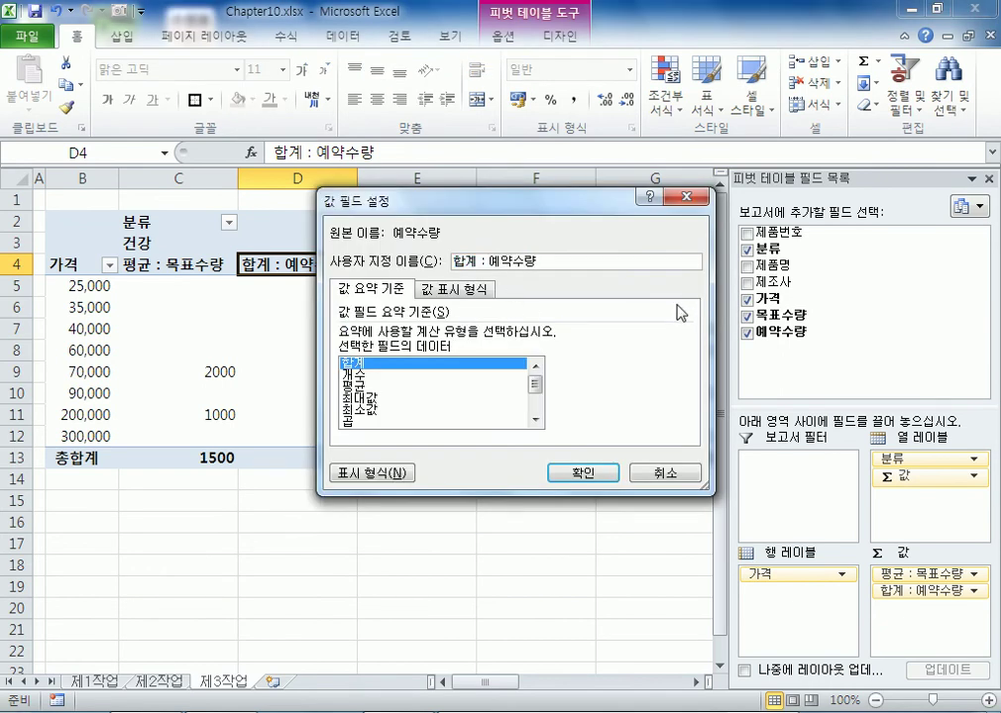
key("Return")
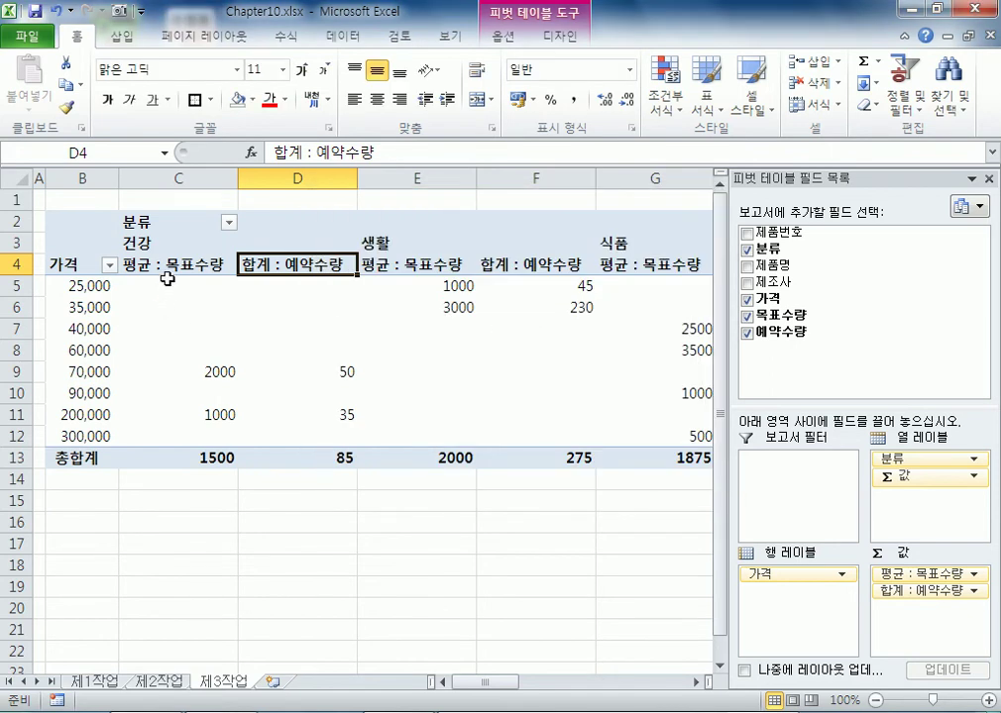
left_click(182, 260)
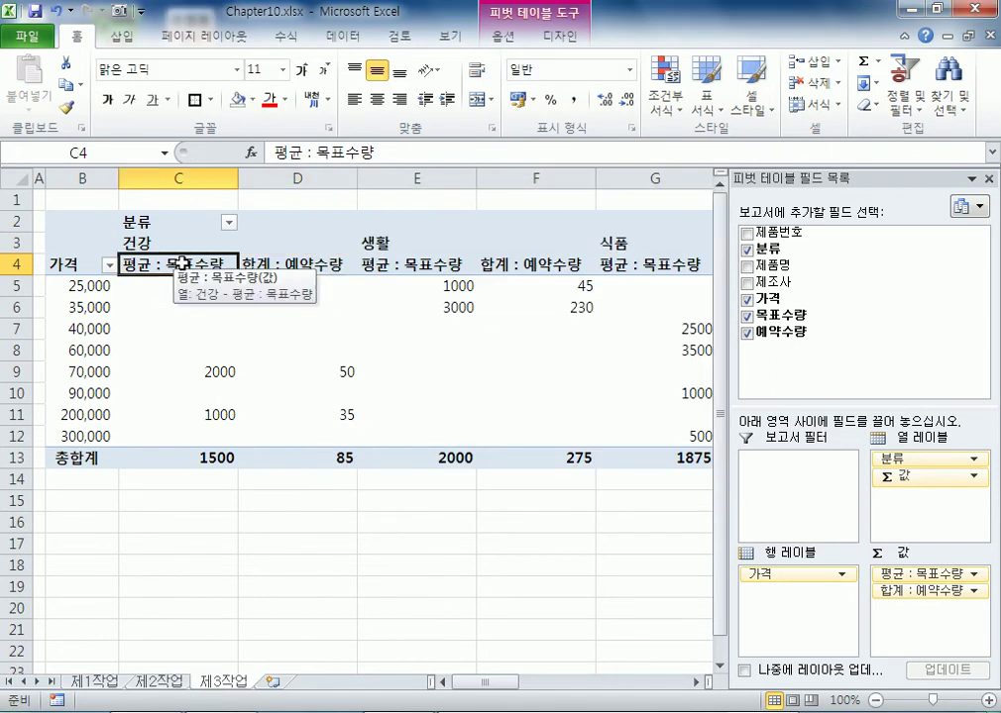
left_click(315, 262)
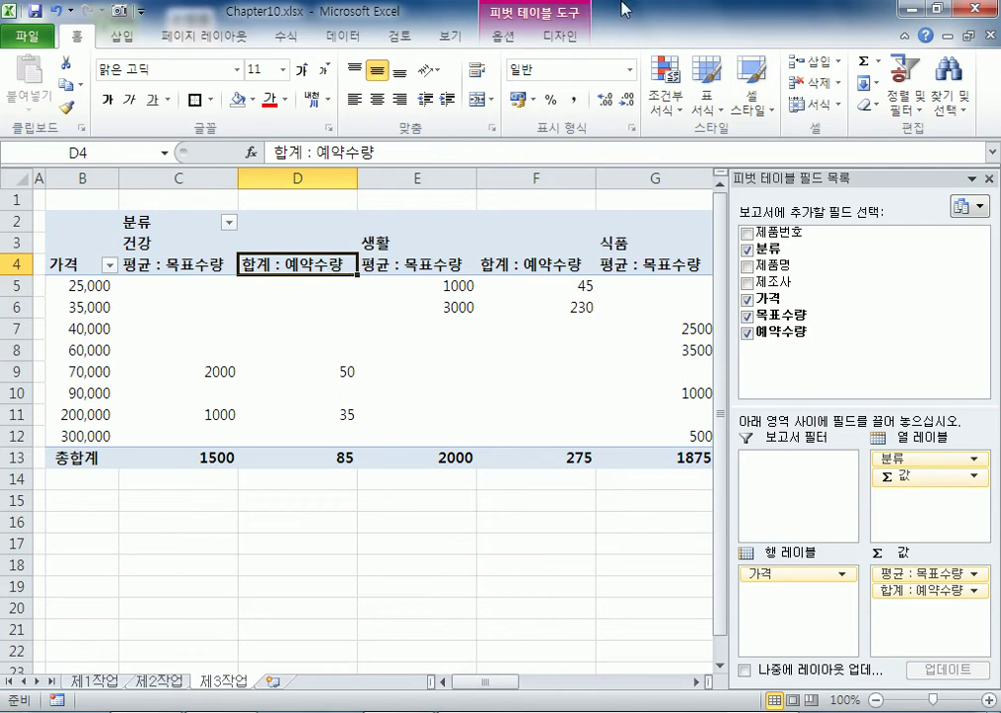
left_click(210, 264)
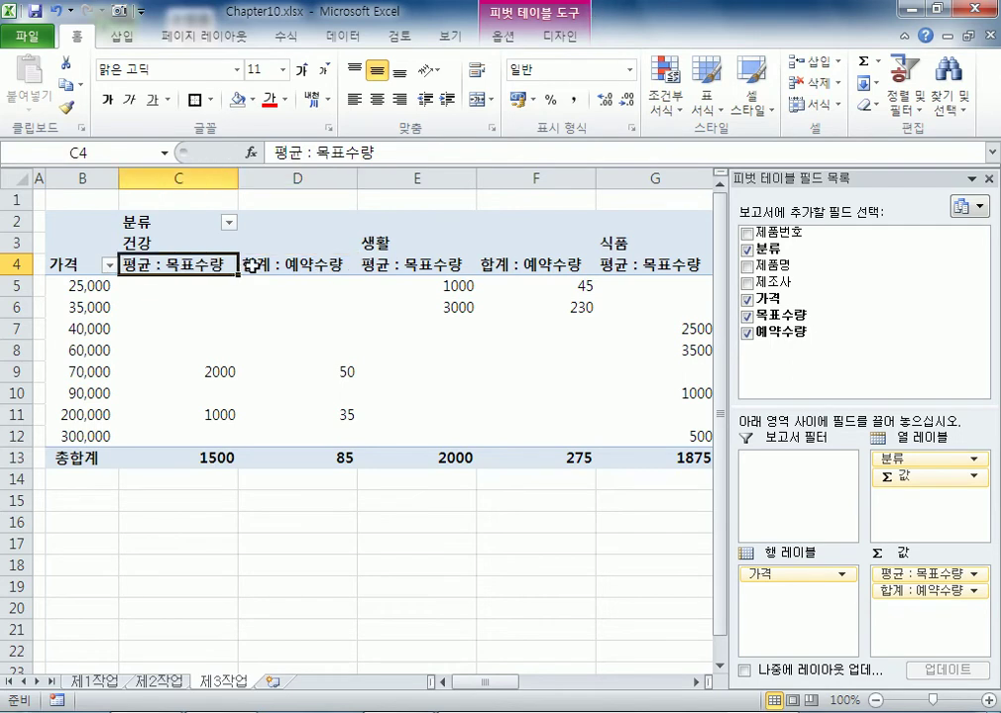
left_click(313, 264)
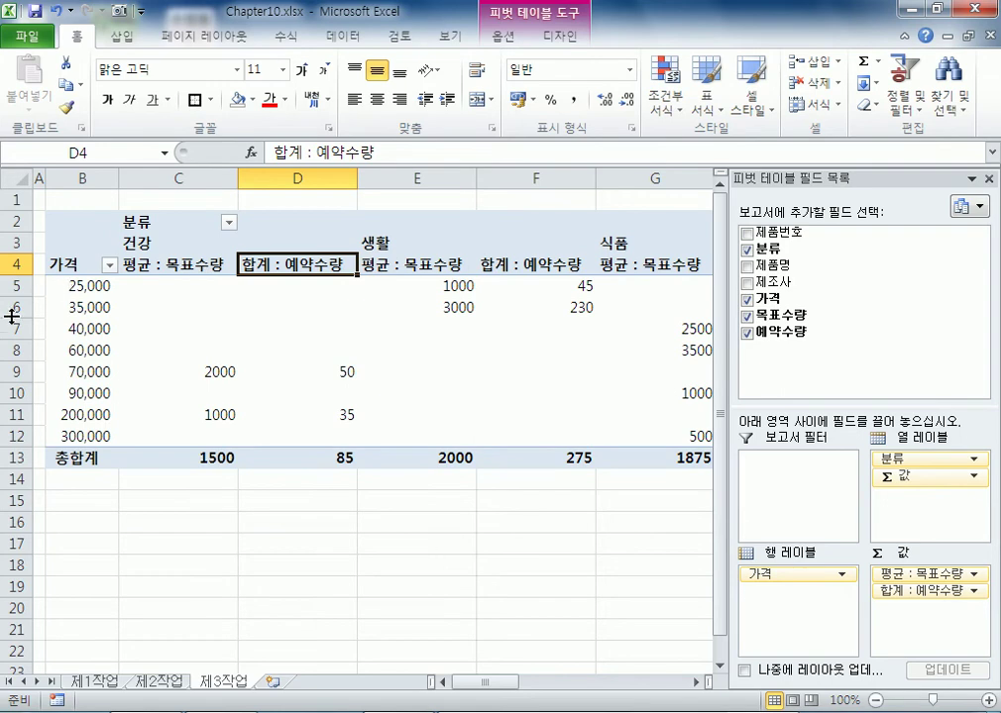
left_click_drag(69, 264, 82, 435)
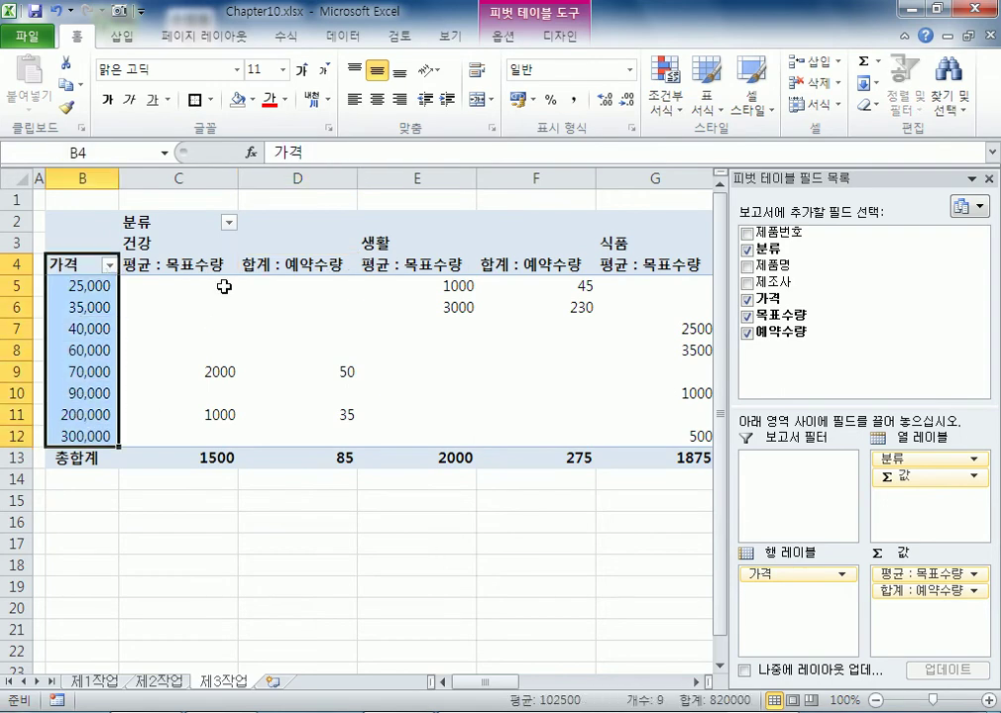
left_click(201, 265)
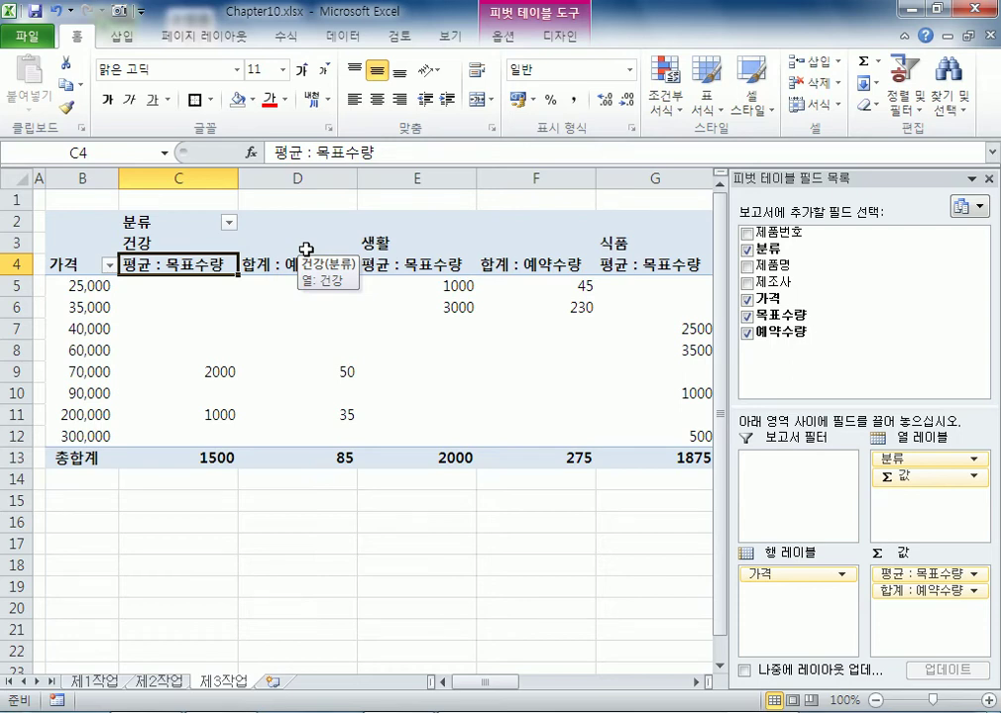
Step: Group the 가격 row labels with a start value of 50000 and an interval of 50000
left_click(80, 307)
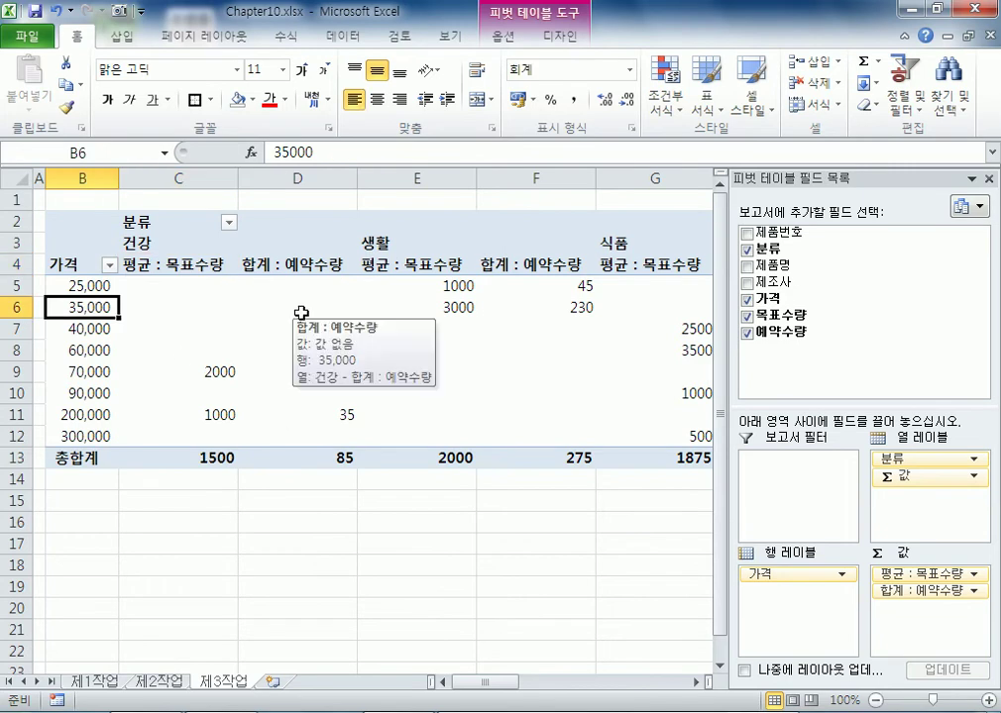
right_click(97, 308)
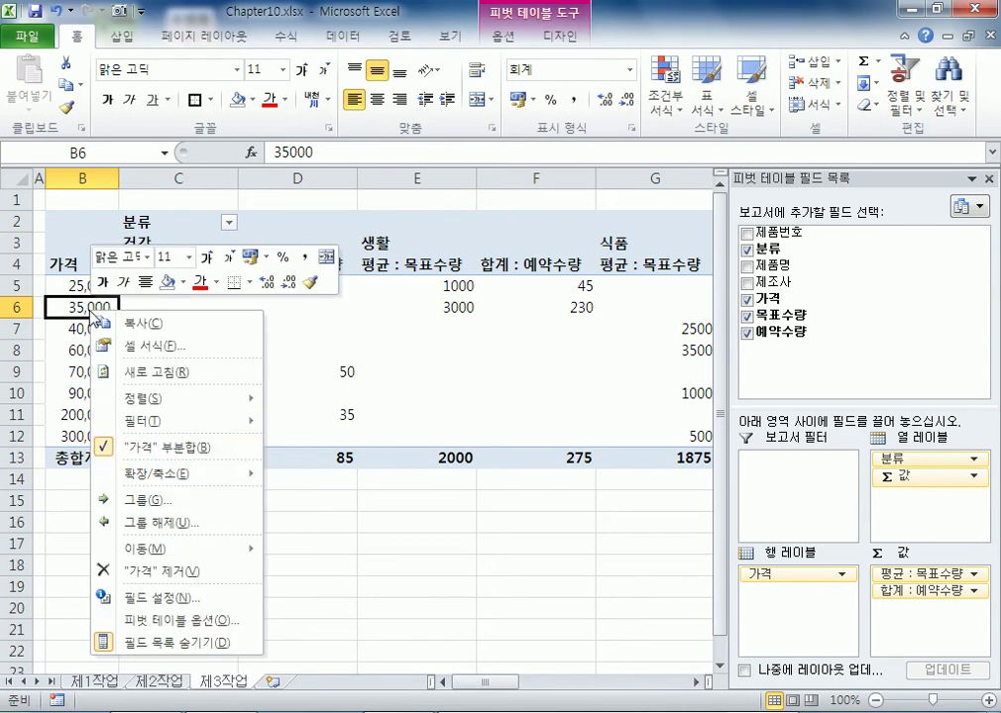
left_click(147, 502)
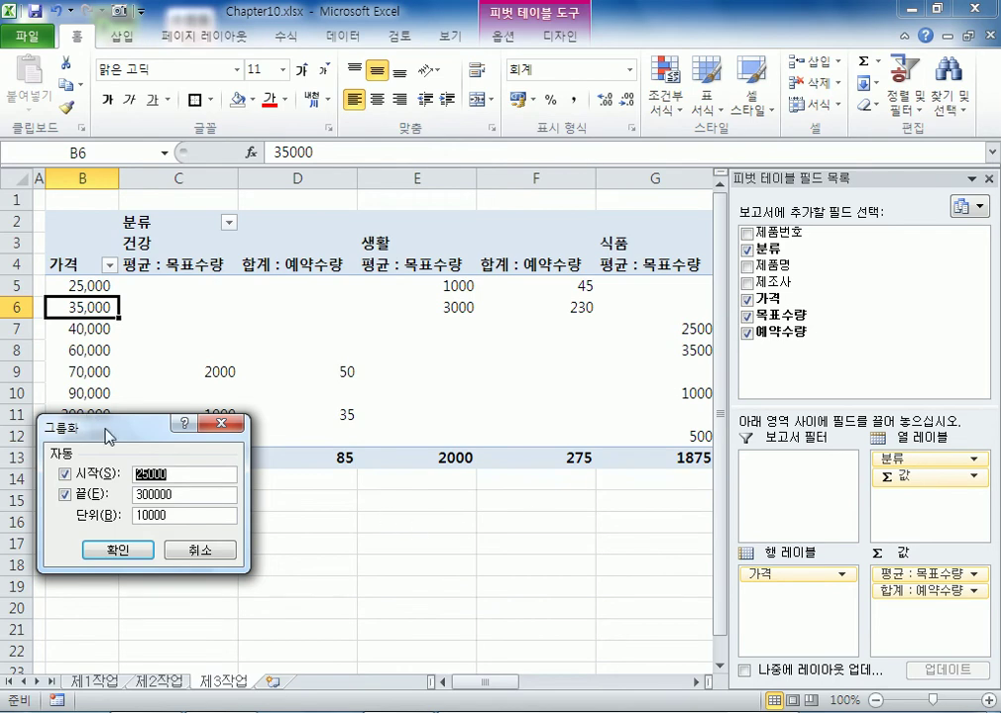
left_click_drag(159, 432, 341, 345)
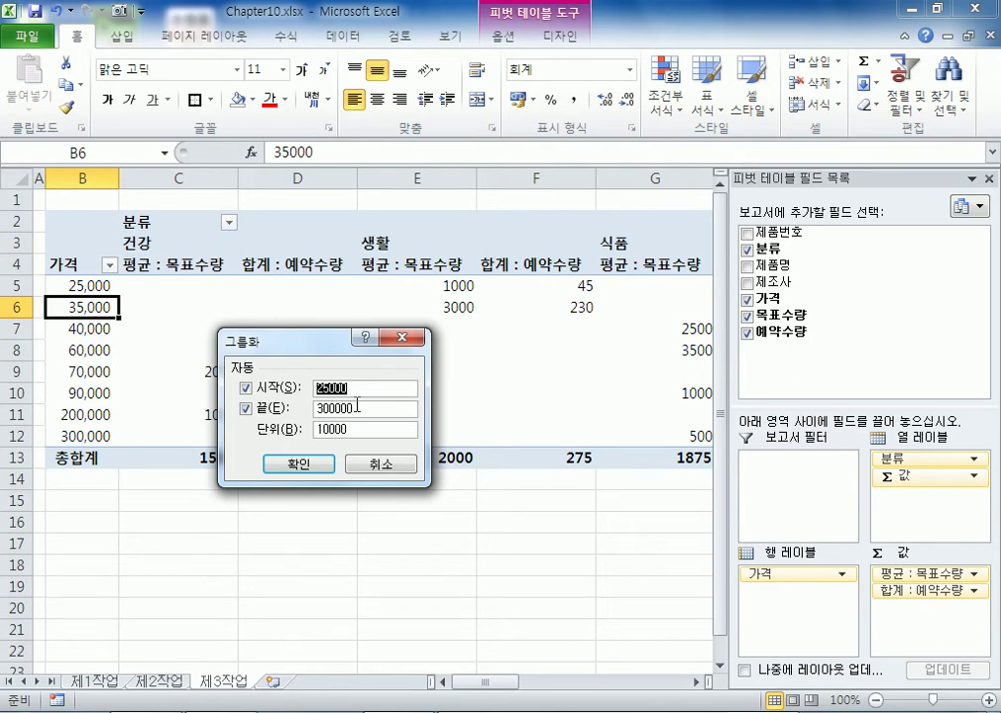
key("Tab")
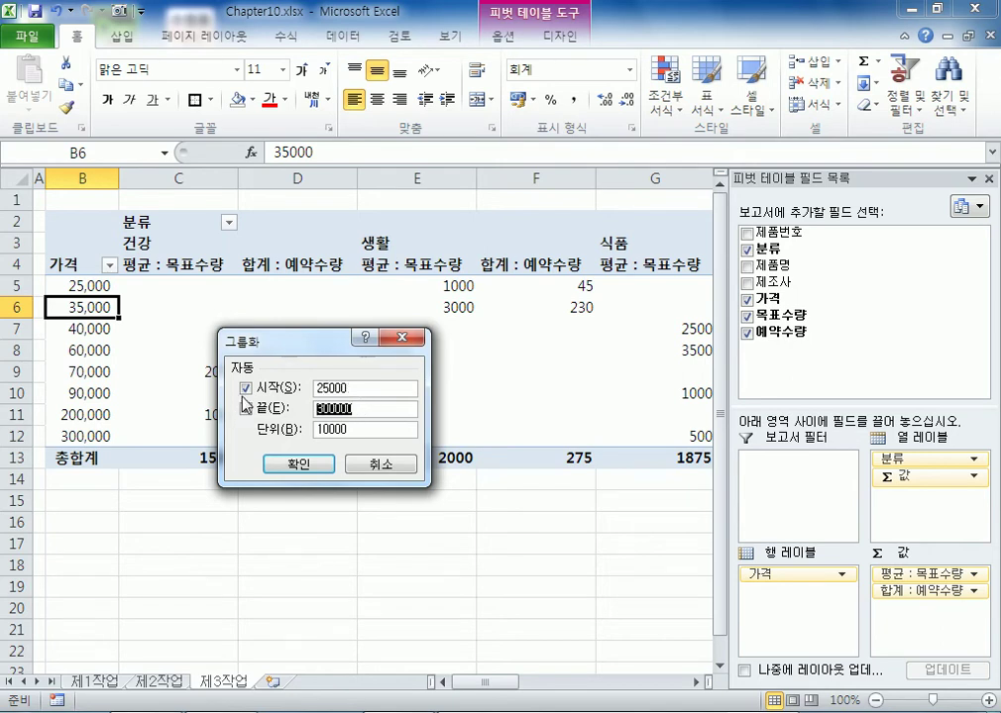
double_click(359, 389)
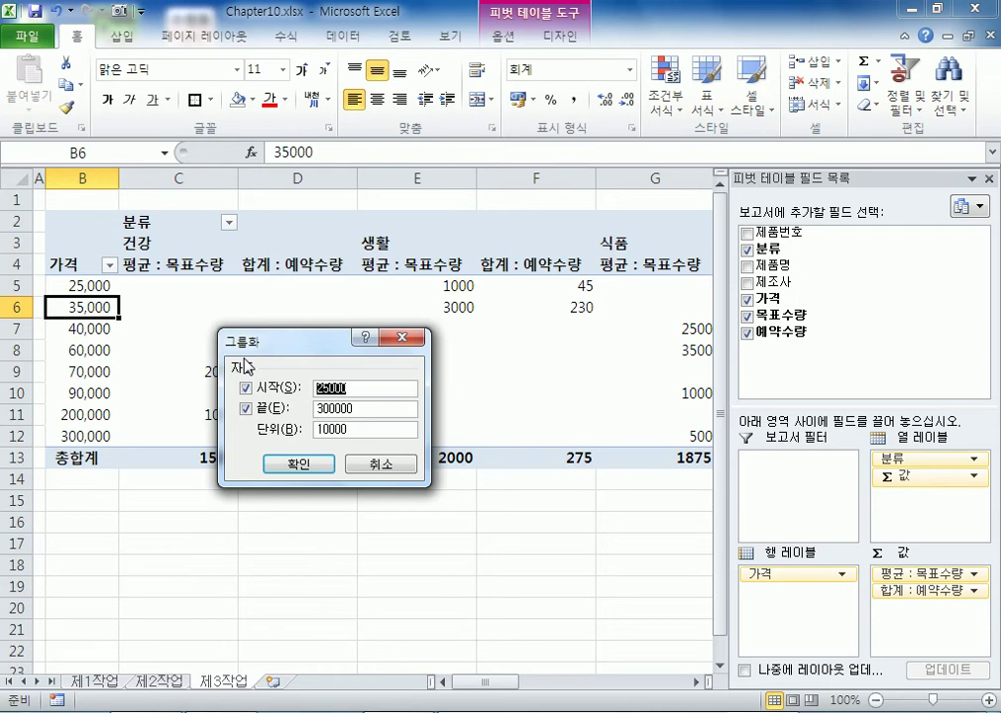
type("5000")
key("Tab")
key("Tab")
key("Tab")
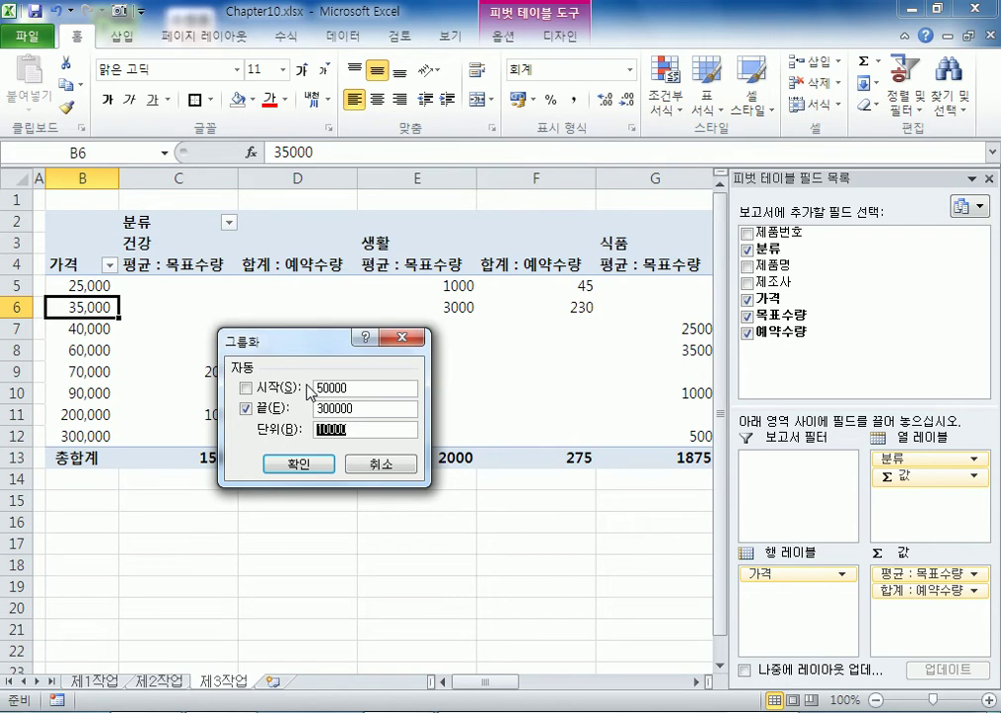
type("5000")
left_click(293, 463)
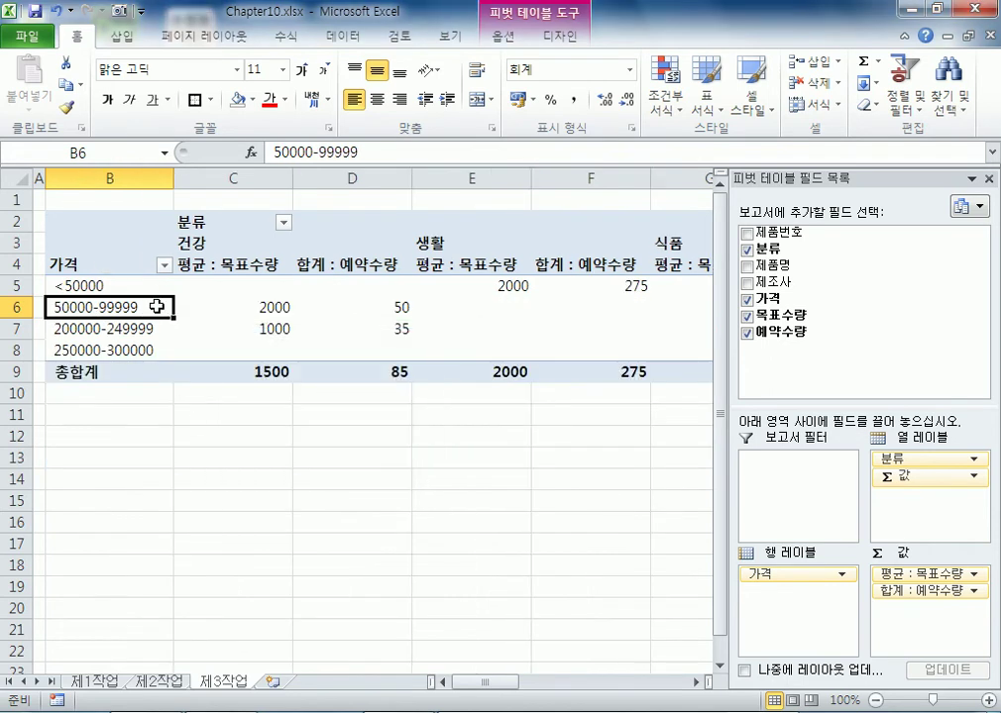
Step: Examine the grouped 가격 row labels and compare them with the start, end and interval values in the grouping settings
left_click_drag(100, 287, 87, 353)
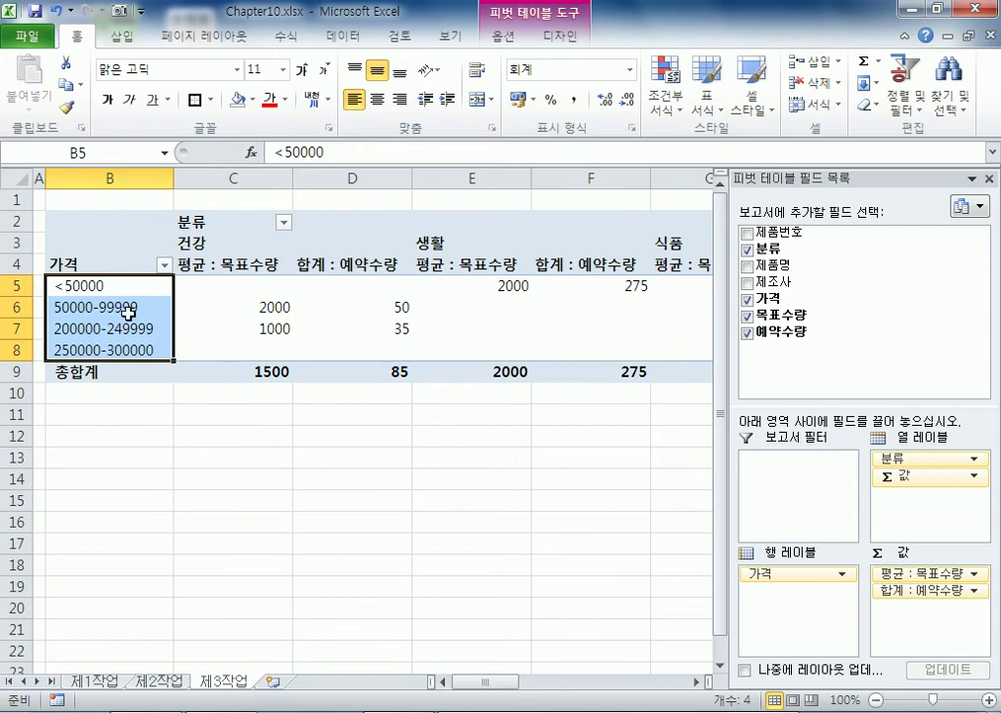
left_click(88, 287)
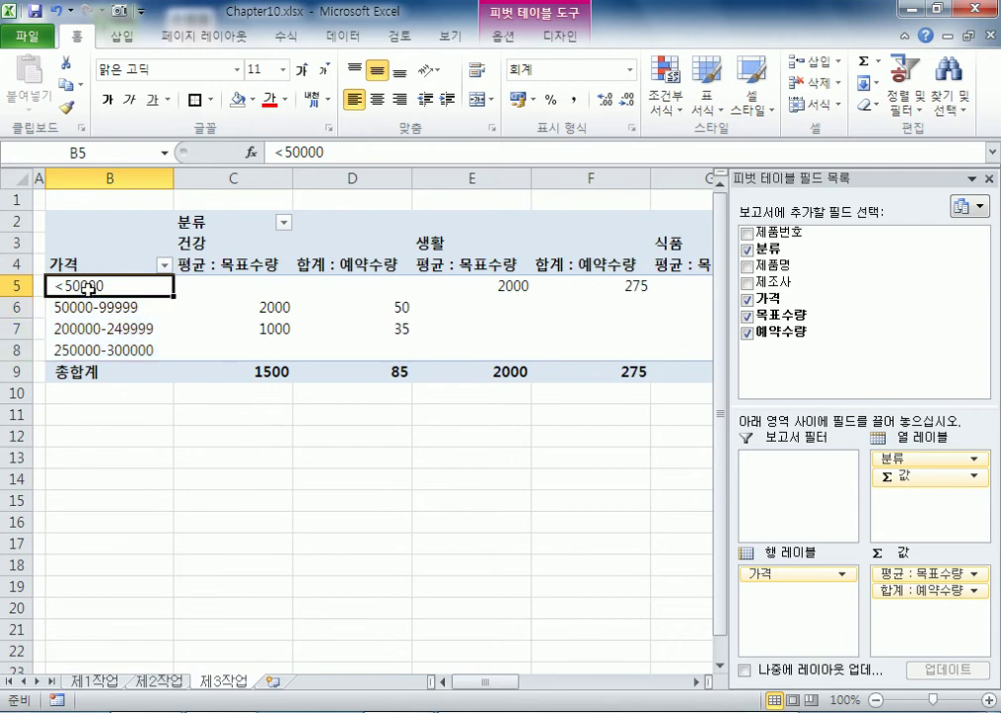
left_click(139, 348)
right_click(140, 349)
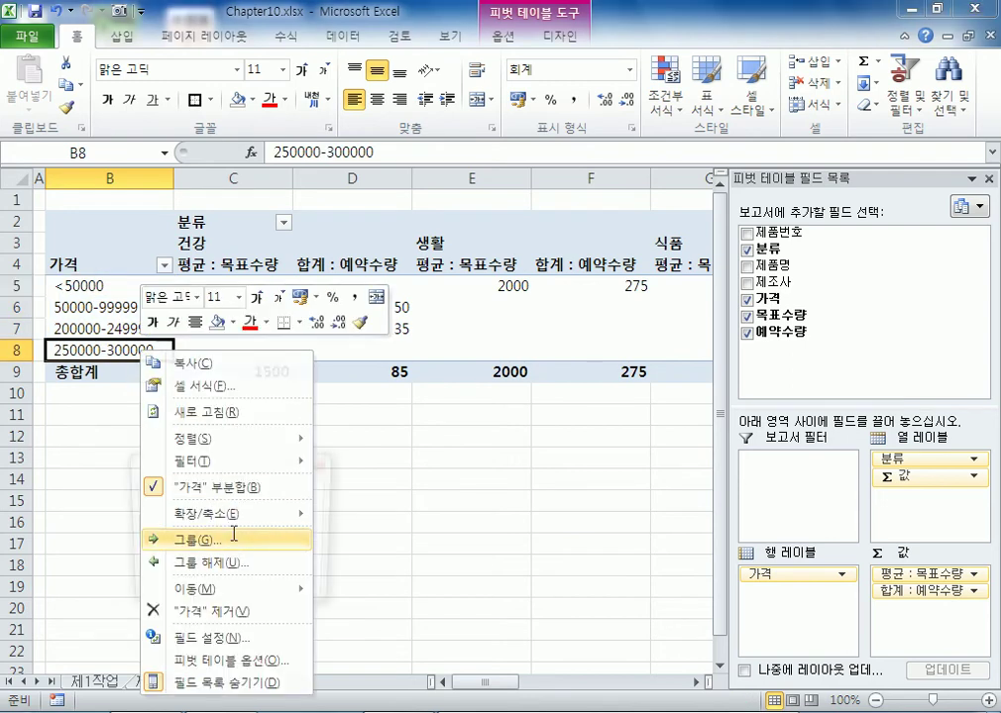
left_click(234, 543)
left_click_drag(208, 463, 299, 313)
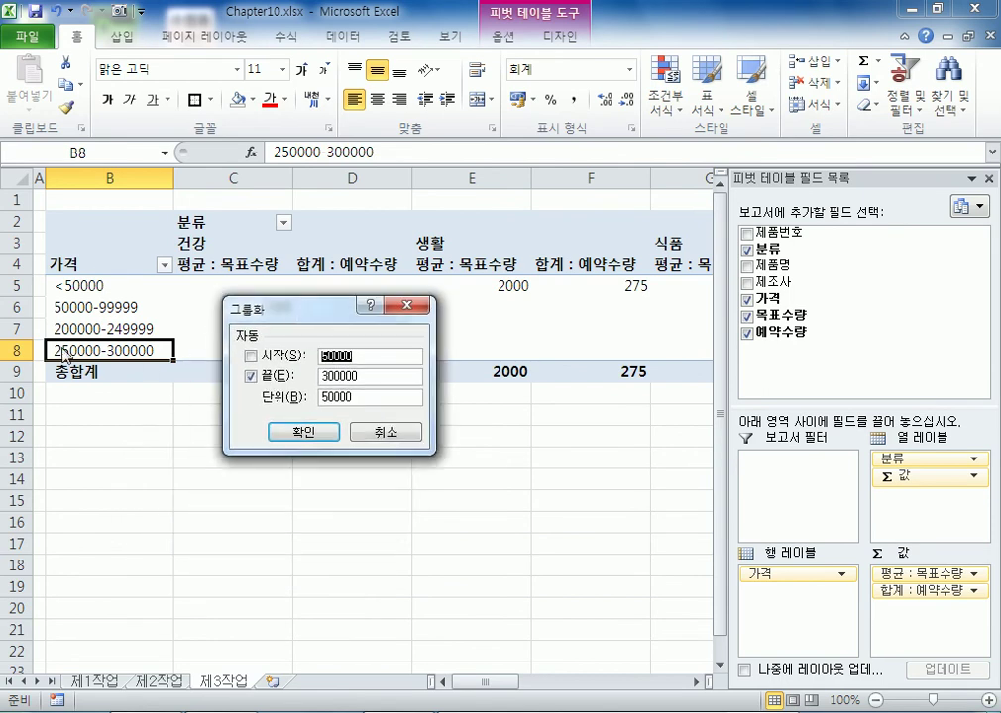
left_click(376, 398)
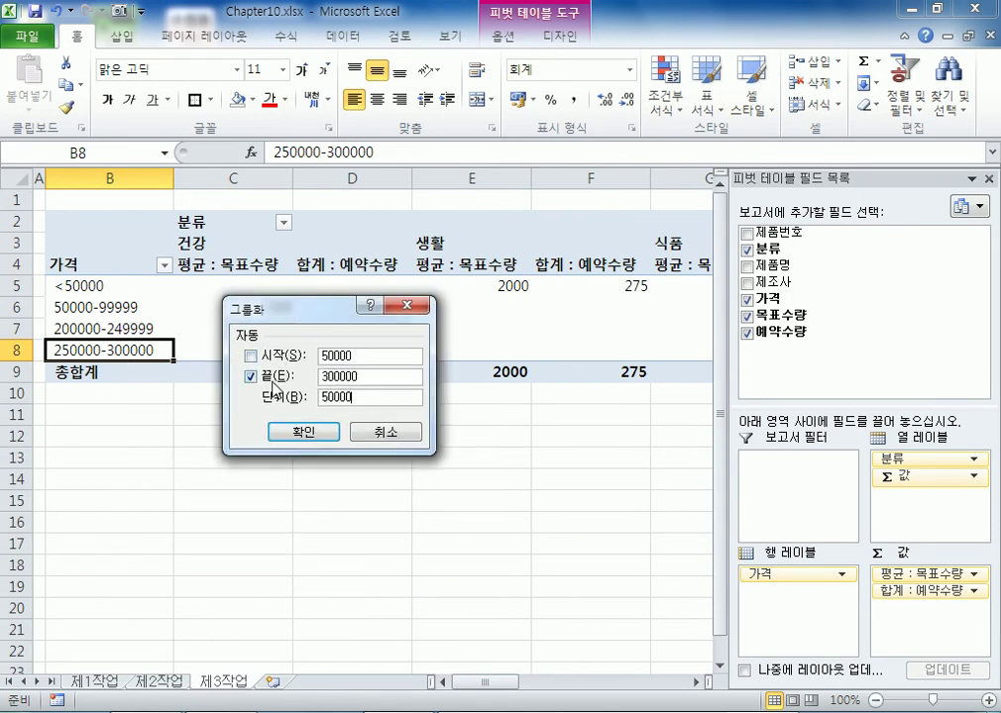
left_click(263, 376)
left_click(373, 354)
left_click(318, 377)
left_click(311, 433)
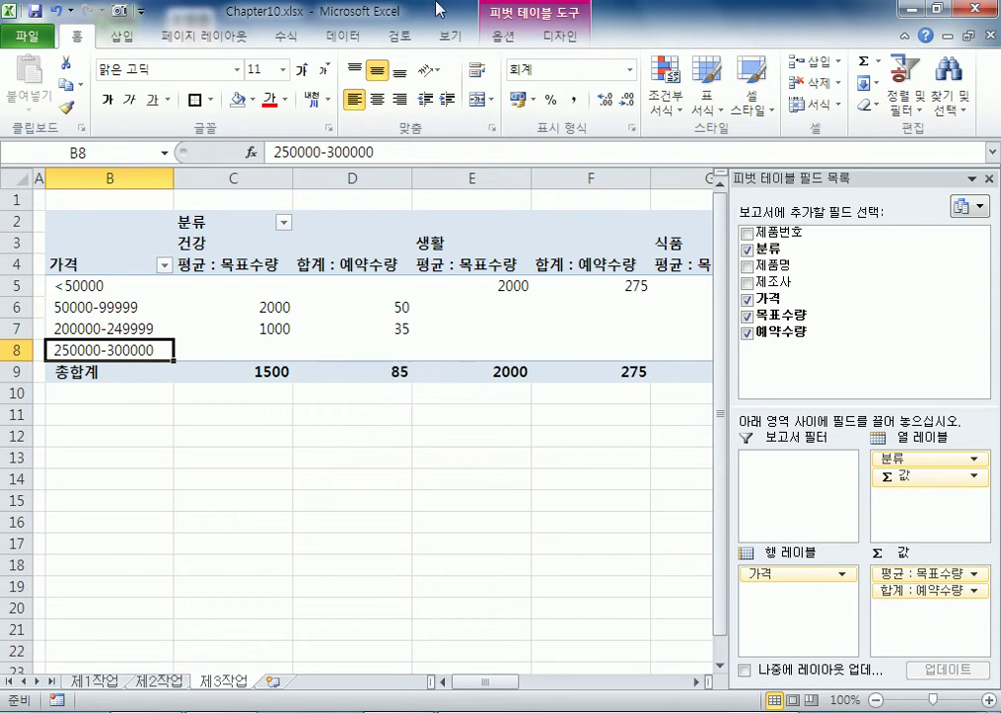
Step: Review the pivot table's option and design commands and its layout and format settings
left_click(507, 40)
left_click(573, 45)
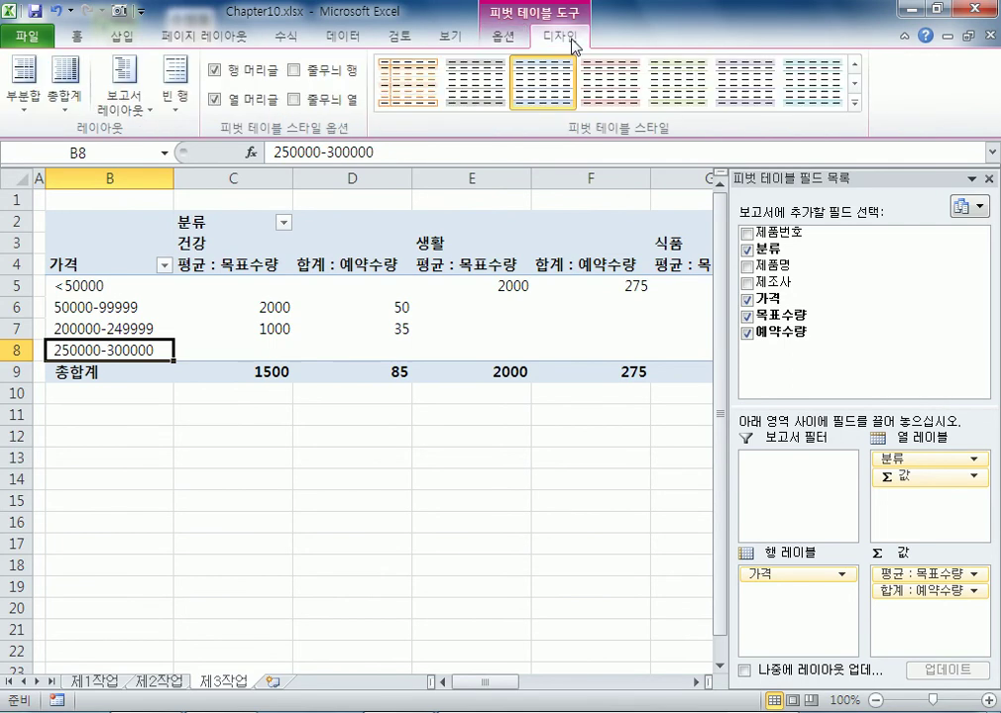
left_click(510, 38)
left_click(554, 36)
left_click(522, 46)
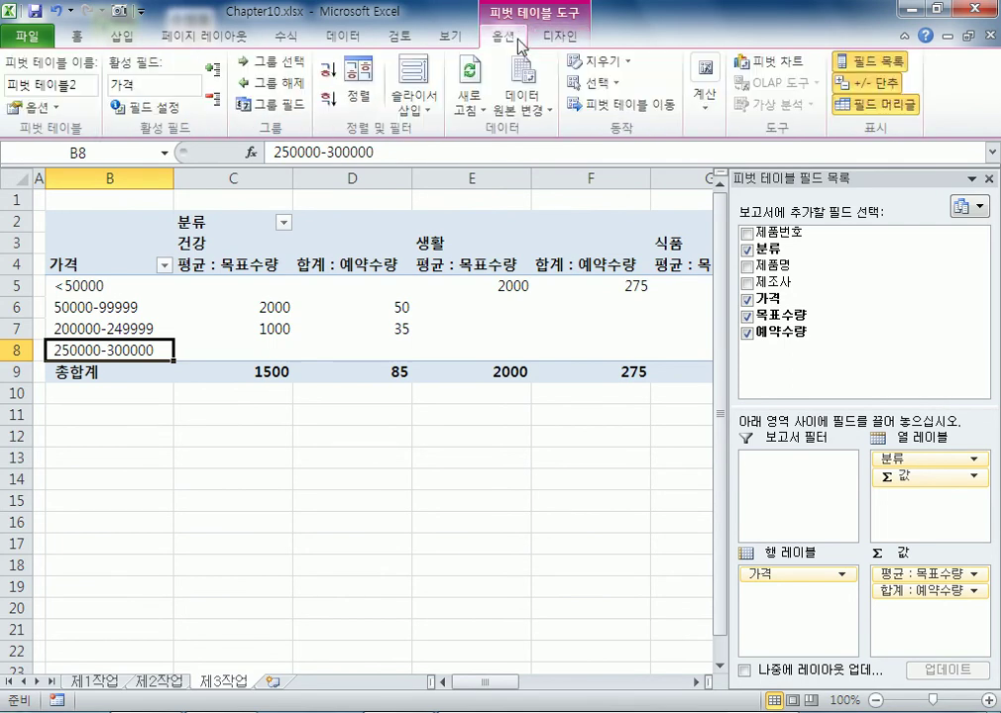
left_click(20, 111)
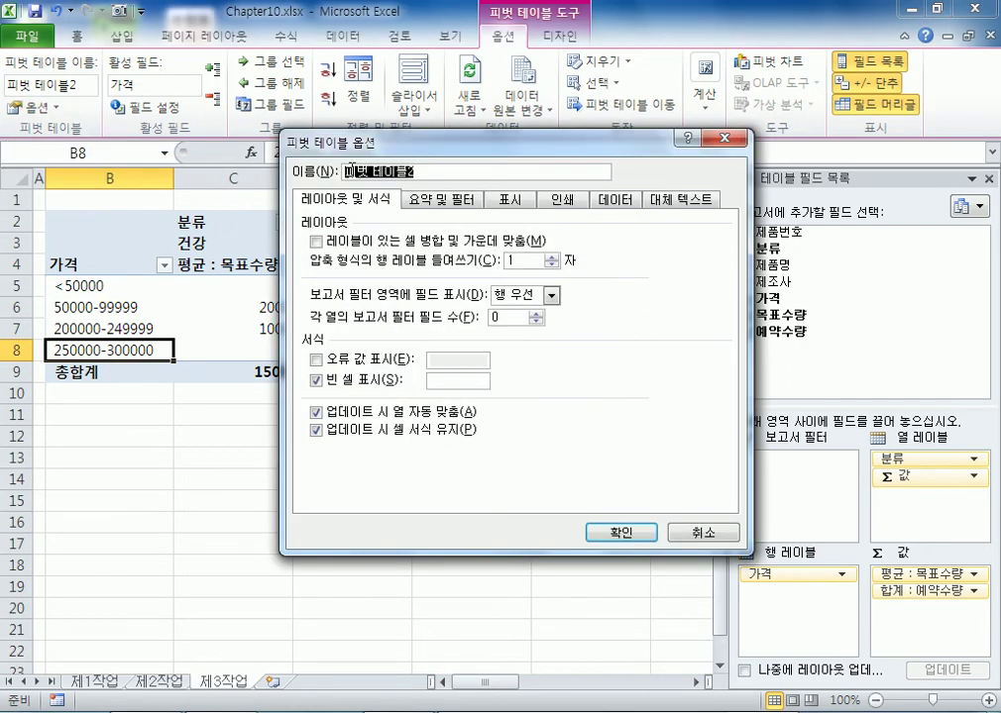
left_click_drag(346, 199, 335, 209)
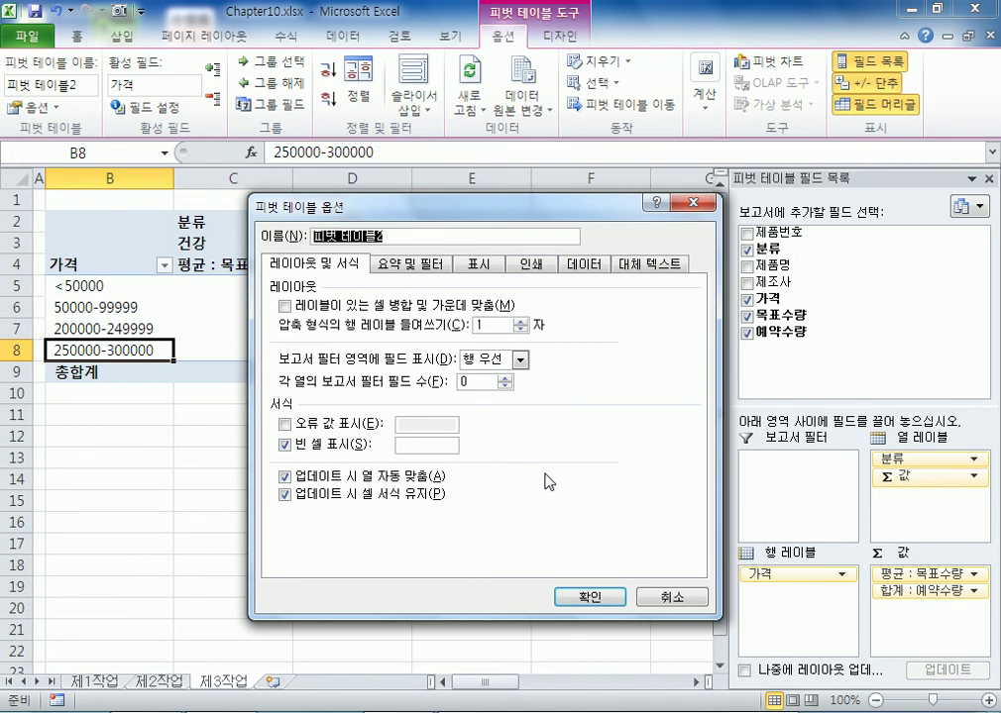
left_click(696, 210)
Step: Compare the available pivot table tools and field list with a cell selected outside and inside the pivot table
left_click(155, 466)
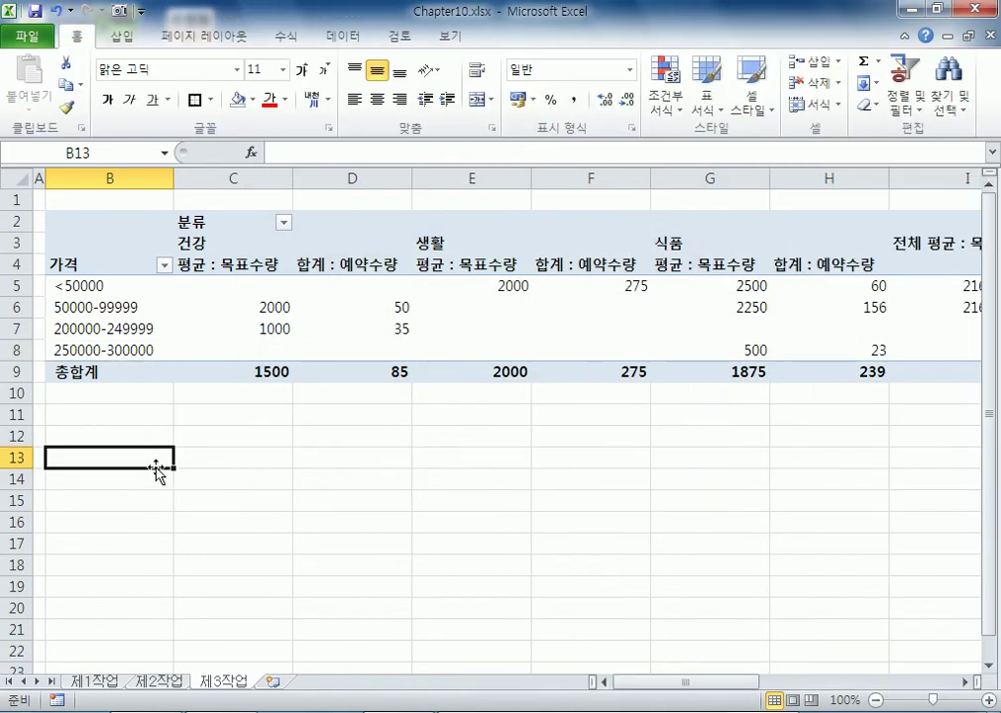
left_click(231, 333)
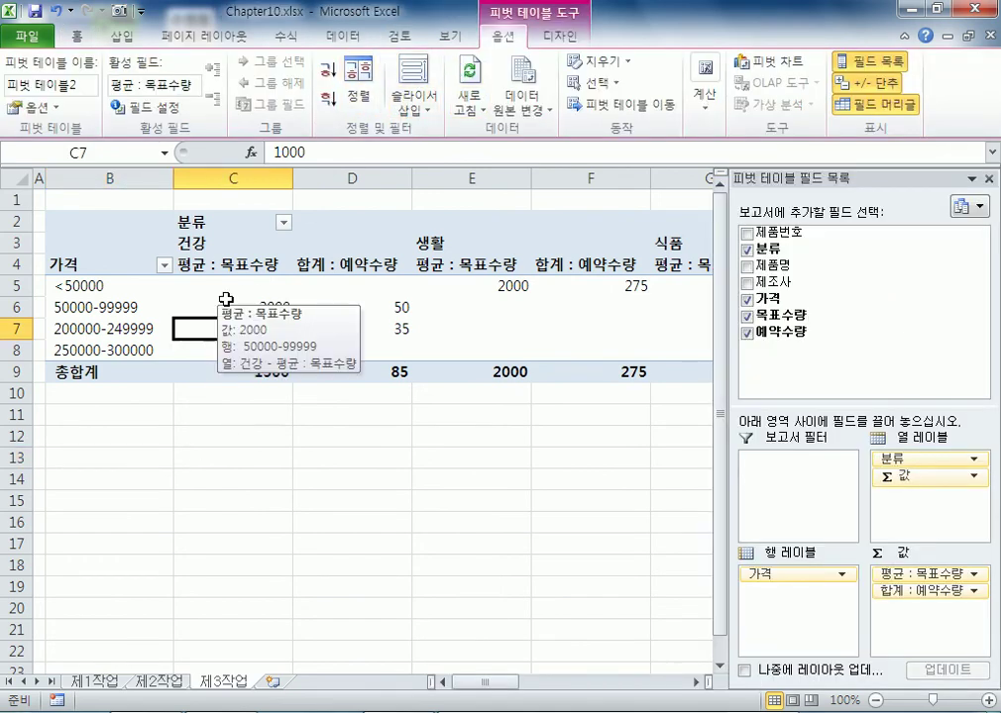
mouse_move(810, 176)
left_mouse_down()
mouse_move(575, 283)
mouse_move(779, 157)
mouse_move(811, 176)
left_mouse_up()
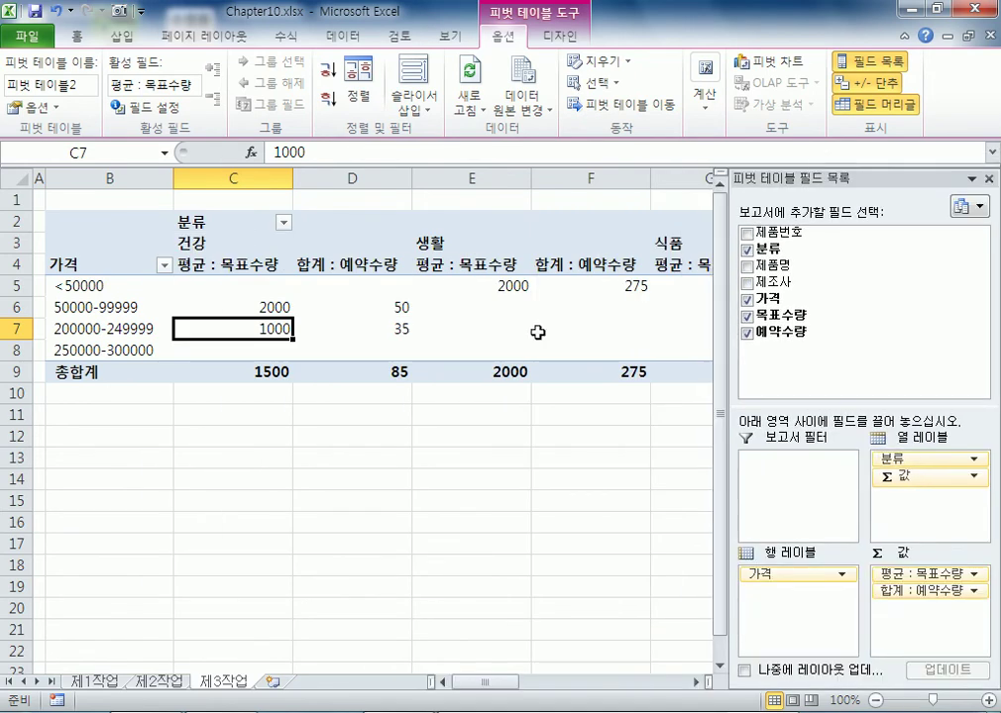
left_click(251, 508)
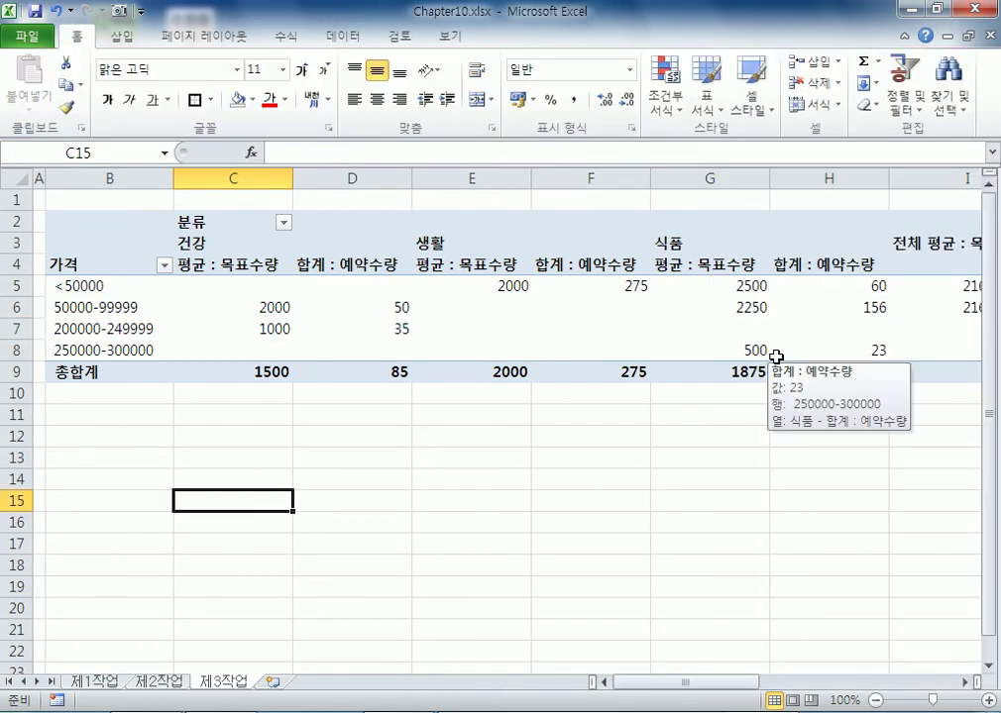
left_click(260, 321)
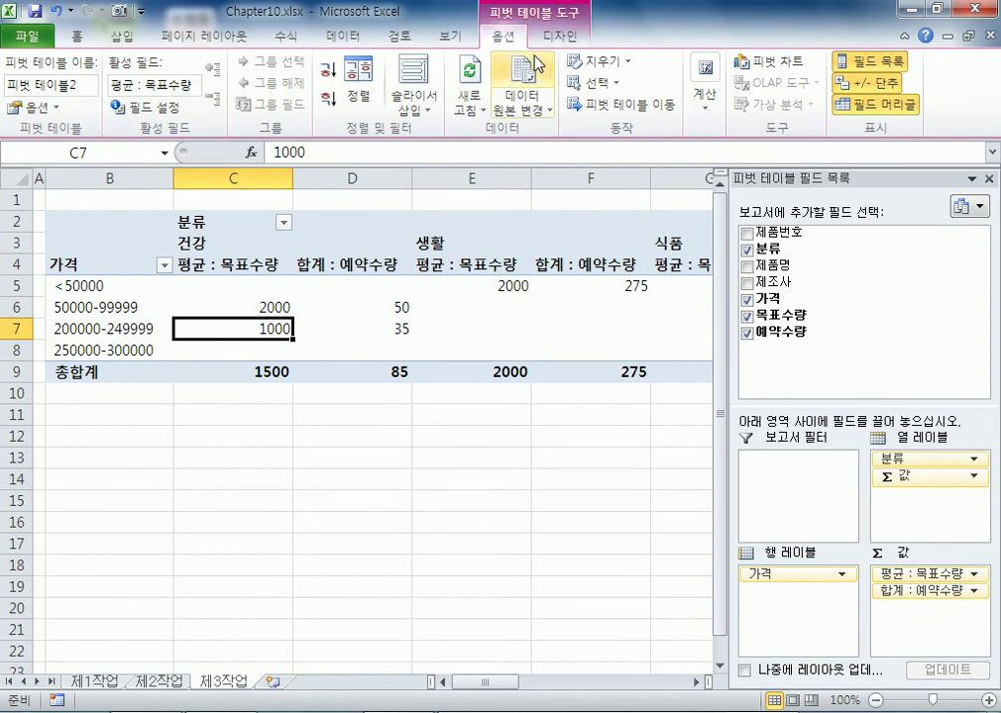
left_click(35, 107)
left_click_drag(367, 195, 385, 127)
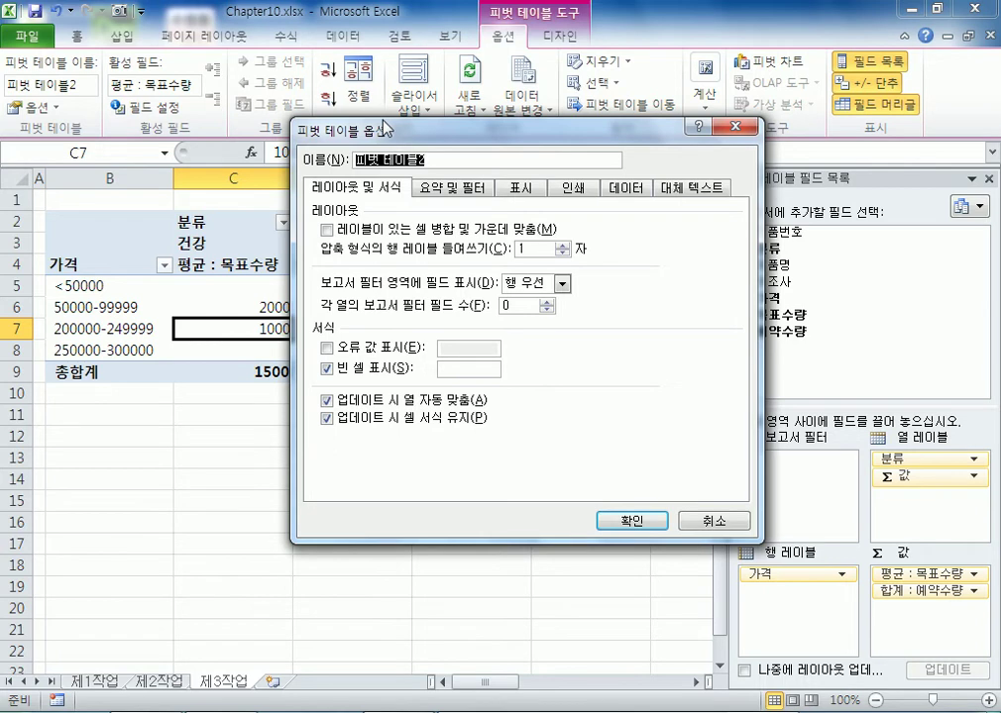
left_click(371, 234)
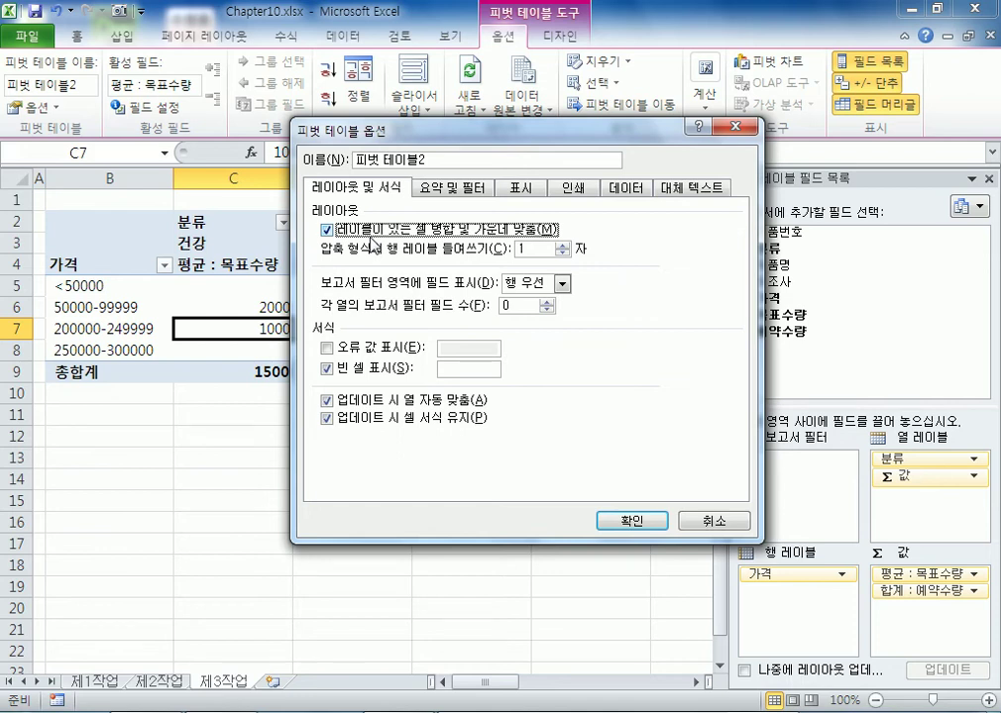
left_click(463, 369)
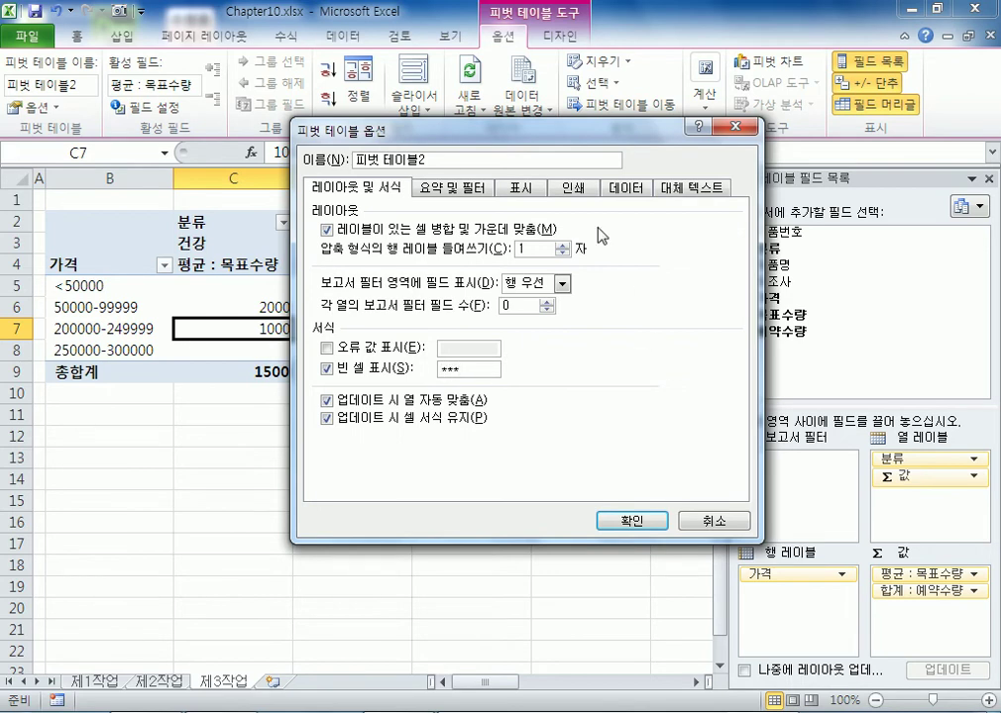
left_click_drag(444, 128, 484, 159)
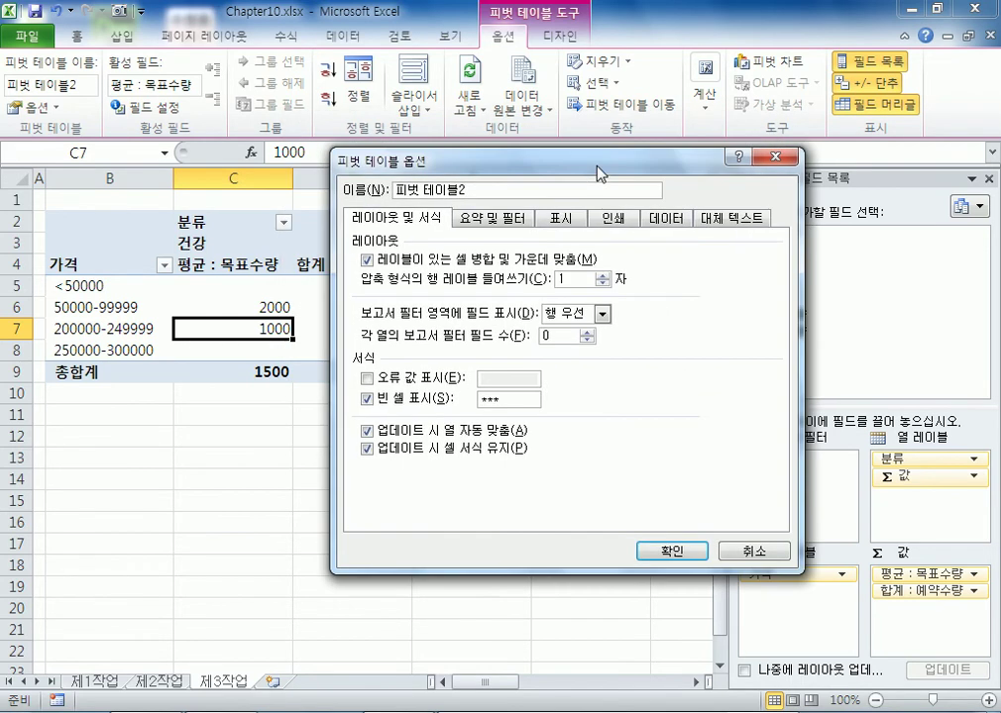
left_click(481, 220)
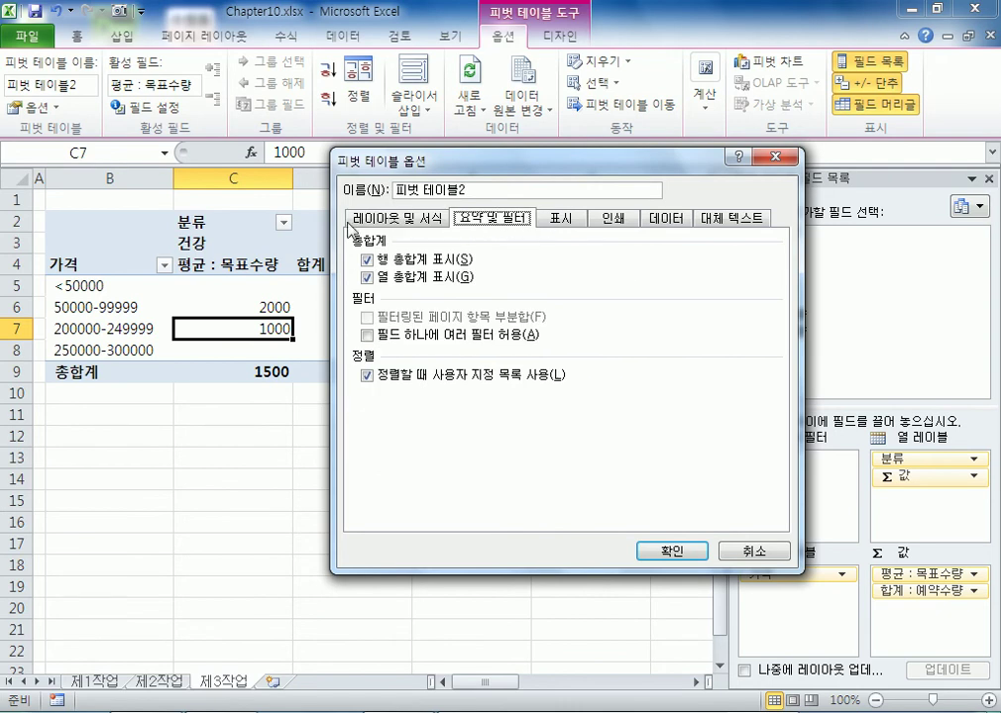
left_click(401, 219)
left_click(488, 220)
left_click(367, 259)
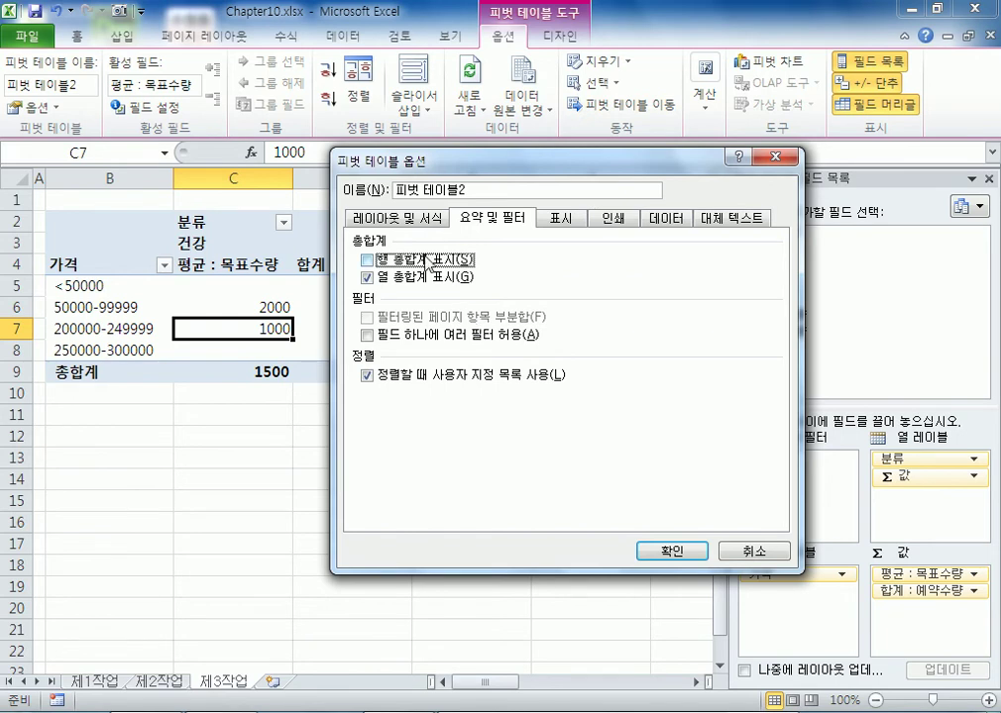
left_click_drag(401, 164, 282, 477)
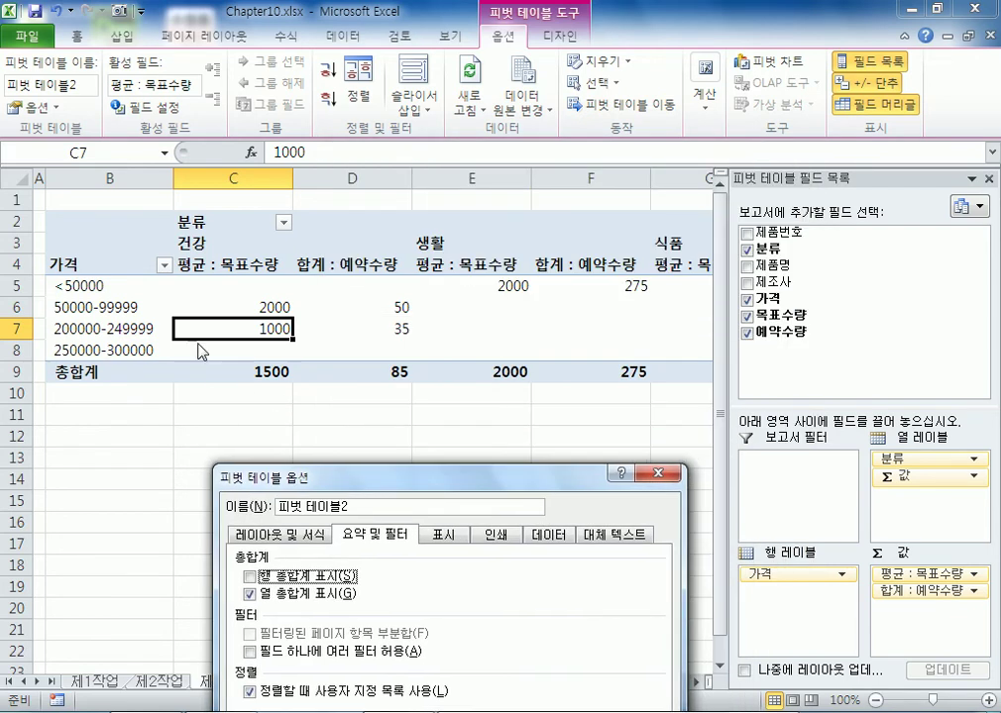
left_click_drag(565, 479, 551, 211)
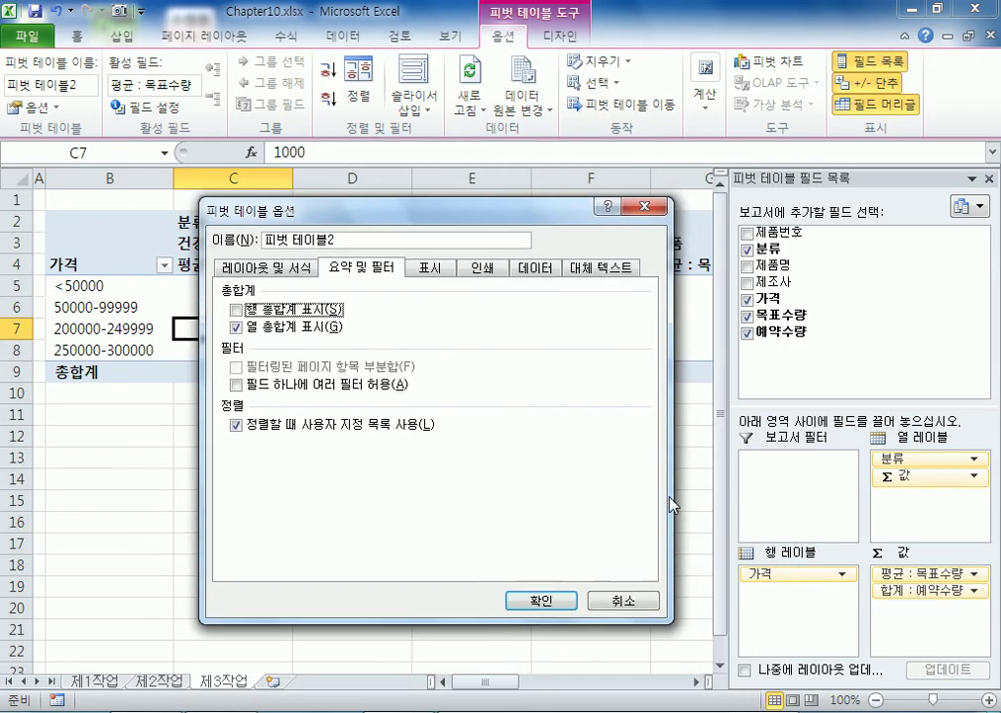
left_click(629, 603)
Step: Examine the row grand total columns for 목표수량 and 예약수량 in range I3:J9
left_click_drag(499, 692, 599, 692)
left_click_drag(351, 245, 508, 362)
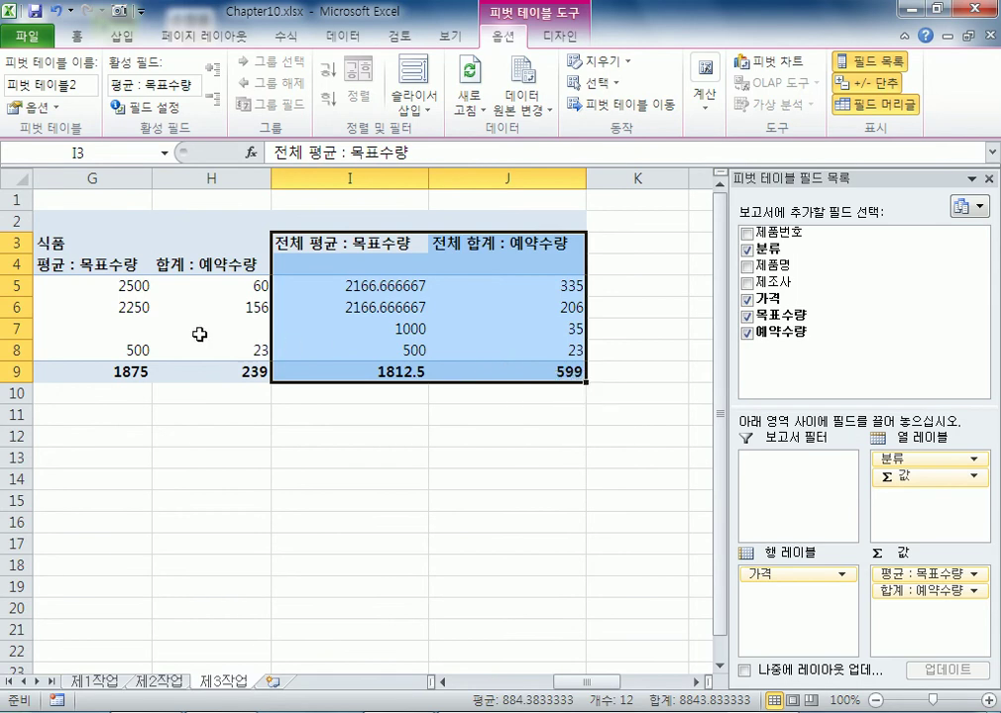
left_click(172, 324)
Step: Set the pivot table to merge and center cells with labels and to show *** in empty cells
left_click(32, 106)
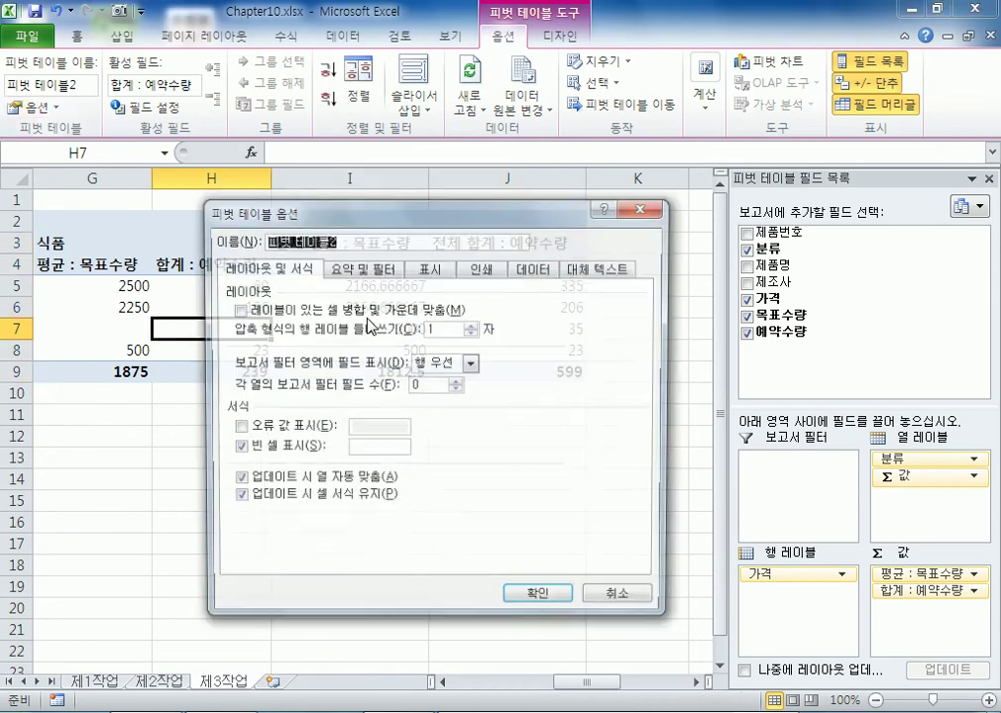
left_click(305, 313)
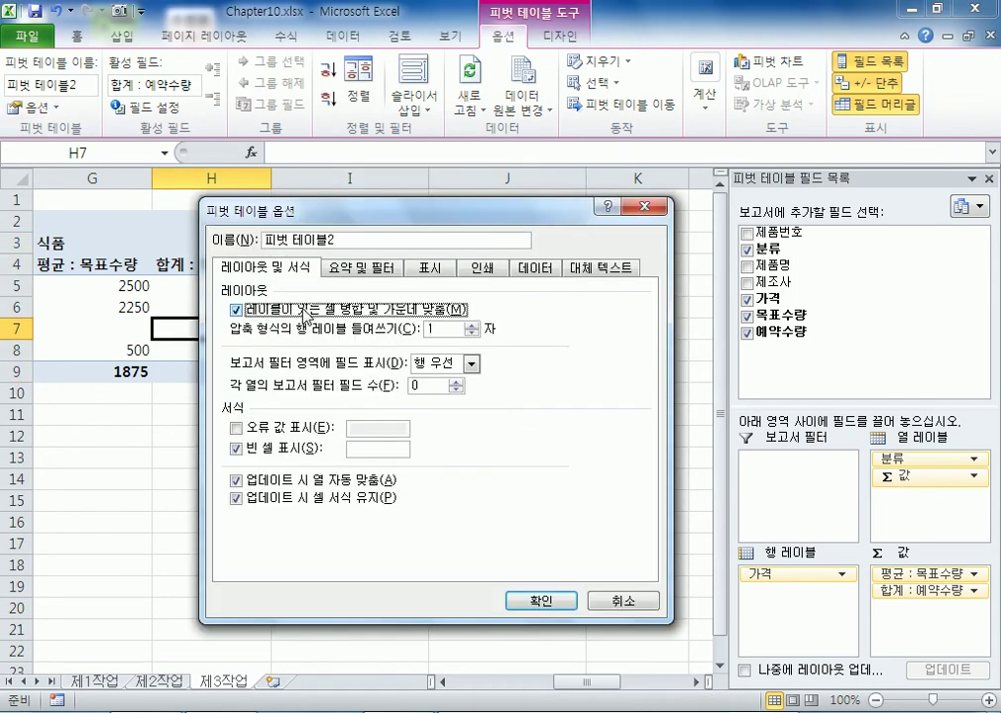
type("-")
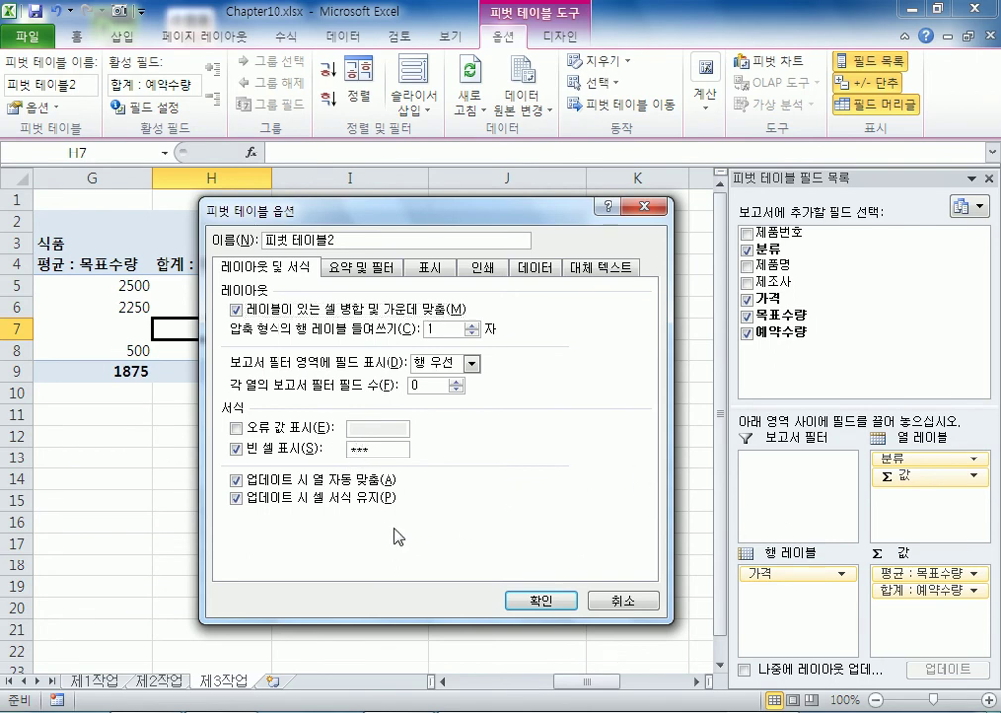
left_click_drag(238, 208, 238, 386)
left_click_drag(342, 385, 363, 203)
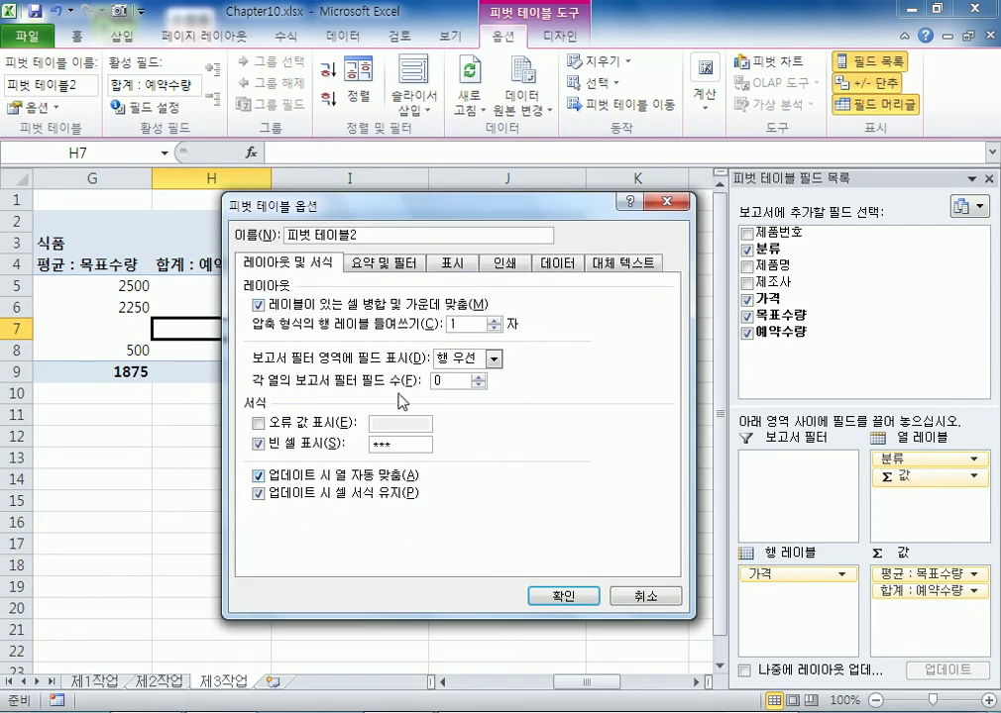
Step: Turn off the pivot table's row grand totals and apply the pivot table options
left_click(367, 266)
left_click(307, 307)
left_click(560, 598)
key("Home")
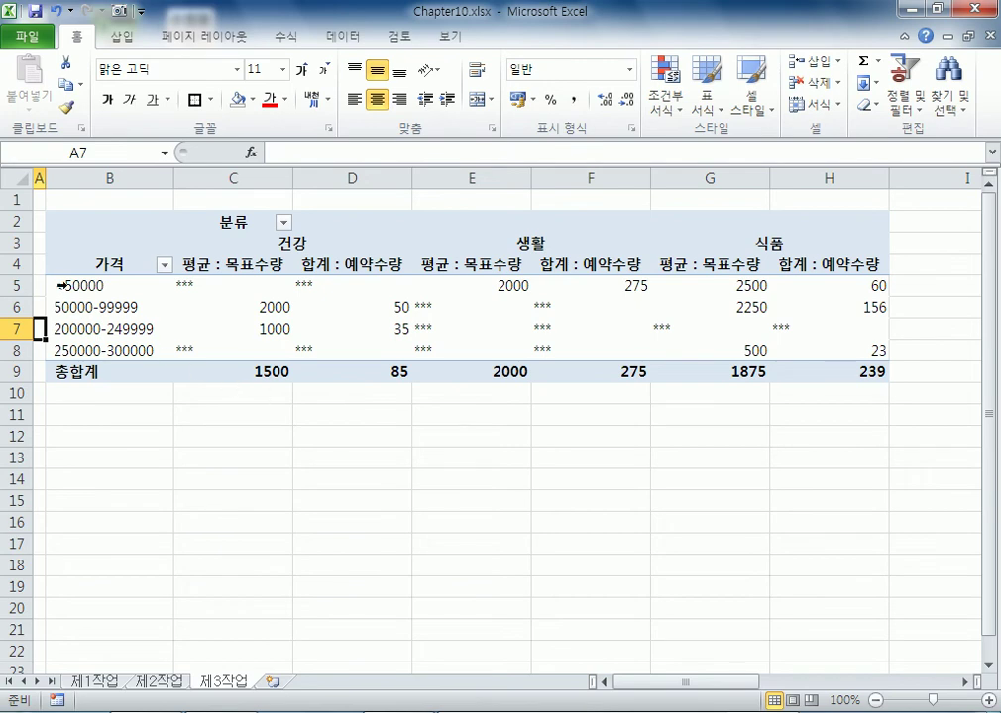
Step: Center the contents of pivot table range B5:H9 and apply the comma style to its numbers
left_click(133, 286)
left_click_drag(132, 286, 798, 374)
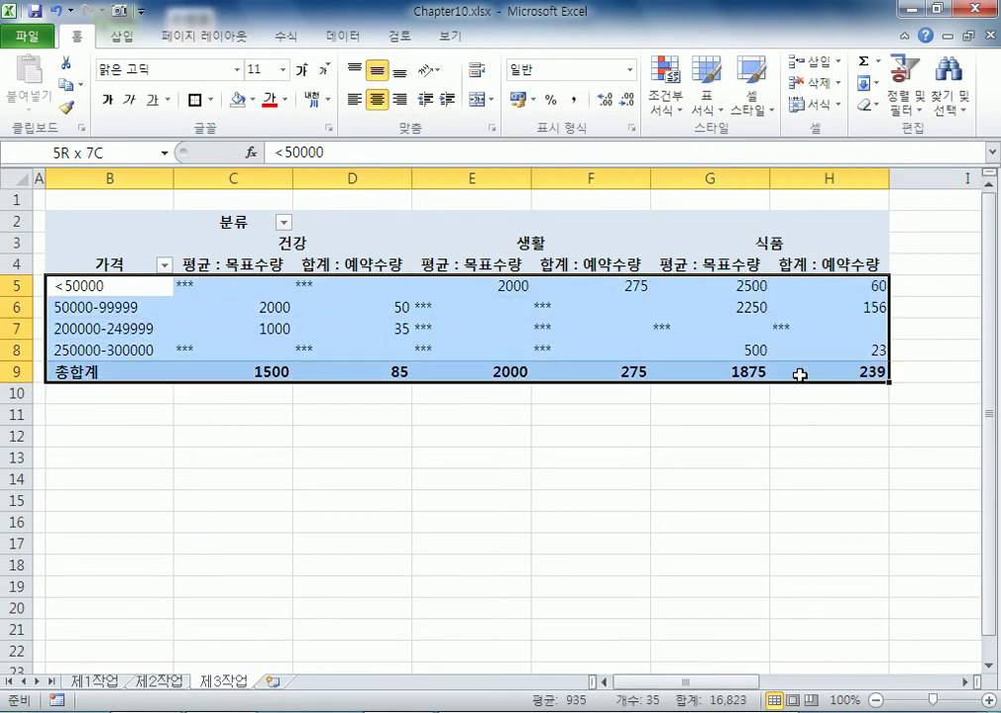
left_click_drag(798, 374, 798, 374)
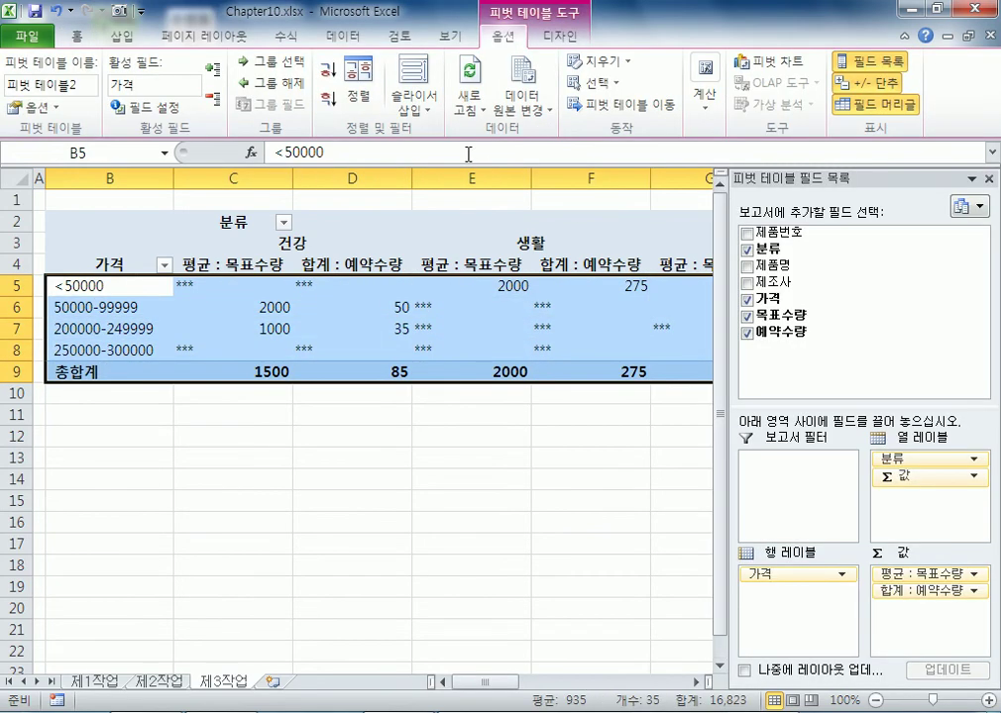
left_click(74, 37)
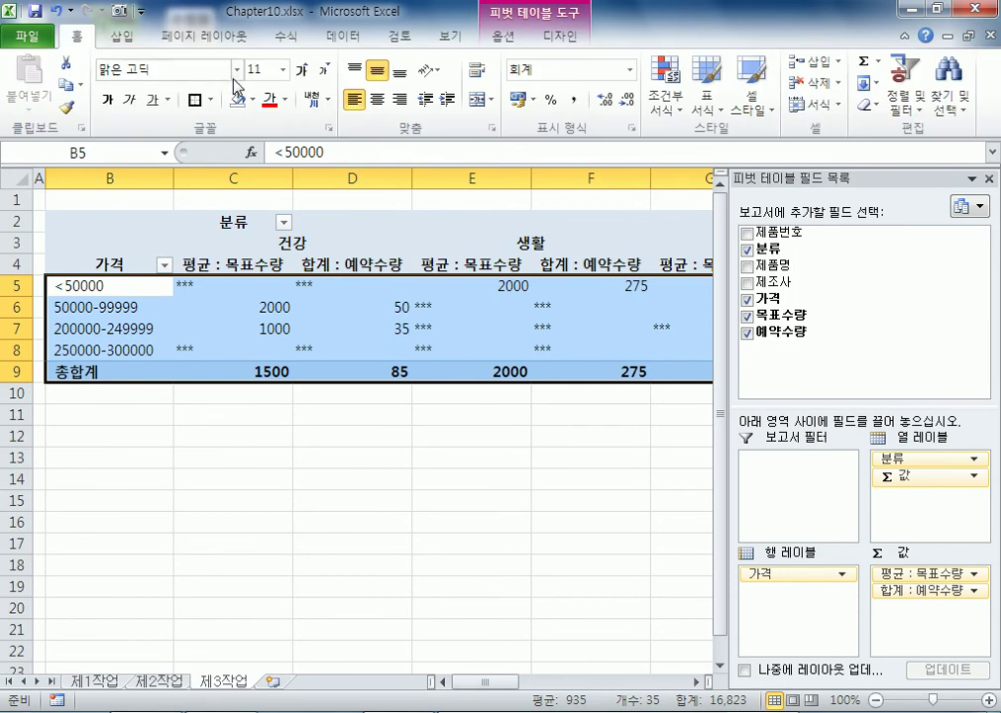
left_click(377, 99)
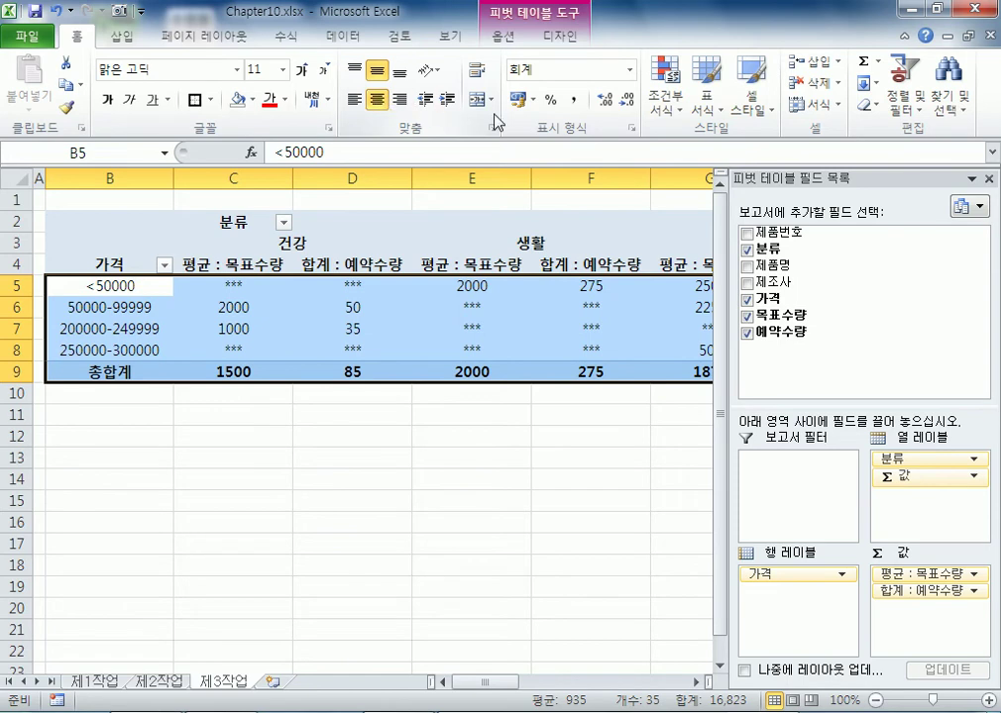
left_click(575, 101)
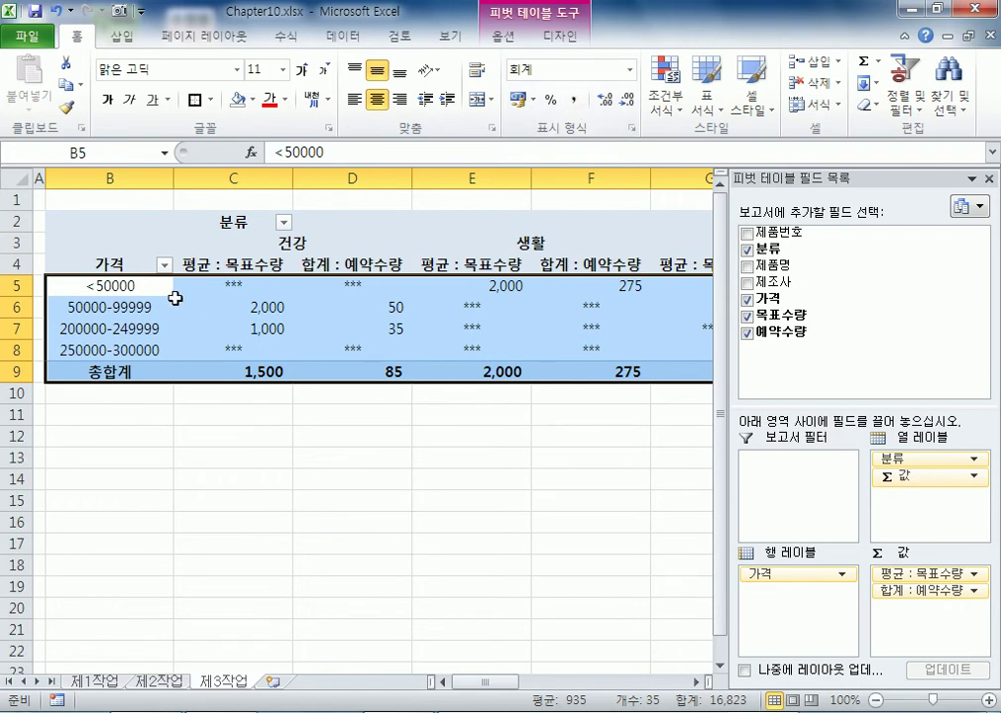
Step: Toggle center alignment off and on again for B5:H9 and reapply the comma style
left_click_drag(107, 263, 655, 262)
left_click_drag(114, 285, 456, 365)
left_click_drag(573, 686, 499, 658)
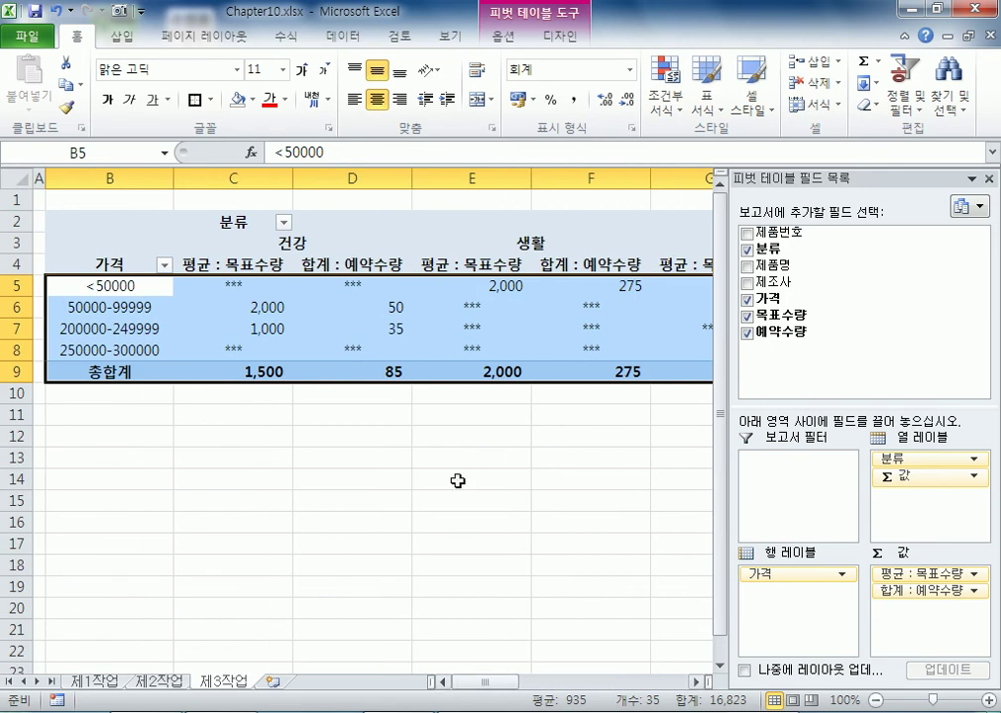
left_click(373, 104)
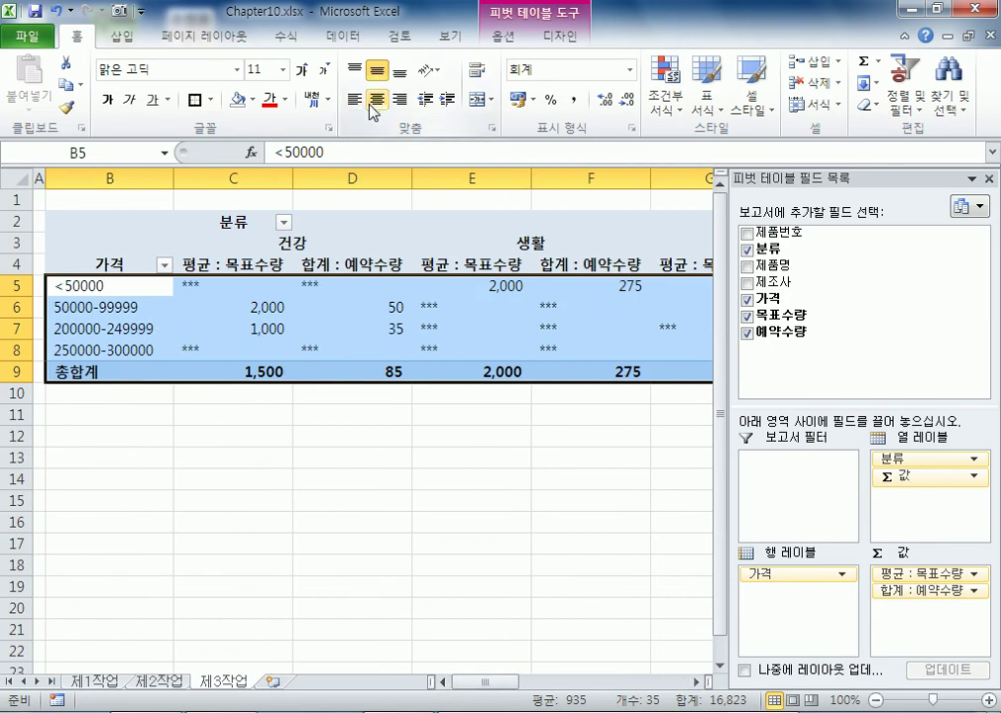
left_click(376, 103)
left_click(584, 100)
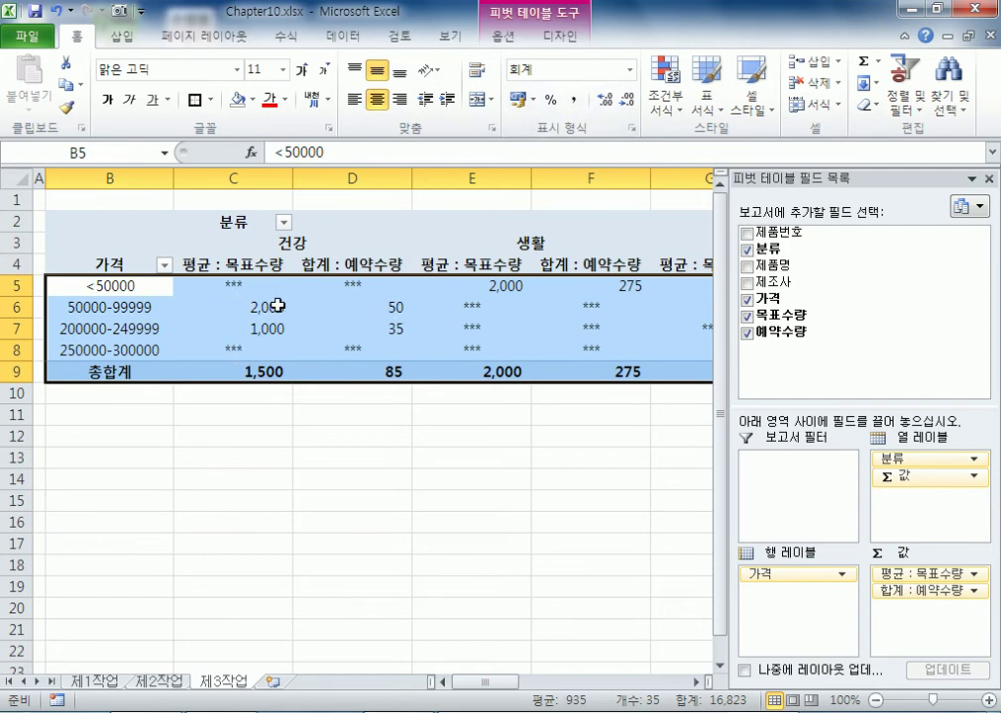
mouse_move(395, 328)
mouse_move(394, 372)
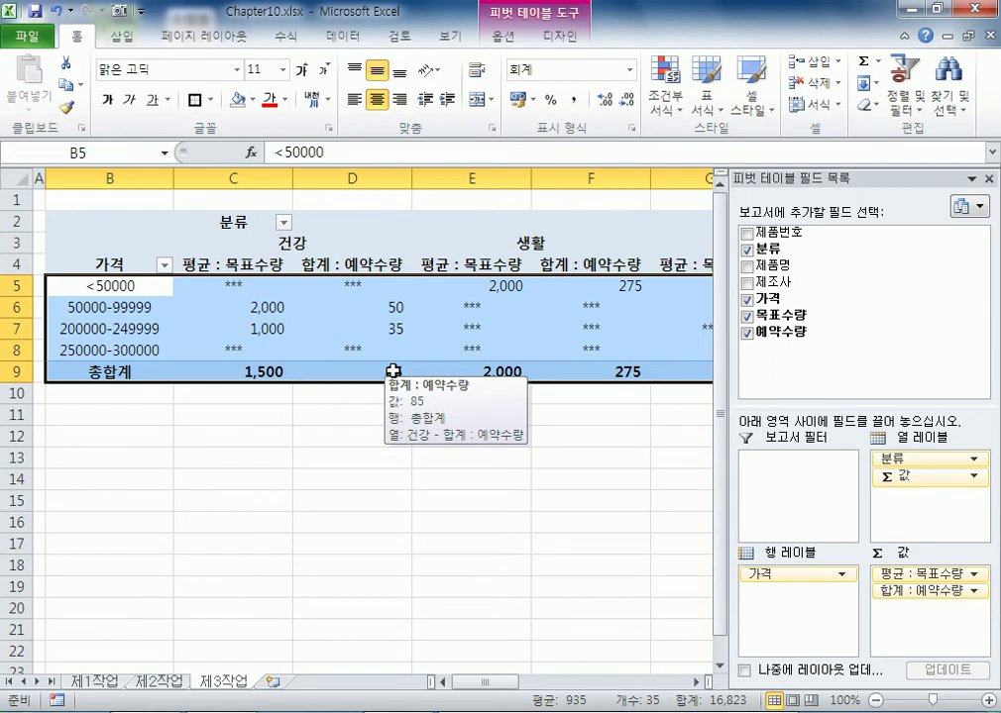
left_click(257, 306)
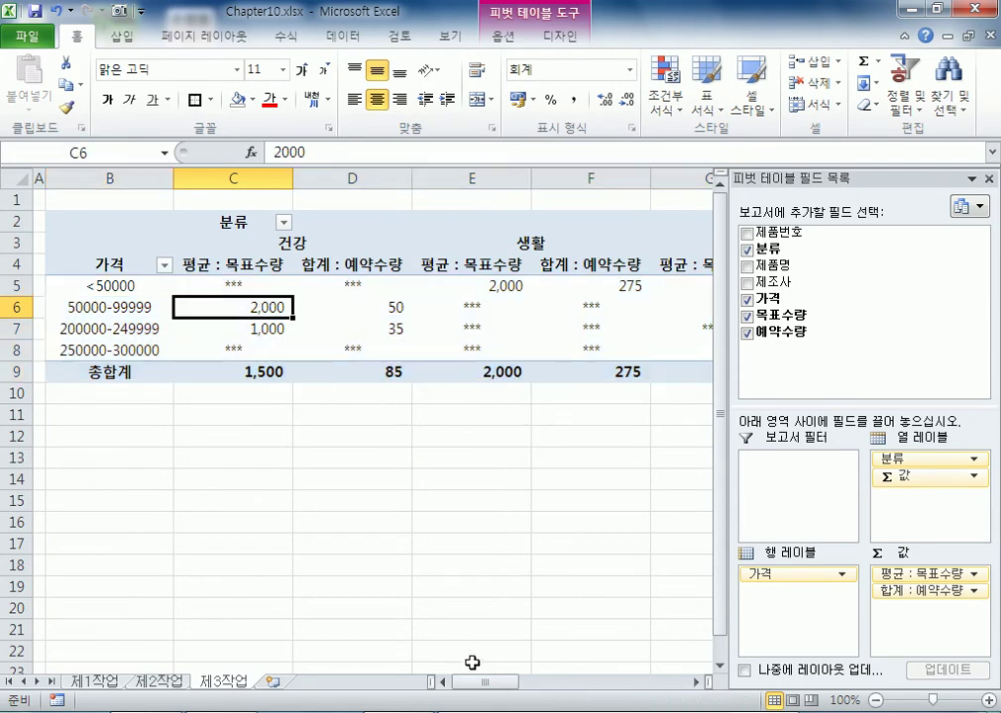
Step: Sort the 분류 column labels (건강, 생활, 식품) in descending text order
left_click_drag(478, 681, 512, 686)
left_click(196, 242)
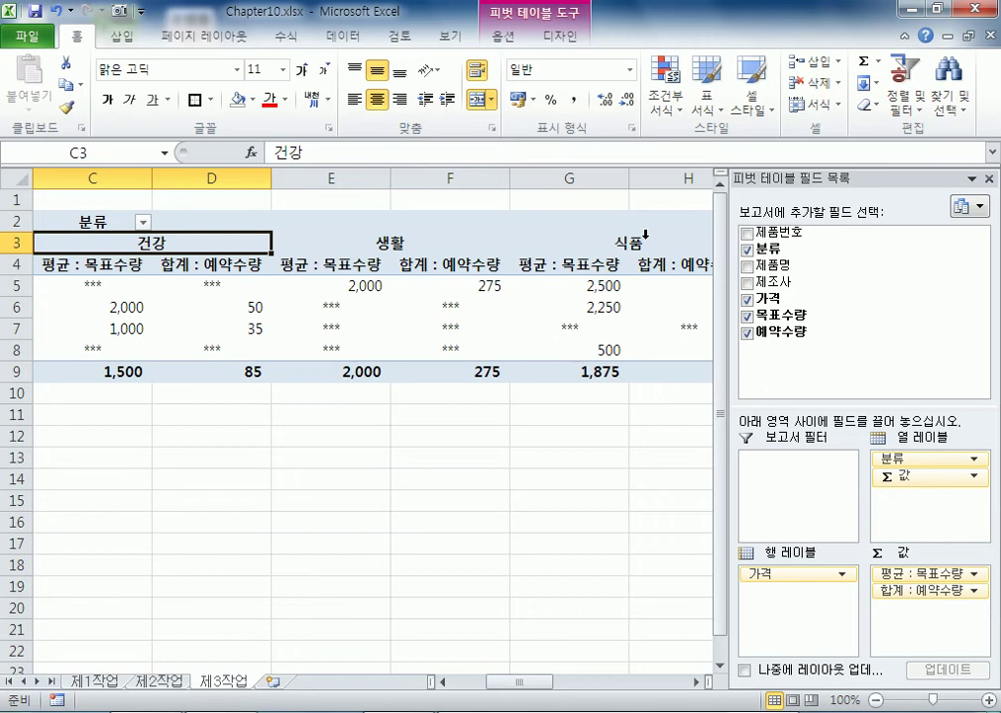
left_click(351, 241)
left_click(594, 240)
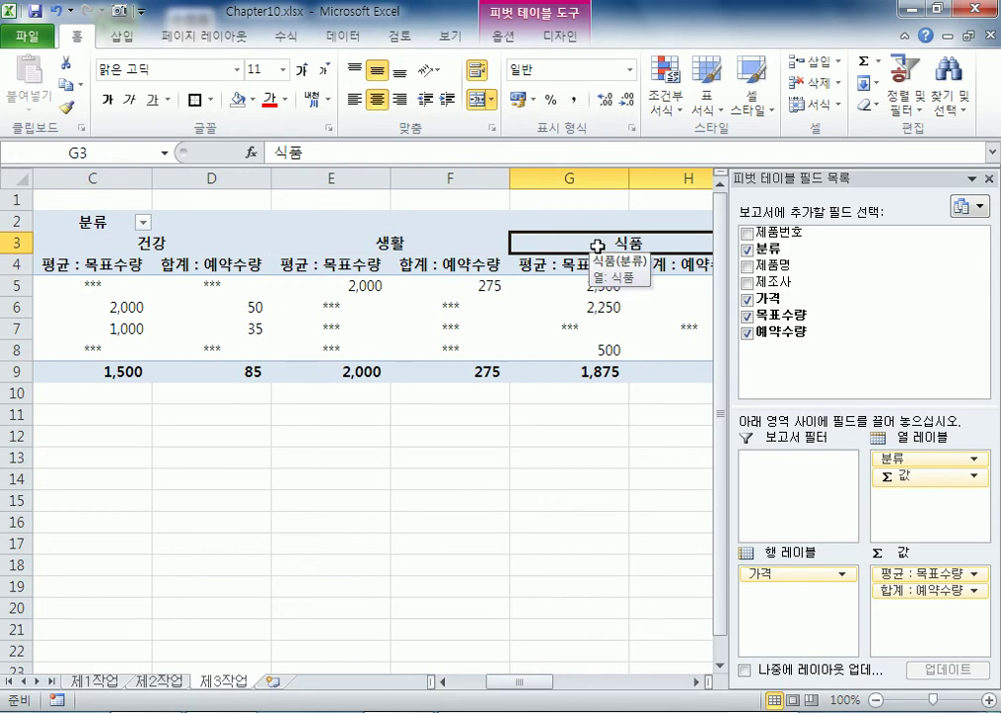
left_click(510, 40)
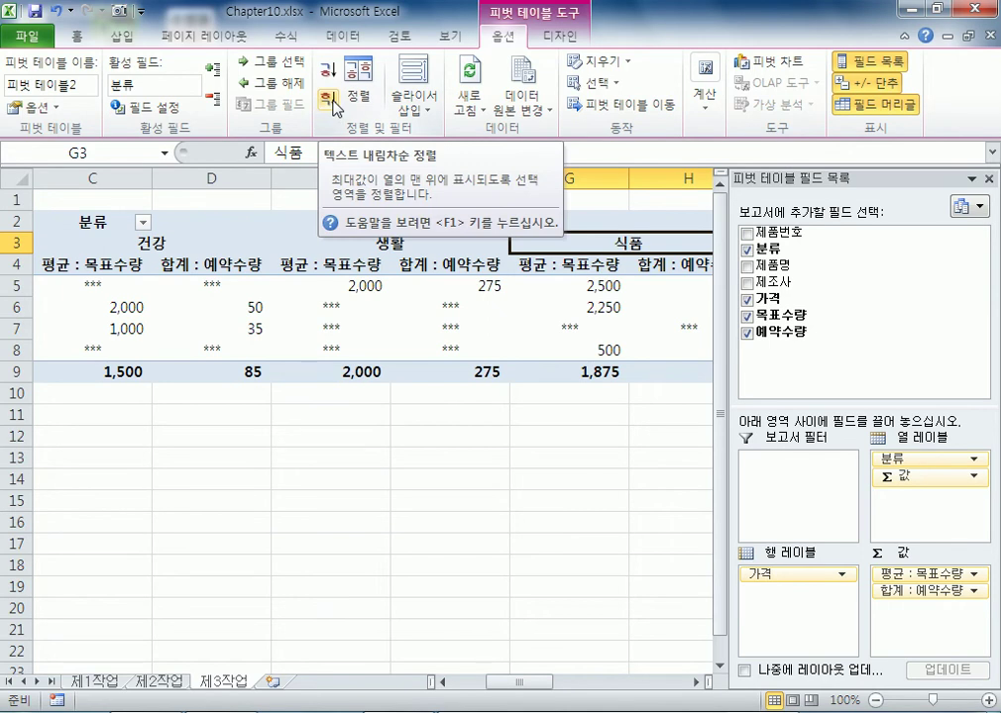
left_click(344, 38)
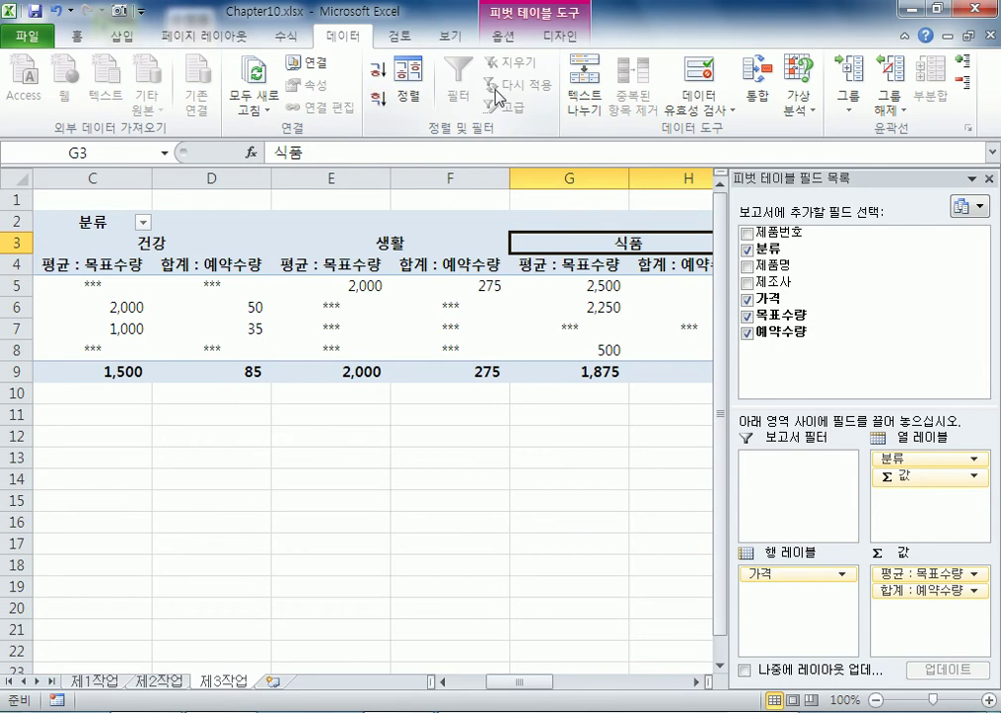
left_click(498, 36)
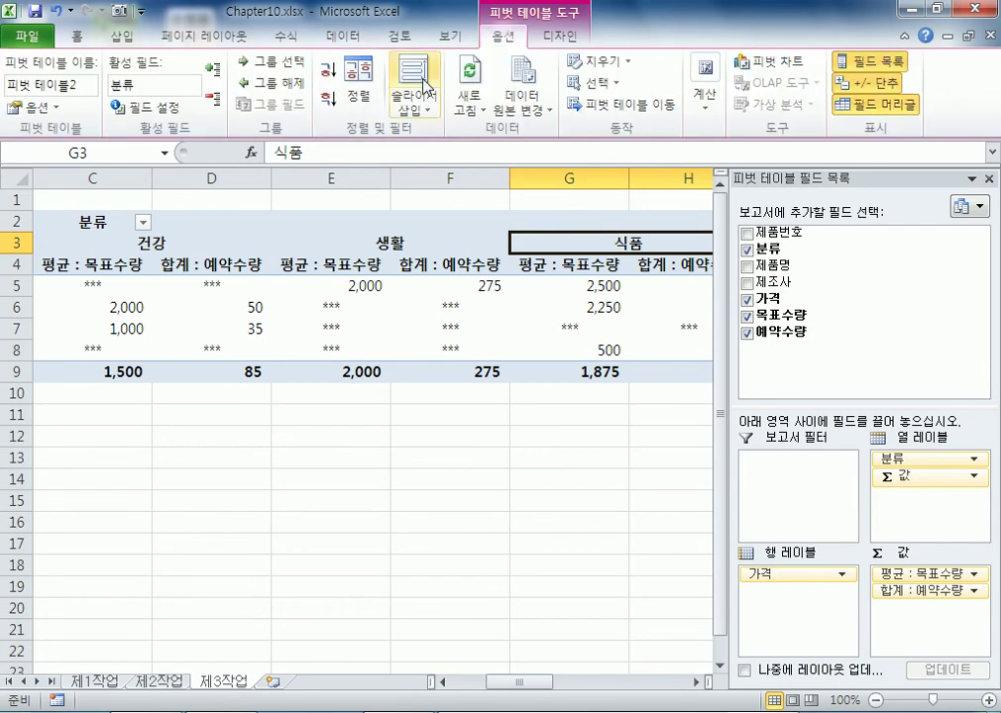
left_click(332, 100)
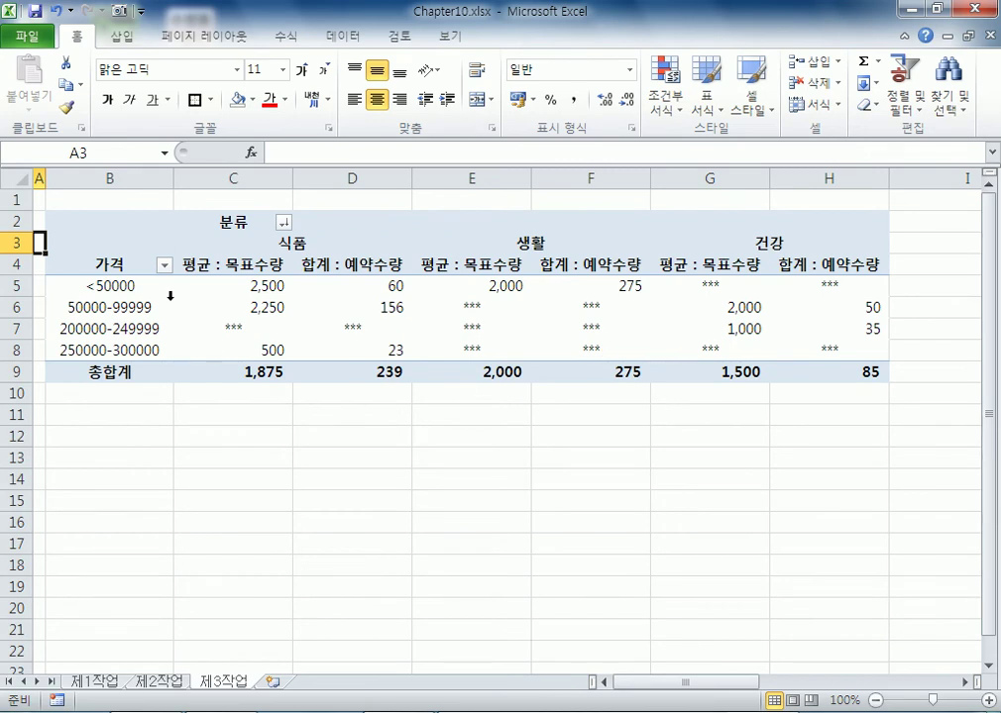
Step: Review the number format of range B5:H9 and the 가격 row labels
left_click_drag(80, 289, 863, 373)
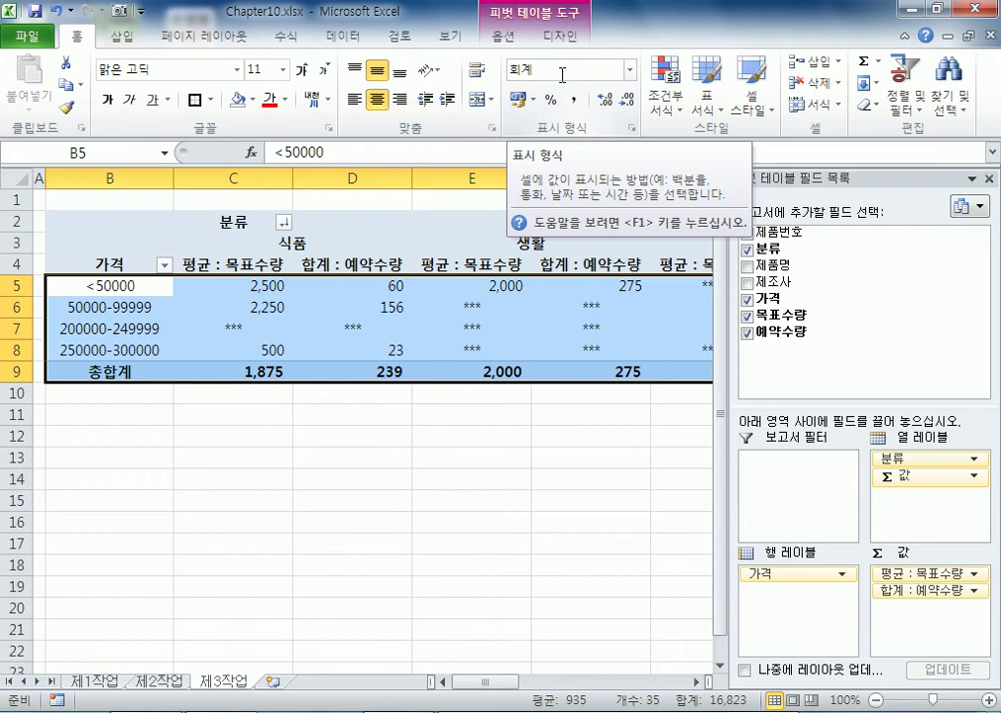
left_click(79, 264)
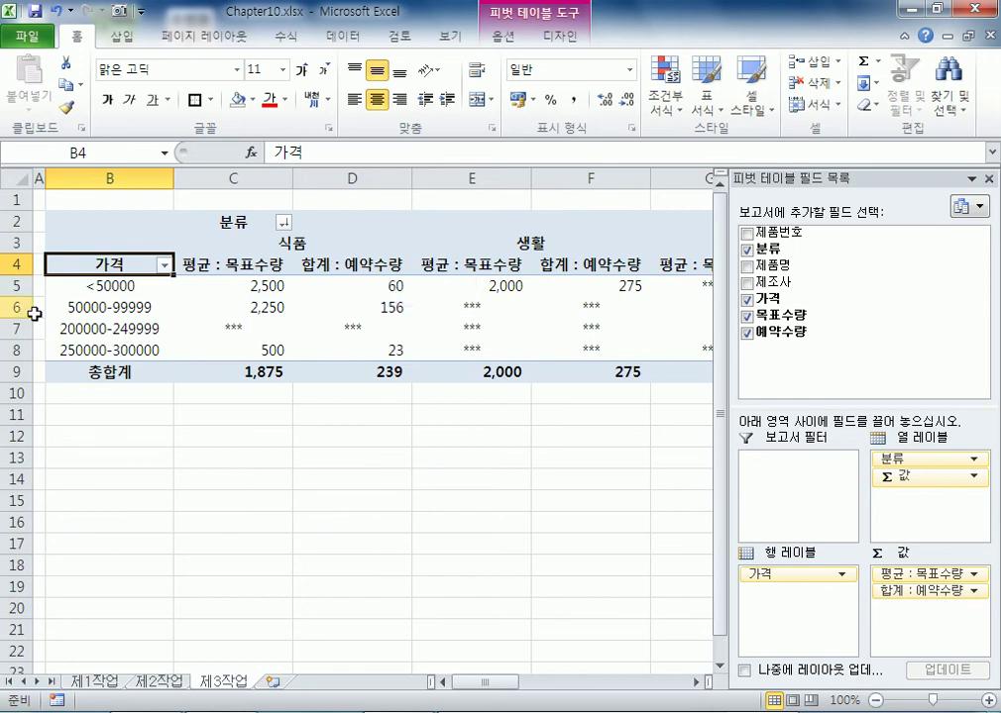
left_click(109, 287)
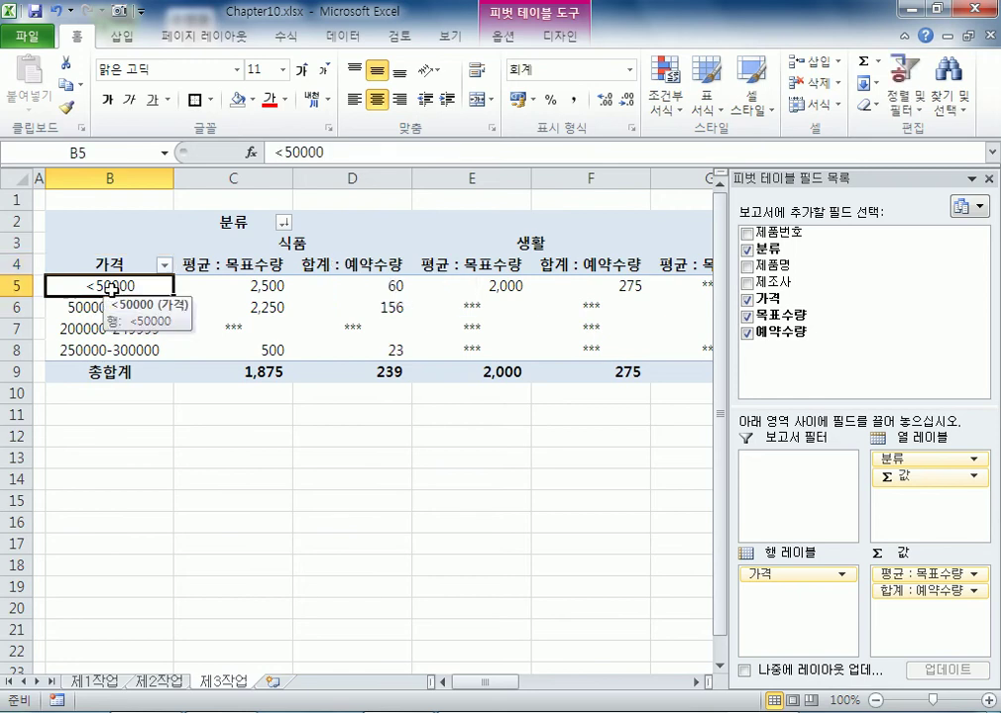
Step: Turn off merging and centering of labeled cells in the pivot table options
left_click(501, 44)
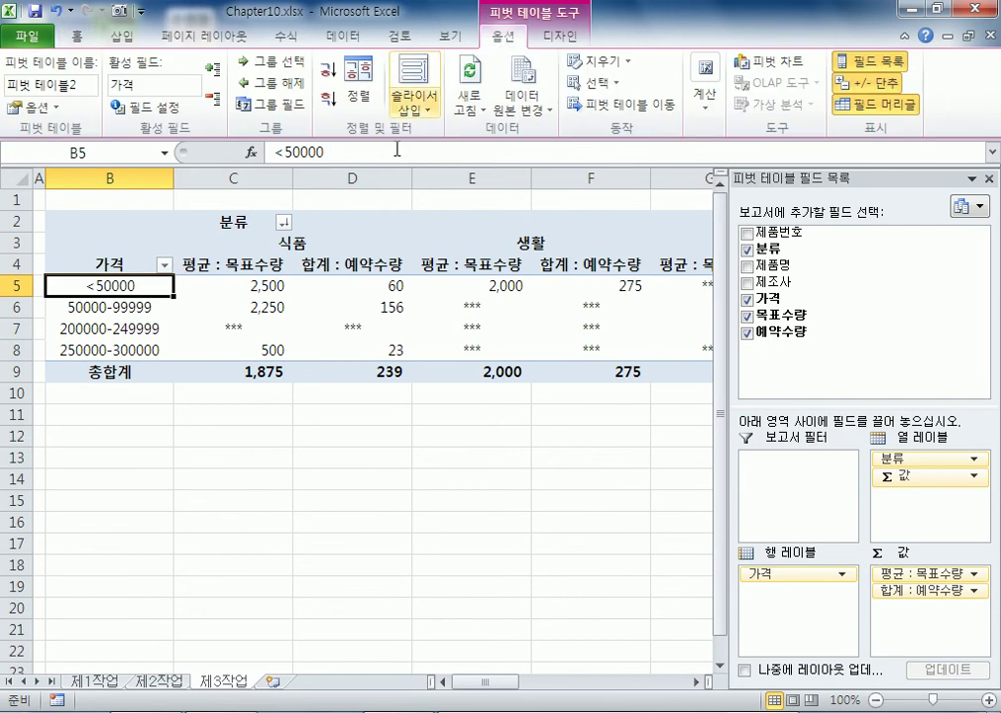
left_click(237, 243)
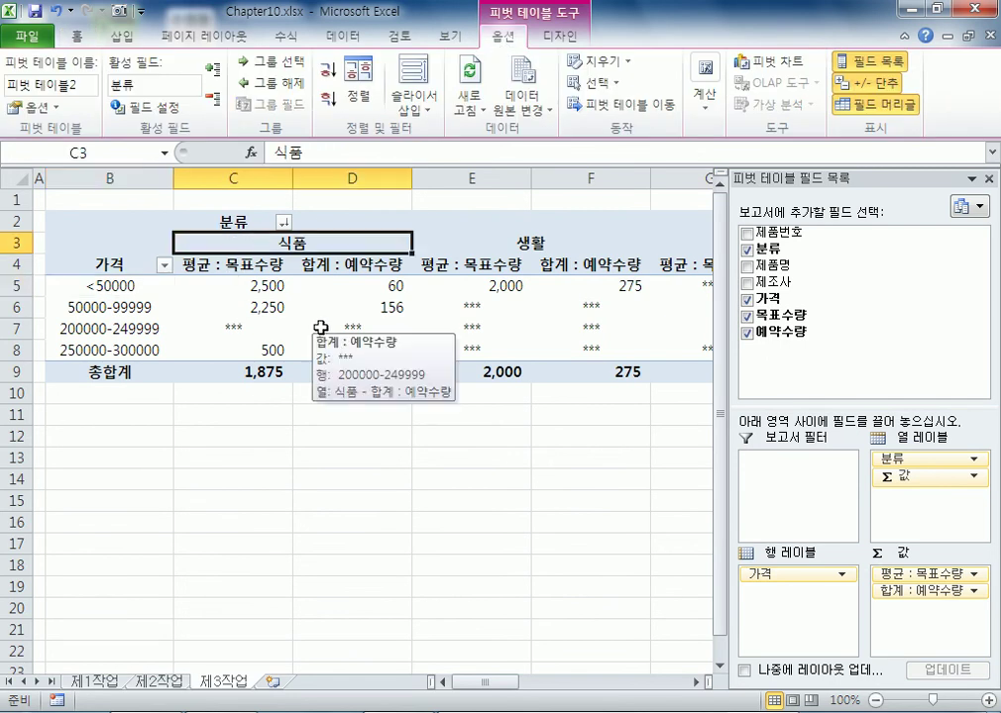
left_click(37, 106)
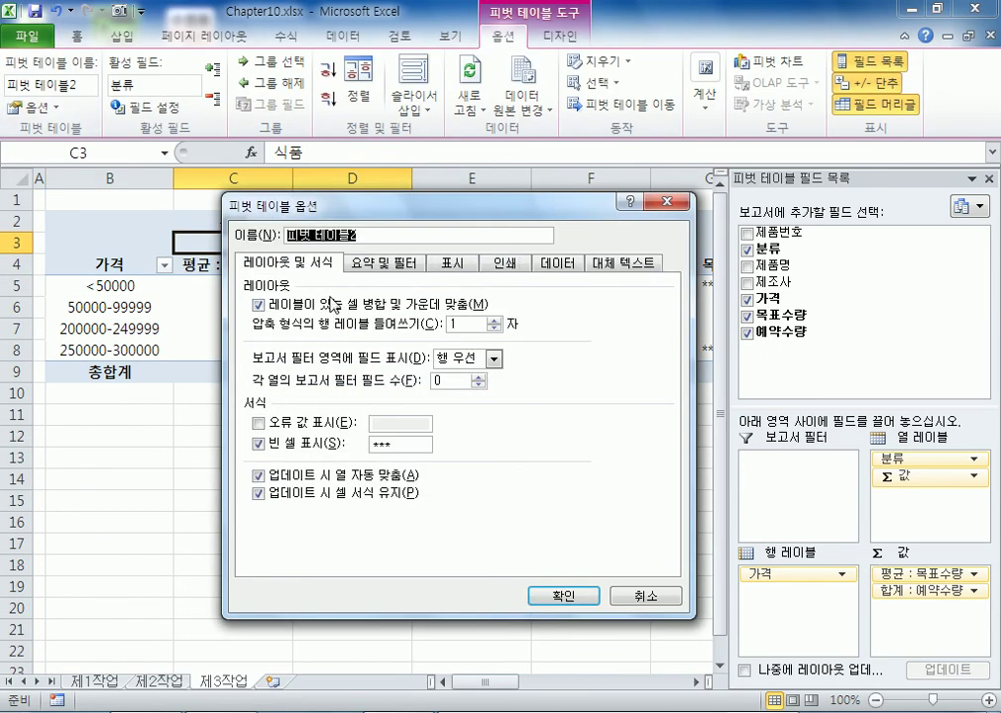
left_click(330, 304)
left_click(563, 595)
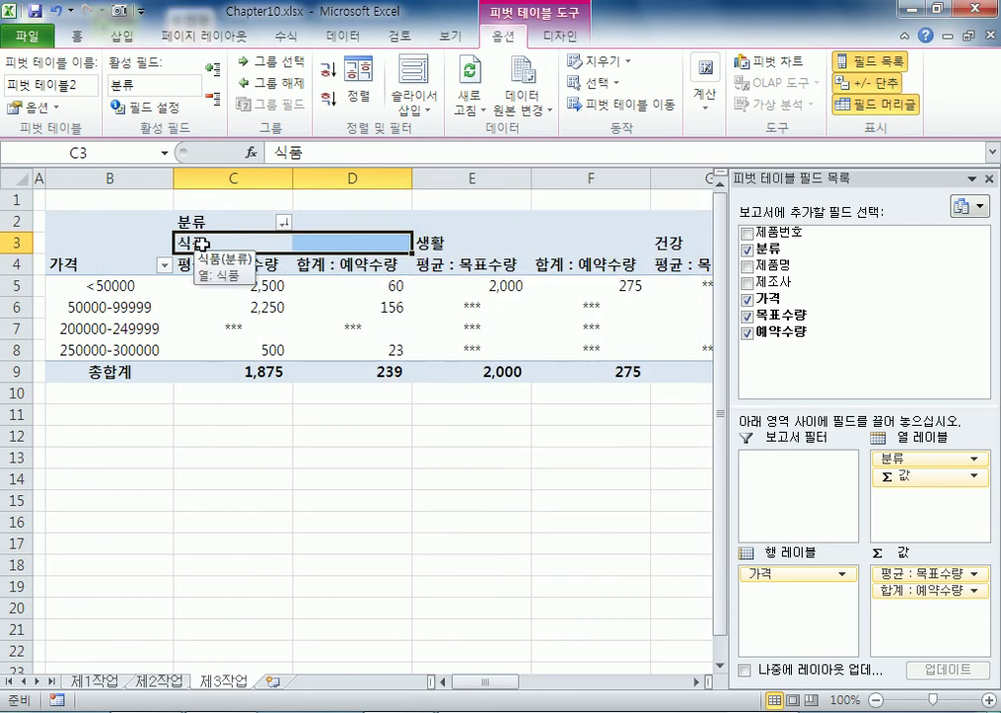
Step: Select the unmerged 식품 label cells in C3:D3 and re-enable merging and centering of cells with labels
left_click_drag(200, 245, 345, 243)
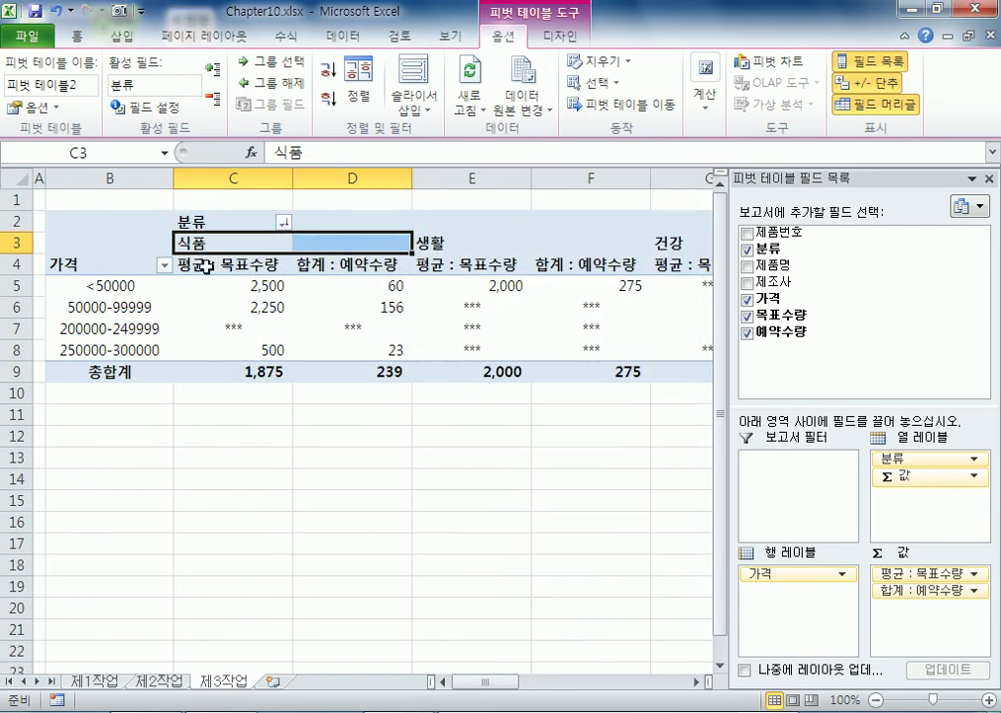
left_click(205, 243)
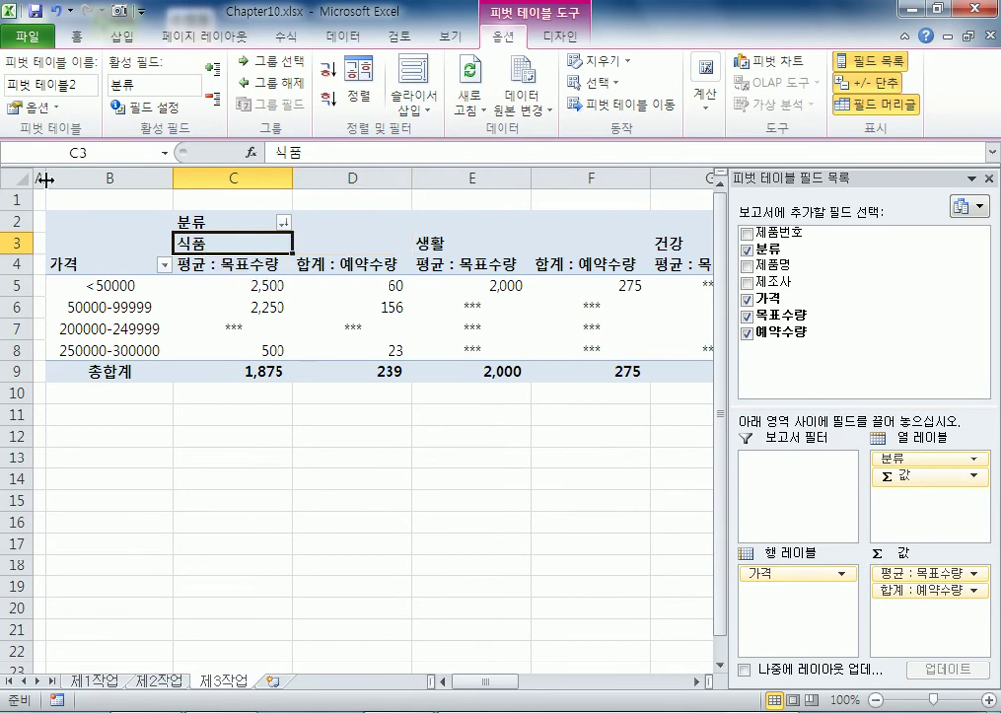
left_click(32, 106)
left_click(270, 308)
left_click_drag(321, 205, 179, 371)
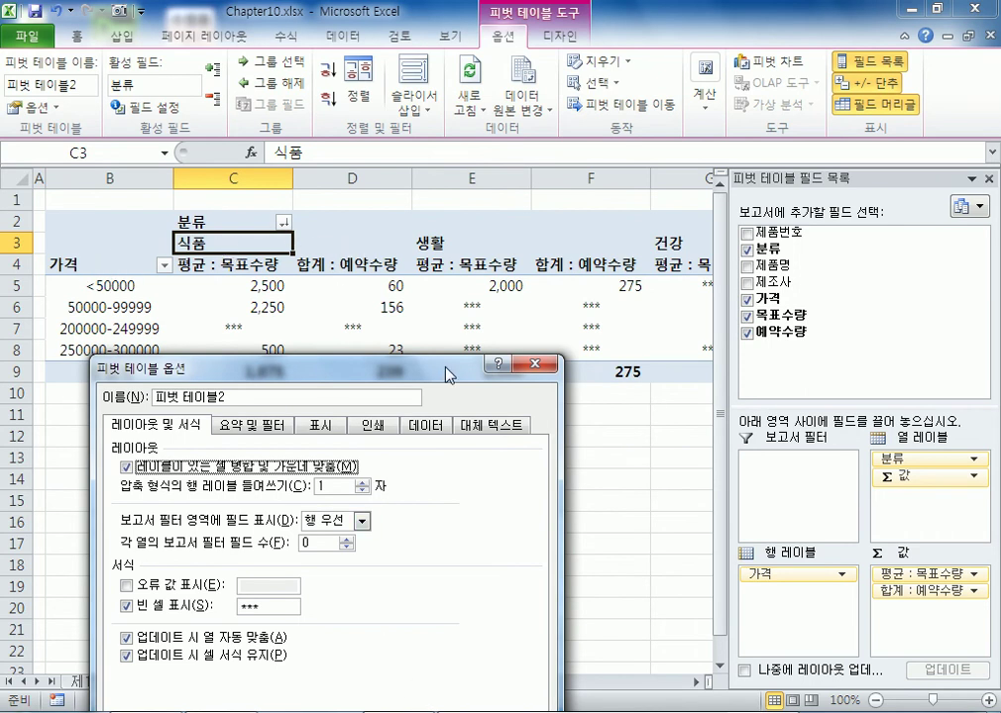
left_click_drag(442, 375, 792, 133)
left_click(762, 516)
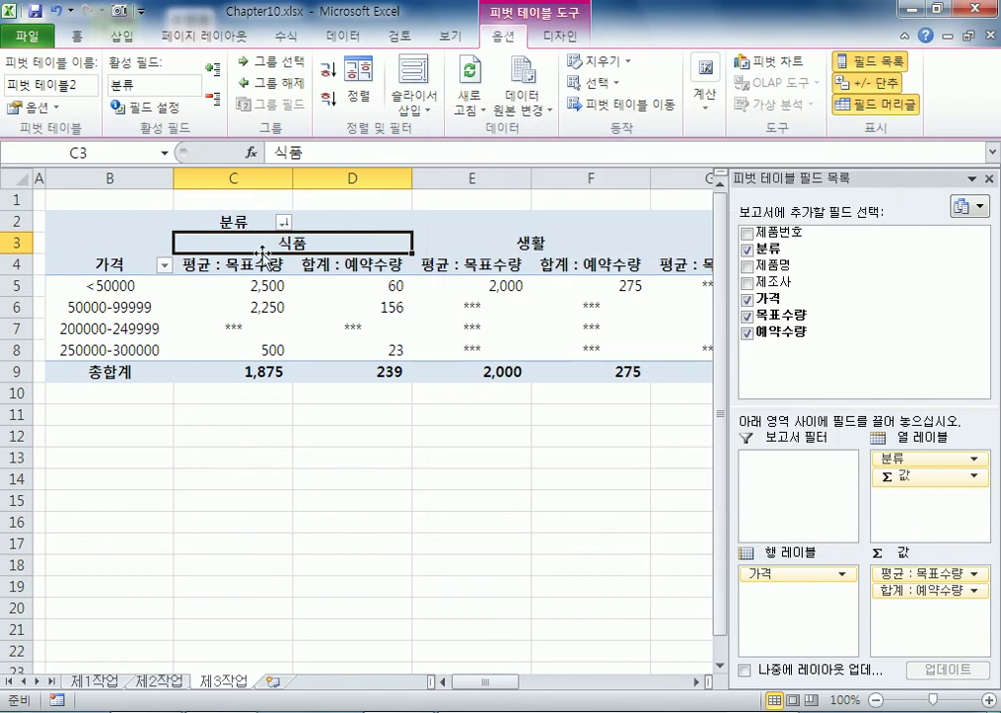
Step: Sort the 분류 labels ascending and back to descending order from the 식품 label
left_click(494, 238)
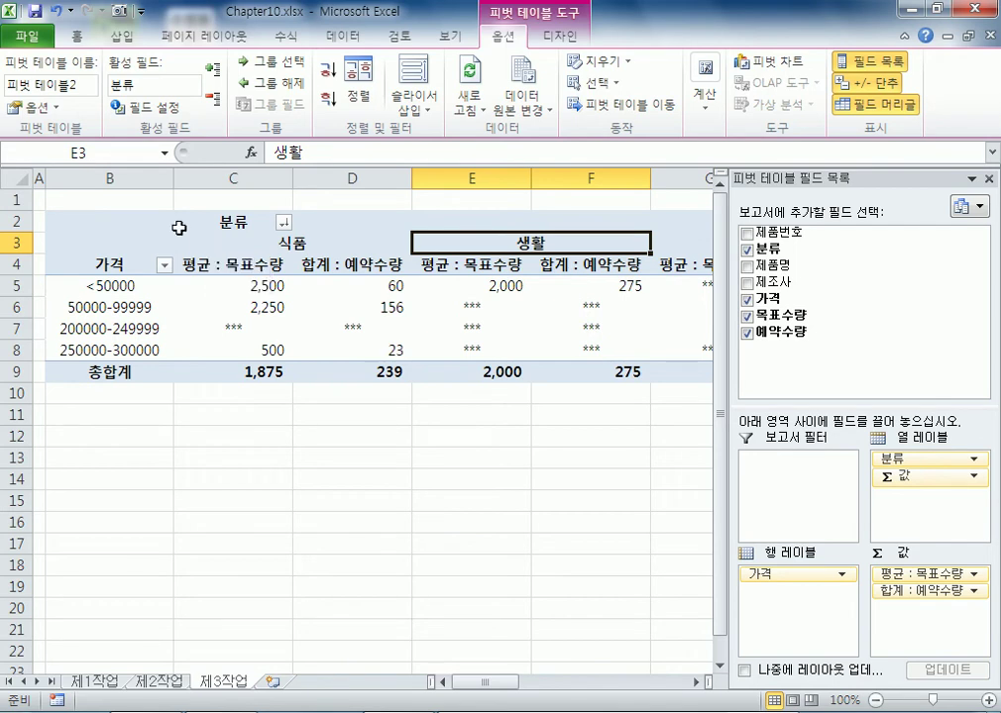
left_click(295, 250)
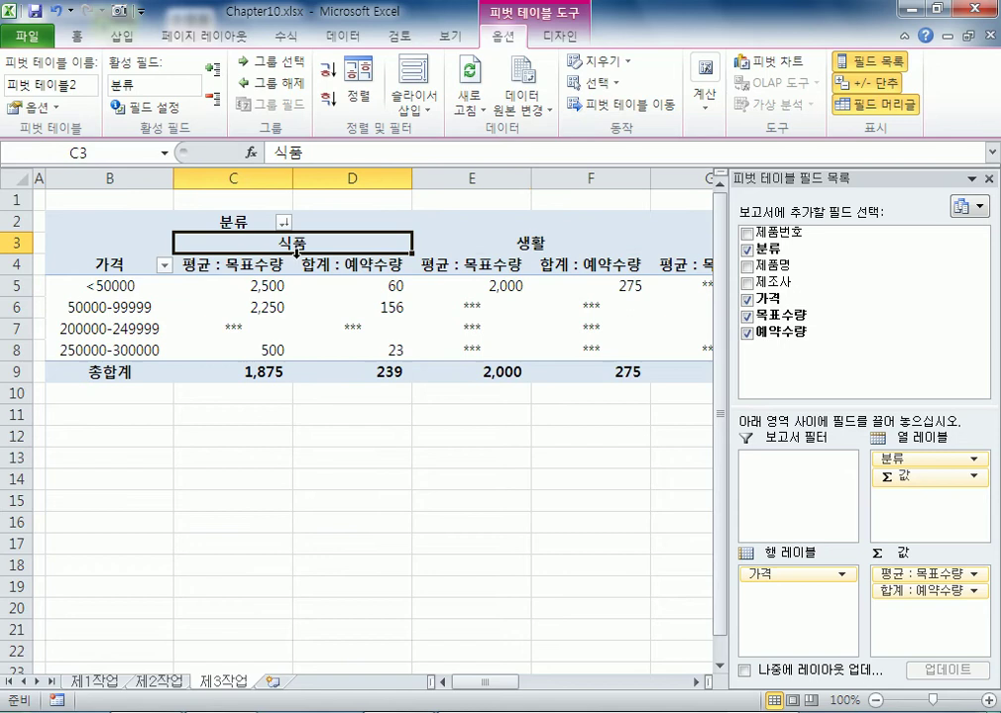
left_click(329, 74)
left_click(328, 104)
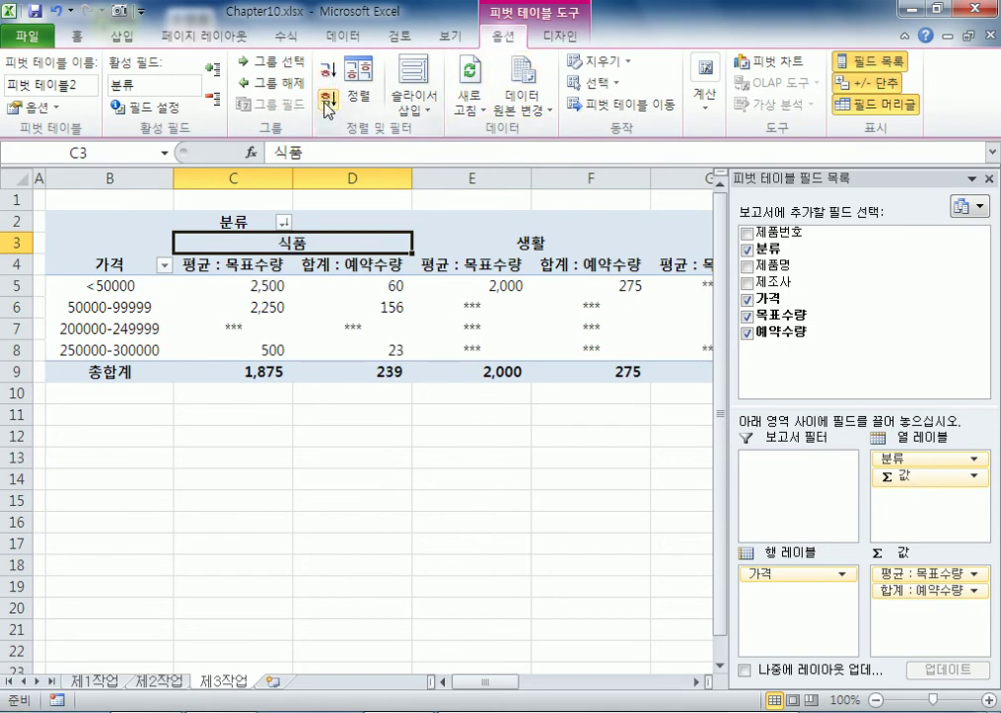
Step: Review the pivot table's empty-cell display and grand total options and the formatting of its body cells
left_click(236, 322)
left_click(30, 106)
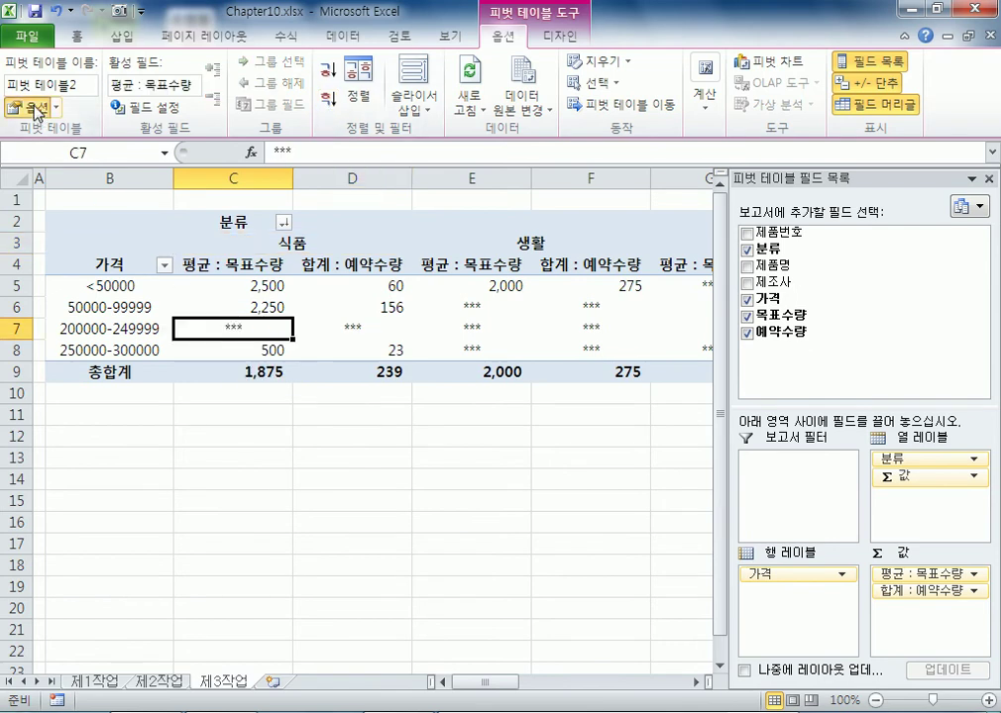
left_click(616, 367)
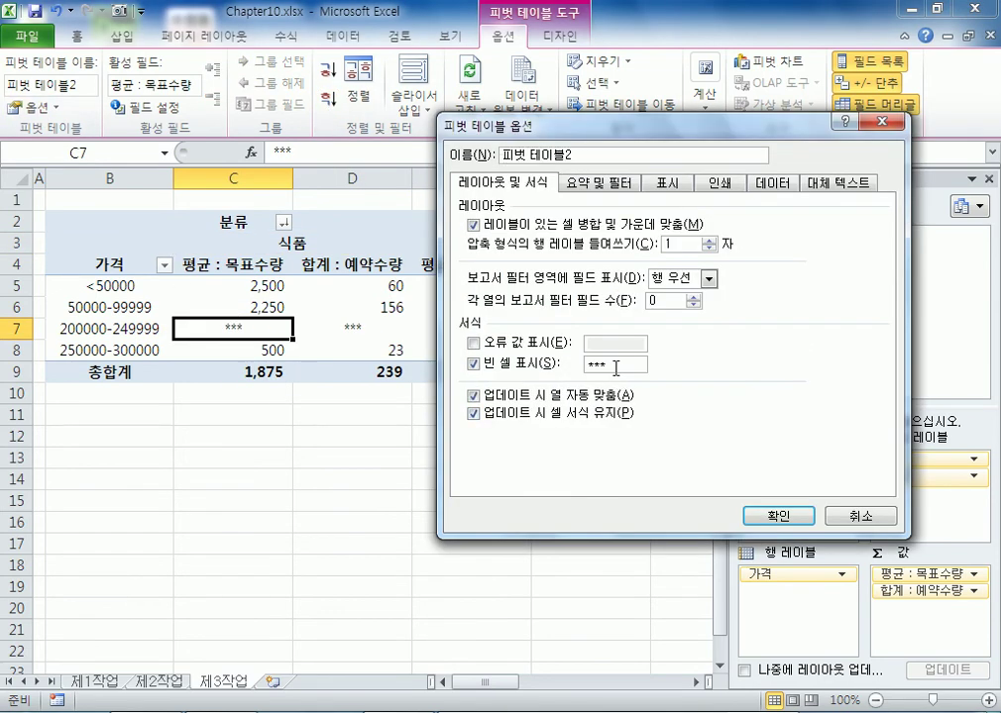
left_click(584, 183)
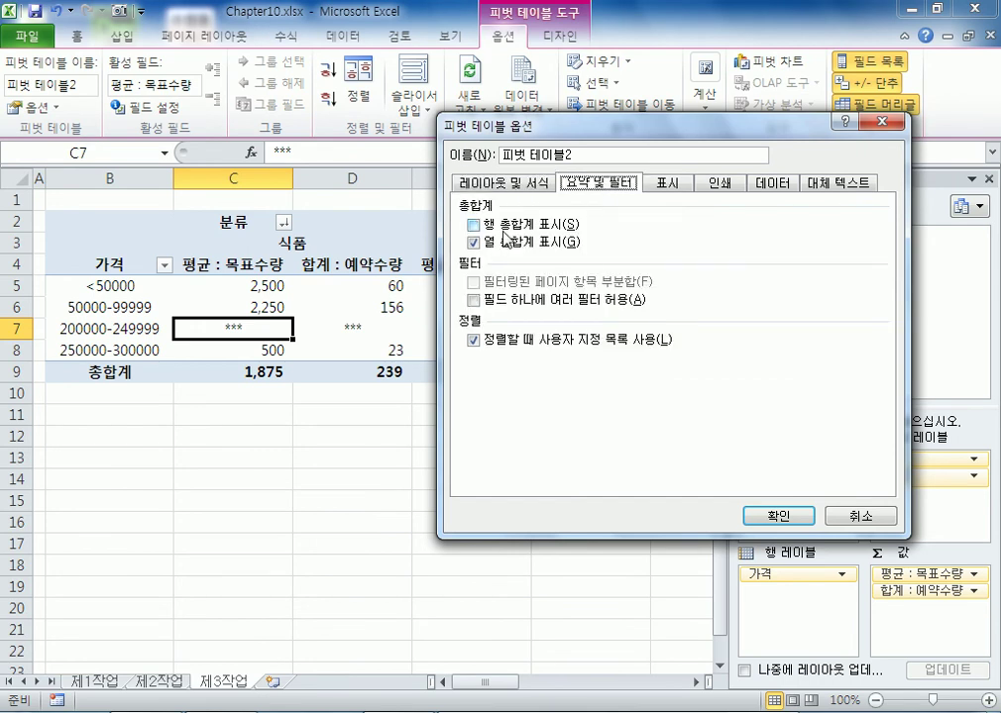
left_click(777, 516)
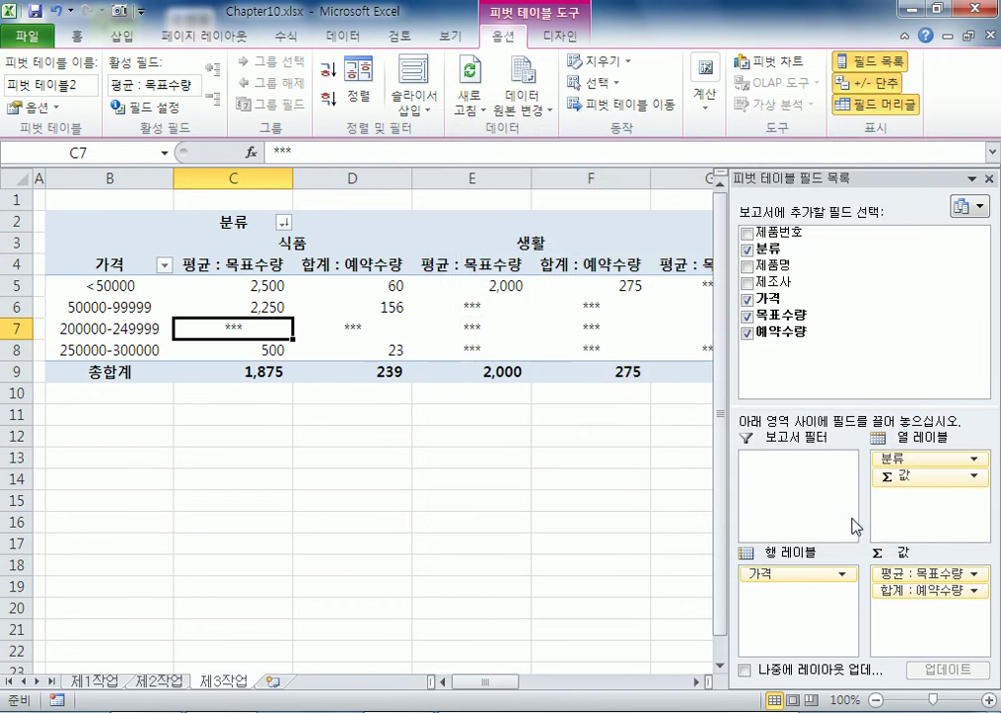
left_click_drag(124, 287, 656, 364)
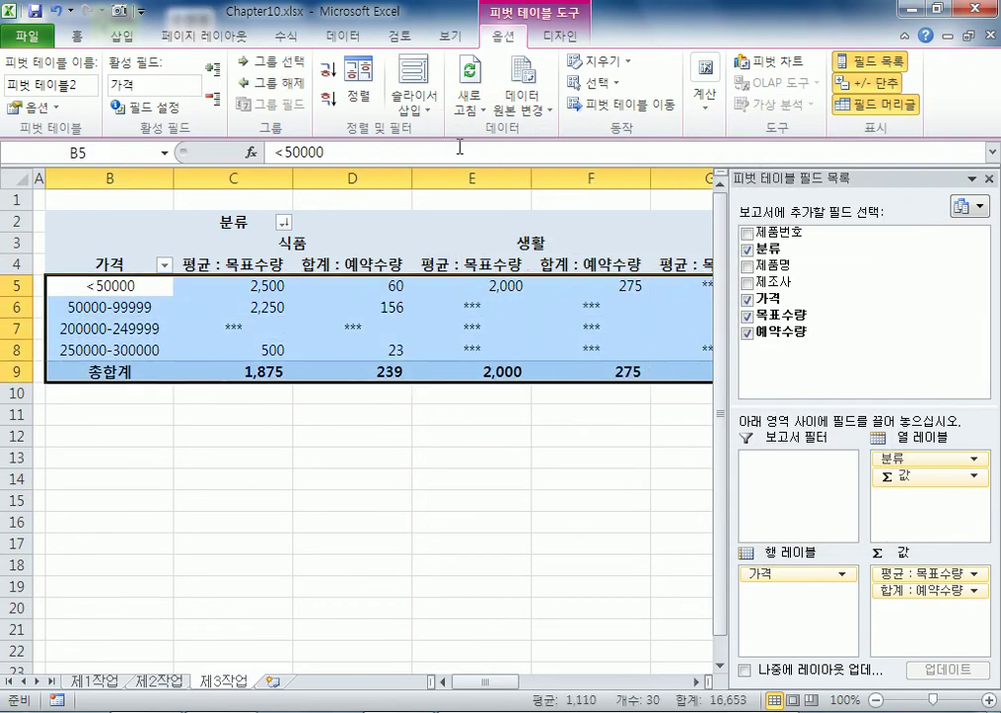
left_click(264, 374)
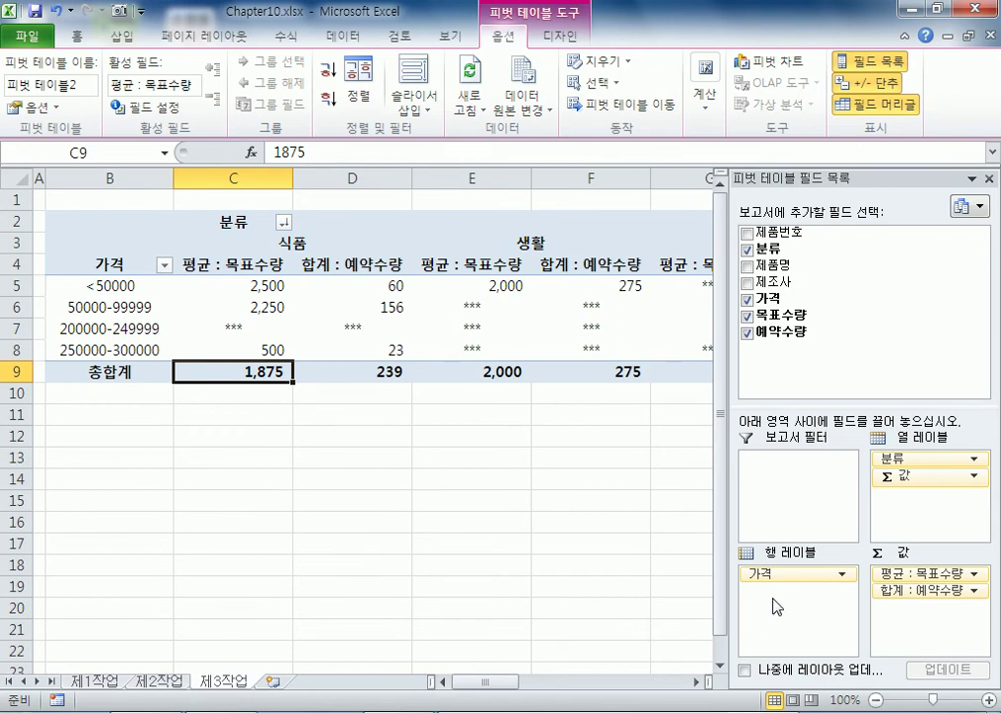
Step: Delete columns B:J on 제3작업 to remove the existing pivot table
left_click_drag(109, 178, 507, 178)
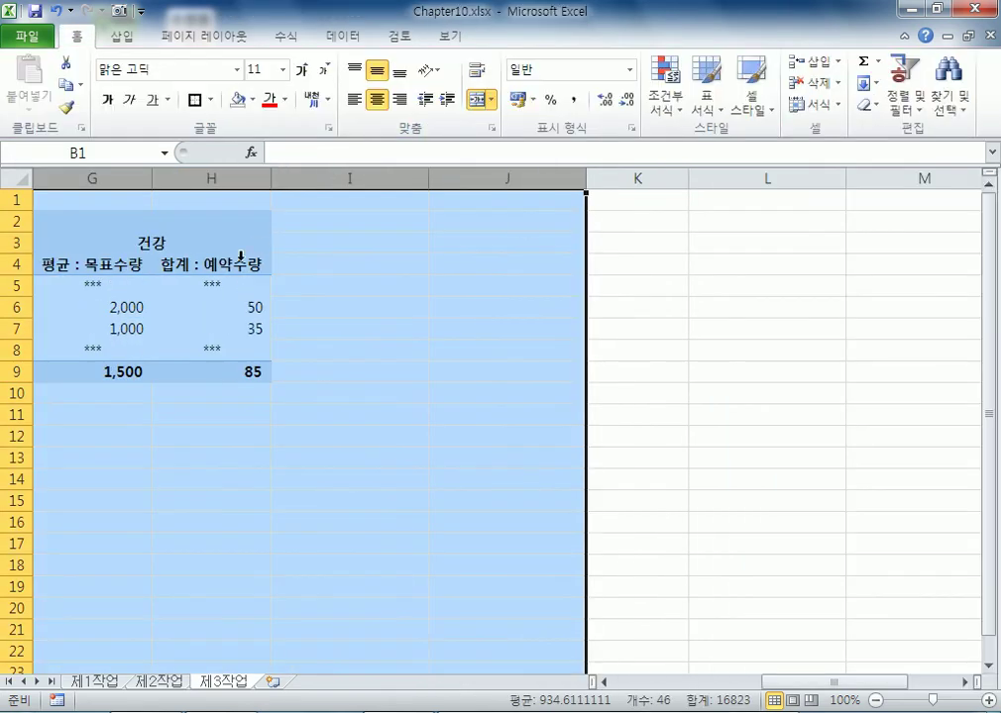
right_click(247, 260)
left_click(307, 426)
left_click(107, 452)
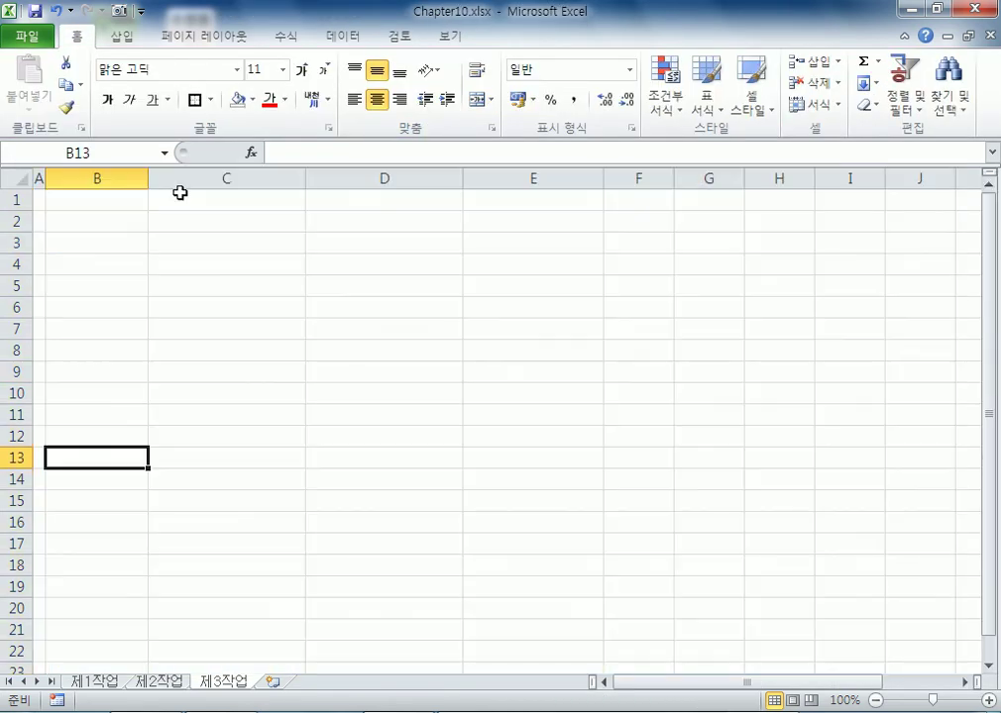
Step: Delete the leftover wide columns B:E from the empty 제3작업 sheet
left_click_drag(97, 178, 577, 179)
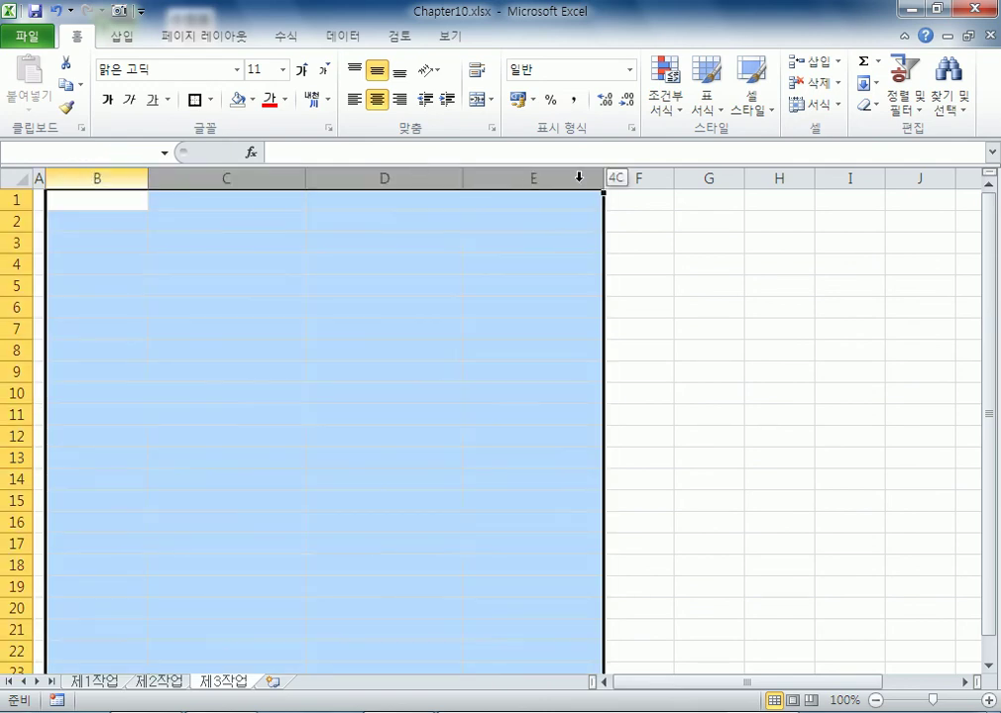
right_click(580, 180)
left_click(637, 338)
left_click(310, 374)
key("Home")
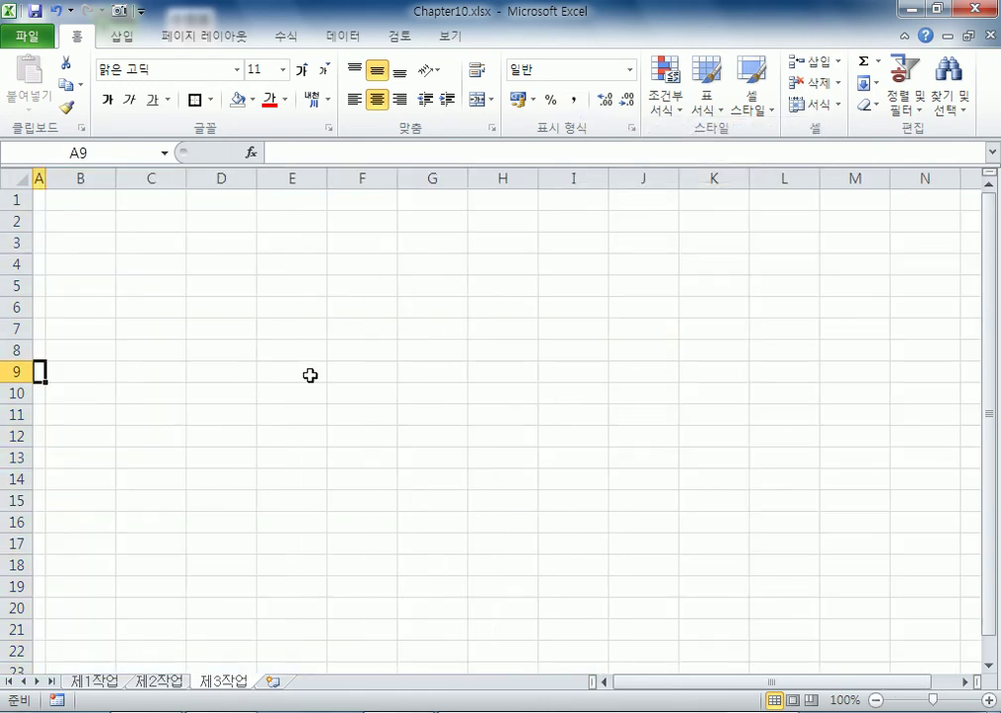
Step: Create a pivot table from 제1작업 range B4:H12, placed on the existing sheet 제3작업 at cell B2
left_click(94, 681)
left_click_drag(89, 316, 545, 500)
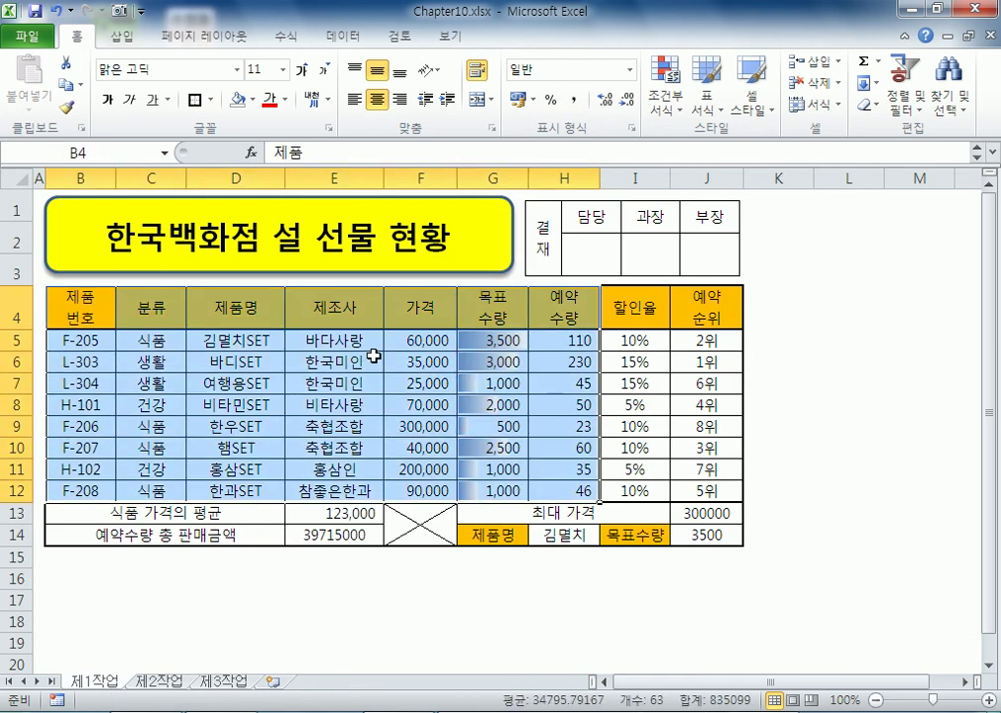
left_click(112, 36)
left_click(27, 71)
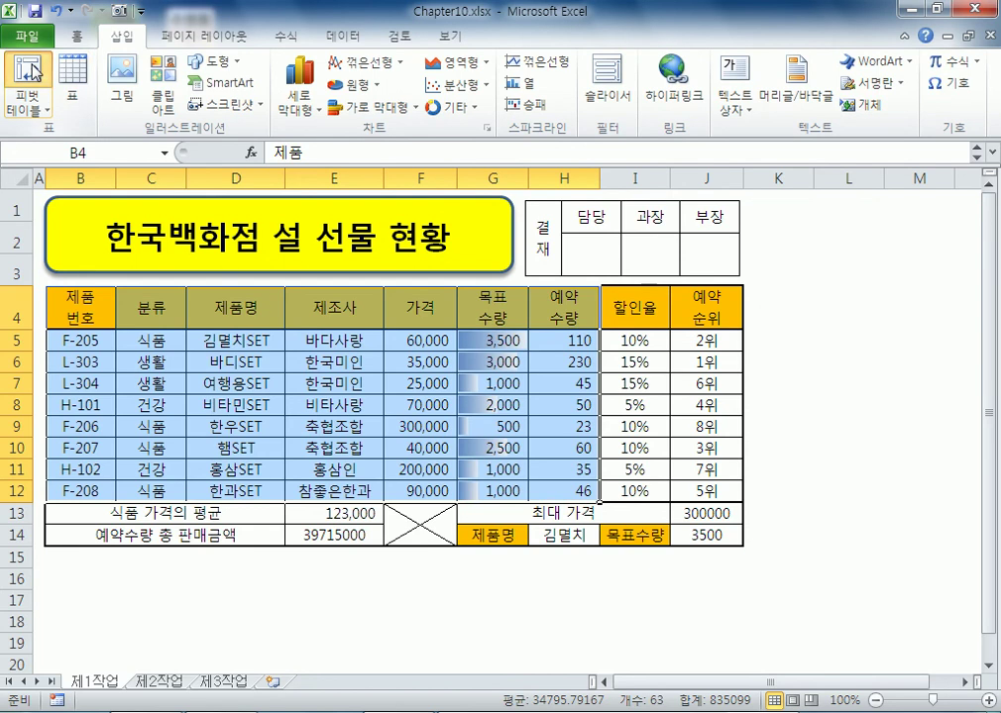
left_click(507, 388)
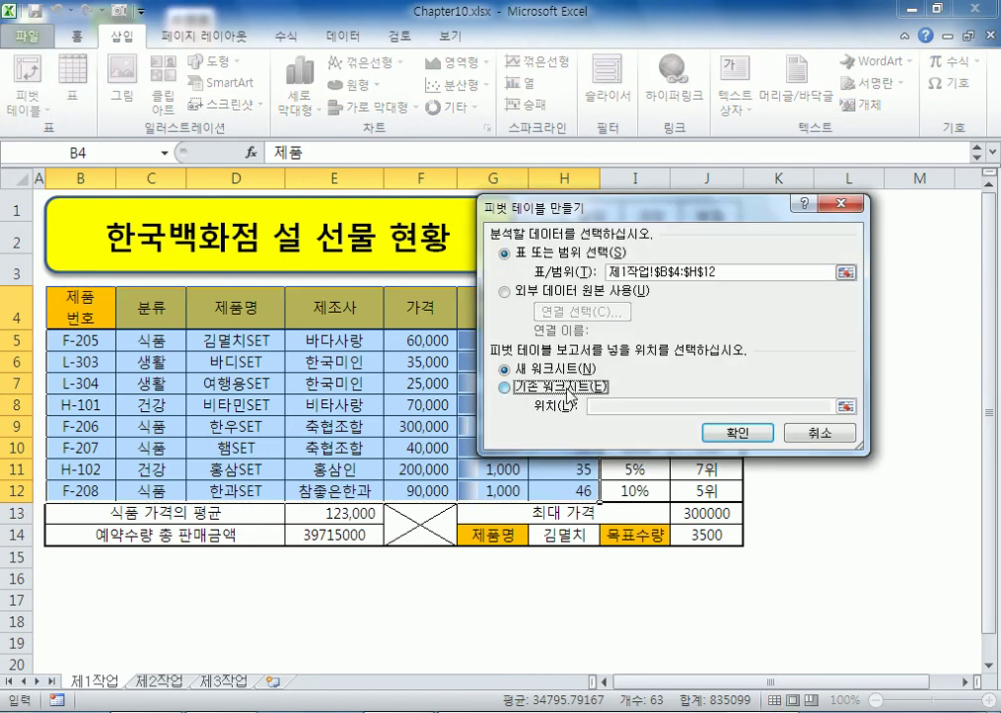
left_click(223, 681)
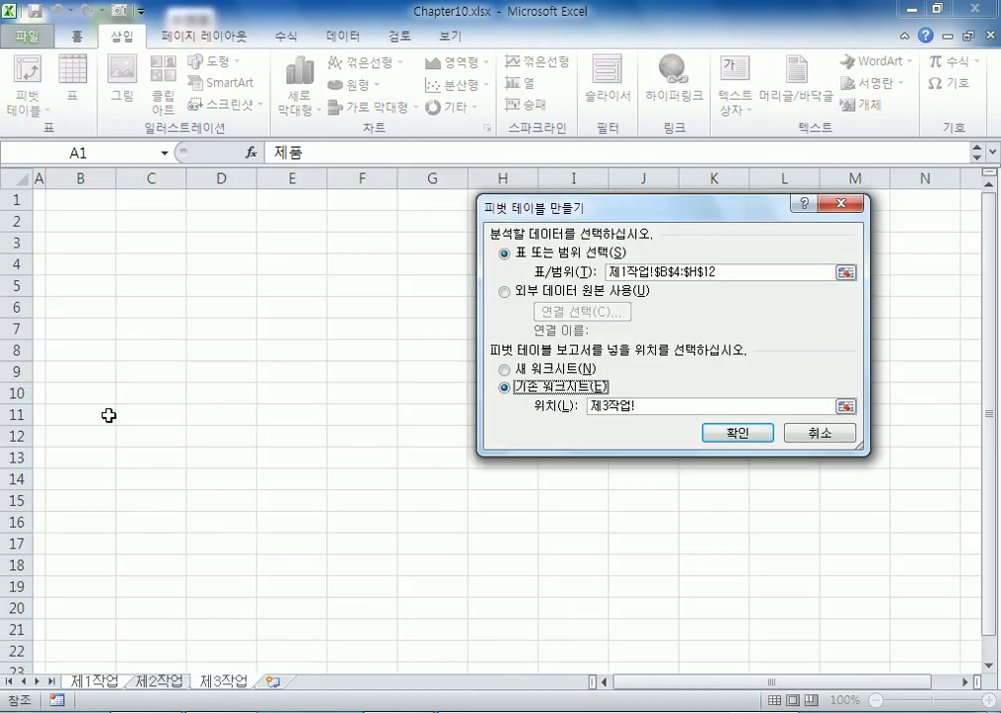
left_click(60, 219)
left_click(735, 433)
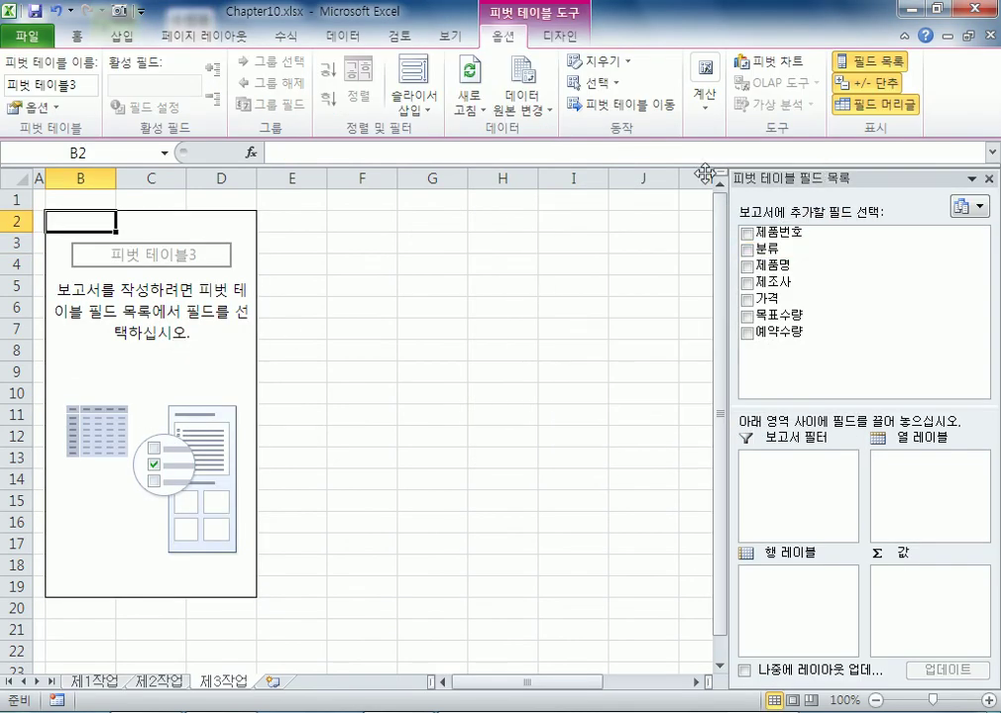
Step: Put 가격 in the row labels, 분류 in the column labels, and 목표수량 and 예약수량 in the values
left_click_drag(831, 178, 520, 158)
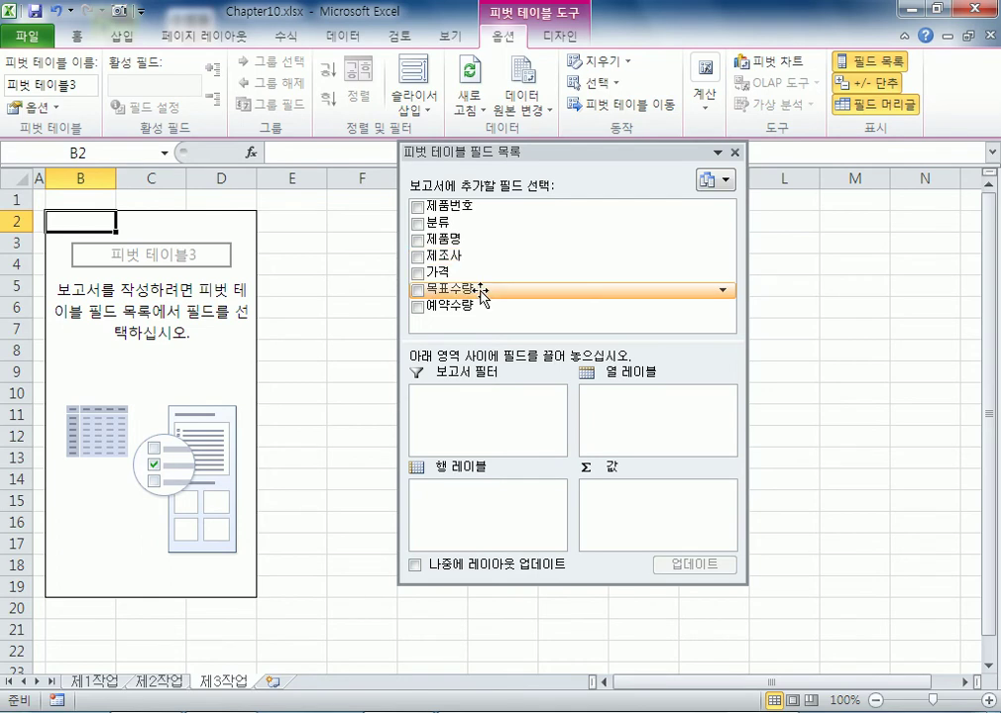
left_click_drag(442, 274, 511, 493)
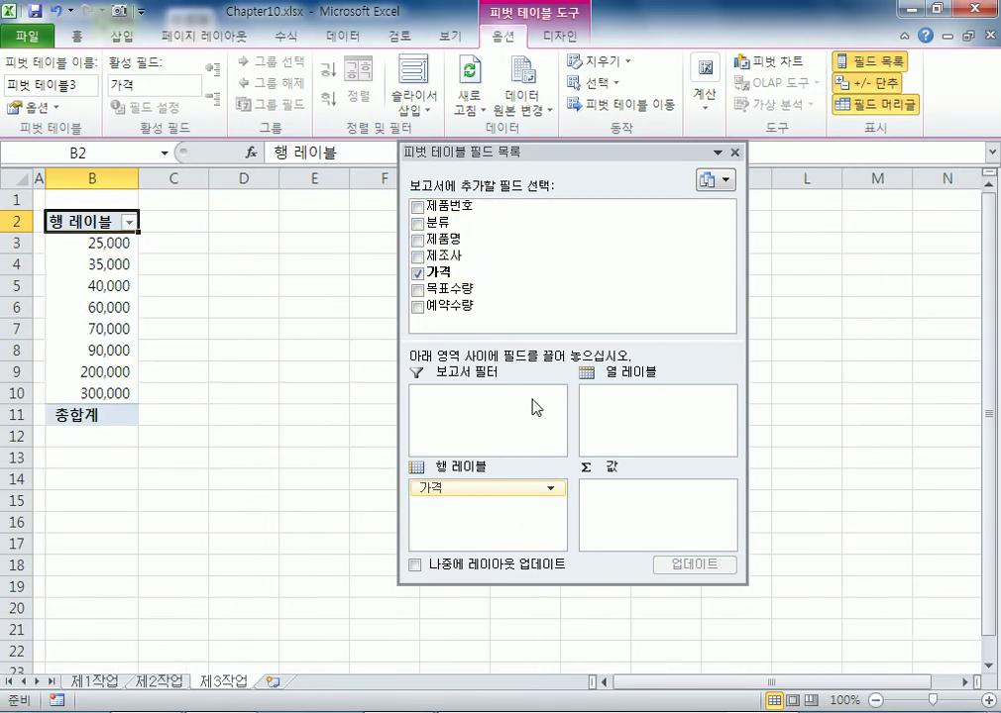
left_click_drag(436, 226, 614, 406)
left_click_drag(470, 294, 639, 530)
left_click_drag(531, 308, 671, 595)
double_click(519, 151)
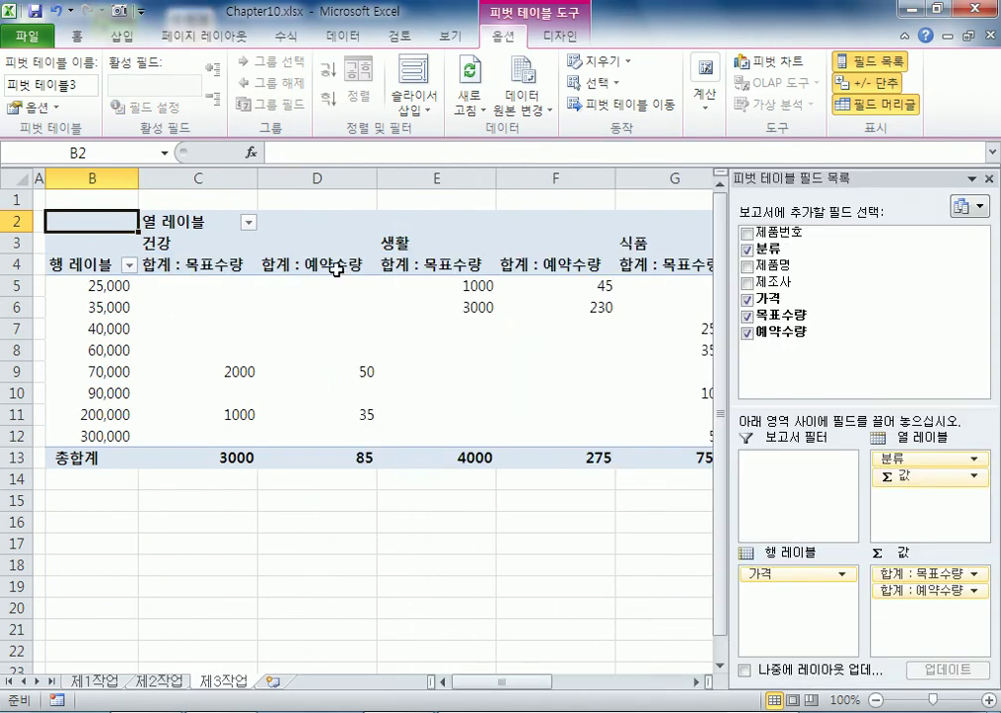
Step: Summarize the 목표수량 value field by 평균 and name it "평균 : 목표수량"
left_click(194, 264)
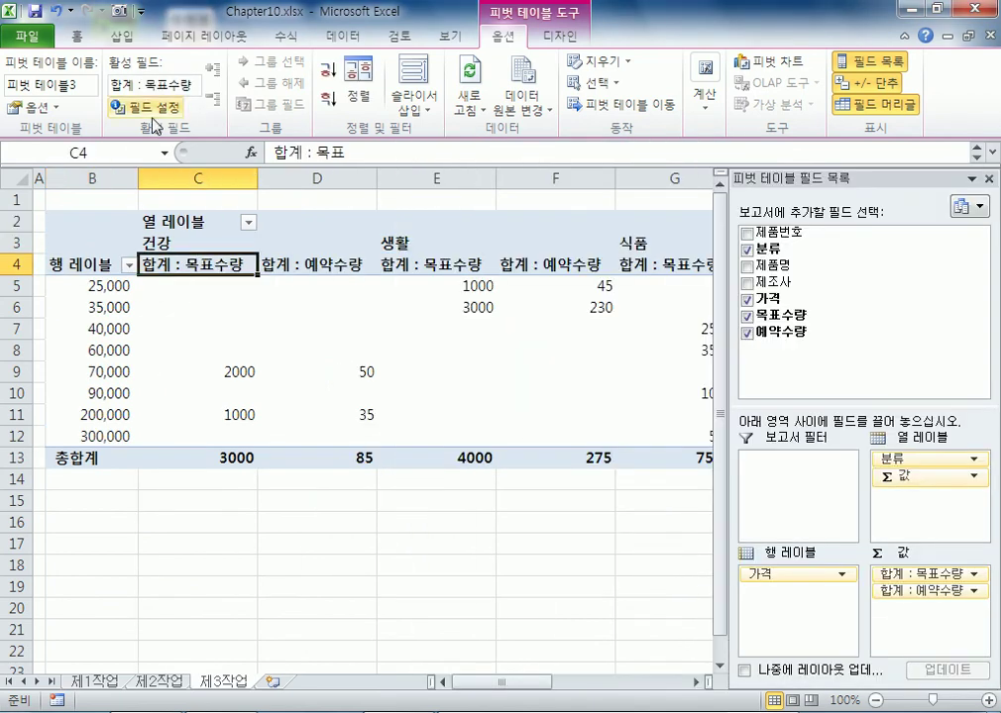
left_click(155, 123)
left_click(525, 370)
left_click(693, 243)
type("수량")
key("Return")
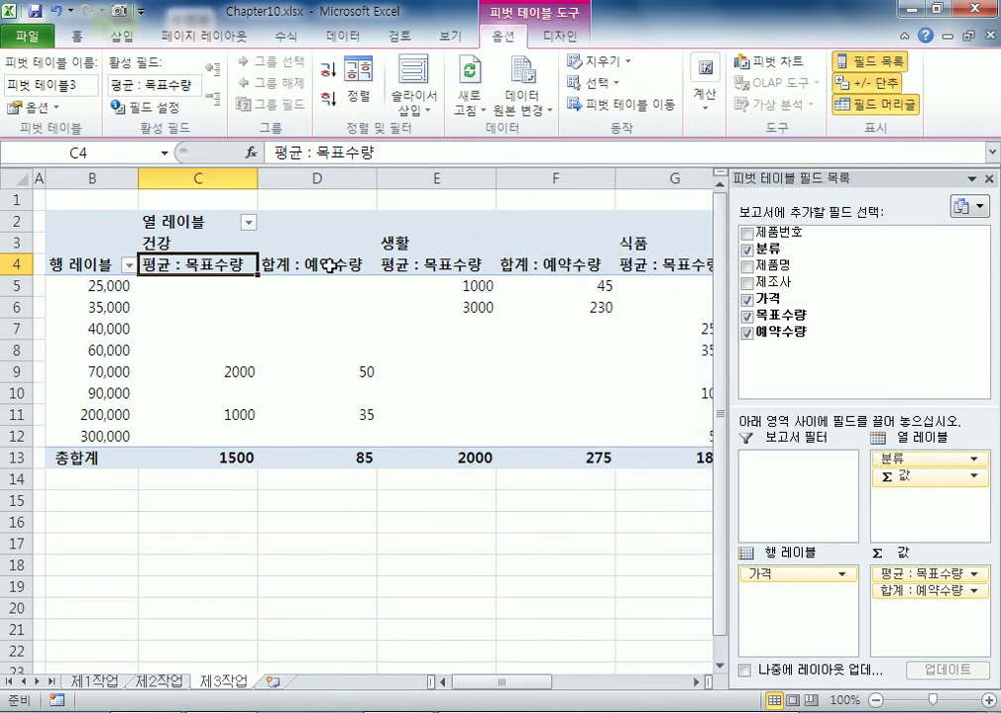
right_click(100, 287)
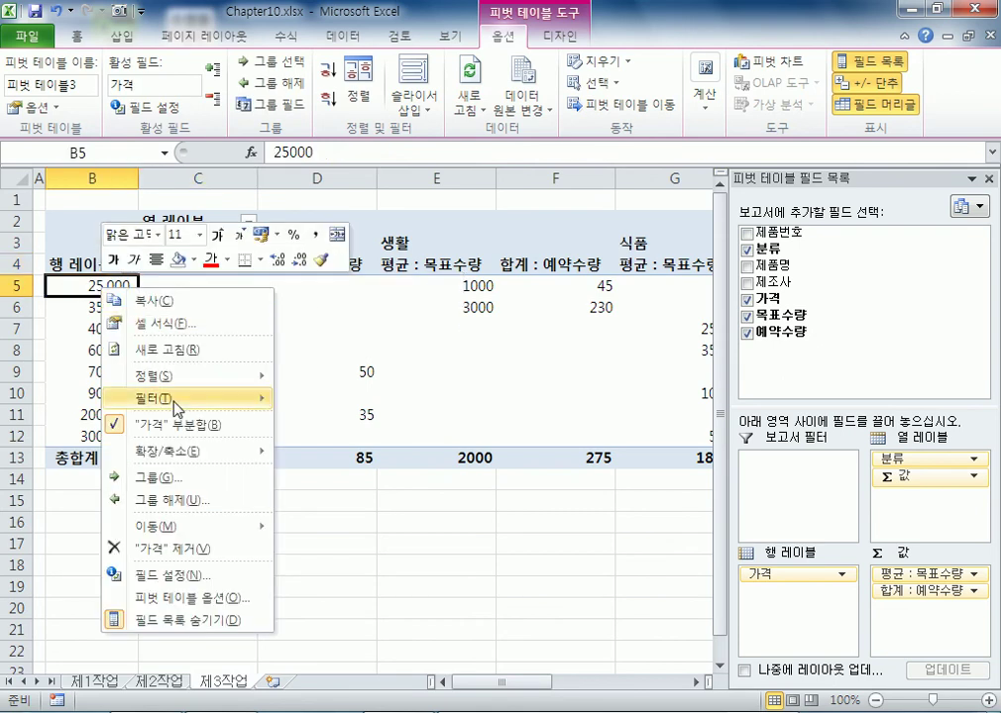
left_click(187, 479)
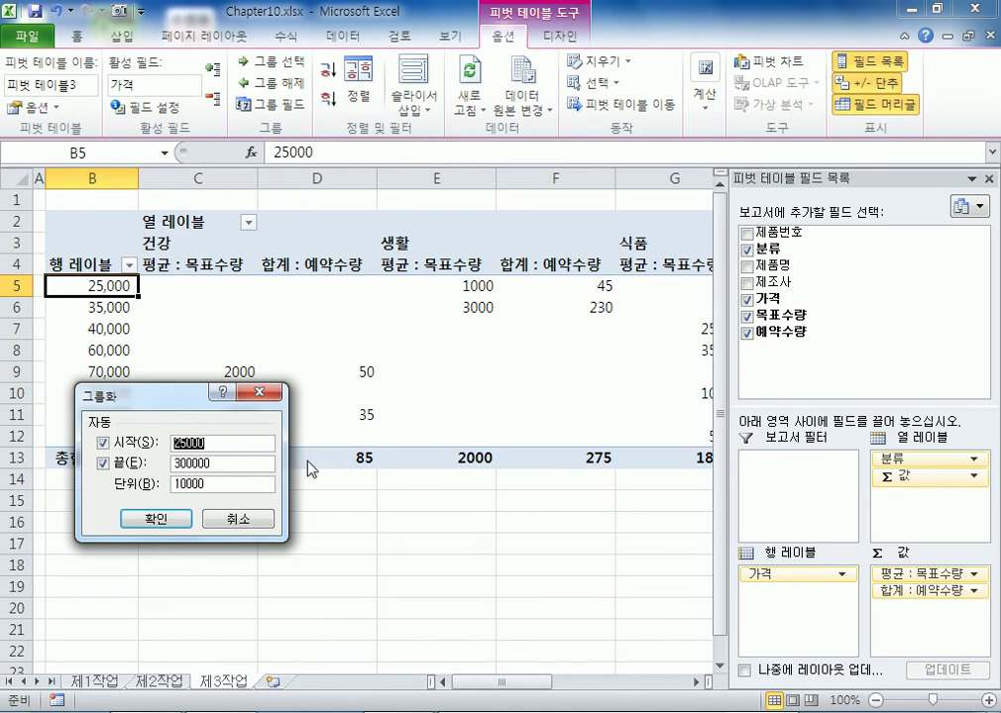
key("Escape")
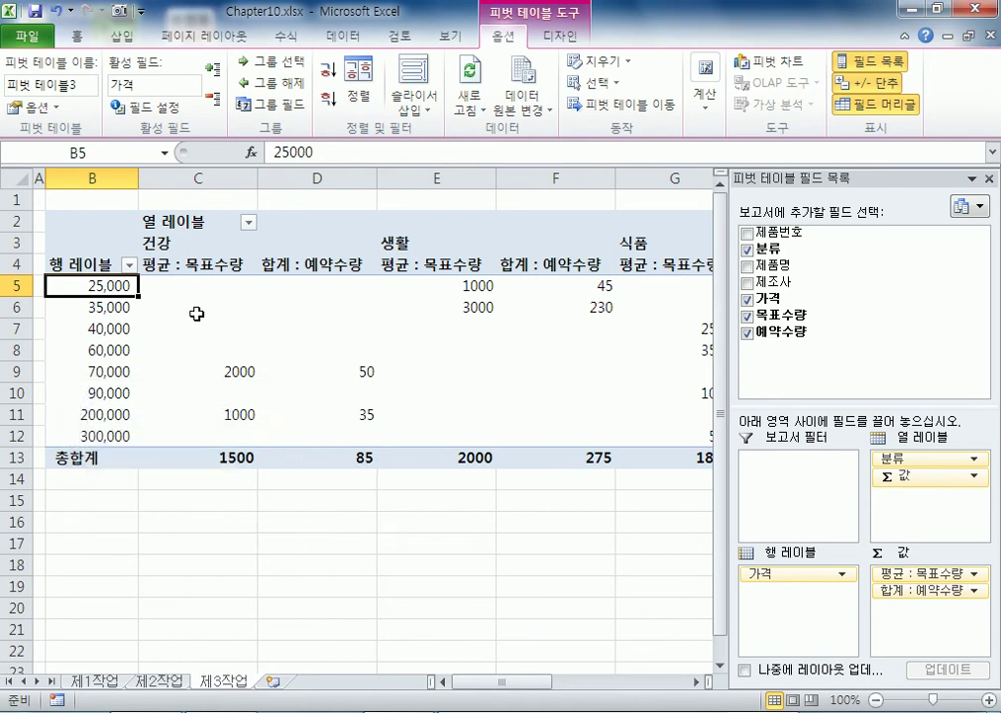
Step: Examine the value field settings of 평균 : 목표수량, opening them from its column header in C4
left_click(187, 266)
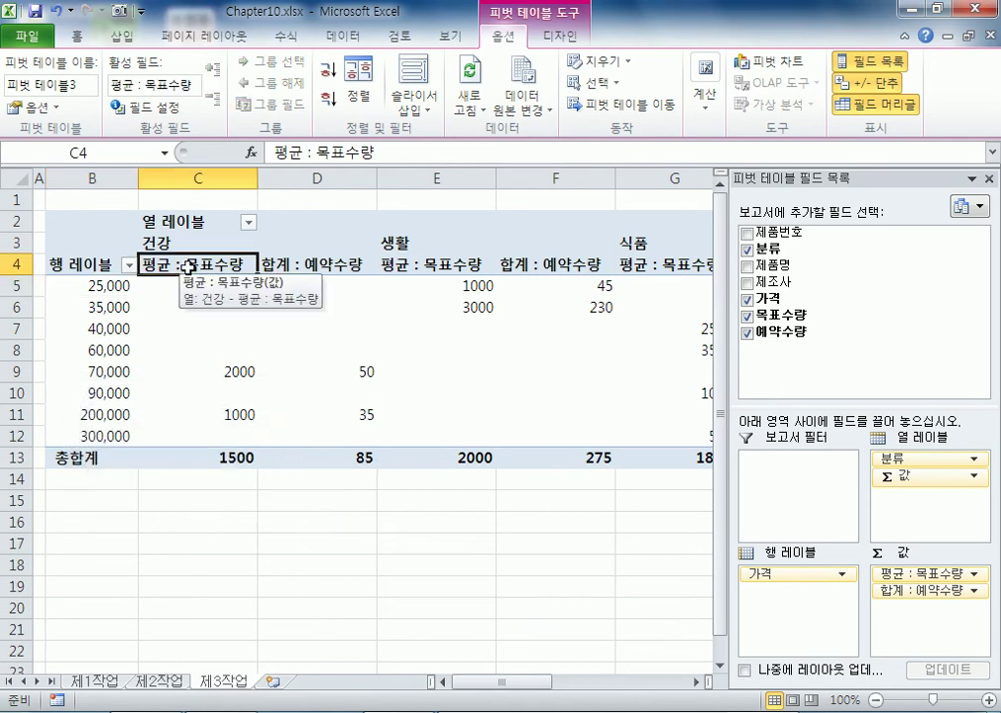
left_click_drag(901, 179, 623, 81)
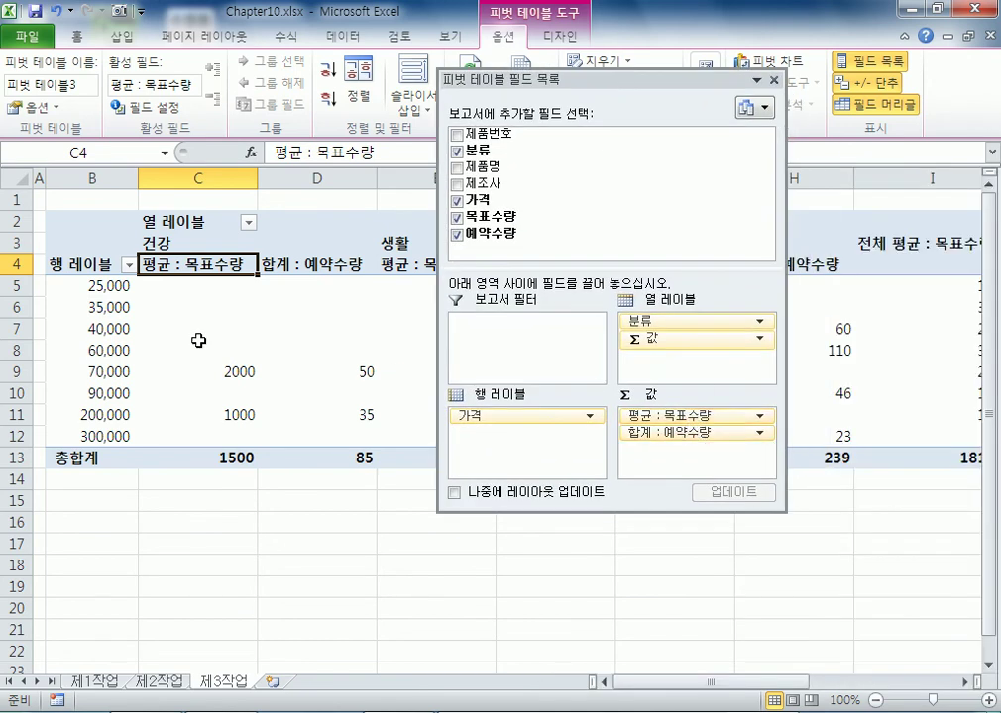
double_click(171, 263)
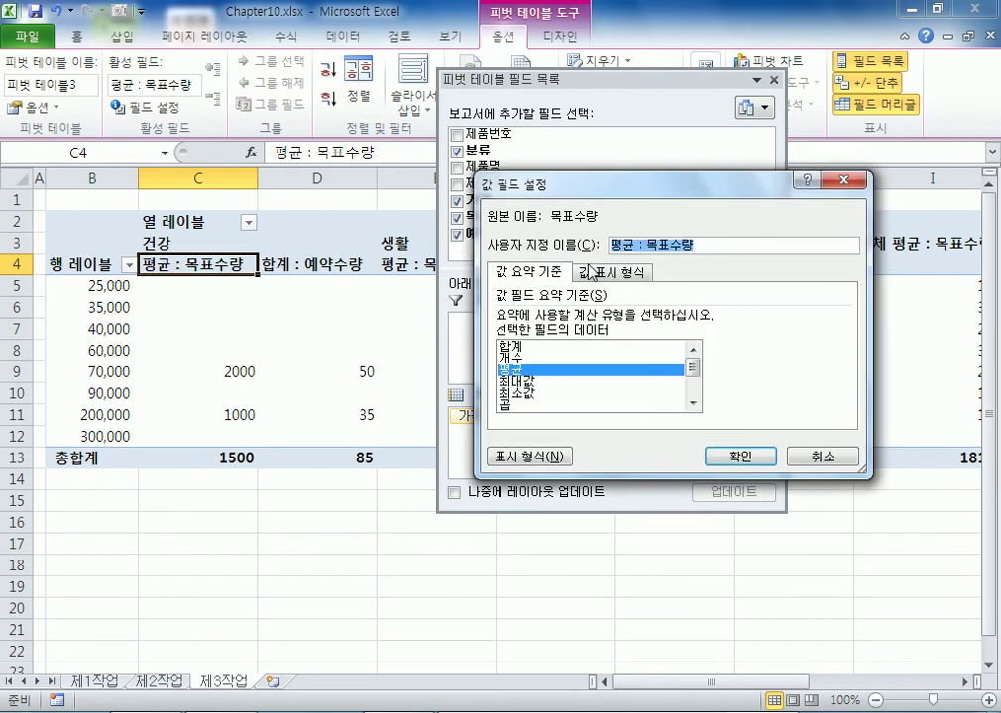
key("Escape")
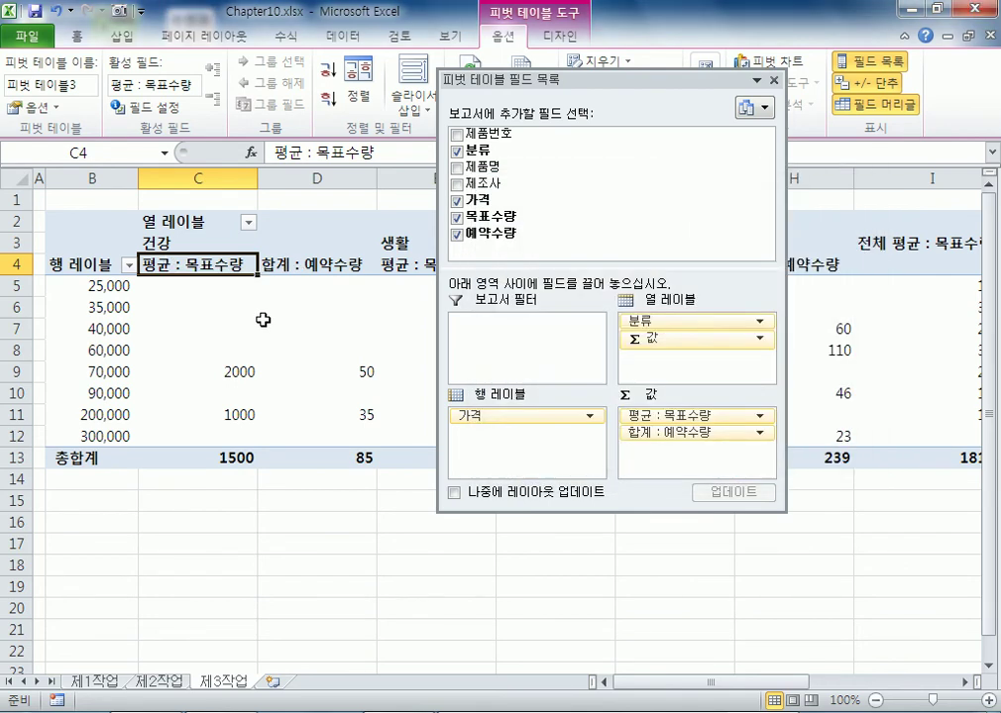
right_click(194, 263)
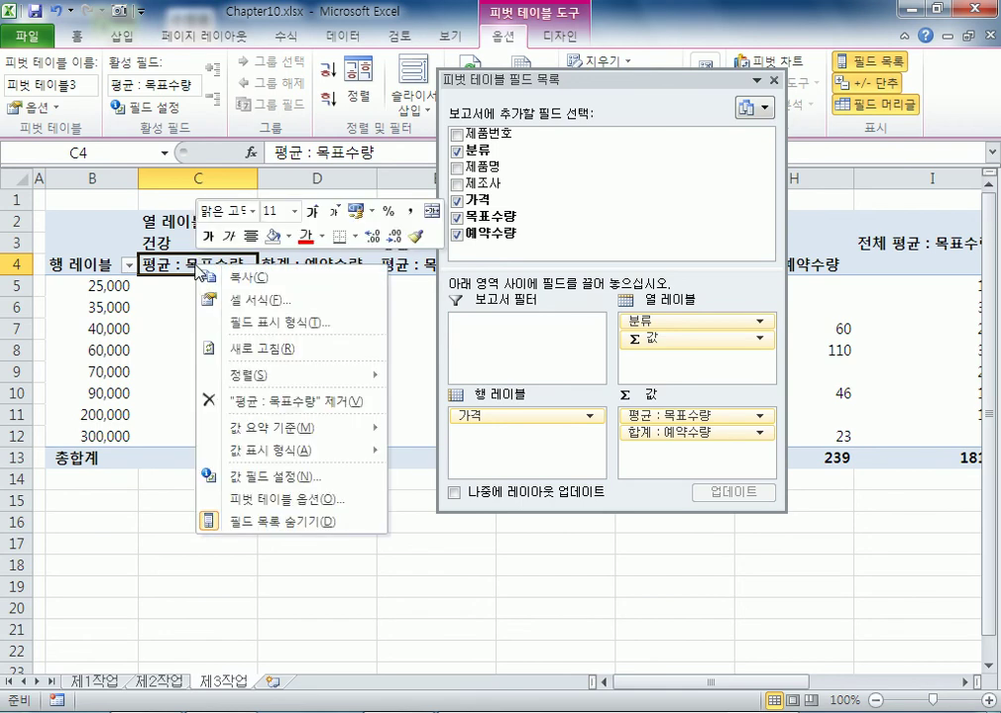
left_click(265, 478)
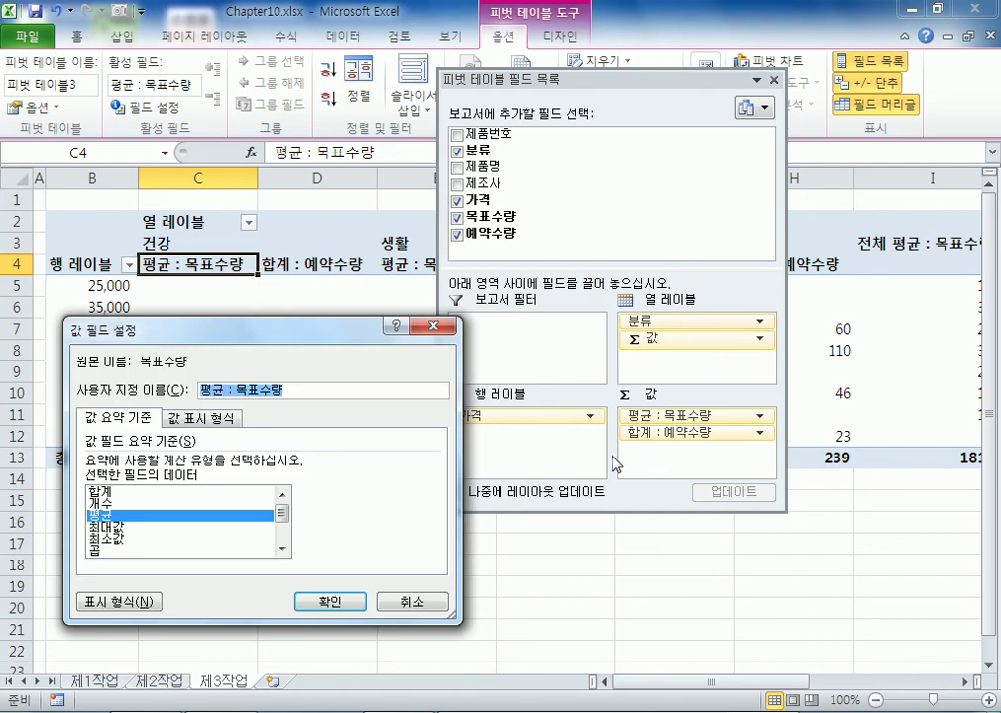
left_click(446, 325)
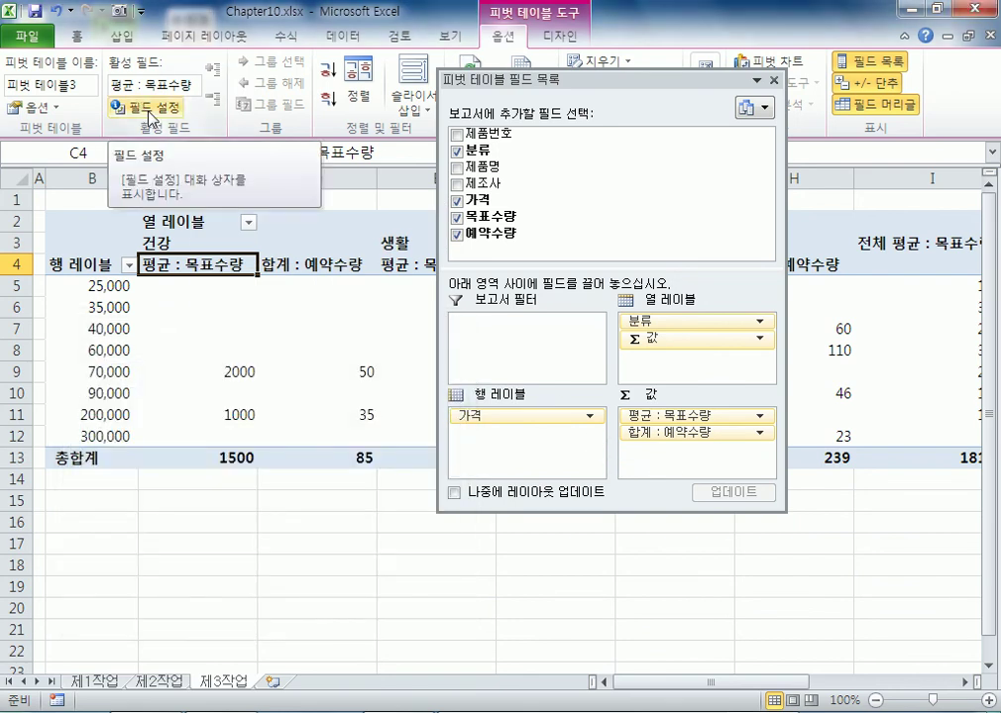
Step: Check the 평균 : 목표수량 value field settings from the active field and from the field list, keeping 평균 as the summary
left_click(149, 107)
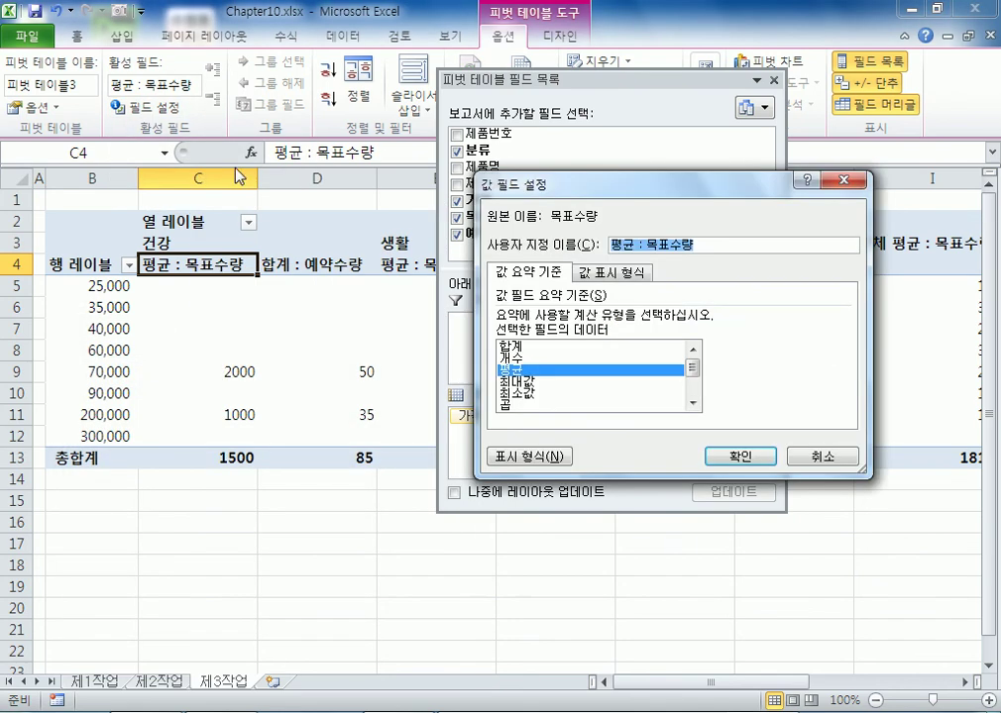
left_click(740, 457)
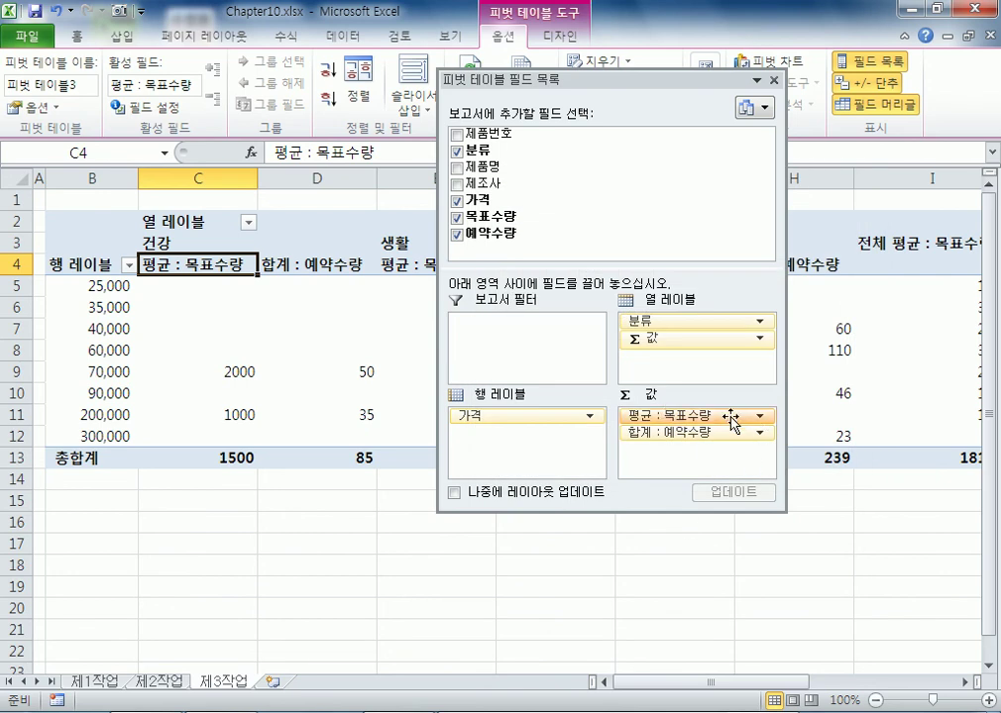
left_click(678, 420)
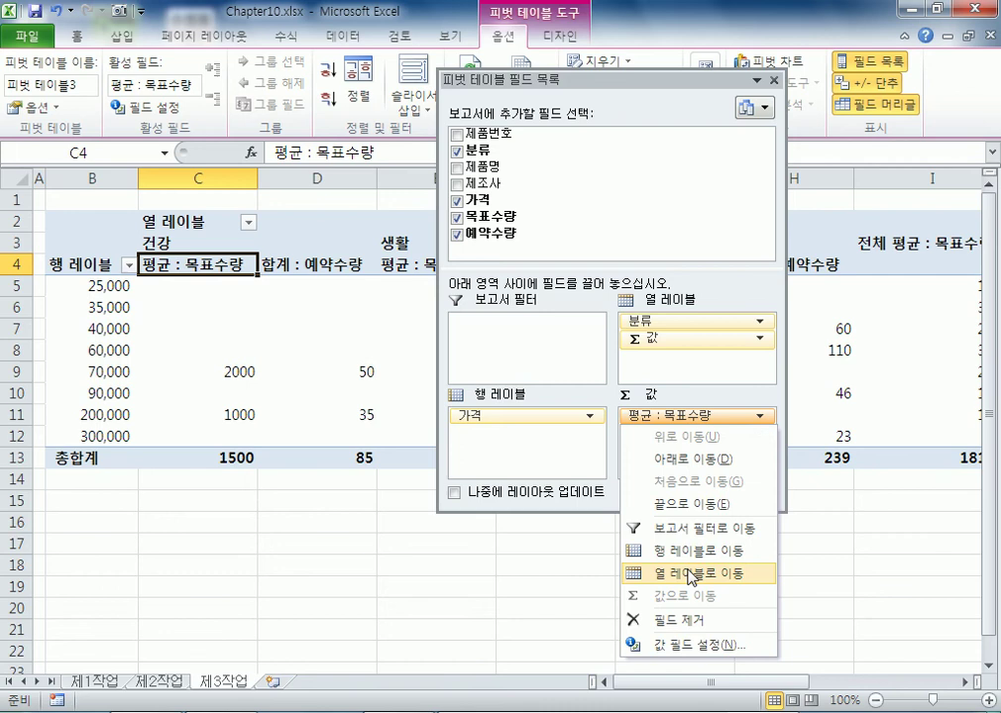
left_click(677, 648)
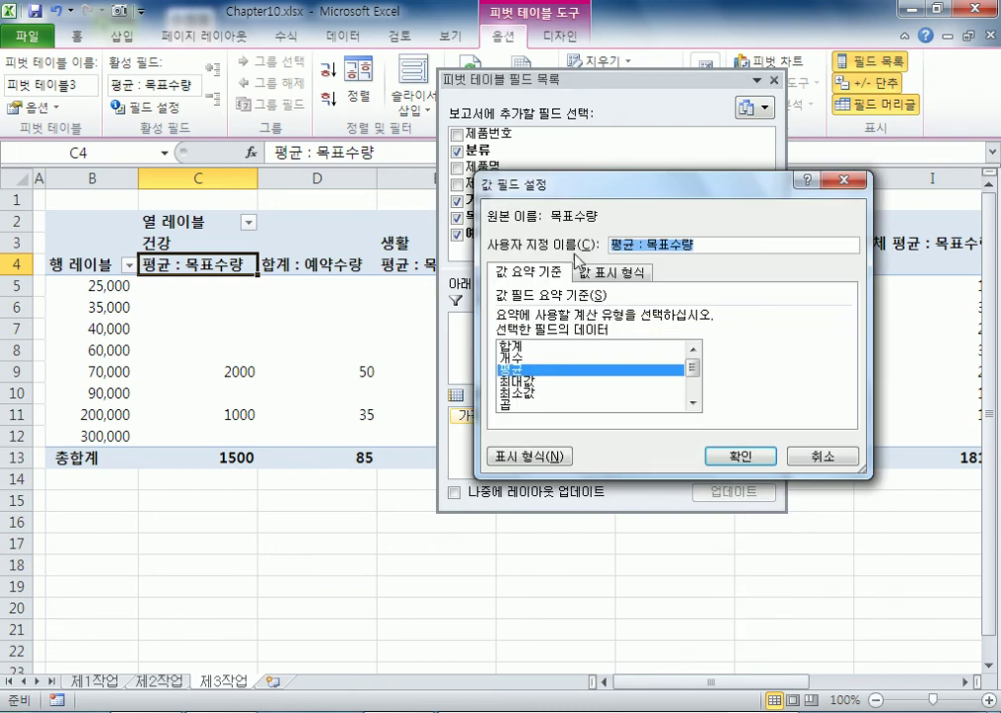
double_click(528, 370)
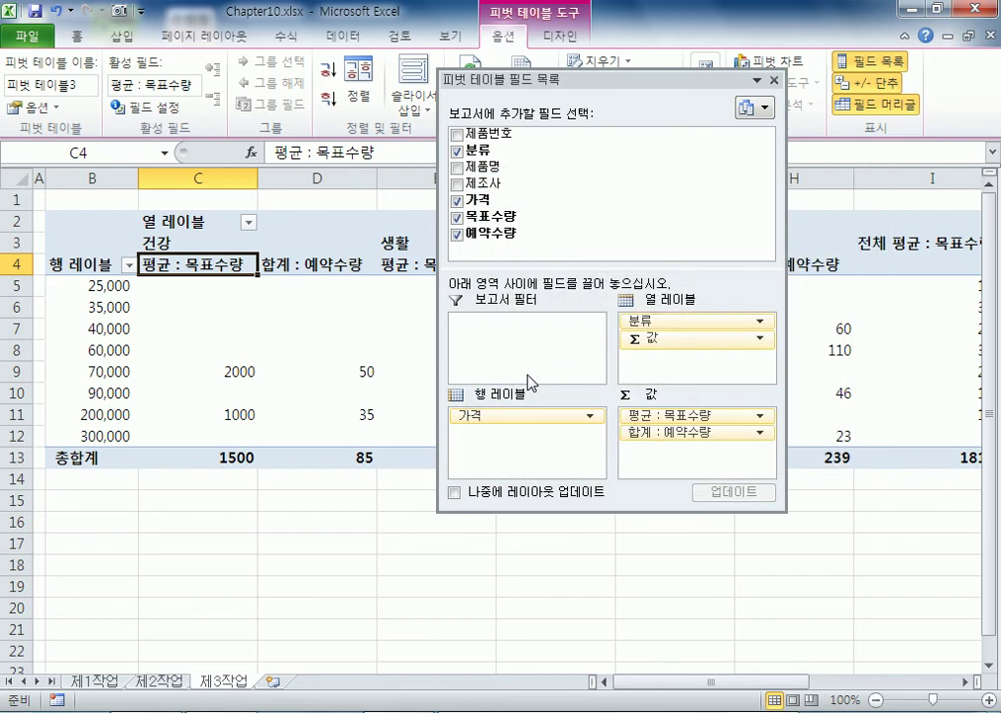
Step: Recheck the custom name in the value field settings of 평균 : 목표수량, leaving them without changes
double_click(214, 262)
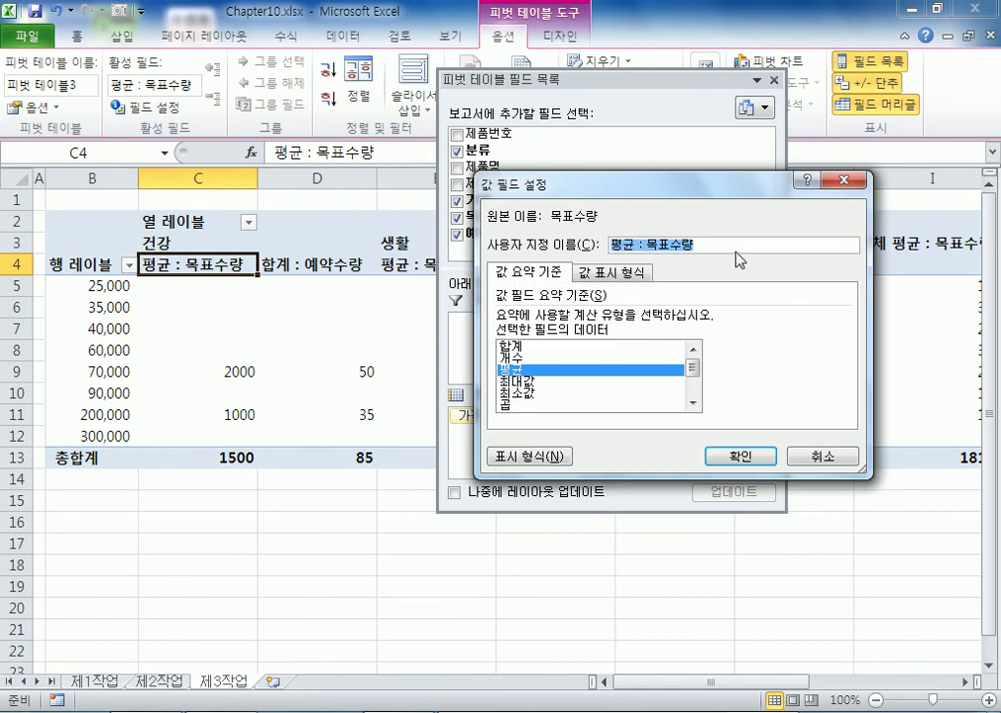
left_click_drag(675, 248, 726, 247)
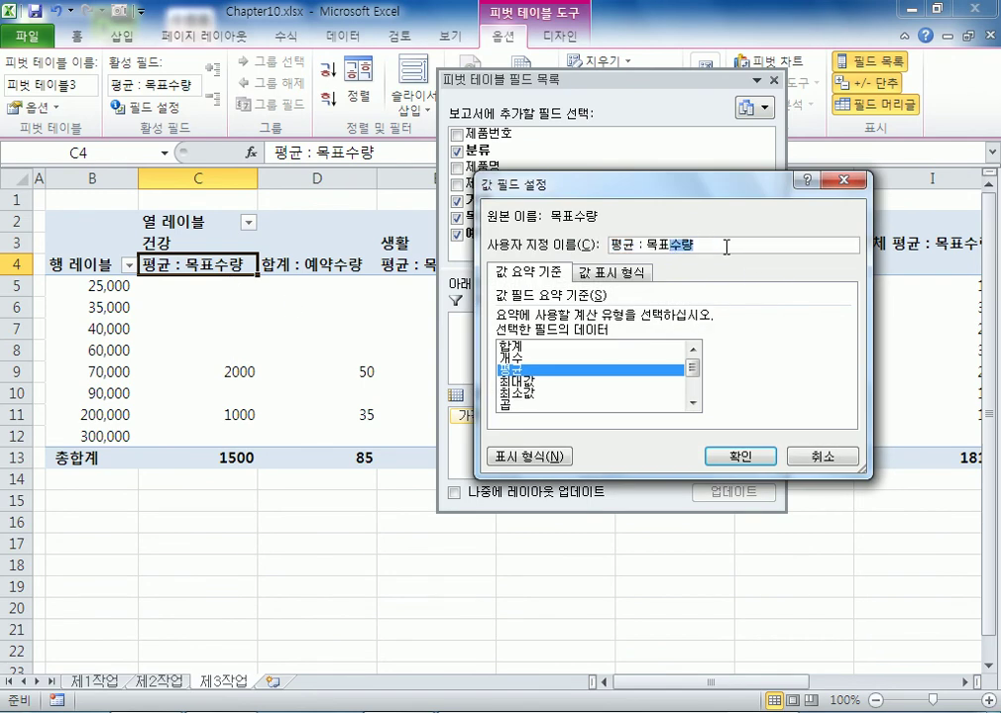
key("Escape")
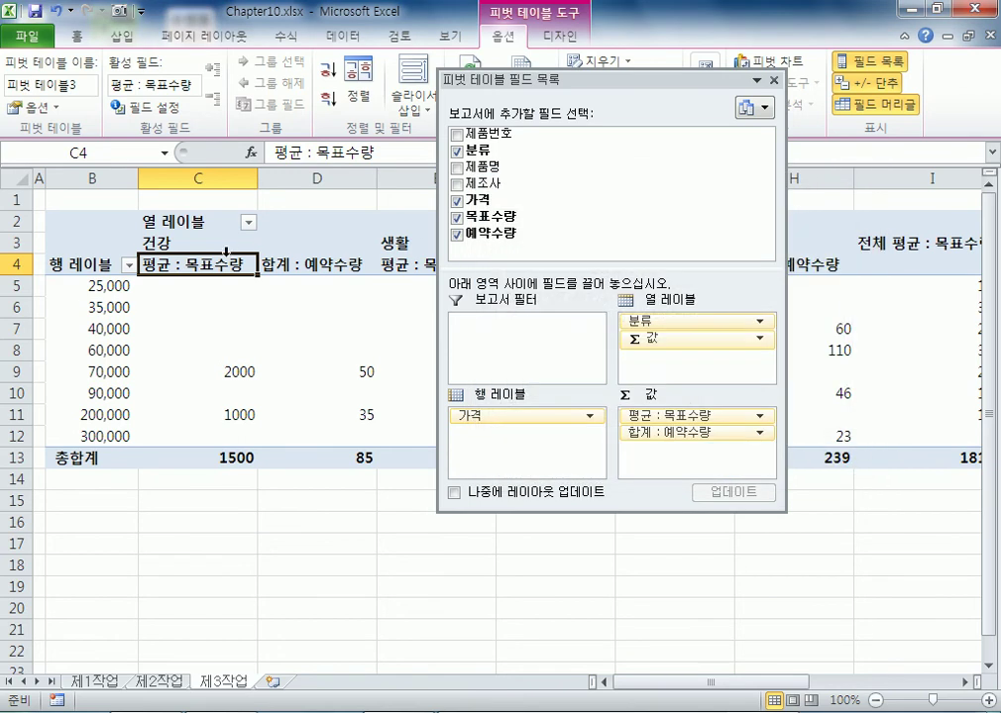
Step: Dock the pivot field list and group the 가격 row labels from 50000 to 300000 in intervals of 50000, without automatic start and end
double_click(587, 81)
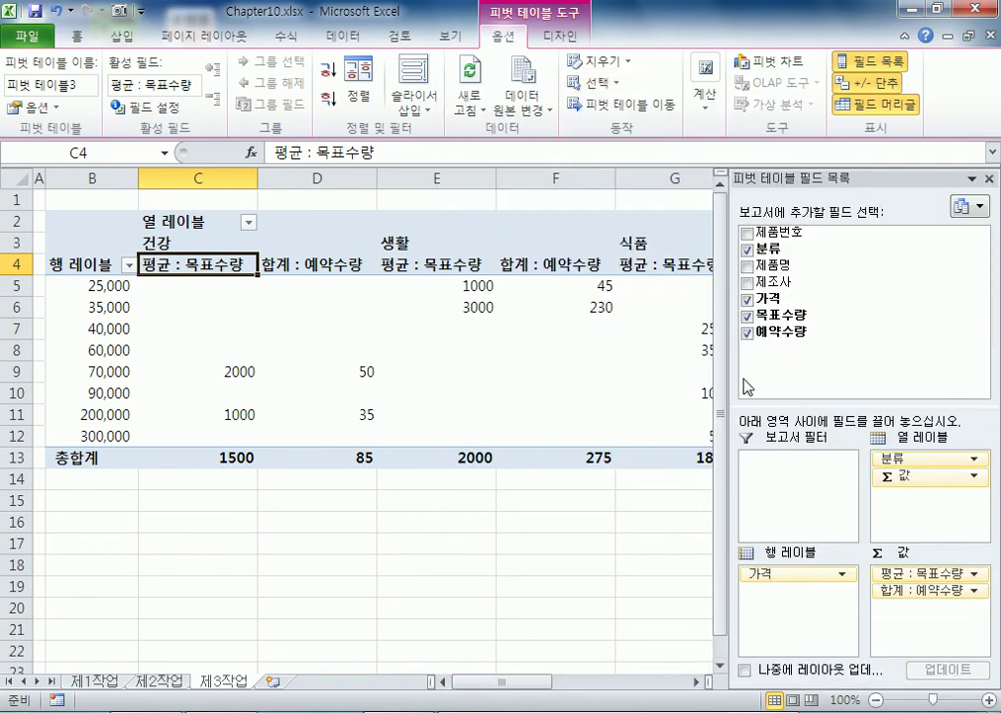
right_click(96, 328)
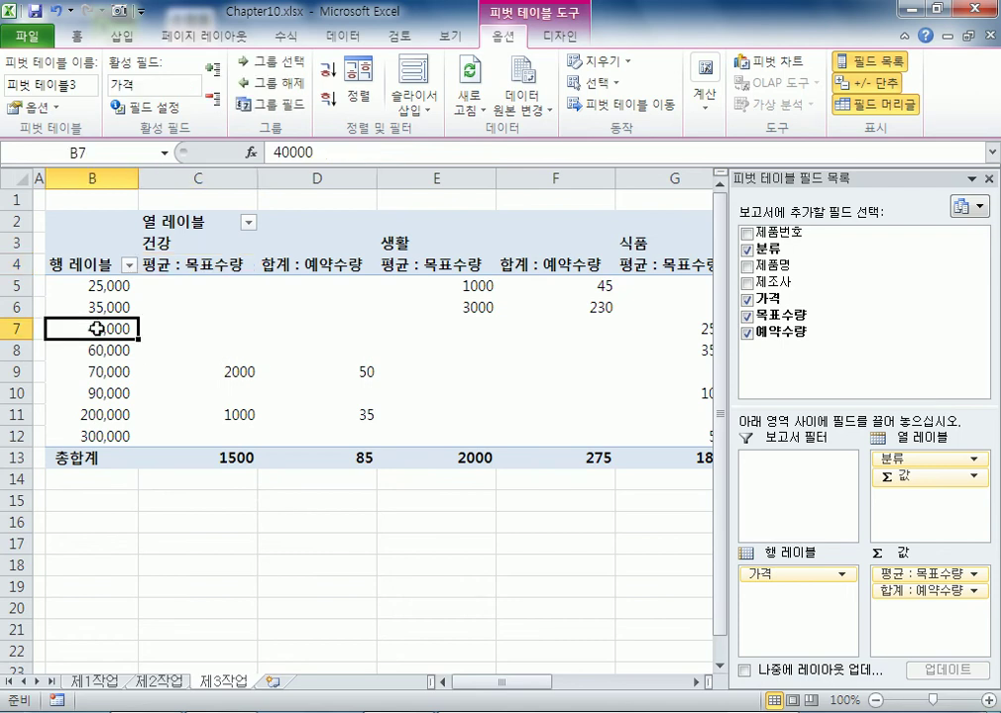
left_click(211, 517)
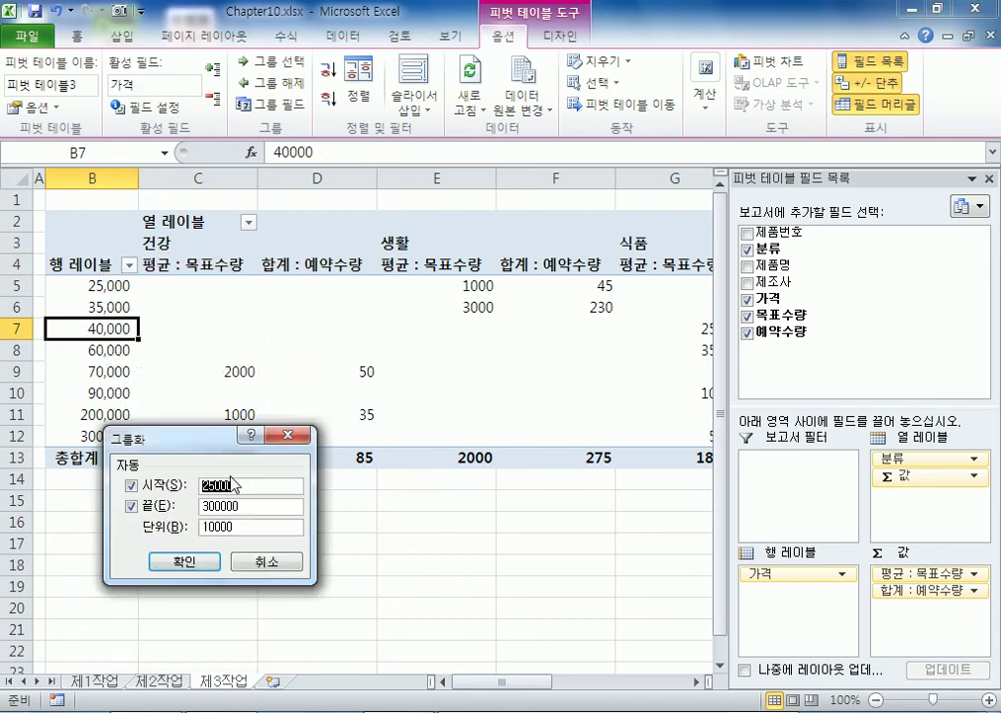
left_click(155, 486)
left_click(149, 506)
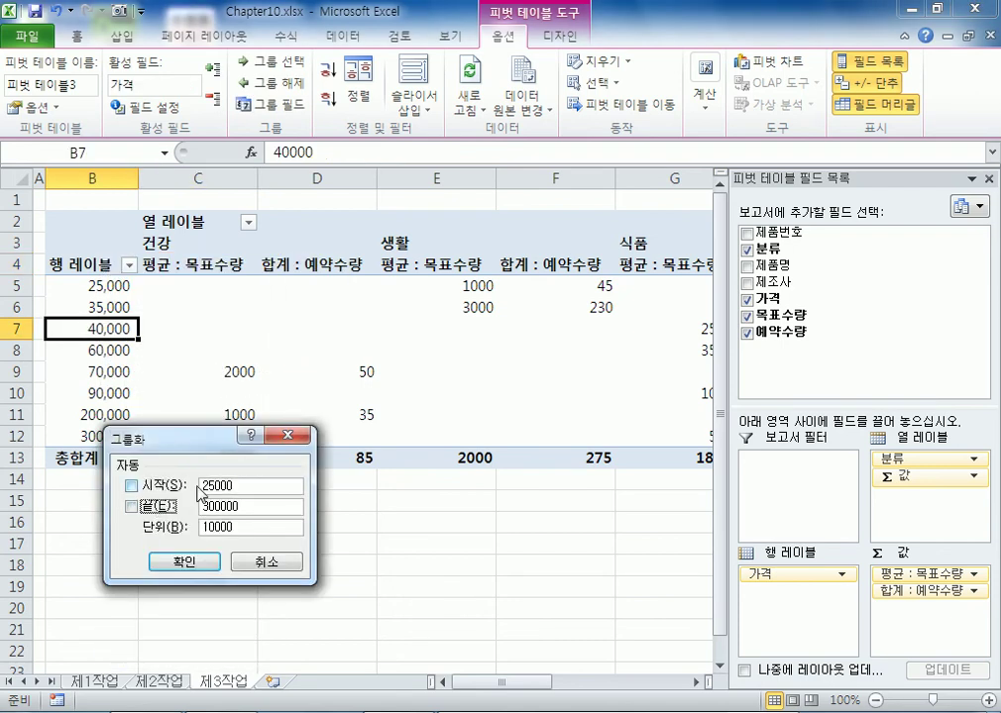
double_click(253, 484)
type("500")
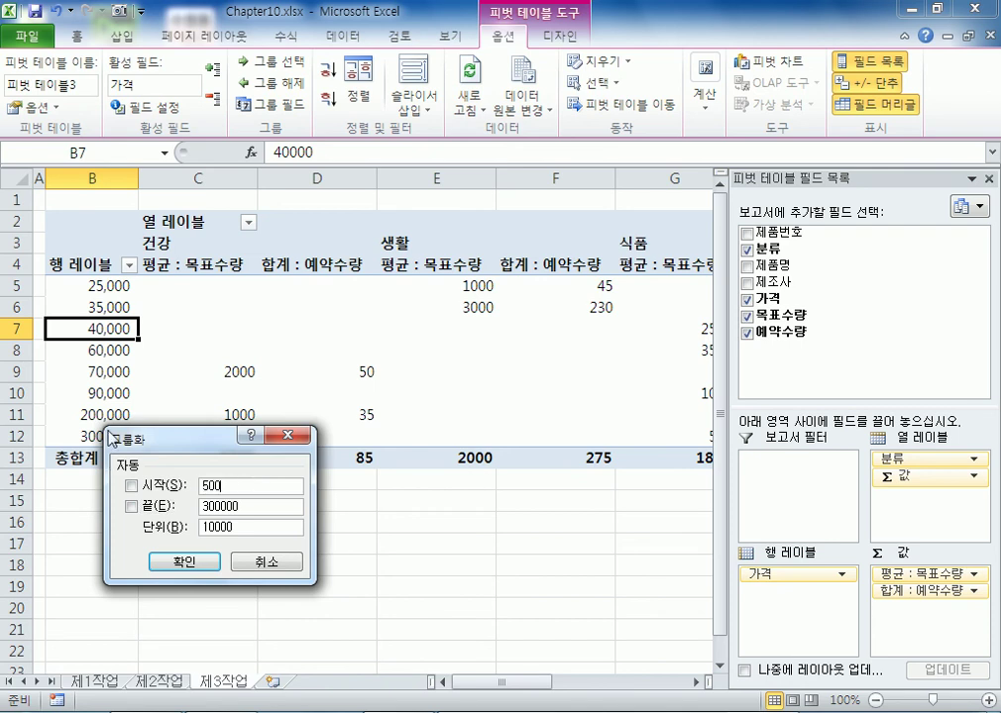
key("Tab")
key("Tab")
key("Tab")
type("50000")
key("Return")
Step: Review the grouping start, end and interval of the 가격 row labels, keeping the same values
left_click_drag(89, 289, 101, 351)
right_click(103, 351)
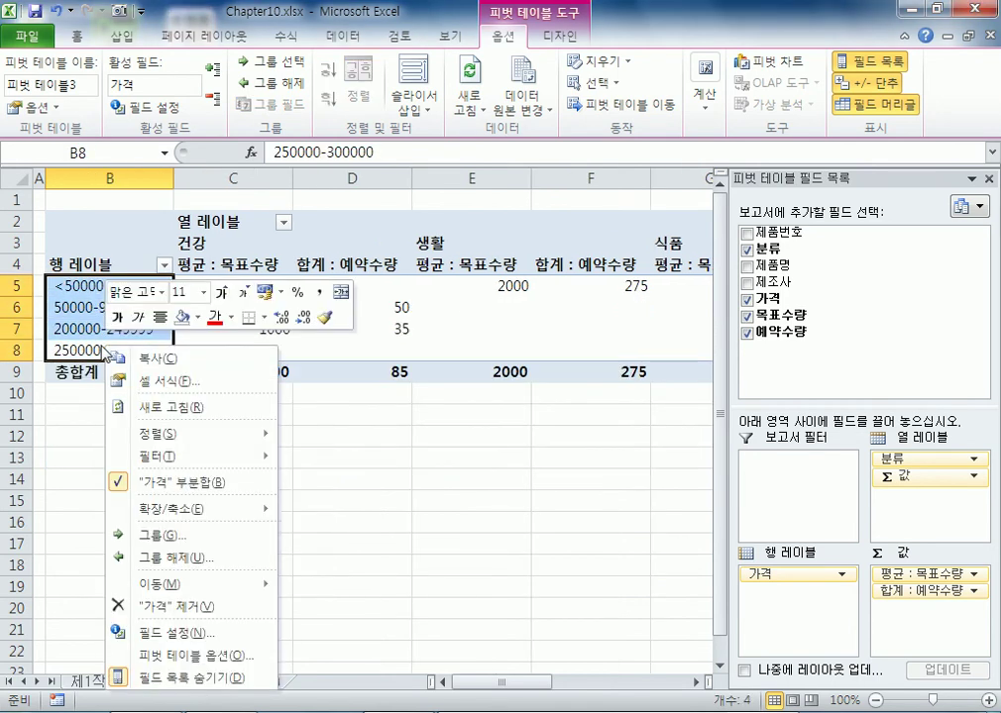
left_click(220, 540)
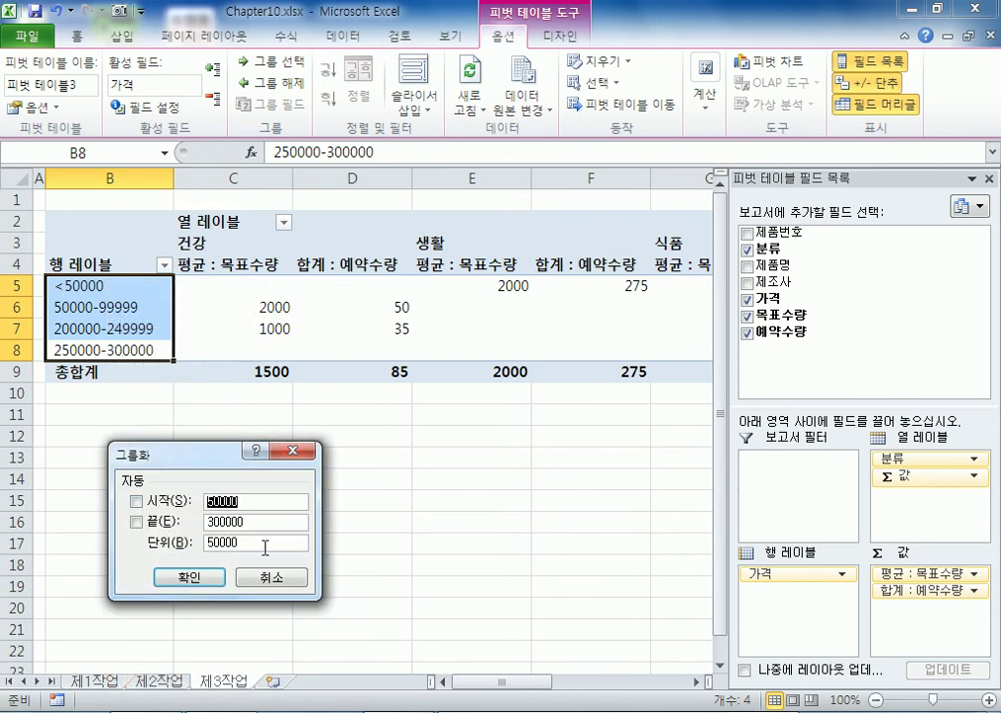
left_click(188, 579)
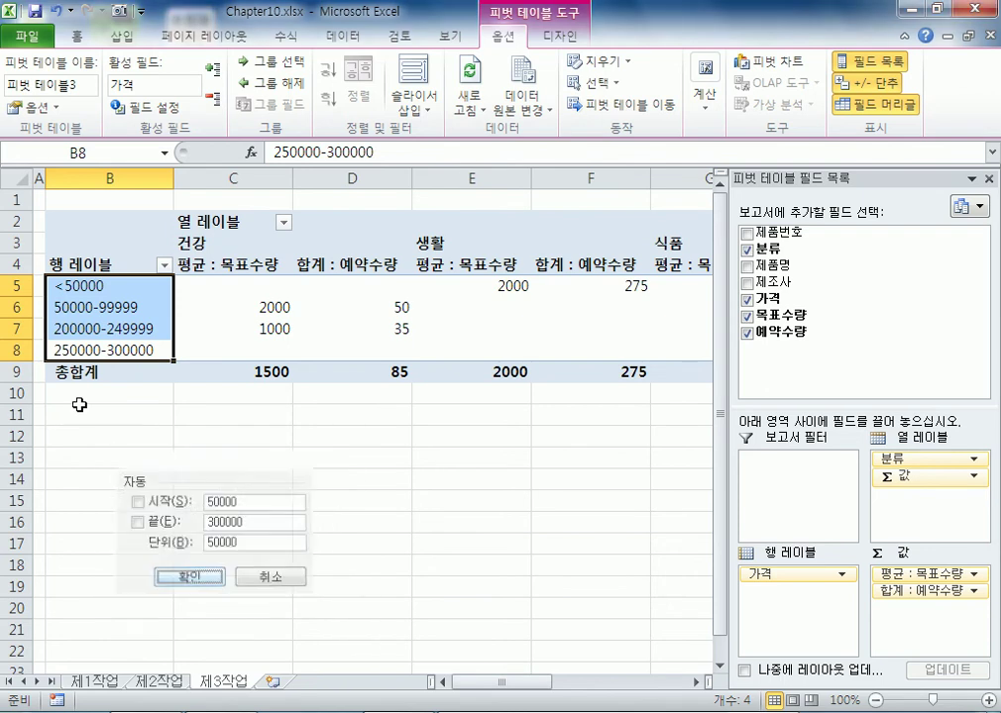
left_click(91, 293)
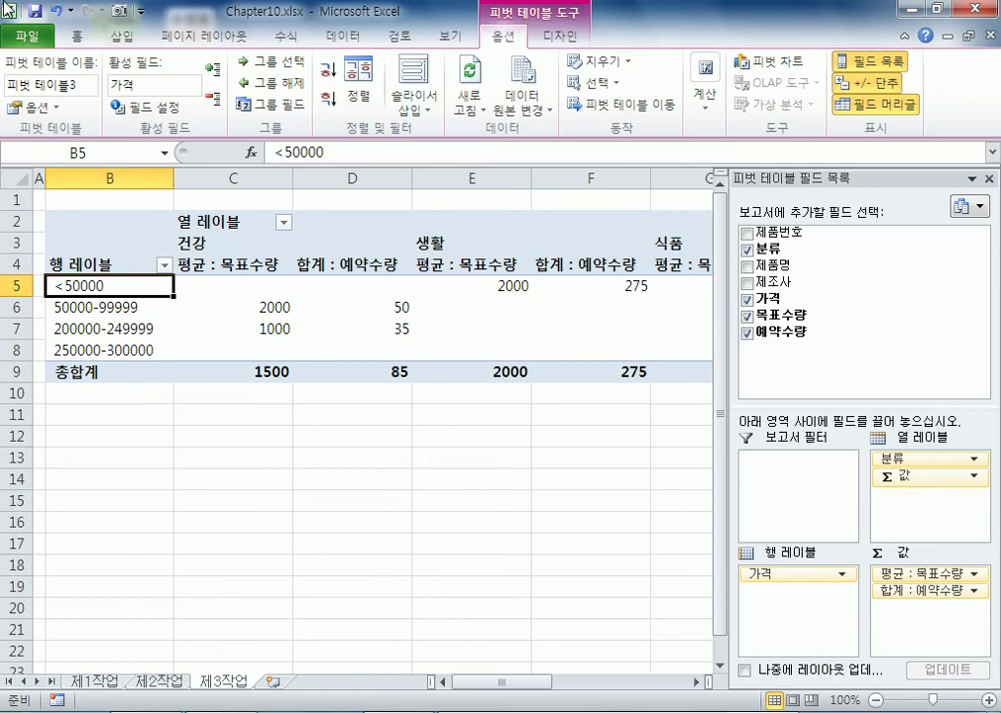
Step: In the pivot table options, merge and center cells with labels and show empty cells as ***
left_click_drag(797, 188, 230, 104)
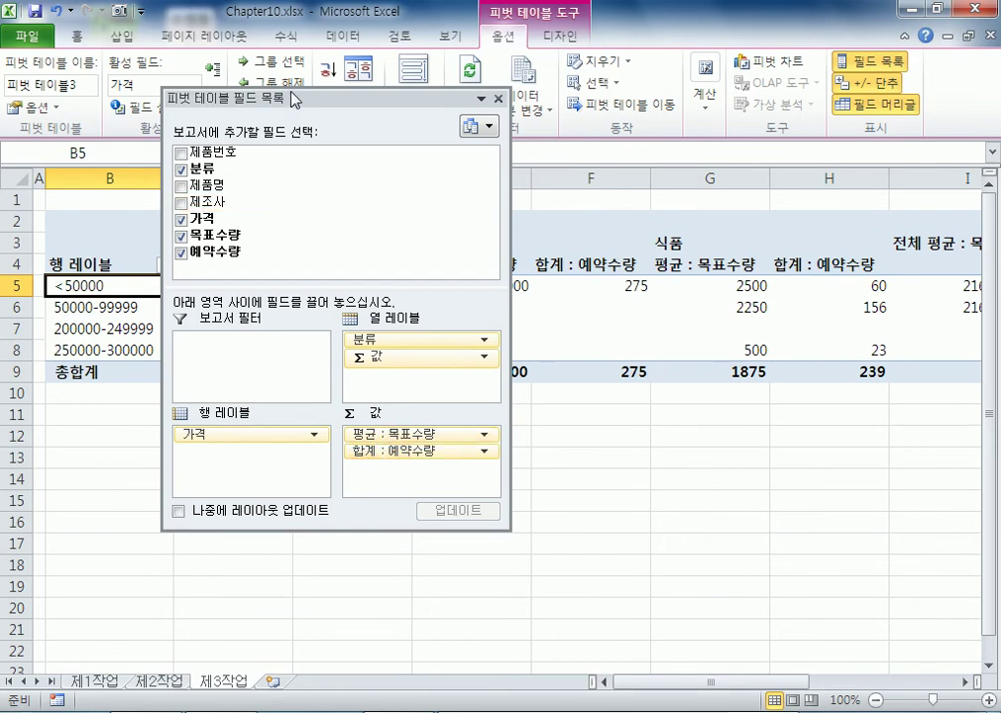
double_click(229, 76)
left_click(27, 109)
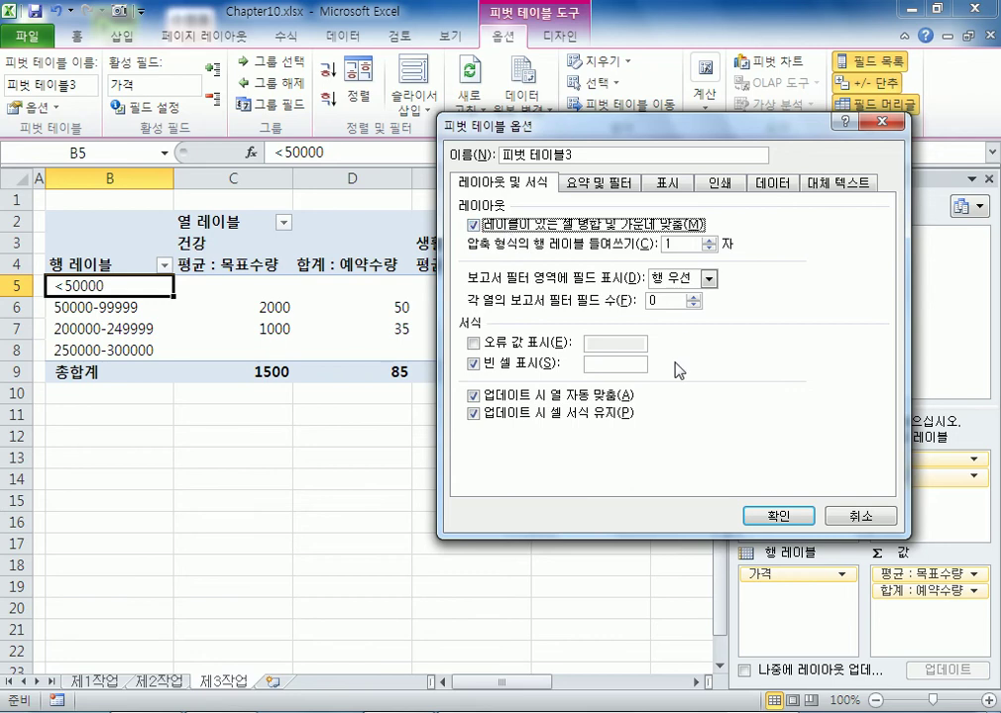
left_click(615, 364)
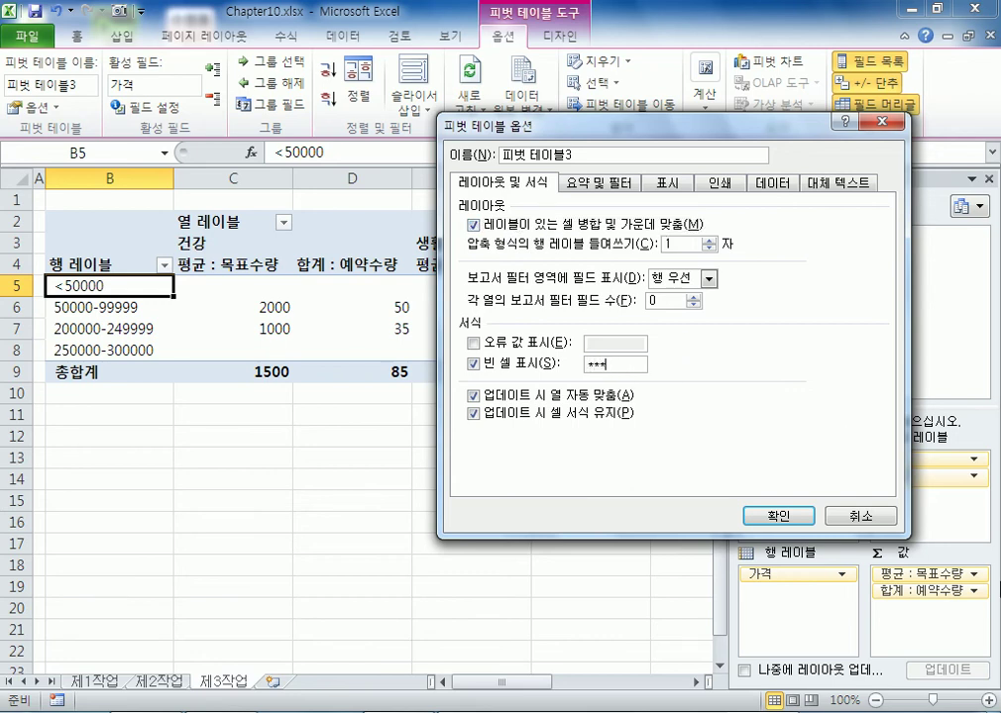
Step: Turn off the row grand totals in the pivot table options and keep the column grand totals on
left_click(595, 183)
left_click(550, 229)
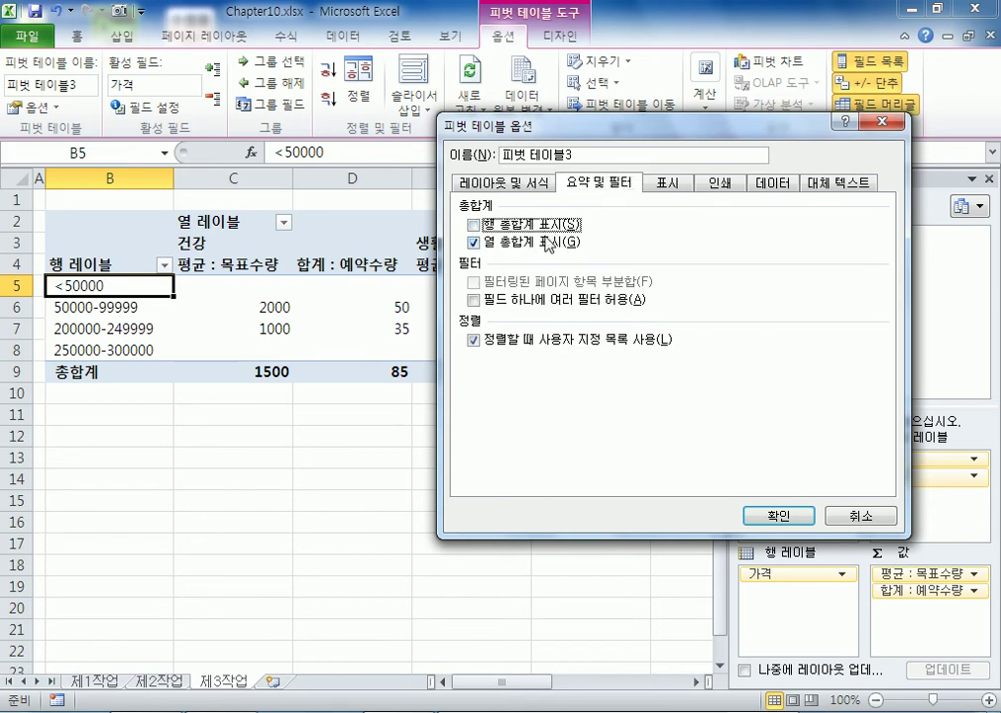
left_click(550, 240)
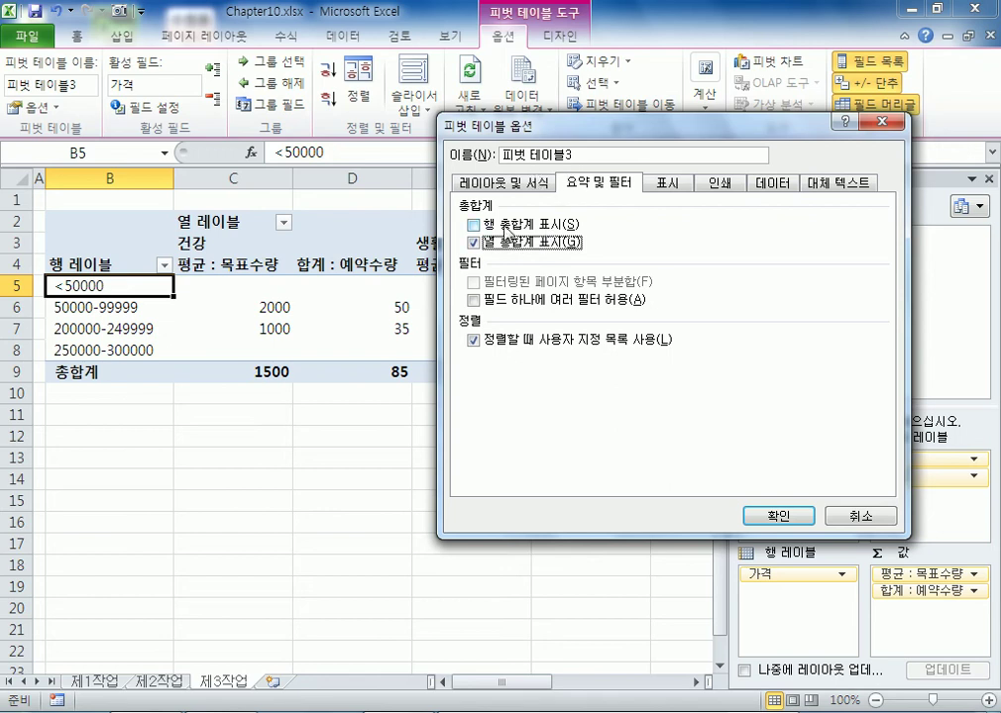
Step: Check the merged and centered labels and the *** empty-cell setting, and apply the pivot table options
left_click(513, 185)
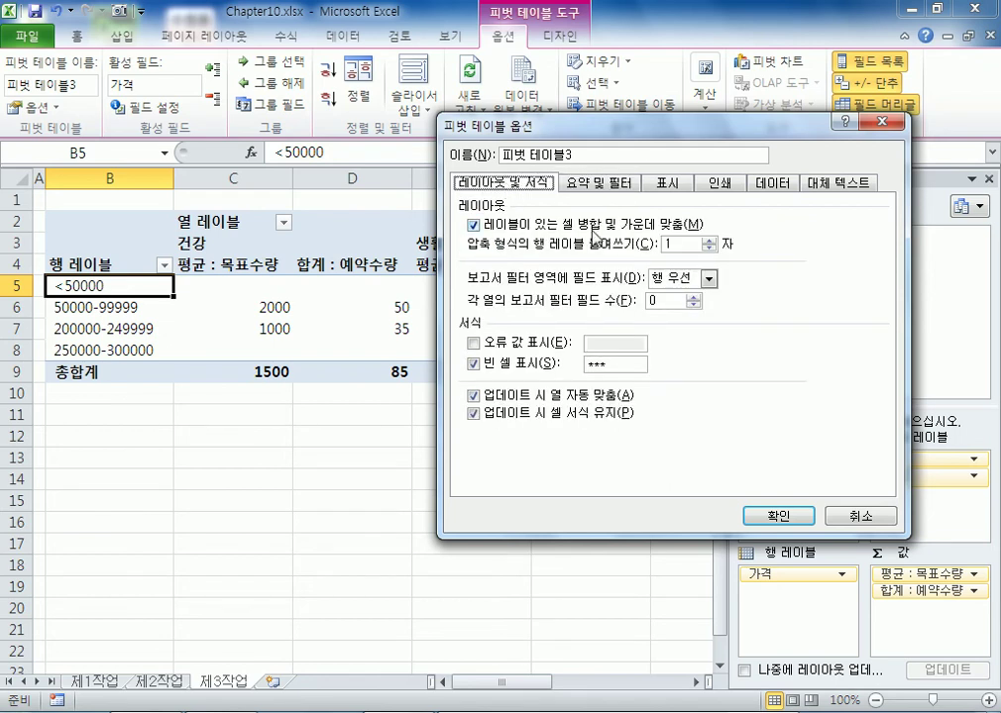
left_click(614, 229)
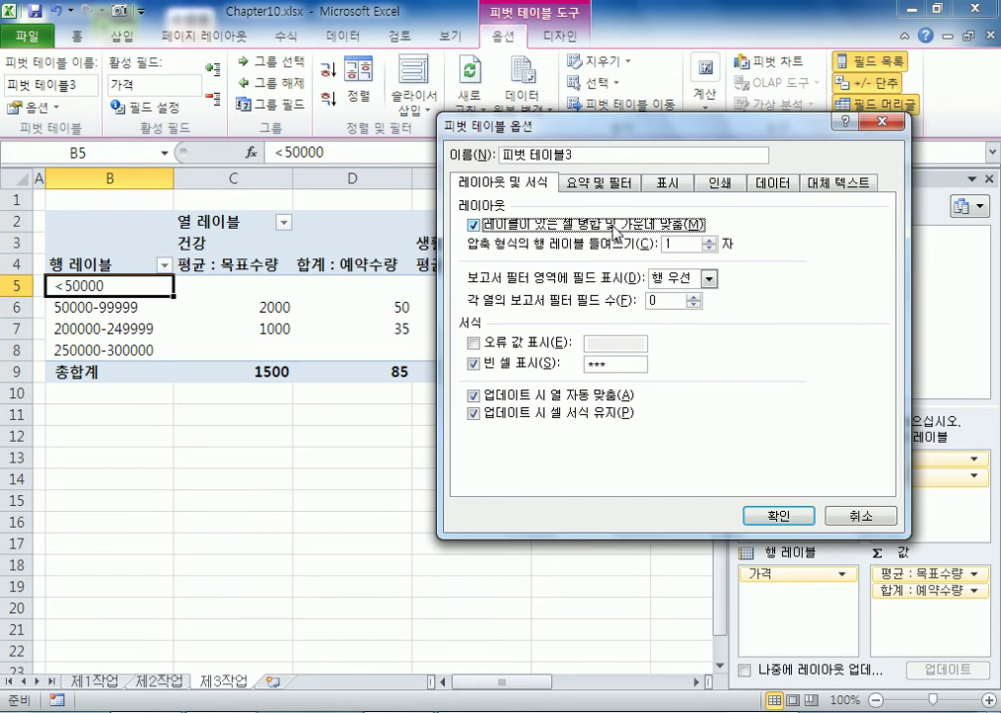
left_click_drag(629, 365, 550, 342)
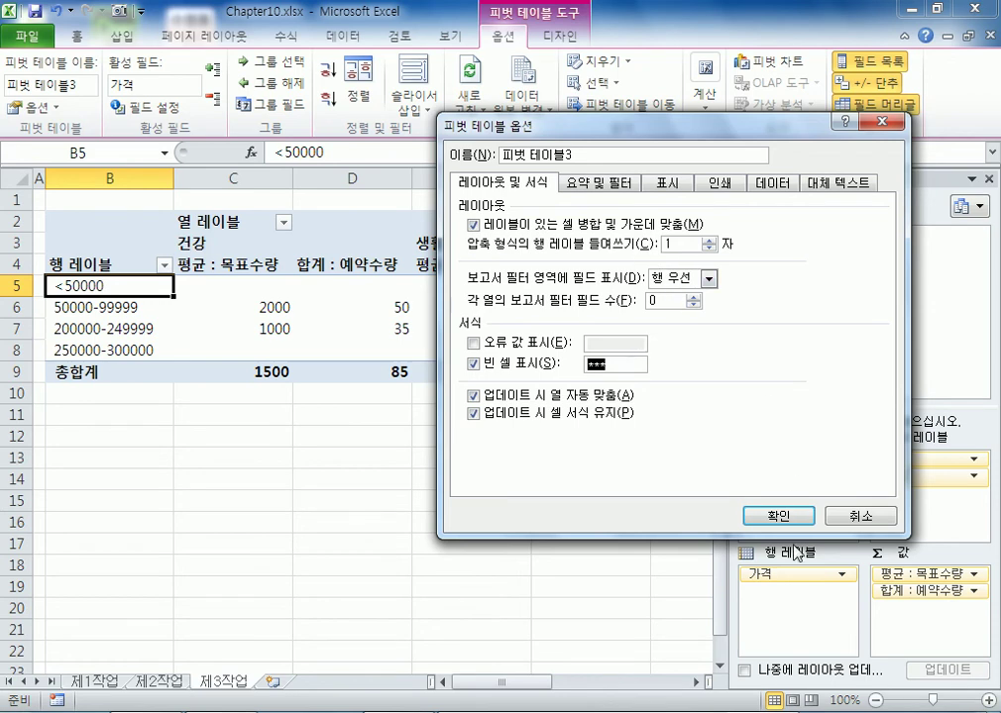
left_click(780, 517)
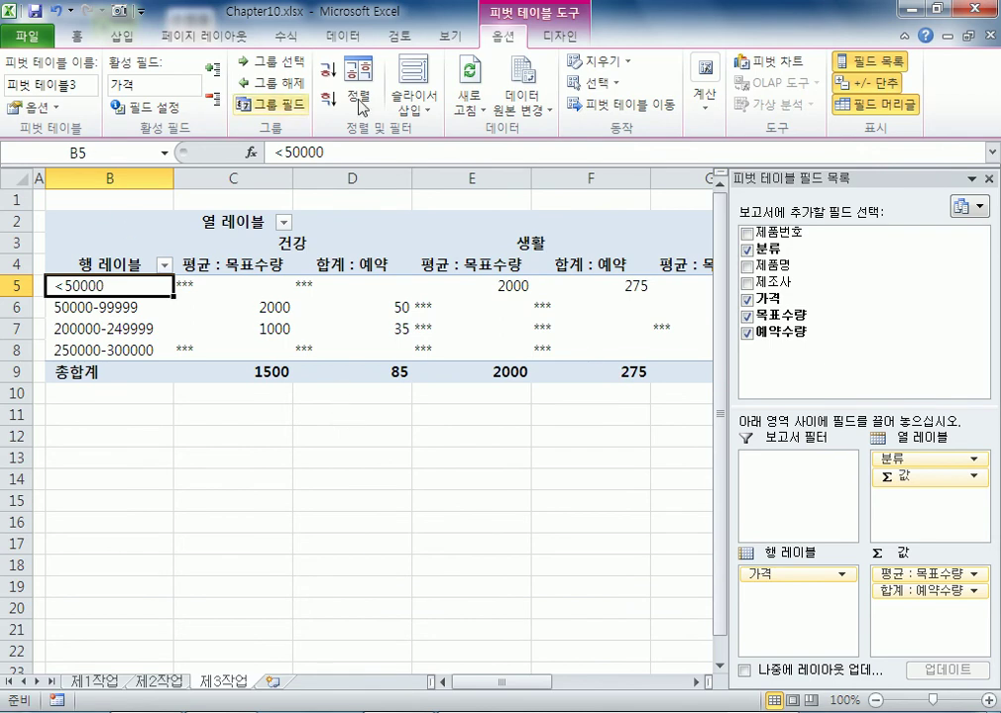
Step: Review the layout, format and grand total settings in the pivot table options again
left_click(31, 114)
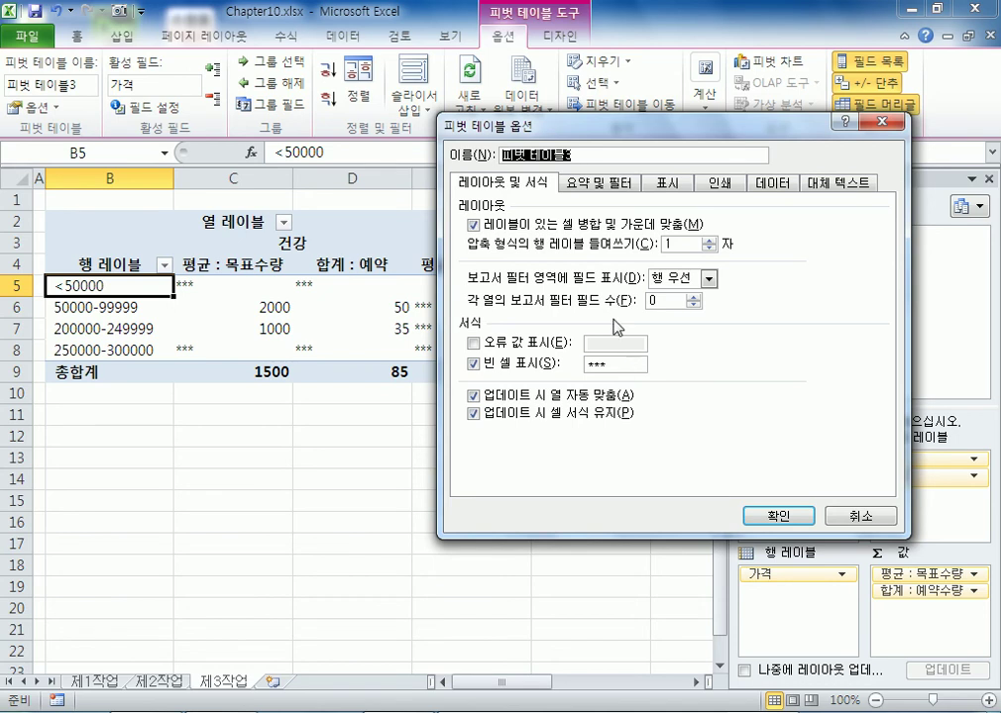
left_click(599, 183)
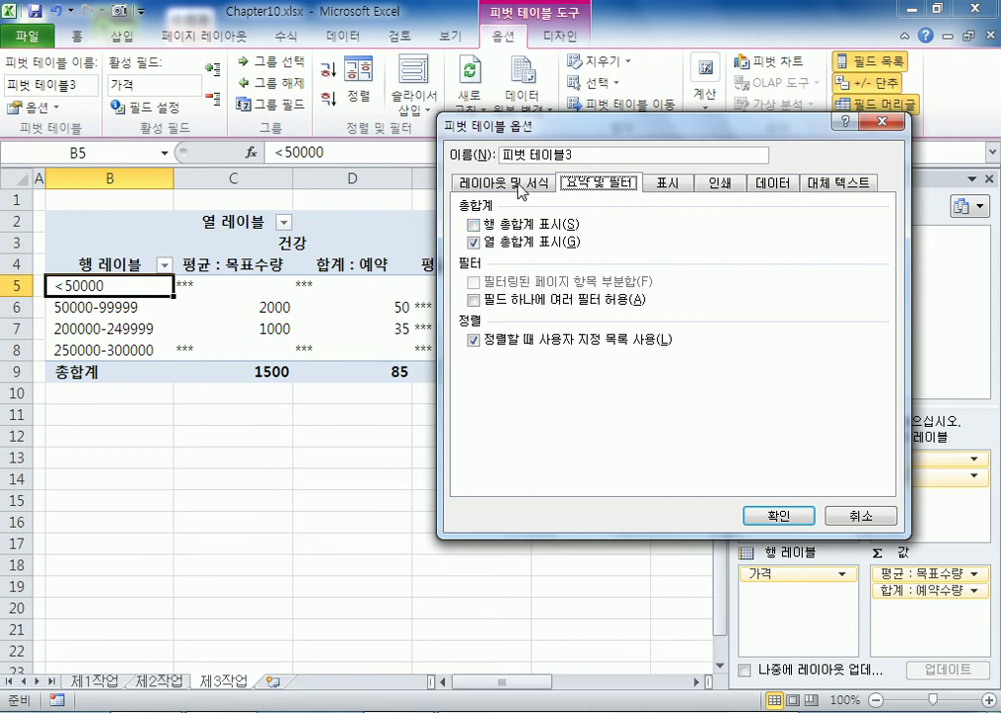
left_click(503, 183)
Step: Switch merging and centering of label cells off and back on, and re-enter *** for empty cells
left_click_drag(560, 121, 319, 187)
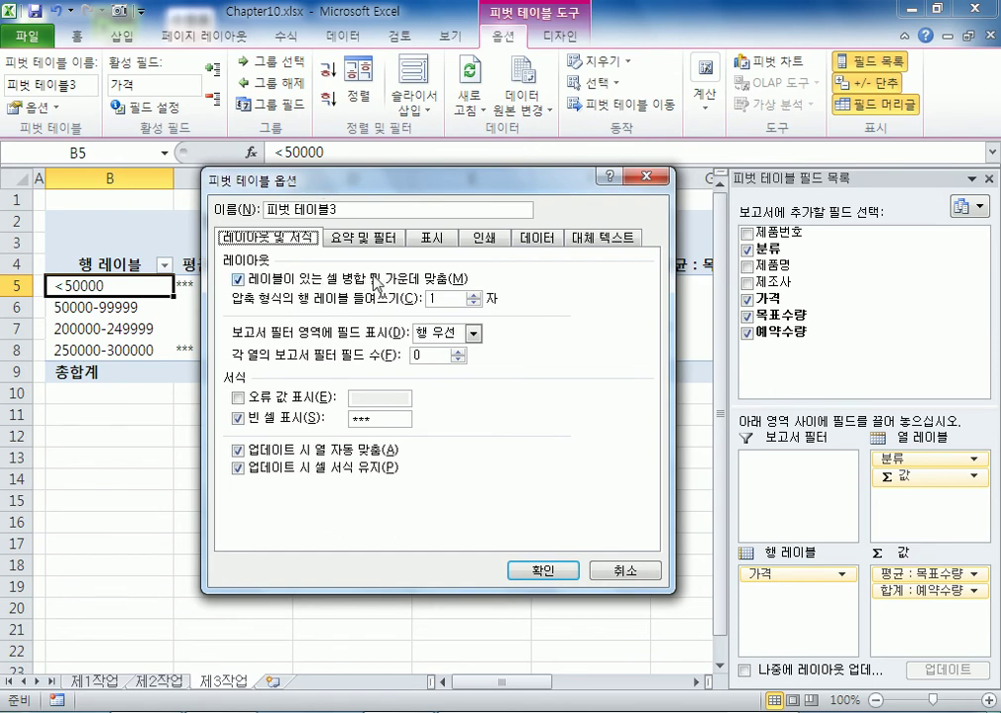
left_click(427, 284)
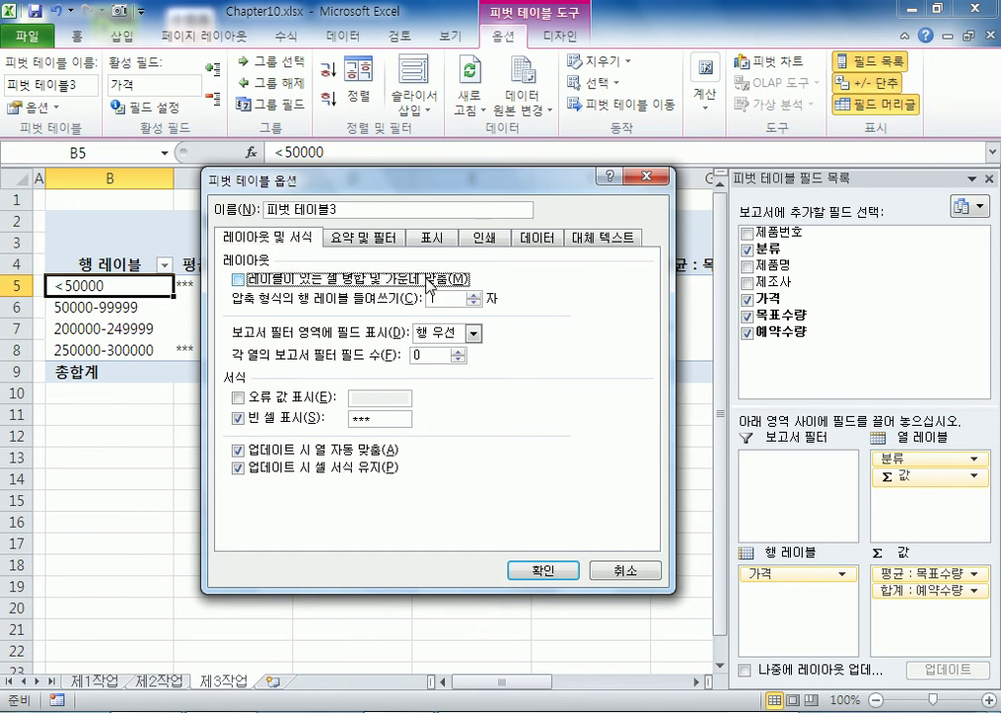
left_click_drag(385, 417, 305, 420)
type("*")
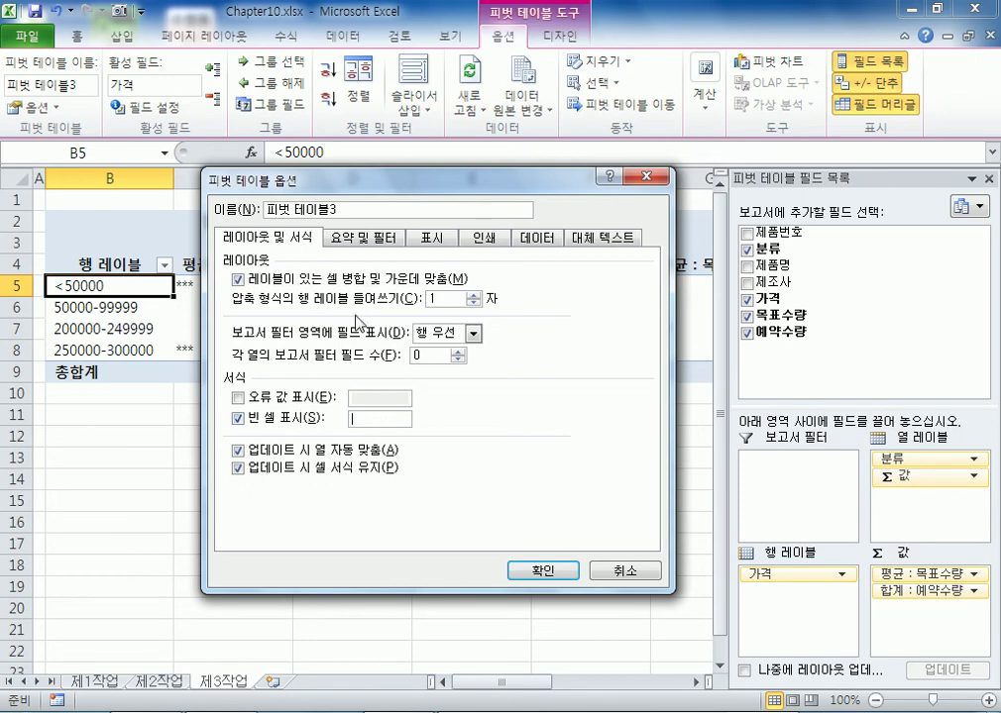
type("**")
Step: Toggle the grand total settings back to rows off and columns on, and apply the pivot table options
left_click(357, 240)
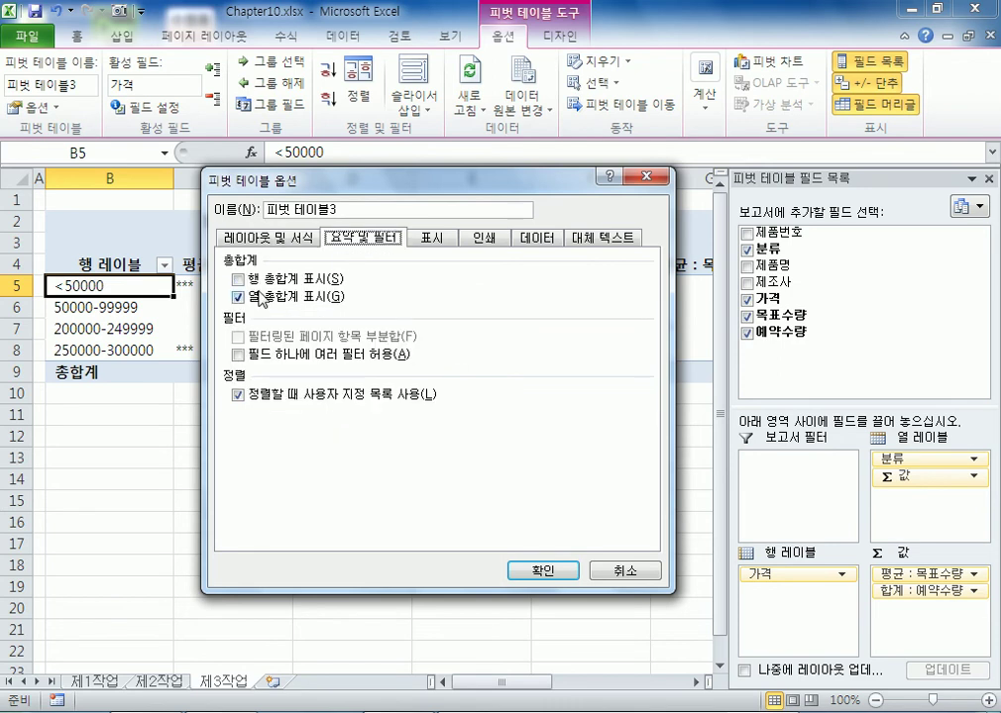
left_click(266, 282)
left_click(266, 288)
left_click(267, 289)
left_click(271, 299)
left_click(270, 299)
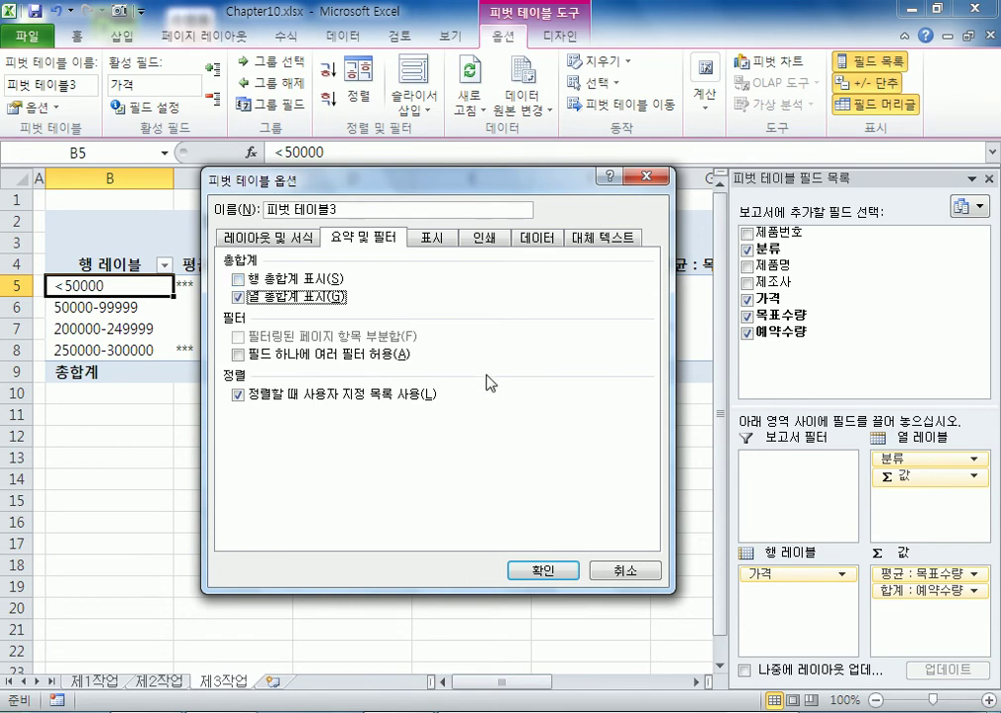
left_click(547, 578)
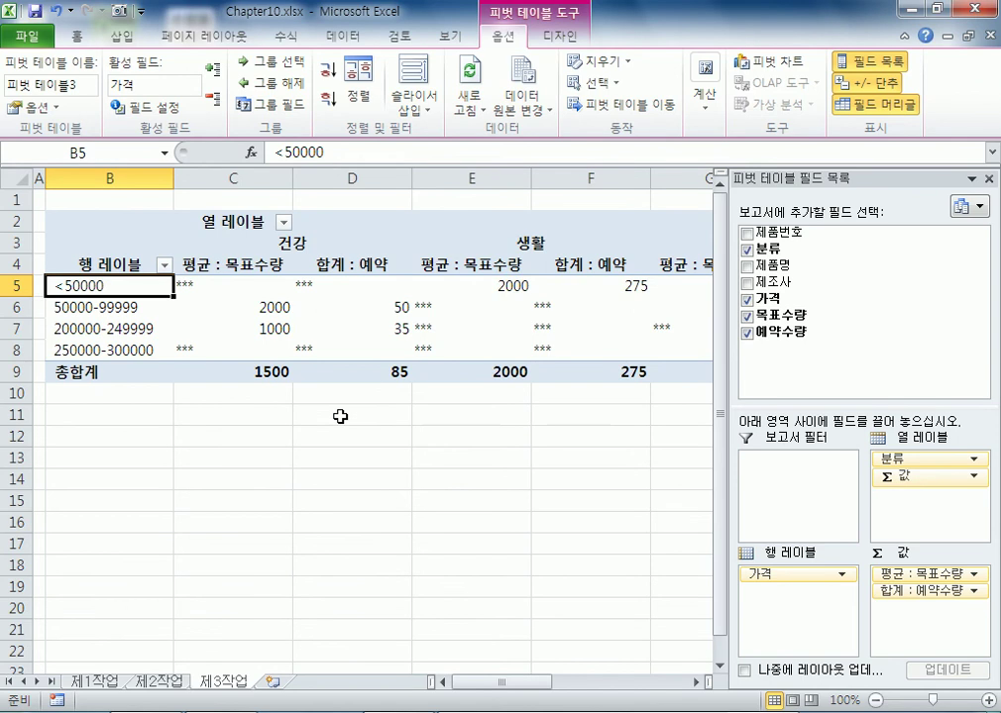
Step: Center the pivot table body B5:H9 horizontally and apply the comma style to its numbers
left_click_drag(76, 285, 476, 369)
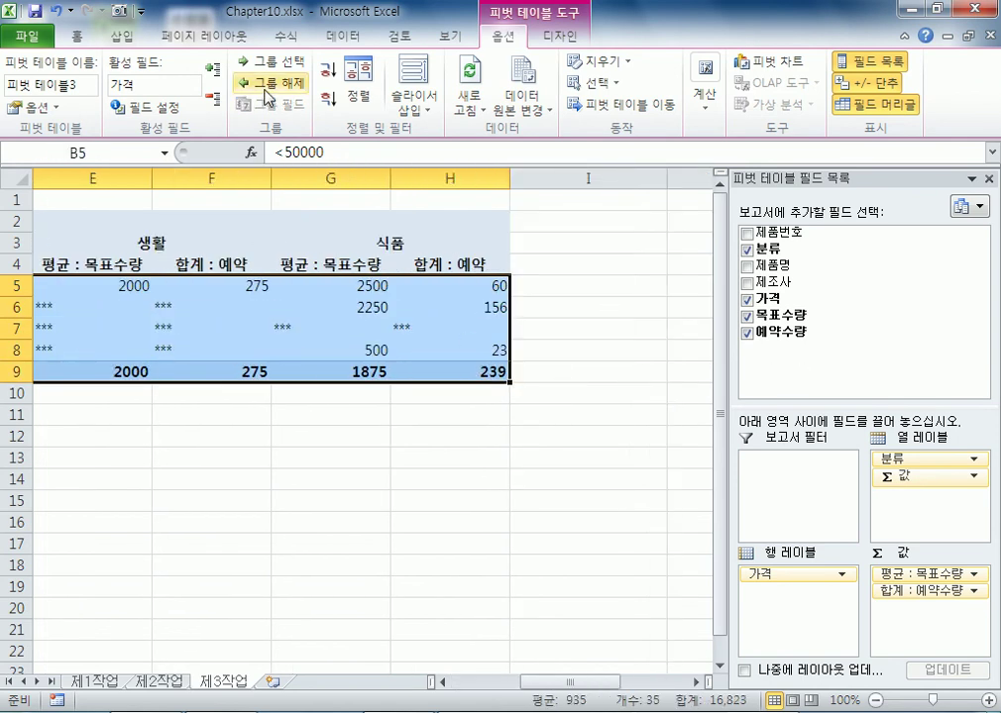
left_click(77, 37)
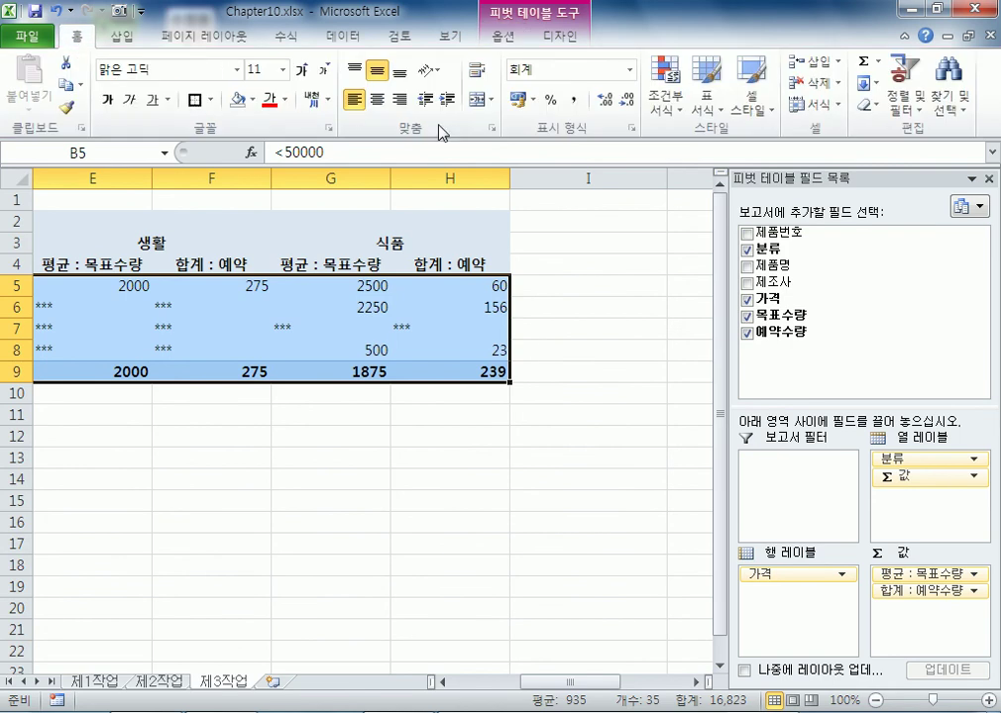
left_click(377, 99)
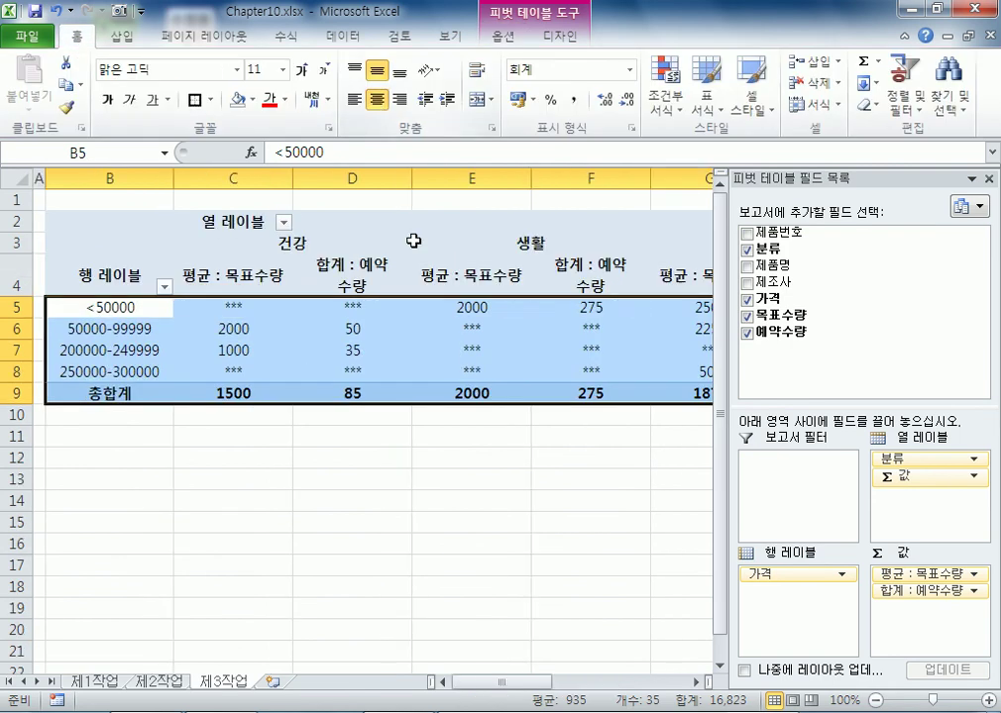
left_click(576, 100)
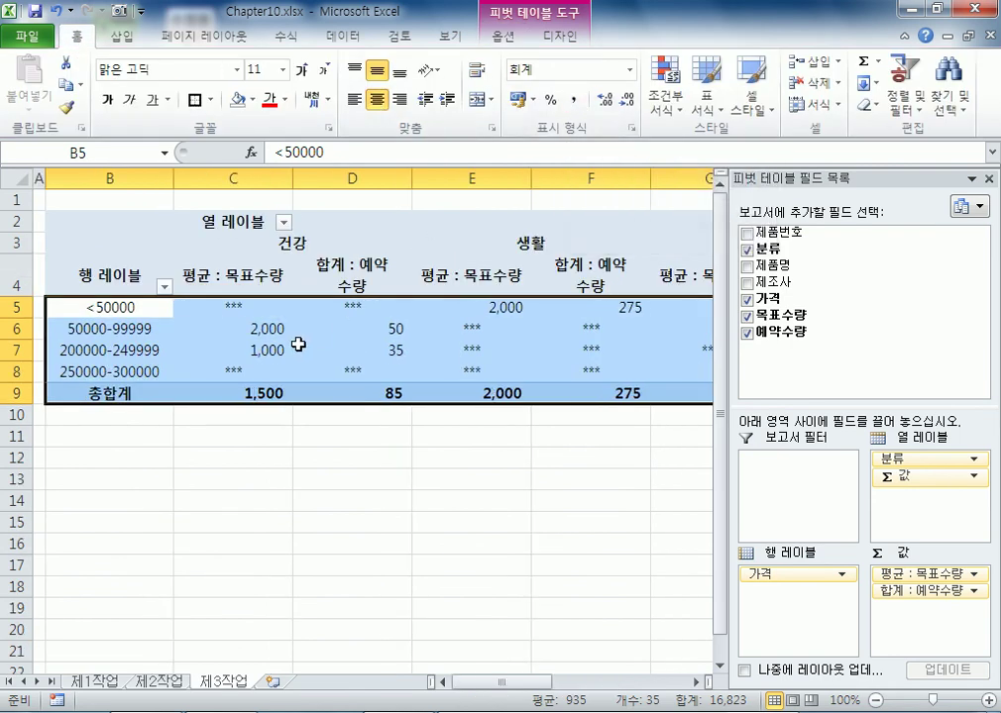
Step: Sort the 분류 column items of the pivot table in descending order
left_click(292, 241)
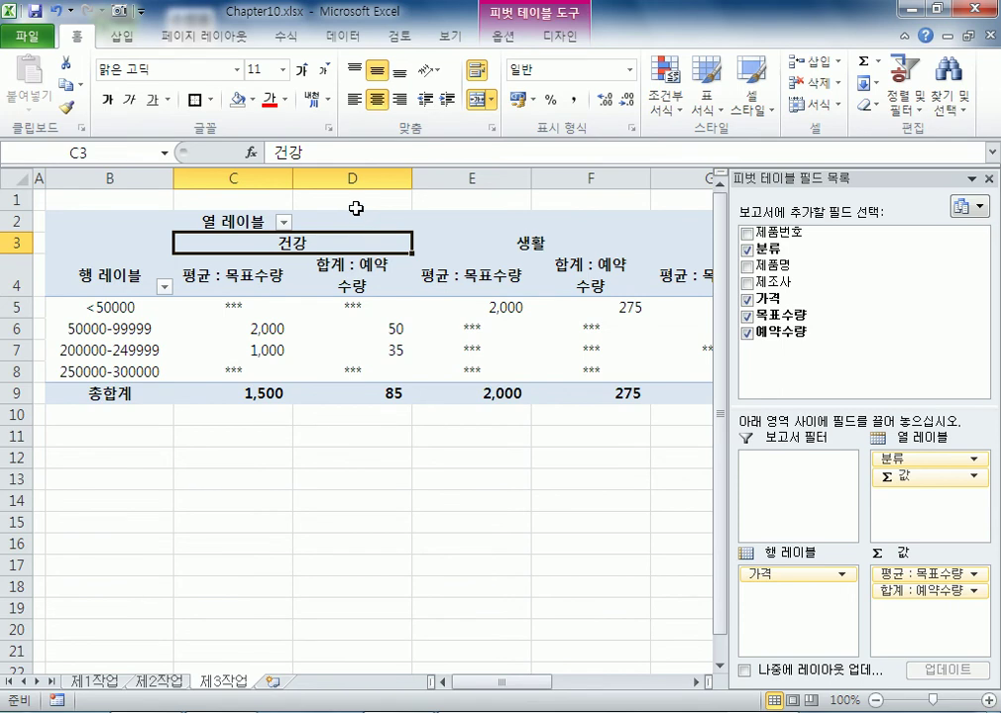
left_click(504, 38)
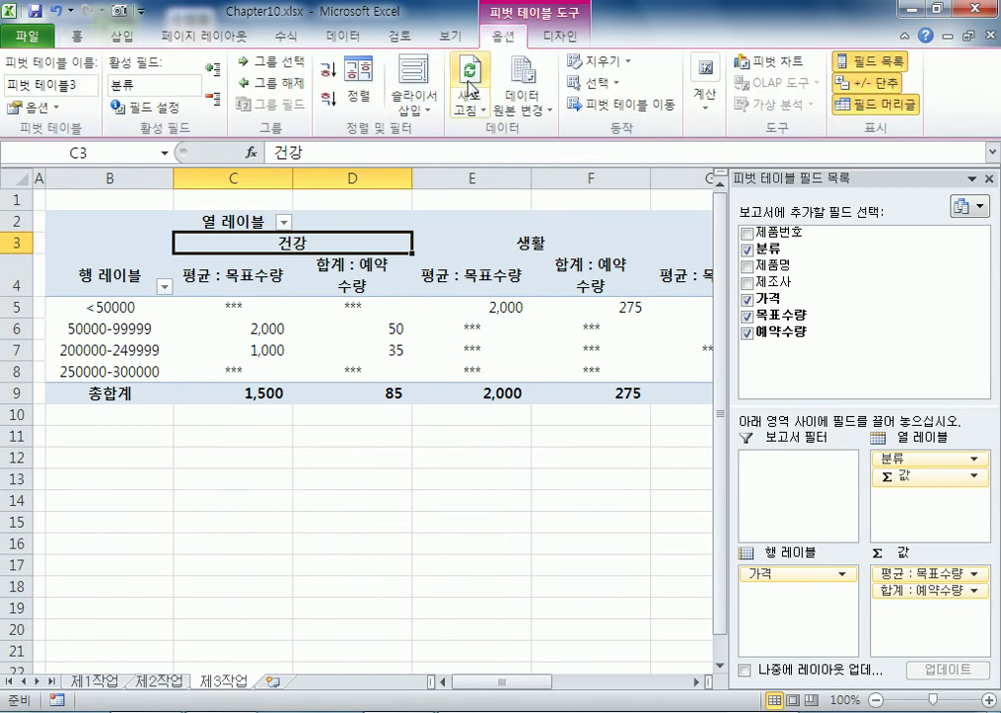
left_click(330, 101)
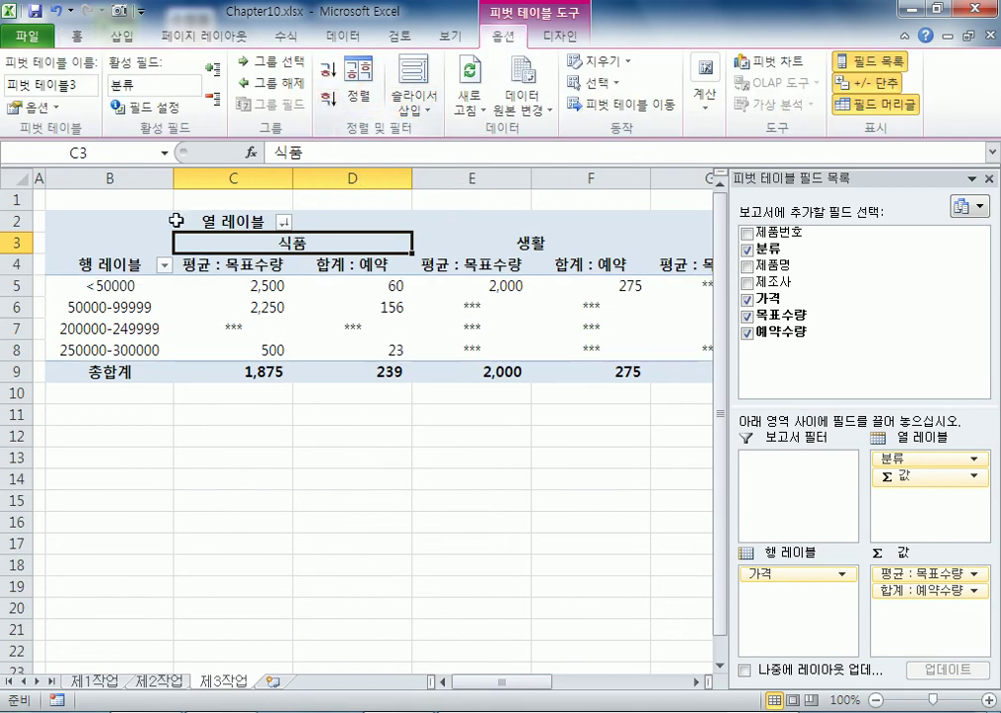
Step: Rename the pivot table's row label header to 가격 and its column label header to 분류
left_click(101, 263)
left_click(250, 220)
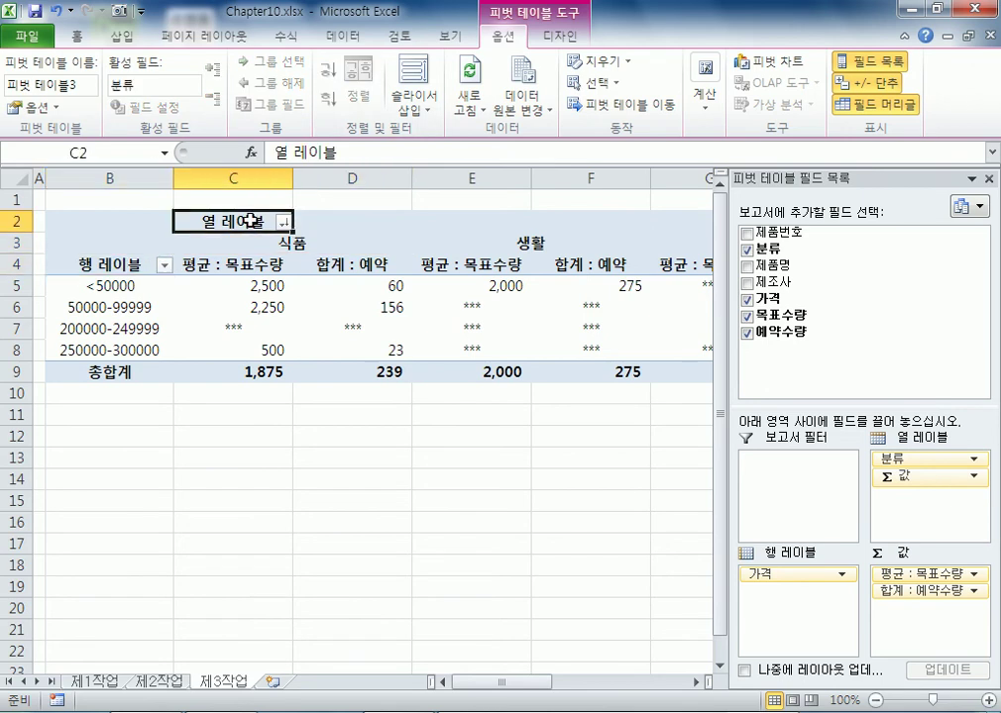
left_click(132, 261)
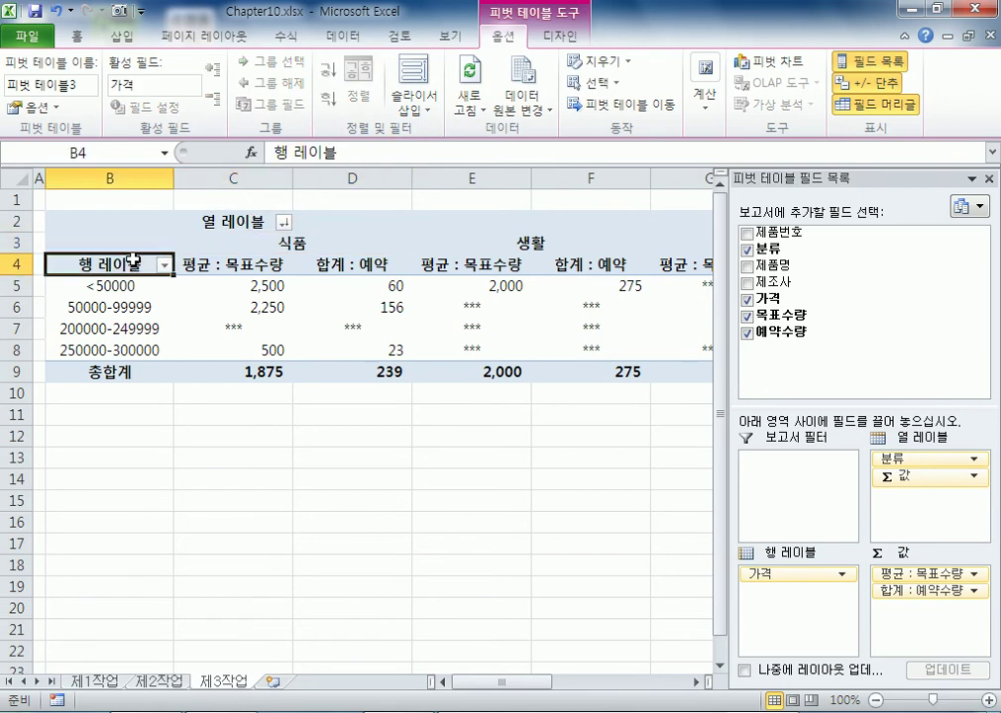
type("가격")
key("Return")
key("Right")
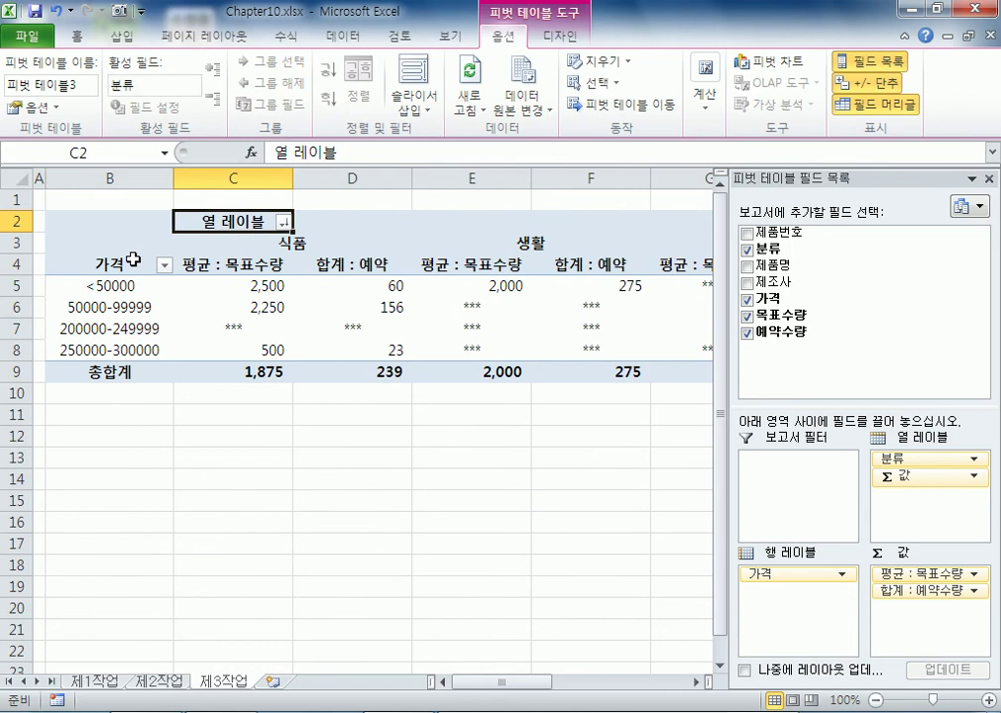
type("분류")
key("Return")
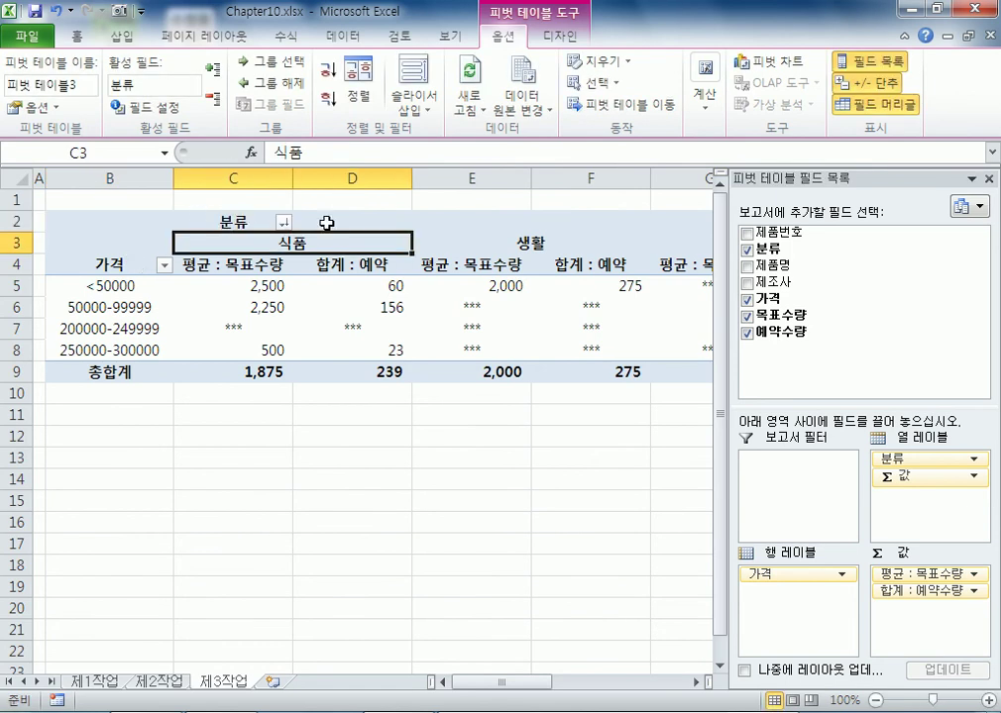
Step: Manually move the 생활 group ahead of the 식품 group in the 분류 column headings
left_click(238, 219)
left_click(100, 260)
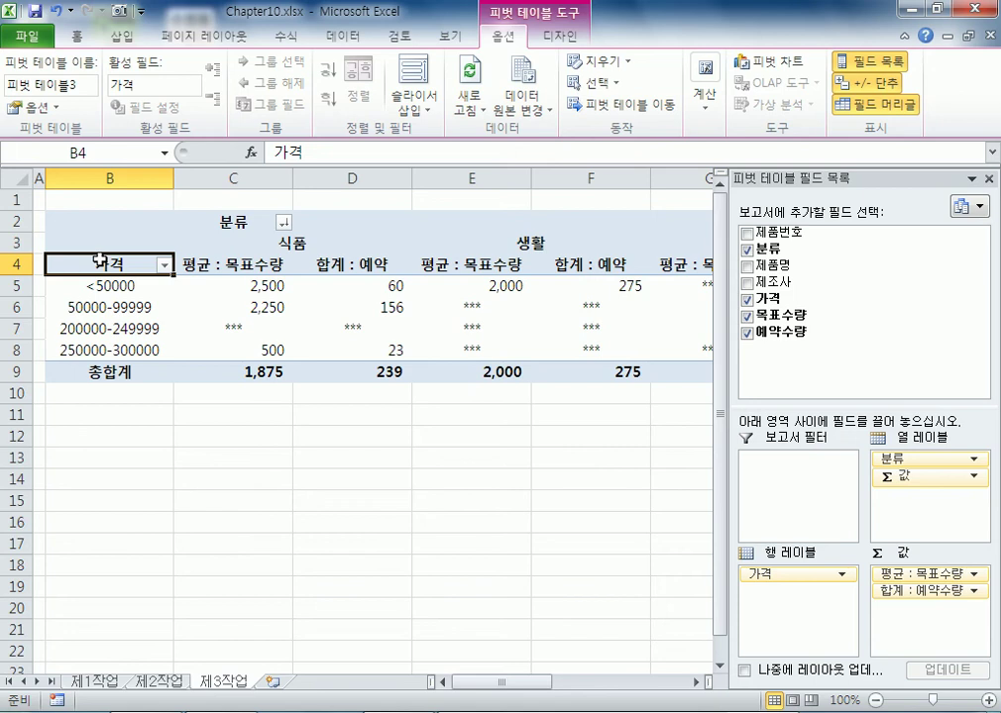
left_click(291, 240)
left_click(487, 244)
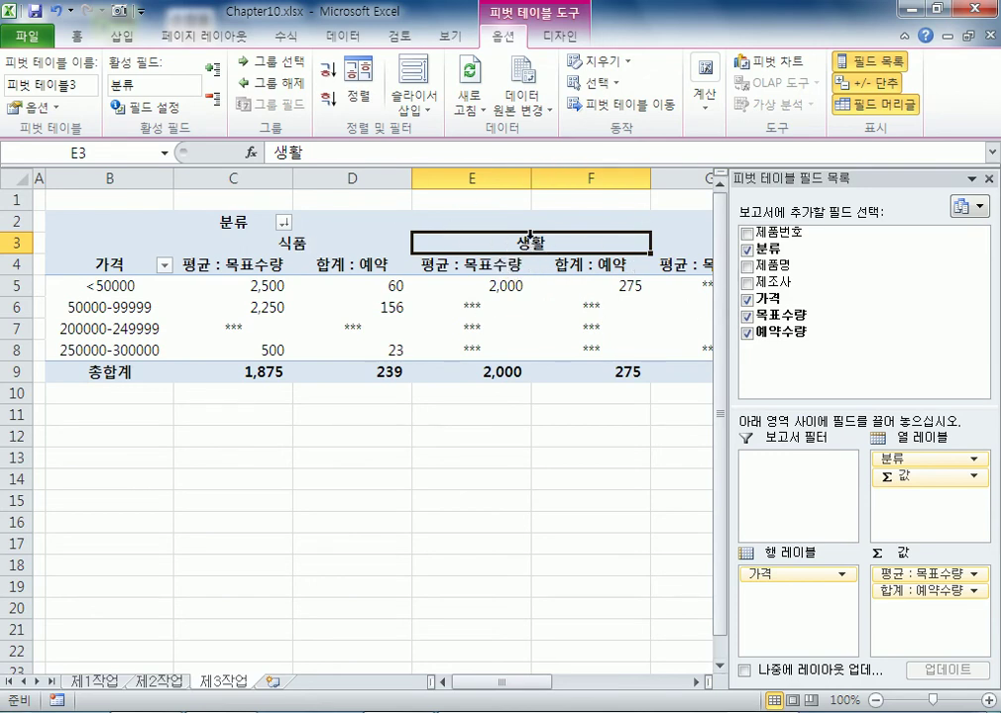
left_click_drag(519, 232, 211, 246)
mouse_move(287, 286)
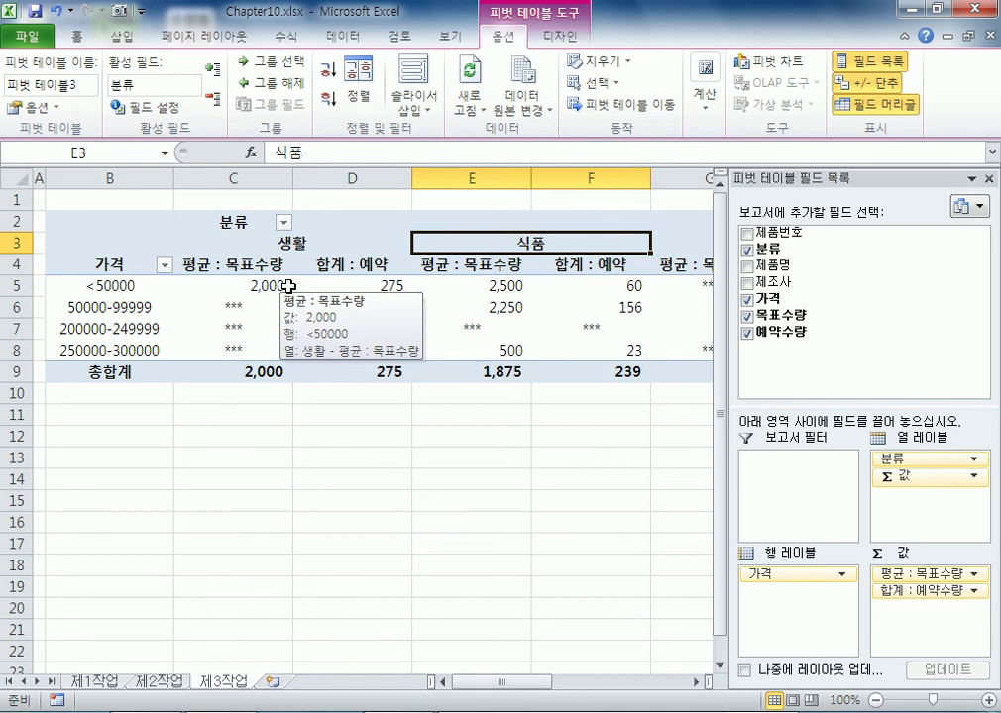
Step: Move the 식품 group back ahead of the 생활 group in the column headings
left_click(284, 243)
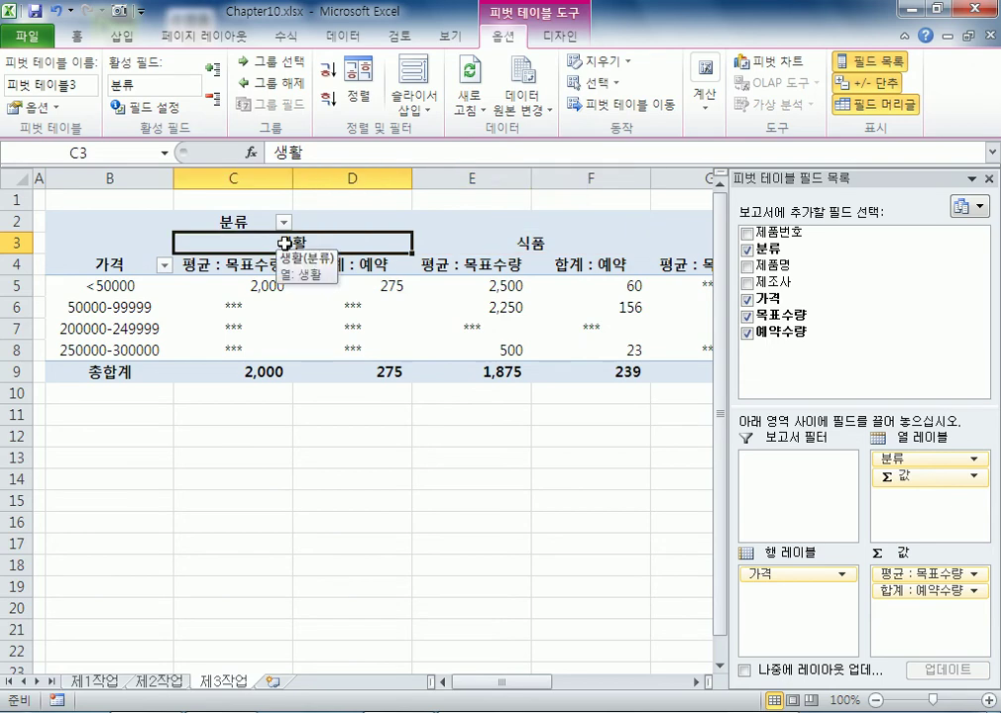
left_click(505, 246)
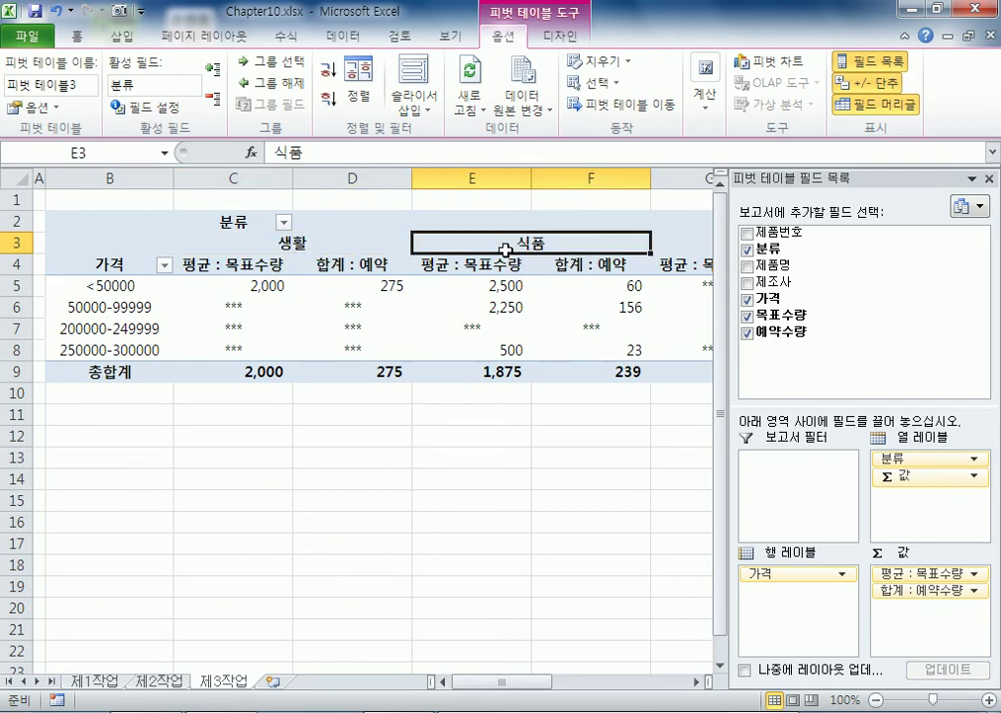
left_click_drag(505, 247, 297, 241)
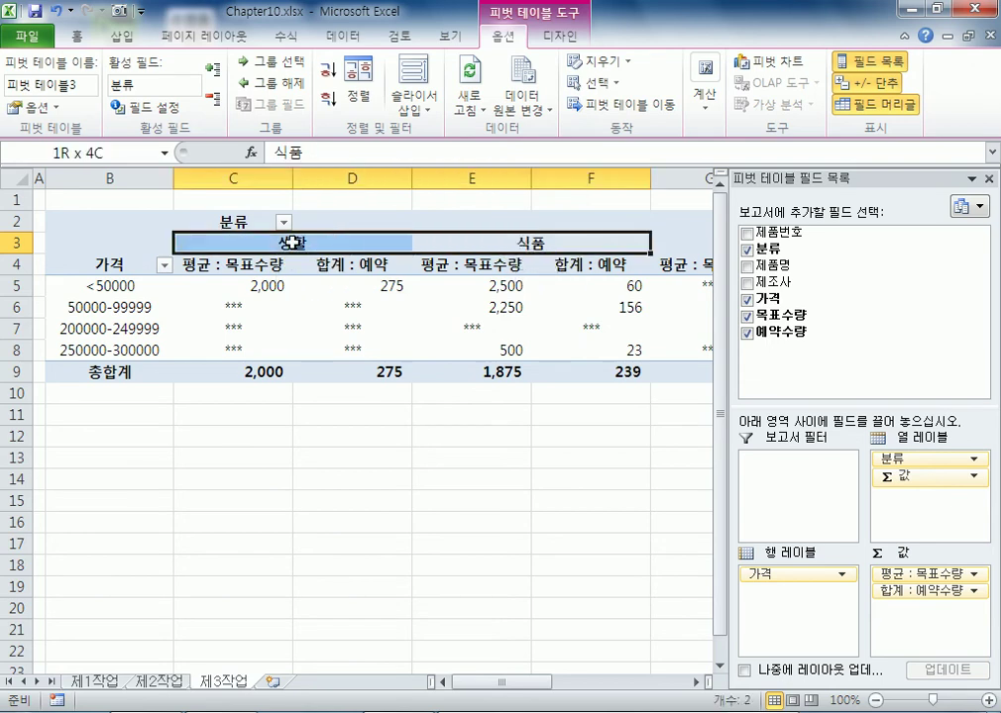
left_click(431, 232)
left_click(444, 244)
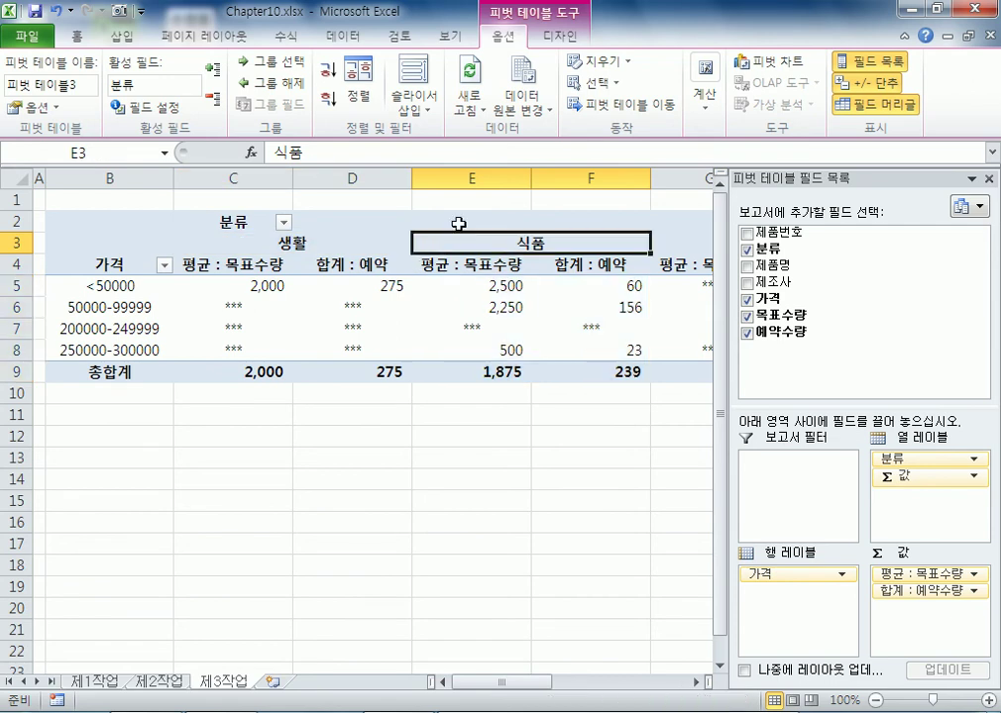
left_click_drag(466, 234, 300, 237)
left_click_drag(254, 247, 257, 250)
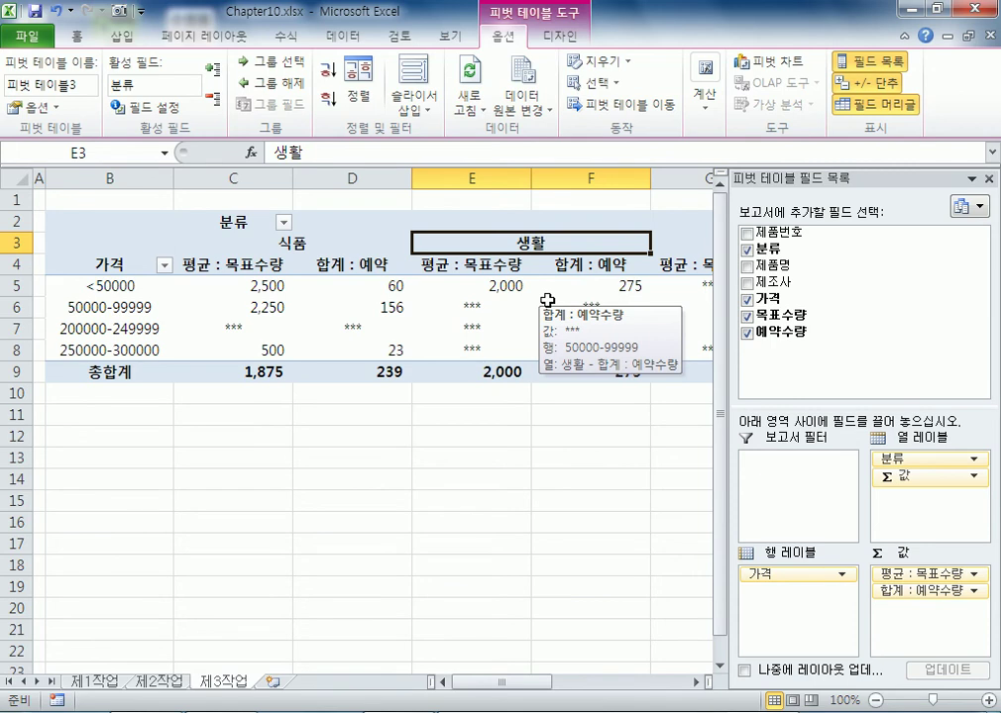
Step: Switch the 분류 items between ascending and descending sort twice, ending with descending order
left_click(492, 238)
left_click(492, 239)
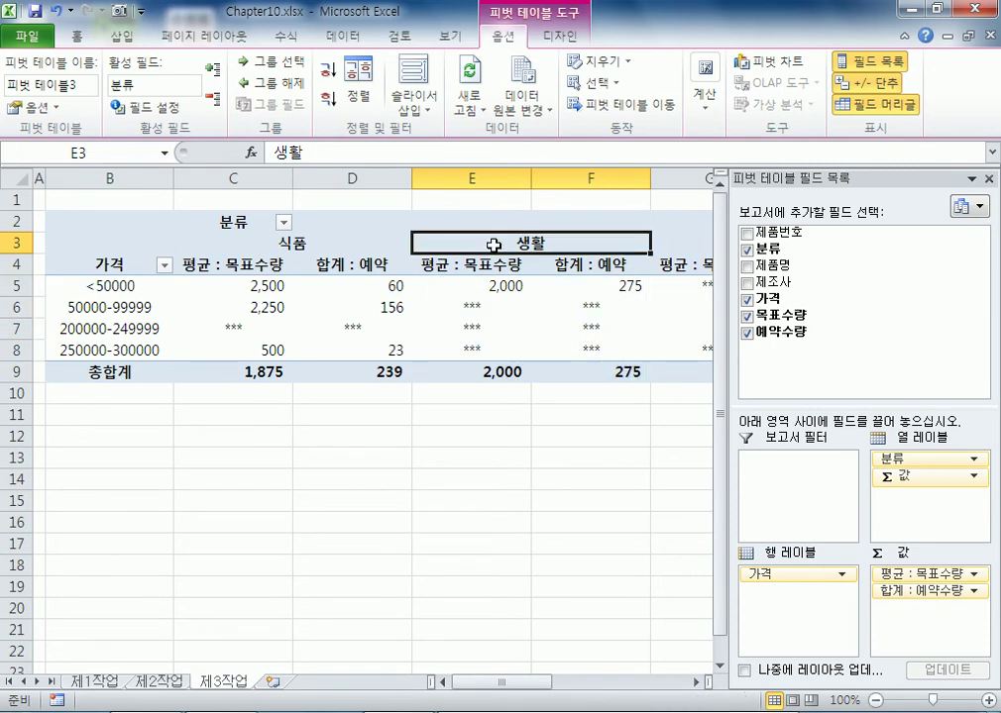
left_click(337, 71)
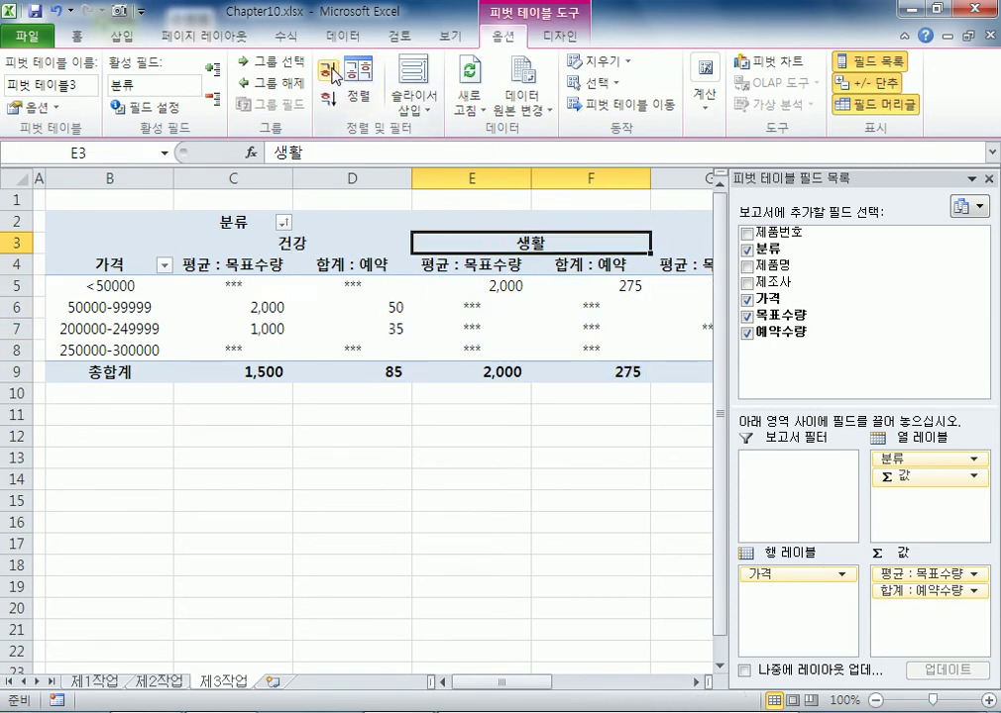
left_click(330, 99)
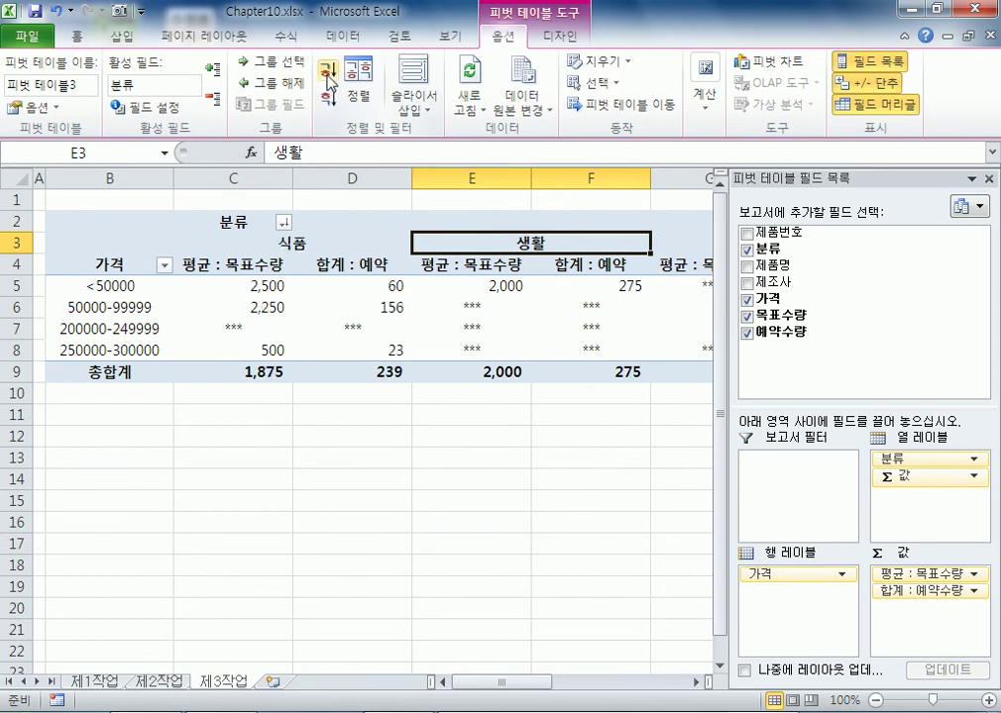
left_click(329, 75)
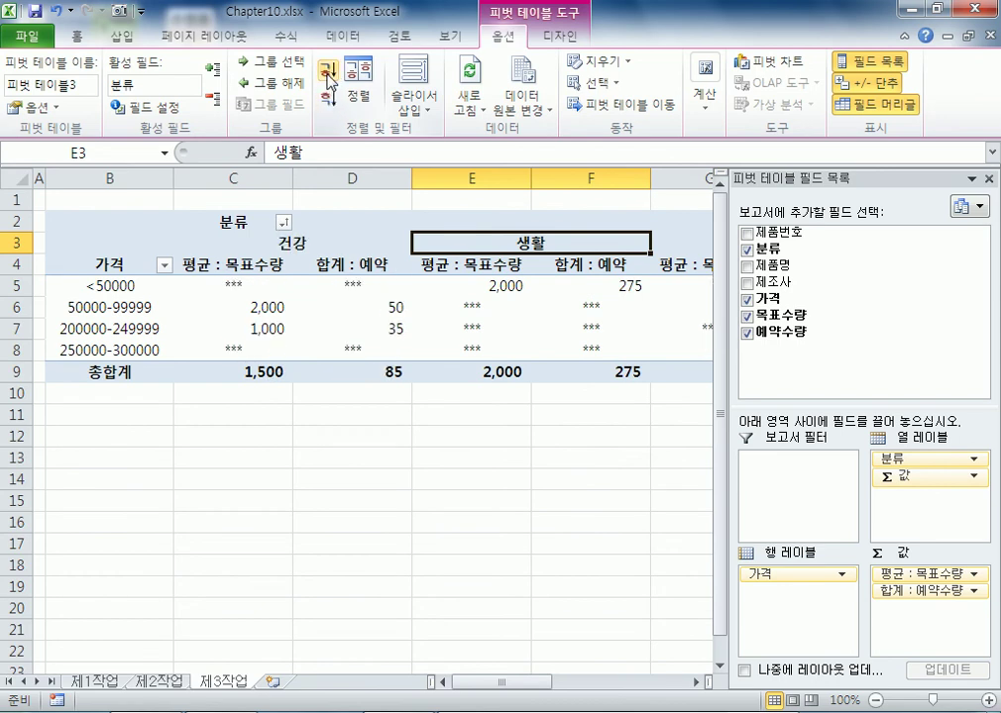
left_click(328, 99)
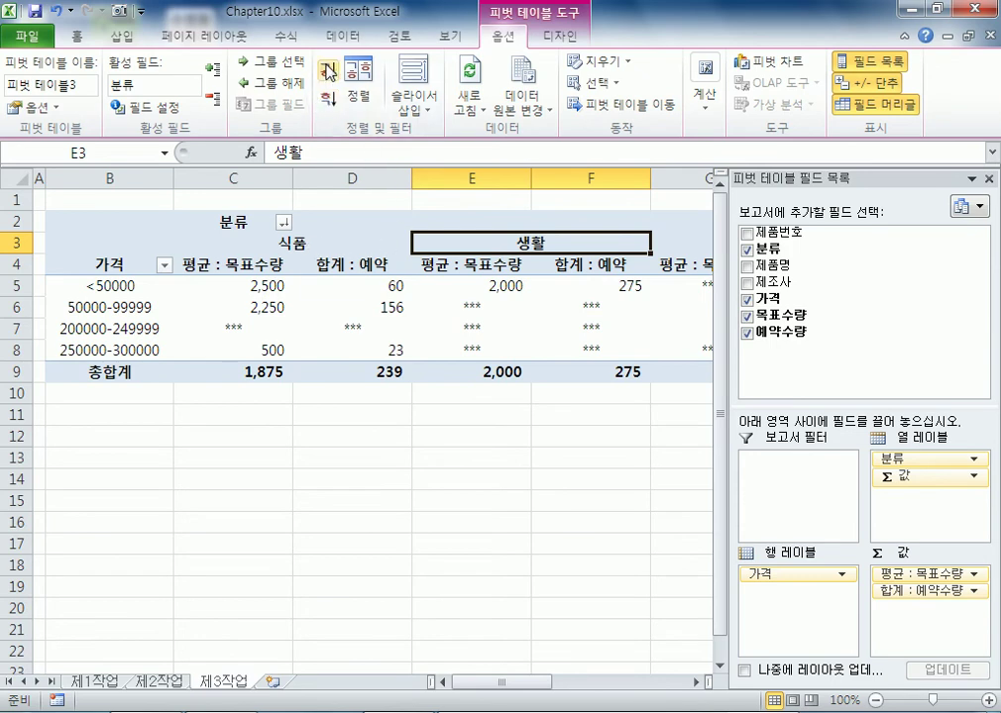
Step: Move 생활 ahead of 식품 again, and restore the 분류 order by sorting ascending and then descending
left_click_drag(453, 235, 189, 195)
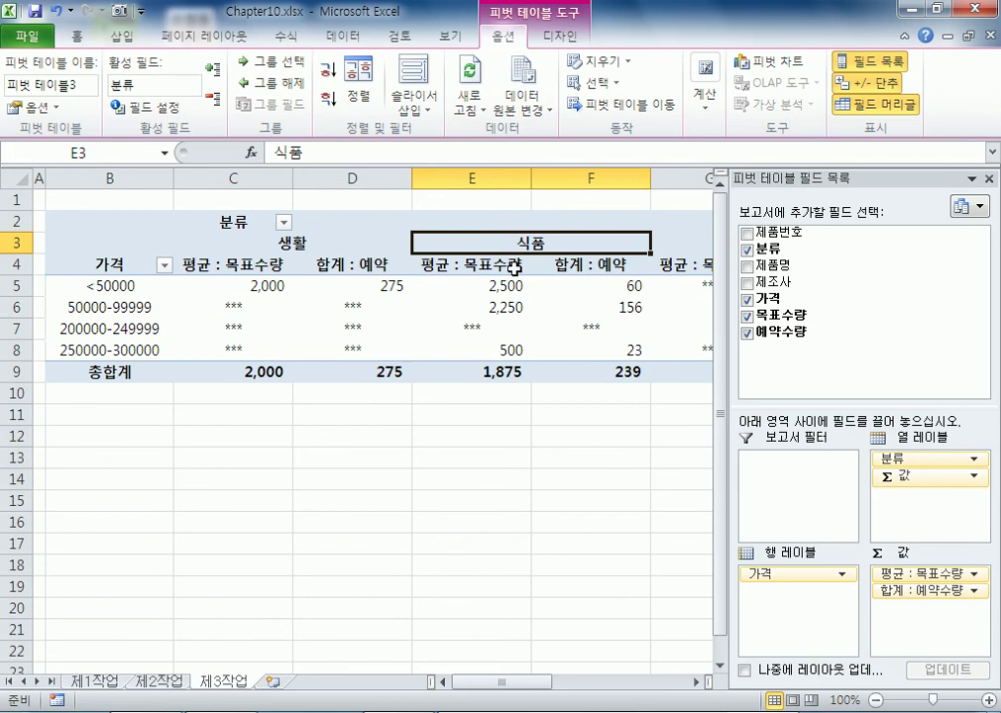
left_click(327, 71)
left_click(327, 96)
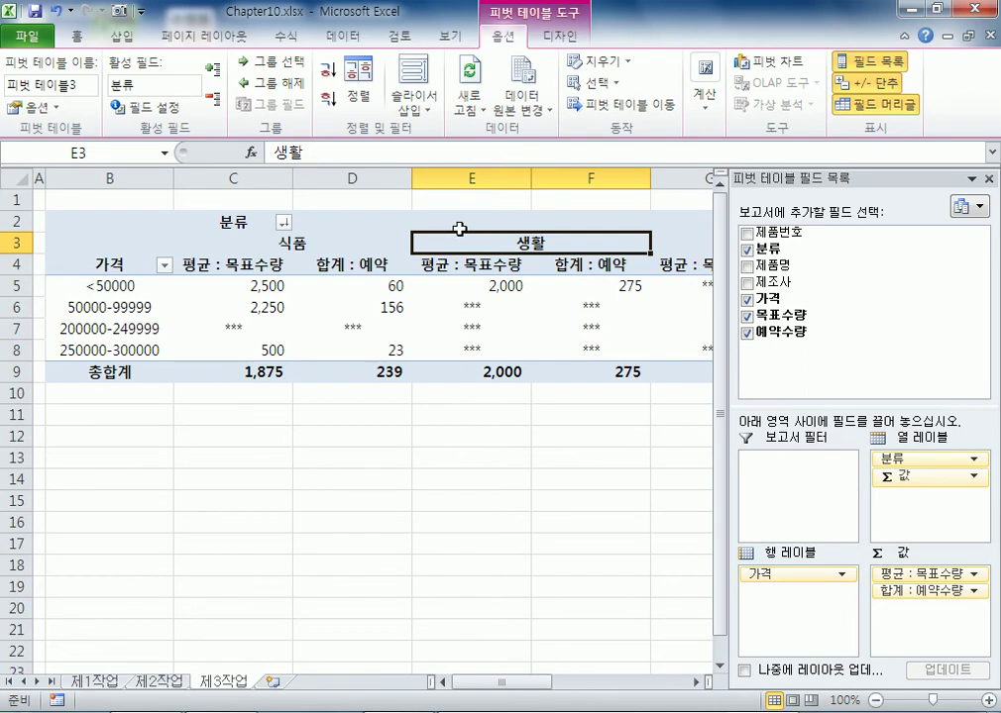
Step: Examine the 가격 and 분류 header labels and the 식품, 생활 and value headings of the pivot table
left_click(245, 222)
left_click(112, 264)
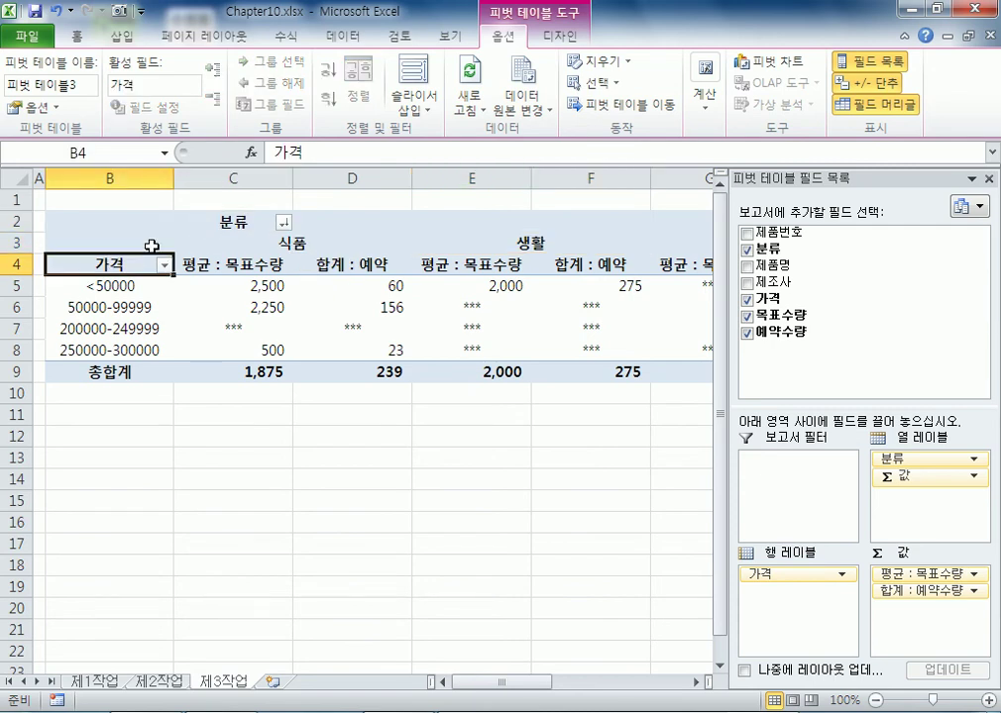
left_click(223, 221)
left_click_drag(94, 273, 94, 373)
left_click(428, 234)
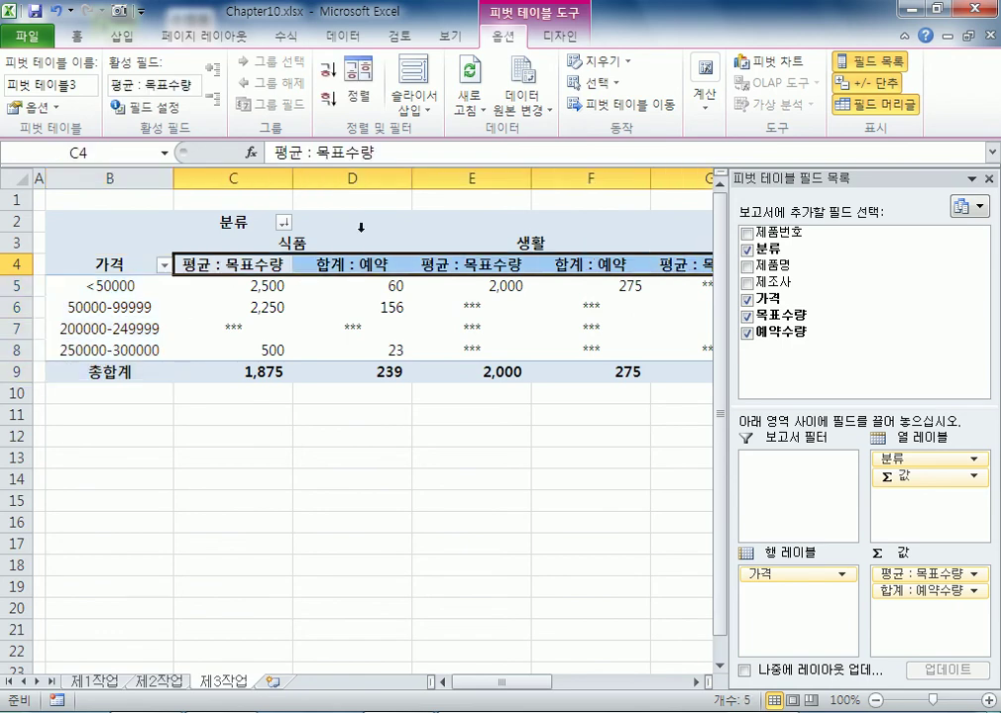
left_click_drag(263, 245, 670, 248)
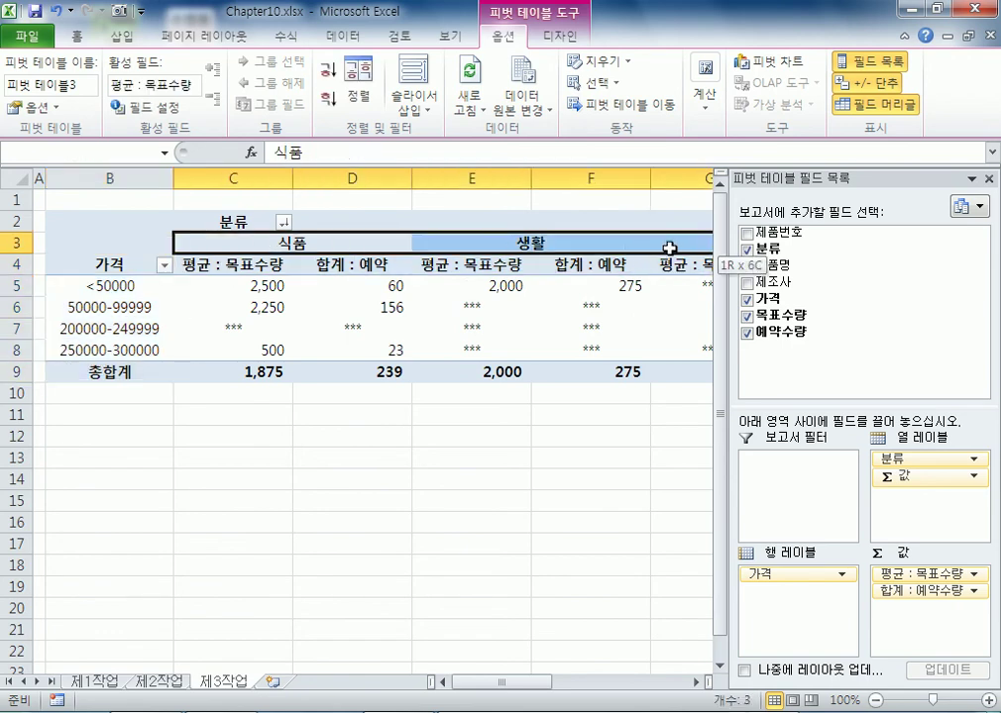
left_click(260, 234)
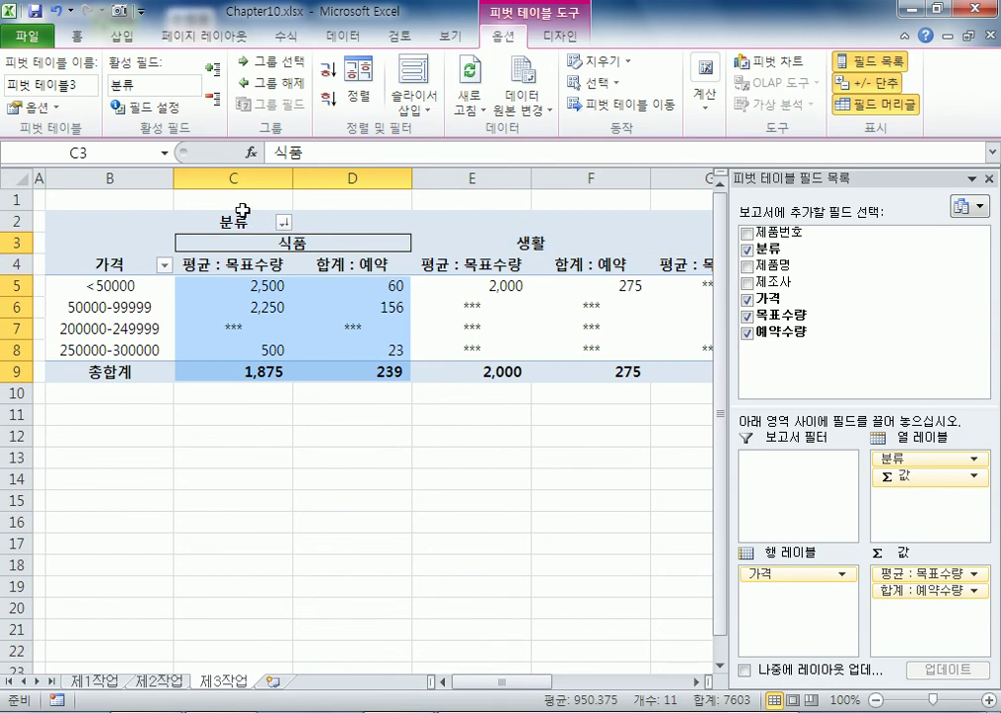
left_click(242, 222)
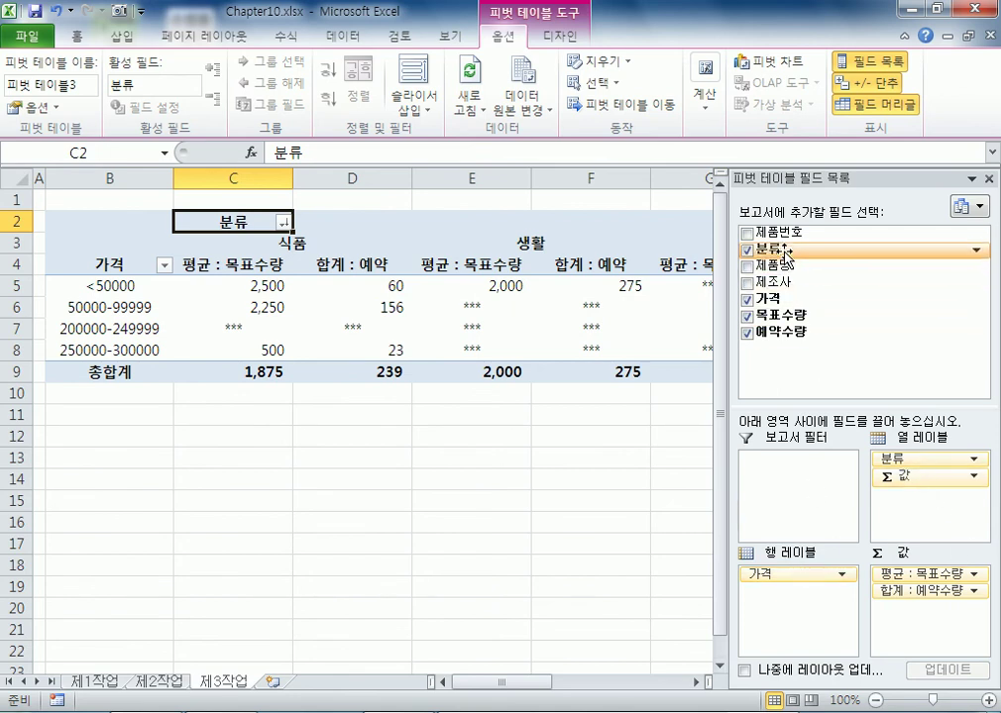
Step: Try placing 분류 below Σ 값 in the column labels, and return it above Σ 값
left_click_drag(779, 256, 953, 547)
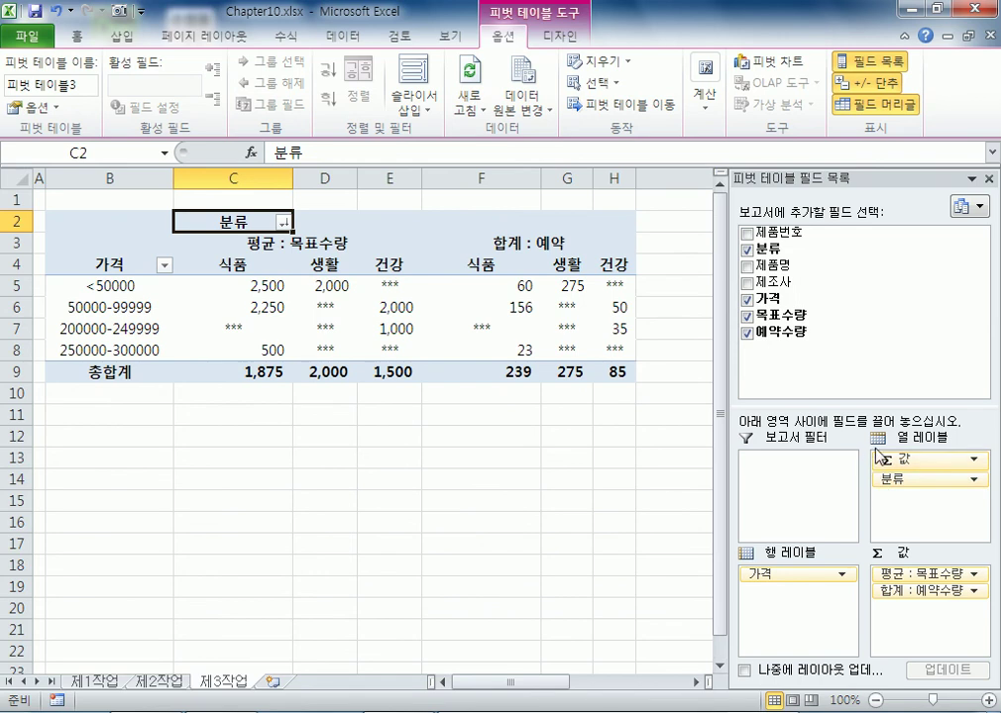
left_click_drag(875, 457, 926, 490)
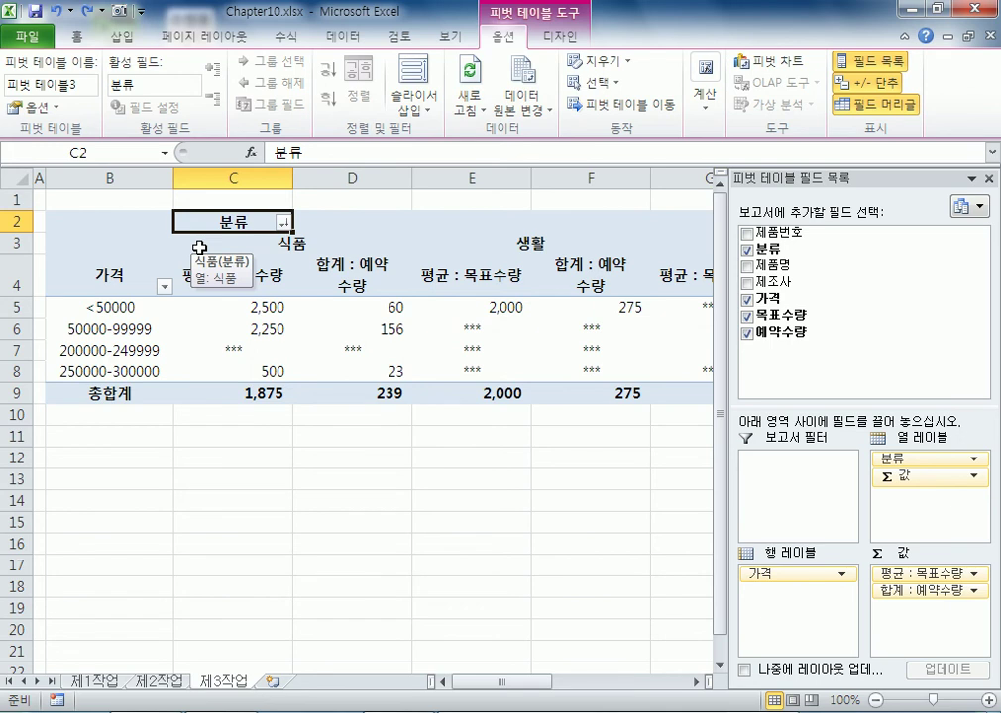
left_click(120, 276)
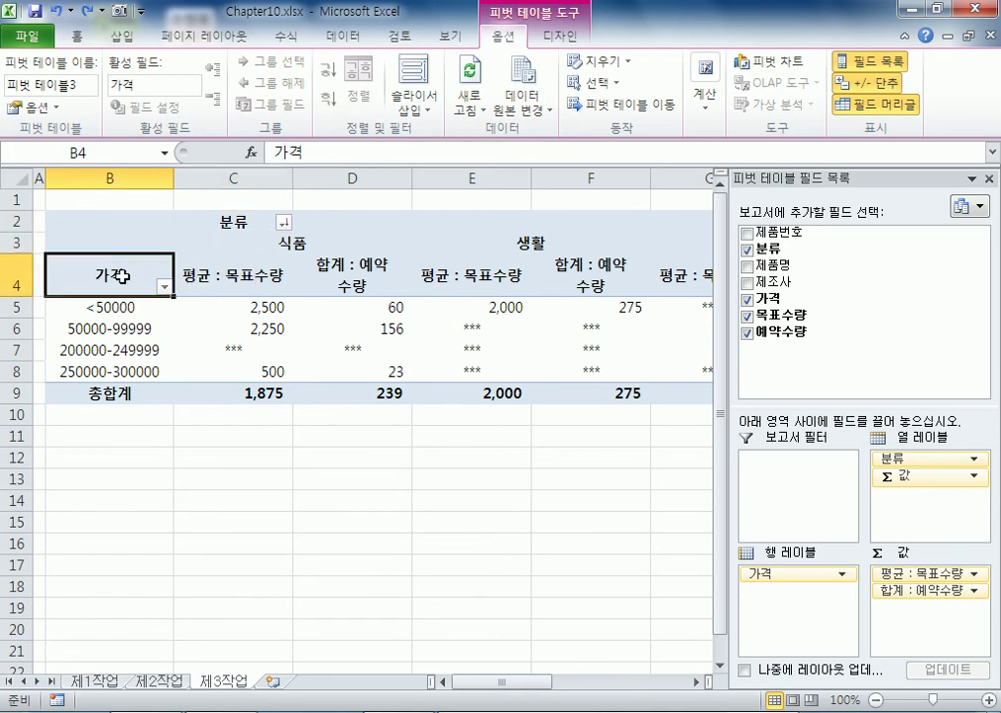
left_click(226, 219)
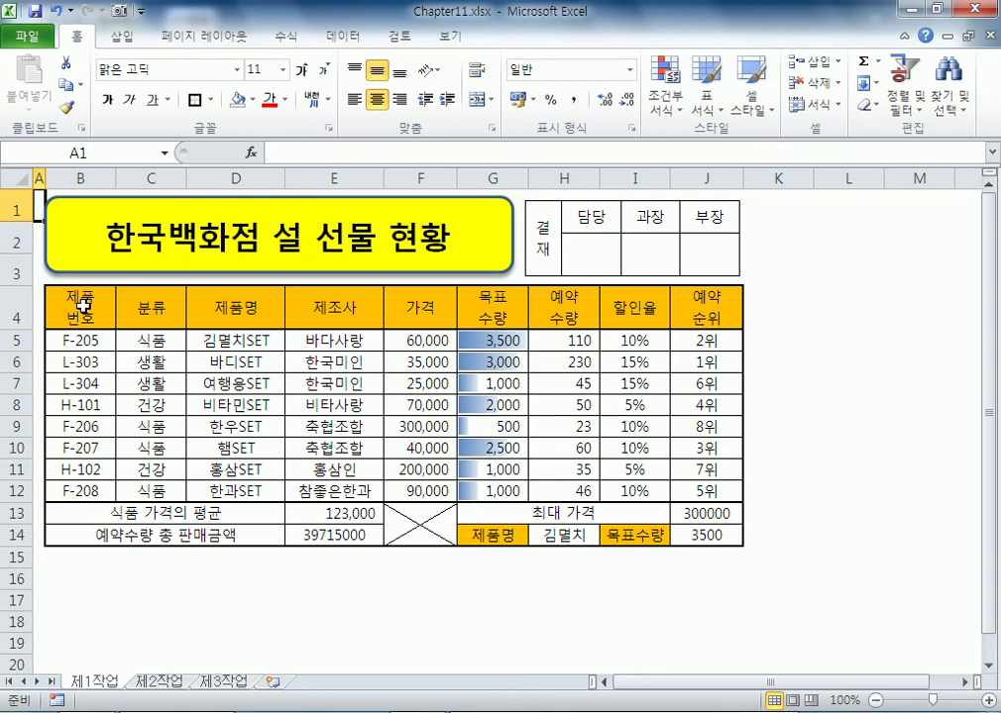
Step: Examine the product table on sheet 제1작업 of Chapter11.xlsx column by column, from 제품번호 through 예약순위
left_click_drag(81, 313, 563, 492)
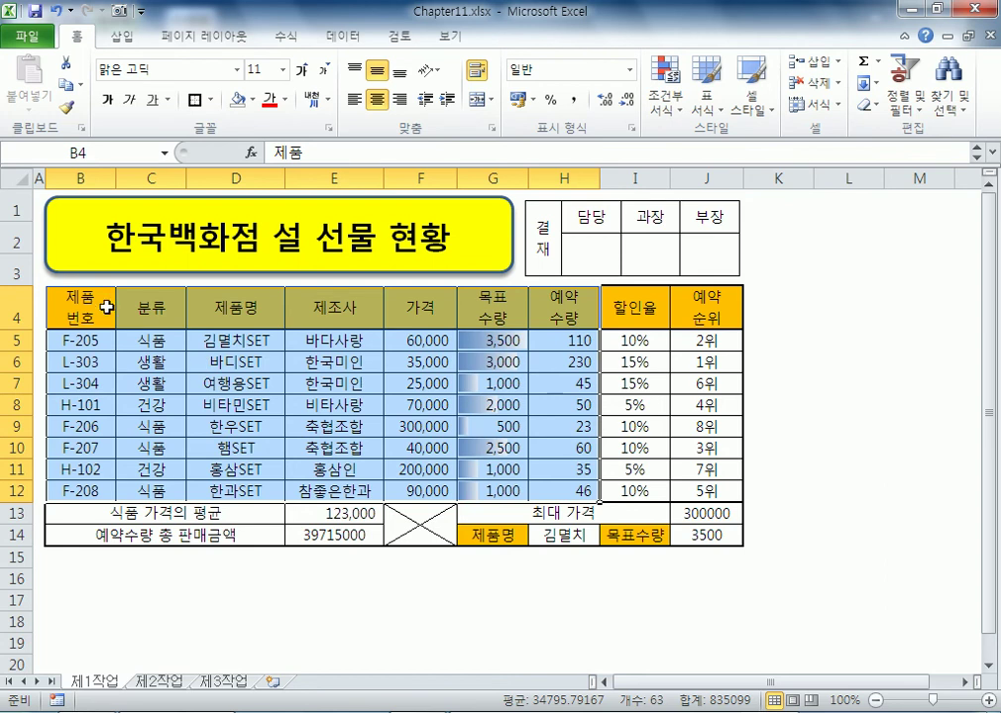
left_click_drag(80, 297, 86, 485)
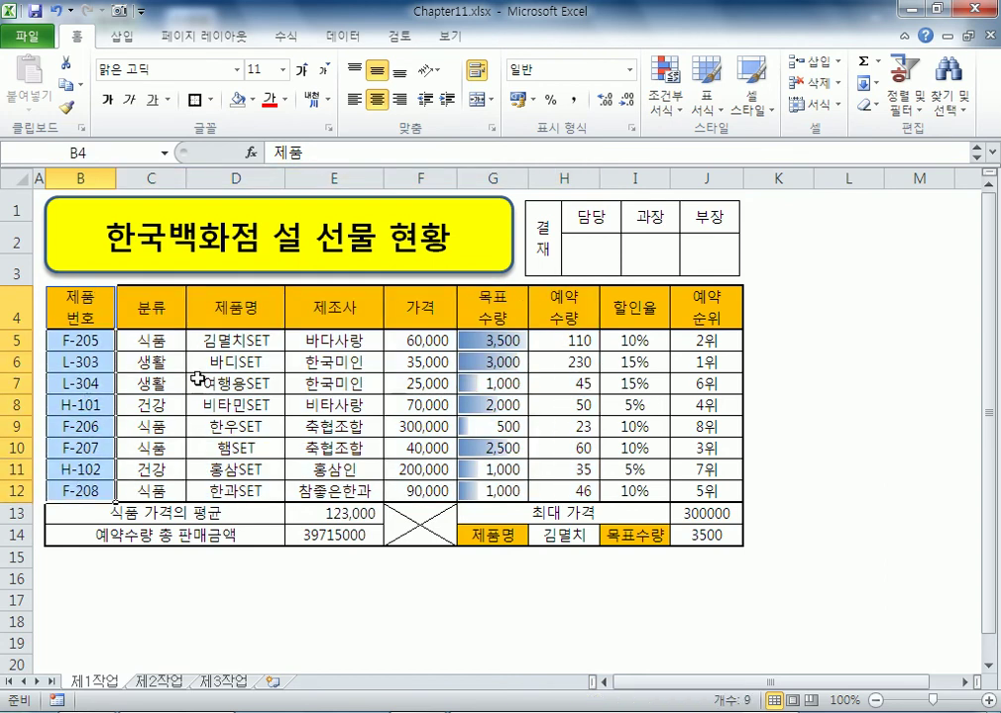
left_click_drag(148, 307, 162, 485)
left_click(343, 300)
left_click_drag(342, 339, 327, 490)
left_click_drag(201, 306, 237, 491)
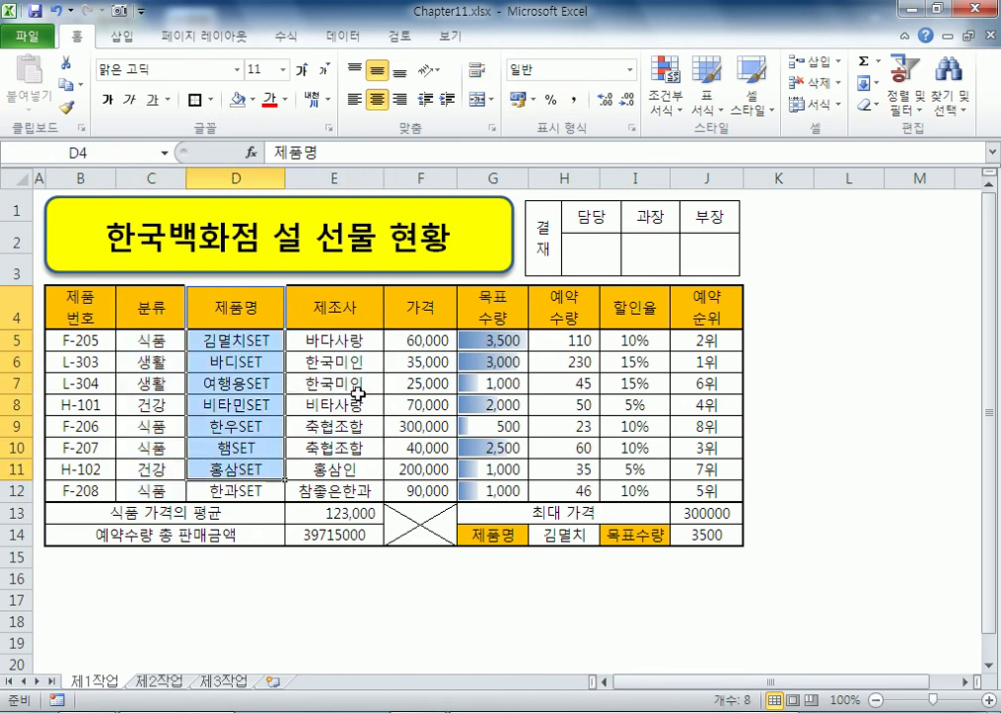
left_click_drag(395, 301, 406, 490)
left_click(493, 319)
left_click_drag(492, 319, 492, 491)
left_click_drag(563, 309, 410, 490)
left_click_drag(643, 306, 615, 488)
left_click_drag(726, 306, 719, 490)
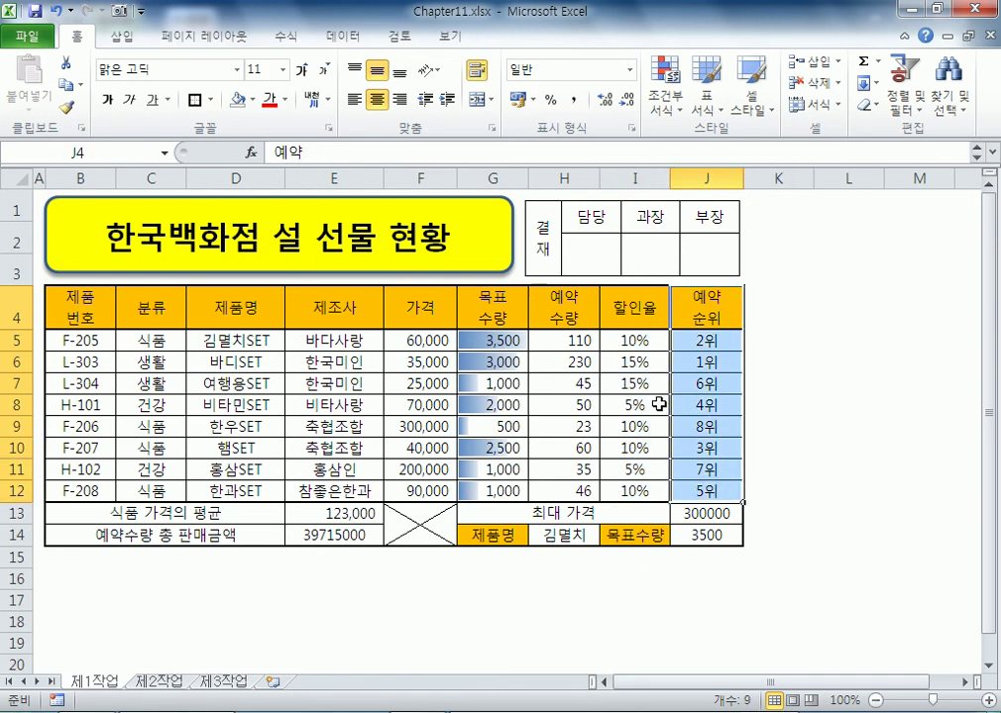
Step: Select the 제품명 and 목표수량 headers together with the names and target quantities of the four 식품 products
left_click(642, 313)
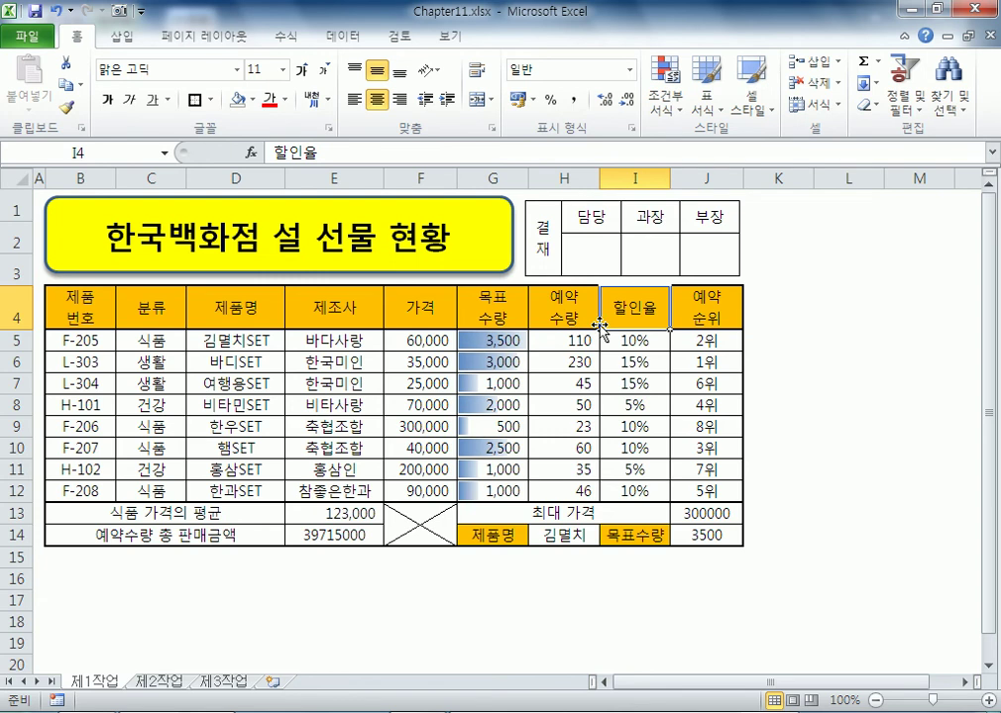
left_click(249, 309)
left_click_drag(234, 307, 227, 338)
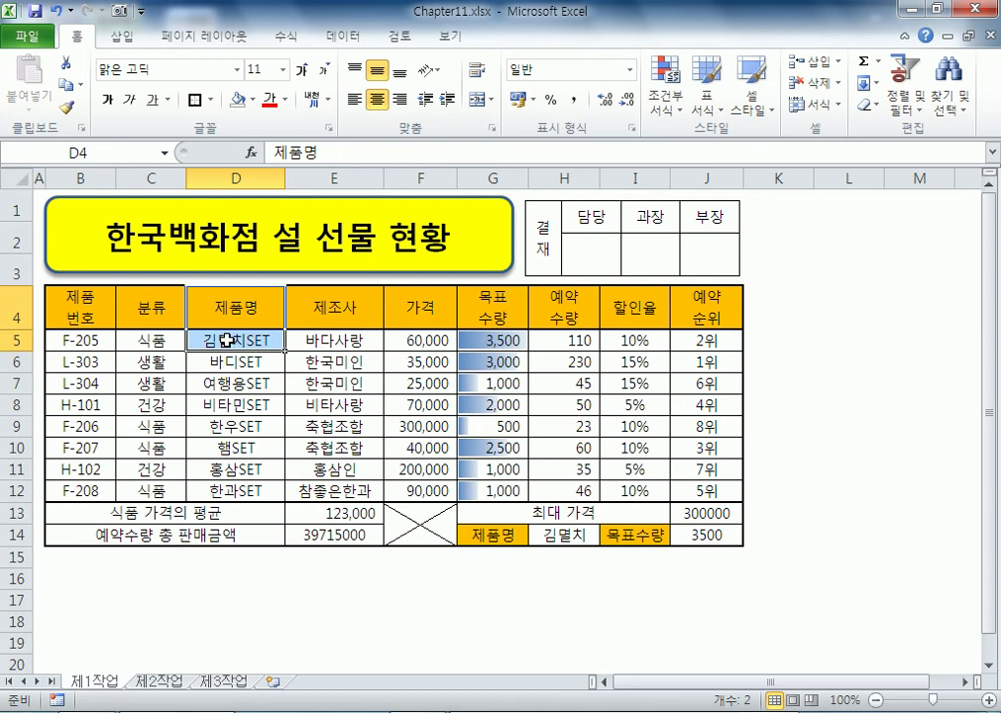
left_click(226, 426, "ctrl")
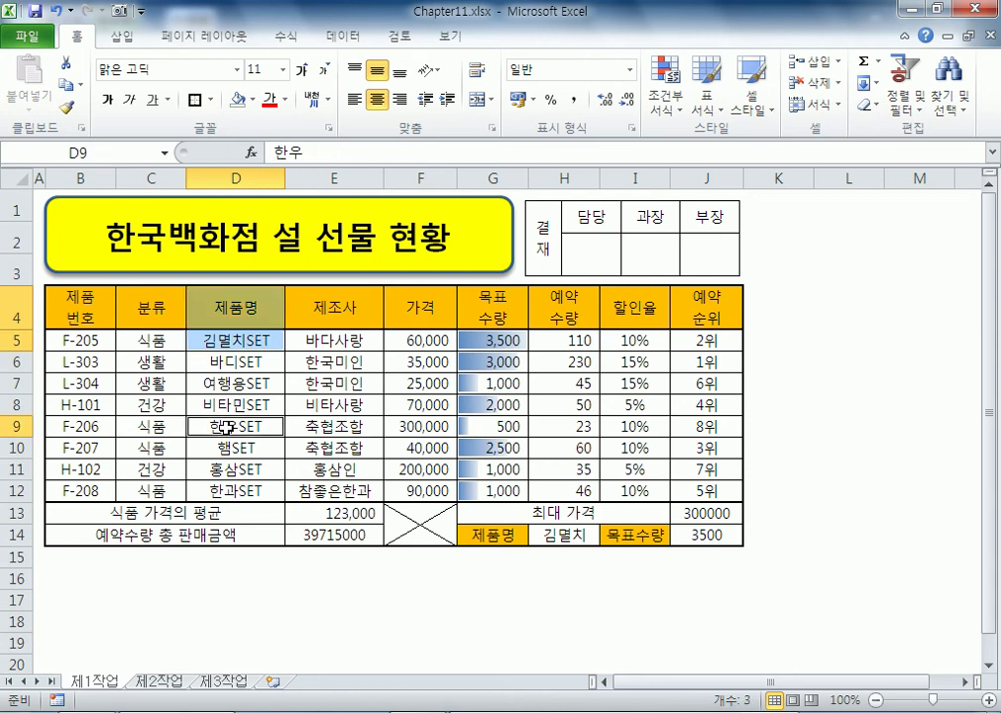
left_click(232, 447, "ctrl")
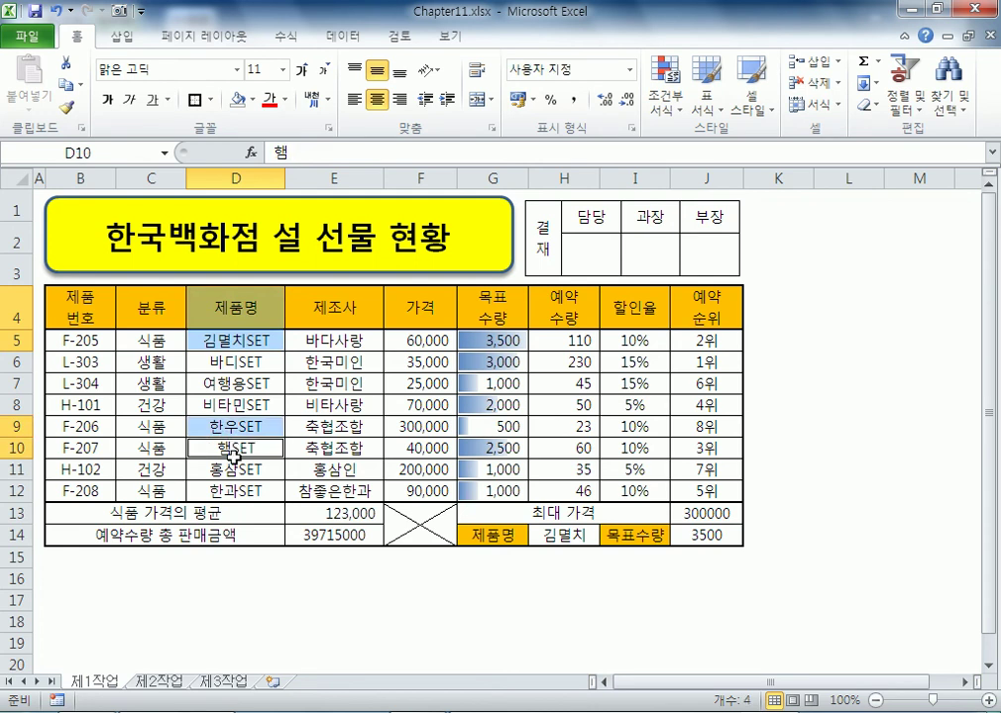
left_click(250, 490, "ctrl")
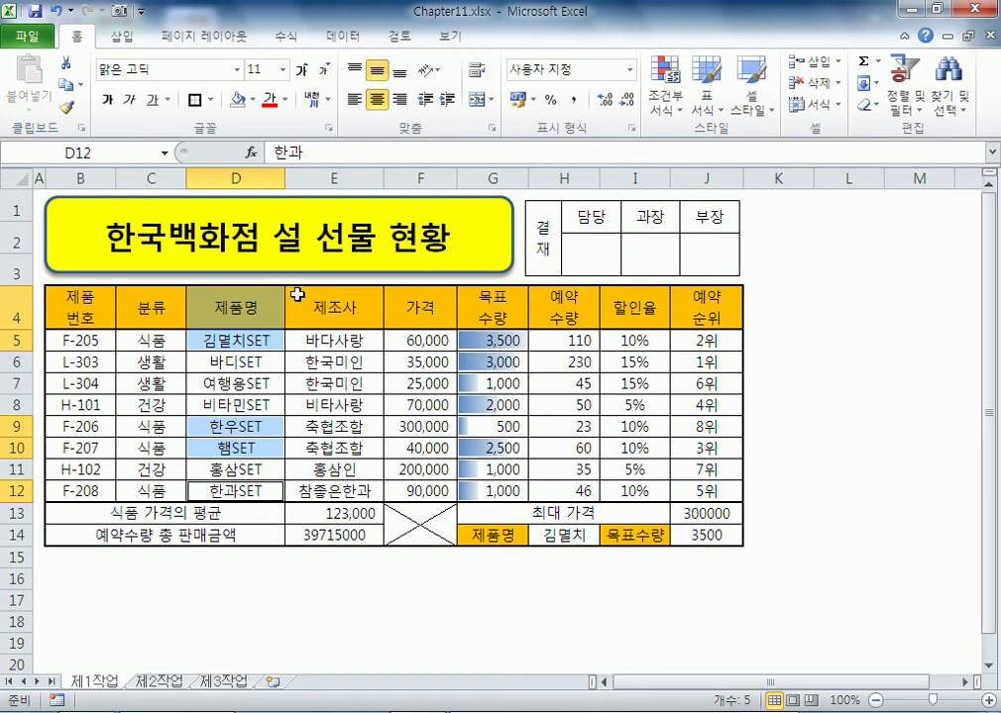
left_click_drag(494, 302, 502, 342)
left_click(493, 426, "ctrl")
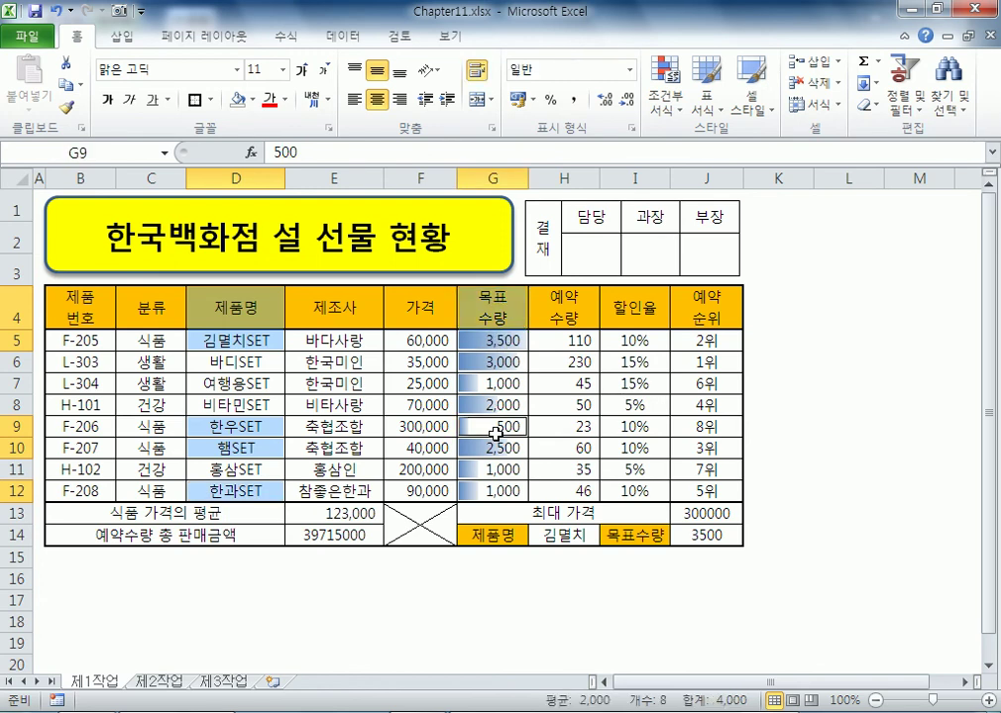
left_click(491, 448, "ctrl")
left_click(493, 489, "ctrl")
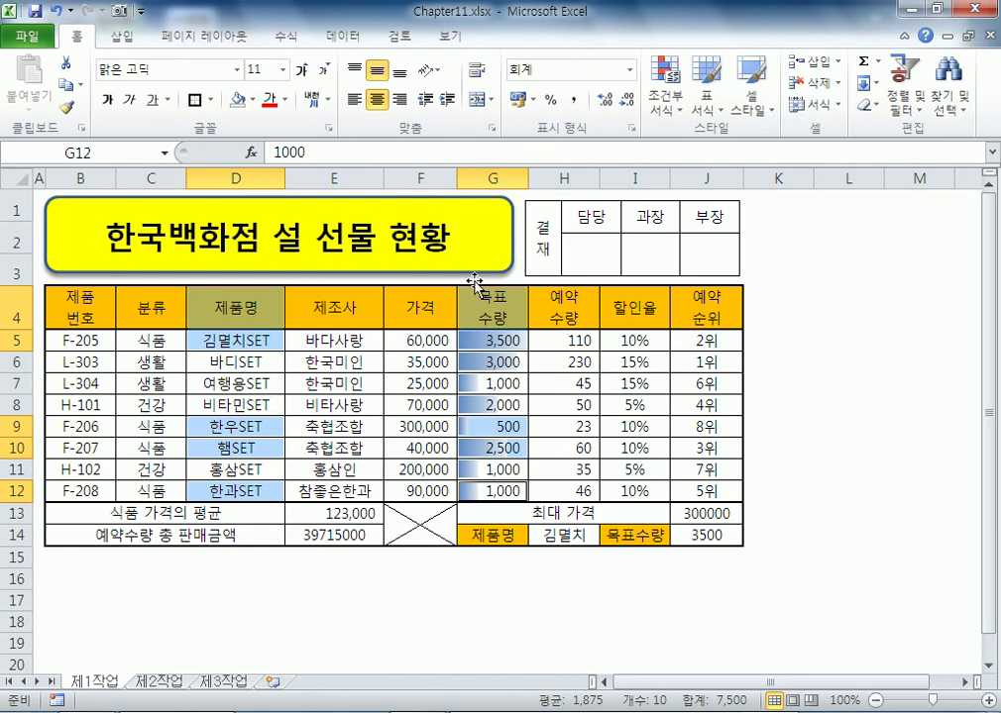
Step: Try a 3-D pie chart of the selected 제품명 and 목표수량 cells, and delete it
left_click(107, 36)
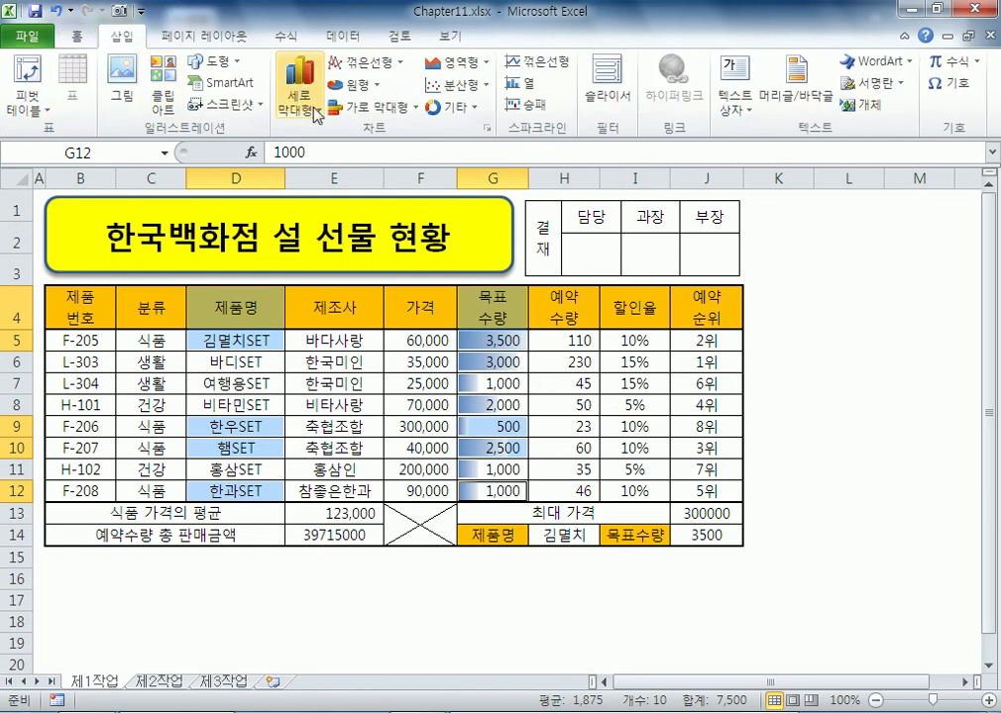
left_click(352, 86)
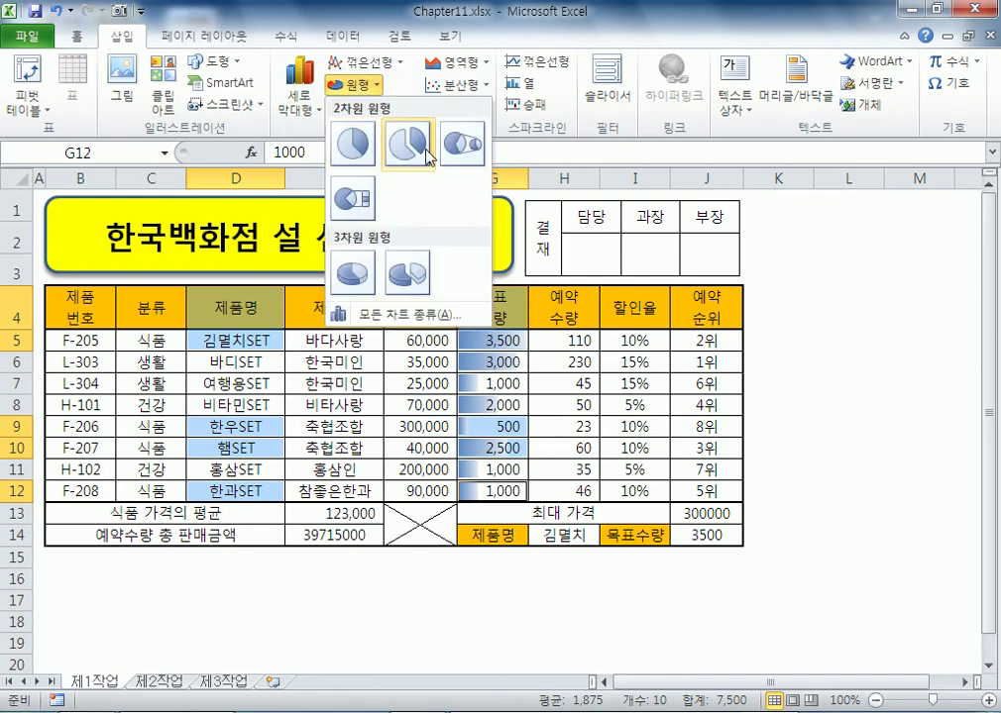
left_click(352, 269)
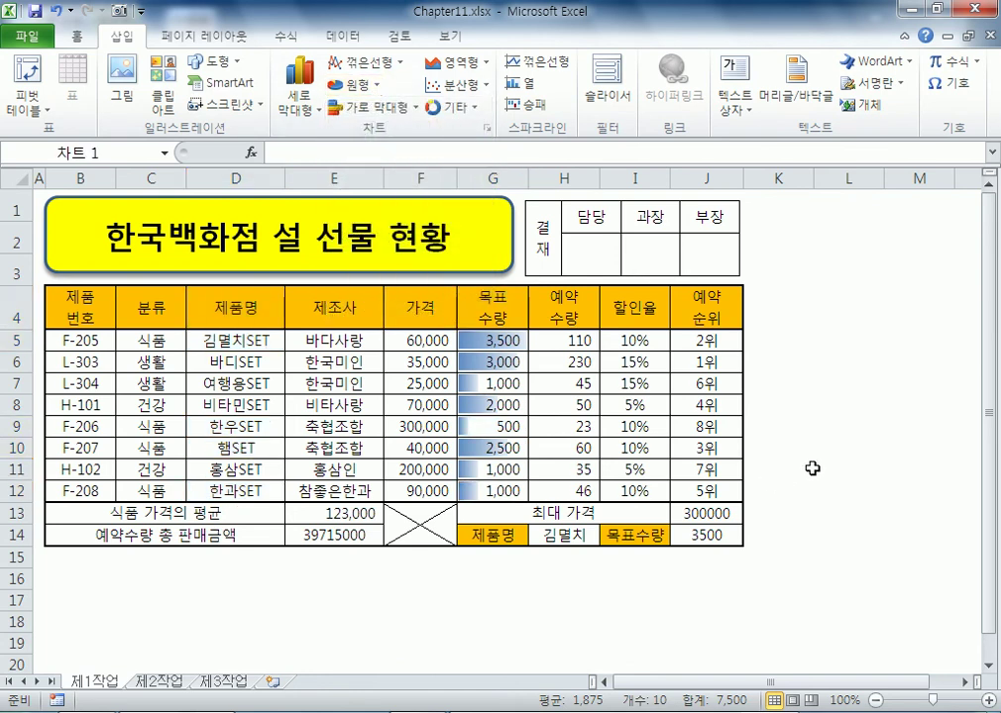
left_click_drag(675, 275, 490, 376)
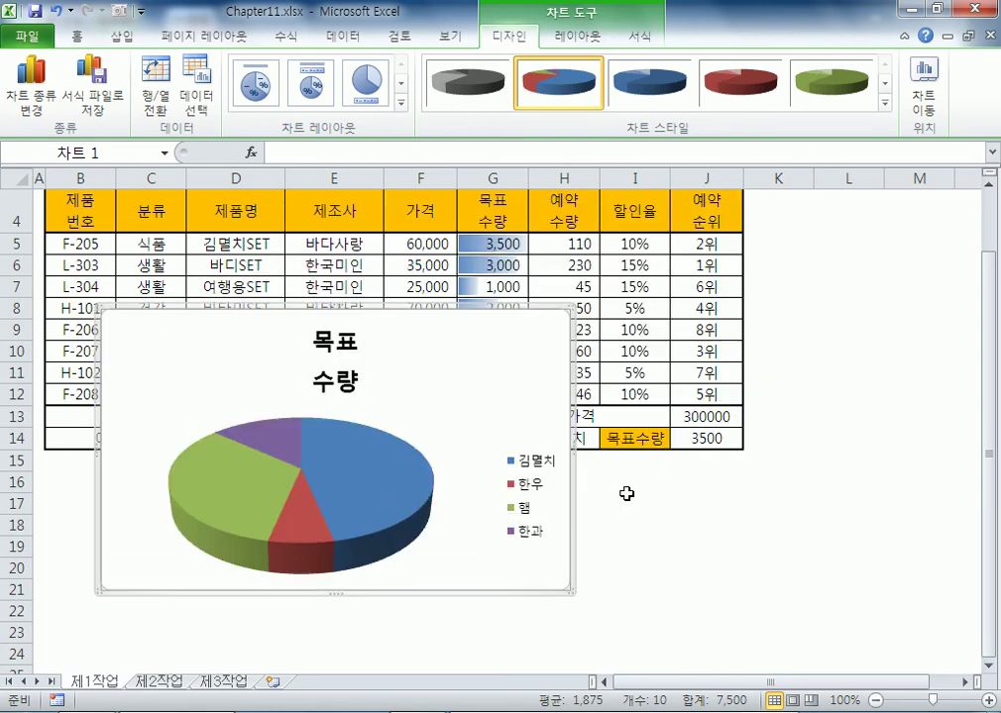
key("Delete")
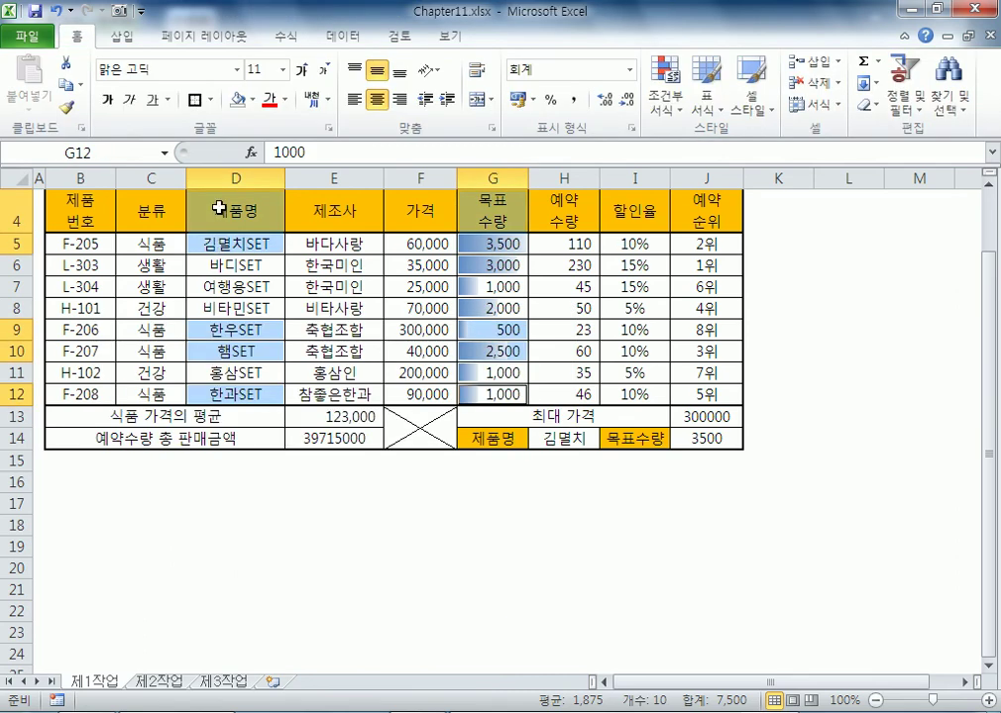
Step: Select the 제품명 header with the names of the four 식품 products, 김멸치, 한우, 햄 and 한과
left_click(219, 208)
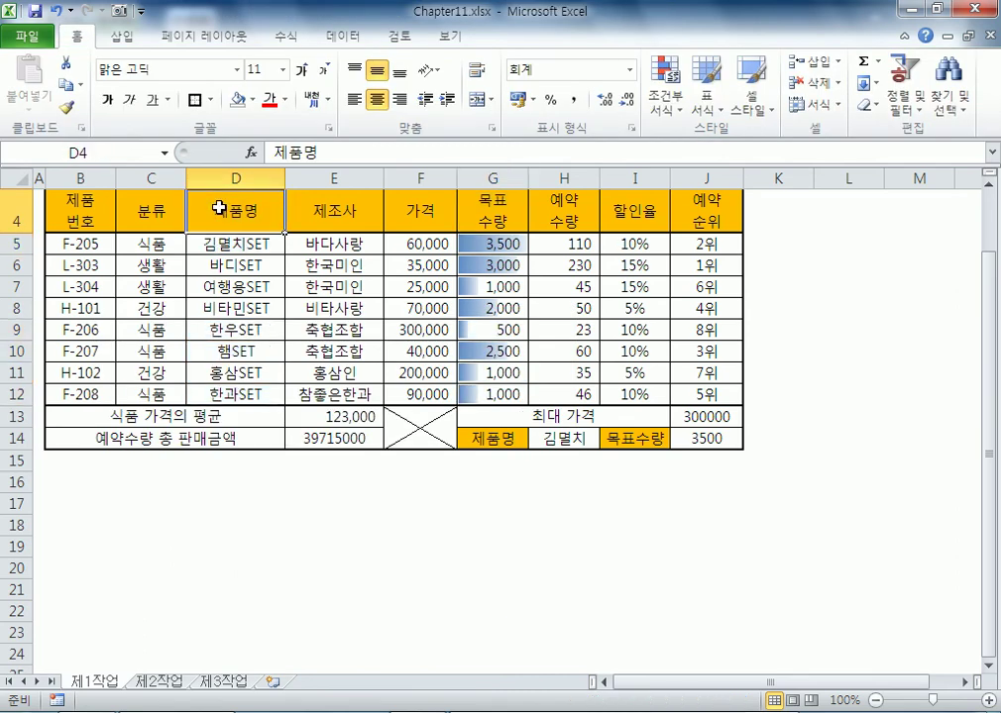
left_click_drag(218, 208, 223, 250)
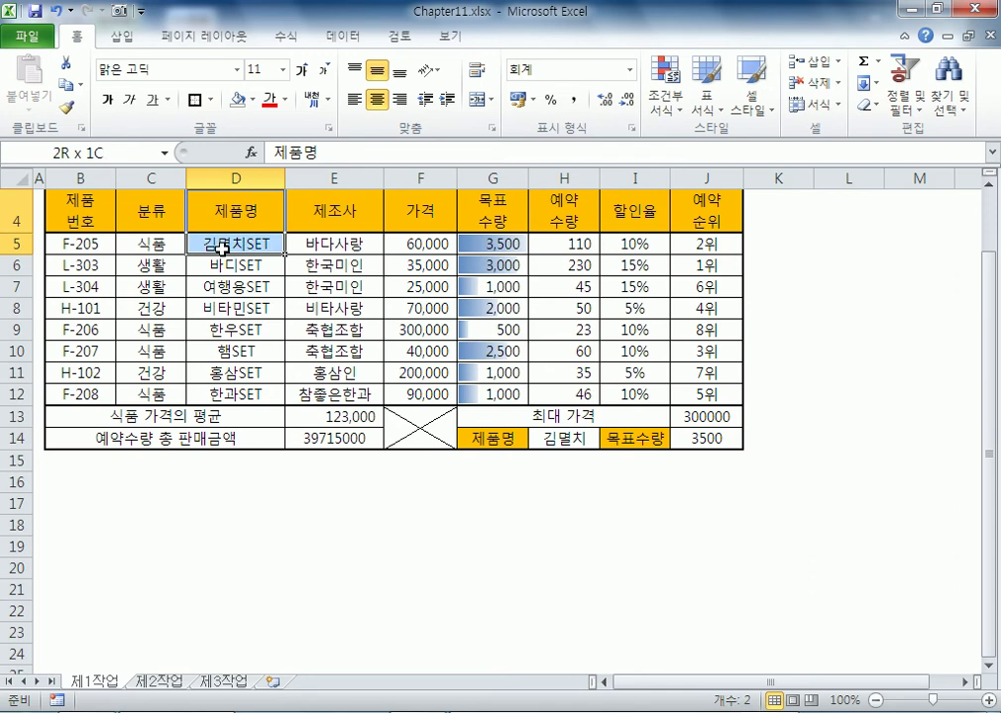
left_click_drag(223, 250, 223, 250)
left_click(234, 331, "ctrl")
left_click_drag(233, 331, 239, 353)
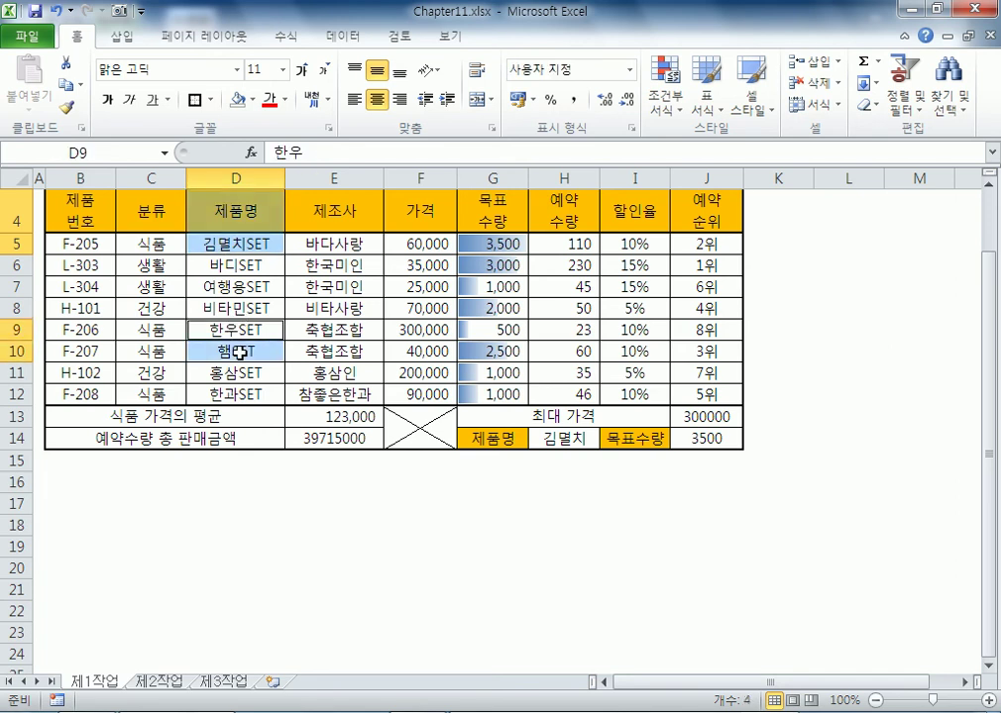
left_click(246, 396, "ctrl")
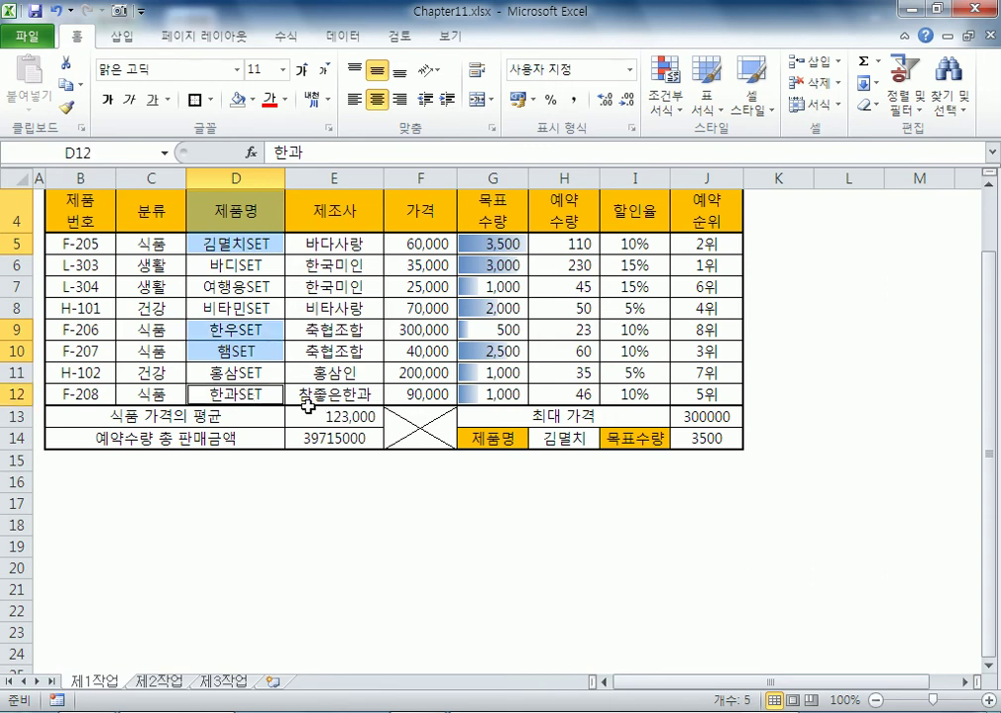
Step: Try selecting matching and mismatched non-adjacent blank ranges in columns D and G below the table
scroll(260, 386, "down", 2)
left_click(208, 352)
left_click_drag(208, 351, 215, 424)
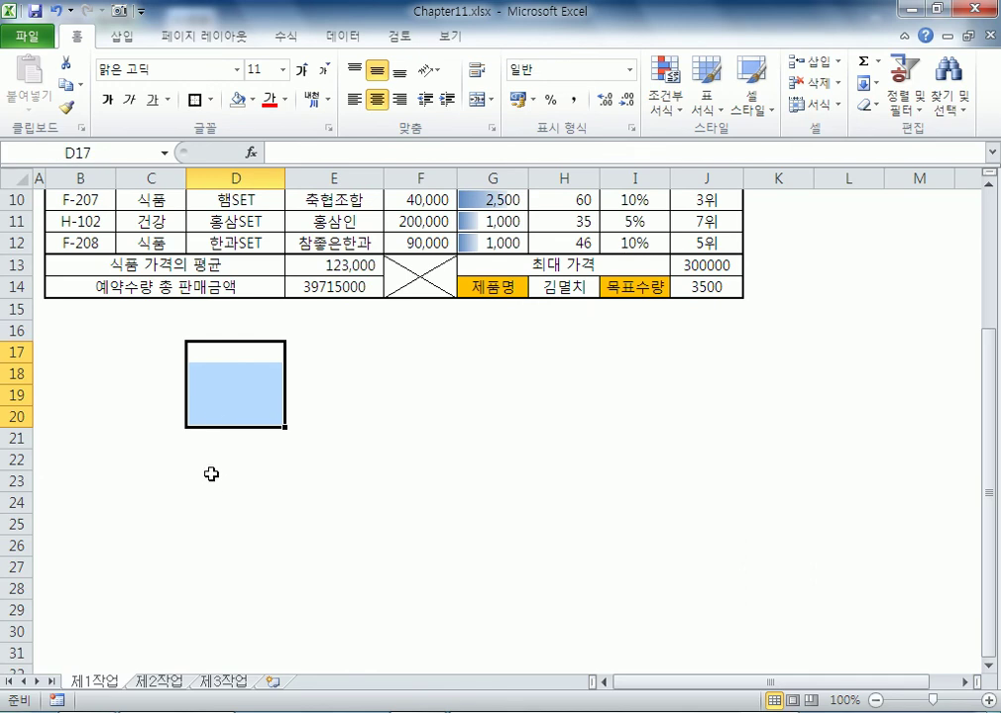
left_click_drag(205, 478, 208, 609)
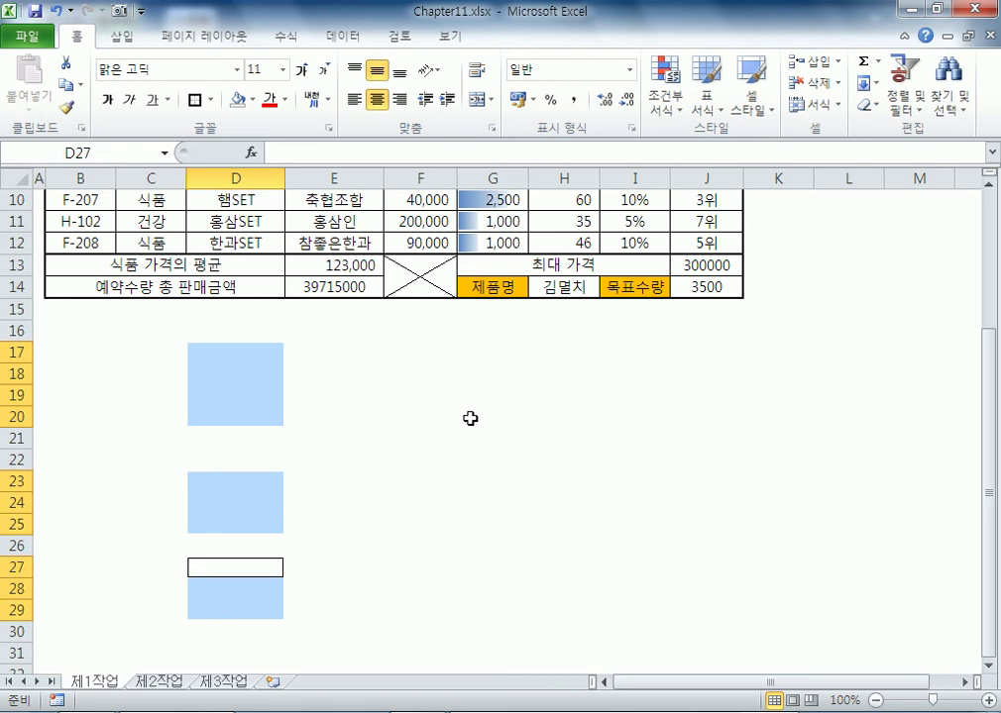
left_click_drag(486, 346, 487, 414)
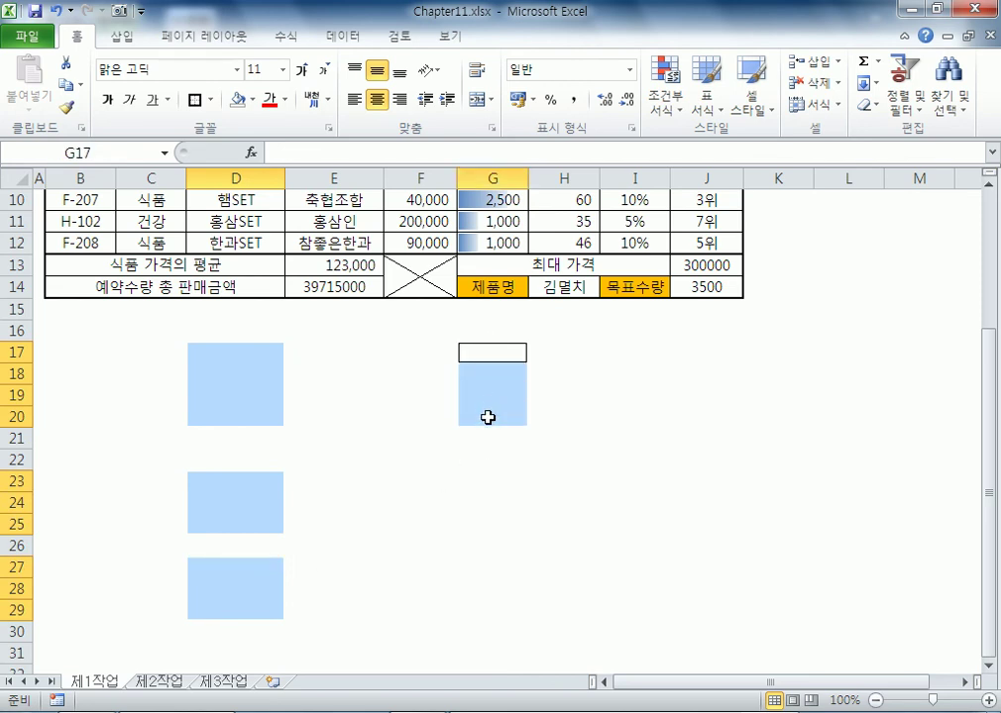
left_click(472, 475, "ctrl")
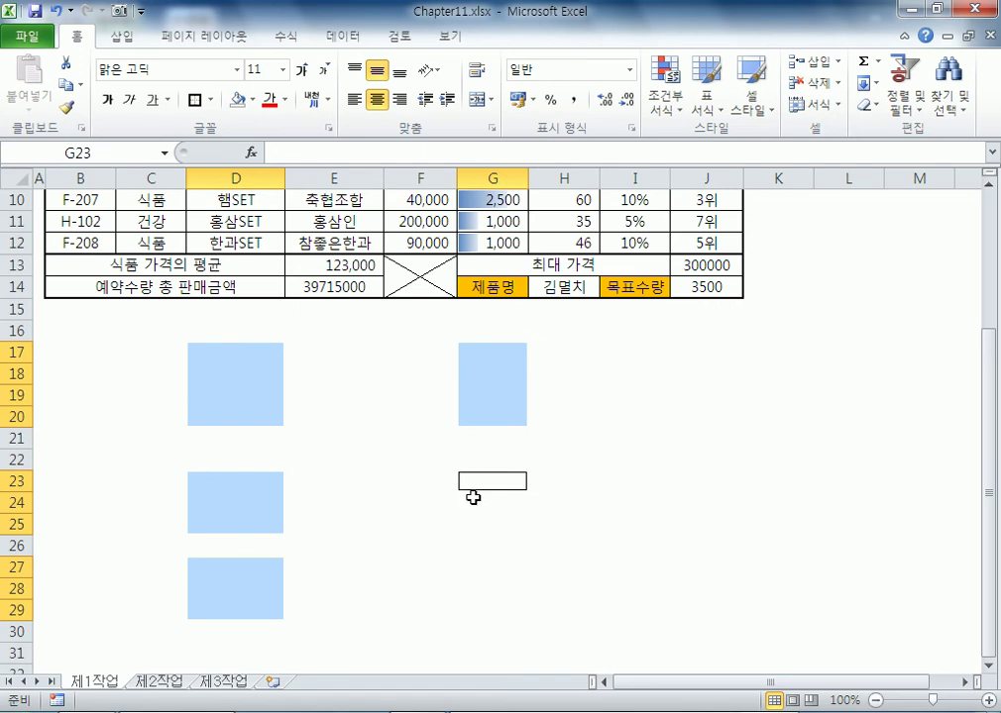
left_click(471, 500, "ctrl")
left_click(472, 521, "ctrl")
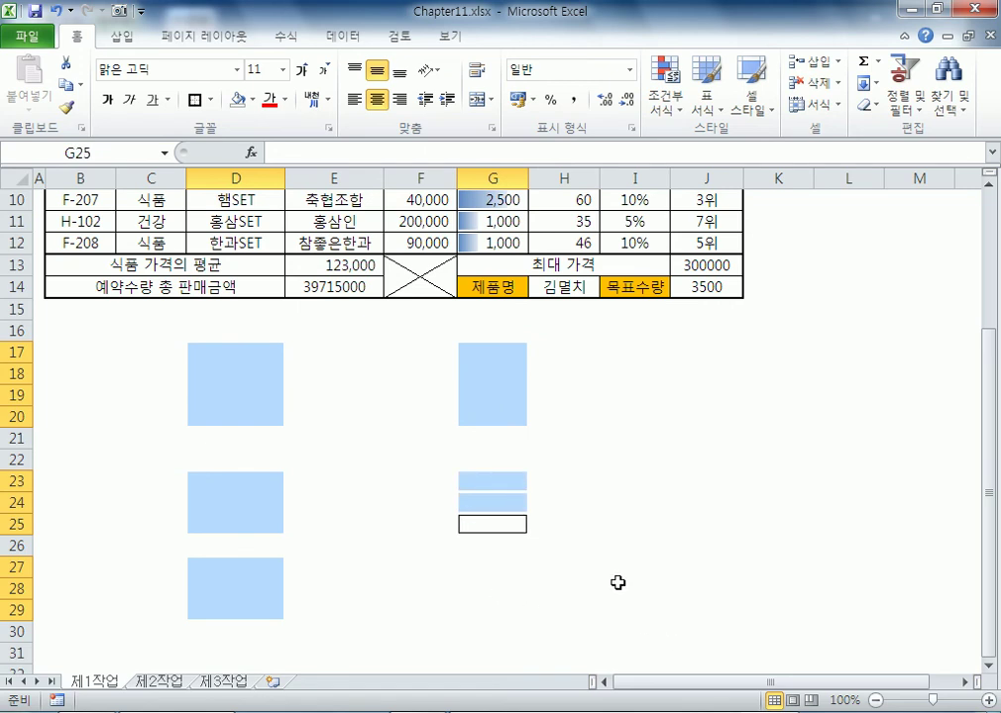
left_click_drag(220, 477, 221, 527)
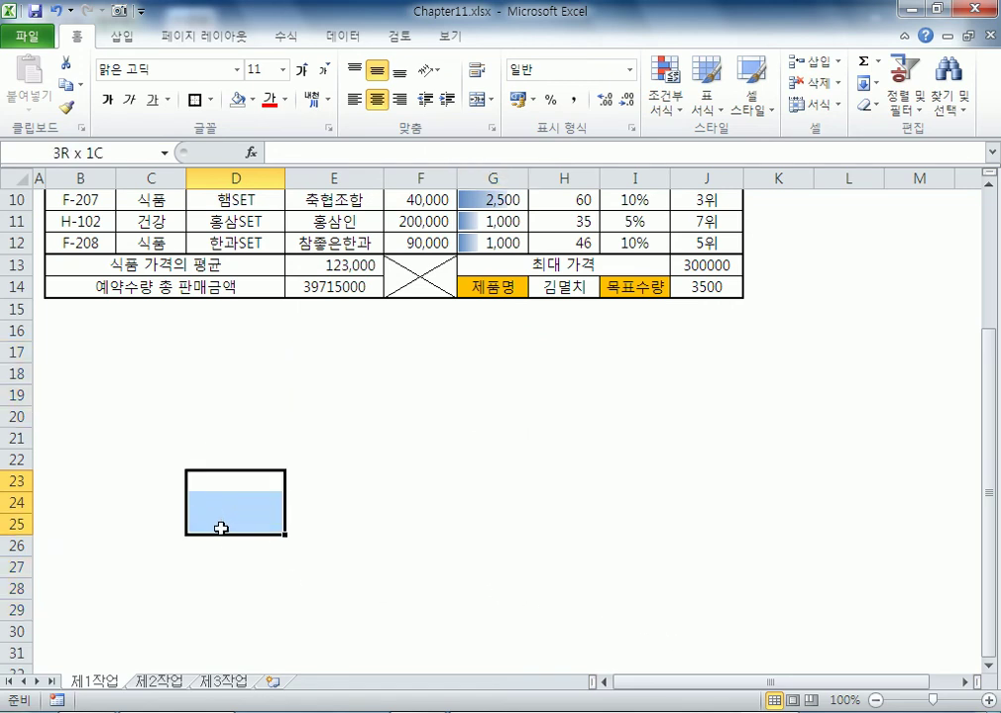
left_click_drag(472, 461, 461, 516)
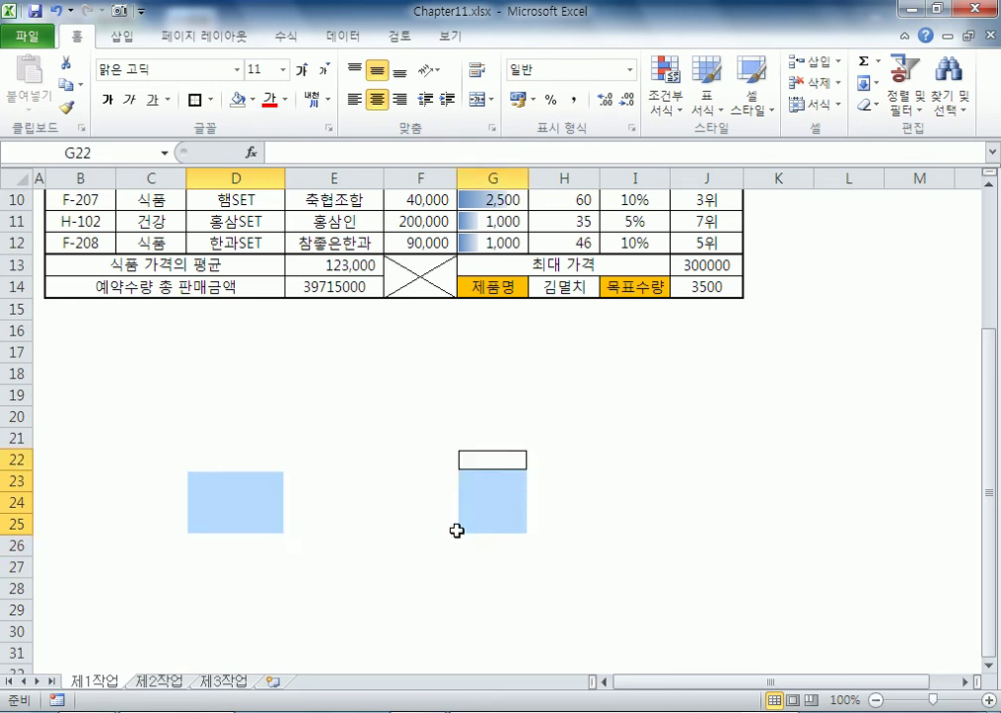
Step: Delete the data bar conditional formatting rule from the product table B4:J12
scroll(208, 460, "up", 3)
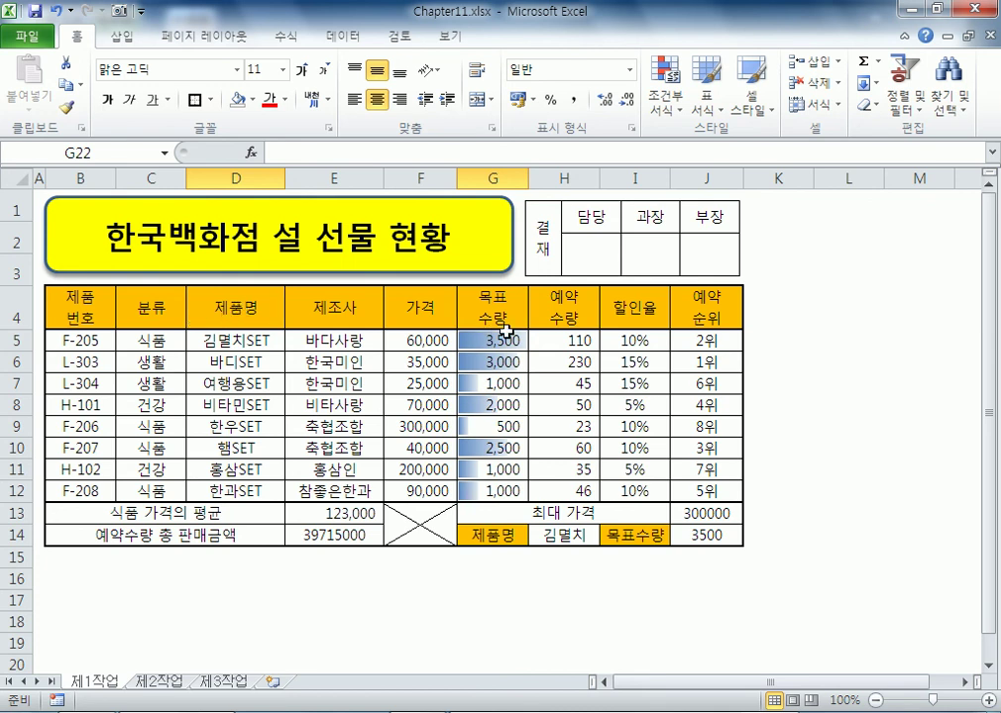
left_click_drag(65, 307, 703, 495)
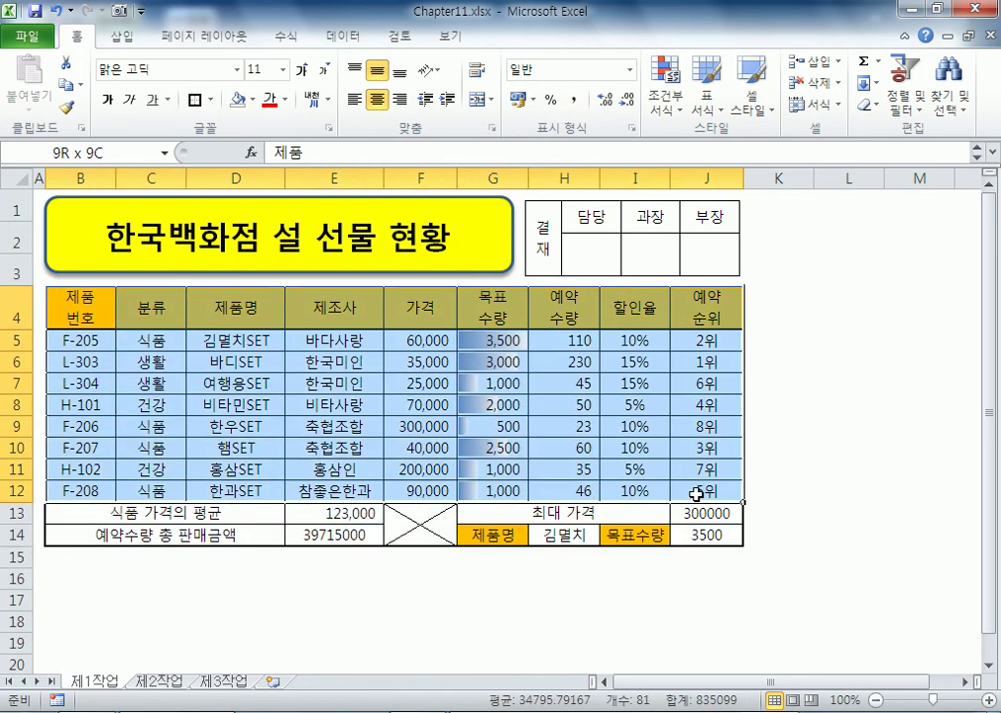
left_click(666, 89)
left_click(710, 397)
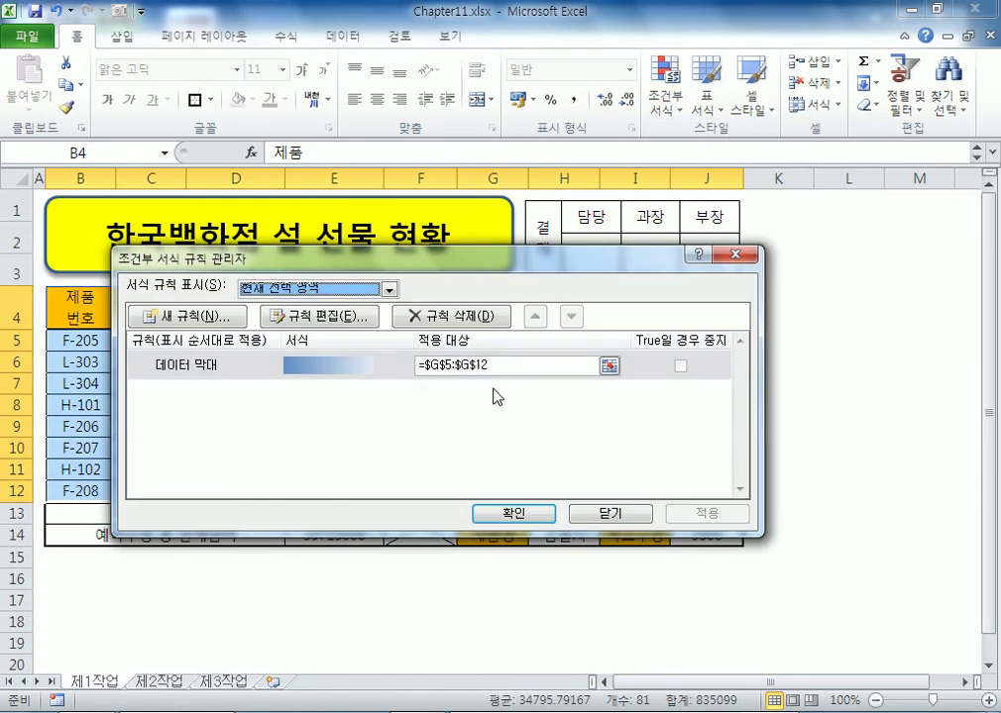
left_click(429, 317)
left_click(496, 518)
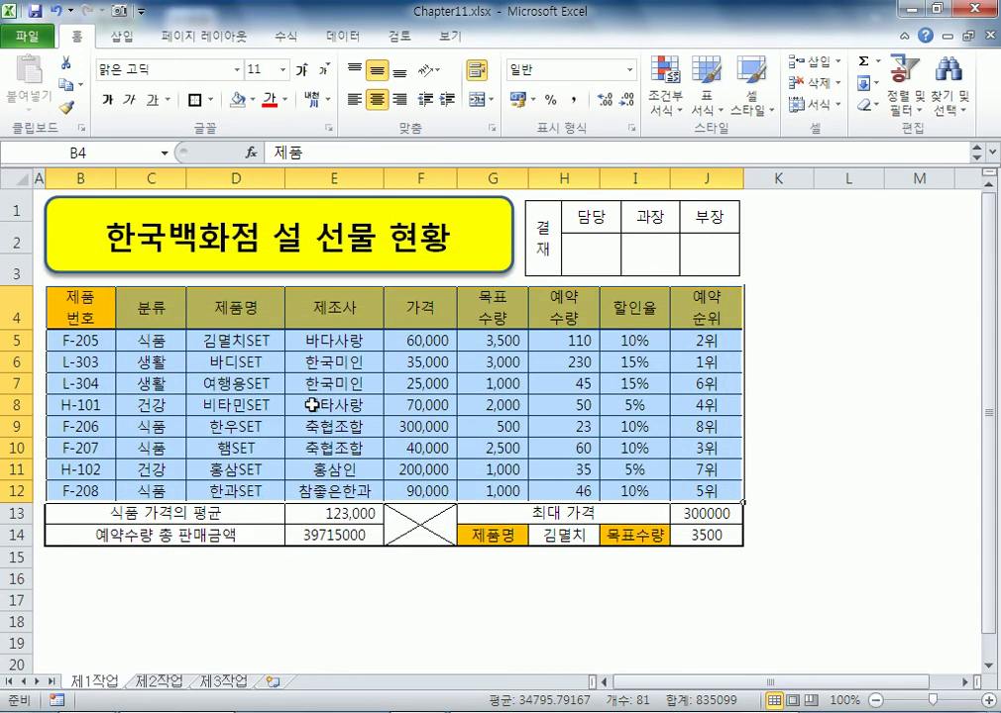
Step: Remove the fill colour from the product table B4:J12
left_click(254, 100)
left_click(253, 267)
left_click(292, 380)
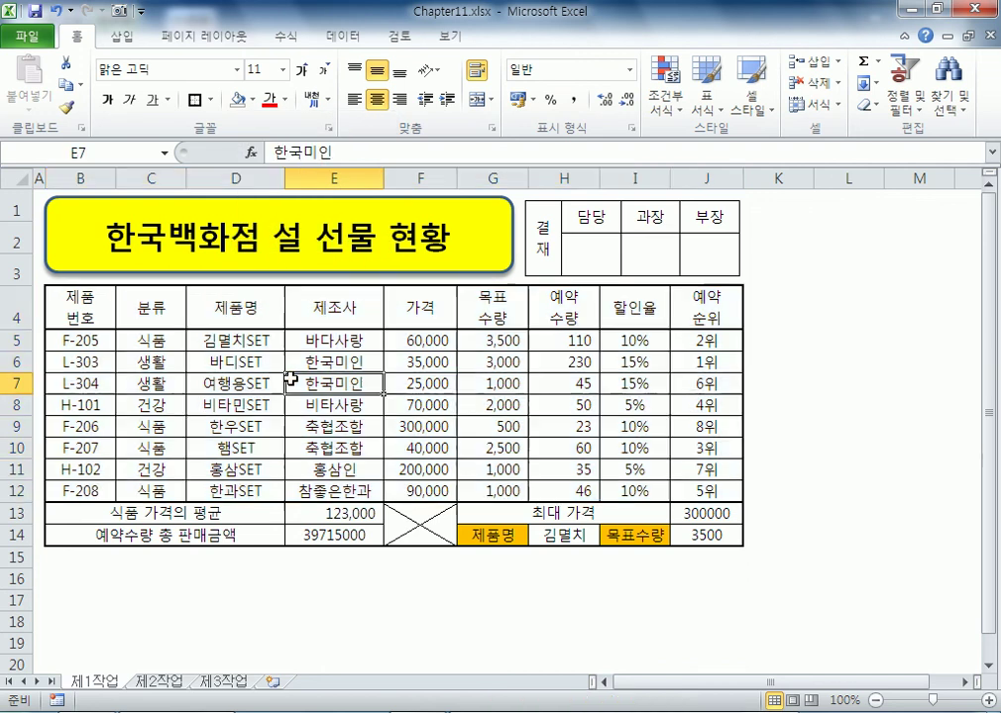
Step: Fill the 제품명 and 목표수량 headers and the four 식품 products' names and target quantities with yellow
left_click_drag(253, 309, 228, 346)
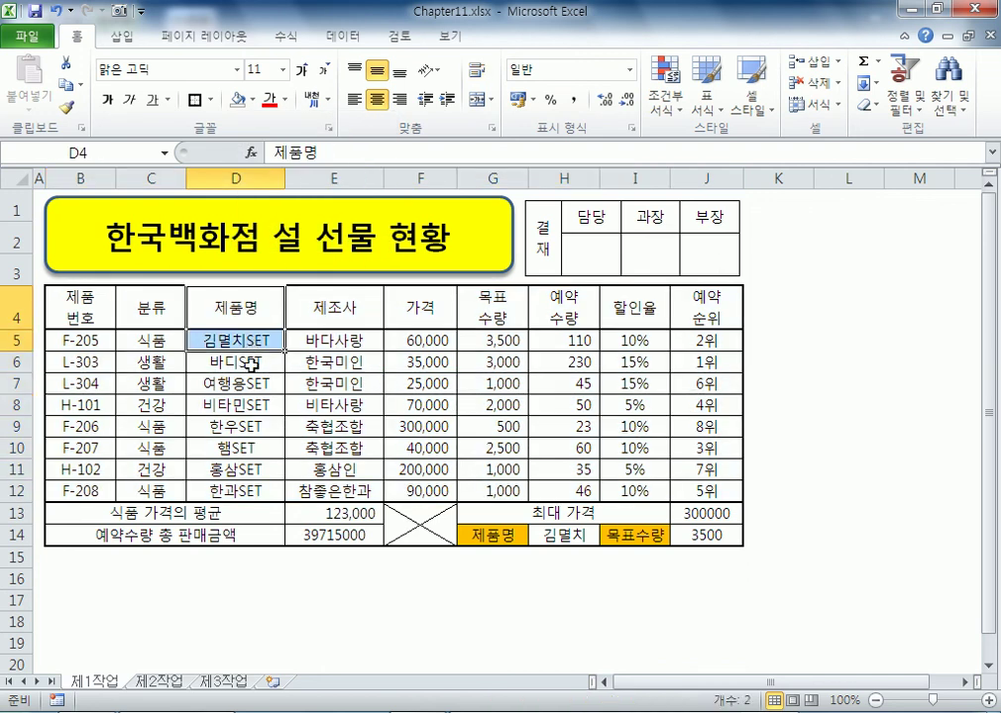
left_click_drag(245, 424, 234, 454, "ctrl")
left_click(232, 491, "ctrl")
left_click_drag(488, 302, 493, 347, "ctrl")
left_click_drag(486, 420, 486, 447, "ctrl")
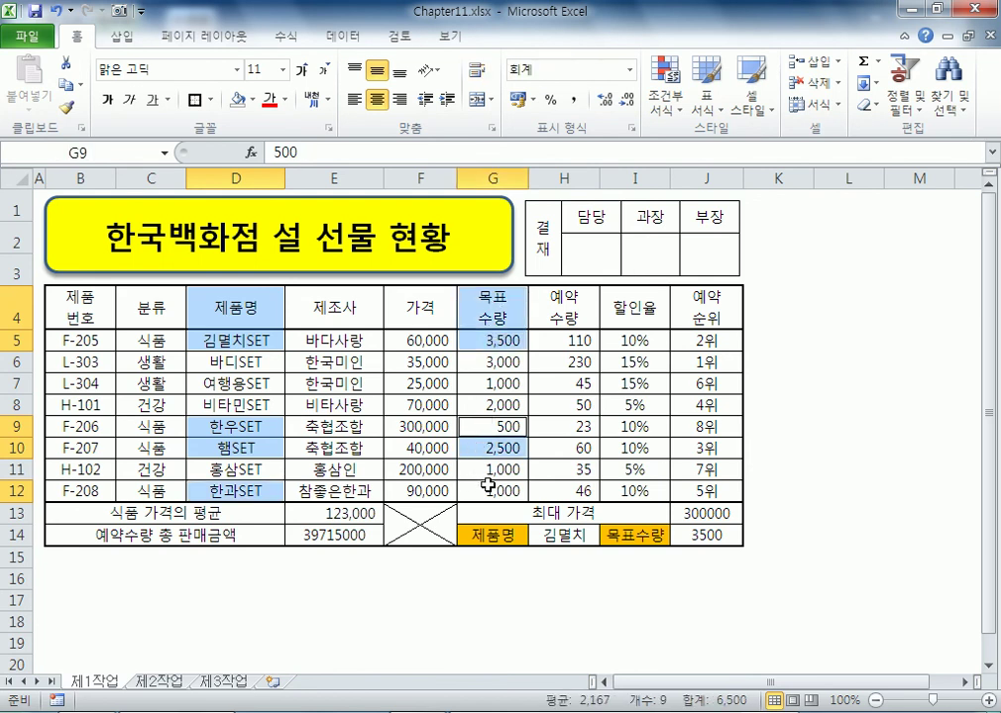
left_click(490, 492, "ctrl")
left_click(252, 99)
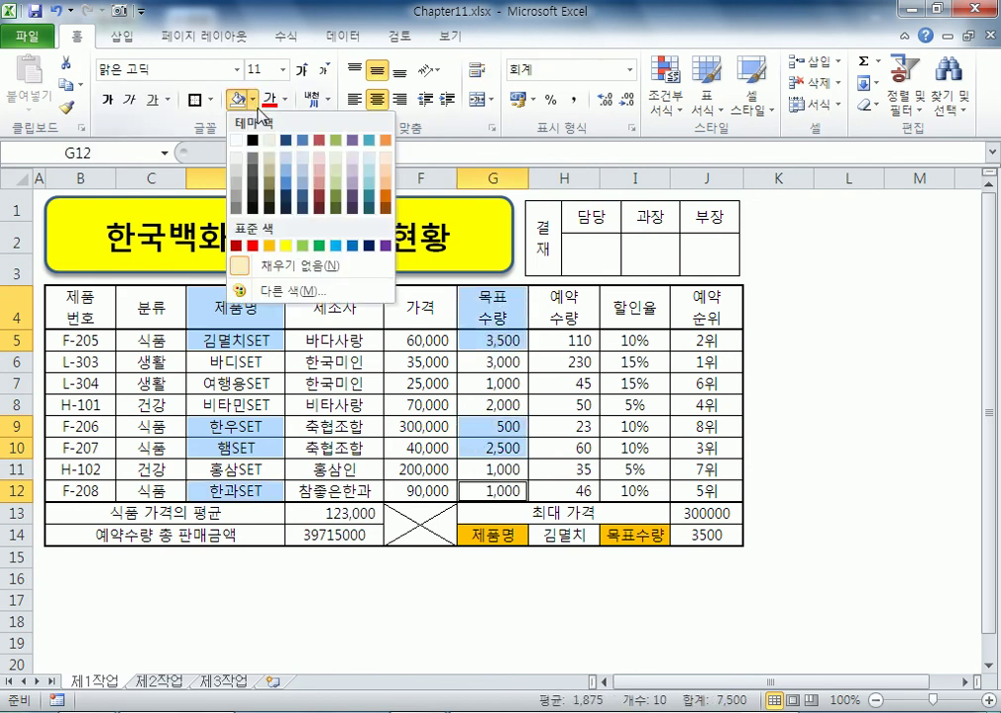
left_click(286, 245)
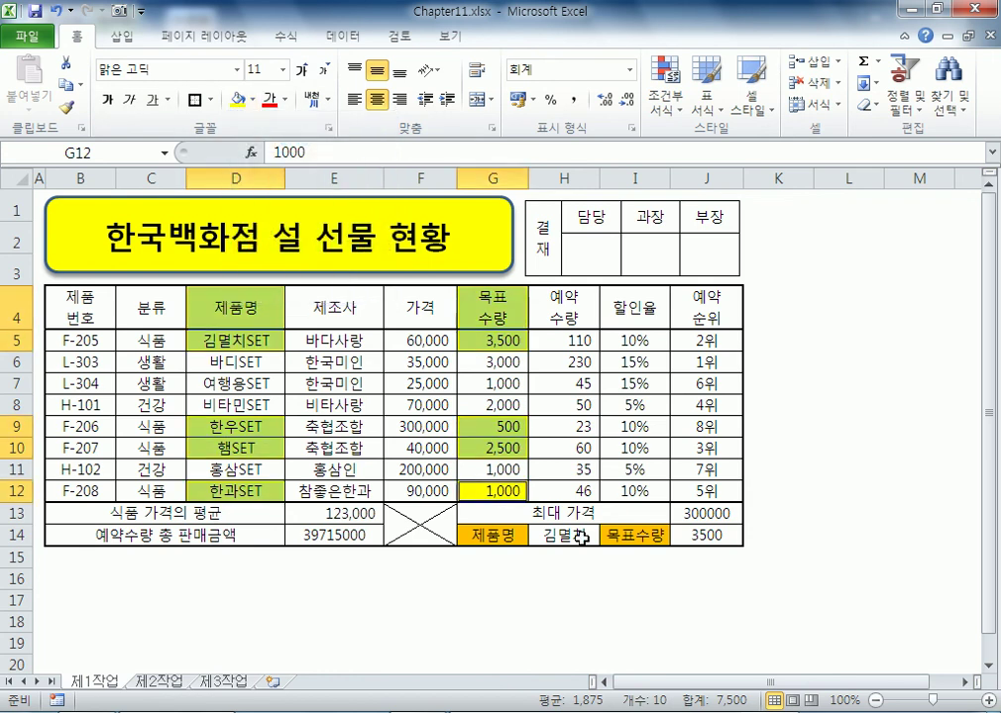
left_click(848, 557)
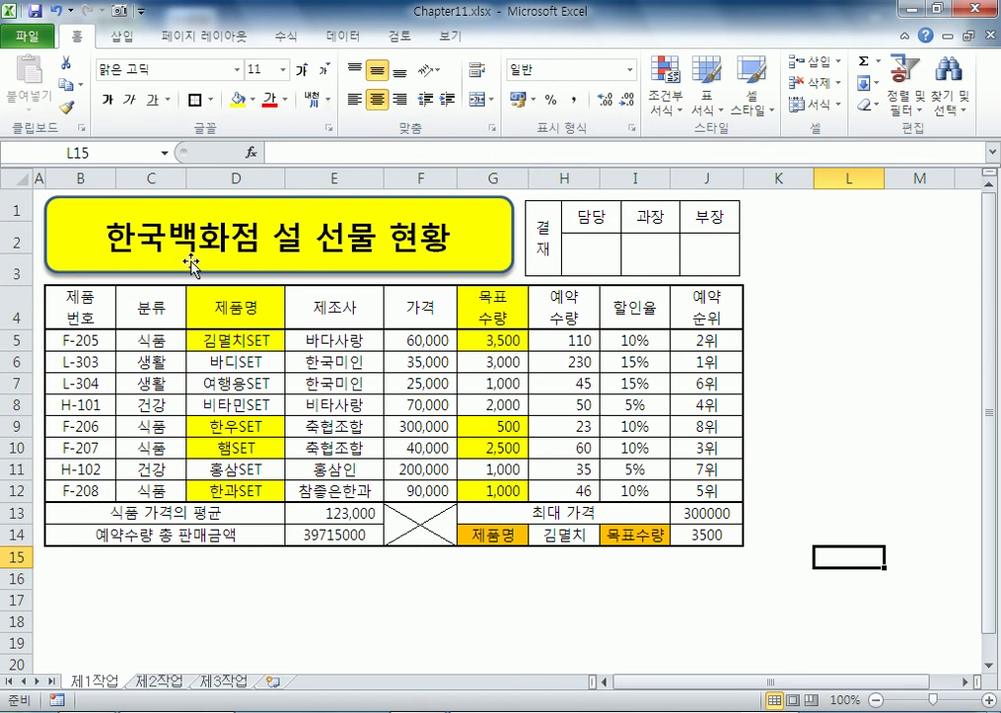
Step: Insert a 3-D pie chart from the yellow 제품명 and 목표수량 headers and the four 식품 products' names and quantities
left_click_drag(208, 297, 209, 337)
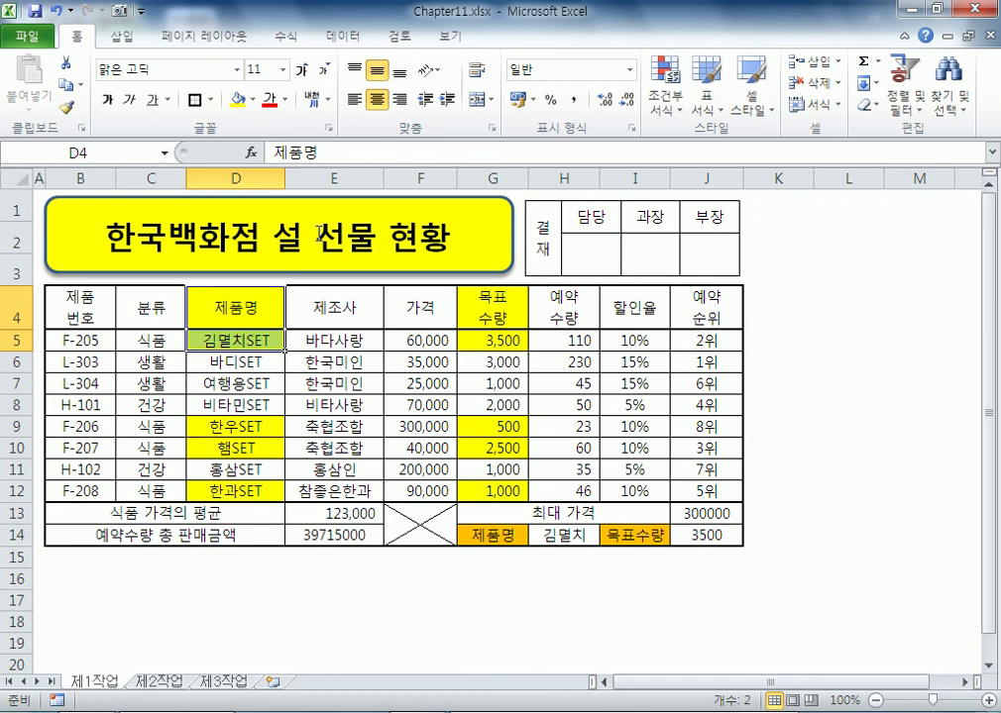
left_click_drag(258, 427, 259, 448, "ctrl")
left_click(241, 490, "ctrl")
left_click(477, 310, "ctrl")
left_click_drag(478, 310, 476, 347, "ctrl")
left_click_drag(493, 427, 492, 448, "ctrl")
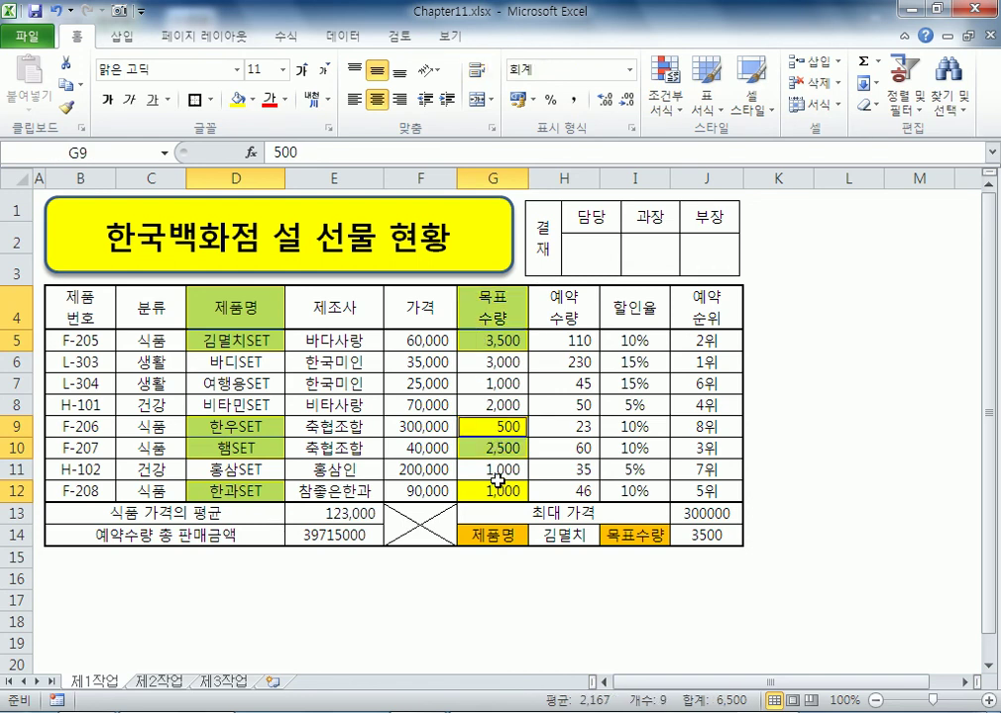
left_click(490, 490, "ctrl")
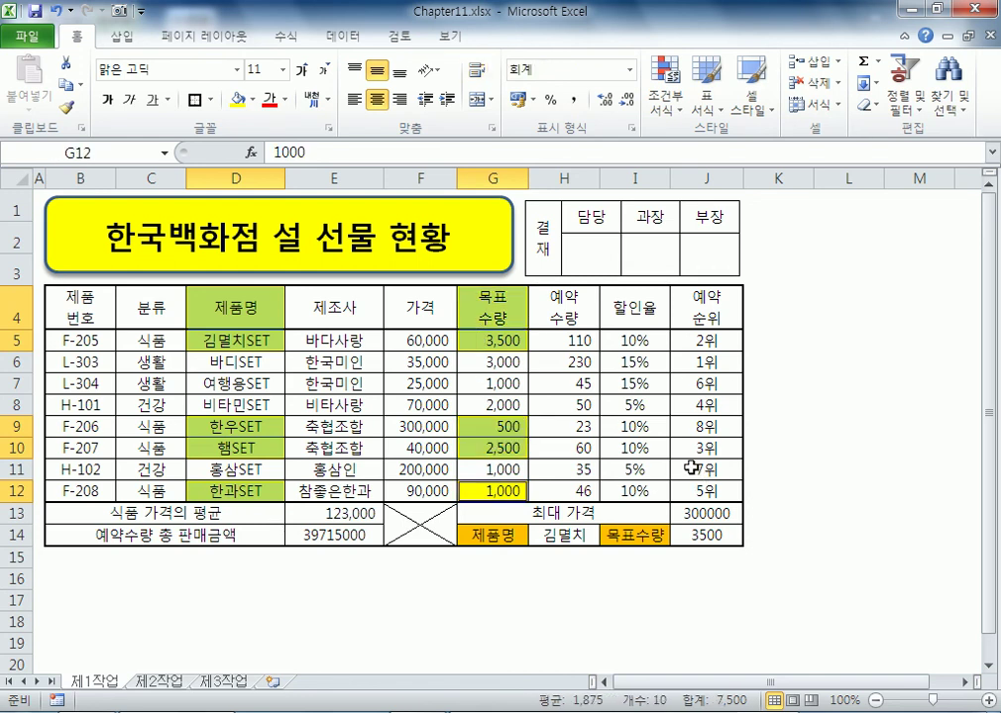
left_click(131, 38)
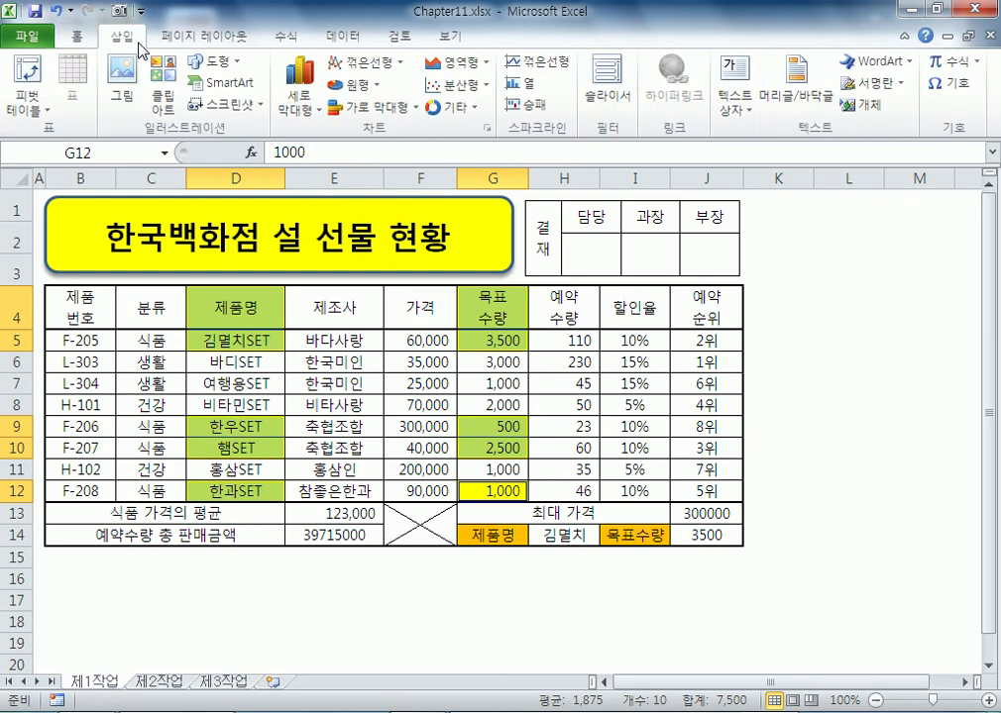
left_click(365, 86)
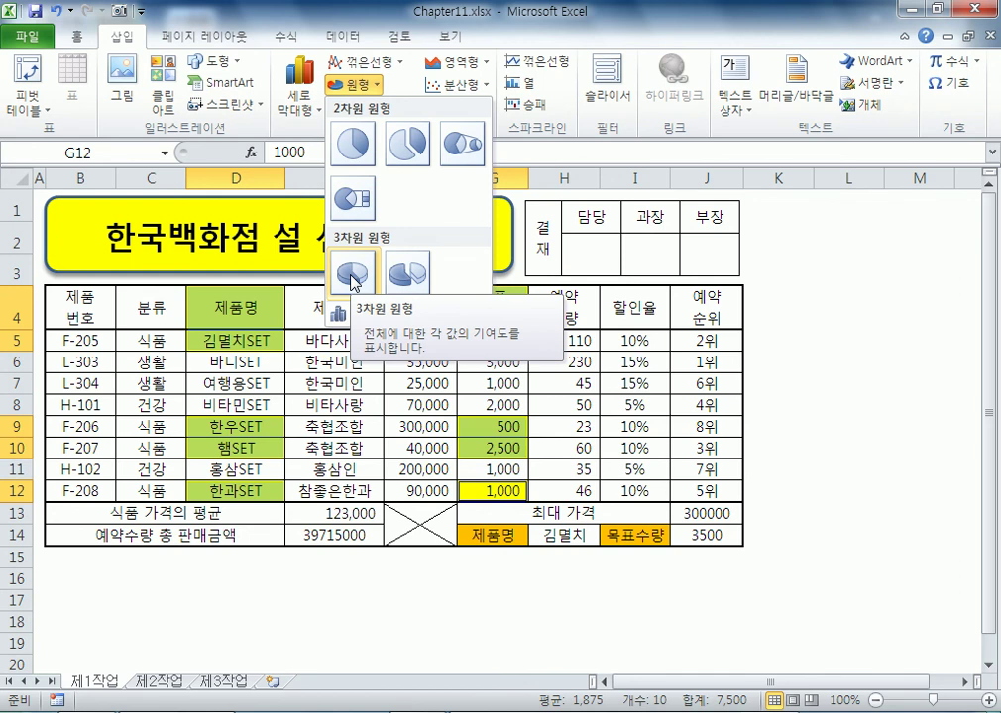
left_click(354, 279)
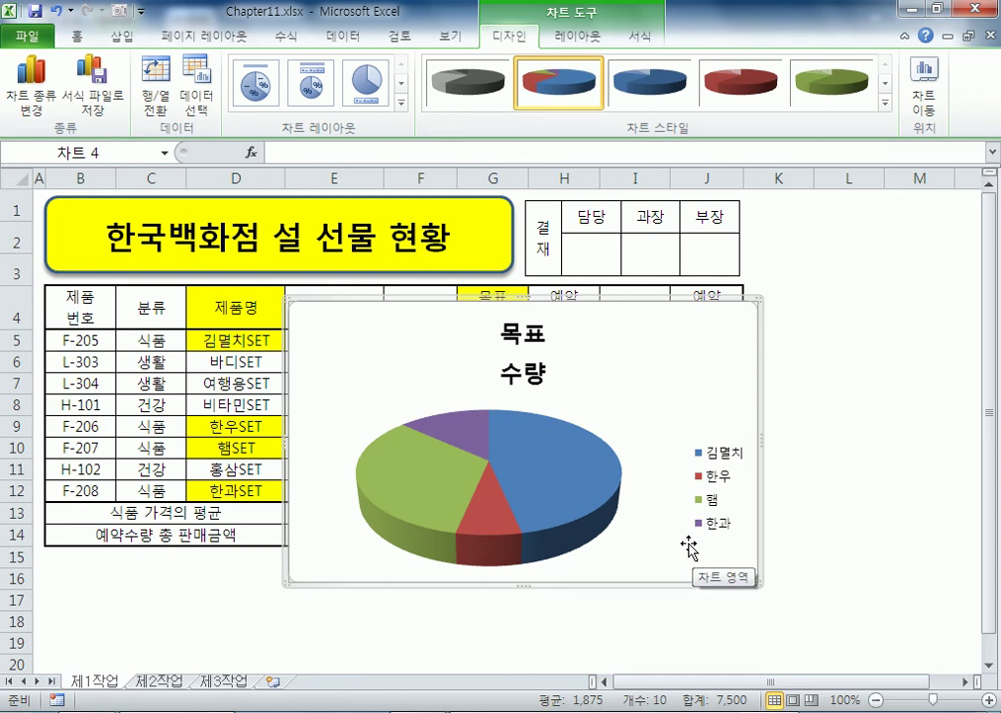
left_click_drag(708, 366, 591, 429)
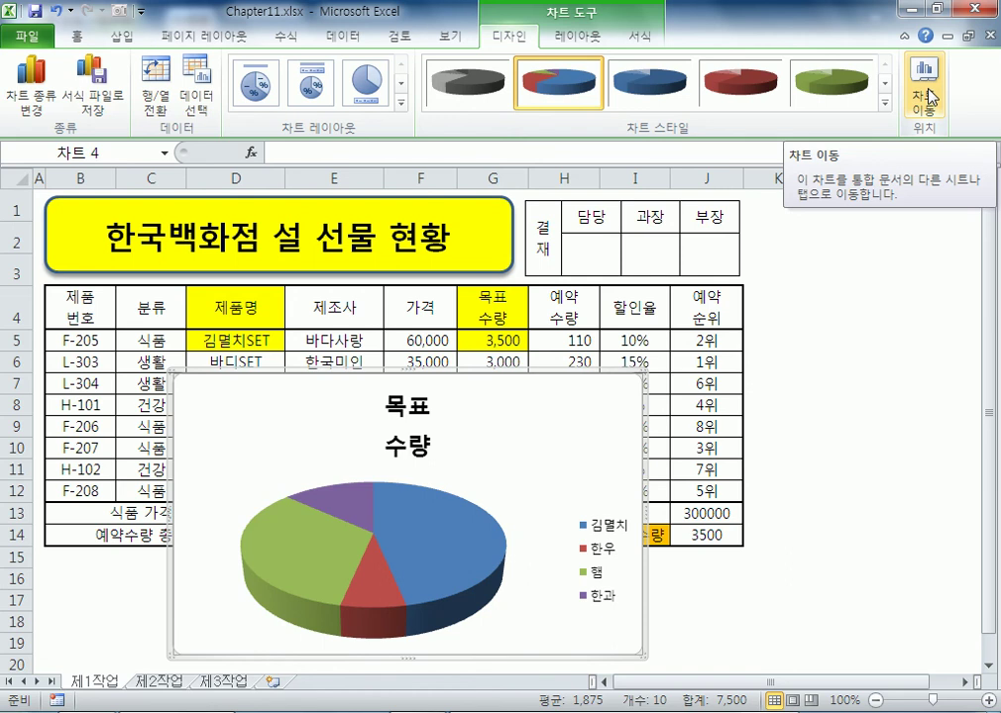
Step: Move the pie chart to a new chart sheet named 제4작업
right_click(228, 451)
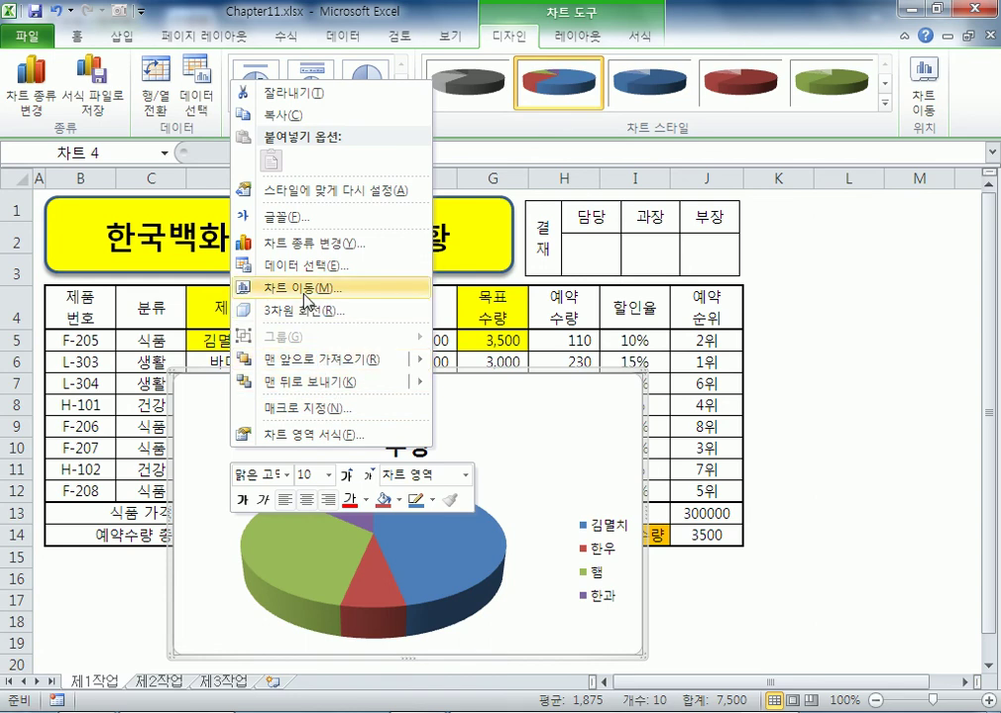
left_click(936, 117)
key("shift+Tab")
key("shift+Tab")
key("Tab")
key("shift+Tab")
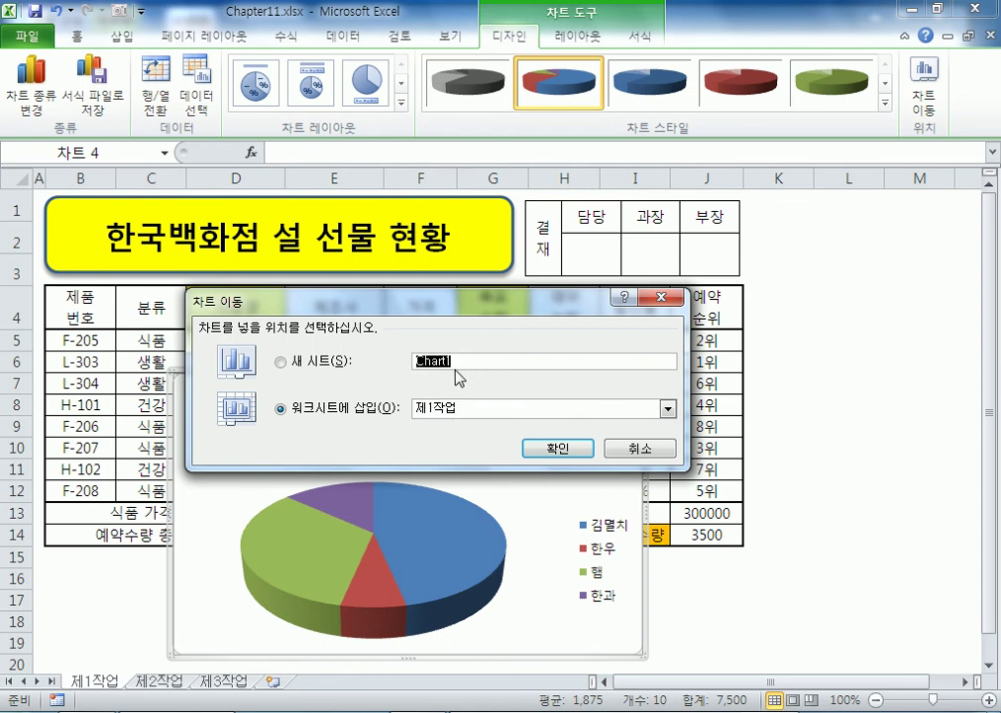
type("ㅈㅔ4작업")
left_click_drag(465, 361, 409, 361)
left_click(549, 452)
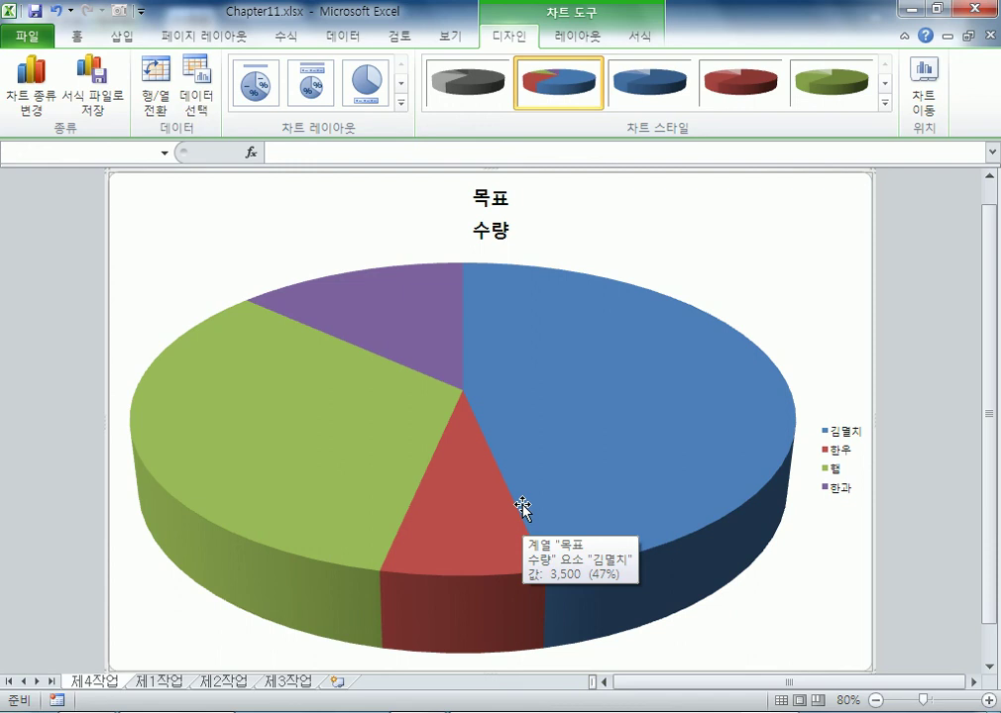
Step: Reorder the sheets so that 제4작업 comes directly after 제3작업
left_click(935, 8)
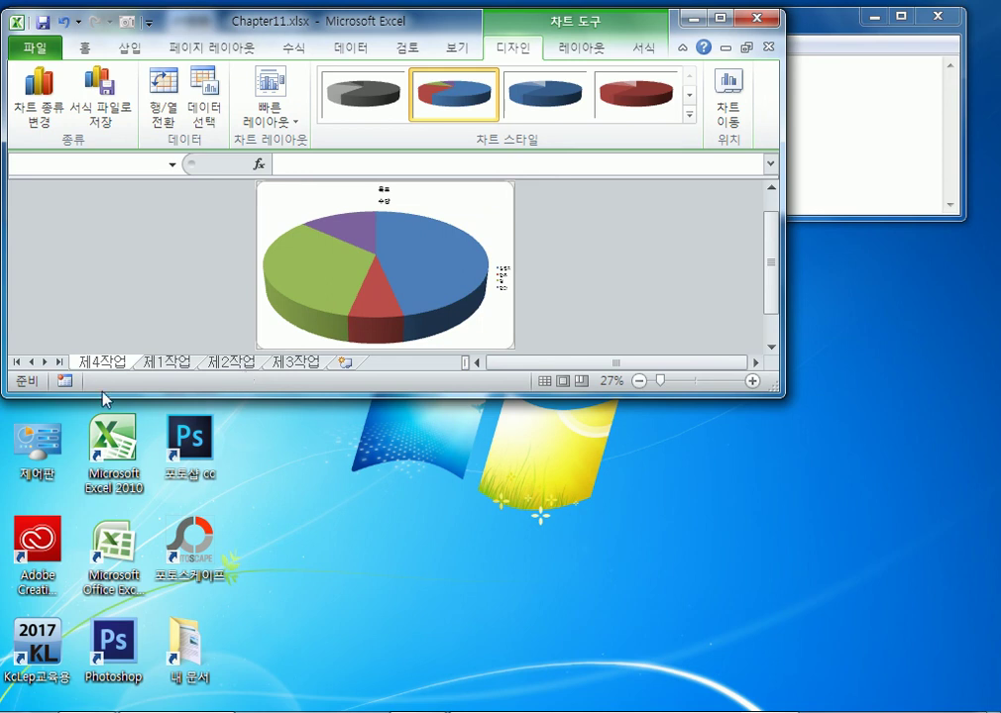
left_click_drag(109, 373, 346, 369)
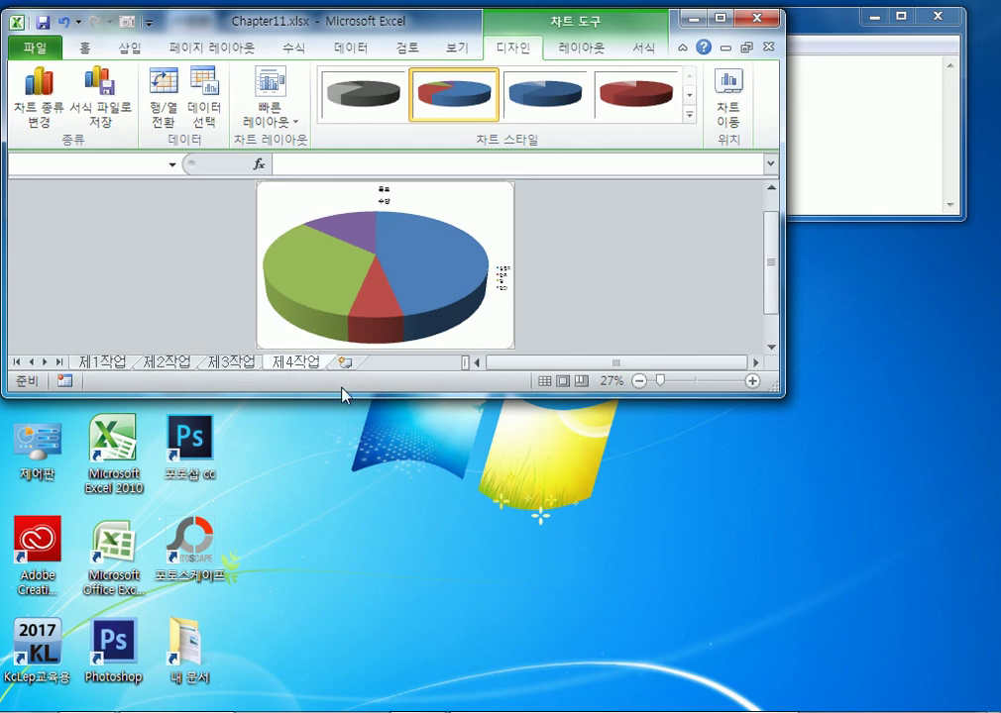
left_click(720, 24)
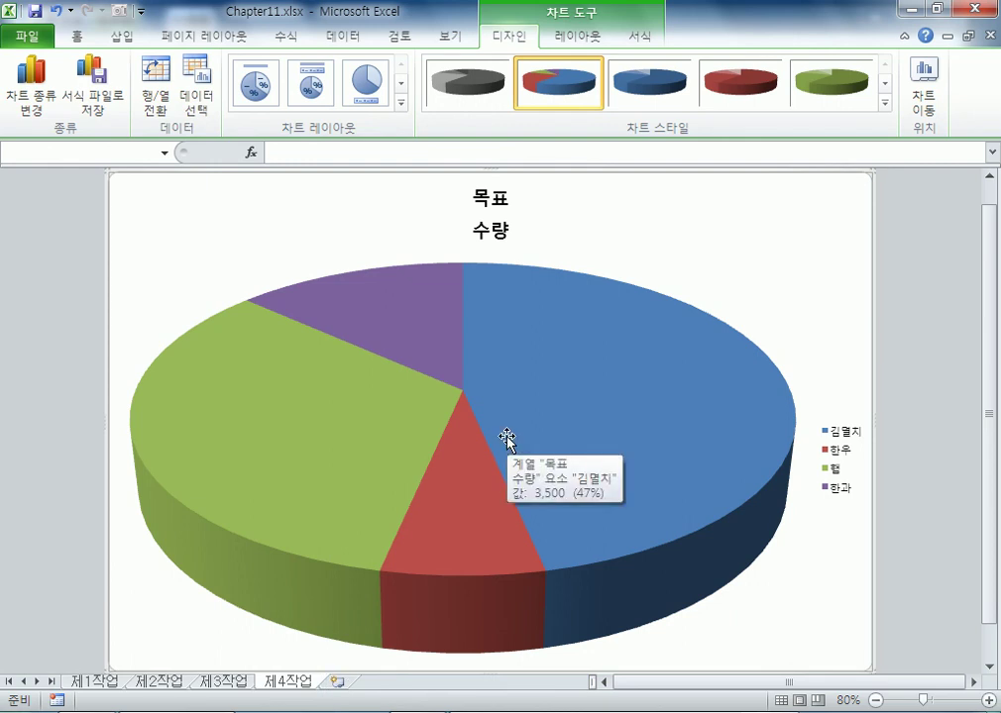
Step: Apply chart Layout 2 with percentage labels and a legend above the pie, plus the multicoloured chart Style 18
mouse_move(715, 575)
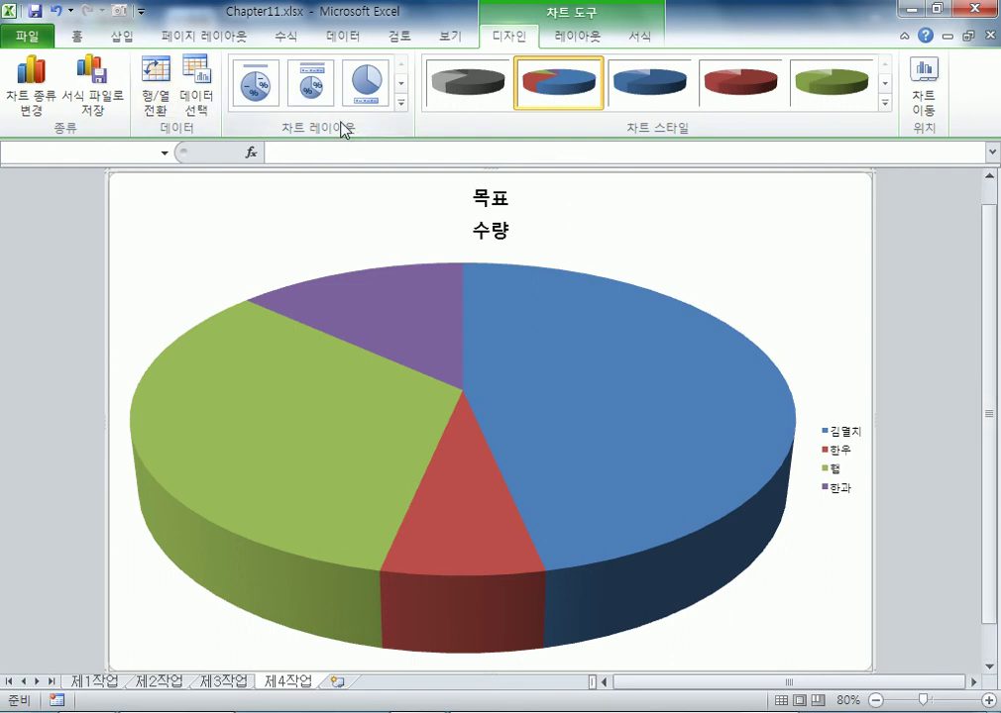
left_click(402, 103)
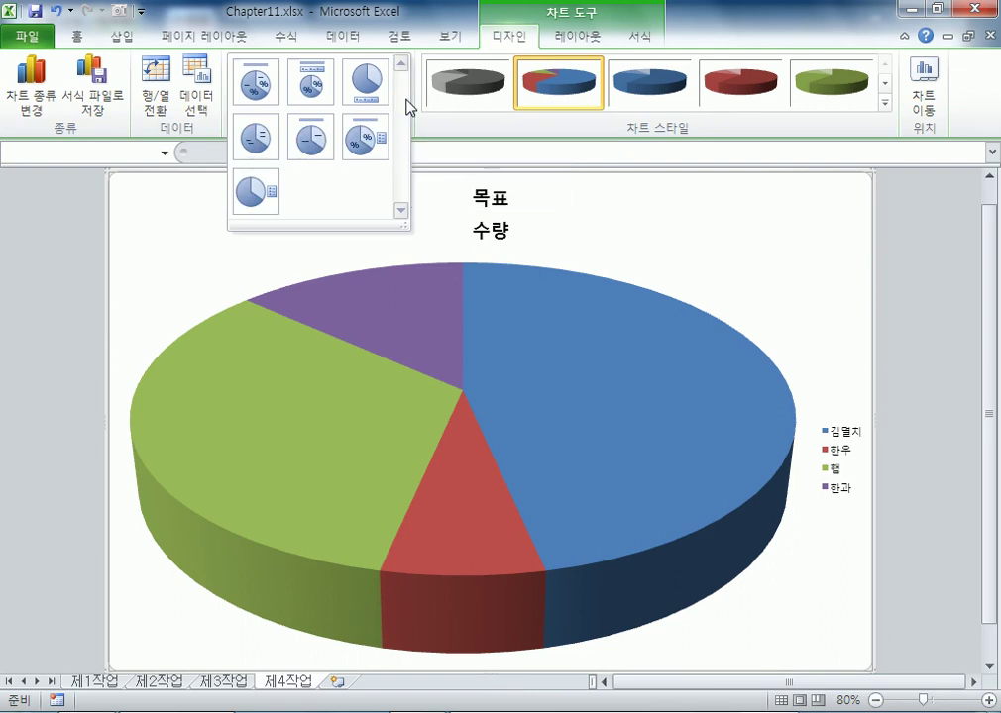
left_click(311, 84)
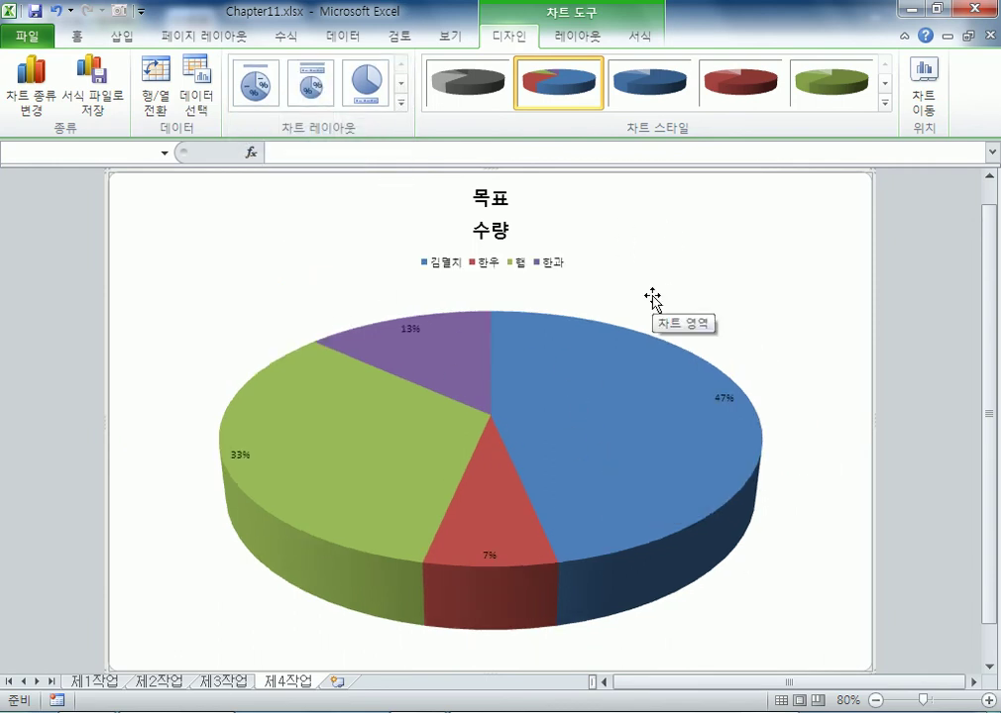
left_click(883, 105)
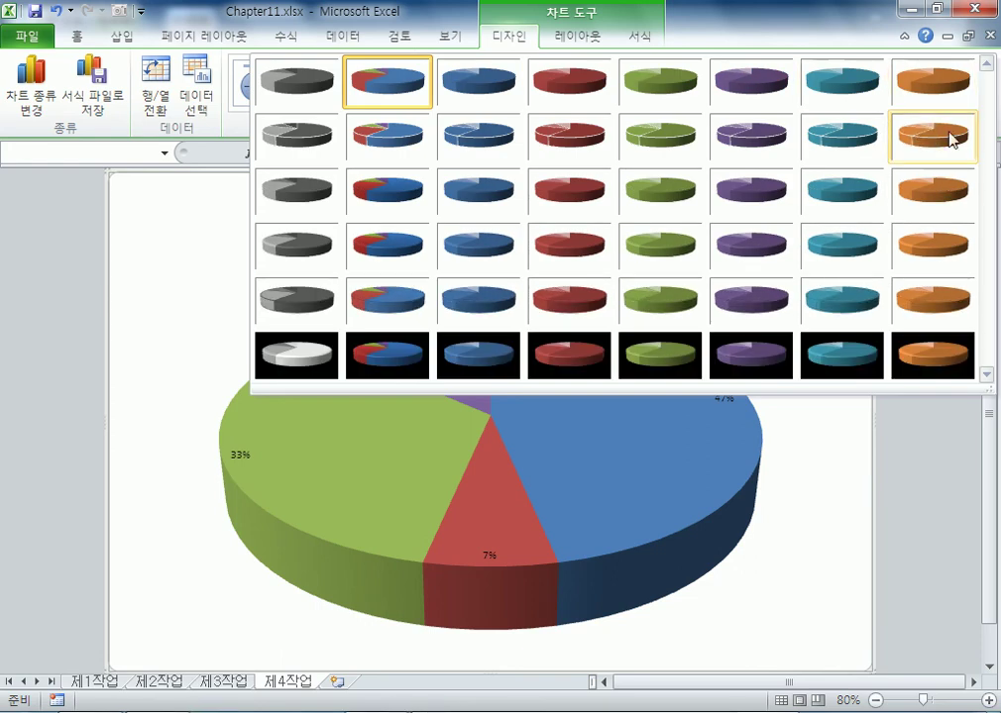
left_click(372, 212)
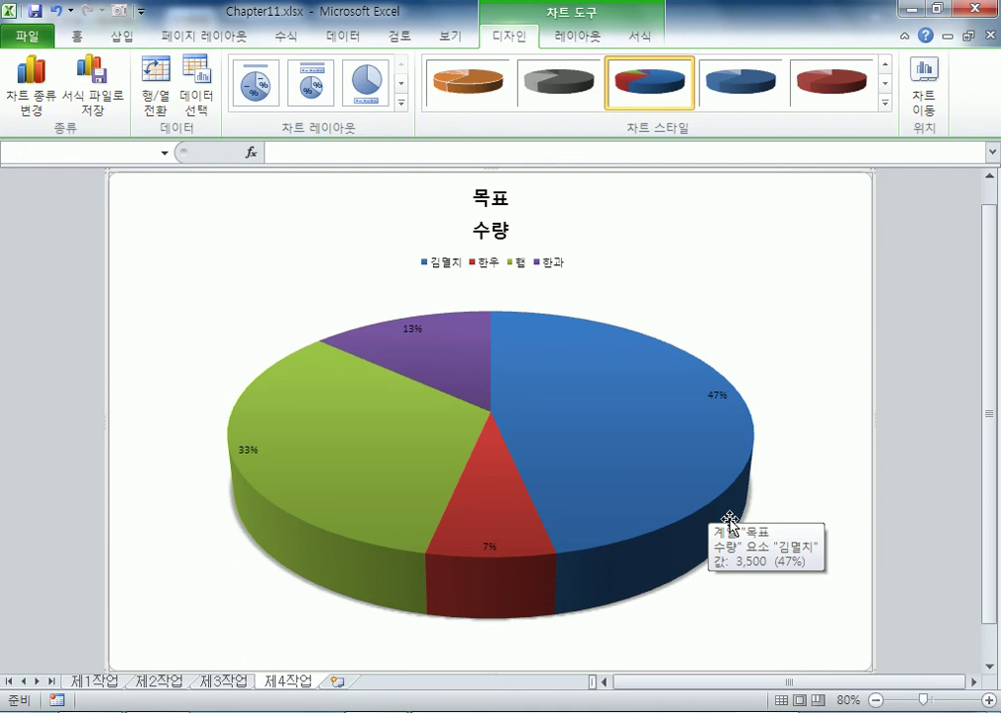
Step: Reapply the same chart layout and multicoloured chart style to the pie chart
left_click(400, 103)
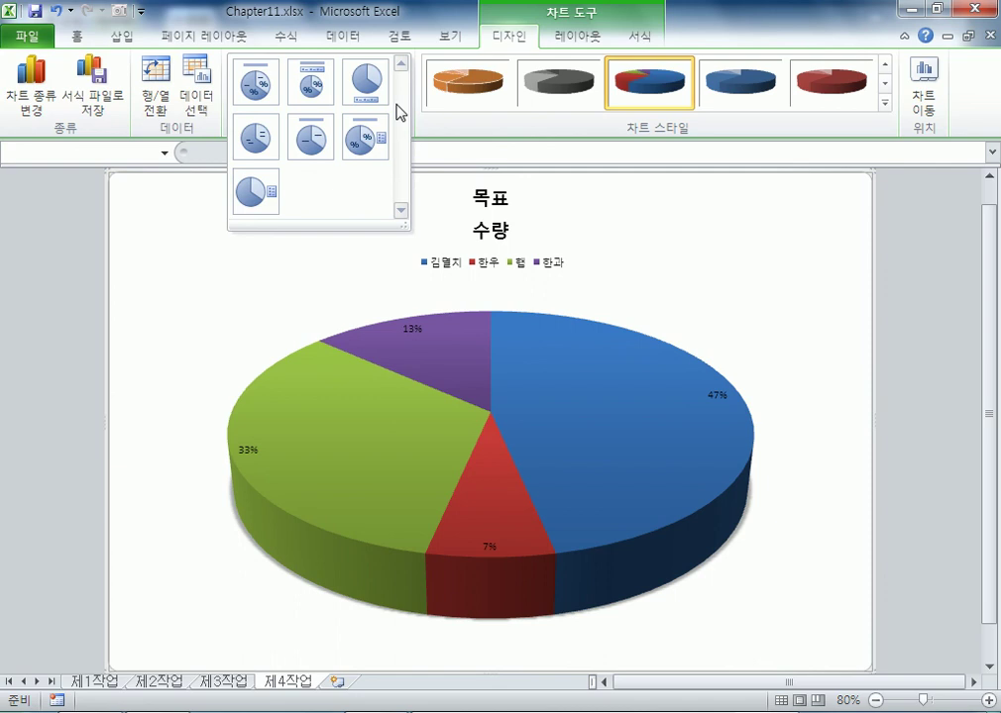
left_click(308, 103)
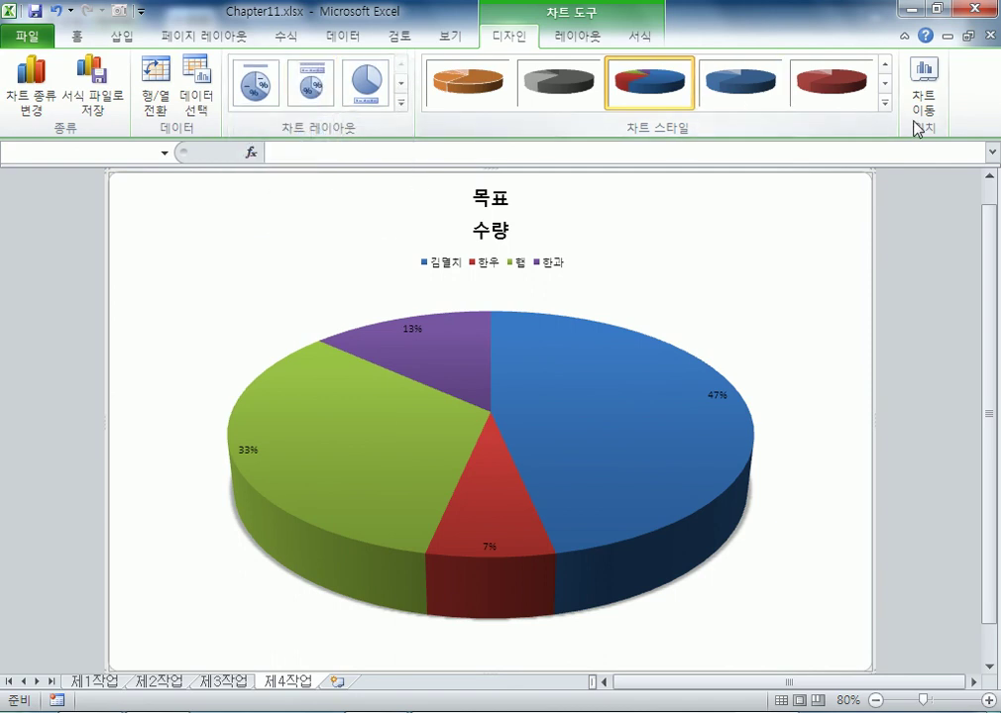
left_click(882, 87)
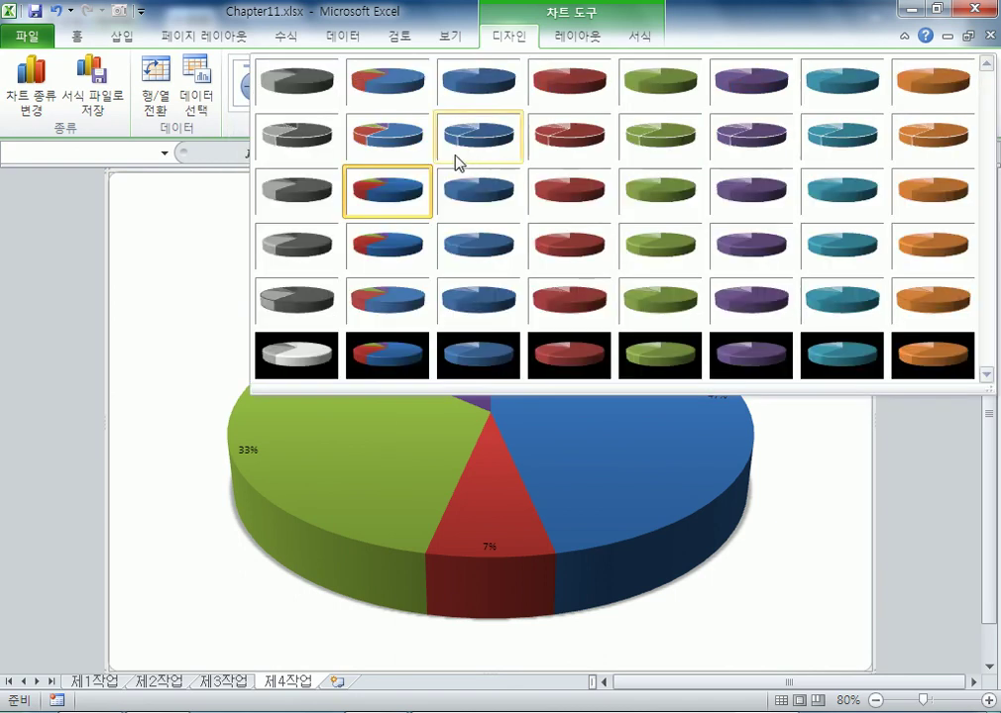
left_click(379, 186)
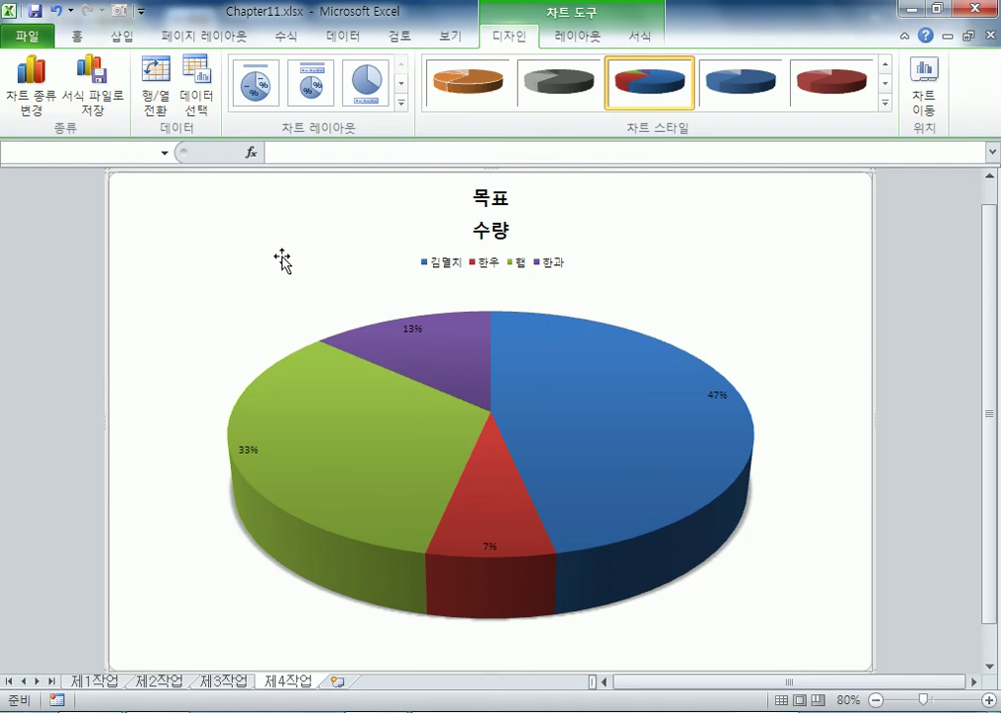
Step: Set the whole chart's text to the 굴림 font at size 11
left_click(76, 38)
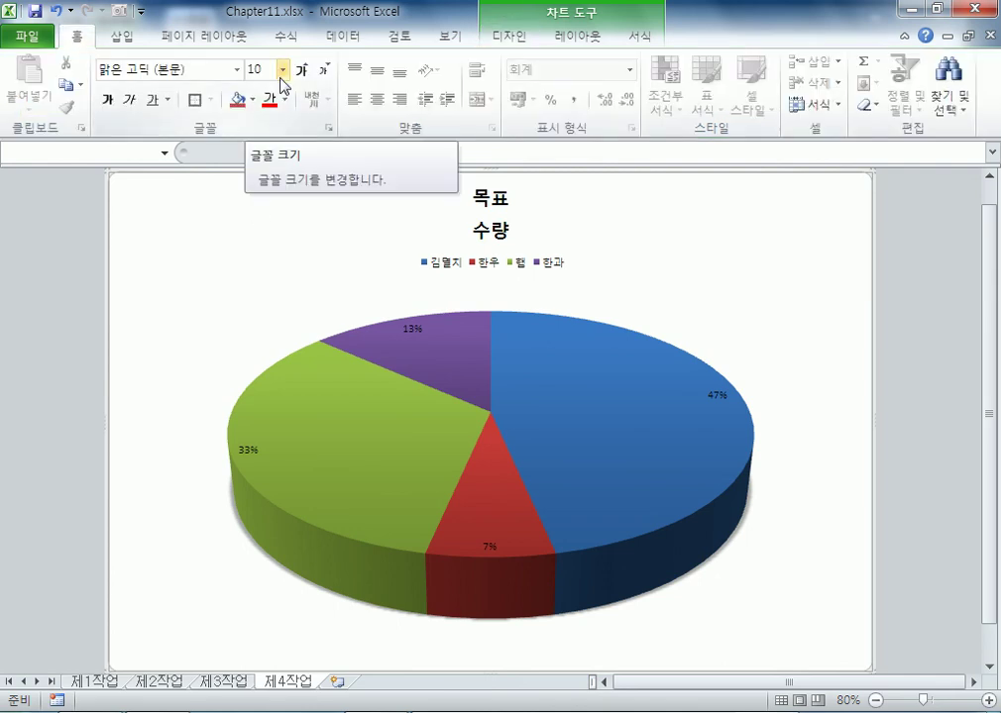
left_click(237, 71)
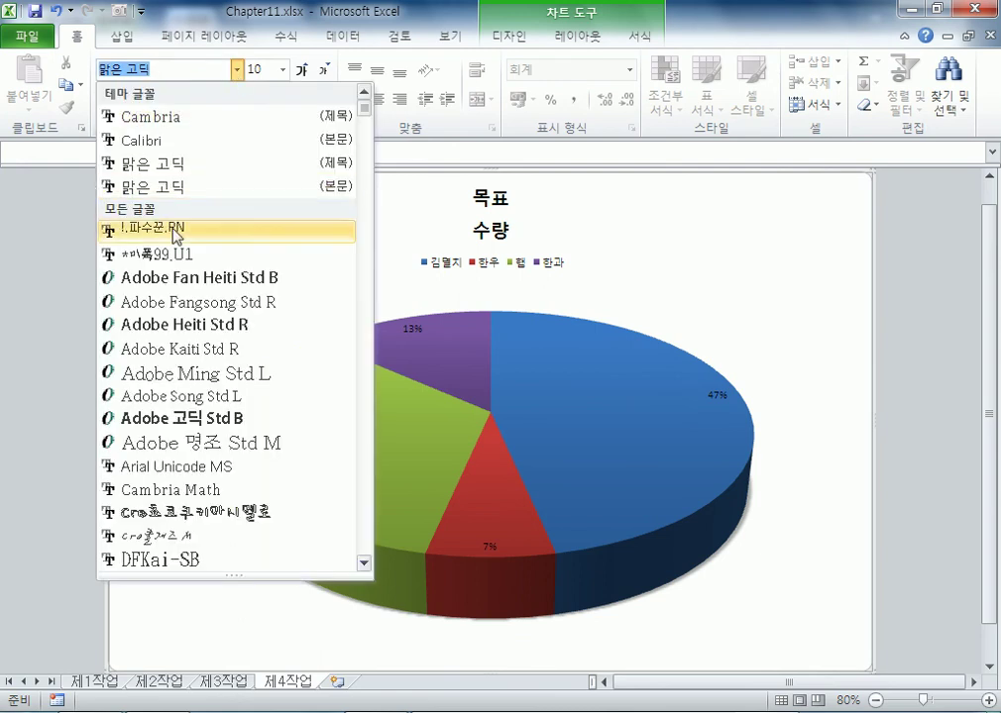
scroll(176, 258, "down", 10)
scroll(171, 292, "down", 18)
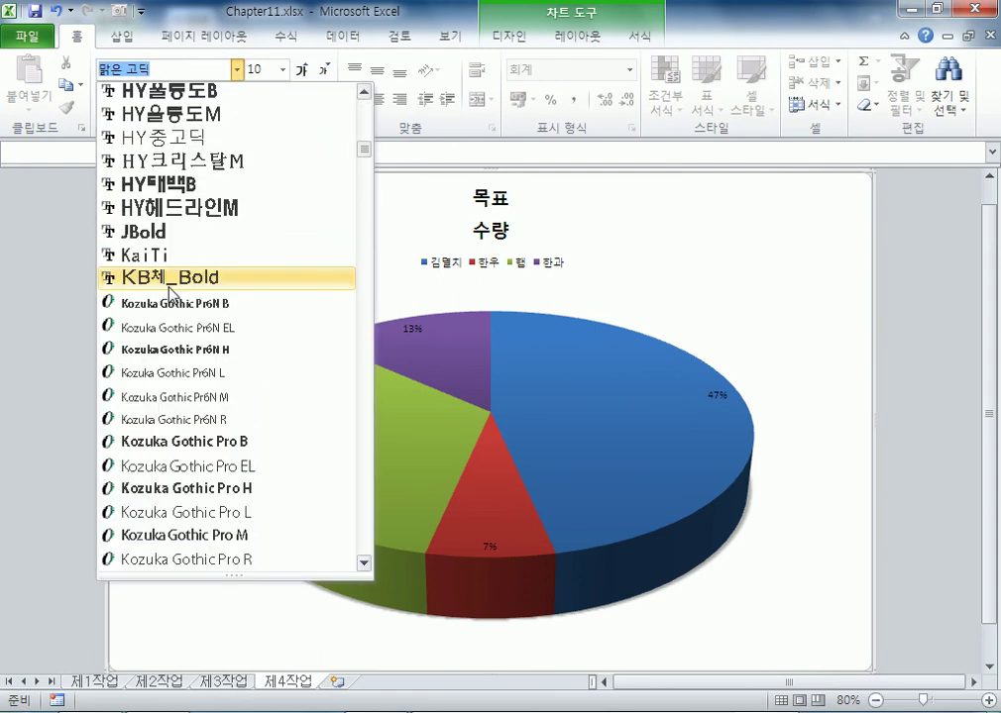
scroll(171, 294, "down", 8)
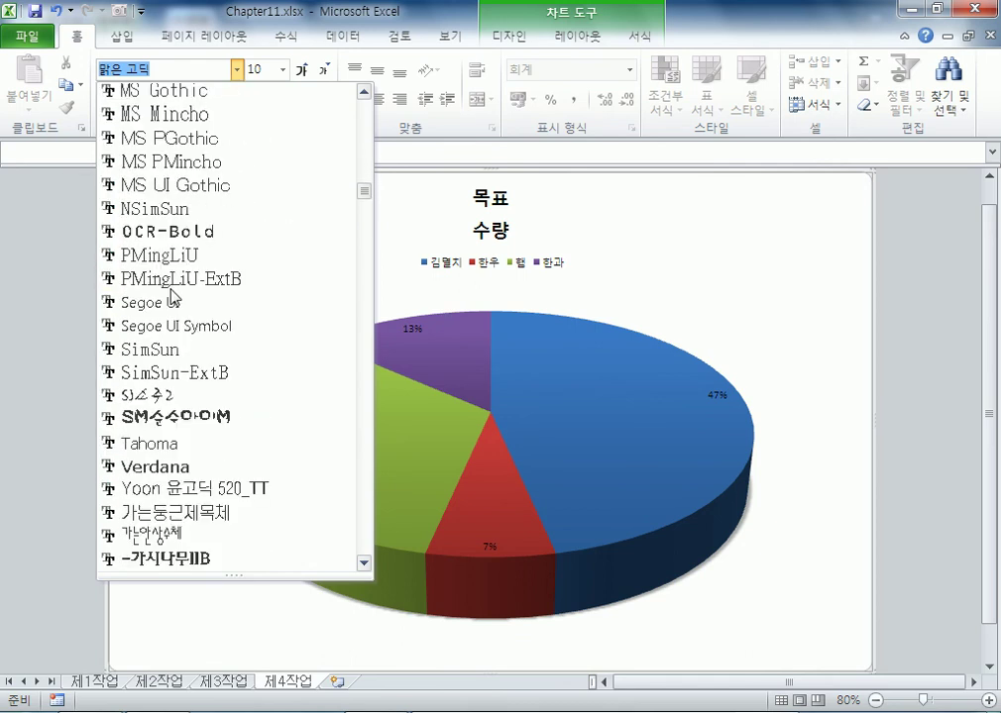
scroll(173, 296, "down", 4)
scroll(163, 337, "down", 5)
scroll(155, 259, "up", 3)
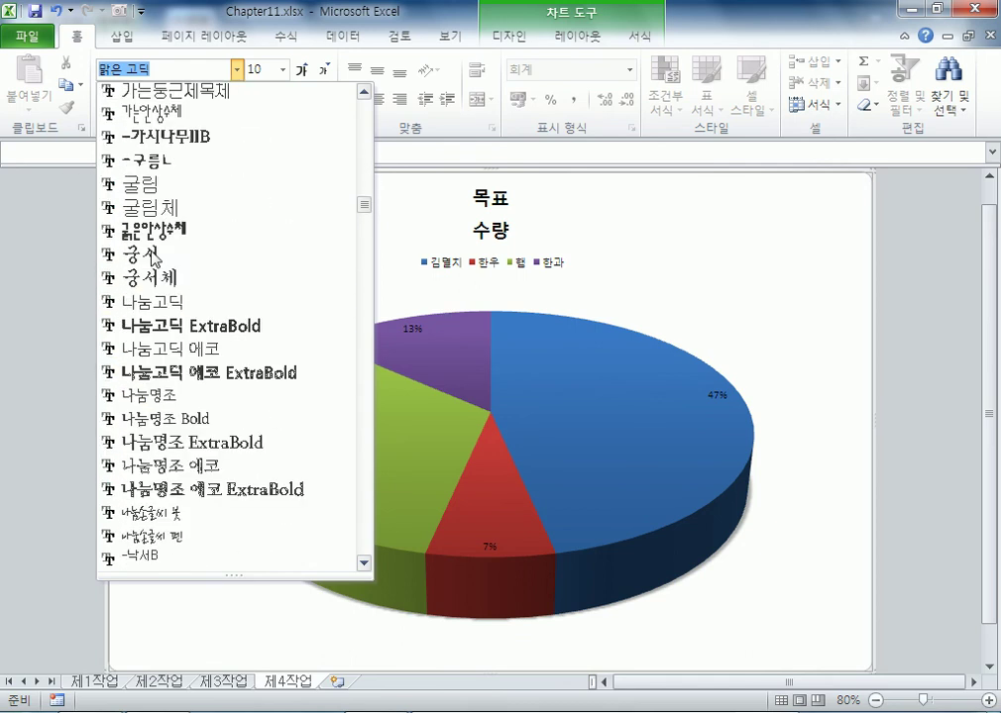
left_click(134, 183)
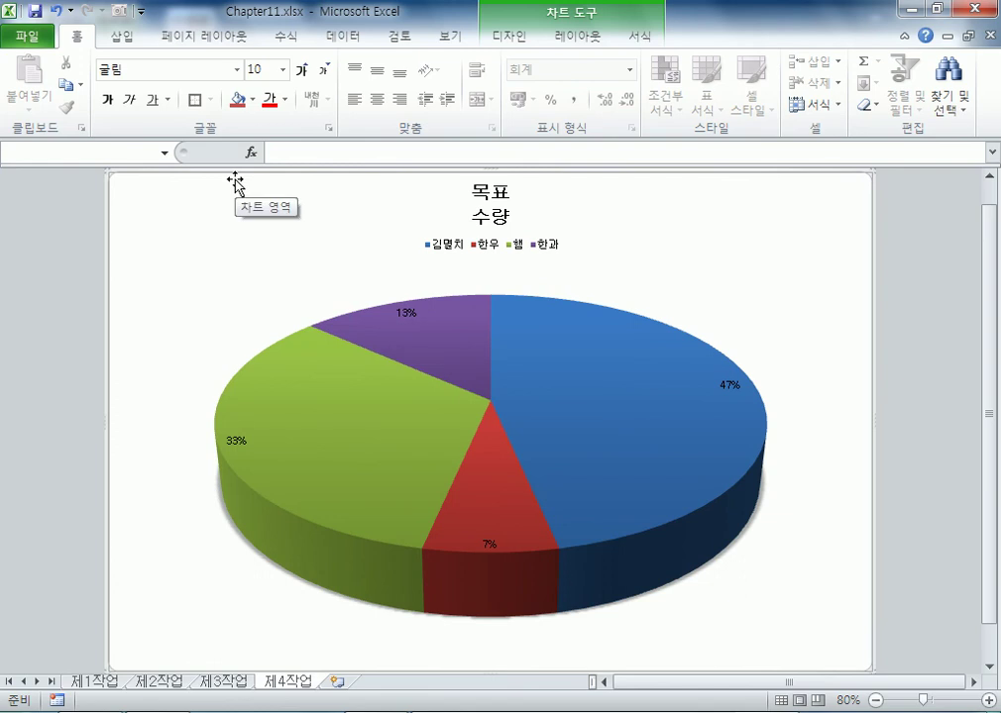
left_click(284, 70)
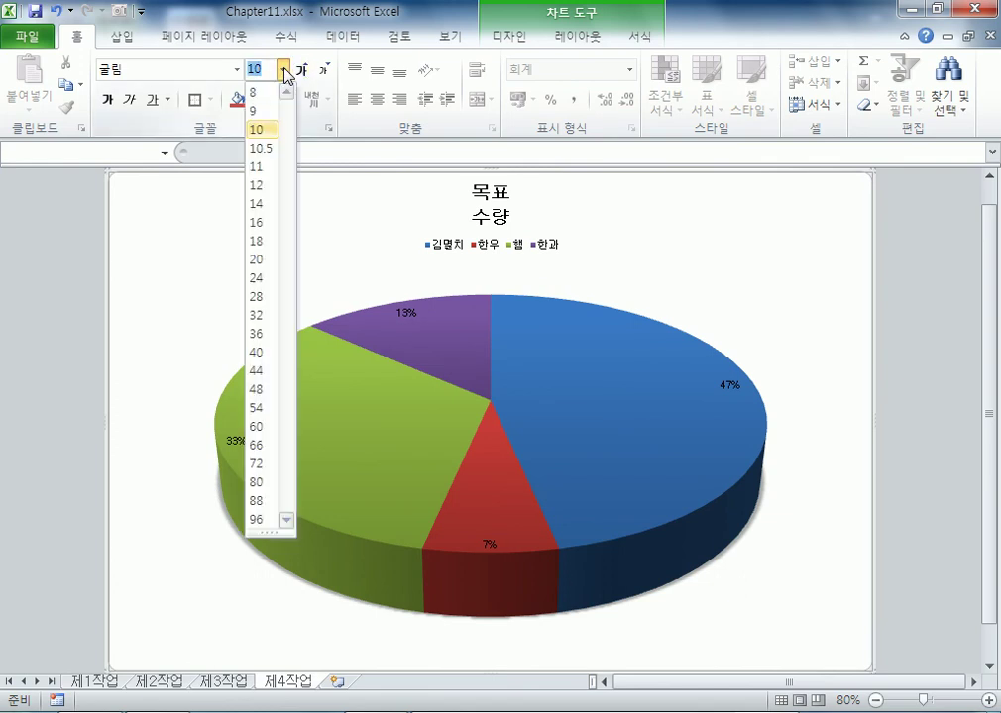
left_click(259, 166)
Step: Fill the chart area with the pale blue and pink Bouquet texture
mouse_move(437, 316)
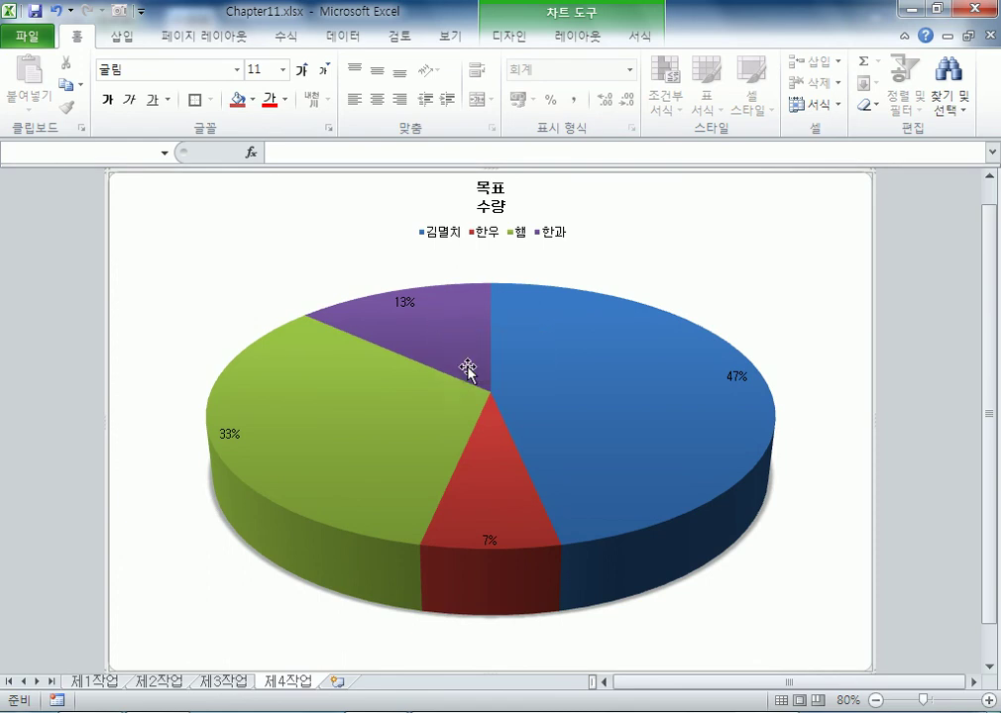
right_click(192, 228)
left_click(386, 267)
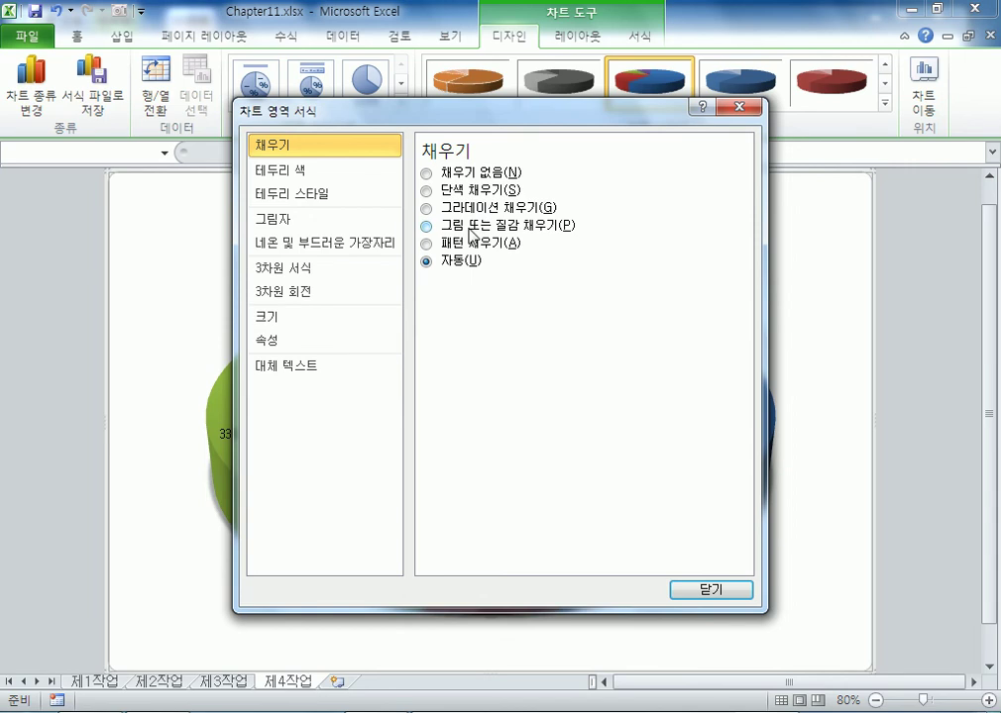
left_click(469, 229)
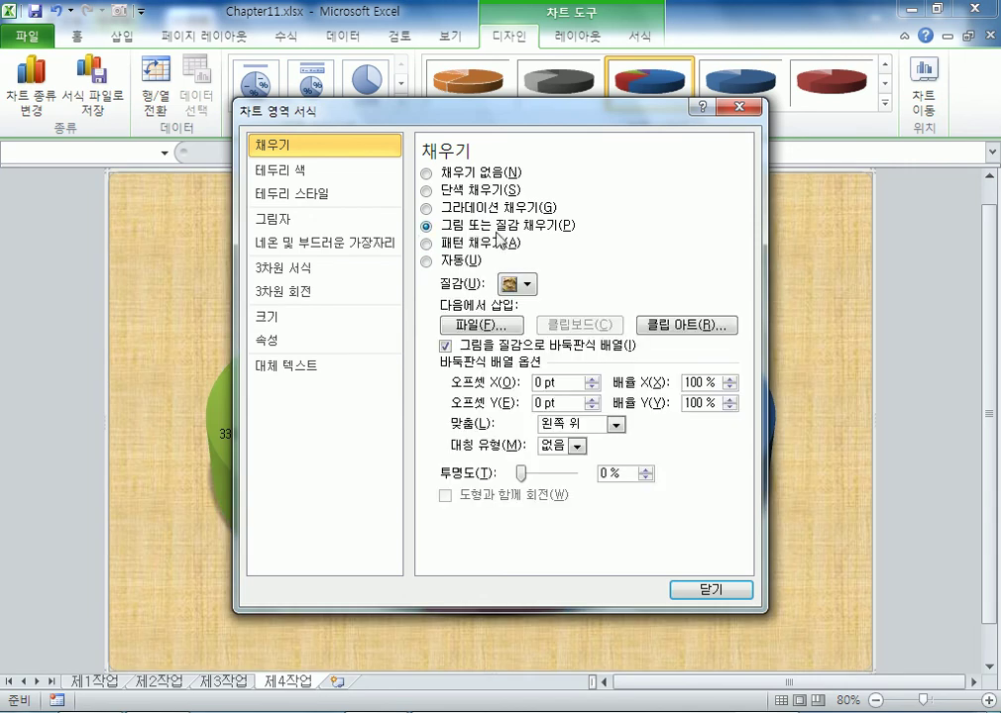
left_click(528, 285)
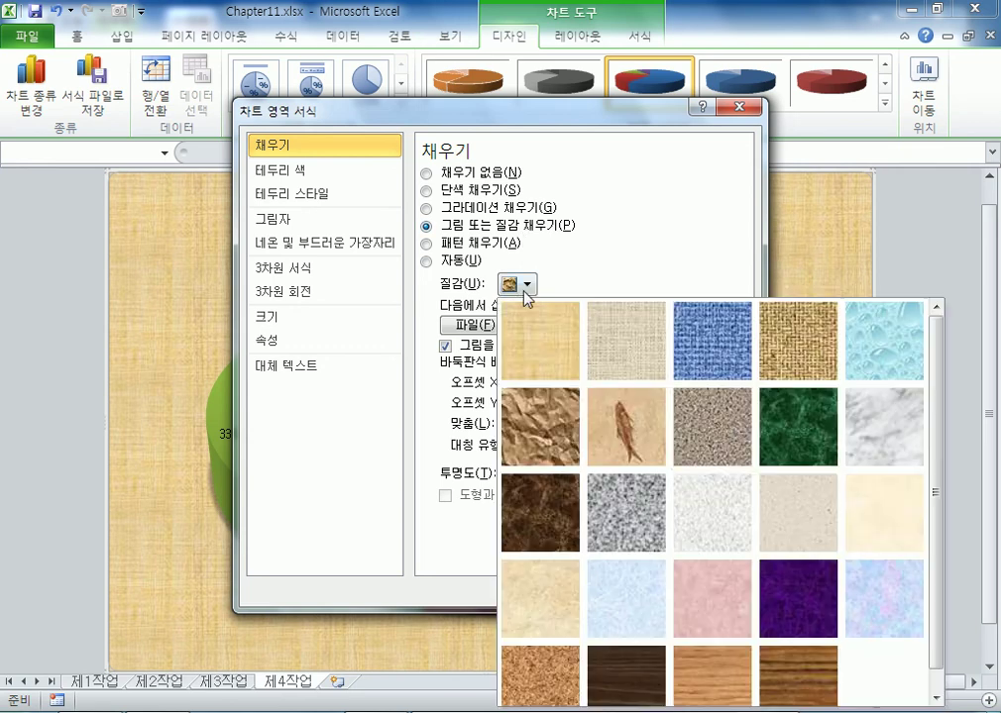
left_click(901, 599)
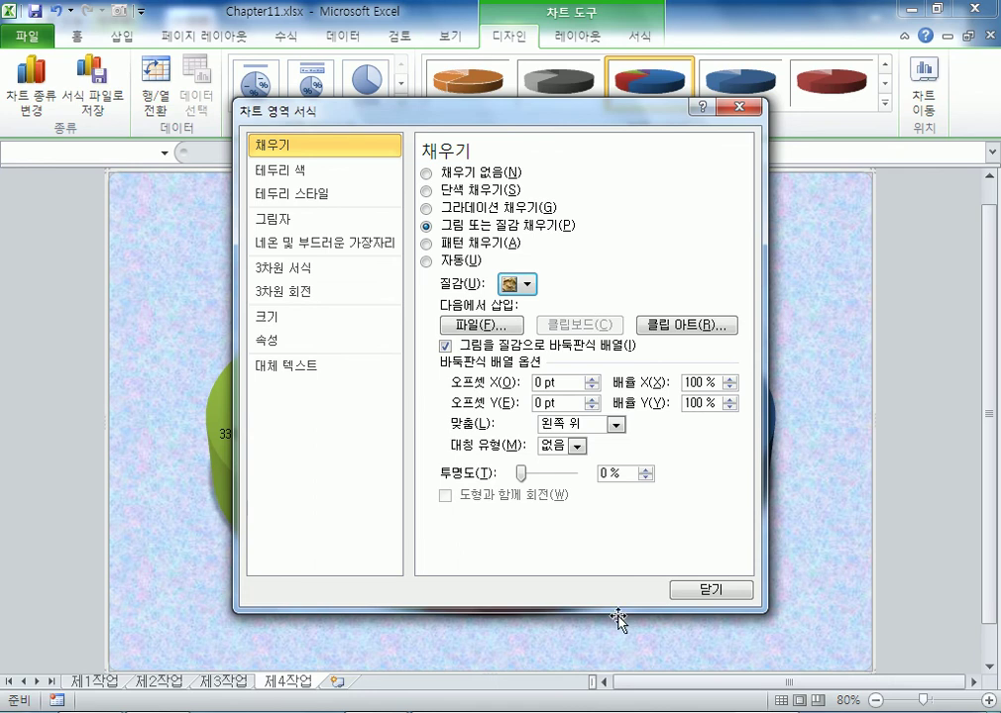
left_click(707, 591)
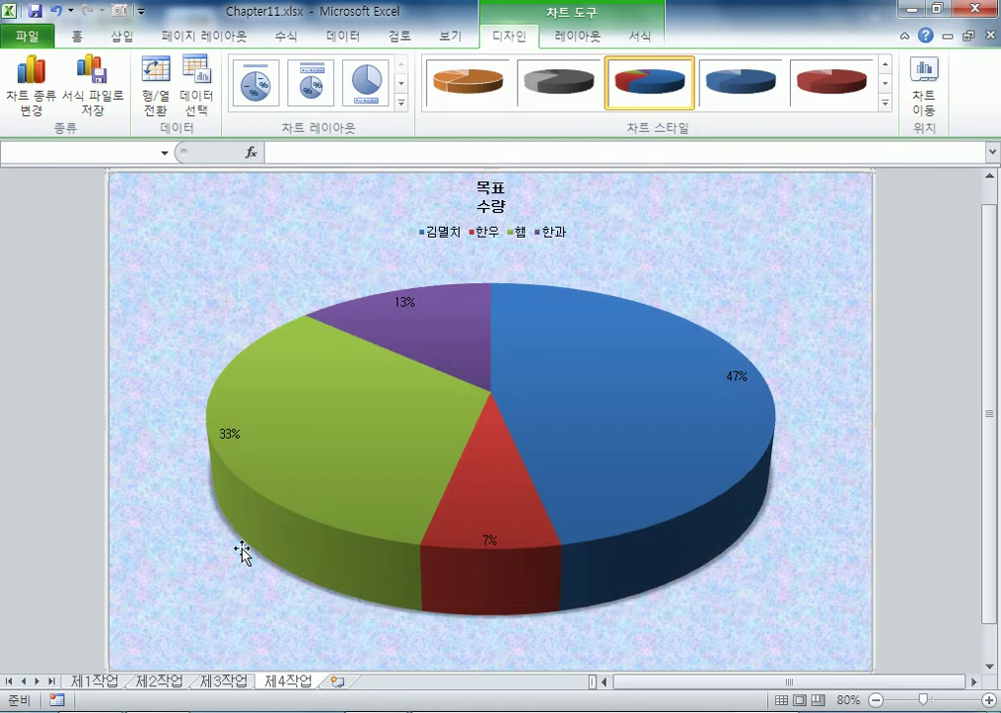
Step: Reapply the pale blue and pink Bouquet texture fill to the chart area
double_click(156, 255)
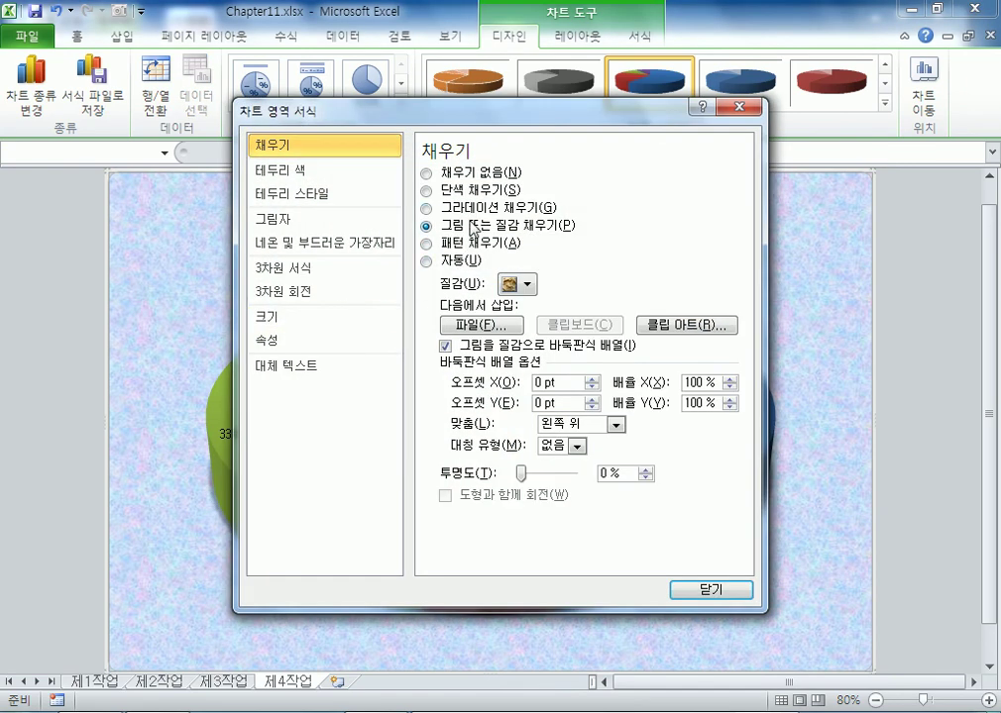
left_click(528, 286)
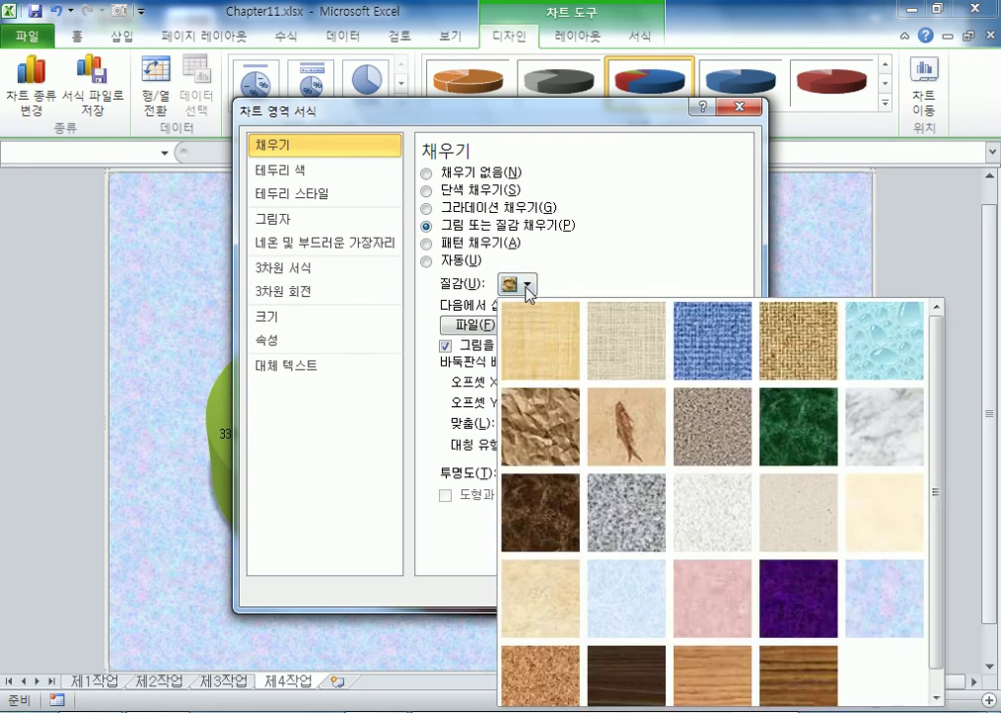
left_click(901, 600)
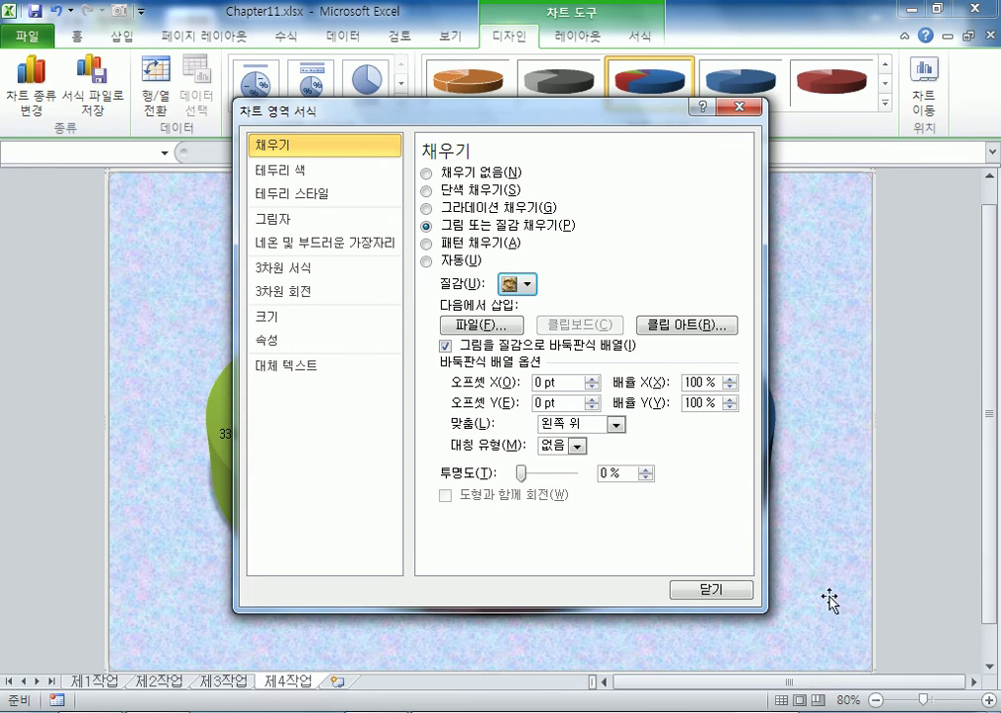
left_click(735, 592)
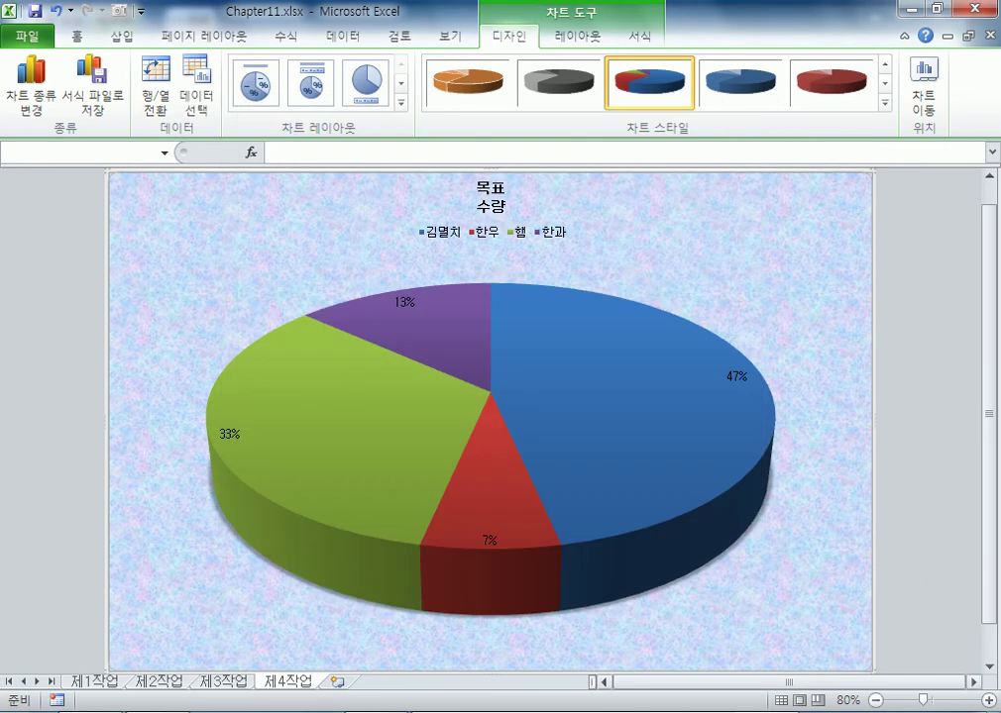
mouse_move(716, 436)
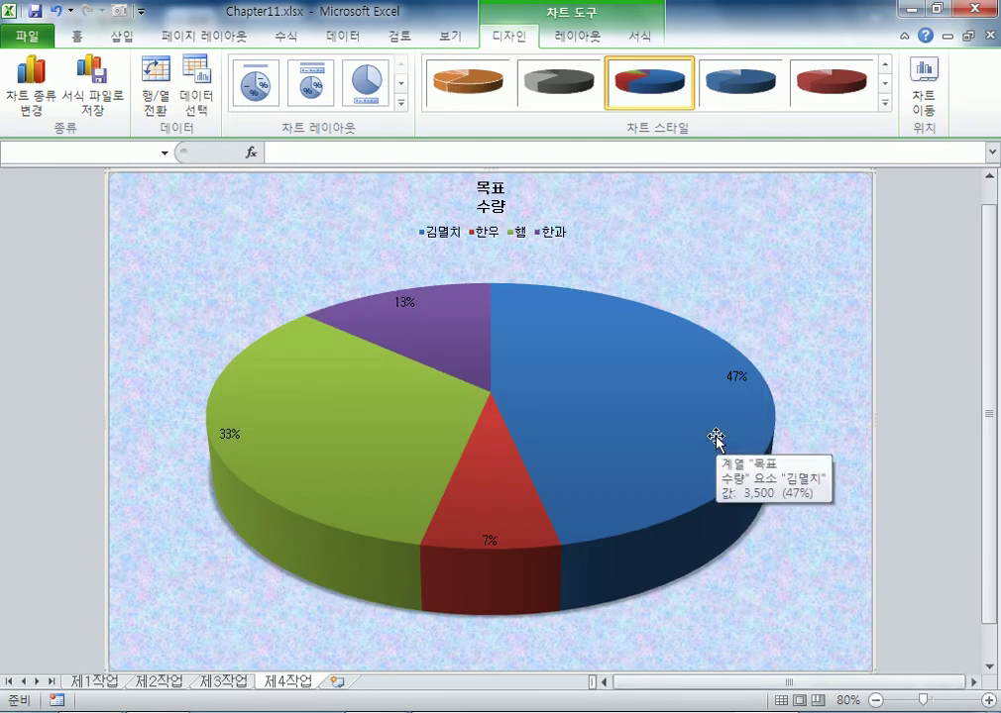
Step: Replace the chart title text with "설 선물 식품 목표수량 현황" on a single line
left_click(479, 199)
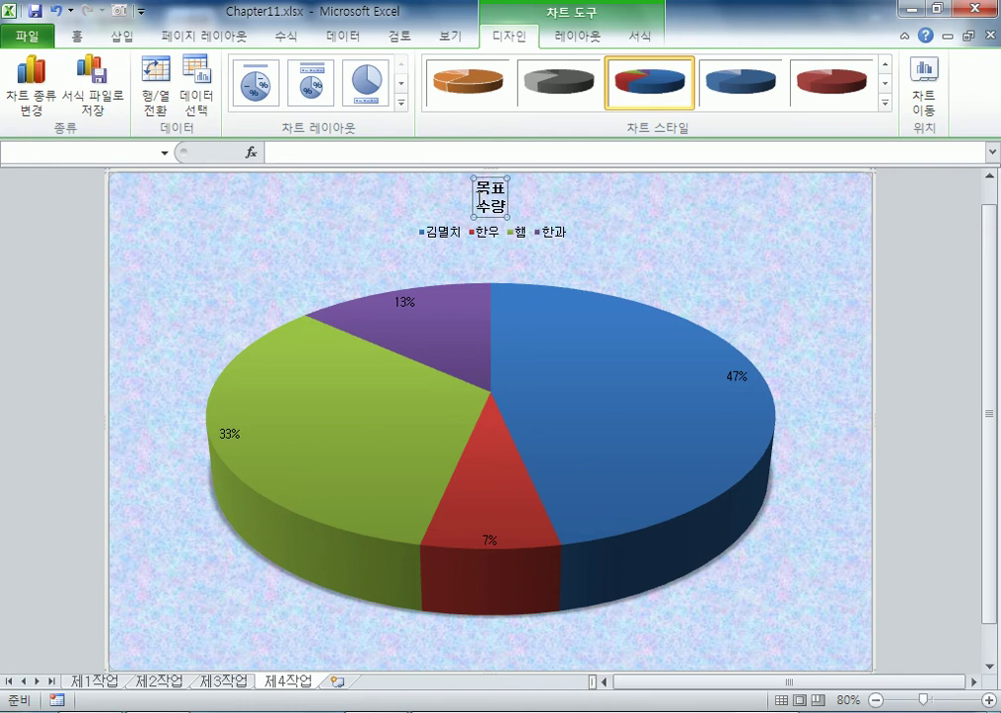
left_click(477, 198)
type("실")
type(" 선물 식푸")
type(" 모")
key("BackSpace")
key("BackSpace")
key("BackSpace")
key("BackSpace")
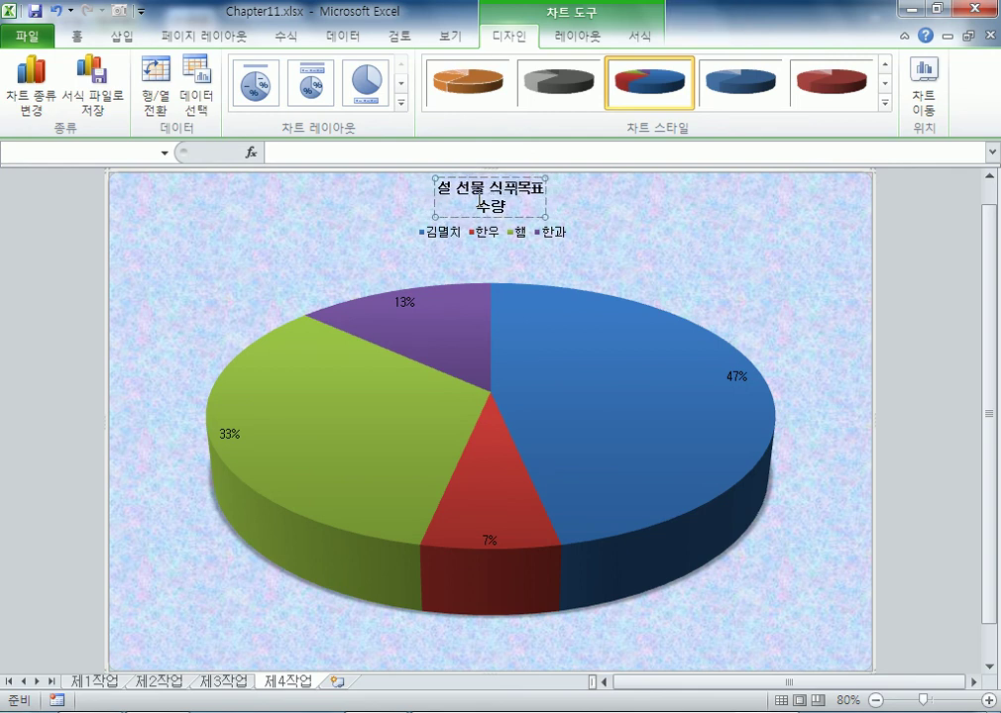
type("품 목표")
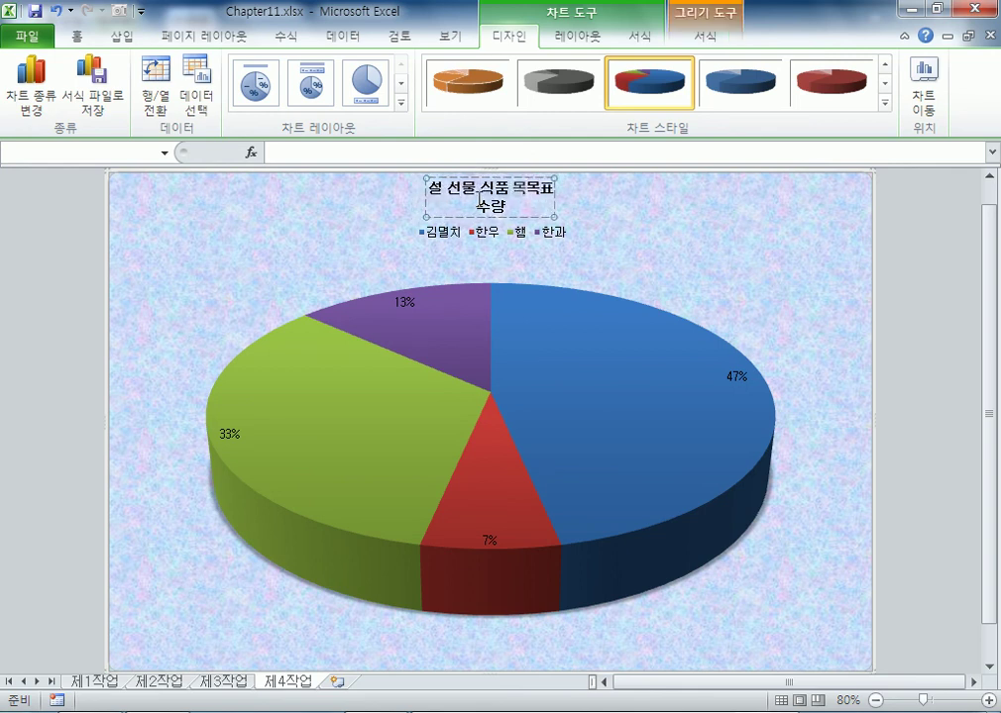
type("수량 현황")
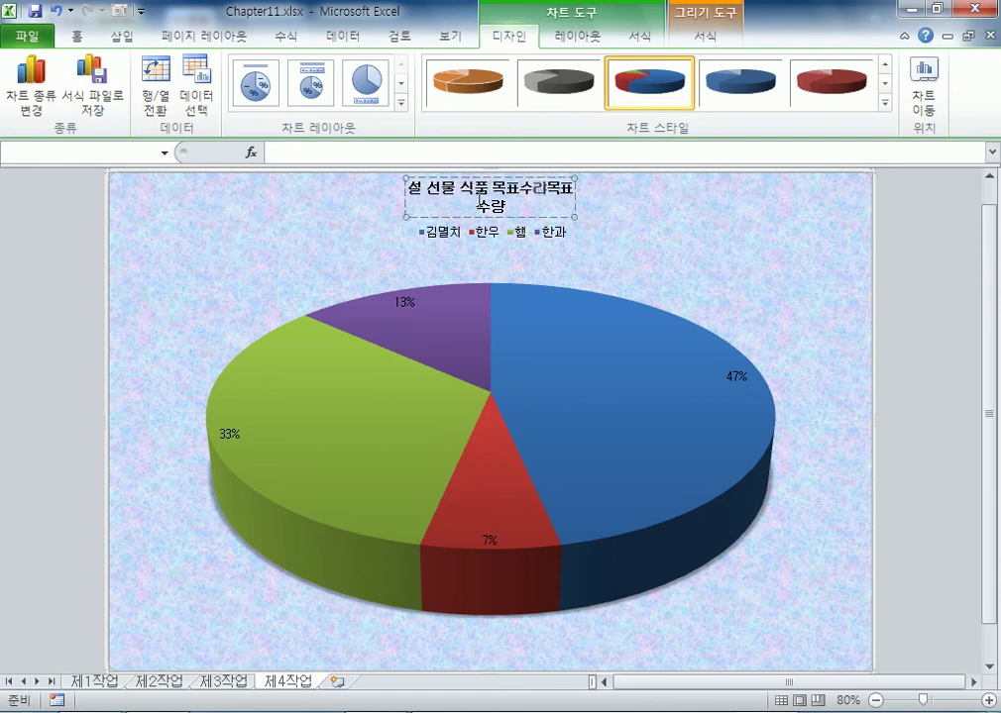
key("Delete")
key("Delete")
key("Delete")
key("Delete")
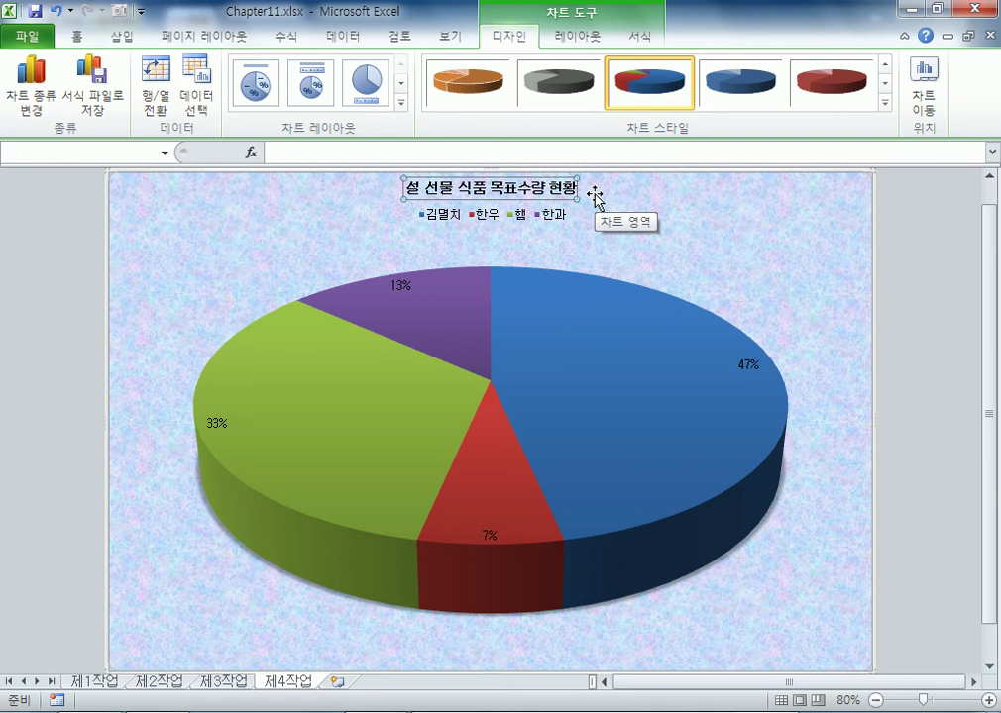
Step: Enlarge the chart title's font to size 20
left_click(71, 38)
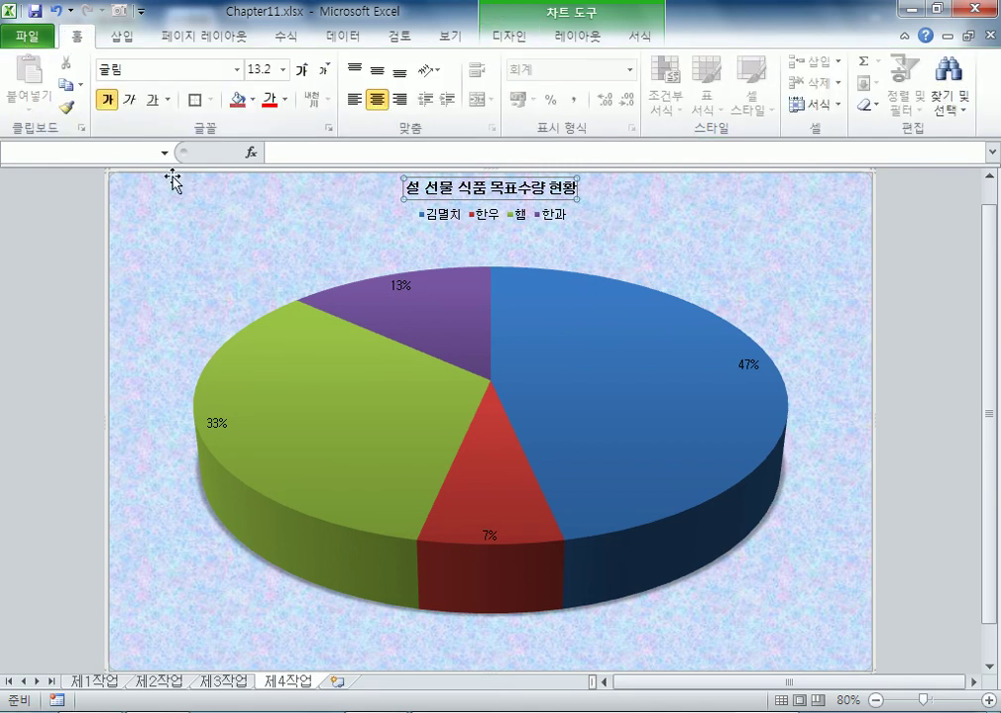
left_click(302, 71)
left_click(302, 71)
left_click(302, 71)
left_click(302, 71)
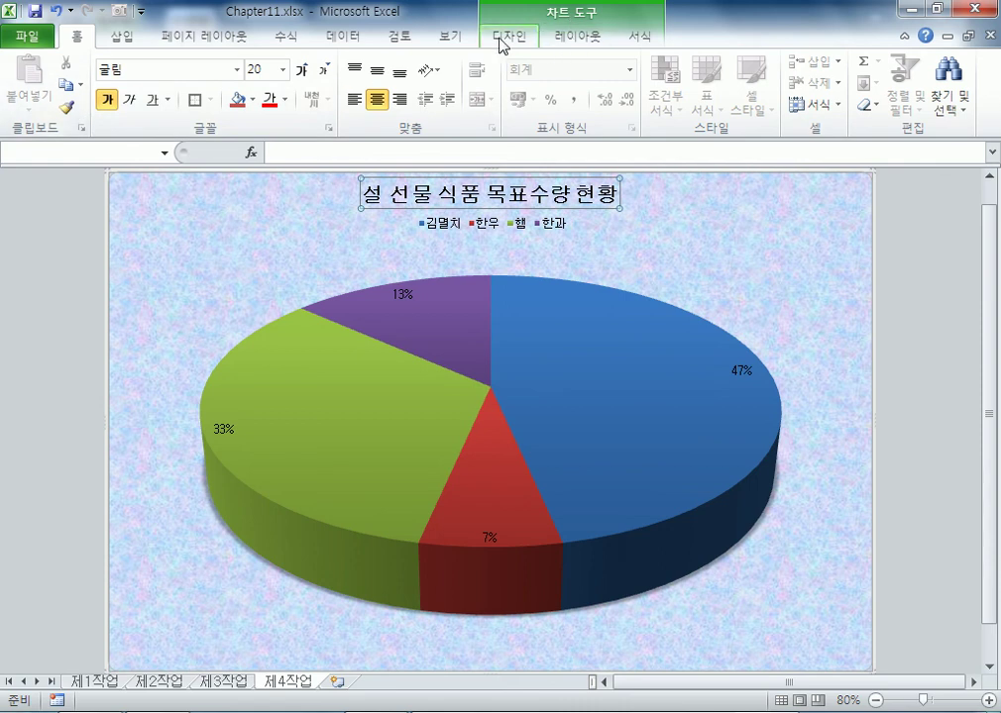
Step: Give the chart title a solid white fill and a solid black border line
double_click(364, 213)
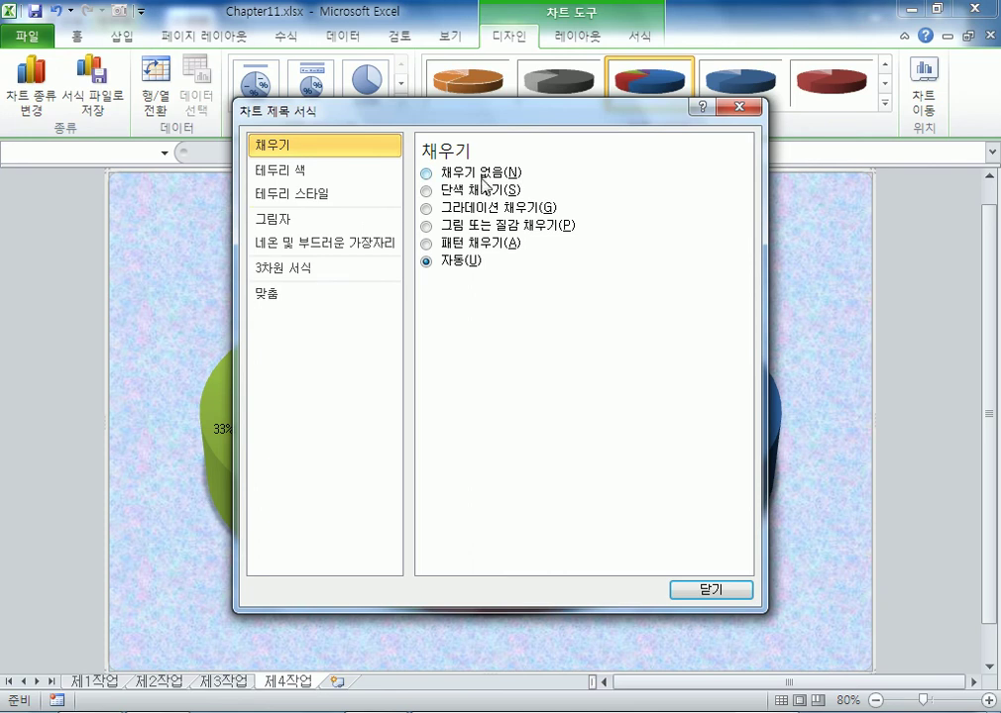
left_click(470, 191)
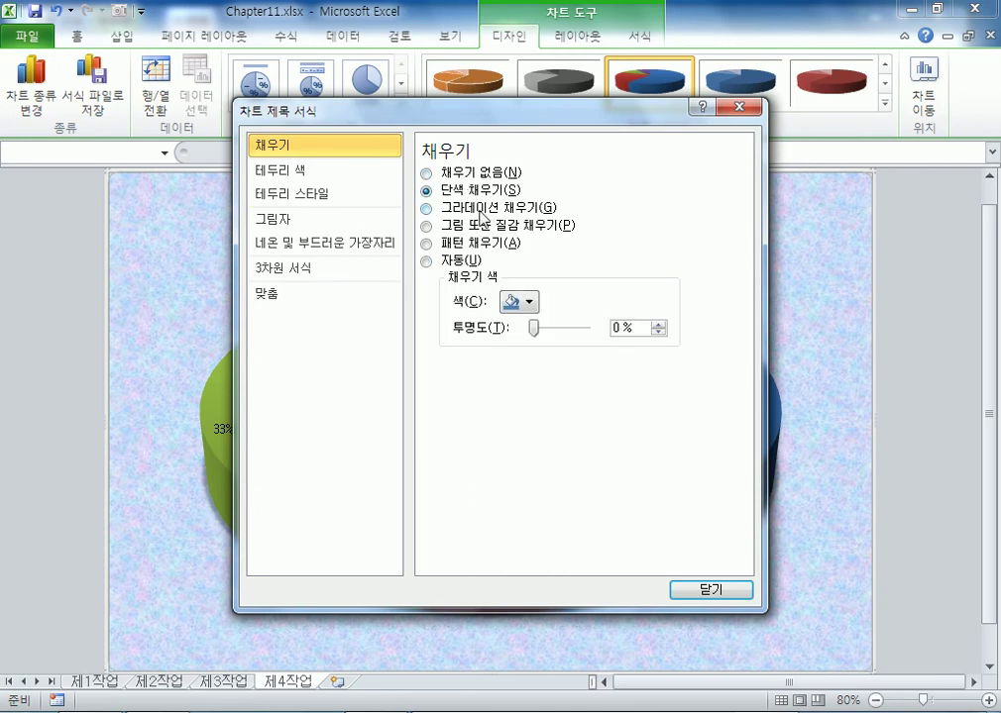
left_click(530, 301)
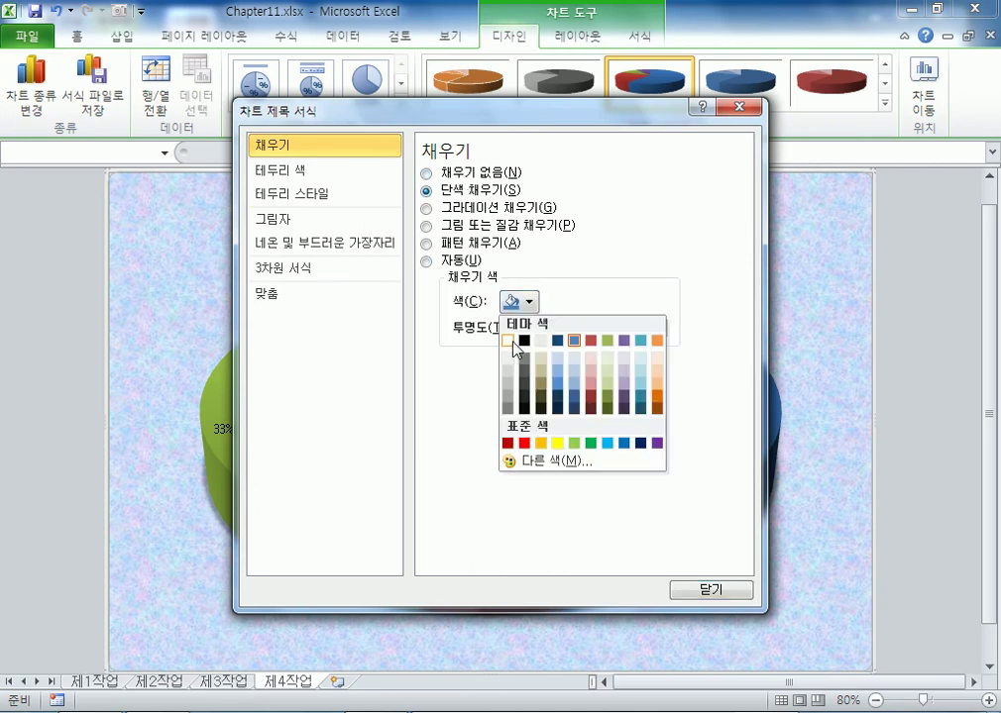
left_click(508, 342)
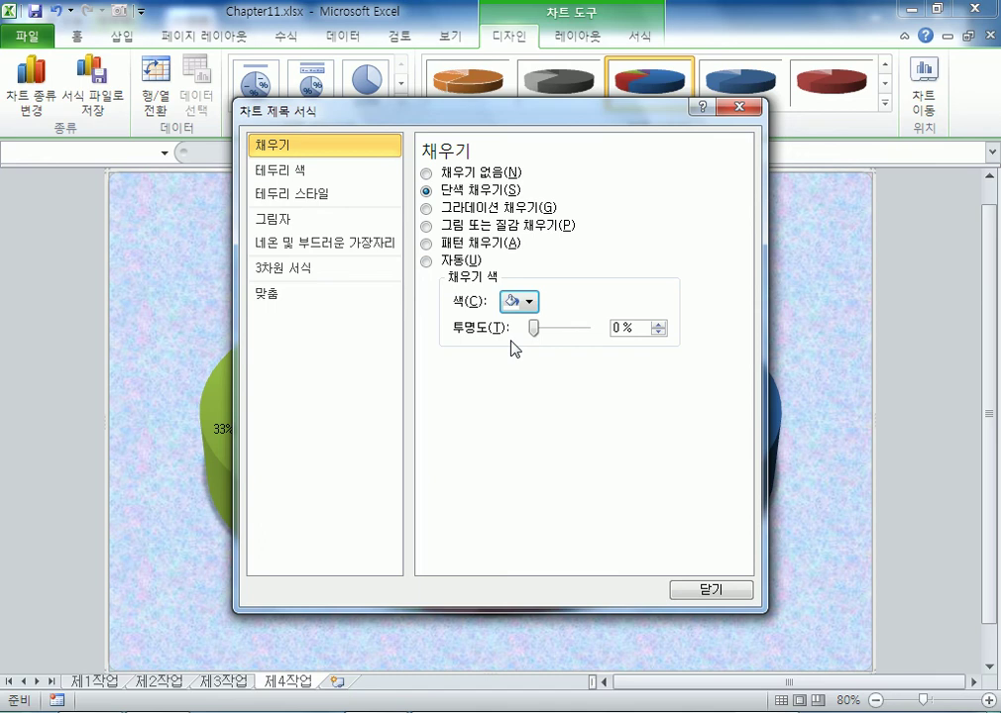
left_click(338, 182)
left_click(427, 190)
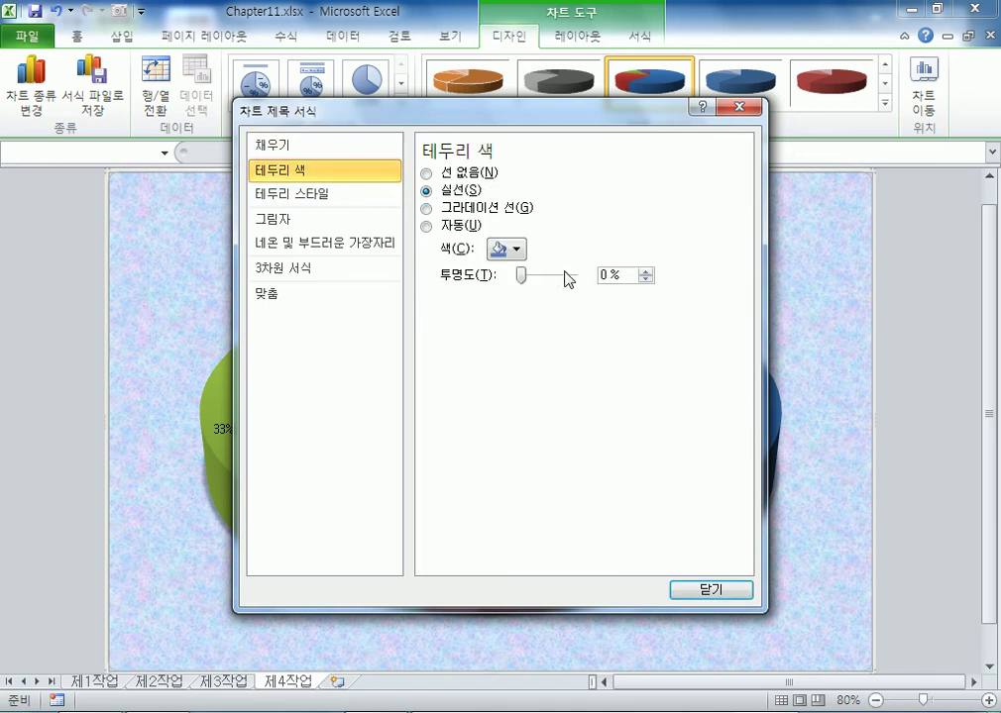
left_click(511, 259)
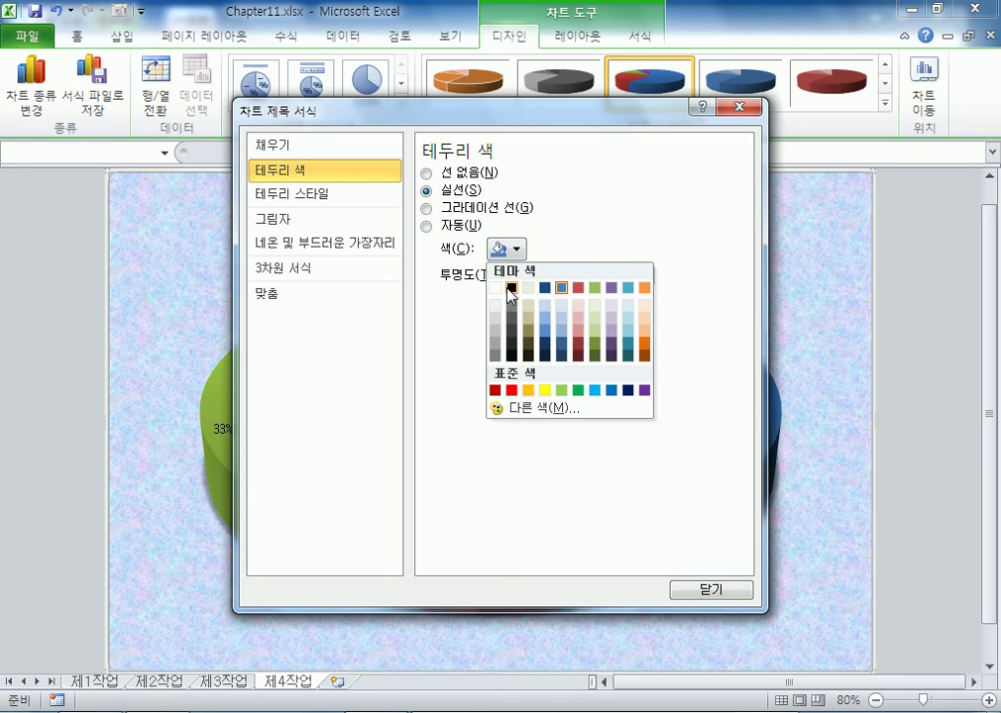
left_click(511, 288)
left_click(728, 591)
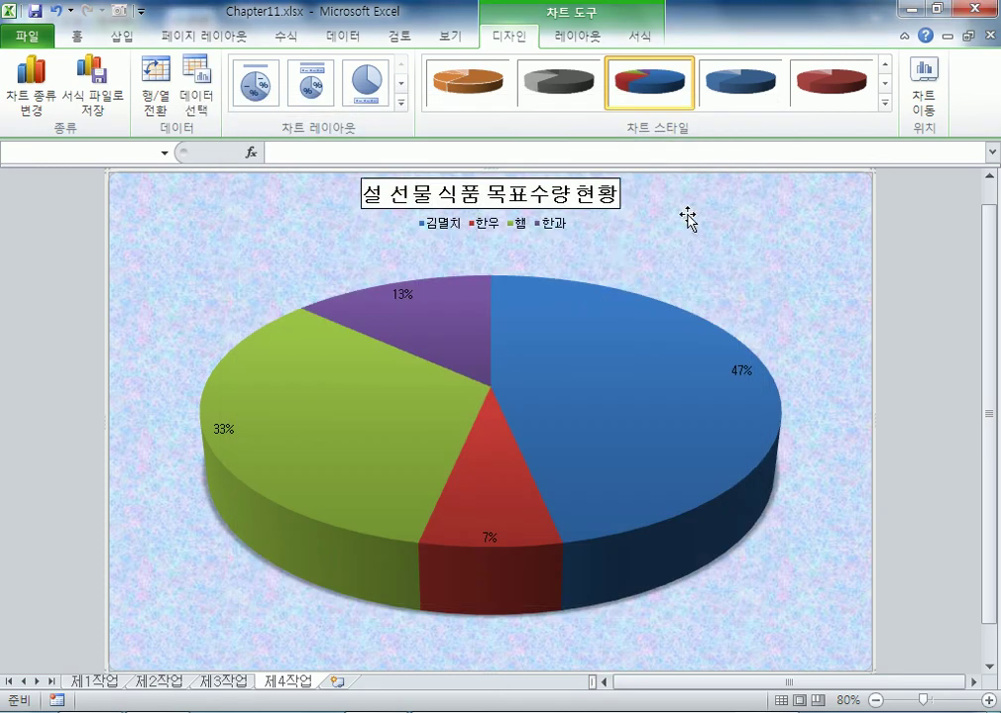
Step: Review the chart title's font settings, fill colour and border colour options
left_click(371, 210)
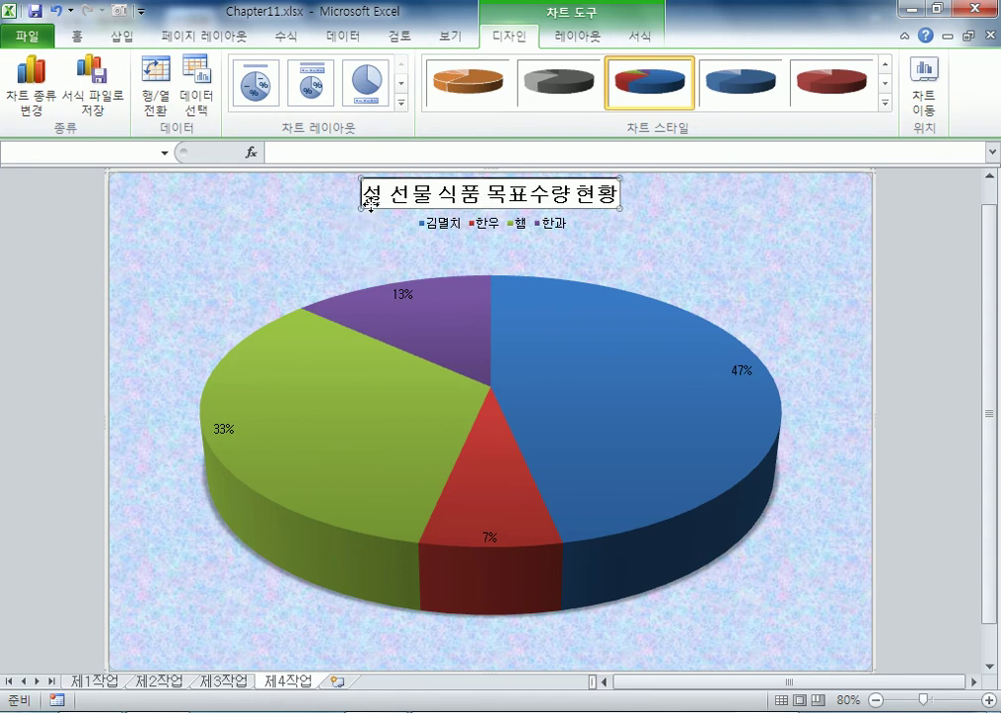
left_click(76, 37)
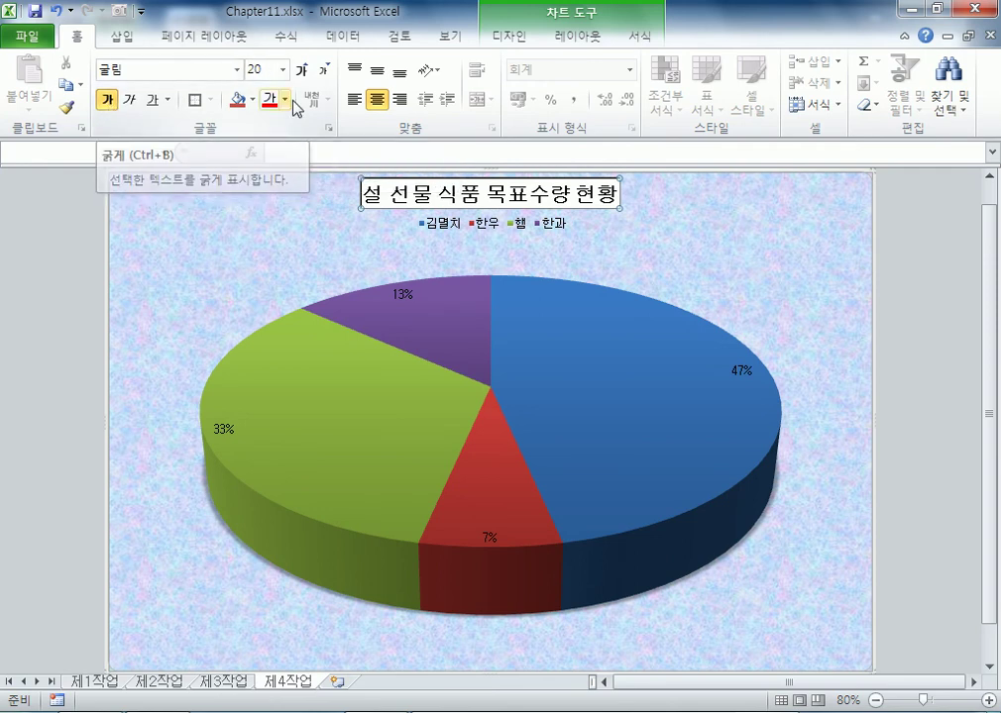
double_click(363, 211)
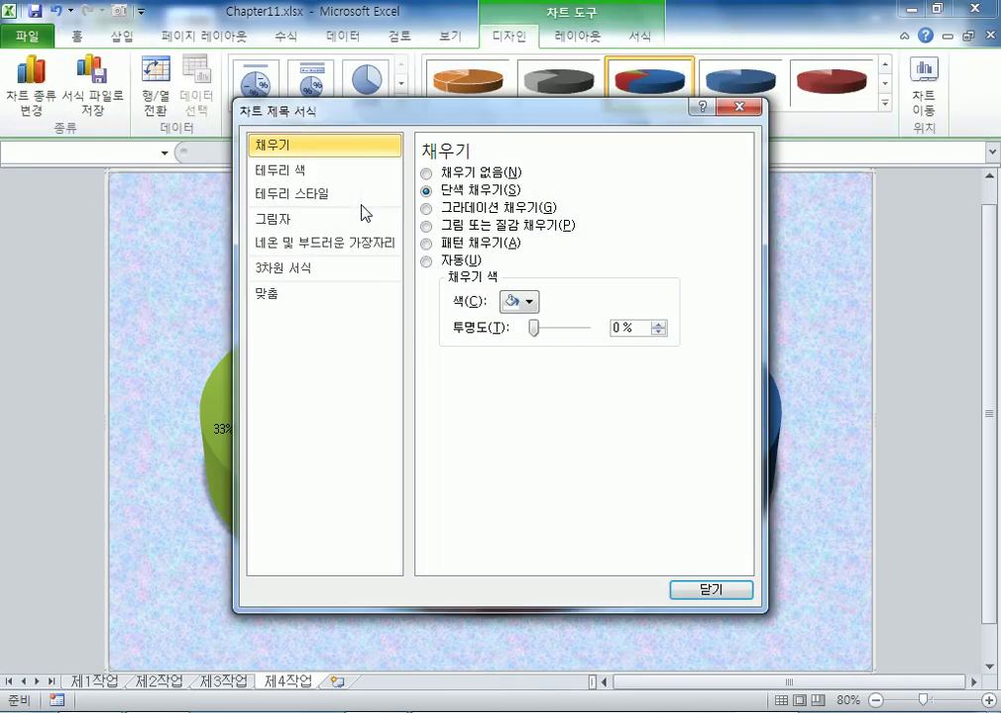
left_click_drag(397, 123, 208, 236)
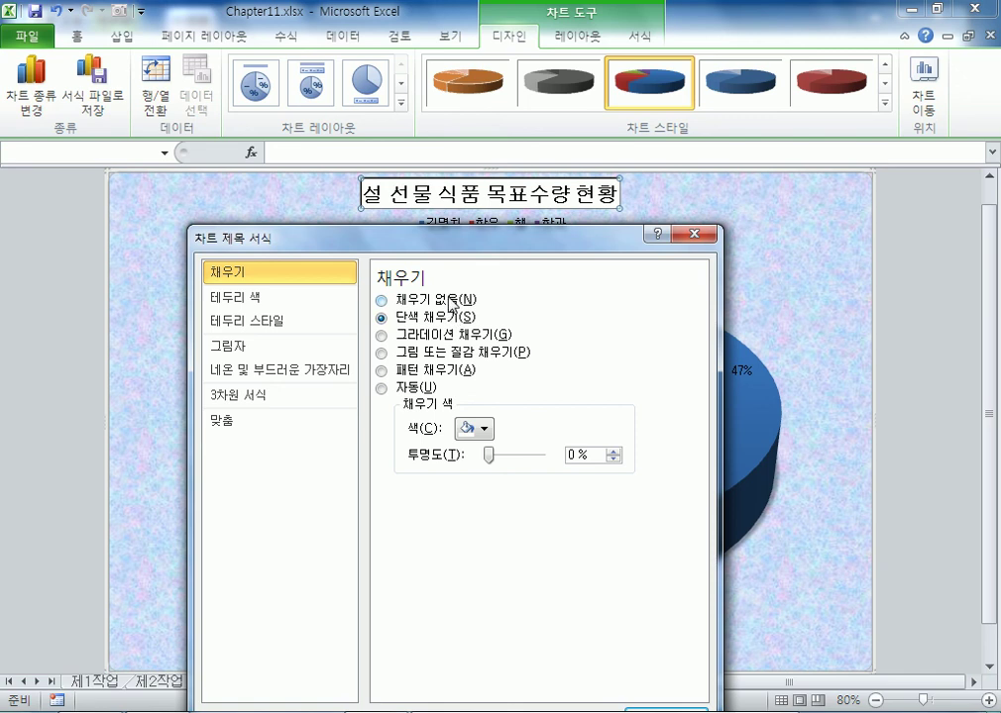
left_click(465, 428)
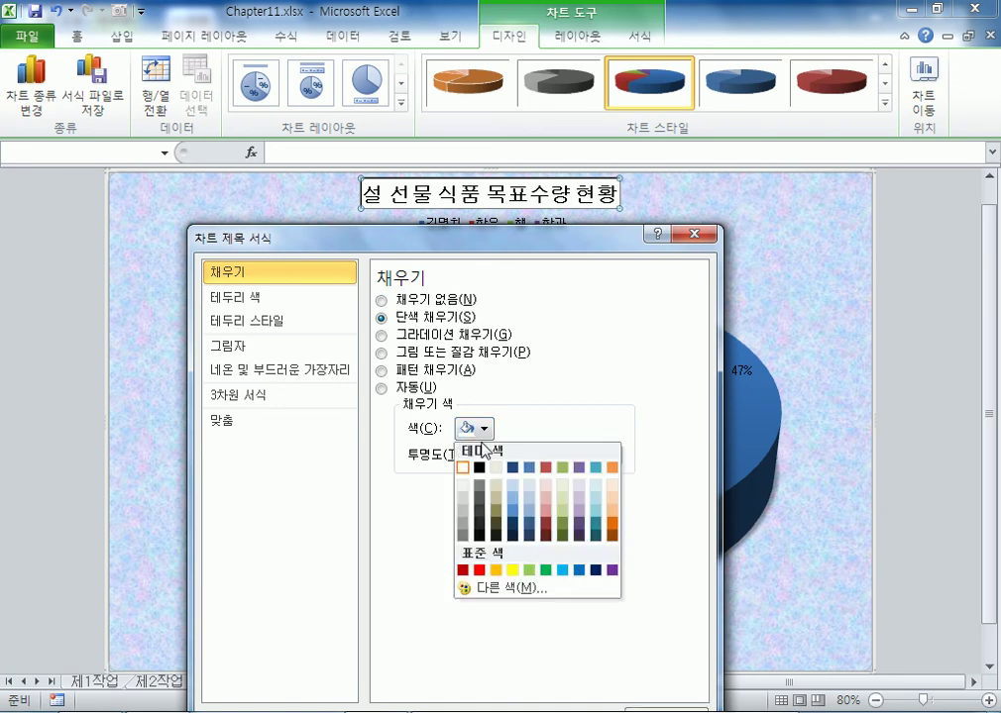
left_click(243, 300)
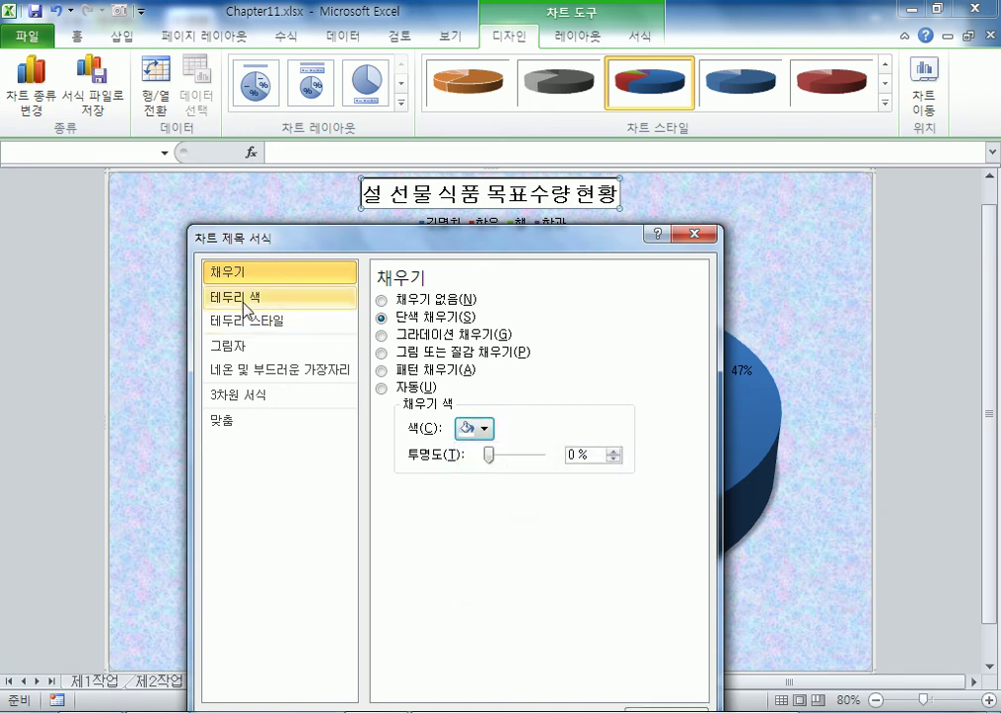
left_click(243, 300)
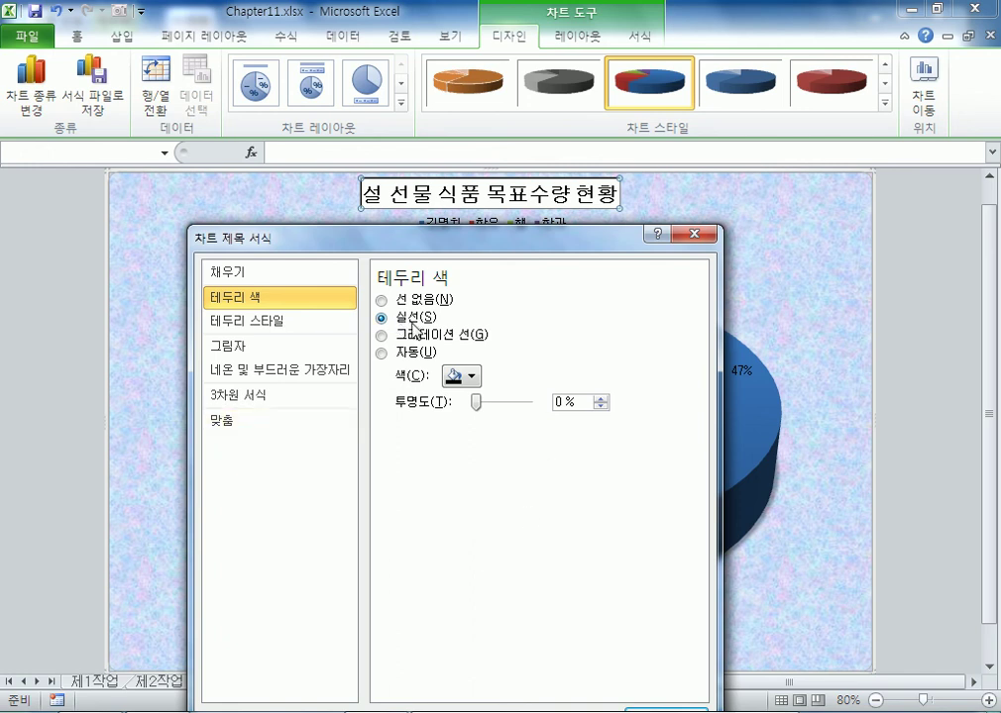
Step: Try the no-line and automatic border options on the chart title, returning to the solid line
left_click(418, 301)
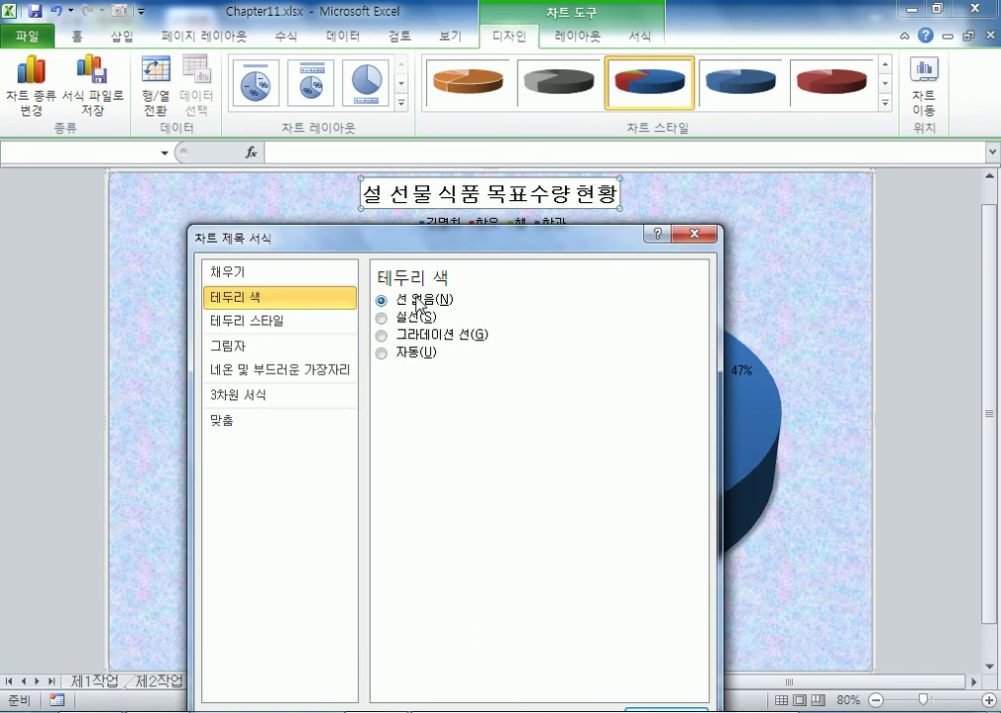
left_click(410, 317)
left_click(416, 355)
left_click(422, 321)
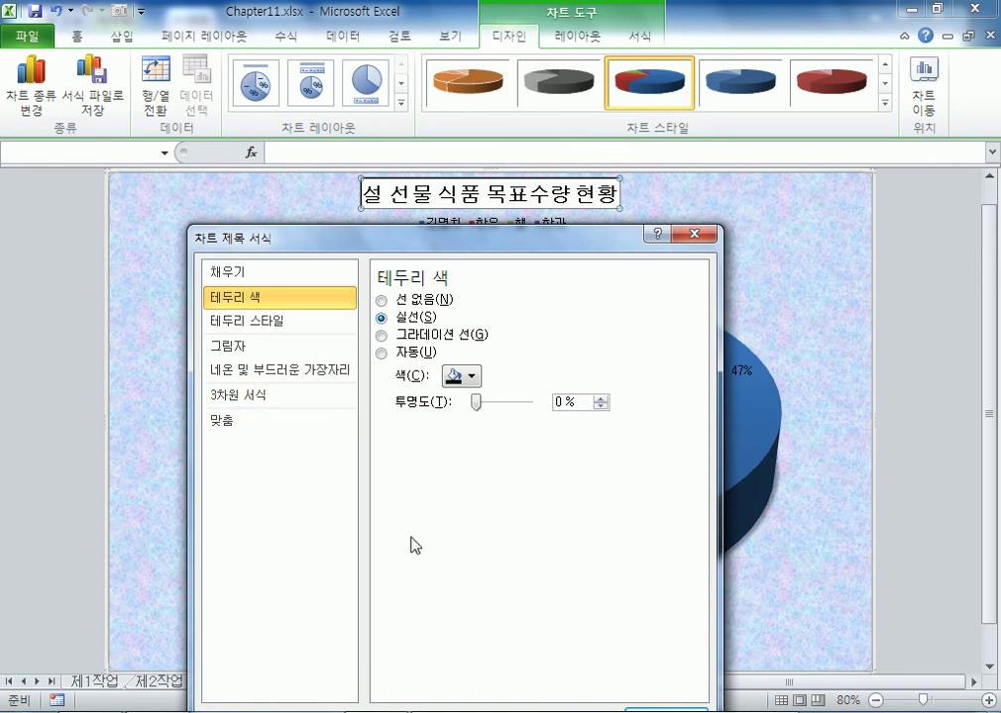
left_click(696, 234)
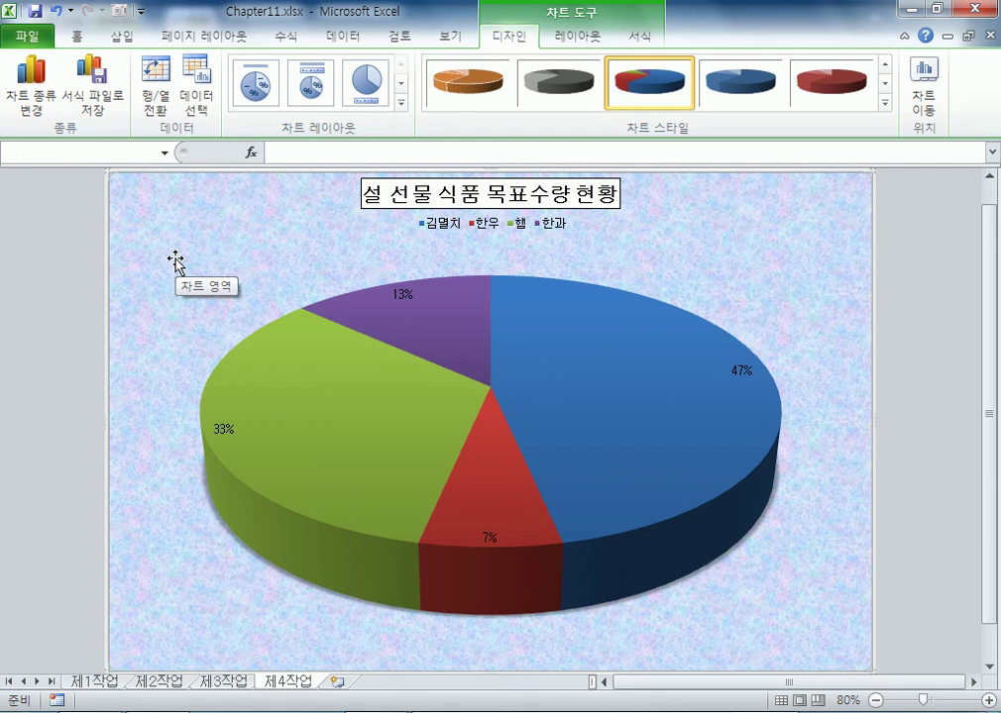
Step: Rotate the pie by setting the data series' first slice angle to 60
mouse_move(582, 362)
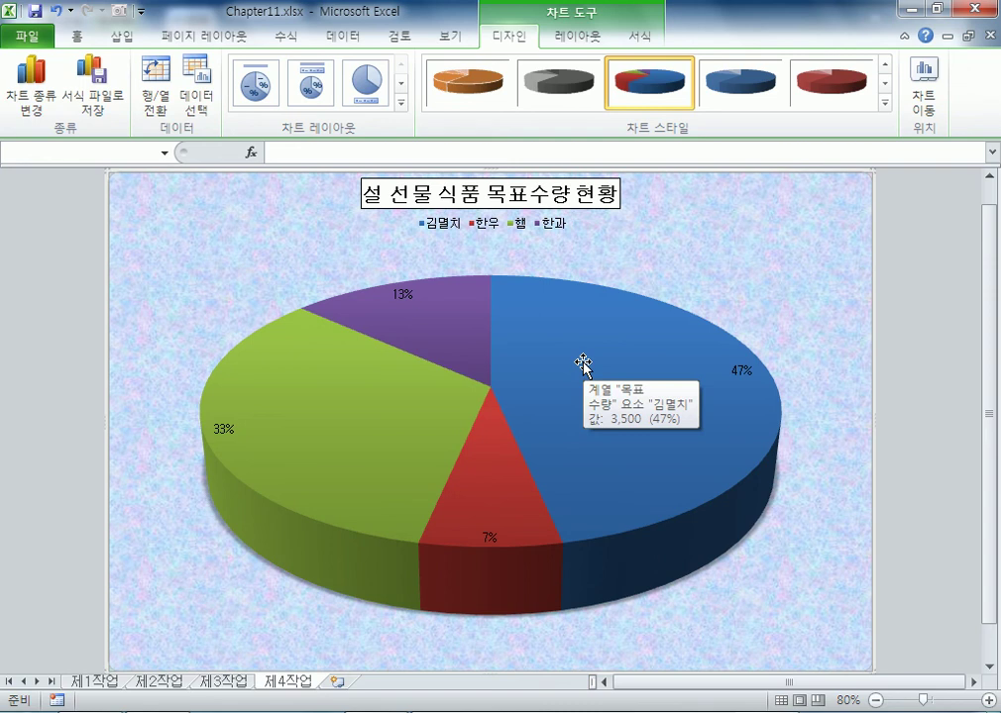
double_click(582, 363)
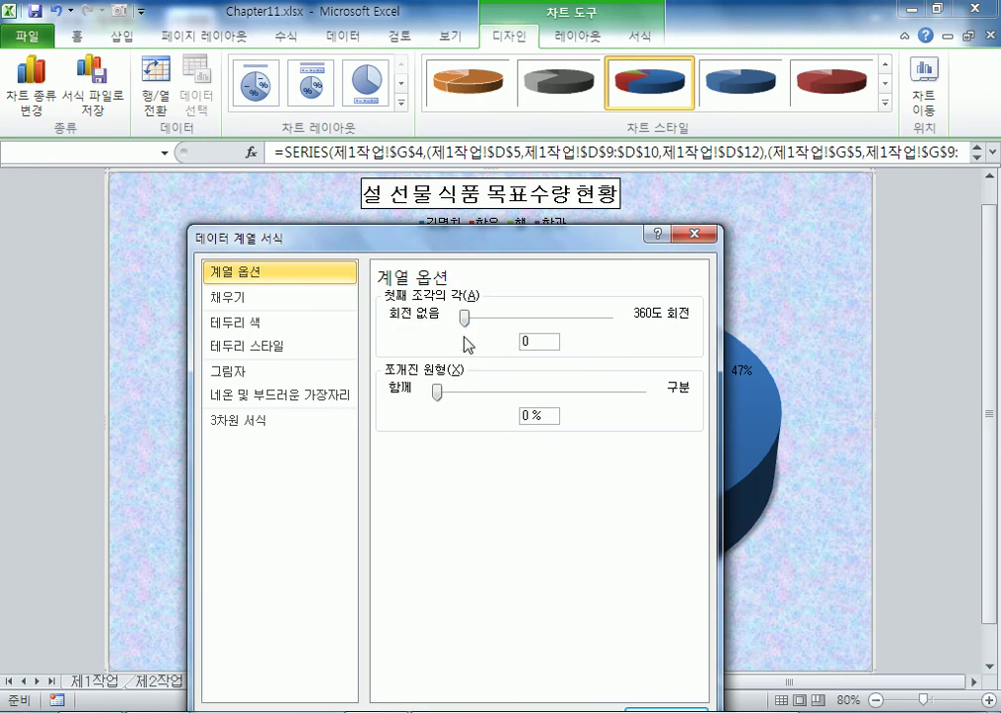
double_click(556, 344)
type("60")
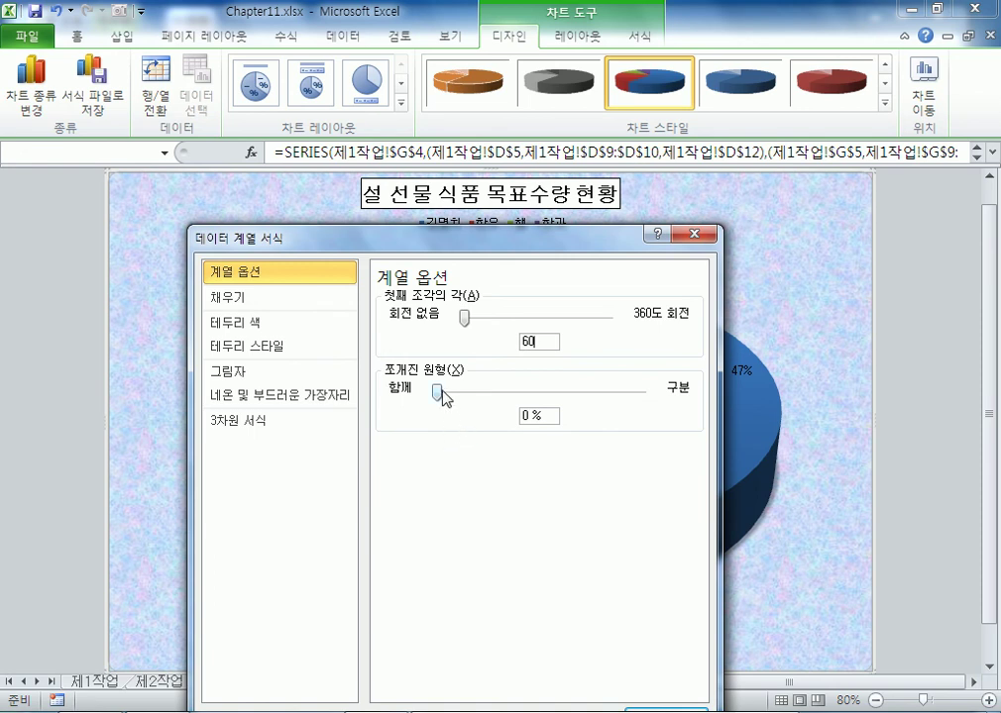
left_click_drag(536, 238, 565, 98)
left_click(691, 577)
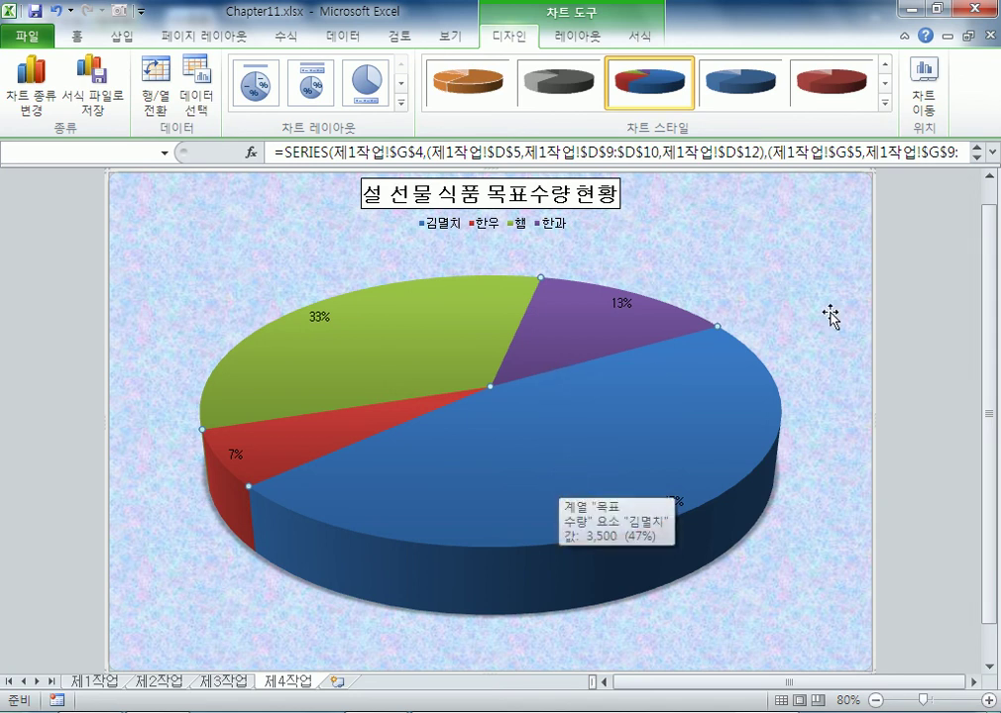
Step: Check the first slice angle in the pie's data series options
left_click(806, 342)
double_click(386, 335)
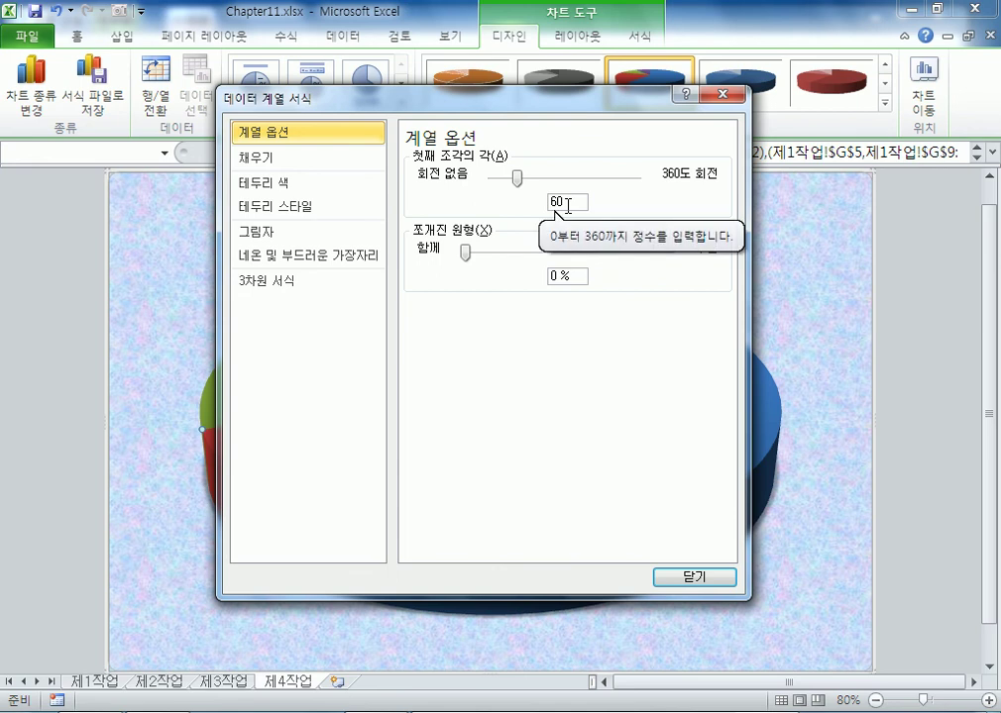
left_click(722, 94)
mouse_move(573, 343)
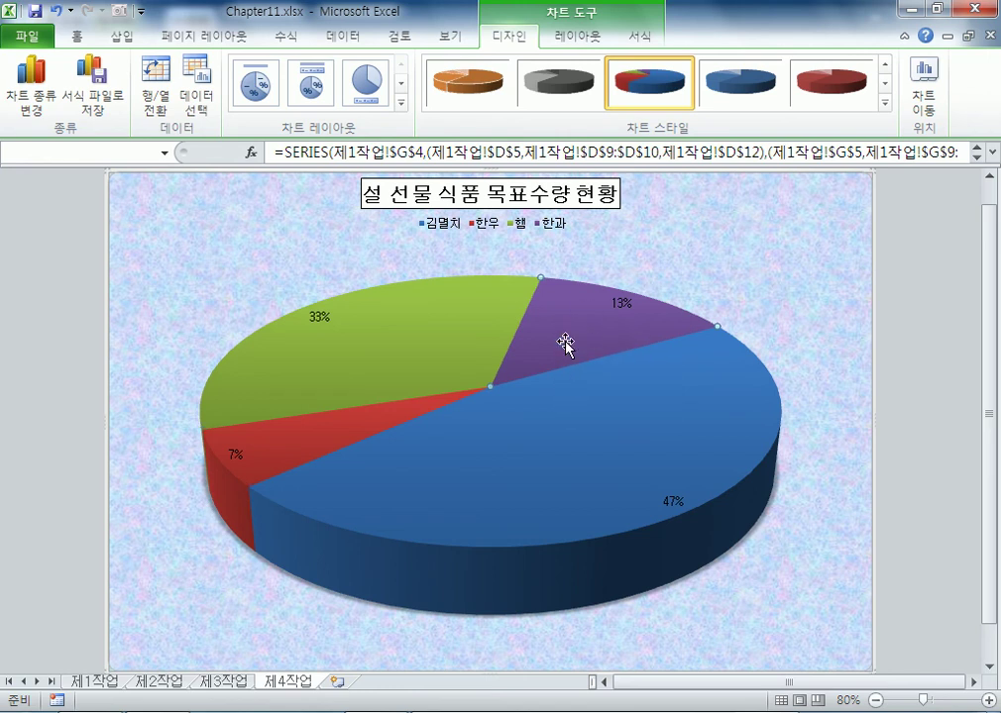
Step: Pull the 한과 slice outward from the centre of the pie, away from the other slices
mouse_move(538, 399)
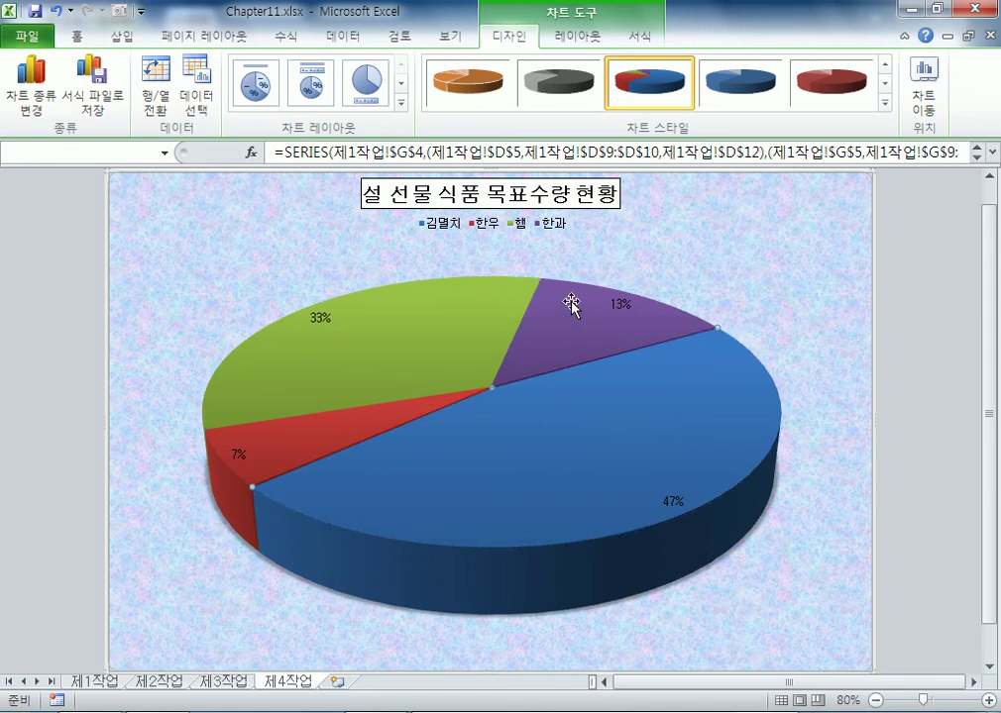
mouse_move(535, 467)
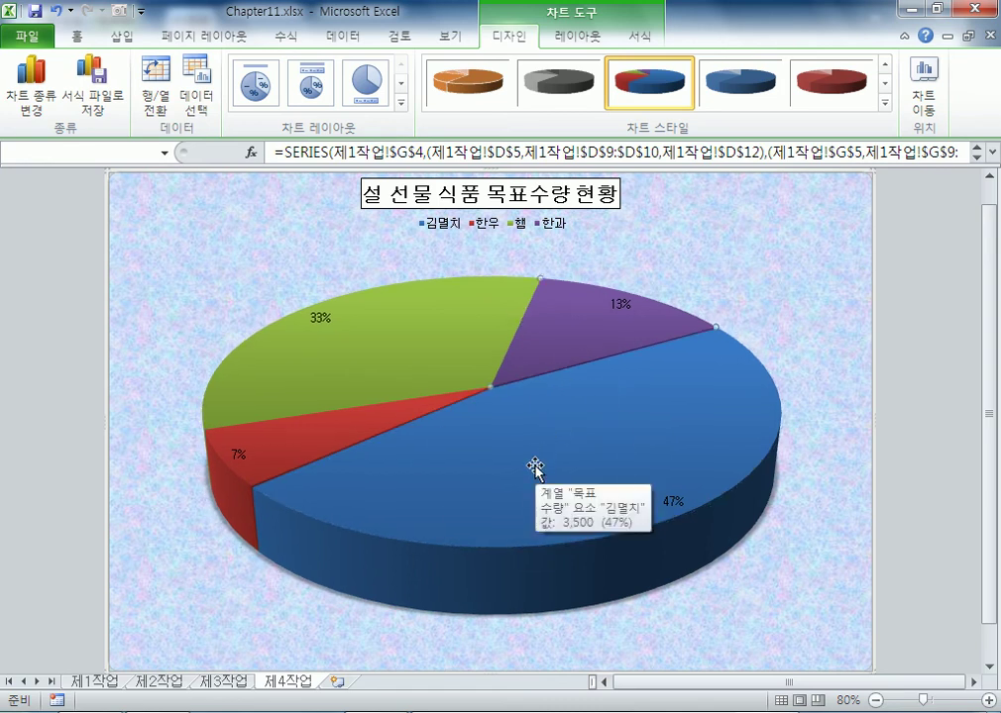
left_click(522, 383)
left_click(558, 355)
left_click_drag(558, 344, 605, 313)
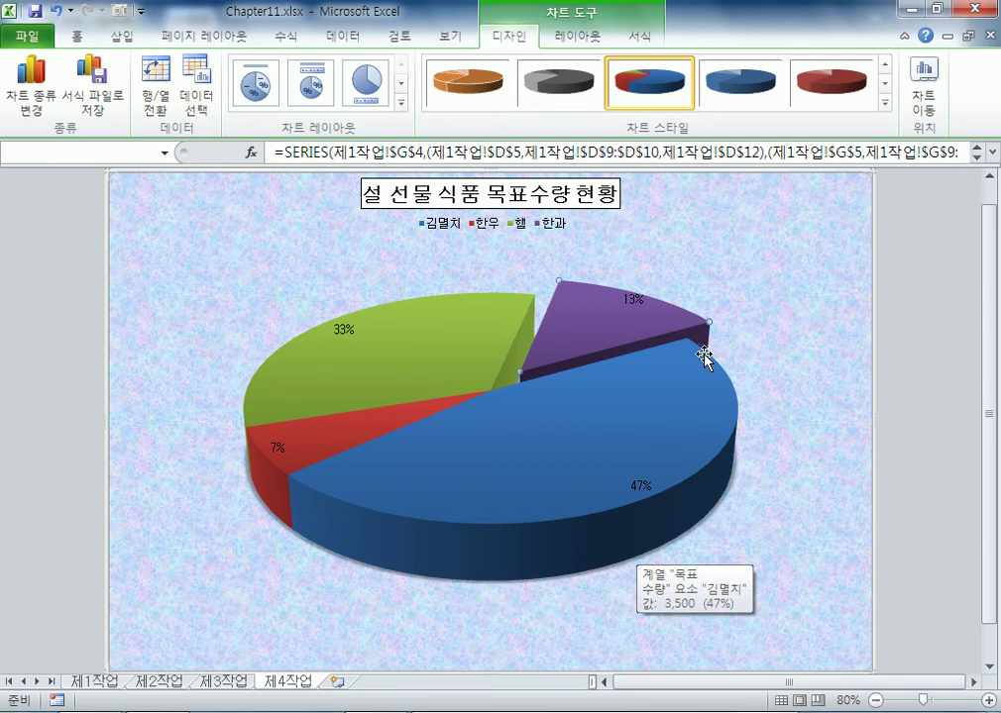
Step: Place the pie's data labels at the outside end and add the category name and value to the percentage
left_click(384, 383)
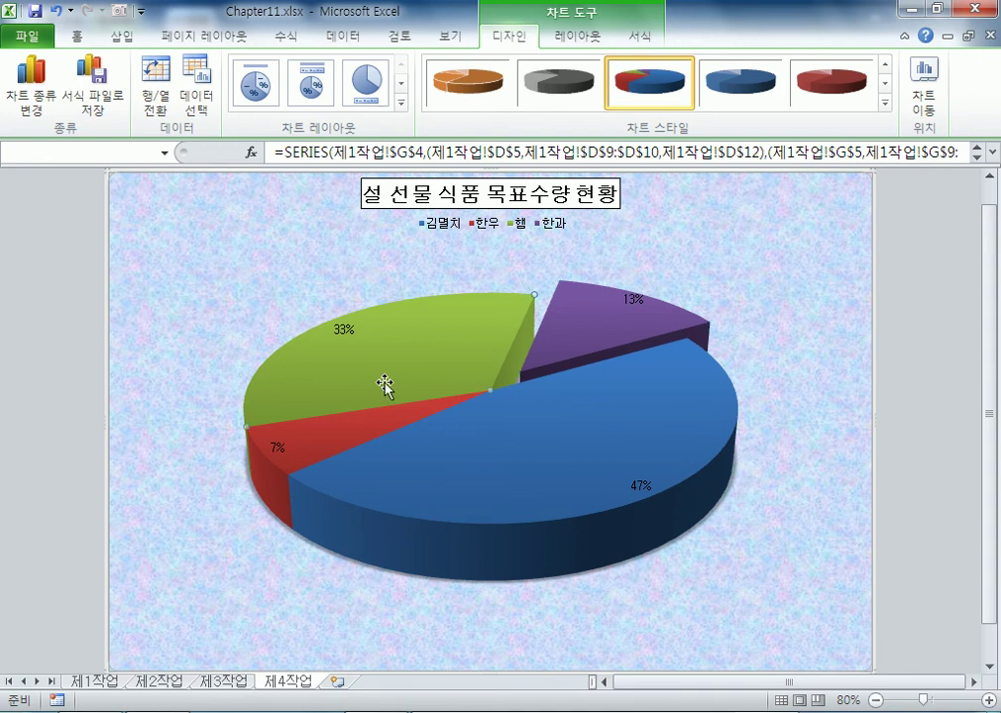
double_click(339, 334)
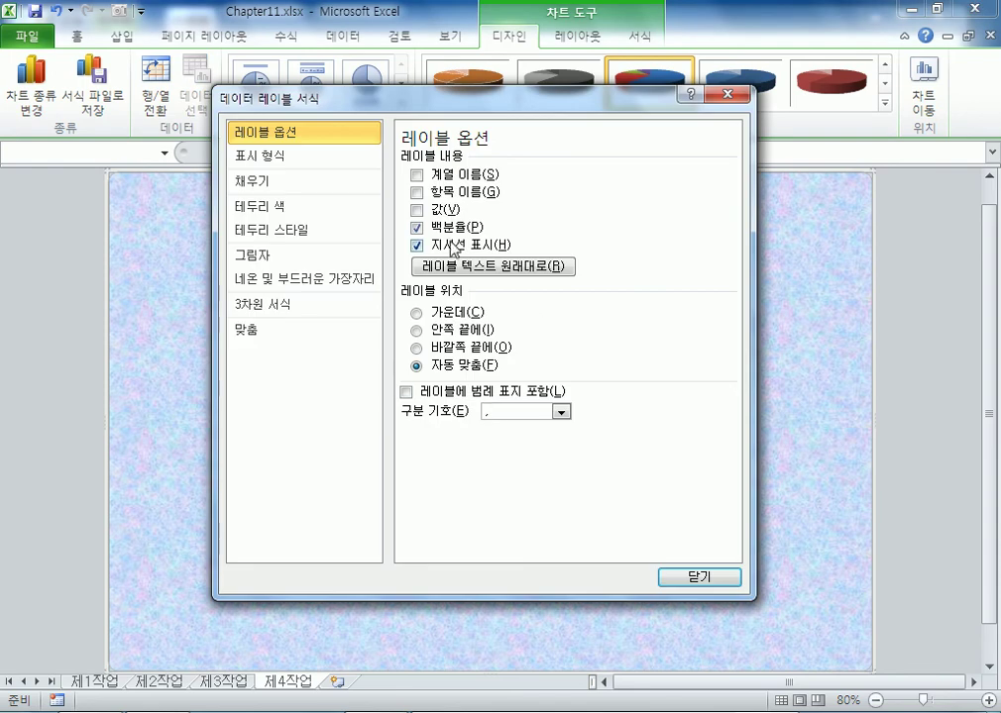
left_click_drag(470, 105, 712, 52)
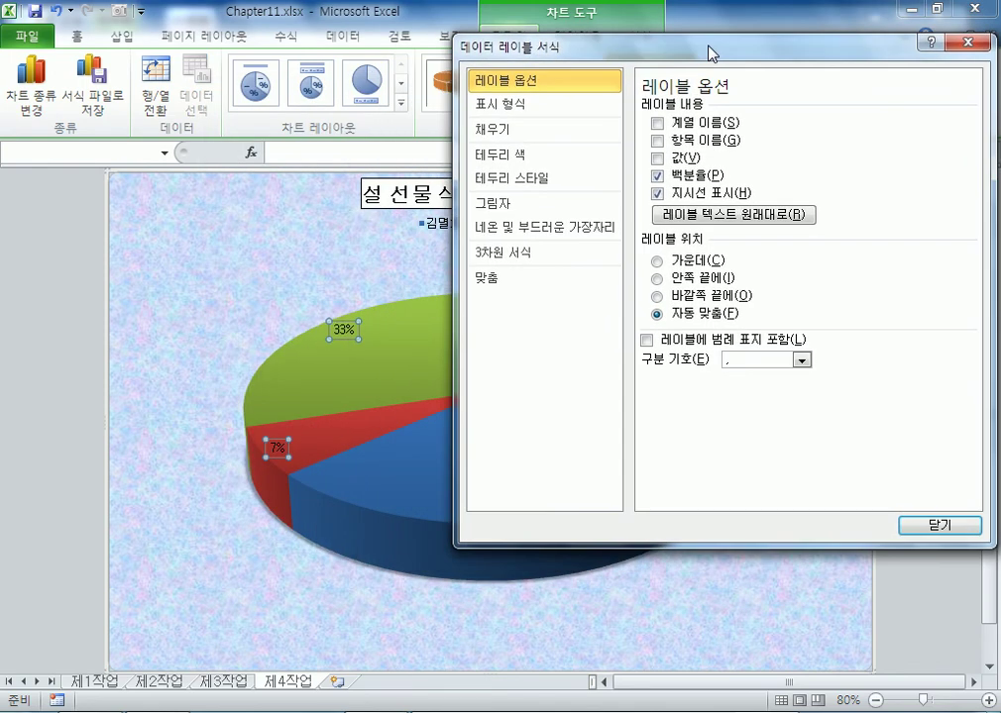
left_click(658, 297)
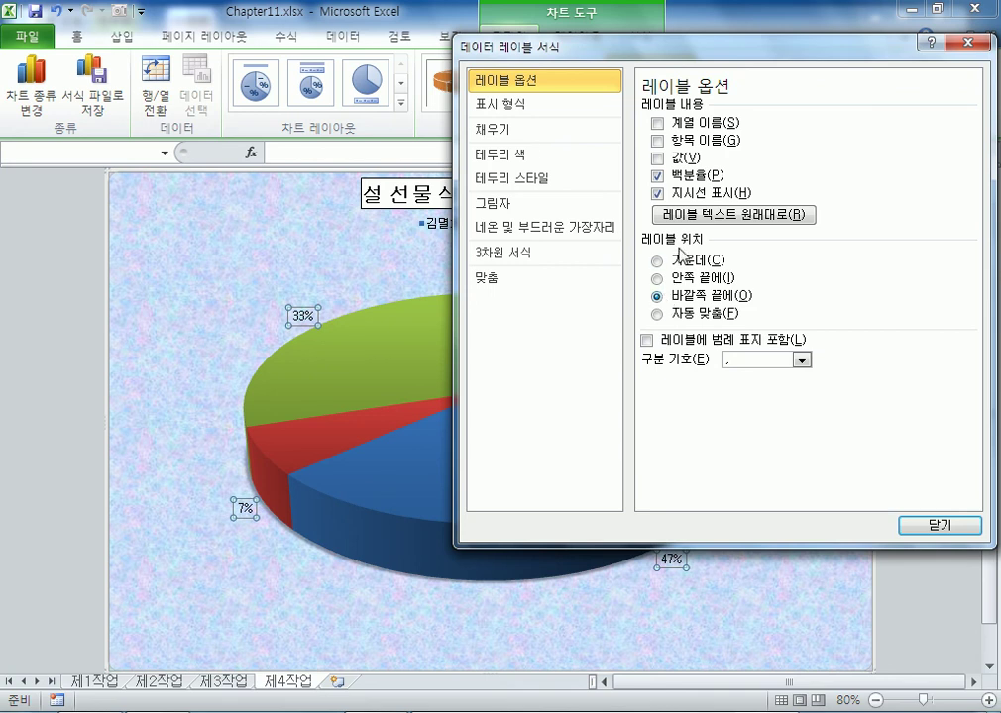
left_click(657, 140)
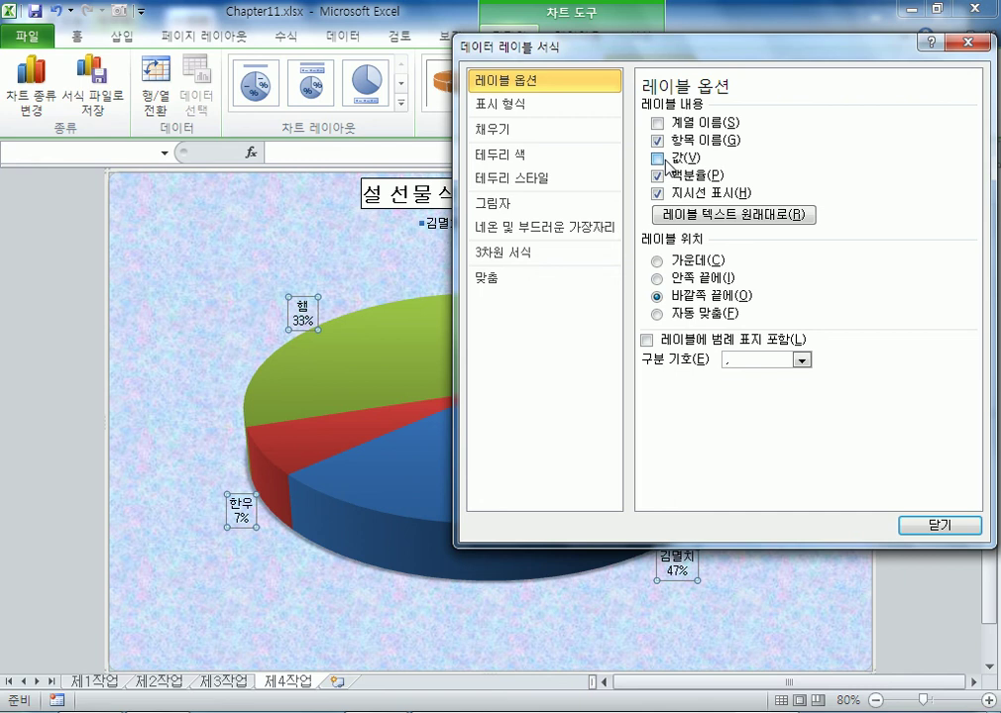
left_click(658, 159)
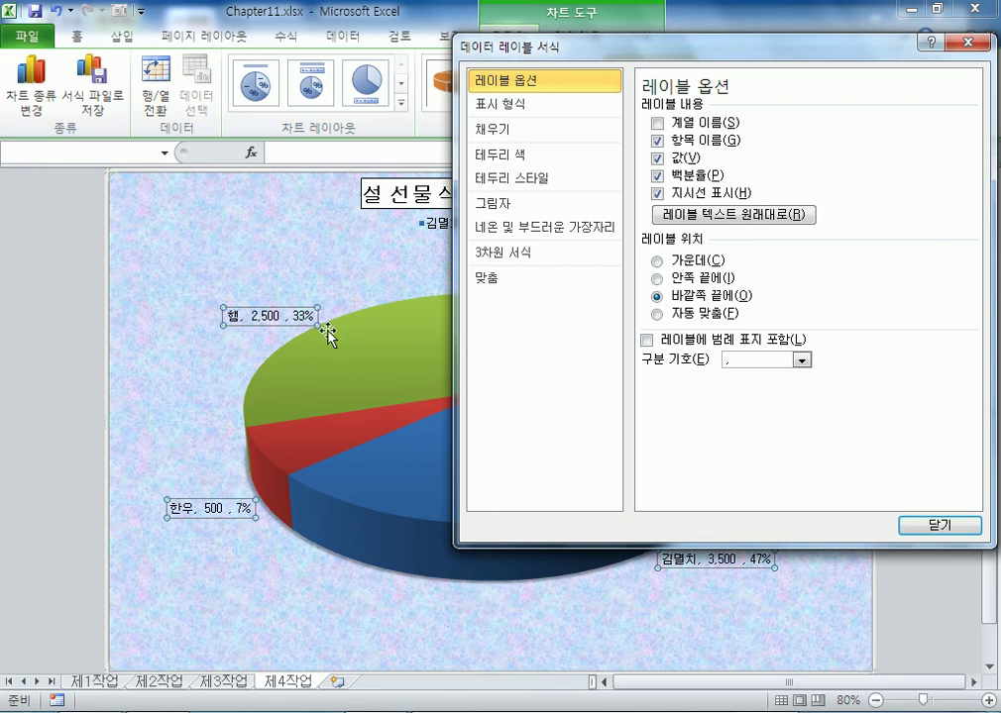
Step: Set the data label separator to (줄 바꿈), comparing it with the comma
left_click(802, 360)
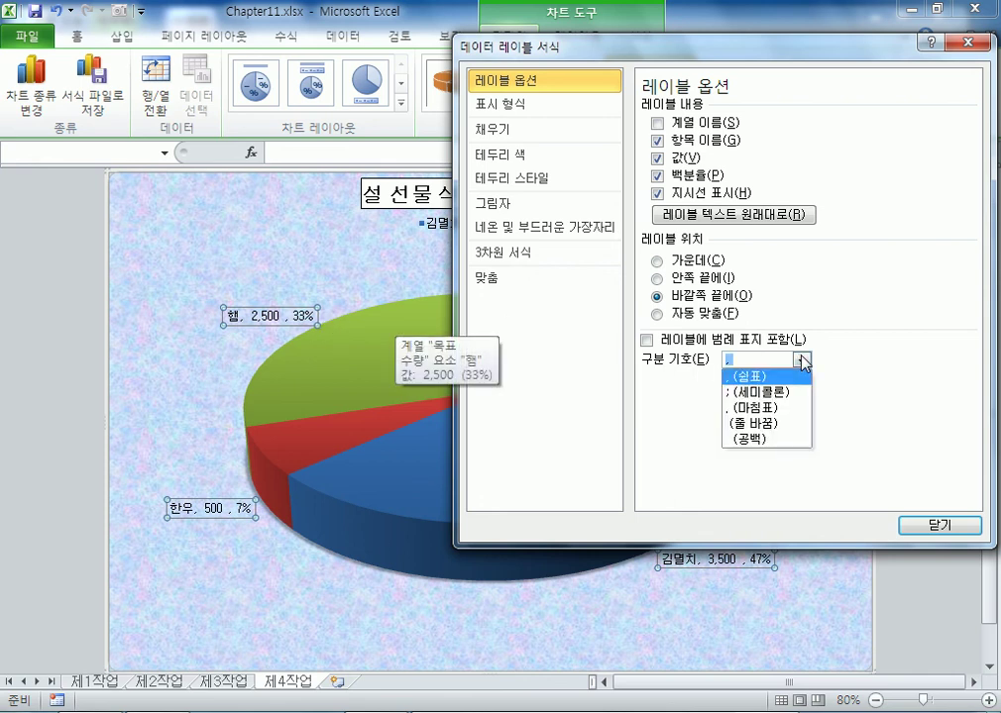
left_click(745, 423)
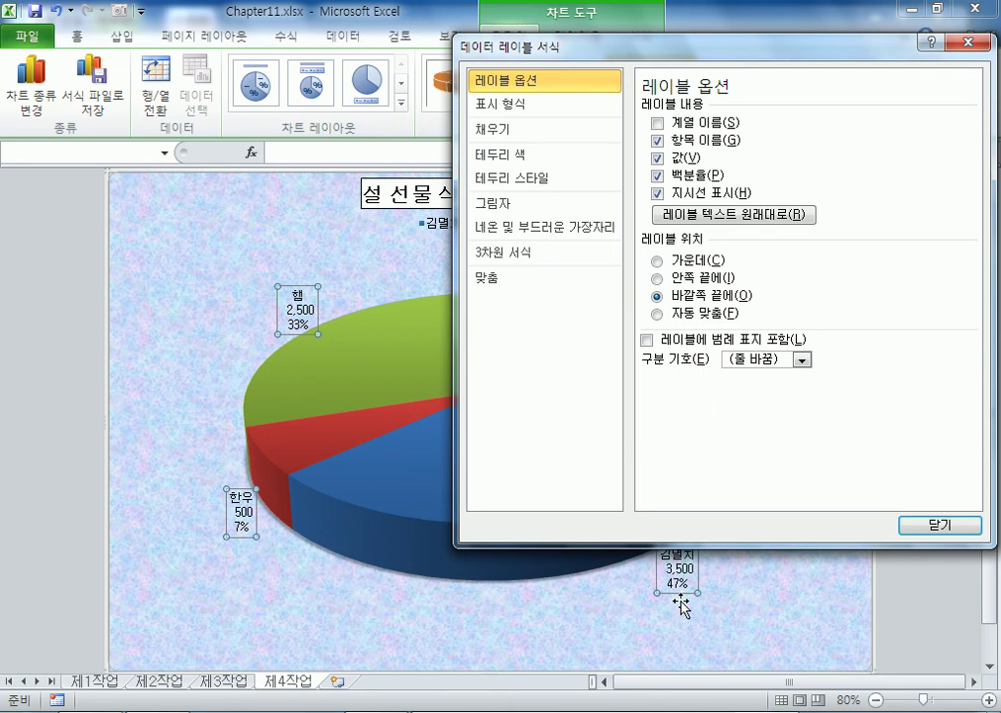
left_click(801, 360)
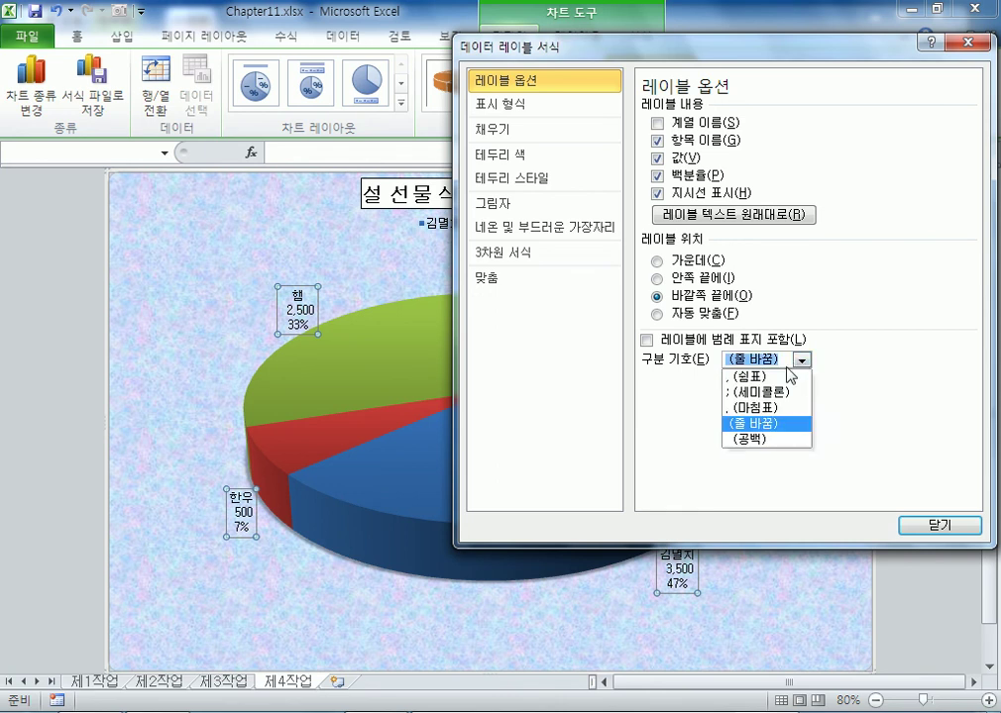
left_click(782, 376)
left_click(806, 362)
left_click(758, 422)
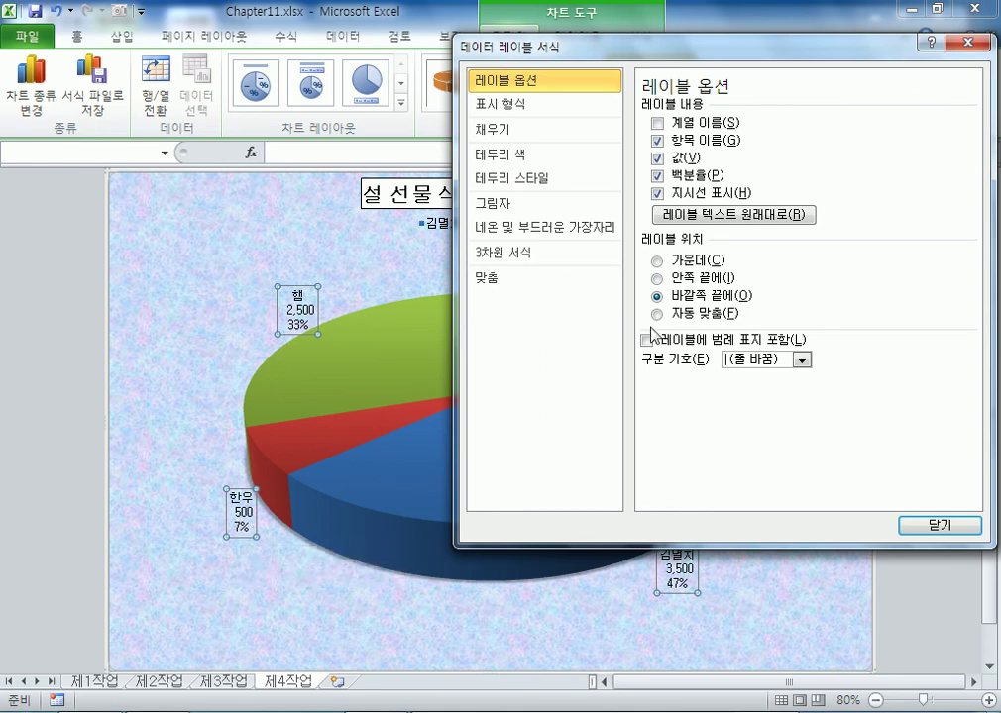
Step: Try the inside end, best fit and centre positions for the data labels, returning to the outside end
left_click(678, 280)
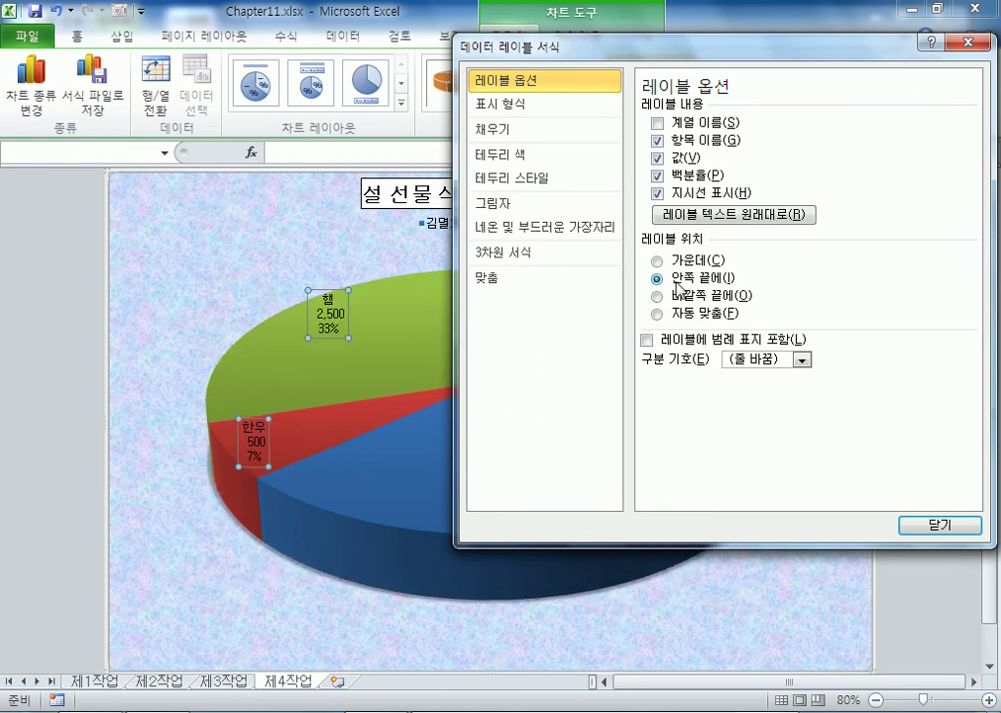
left_click(680, 297)
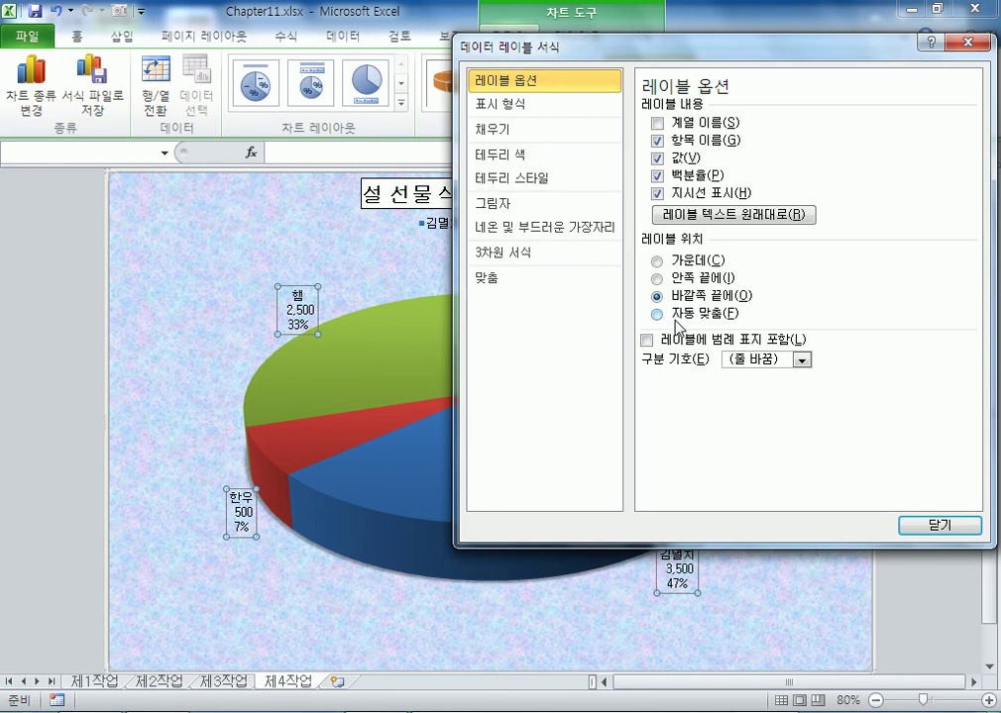
left_click(678, 313)
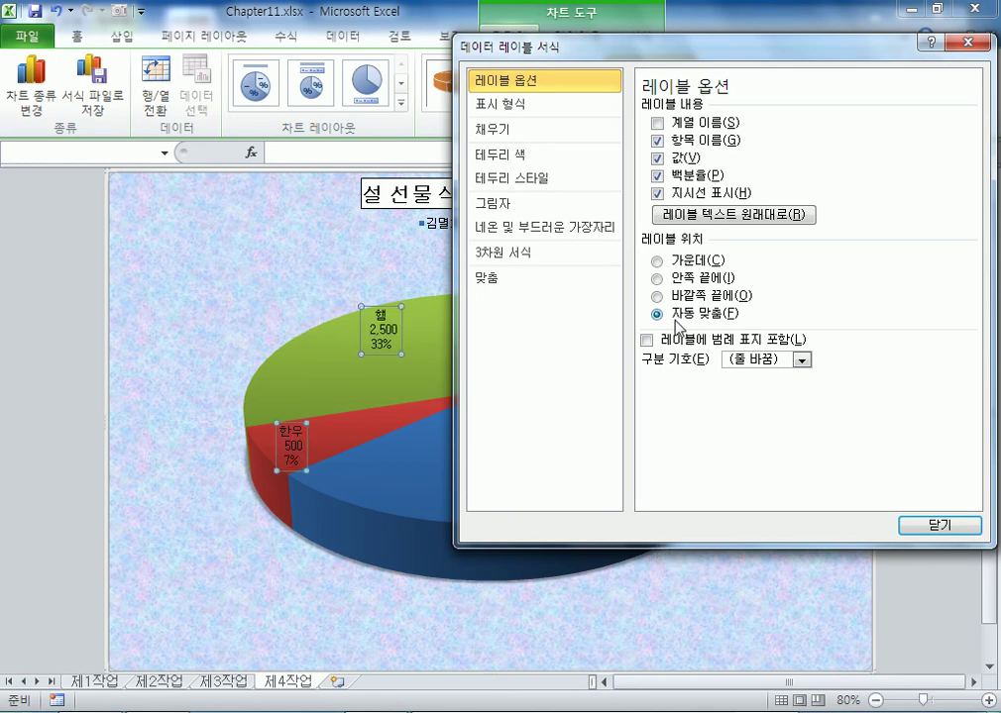
left_click(679, 260)
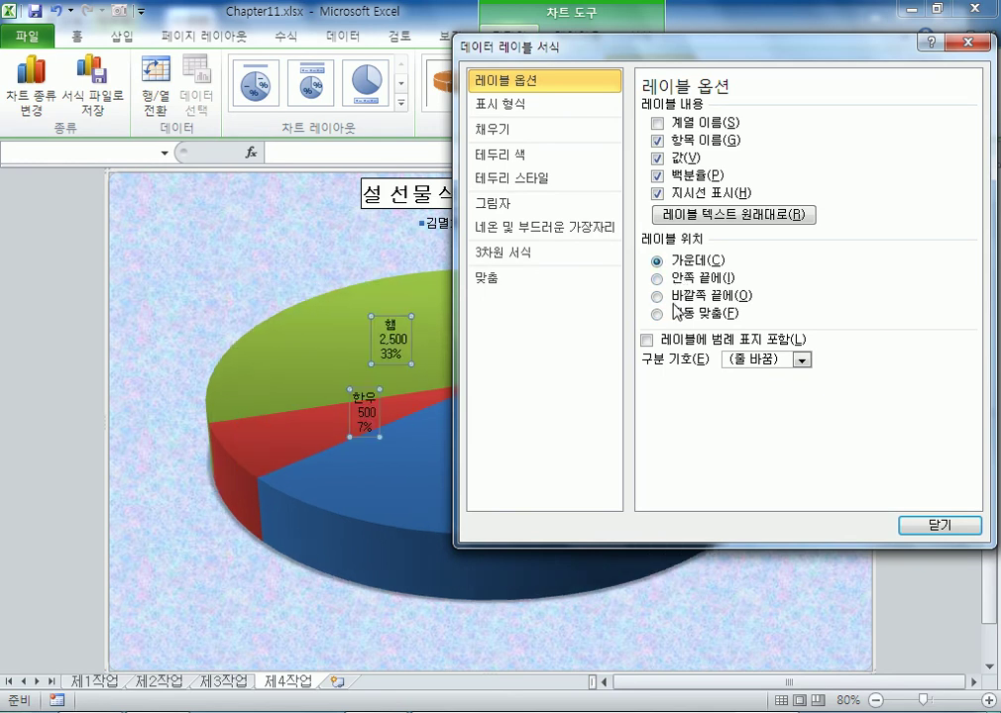
left_click(679, 296)
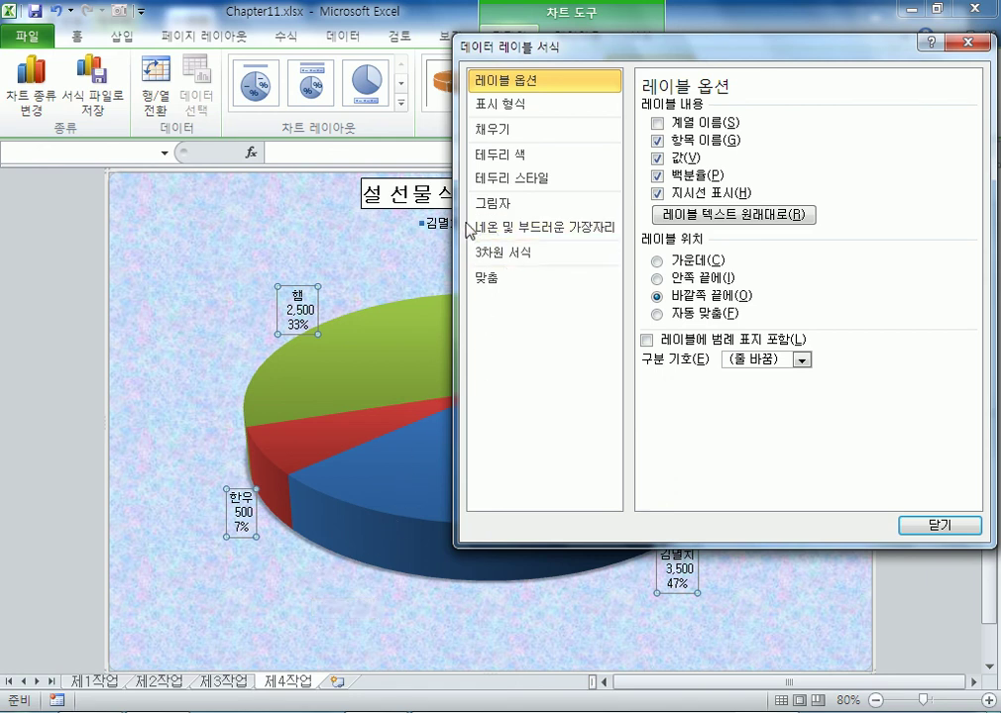
Step: Check the data labels around the whole pie and close the label formatting options
left_click_drag(600, 50, 860, 451)
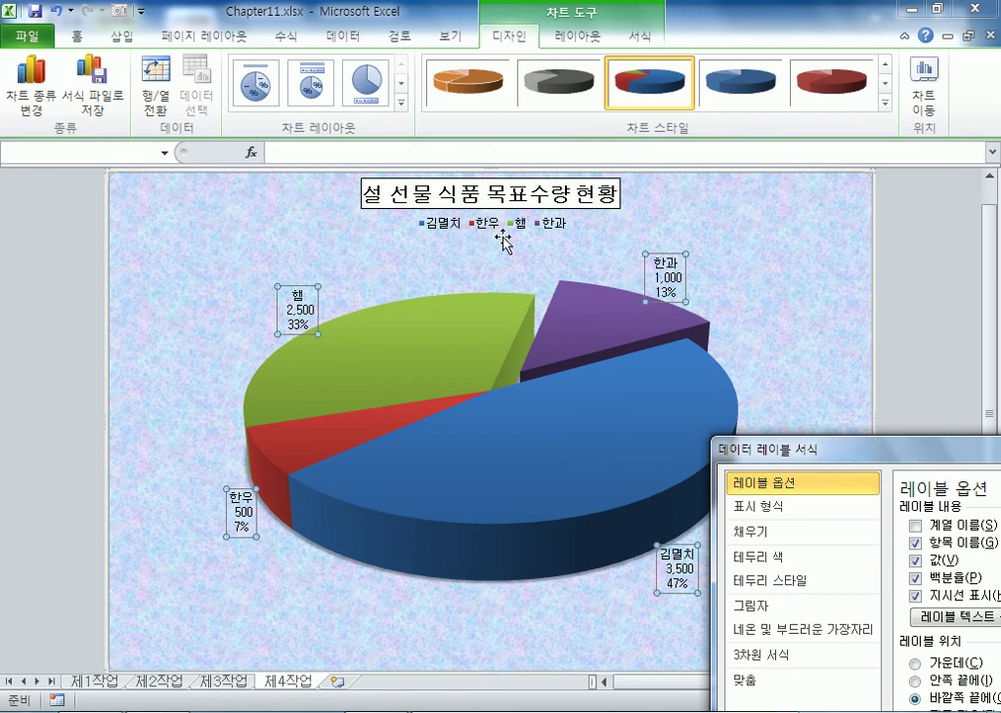
mouse_move(416, 540)
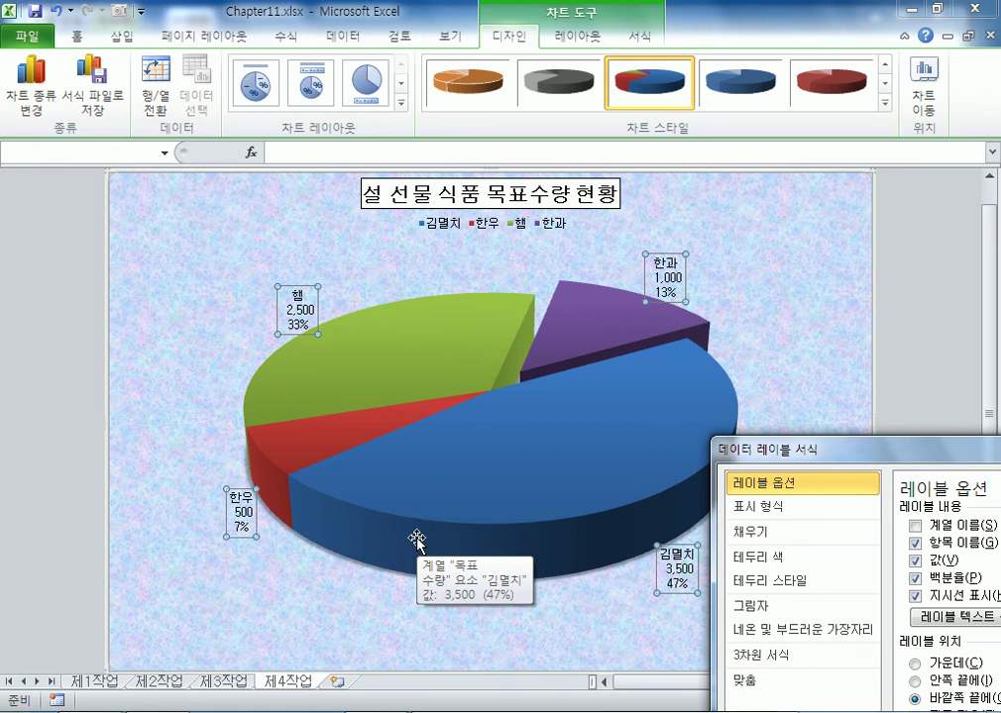
left_click_drag(743, 433, 5, 71)
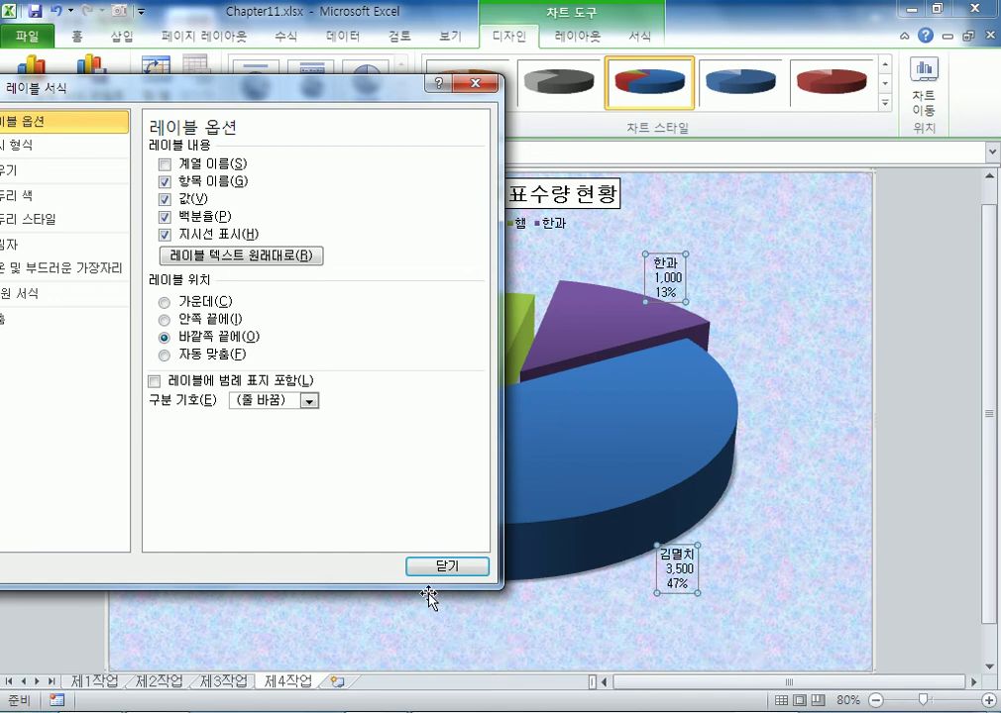
left_click(447, 566)
left_click(265, 645)
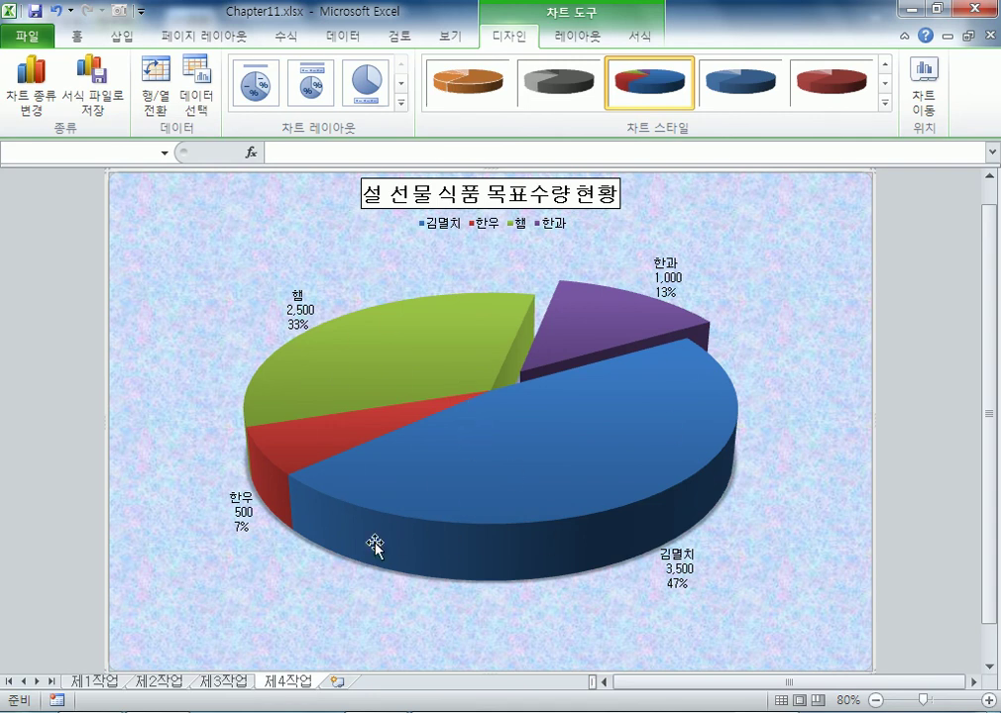
mouse_move(494, 446)
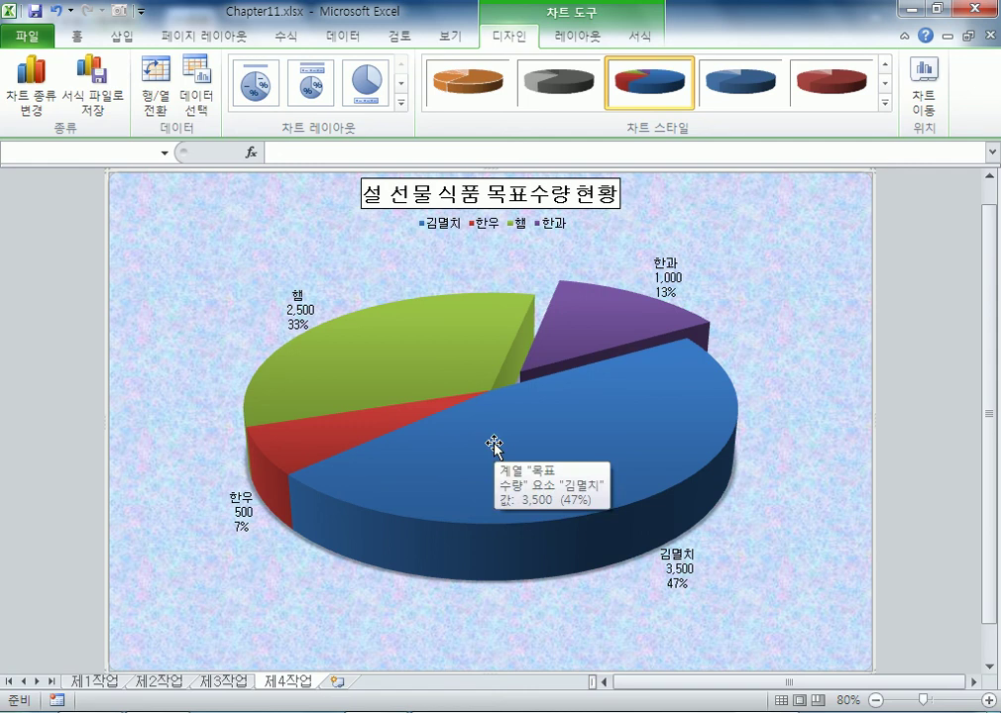
Step: Draw a rounded rectangular callout about 2.5 cm high and 2.7 cm wide beside the 김멸치 label
left_click(776, 572)
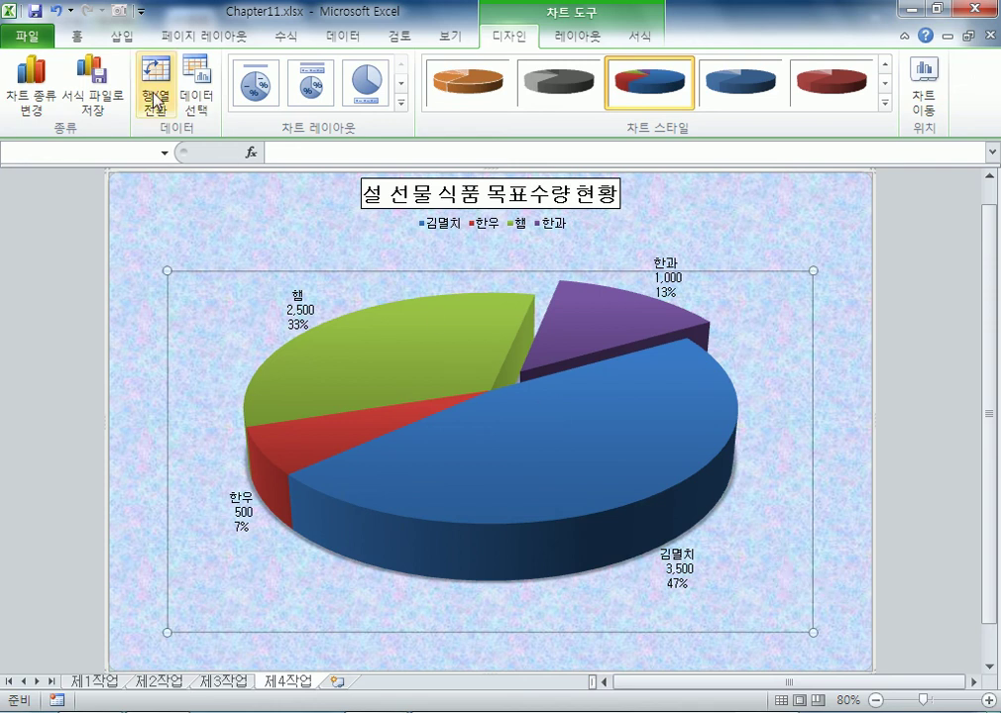
left_click(122, 37)
left_click(205, 61)
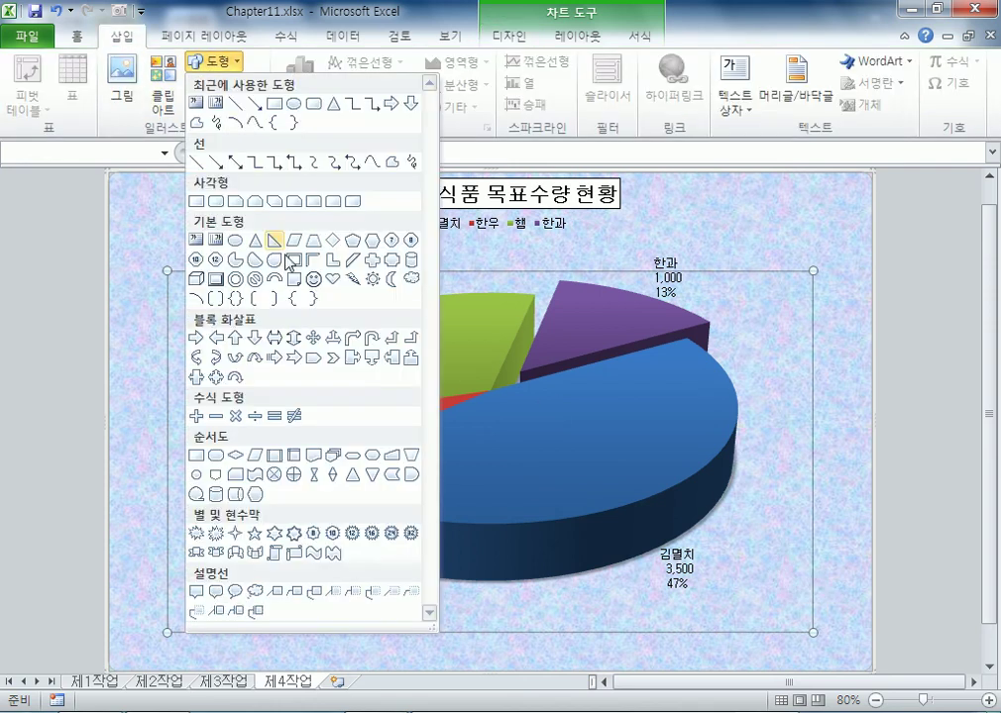
left_click(222, 596)
left_click_drag(743, 503, 822, 578)
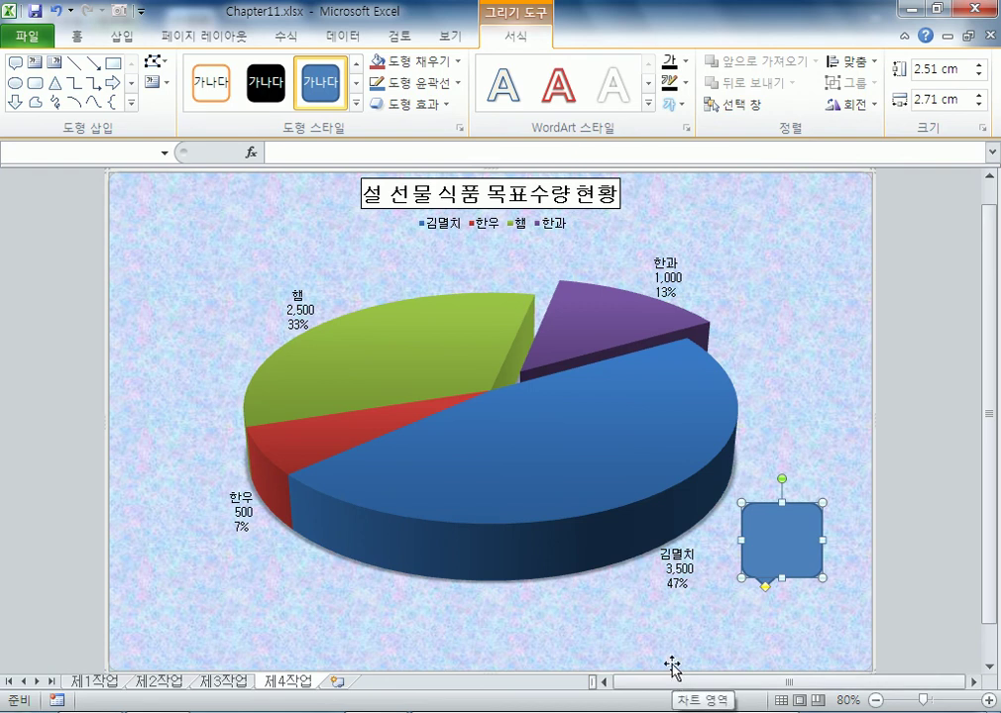
left_click_drag(771, 541, 785, 555)
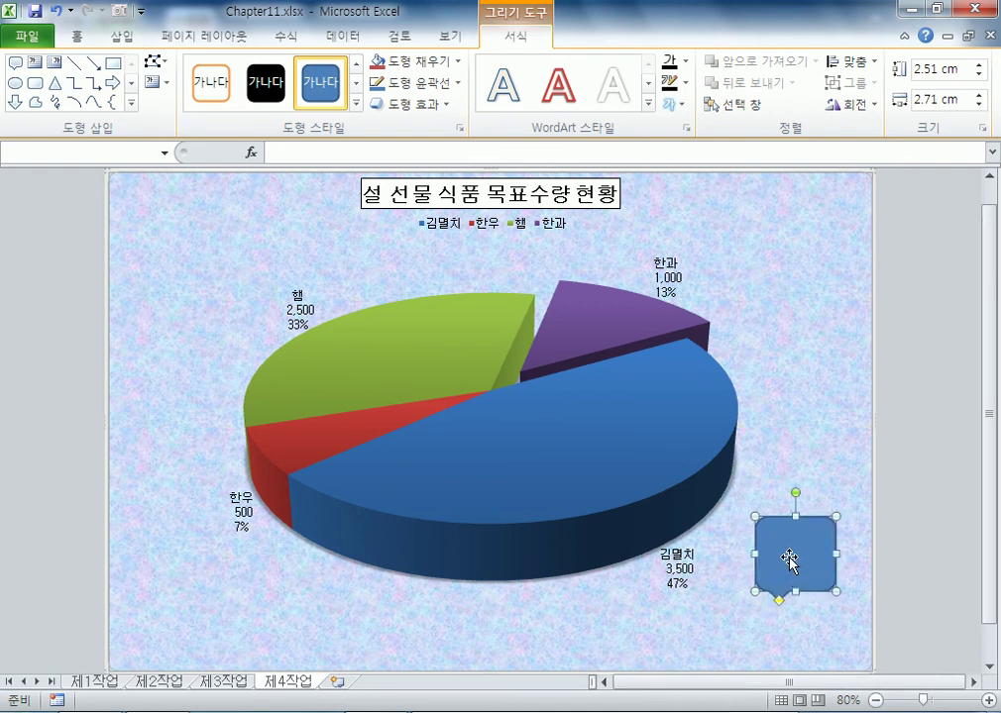
Step: Fill the rounded rectangular callout with white
left_click(459, 62)
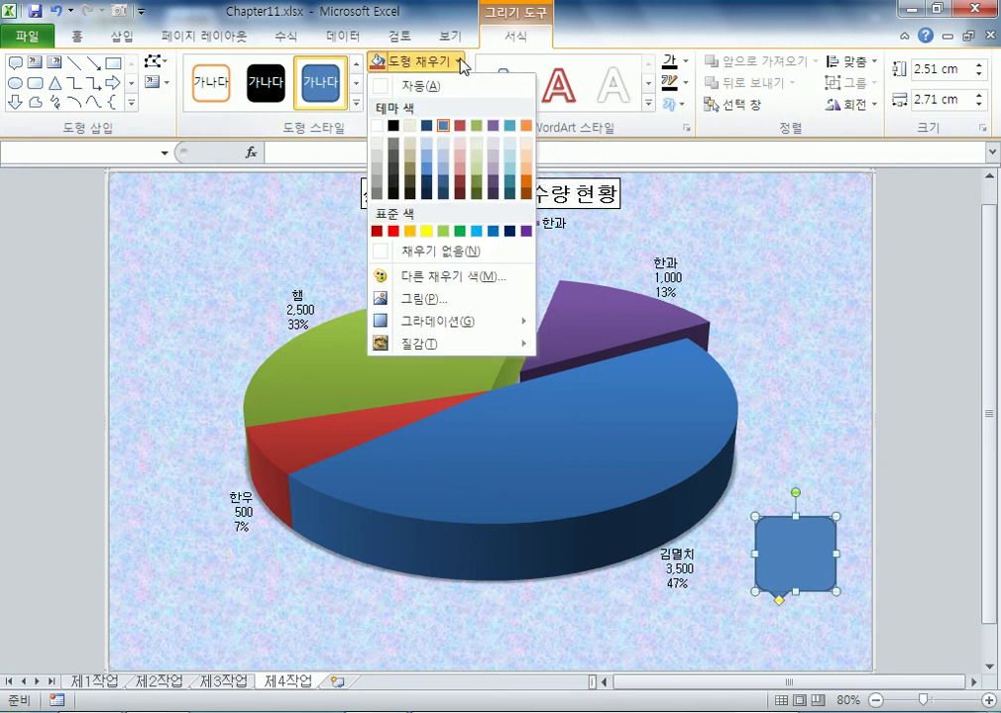
left_click(377, 126)
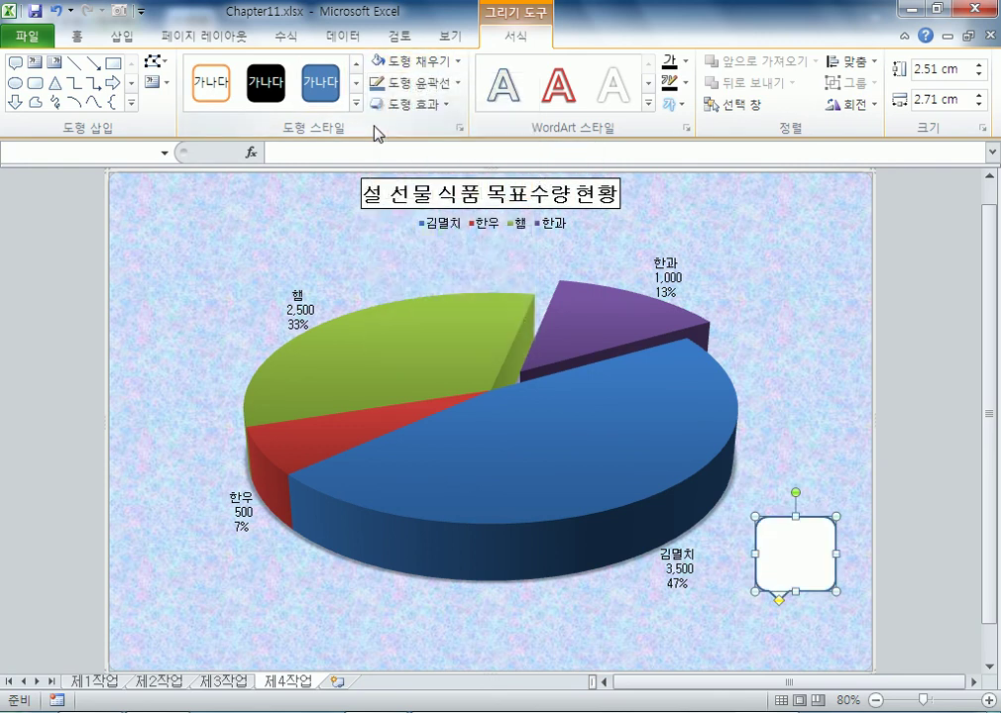
left_click(77, 37)
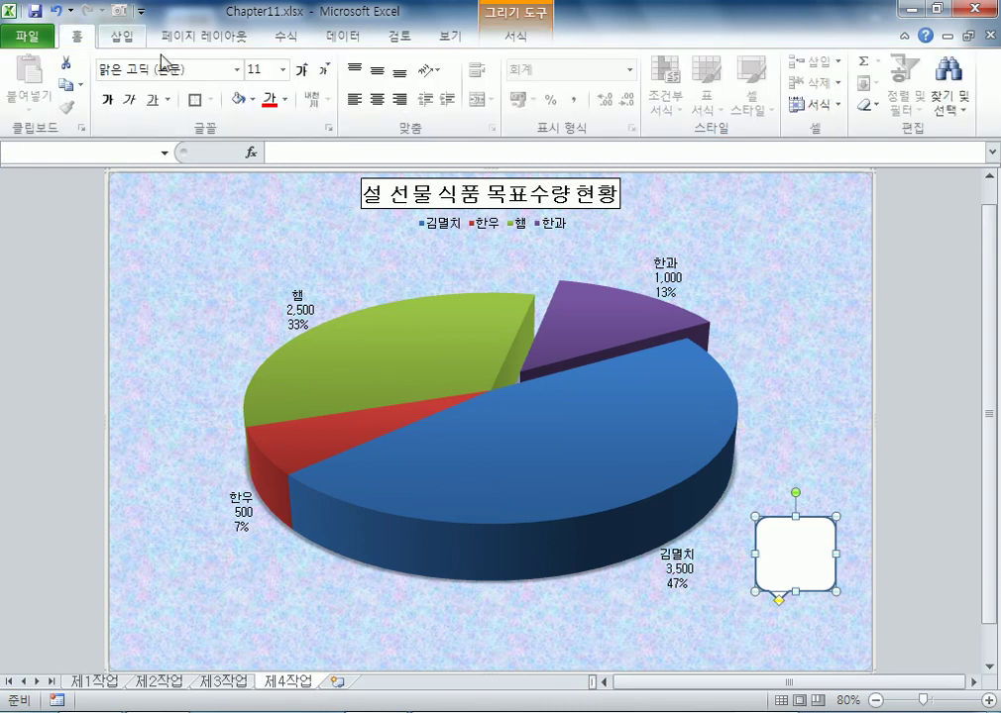